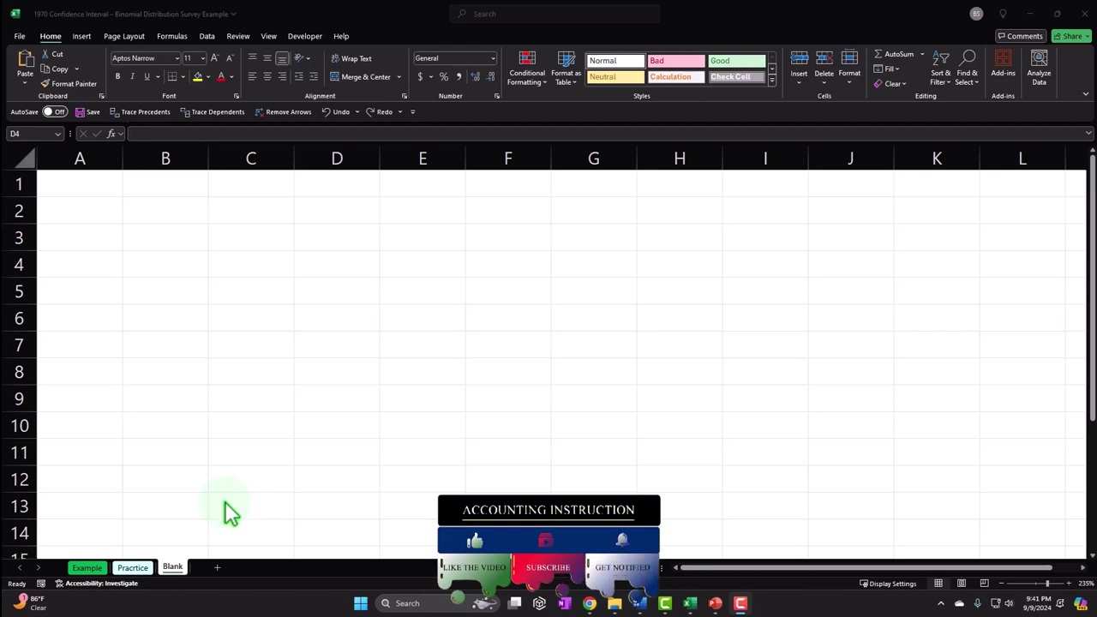
- Examine the Example sheet's survey data, confidence interval formula, results and bell curve chart, plus the layout of the Pracrtice sheet
click(96, 569)
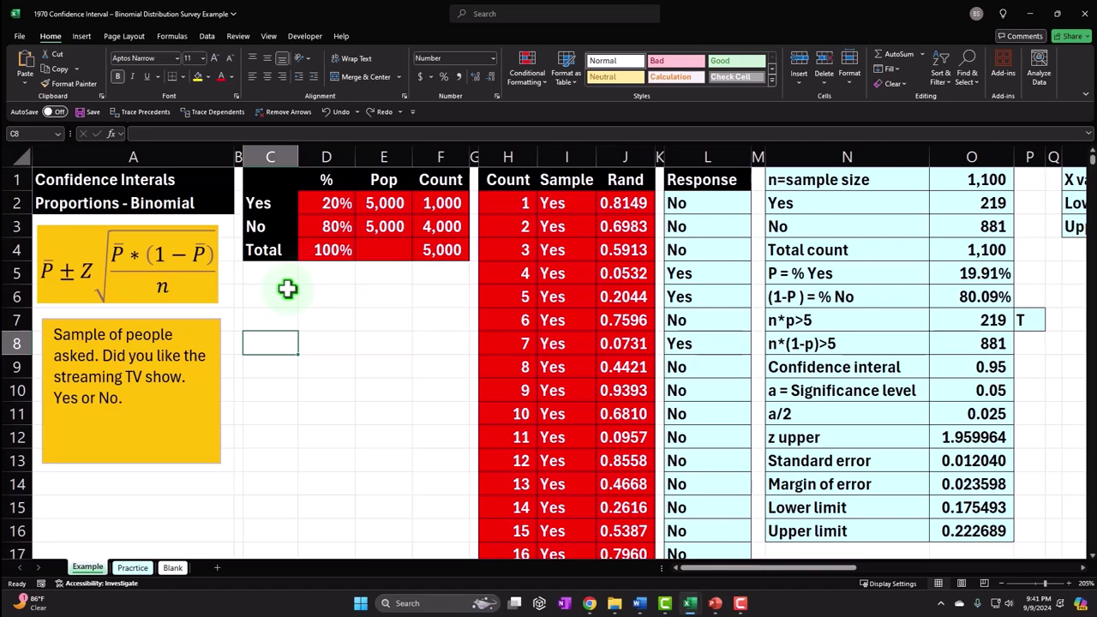
drag(731, 570, 974, 588)
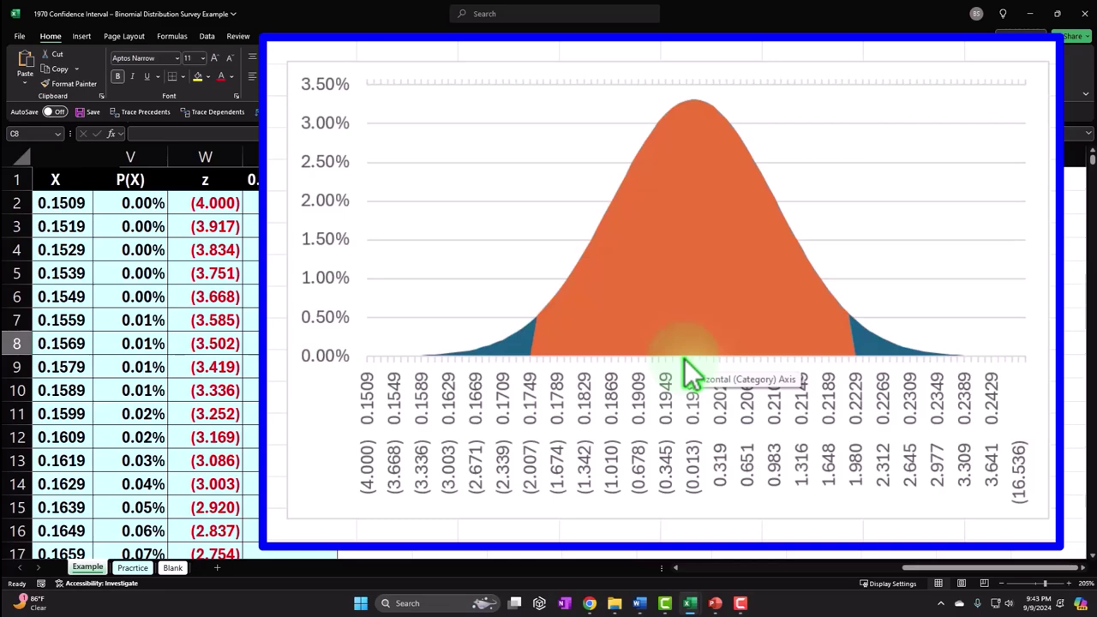
click(933, 569)
drag(935, 569, 523, 573)
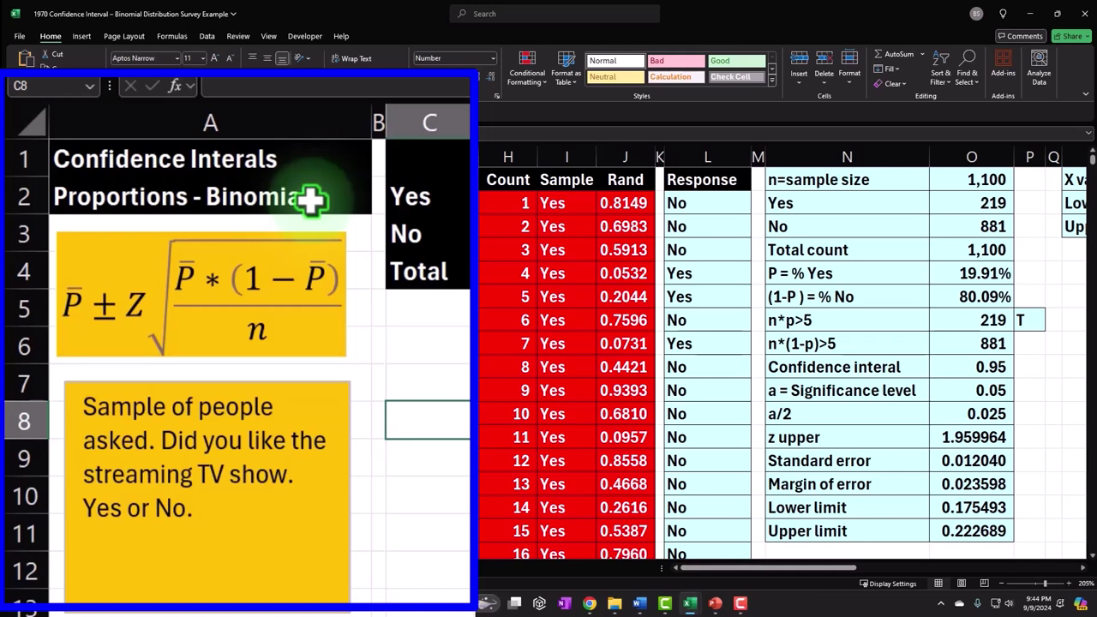
click(264, 364)
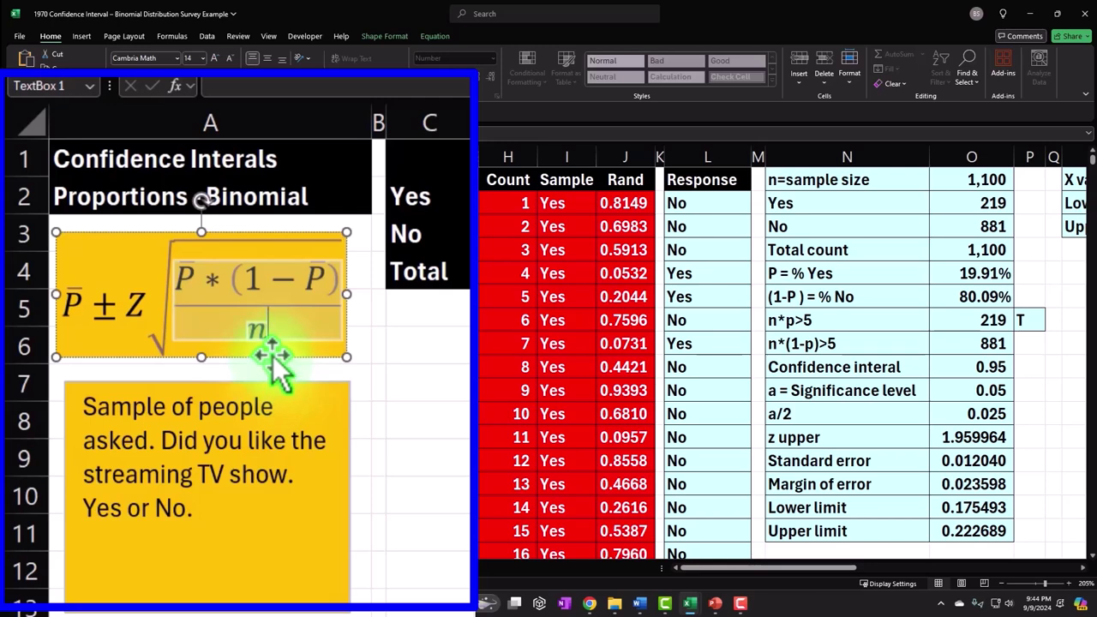
click(467, 418)
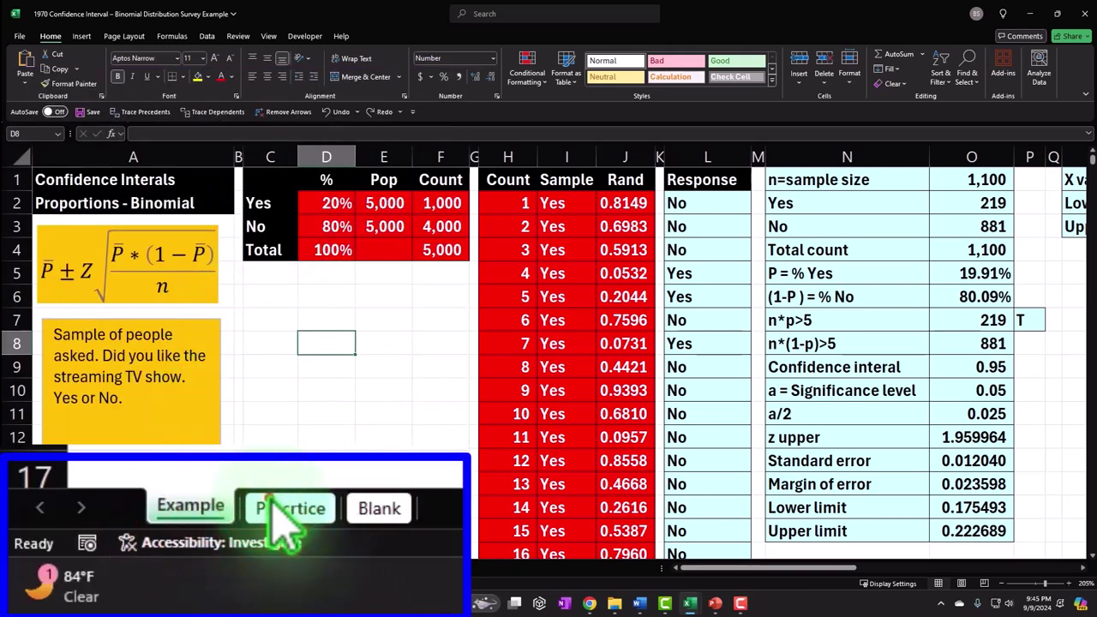
click(130, 567)
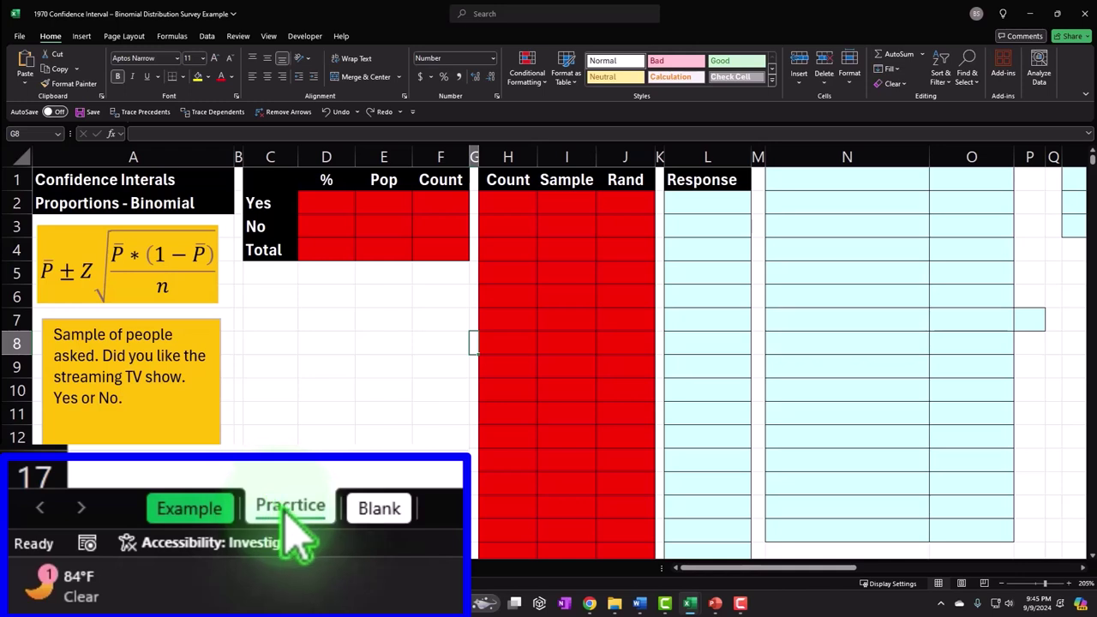
click(606, 279)
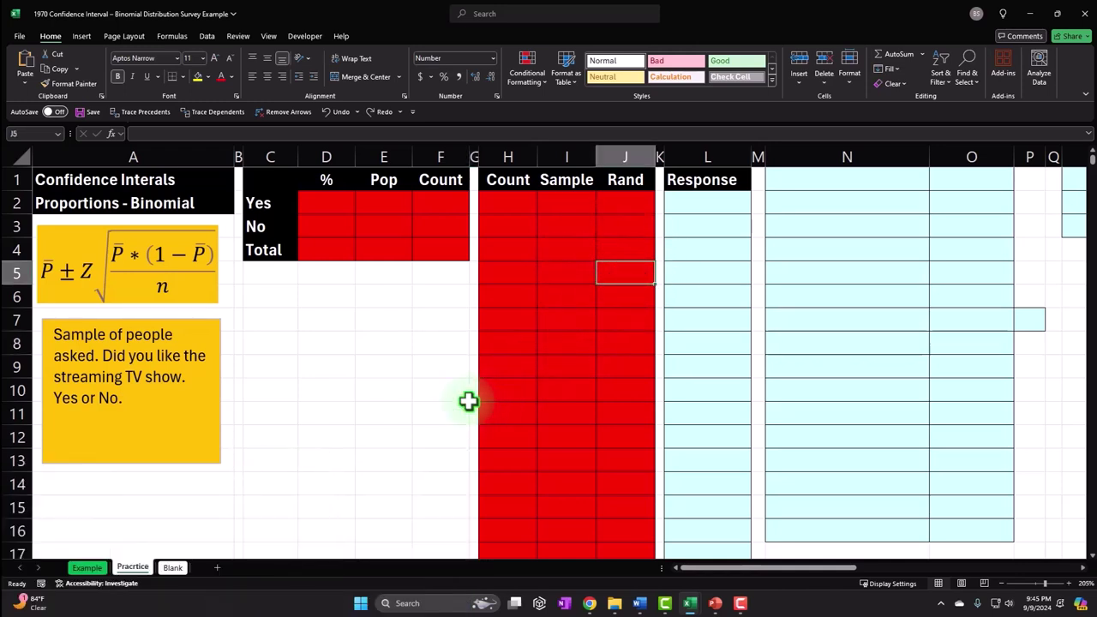
- Format the entire Blank sheet as bold currency with no symbol, zero decimal places and red negatives in parentheses
click(175, 569)
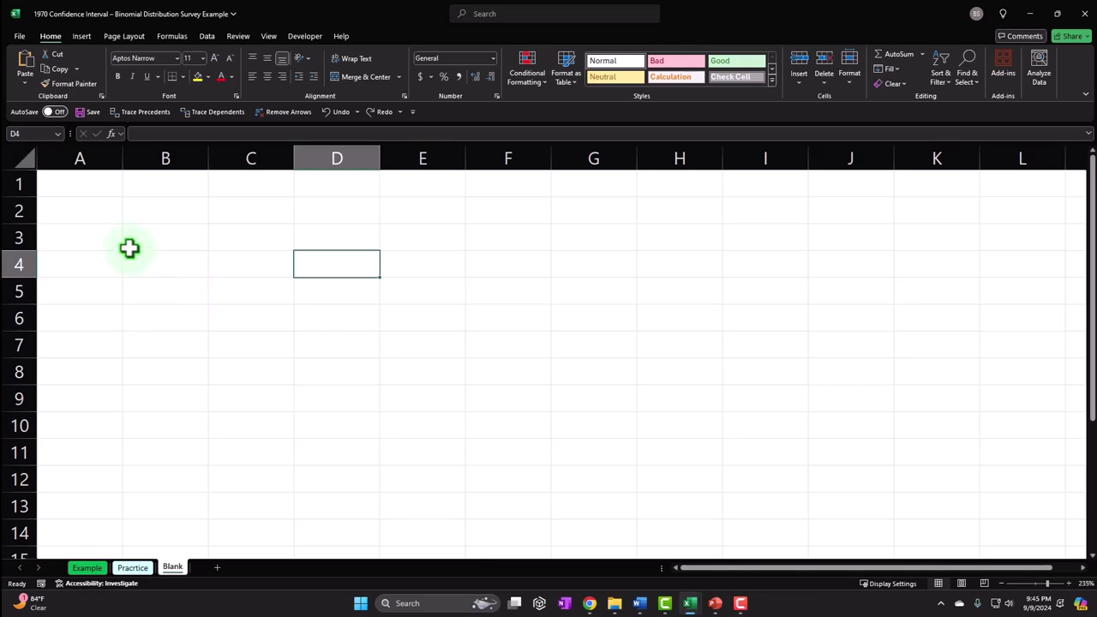
click(27, 157)
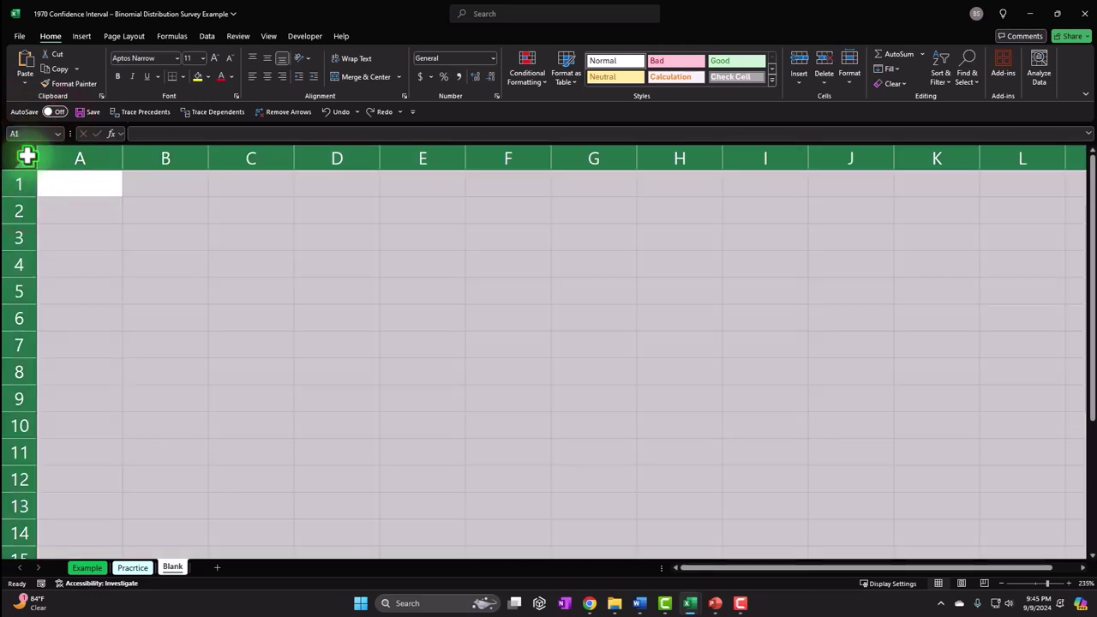
right_click(283, 233)
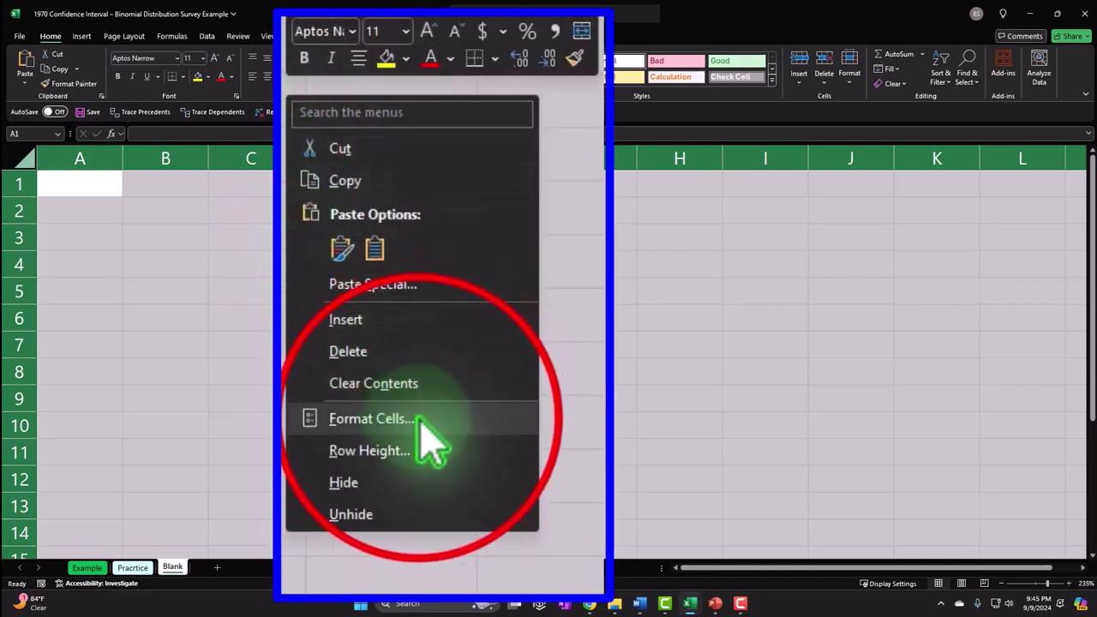
click(417, 417)
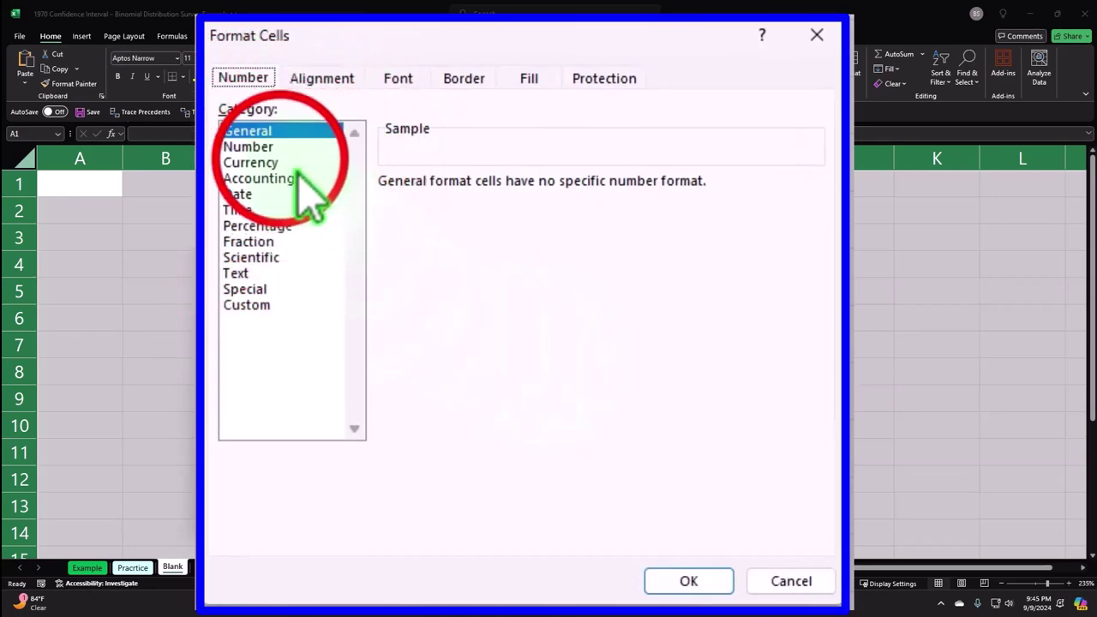
click(257, 162)
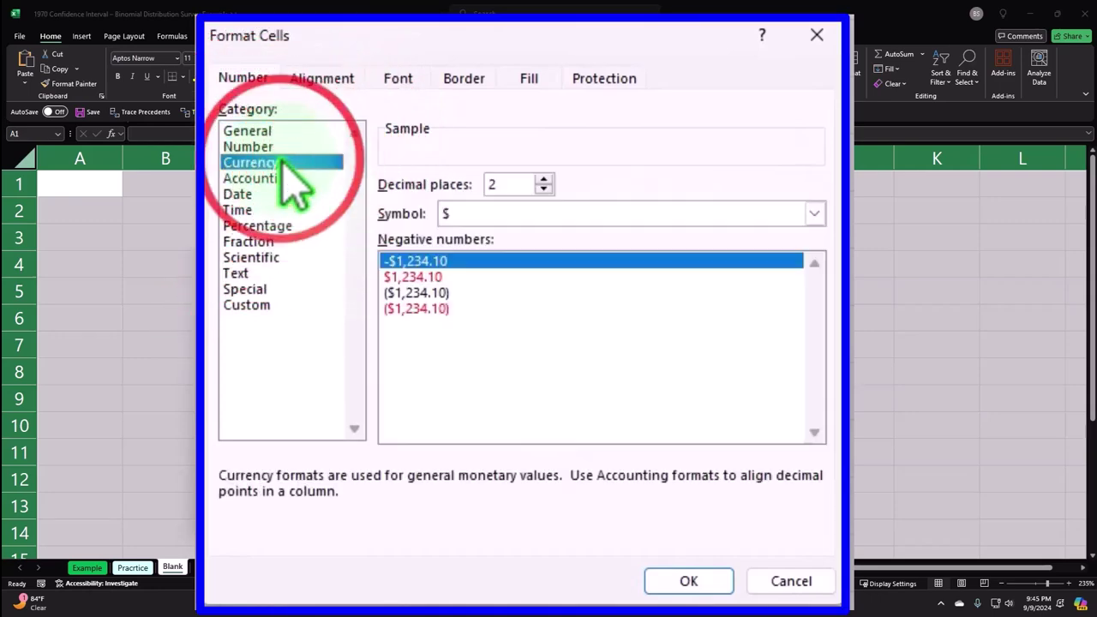
click(409, 308)
click(585, 214)
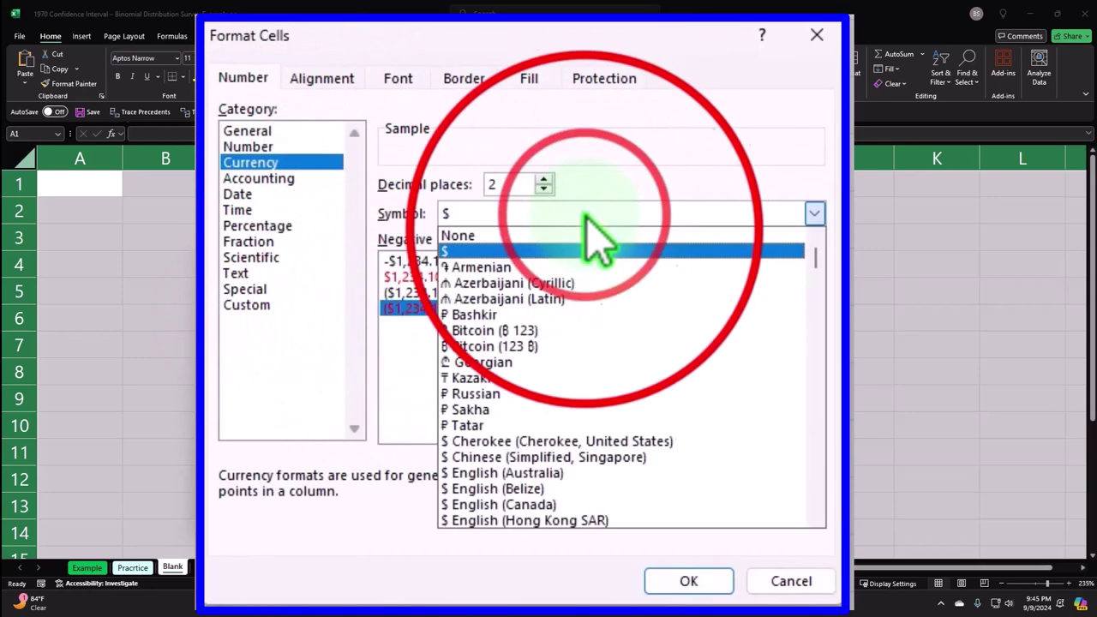
click(586, 235)
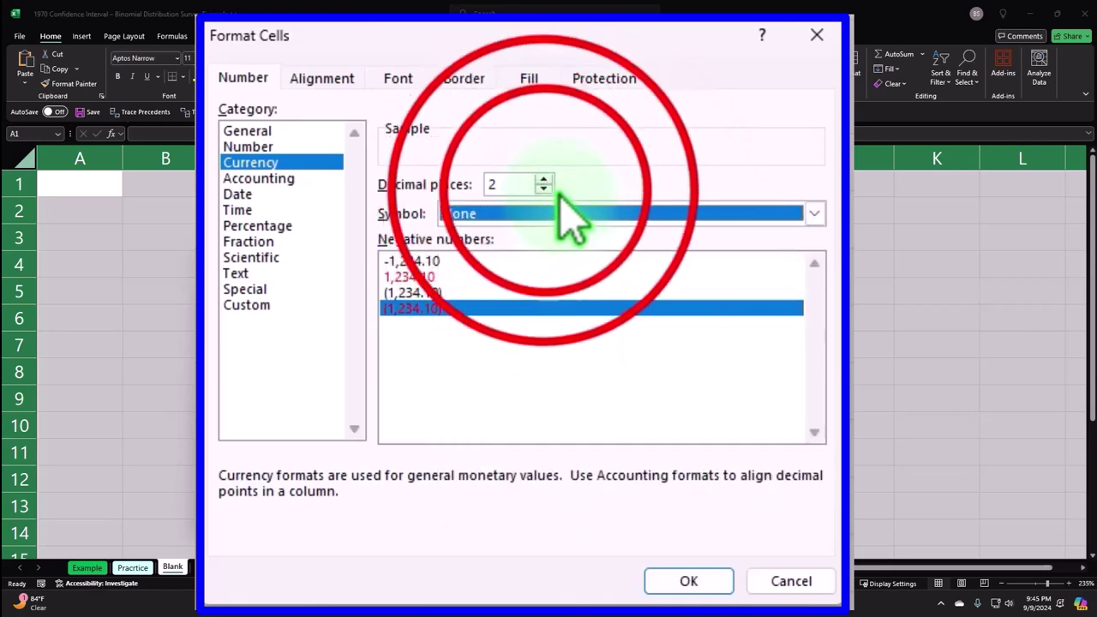
click(544, 189)
click(543, 189)
click(711, 581)
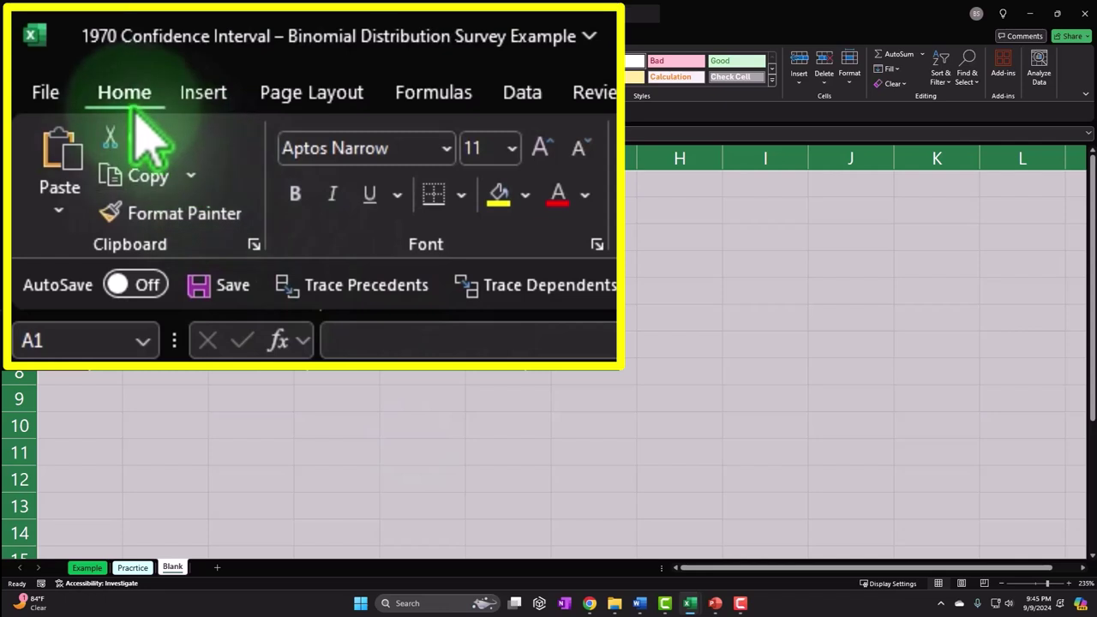
click(294, 195)
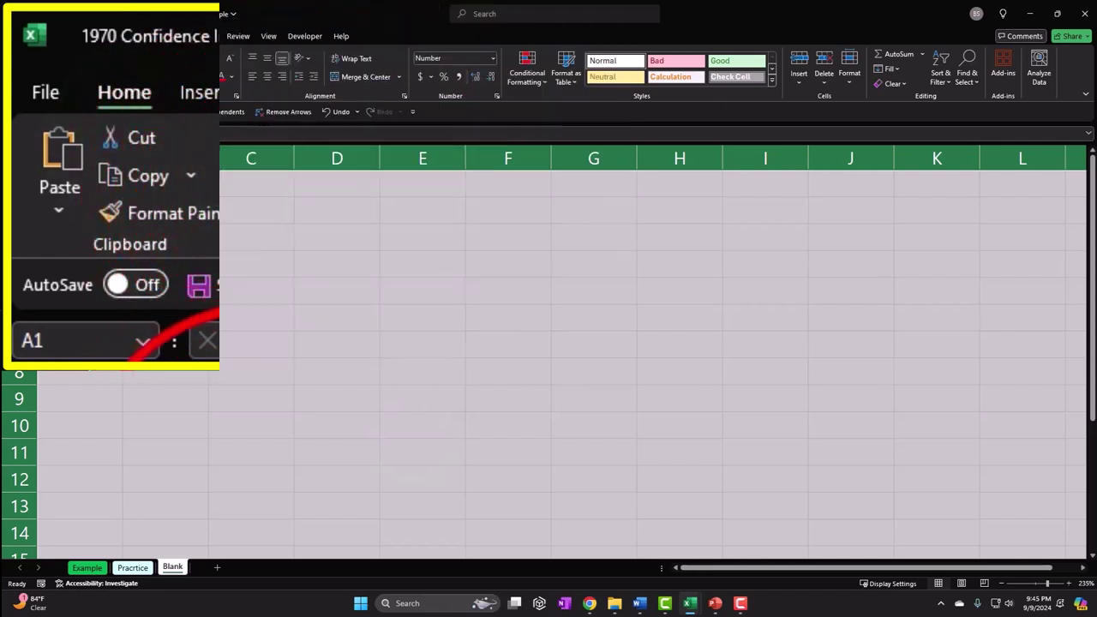
- Enter the heading "Confidence Interfgals" in cell A1 of the Blank sheet
click(99, 189)
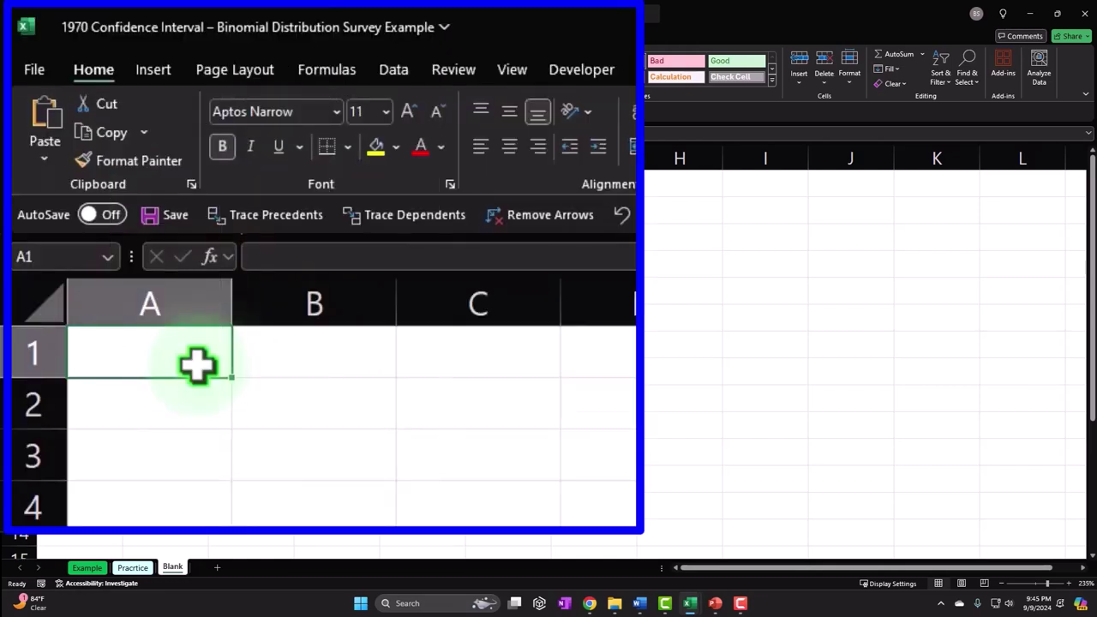
text(C)
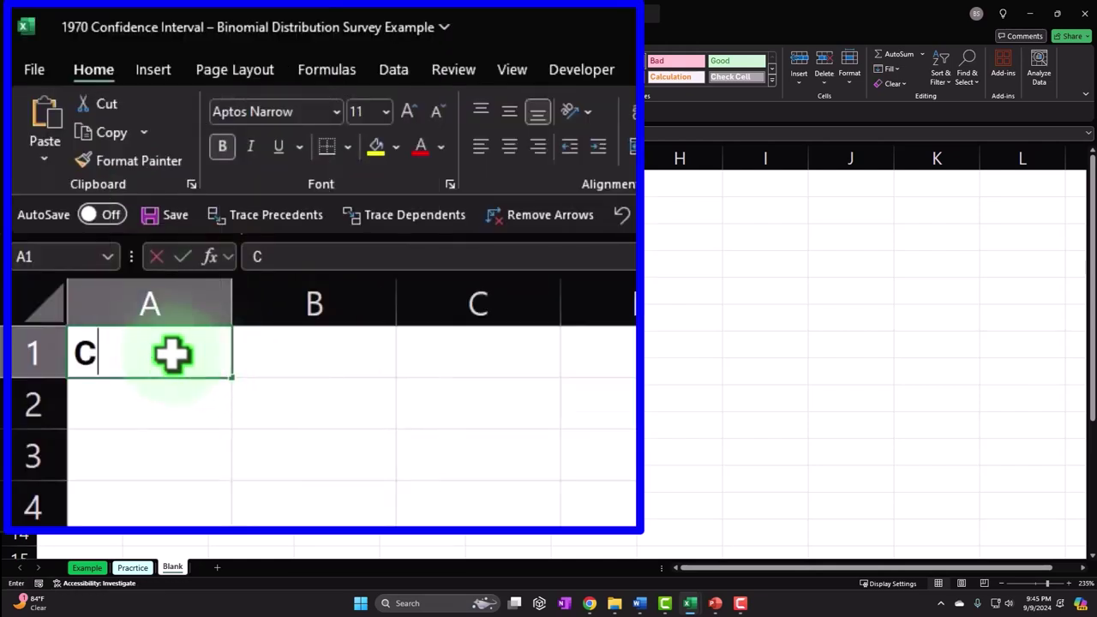
text(onfidecn)
key(BackSpace)
key(BackSpace)
key(BackSpace)
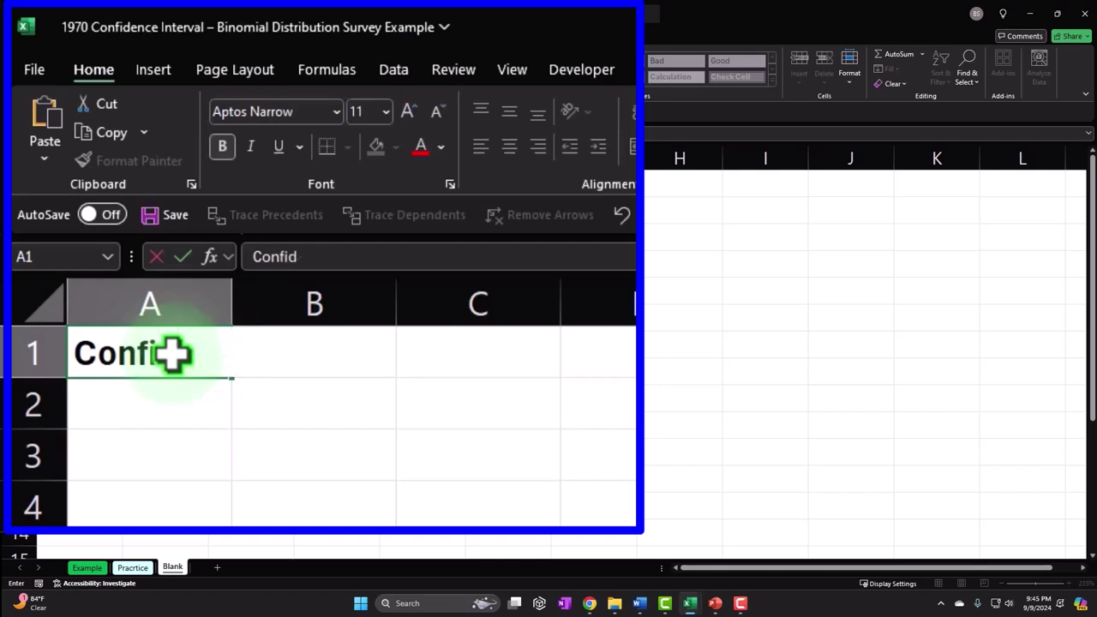
text(ence)
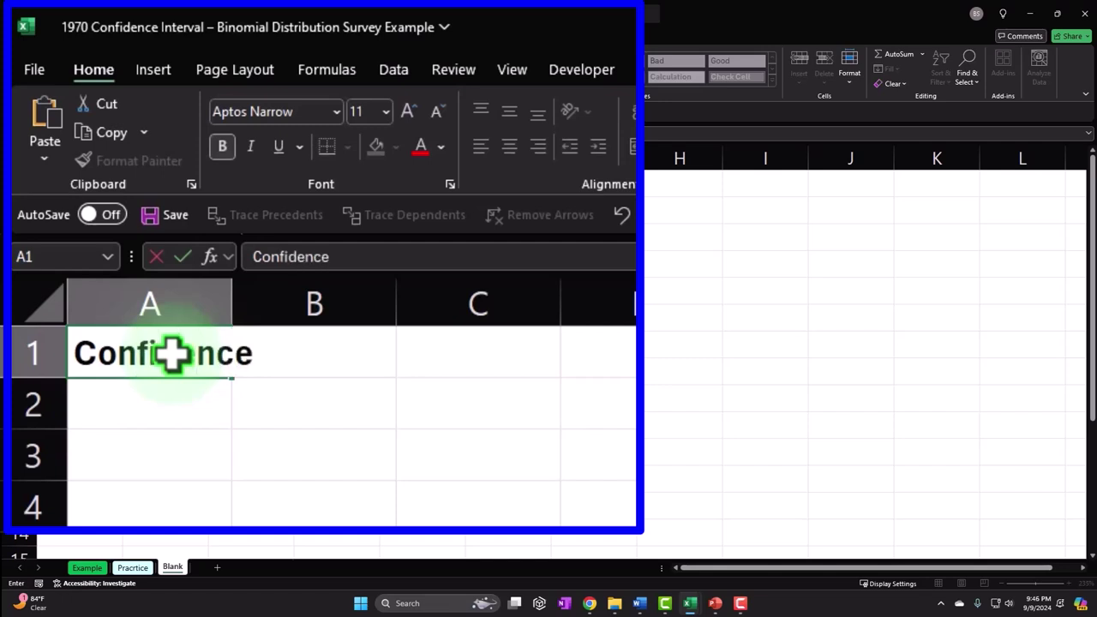
text( Interfgals)
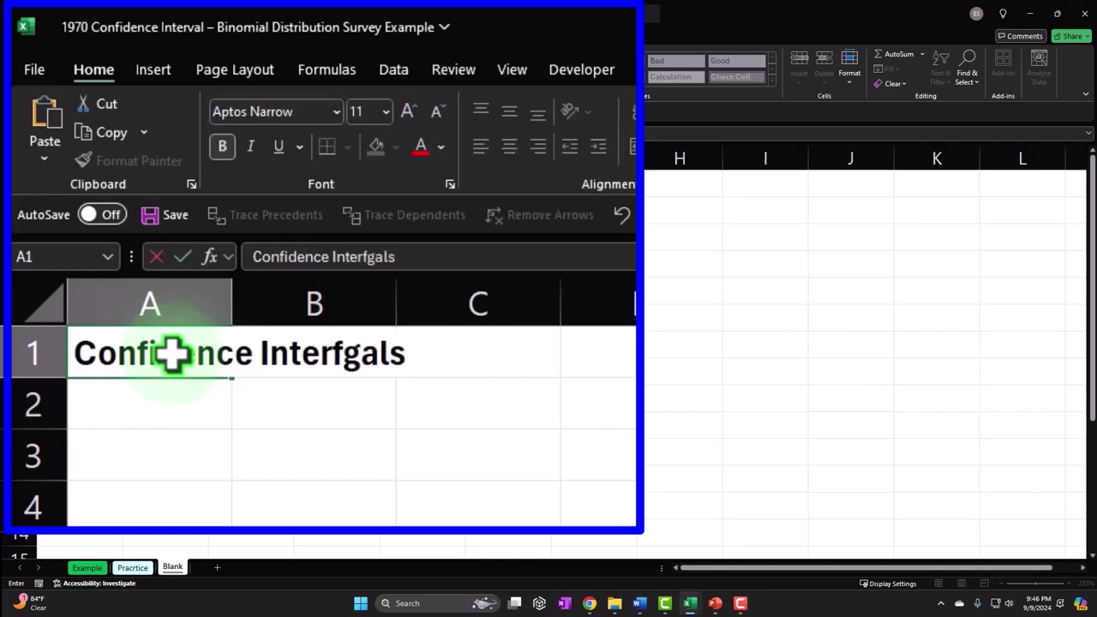
key(Return)
- Enter the subheading "Proportions - Binomial" in cell A2
text(Pero)
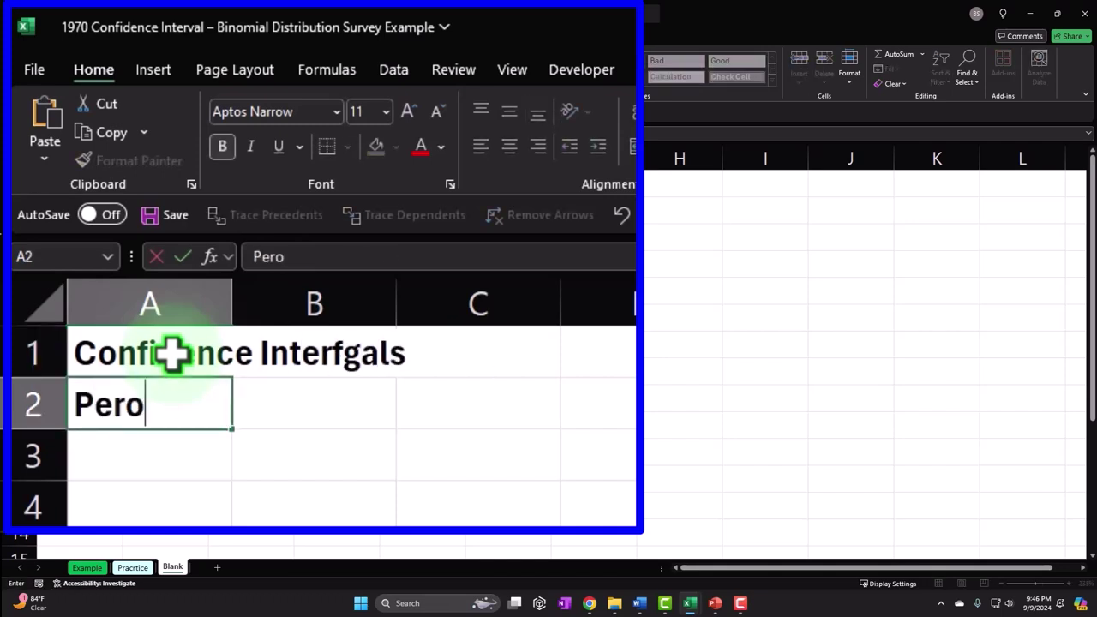
key(BackSpace)
key(BackSpace)
key(BackSpace)
text(ropo)
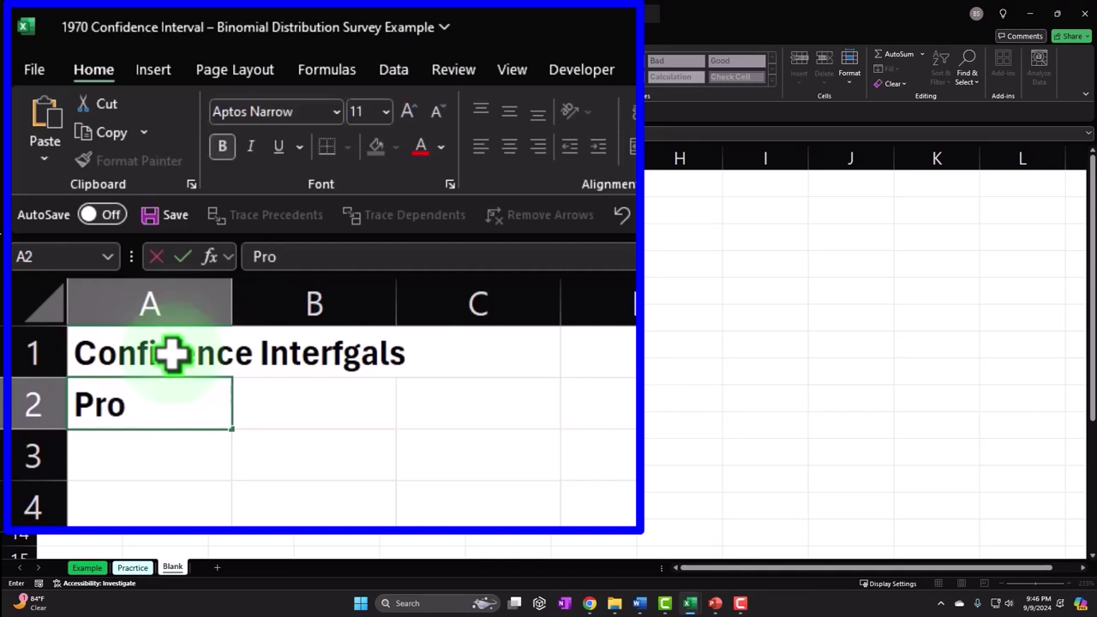
text(rtions)
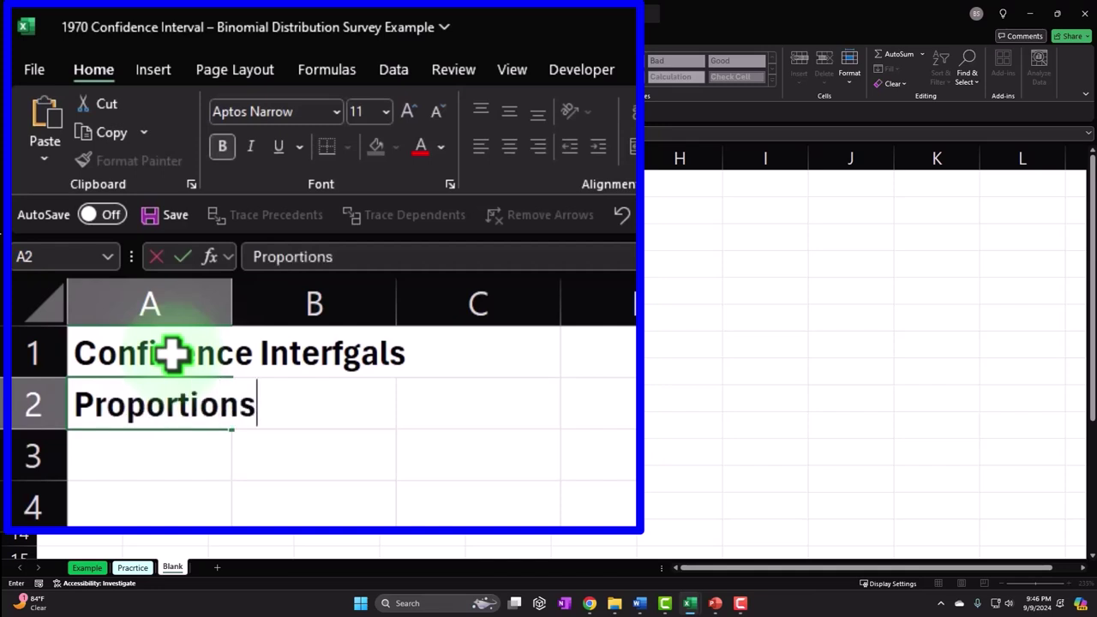
text( - Bino)
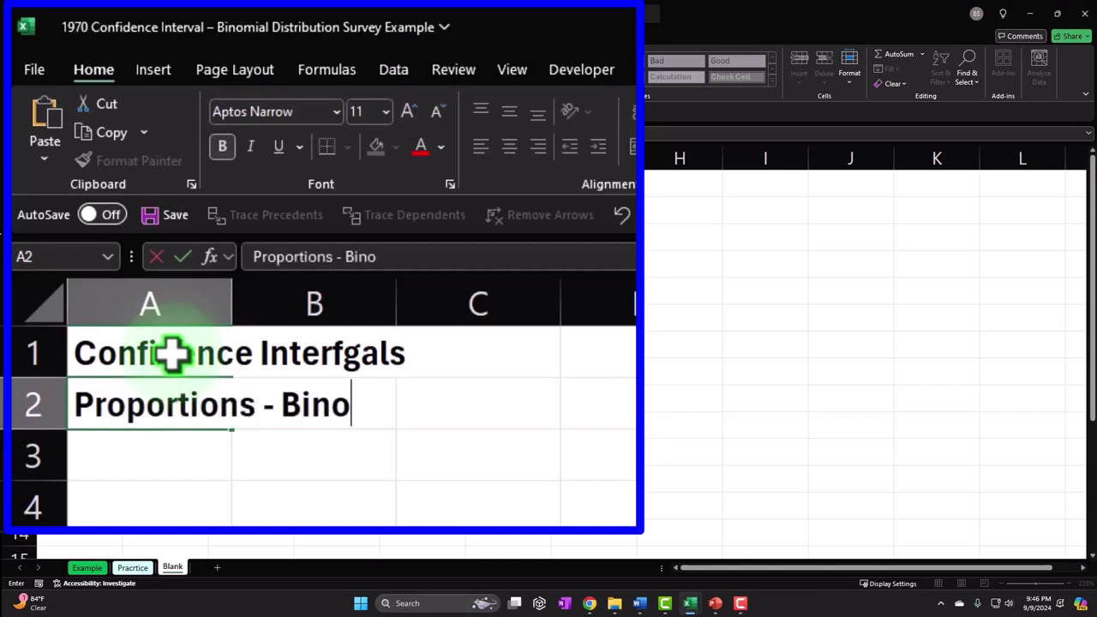
text(mial)
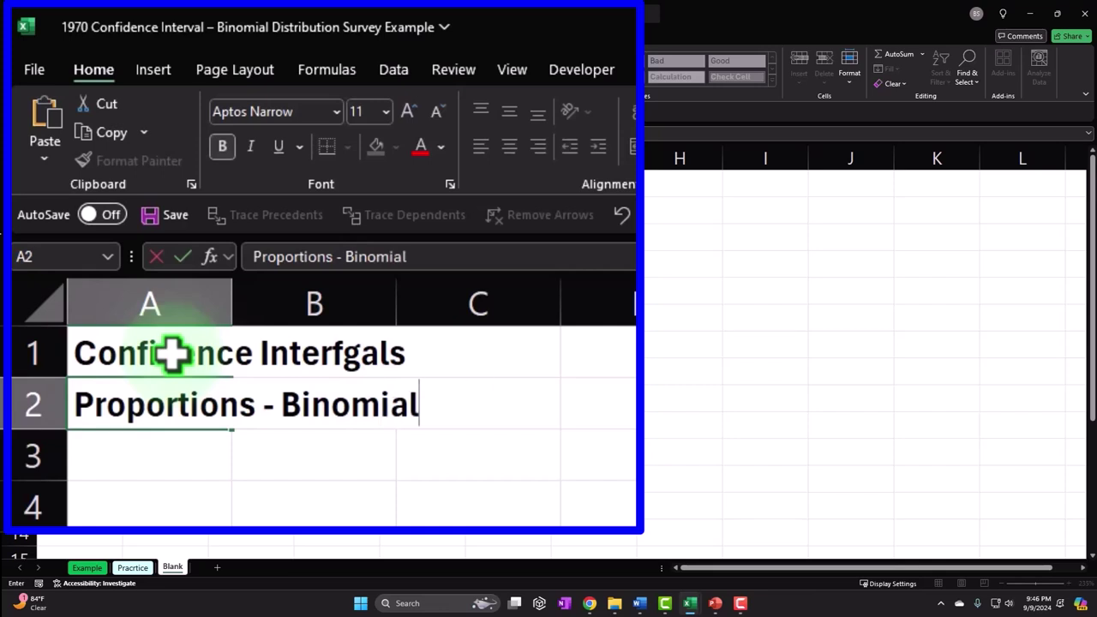
click(349, 401)
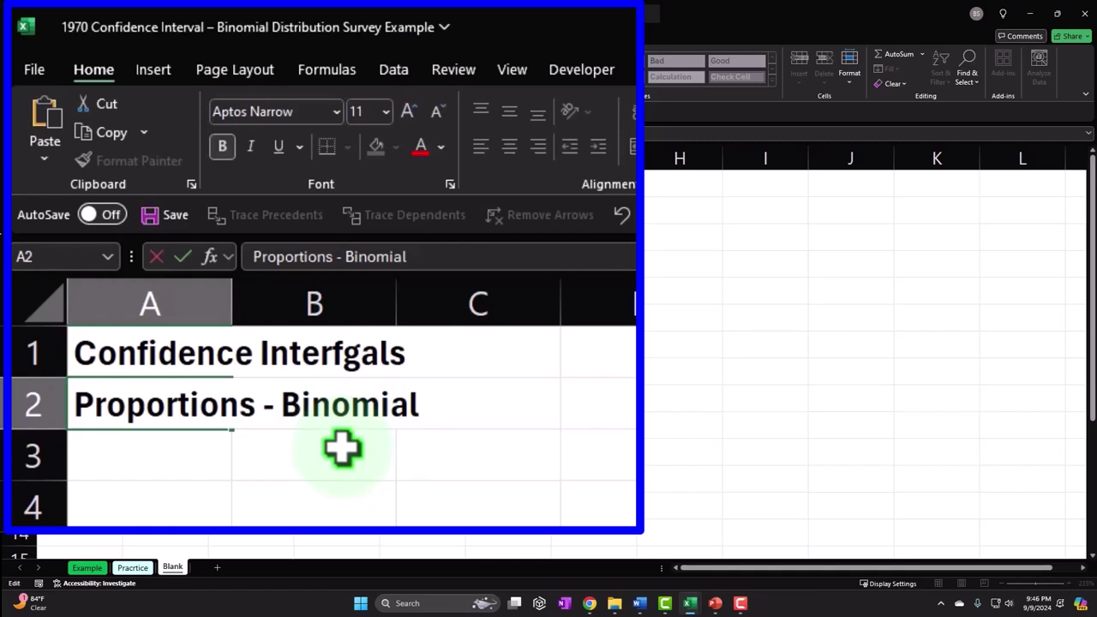
key(Right)
key(Right)
key(Right)
key(BackSpace)
key(BackSpace)
key(BackSpace)
key(BackSpace)
key(BackSpace)
key(BackSpace)
key(BackSpace)
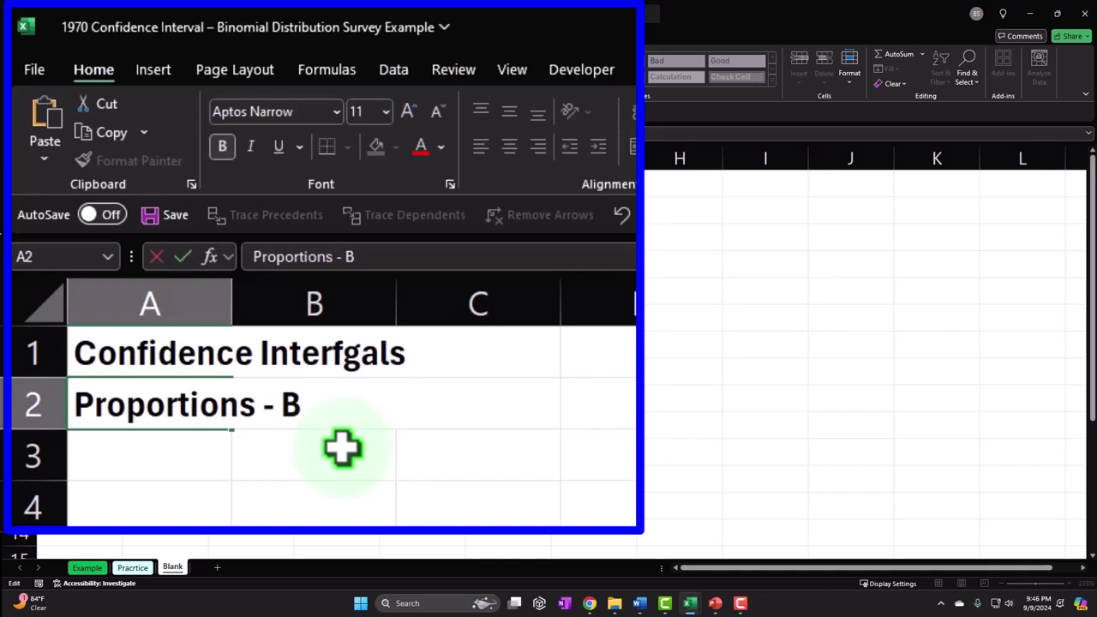
text(inomial)
key(Return)
- Widen column A to fit the headings and give A1:A2 a black fill with white text
drag(235, 309, 434, 306)
drag(363, 348, 358, 411)
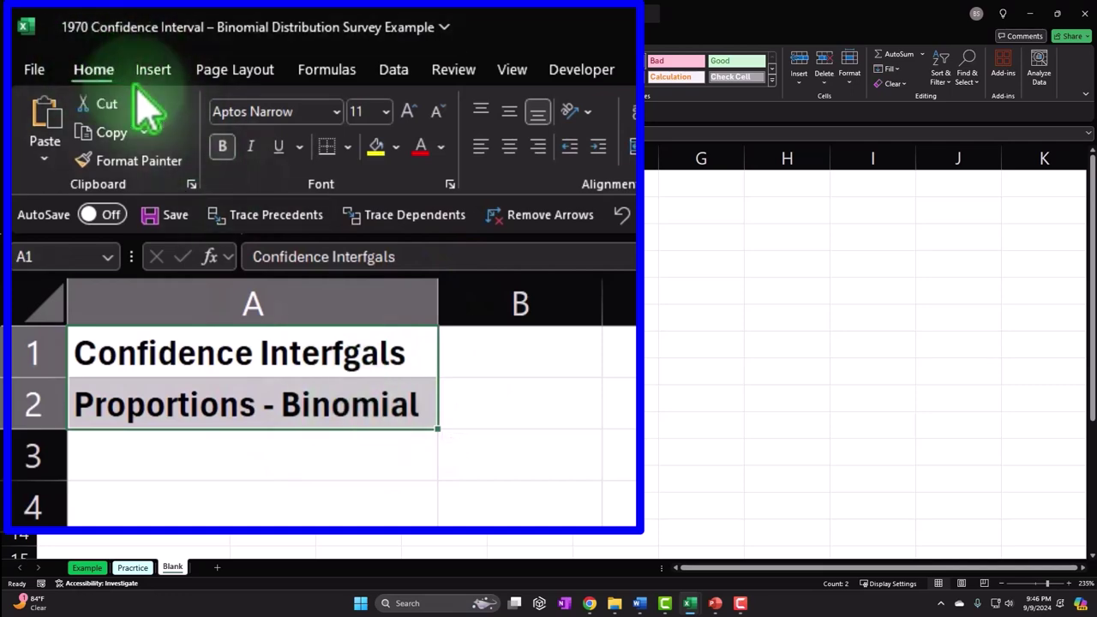
click(397, 146)
click(387, 204)
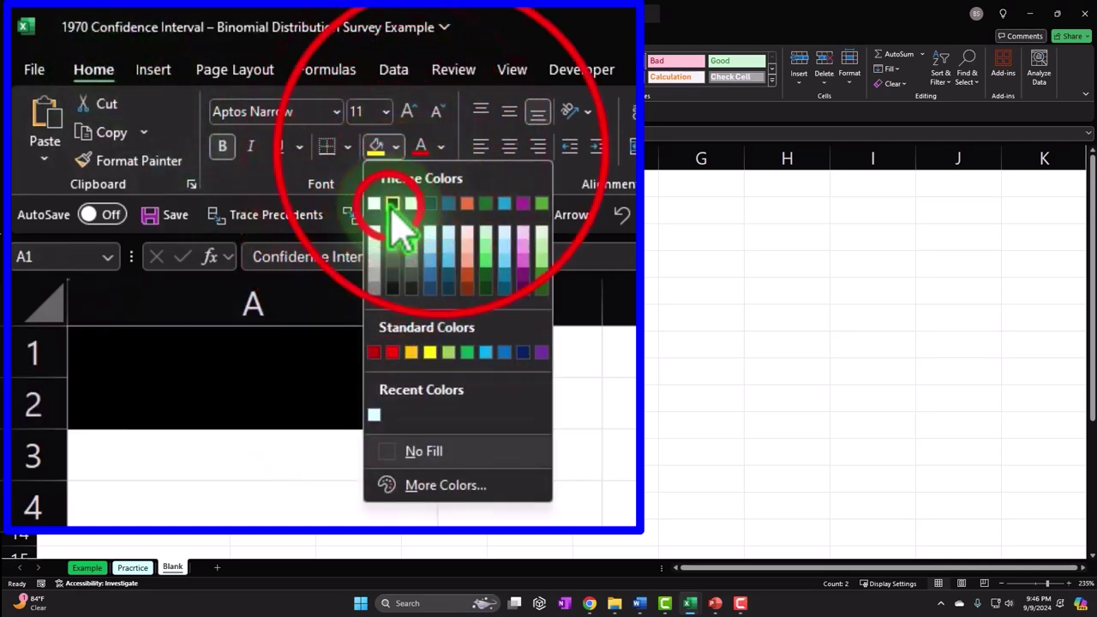
click(442, 147)
click(423, 235)
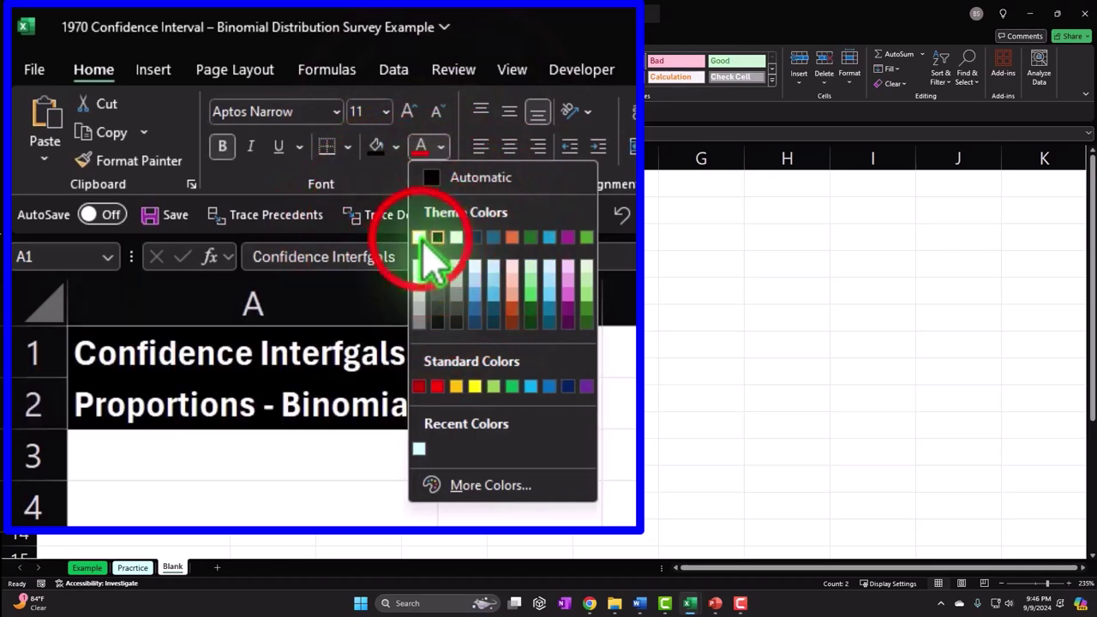
- Copy the formula and survey question text boxes from the Example sheet and paste them below the headings on the Blank sheet
click(87, 568)
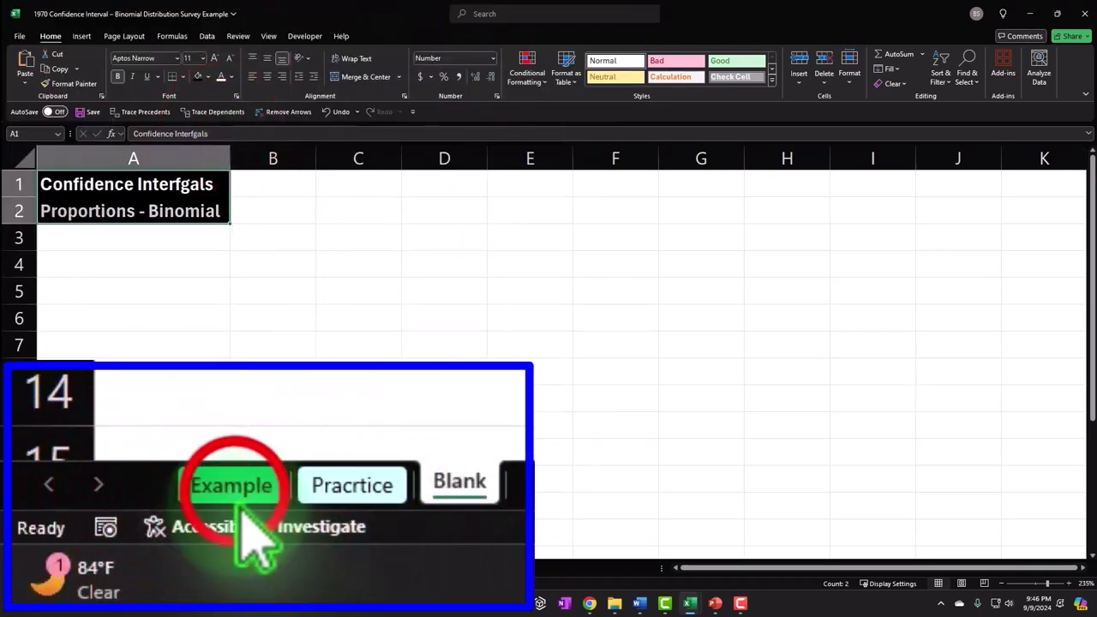
click(201, 301)
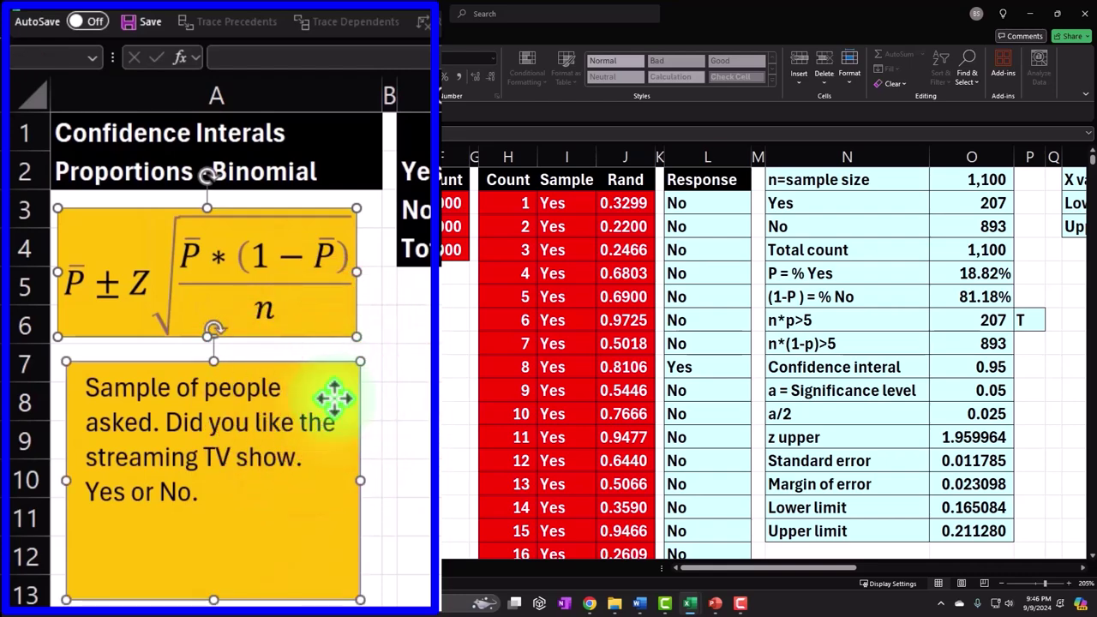
click(325, 523)
click(74, 232)
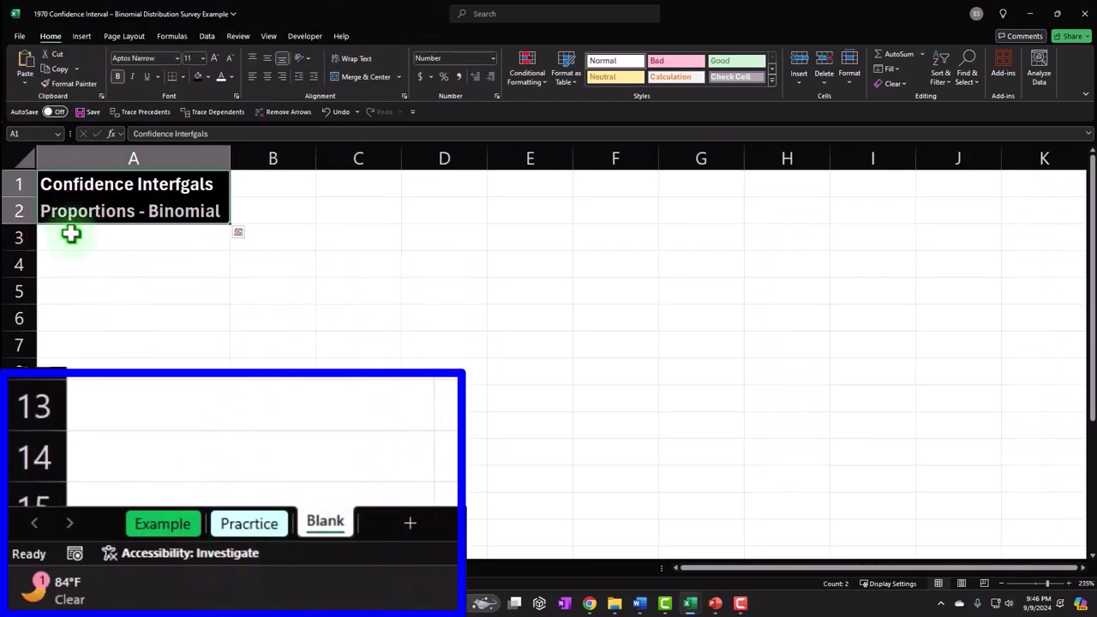
key(ctrl+v)
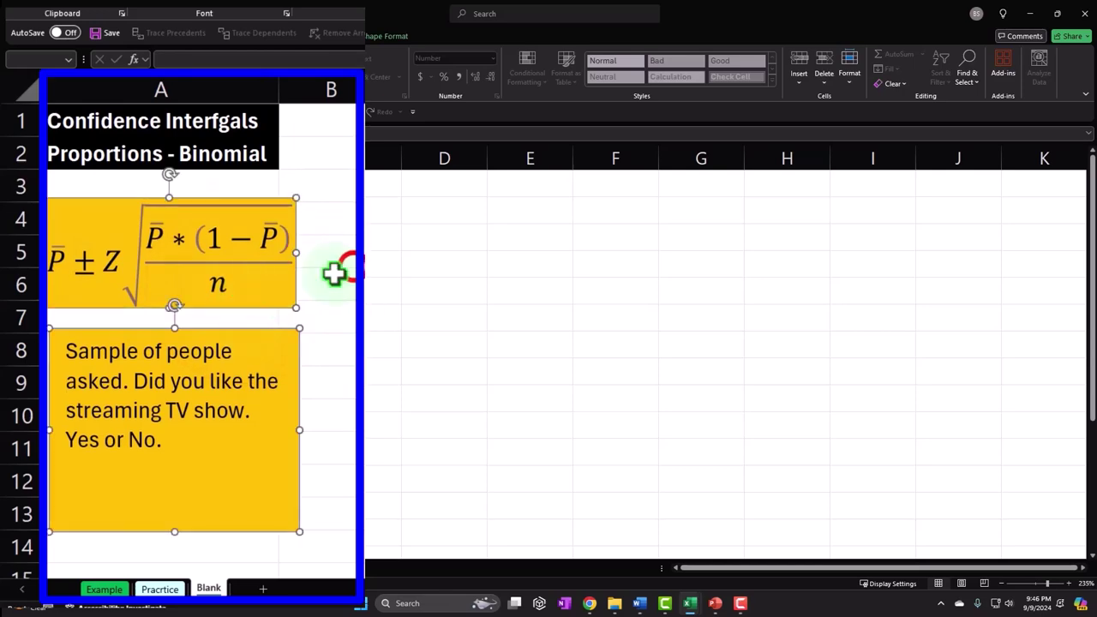
- Deselect the pasted text boxes and widen column A slightly beyond the headings and formula
click(257, 291)
drag(230, 159, 260, 158)
click(187, 91)
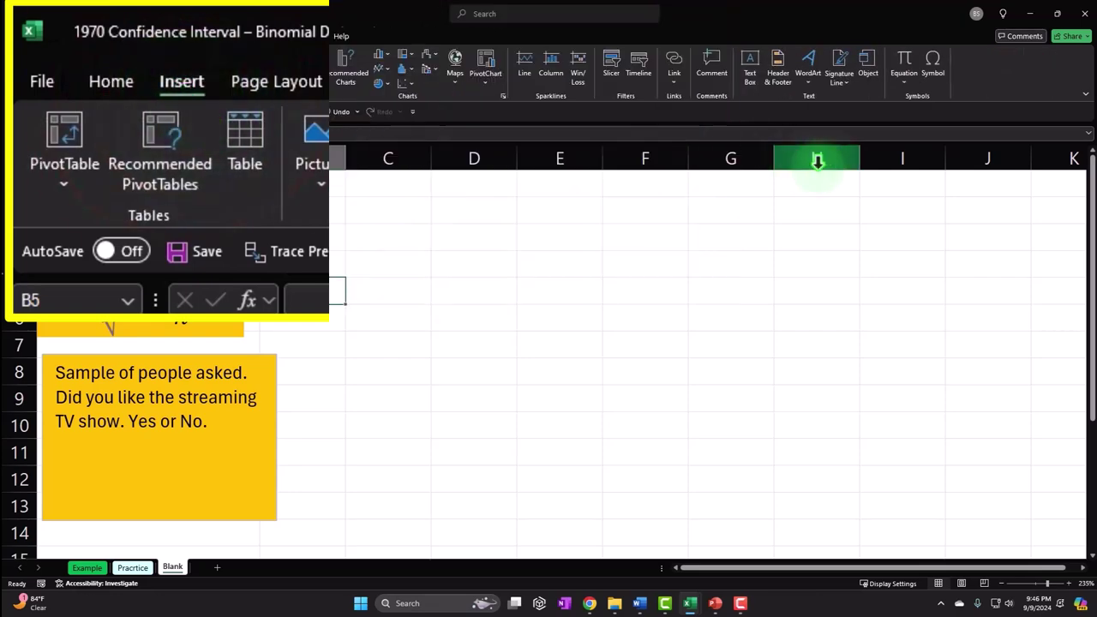
click(904, 81)
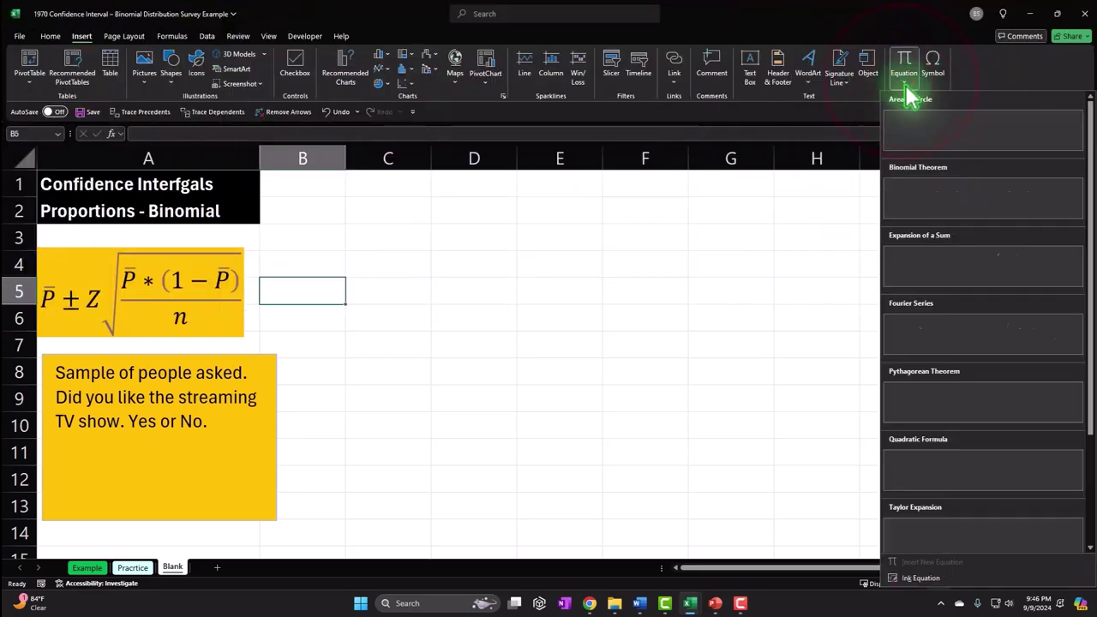
click(904, 574)
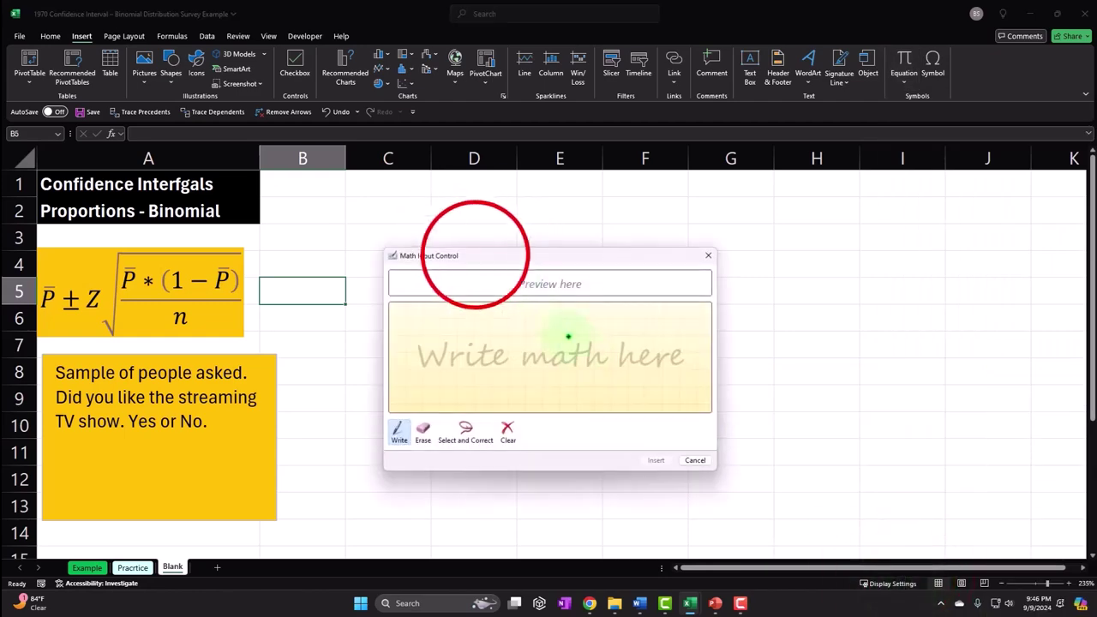
drag(478, 252, 478, 213)
mouse_move(421, 152)
mouse_down()
mouse_move(421, 194)
mouse_move(423, 154)
mouse_move(426, 179)
mouse_move(482, 184)
mouse_move(513, 172)
mouse_move(510, 195)
mouse_up()
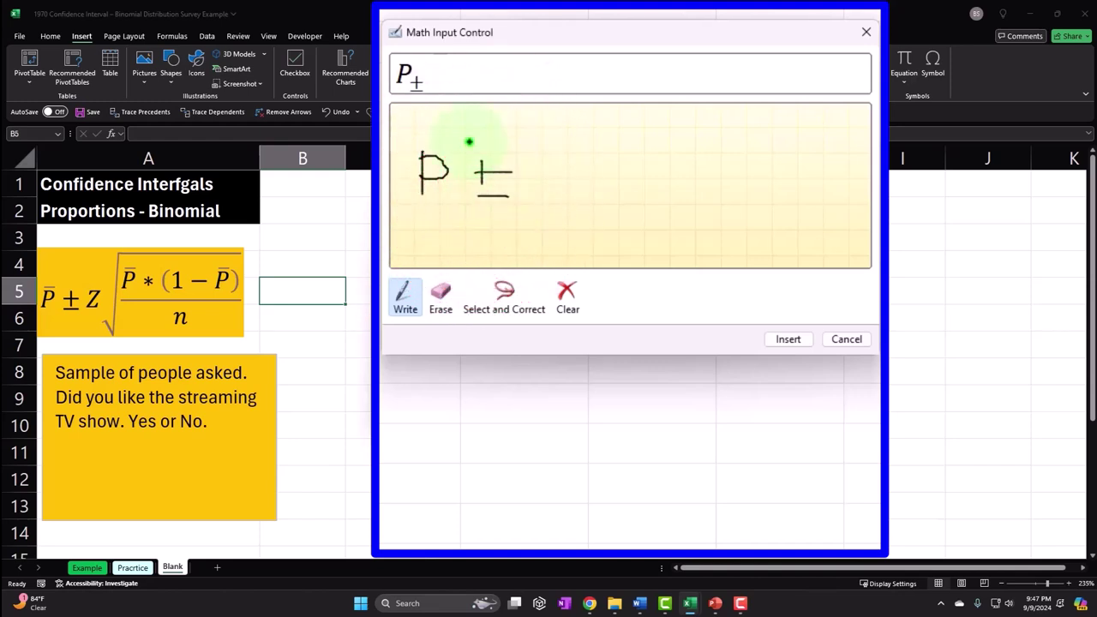
click(476, 301)
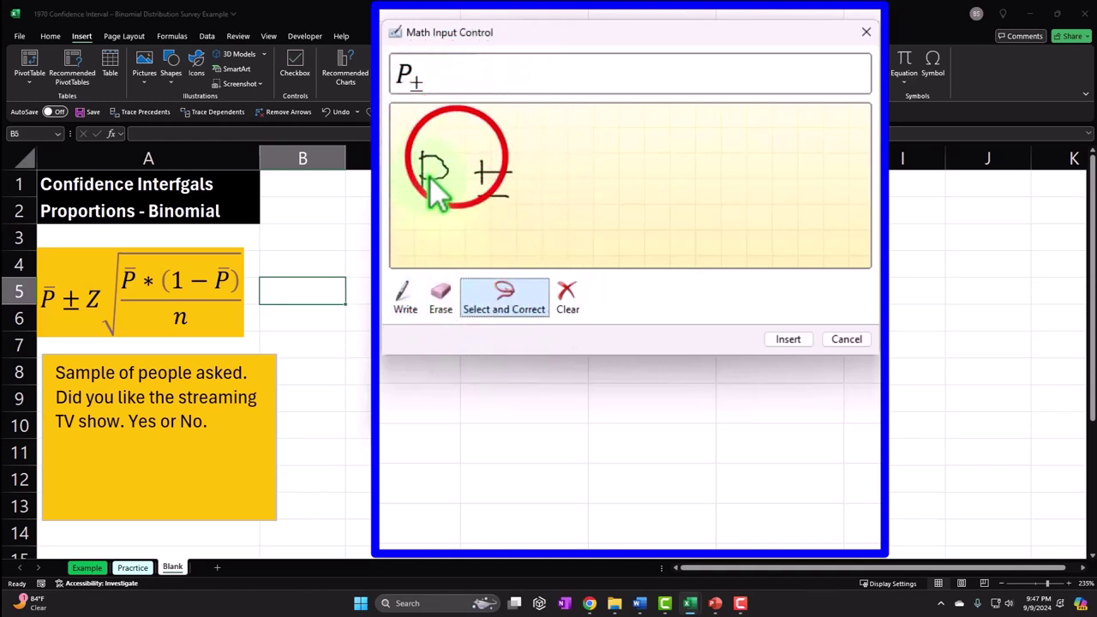
mouse_move(500, 143)
mouse_down()
mouse_move(503, 219)
mouse_move(458, 139)
mouse_up()
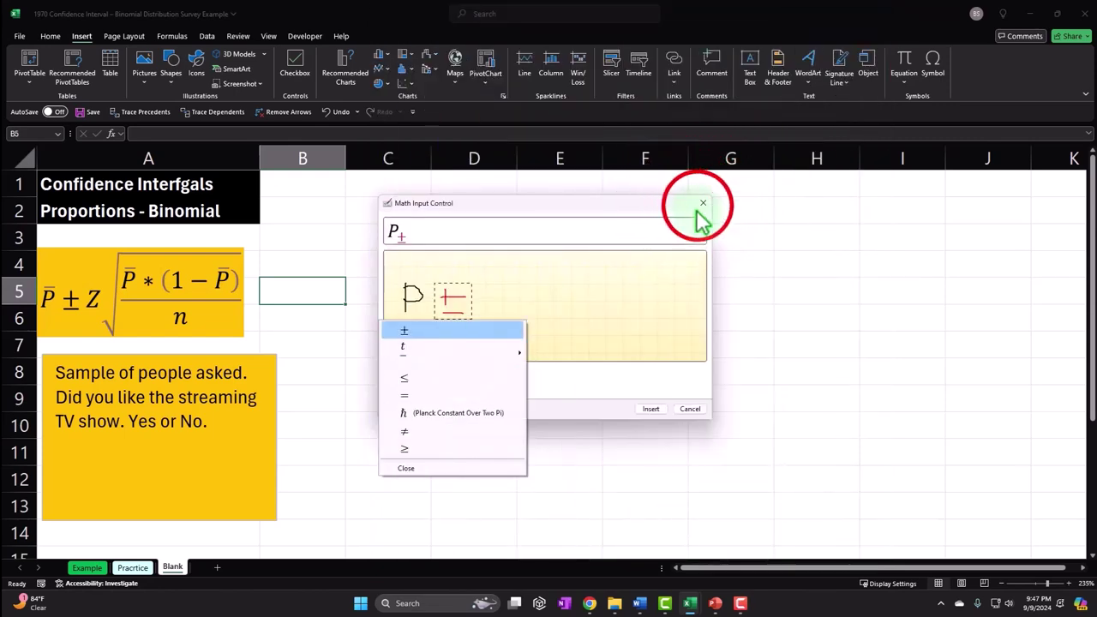
click(699, 210)
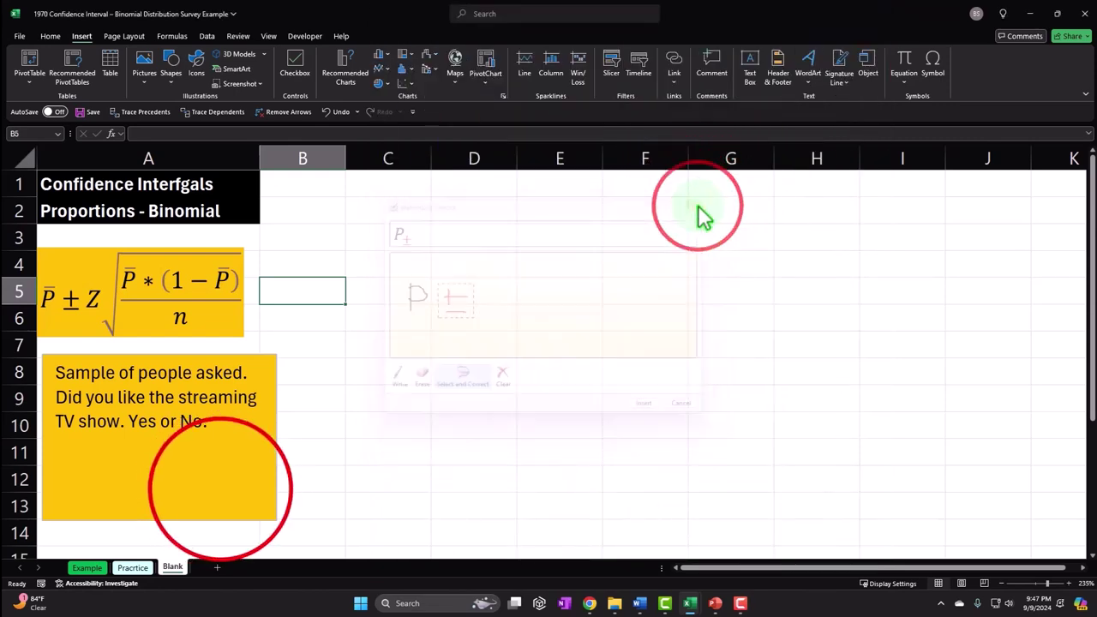
- Shrink the survey question text box to fit within column A down to row 12, and narrow column B into a thin spacer
click(219, 488)
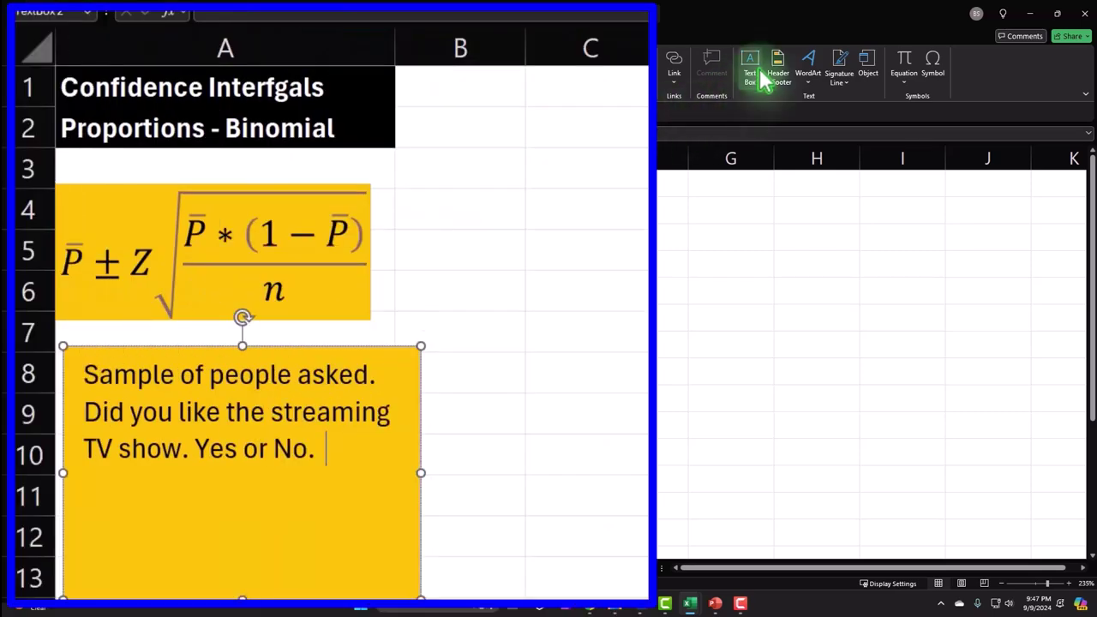
click(273, 447)
drag(416, 592, 350, 553)
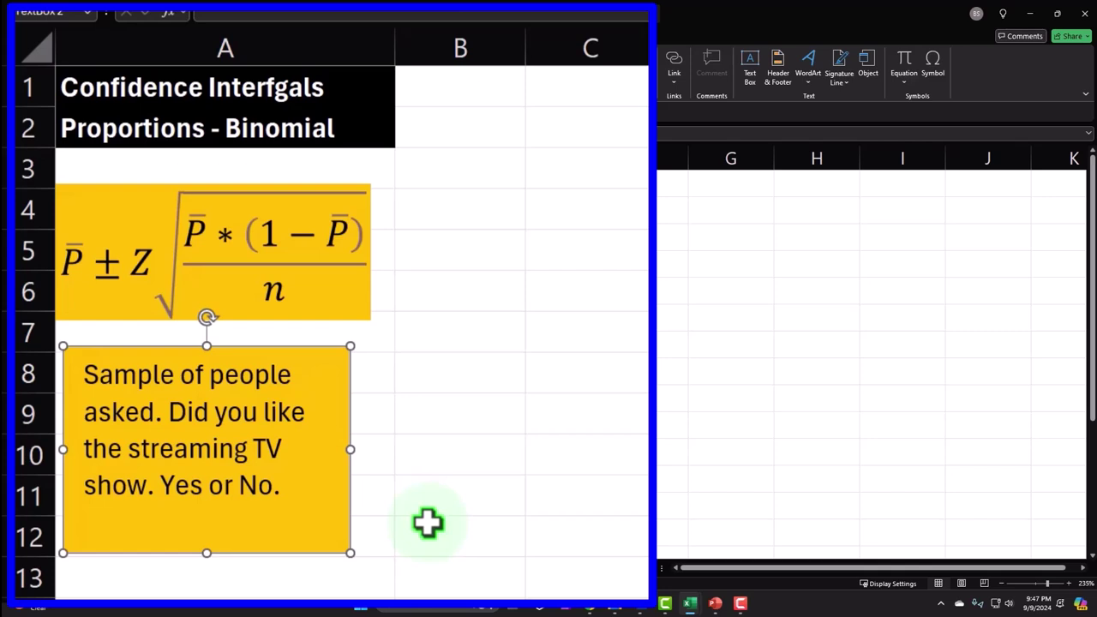
click(289, 583)
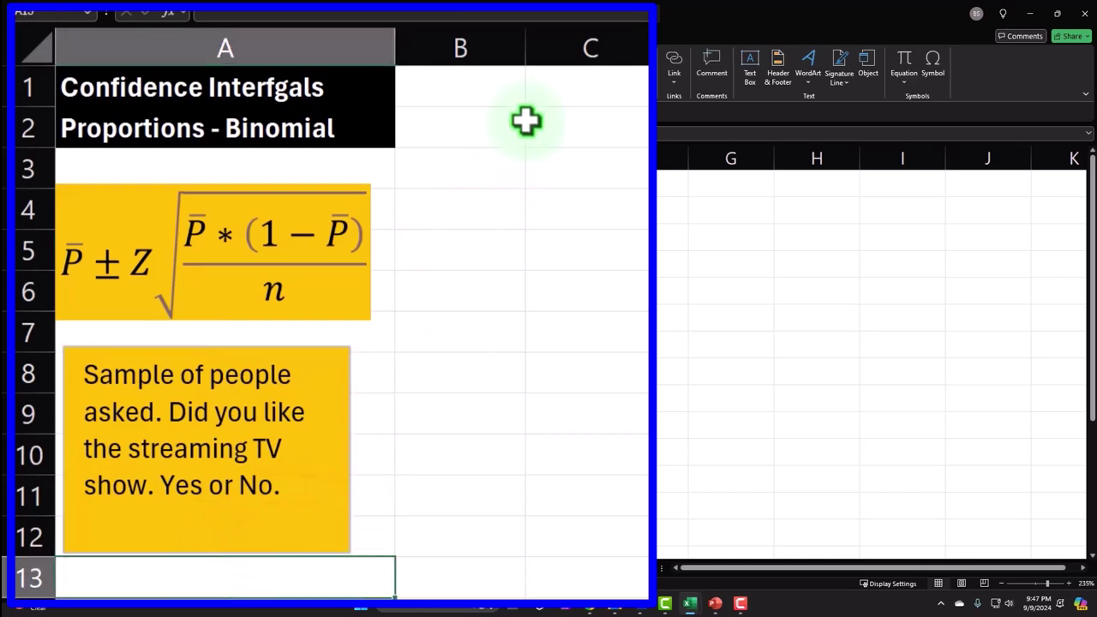
drag(520, 50, 408, 50)
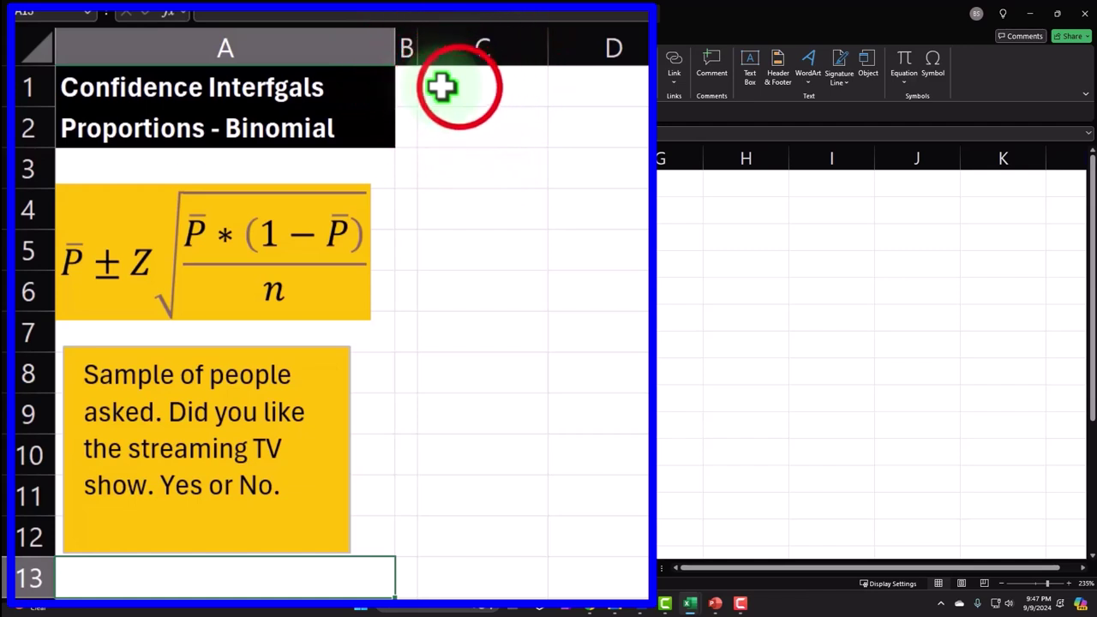
- Enter the column headings "%", "Pop" and "Count" in cells D1 to F1
click(446, 86)
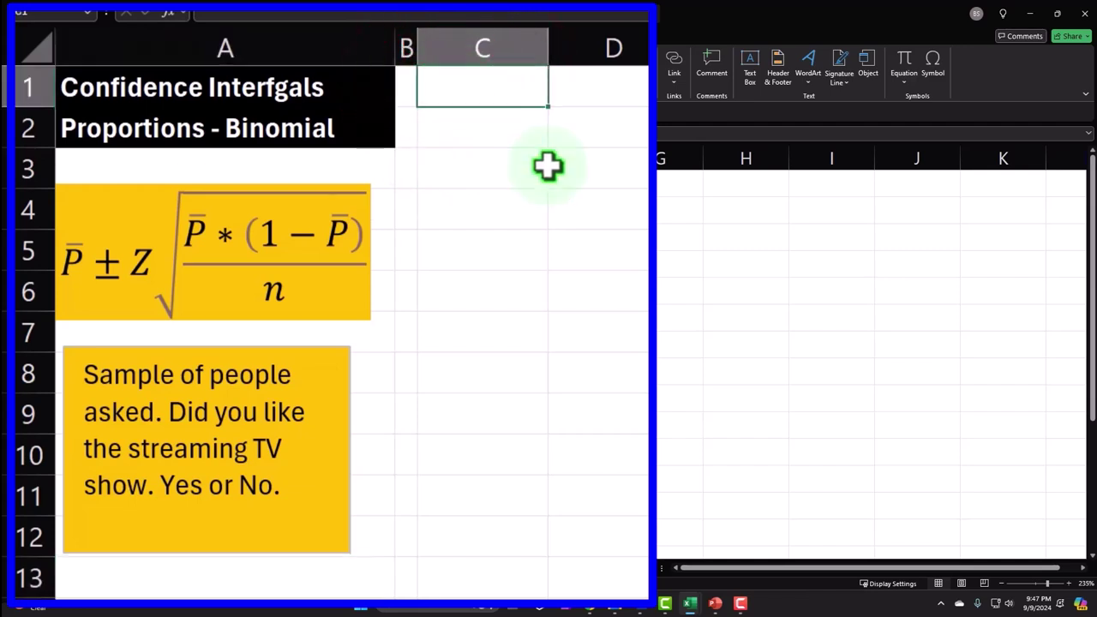
key(Right)
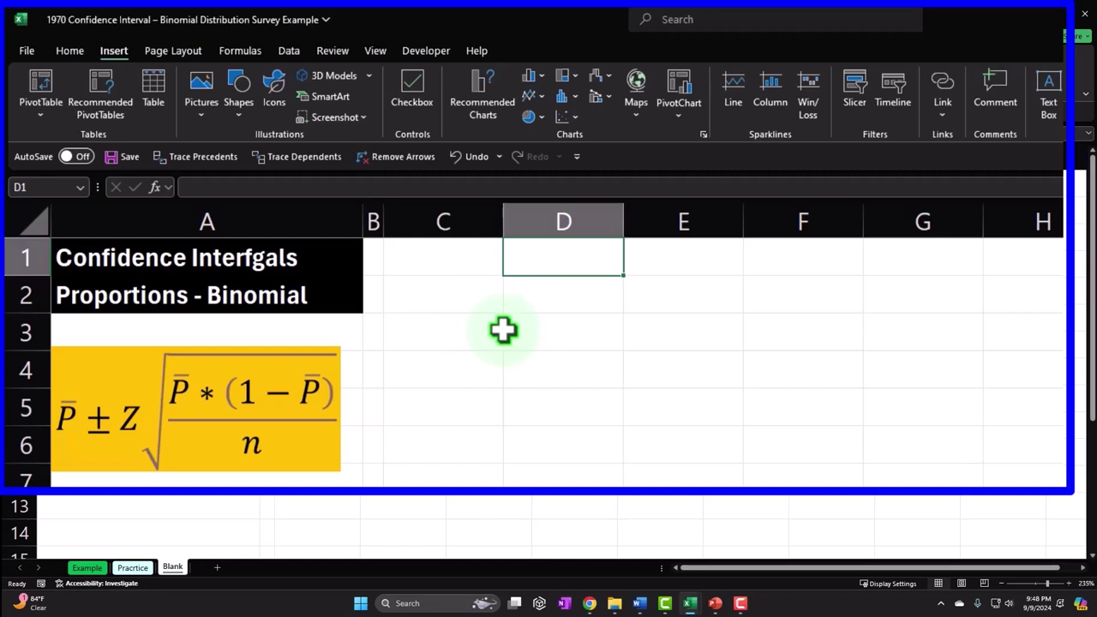
text(%)
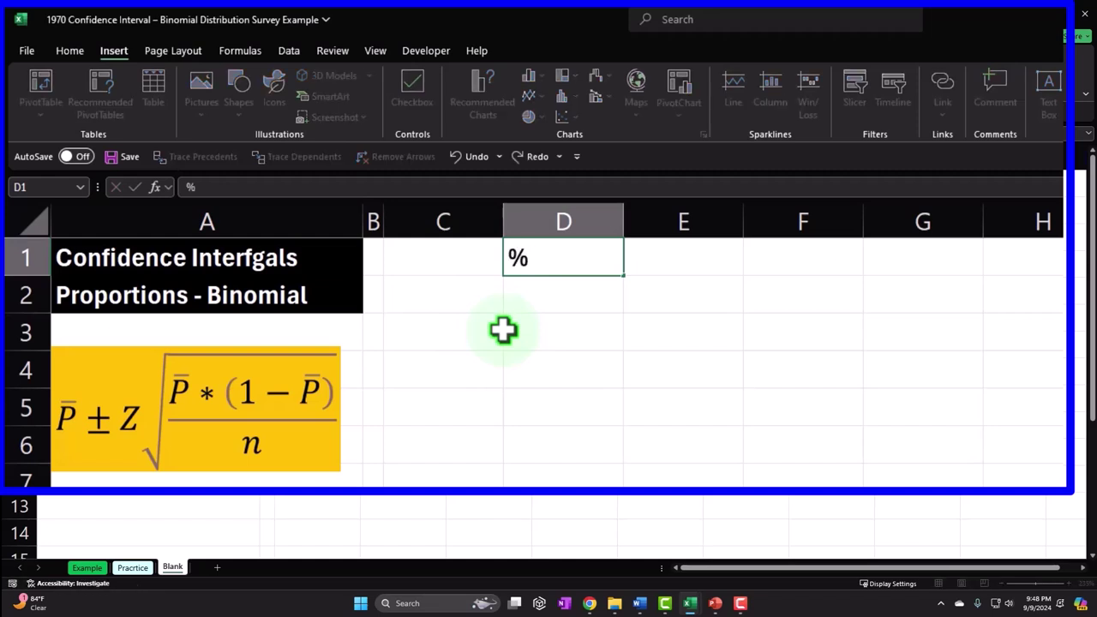
key(Tab)
text(Pop)
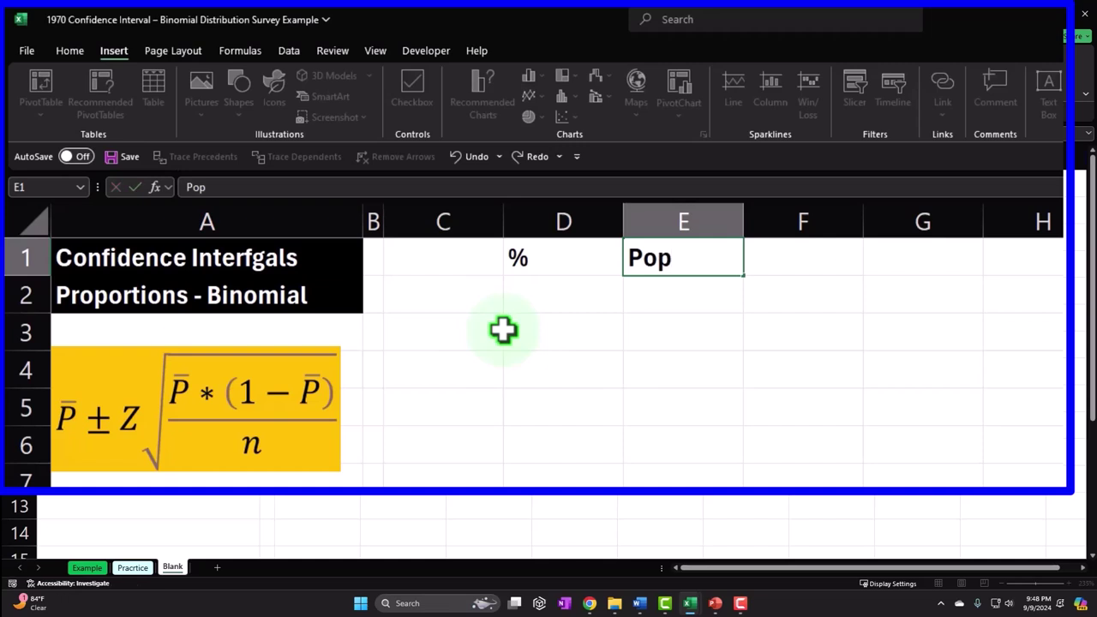
key(Tab)
text(Count)
key(Return)
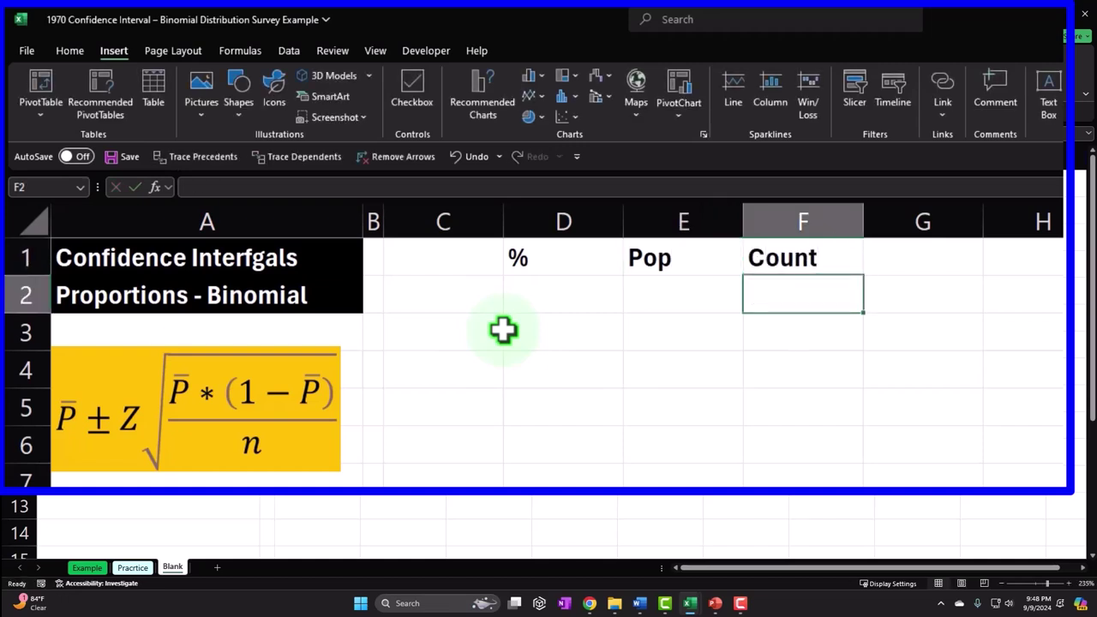
- Enter the row labels "Yes", "No" and "Total" in cells C2 to C4
key(Left)
key(Left)
key(Left)
text(Yes)
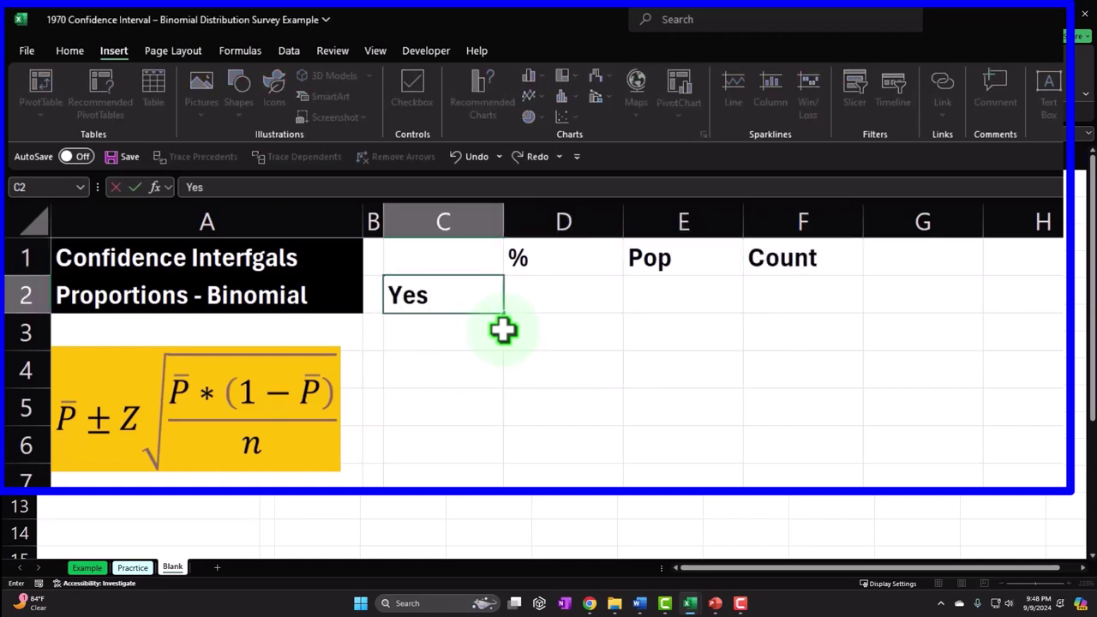
key(Return)
text(No)
key(Return)
text(Tot)
key(BackSpace)
text(tal)
key(Return)
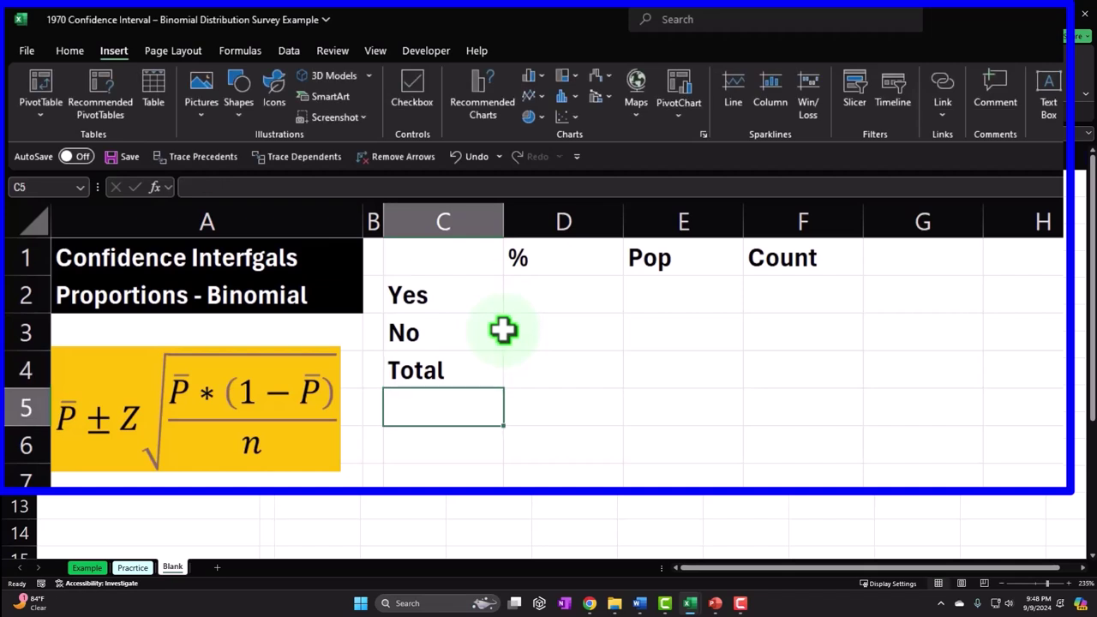
- Enter .2 as the Yes proportion in cell D2 and format it as a percentage
key(Right)
key(Up)
key(Up)
key(Up)
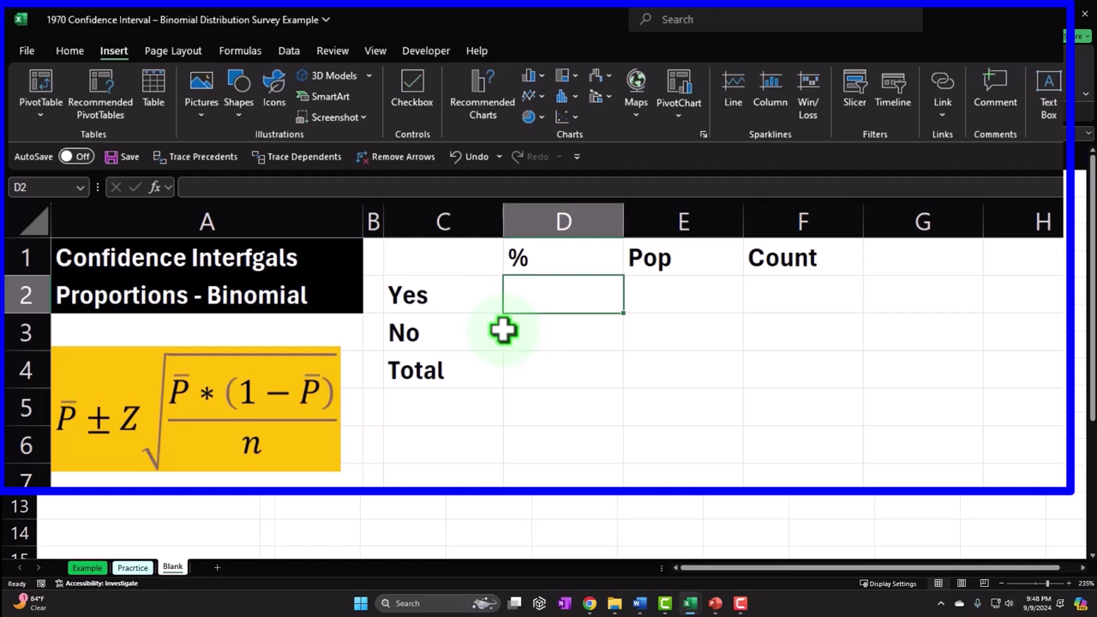
text(.2)
key(Return)
key(Up)
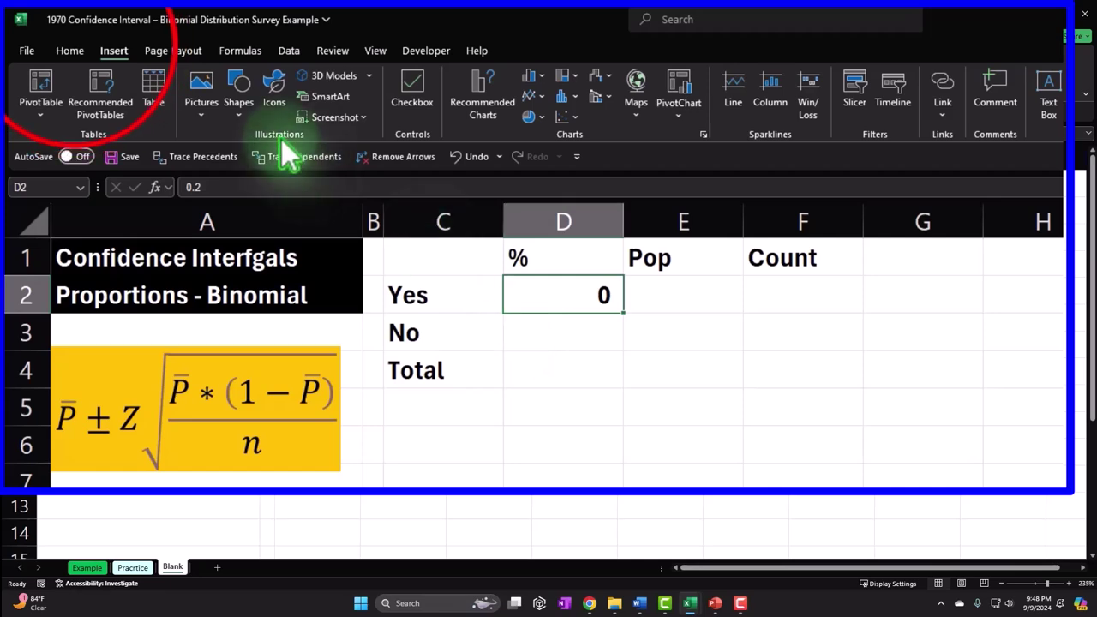
click(74, 50)
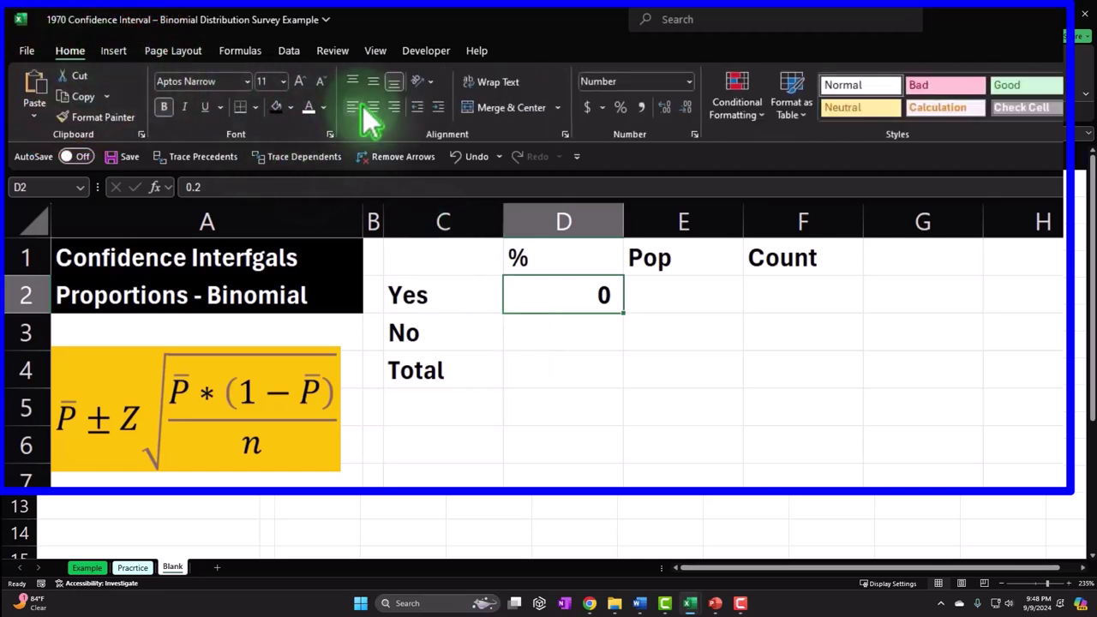
click(619, 107)
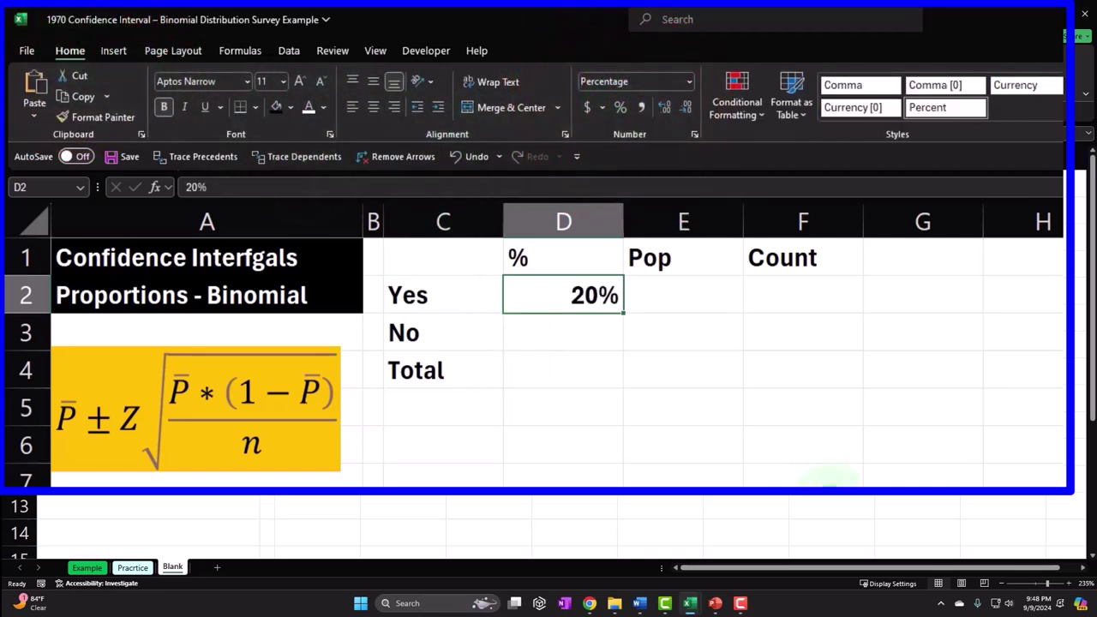
- Enter 0.8 as the No proportion in cell D3 and format it as a percentage
key(Down)
key(Up)
key(Down)
text(1)
key(Return)
click(563, 333)
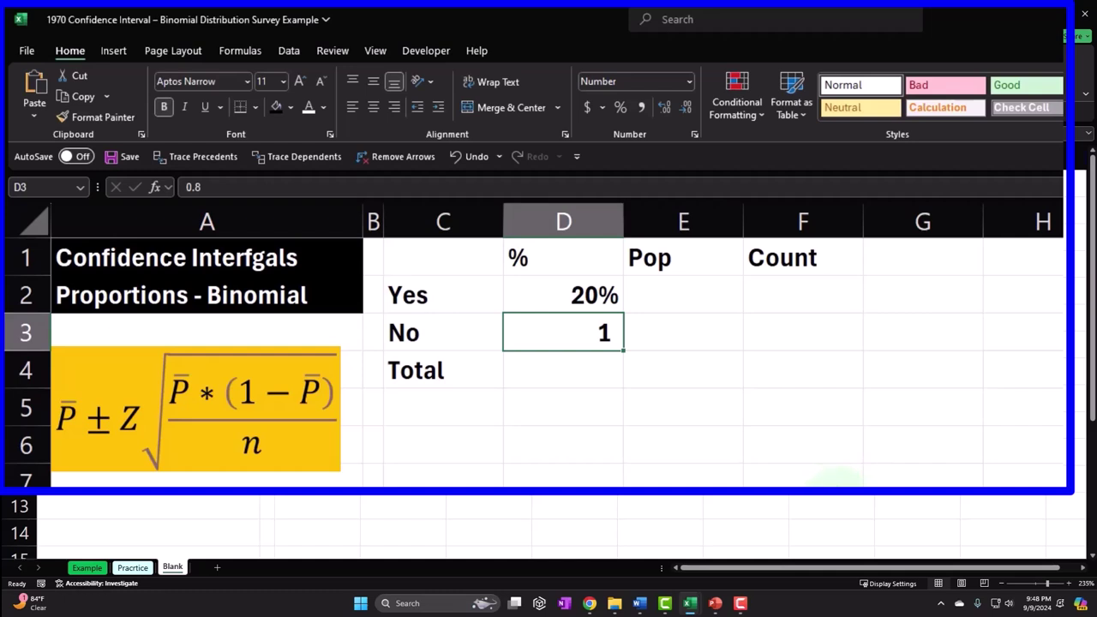
click(619, 109)
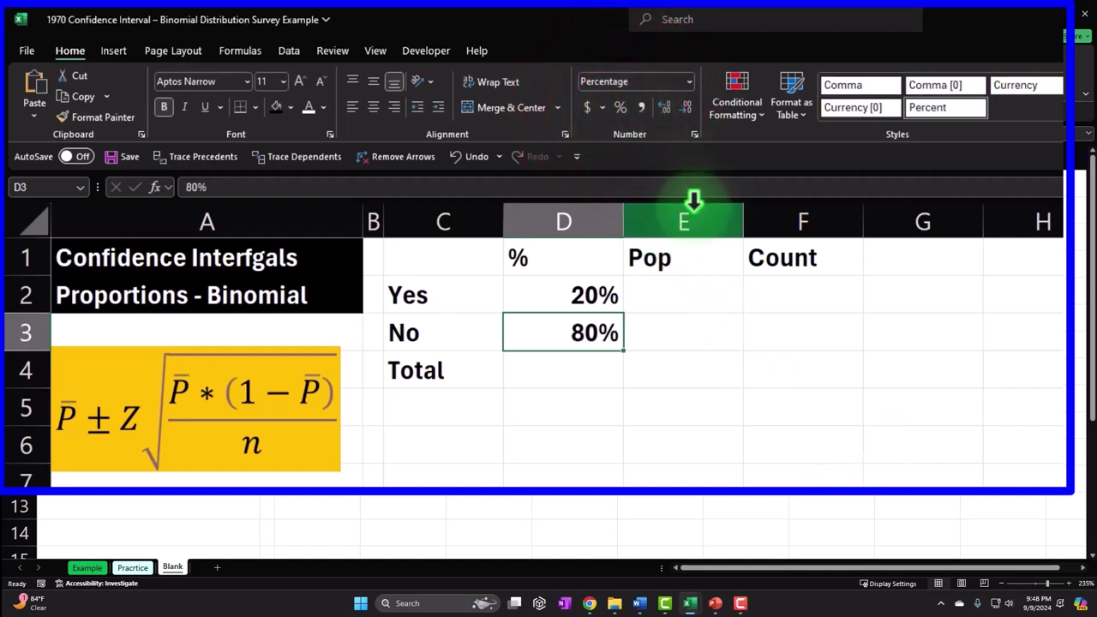
- Total the two proportions in cell D4 with =SUM(D2:D3) and format the cell as a percentage
key(Down)
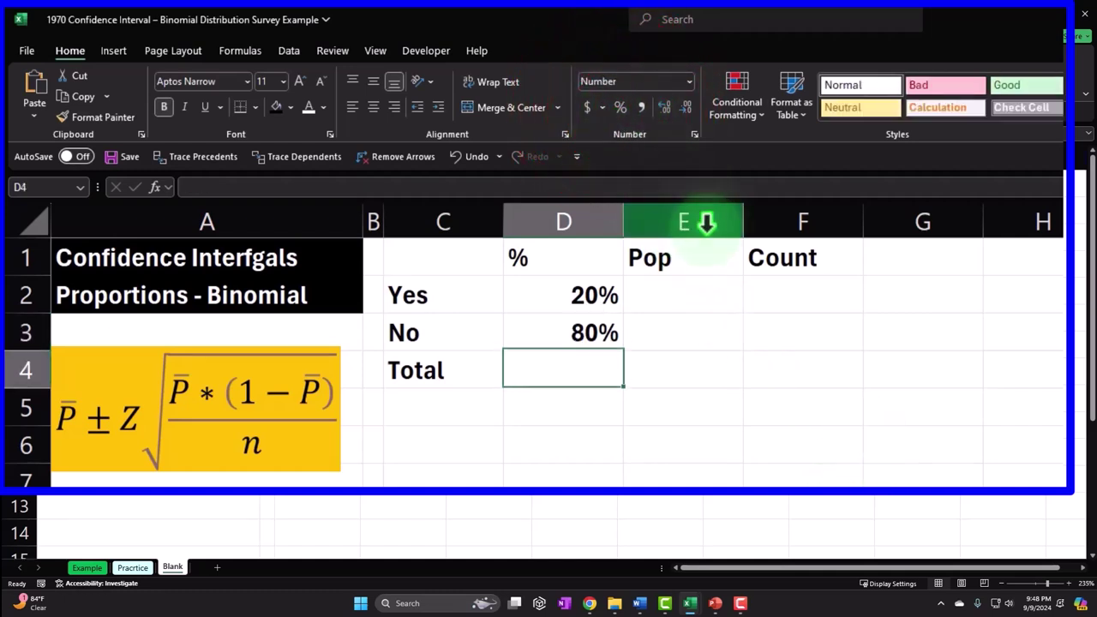
text(=sum()
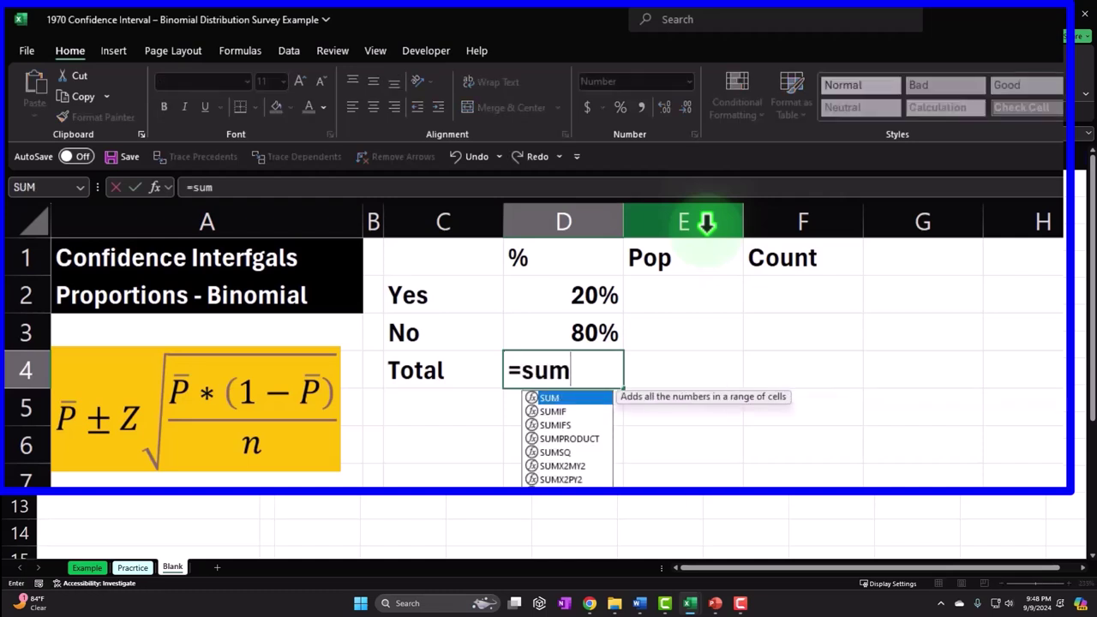
key(Up)
key(shift+Up)
key(Return)
key(Up)
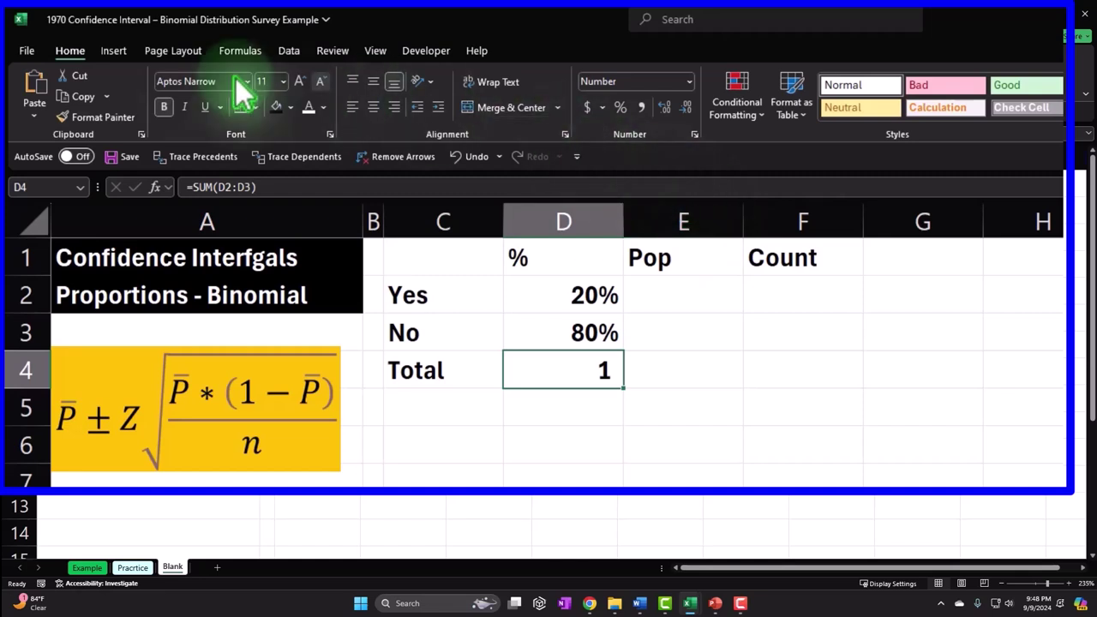
click(620, 108)
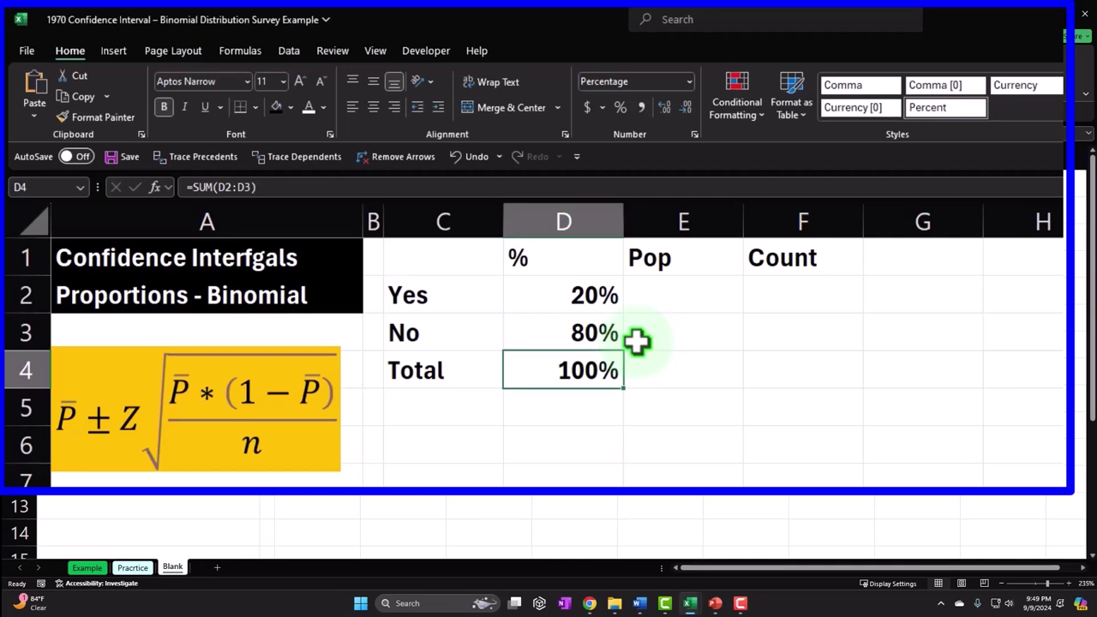
- Enter a population of 5000 for both Yes and No in cells E2 and E3
click(684, 295)
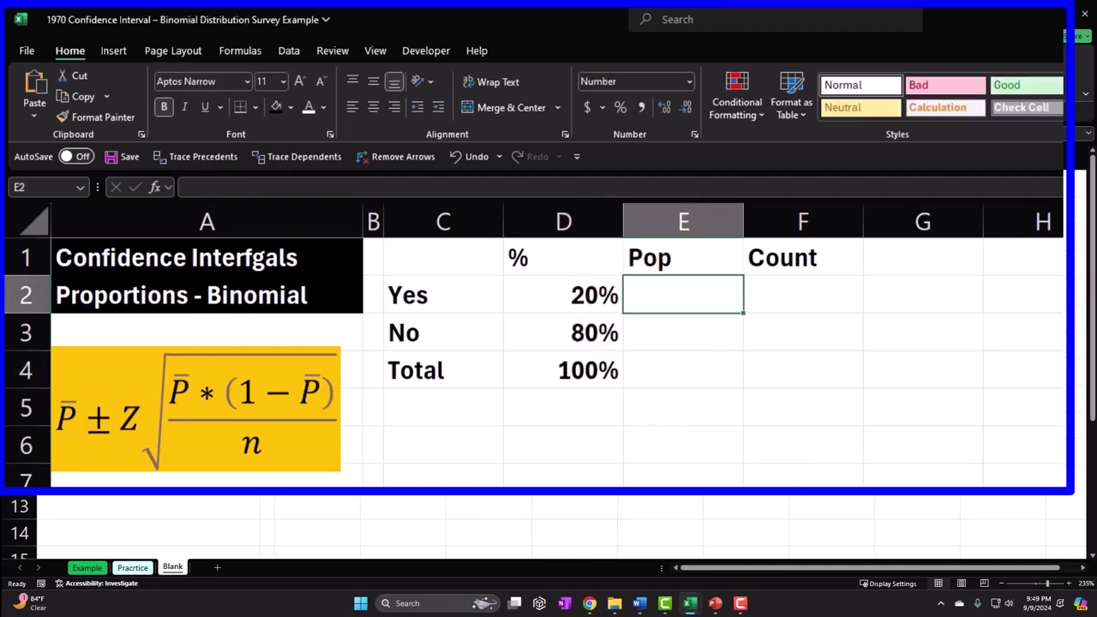
text(5000)
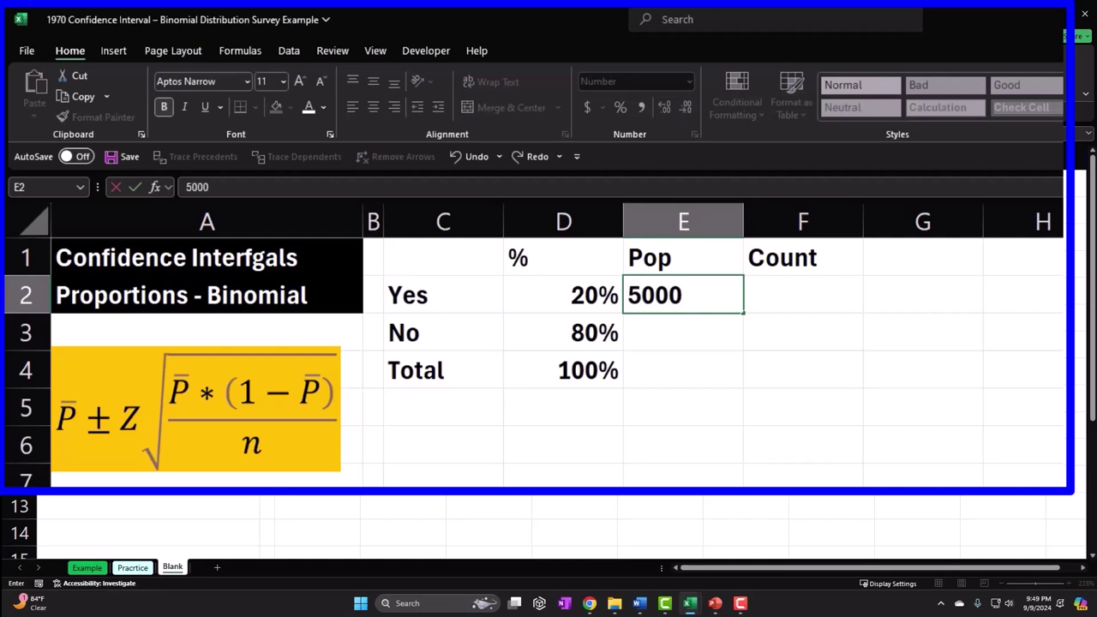
key(Return)
text(5,000)
key(Return)
- Calculate the Yes count in cell F2 by multiplying its percentage by the population with =D2*E2
key(Right)
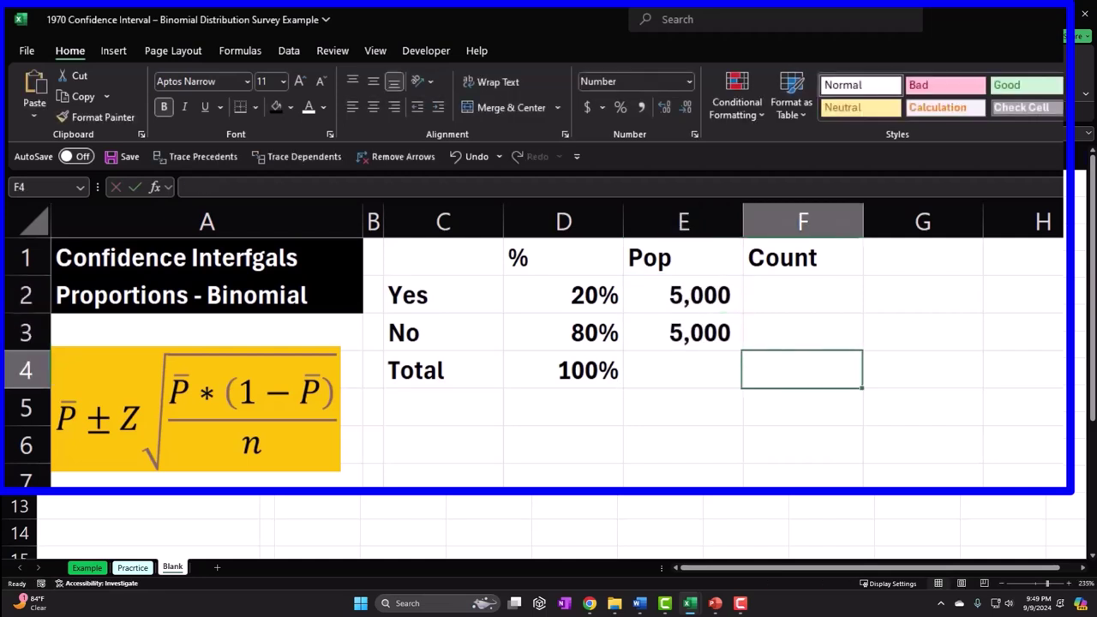
key(Up)
key(Up)
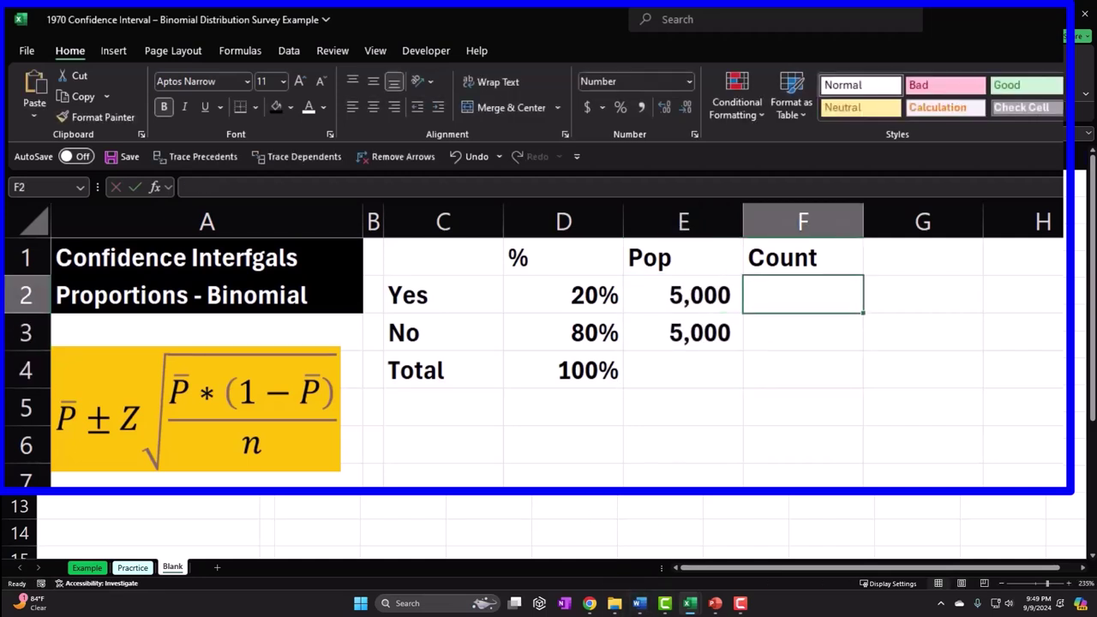
text(=)
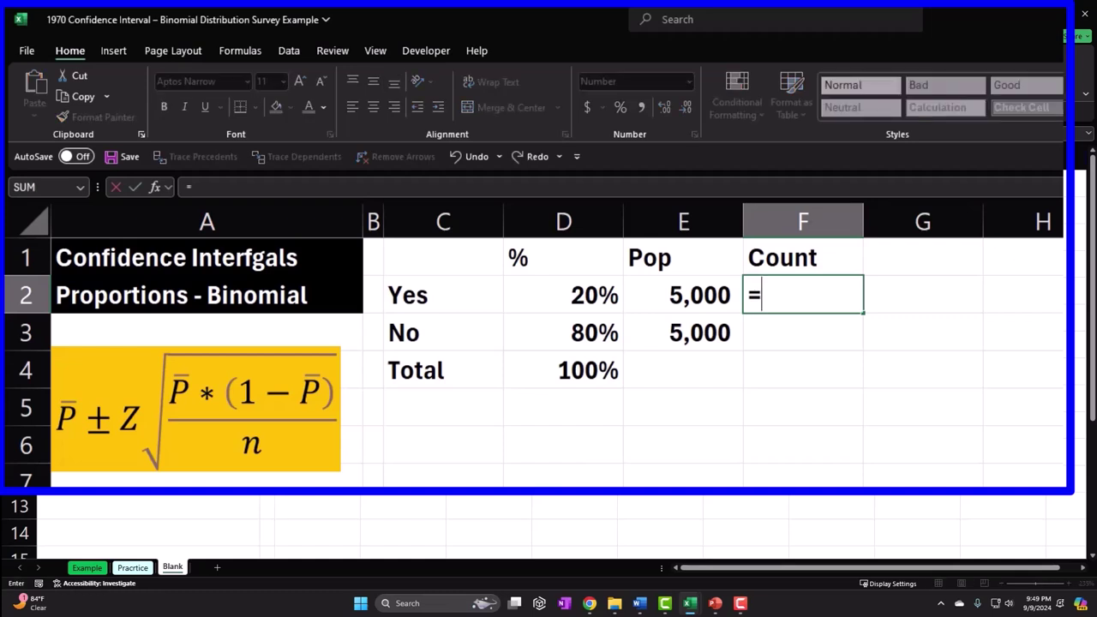
key(Left)
key(Left)
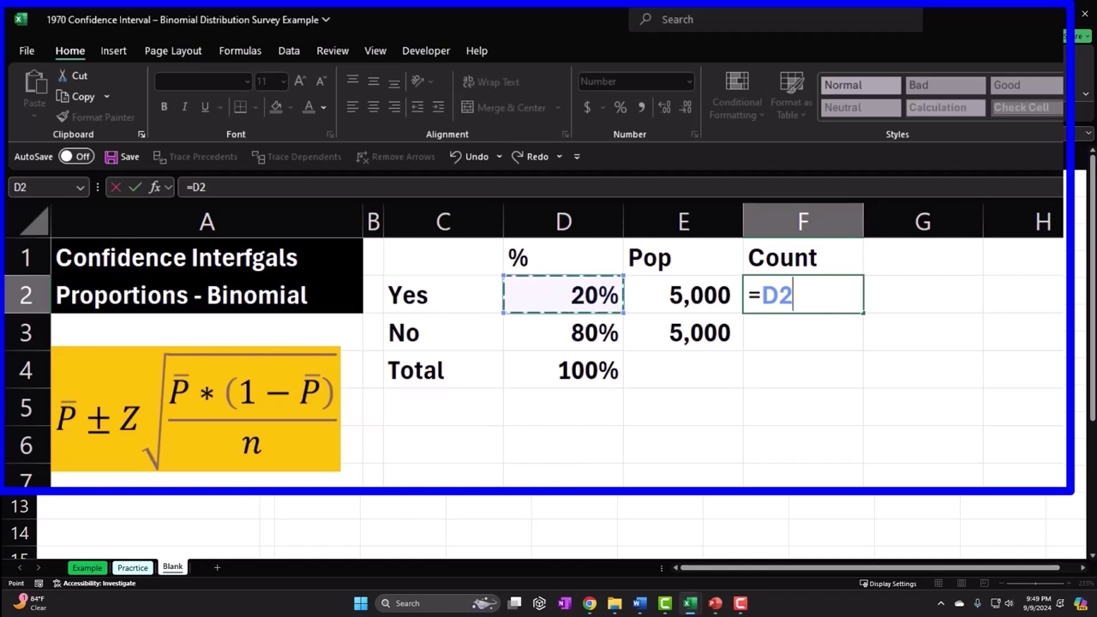
text(*)
key(Left)
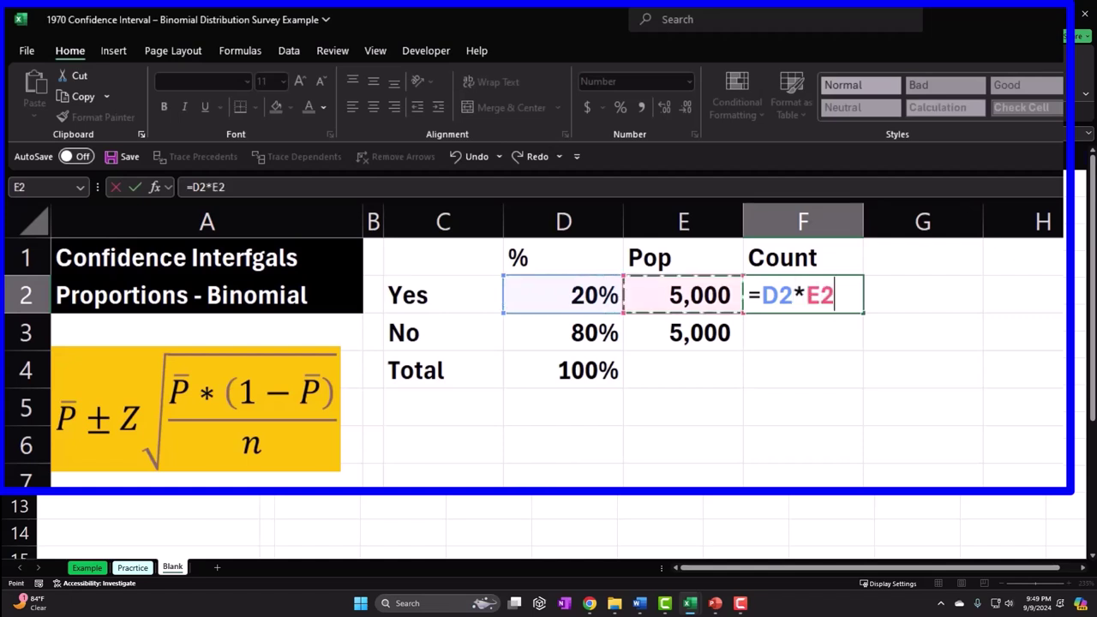
key(Return)
- Calculate the No count in cell F3 by multiplying the population in E3 by the percentage in D3
text(=)
key(Left)
key(Left)
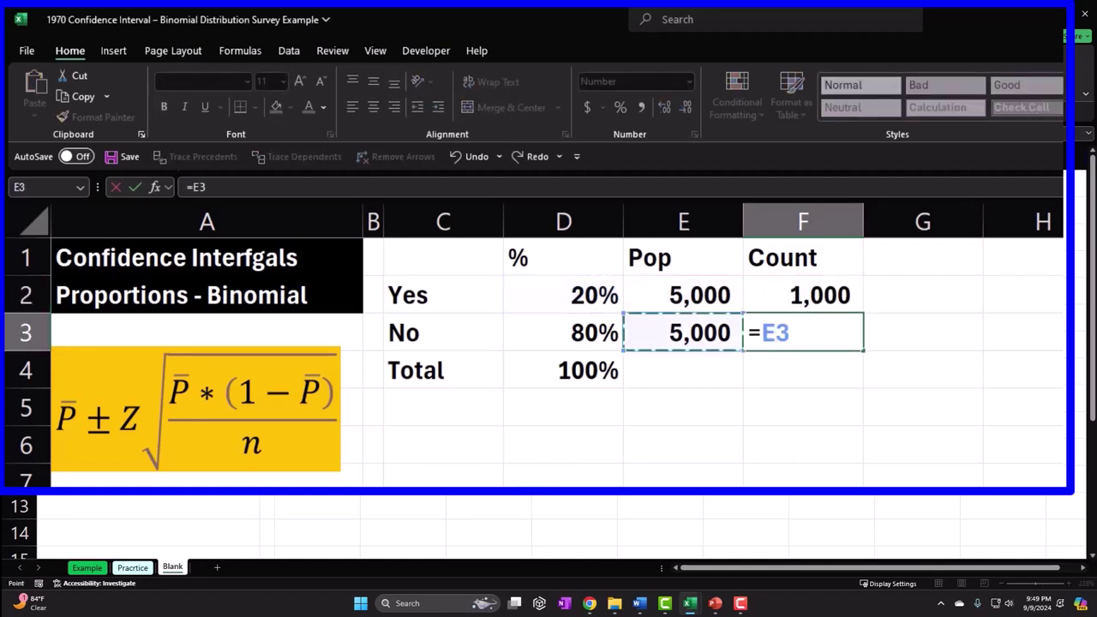
text(*)
key(Left)
key(Return)
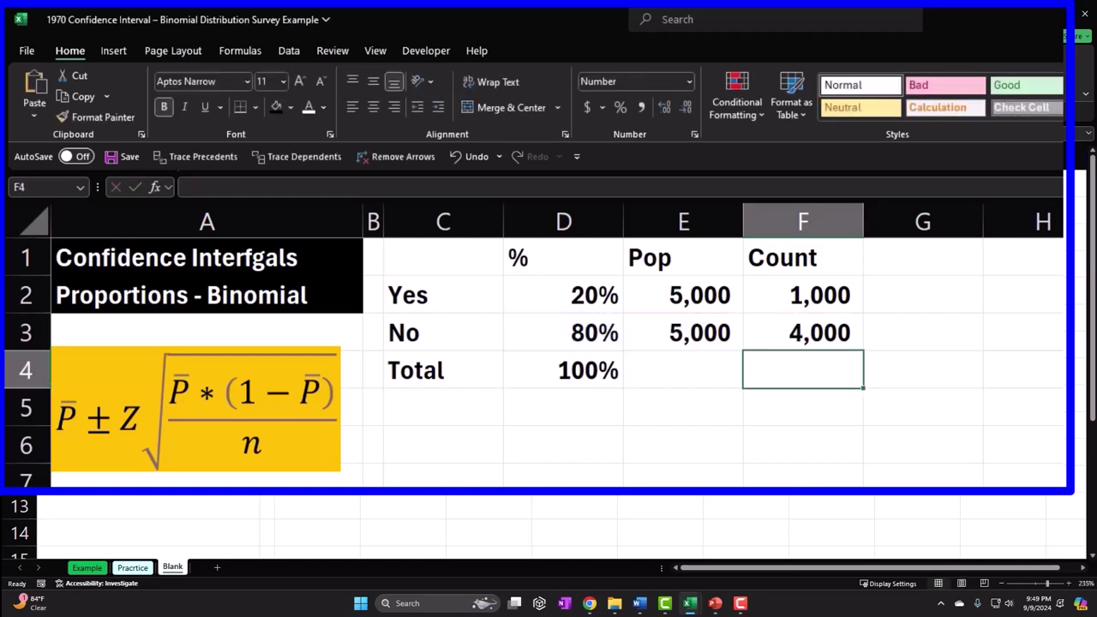
- Total the Yes and No counts in cell F4 with a SUM of F2:F3
text(=sum9)
key(Up)
key(shift+Up)
key(Down)
text(=sum()
key(Up)
key(shift+Up)
key(Return)
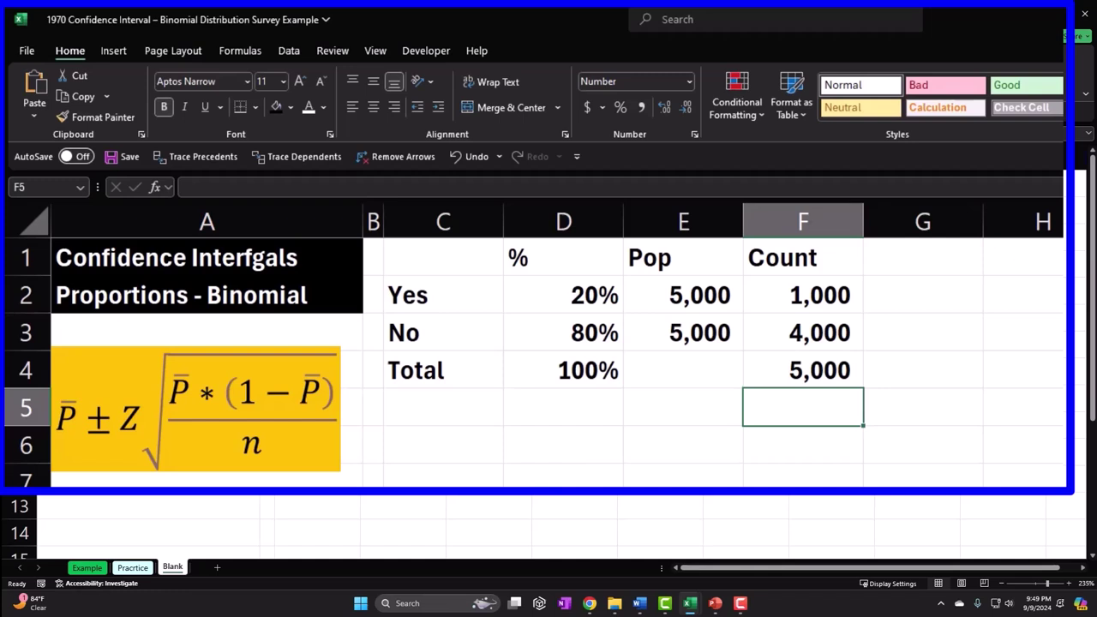
click(699, 298)
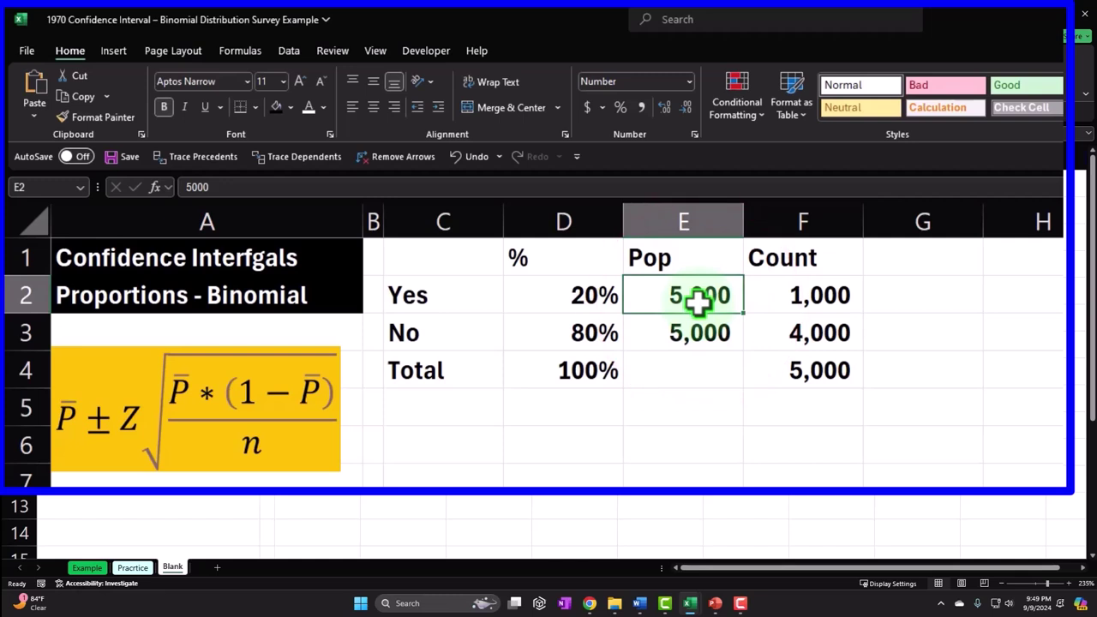
click(592, 294)
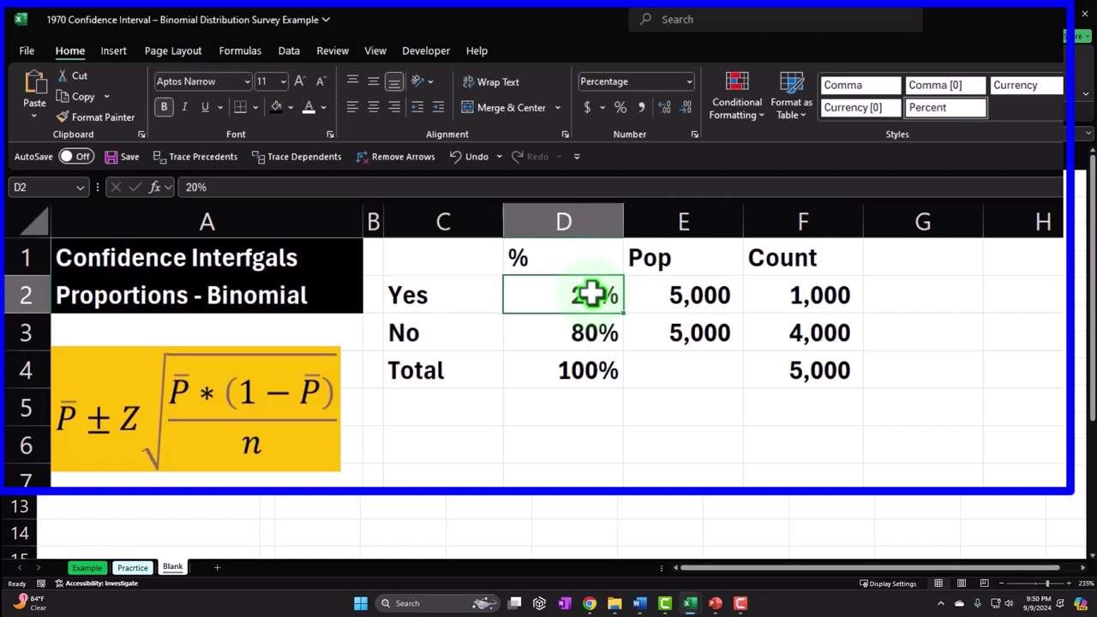
key(Down)
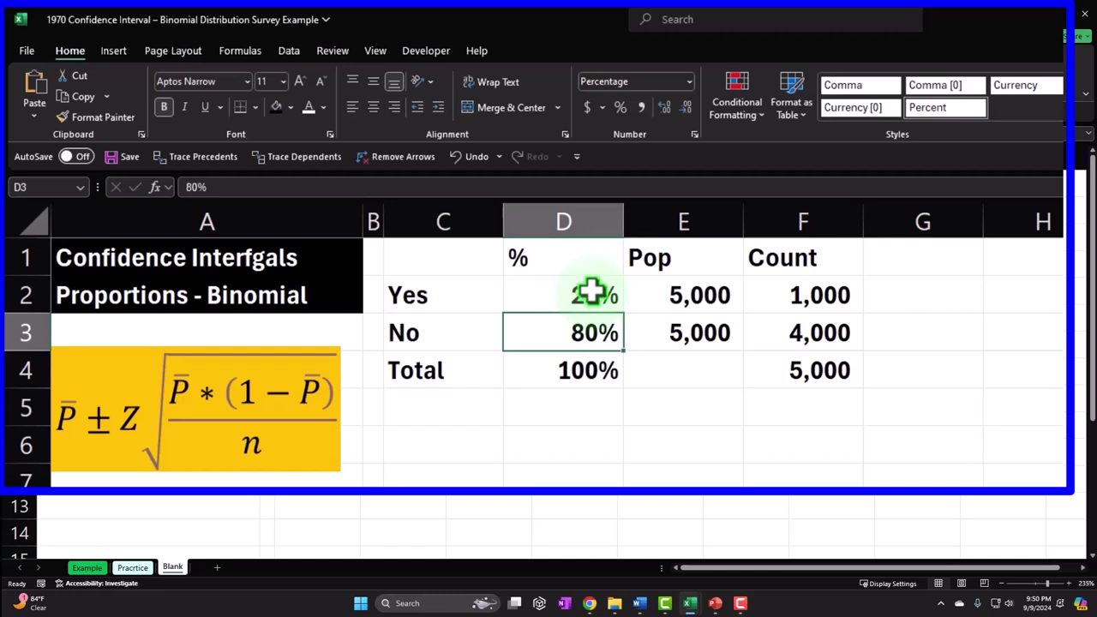
- Format the population table's header row C1:F1 with black fill, white font and centered text
drag(455, 255, 750, 257)
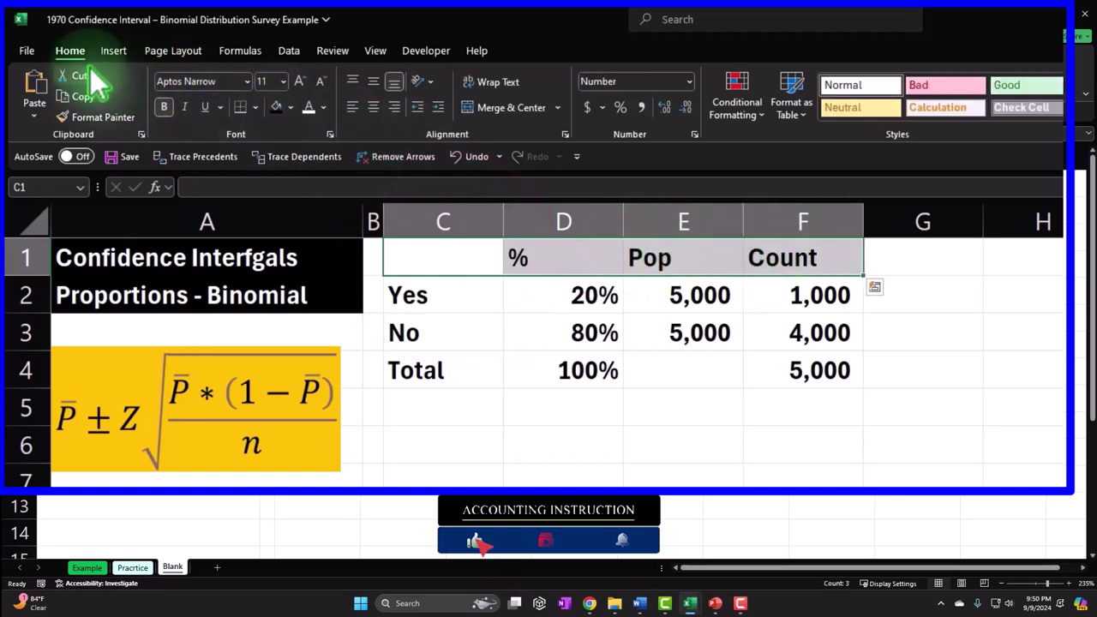
click(276, 106)
click(311, 109)
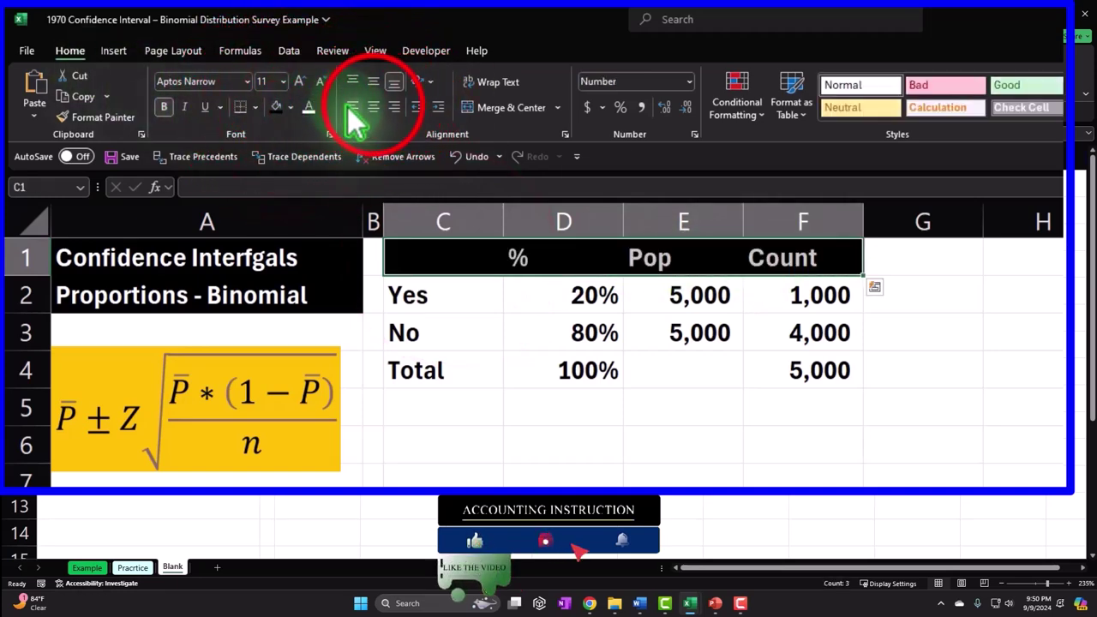
click(373, 107)
- Apply a light blue fill and all borders to the population table body C2:F4
drag(483, 292, 791, 363)
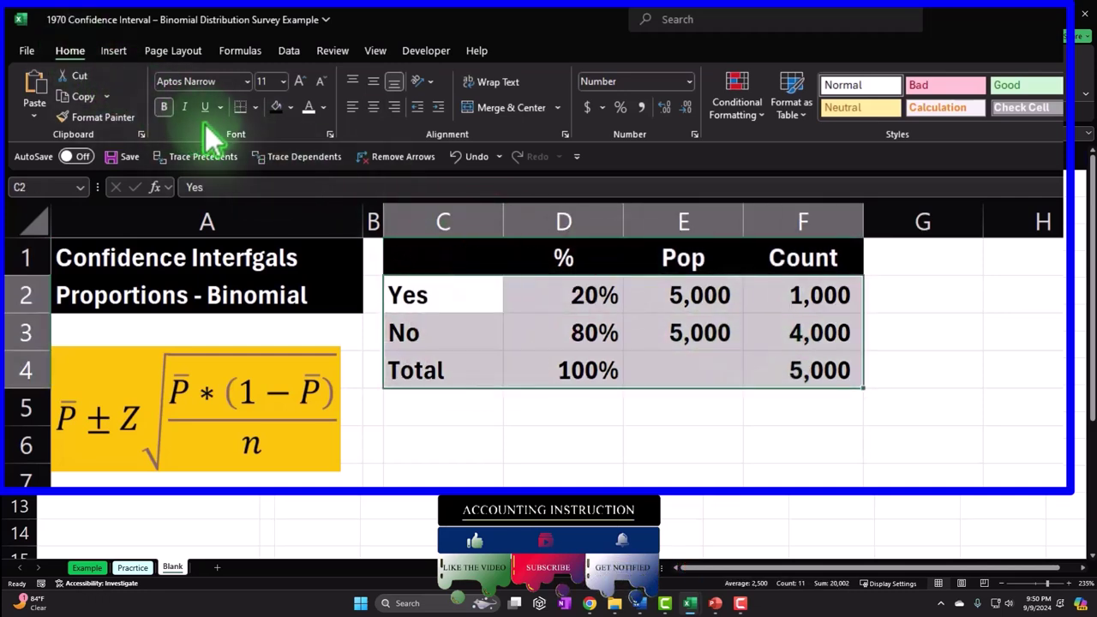
click(291, 107)
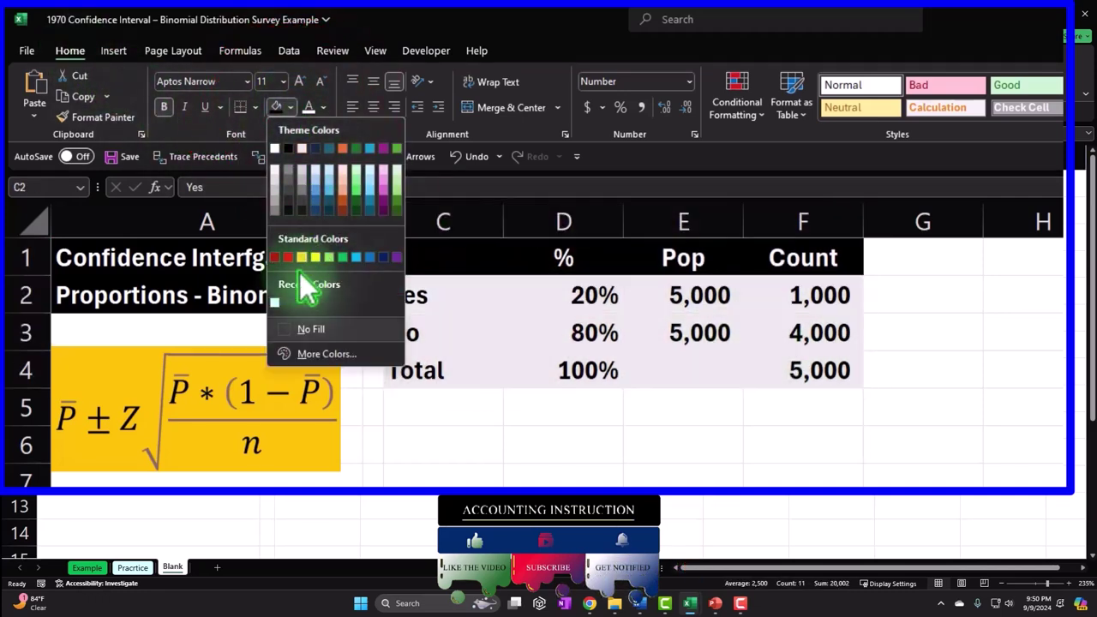
click(330, 355)
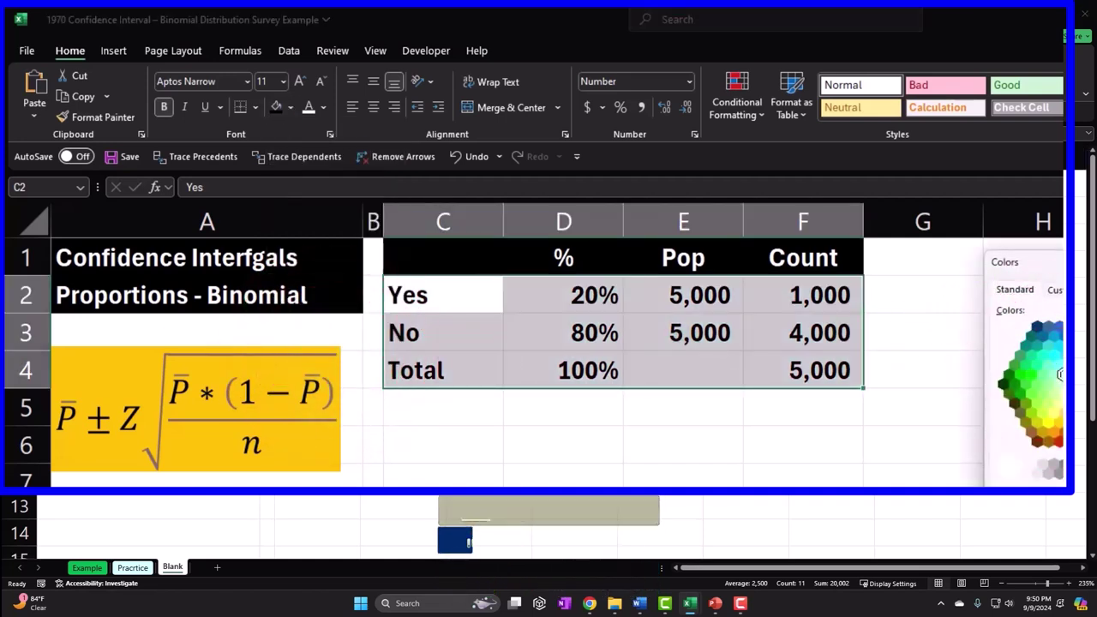
key(Return)
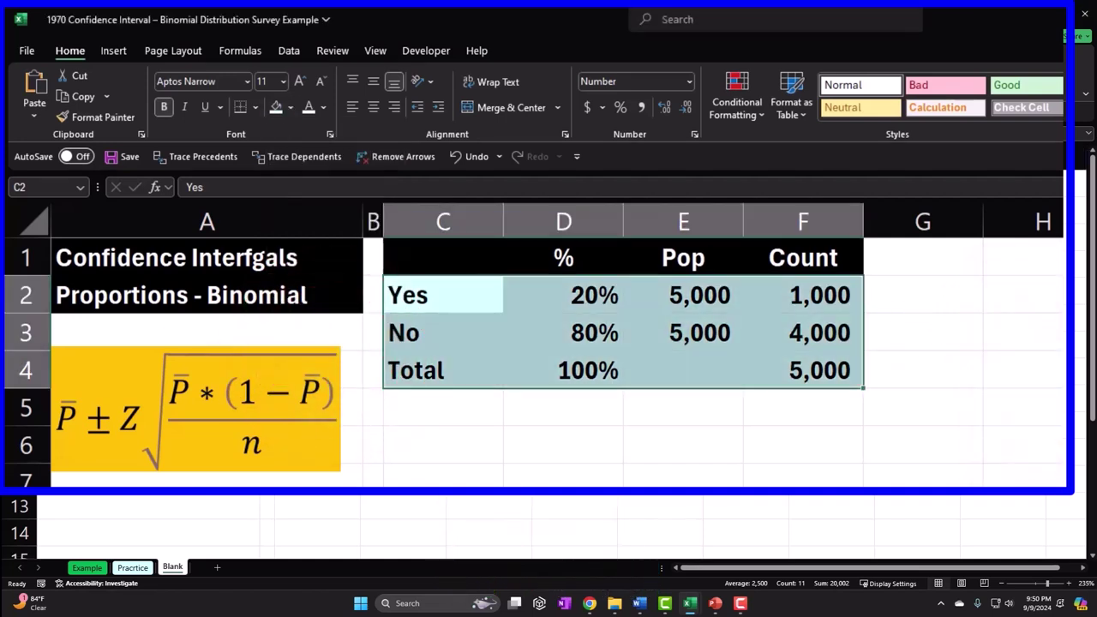
click(255, 106)
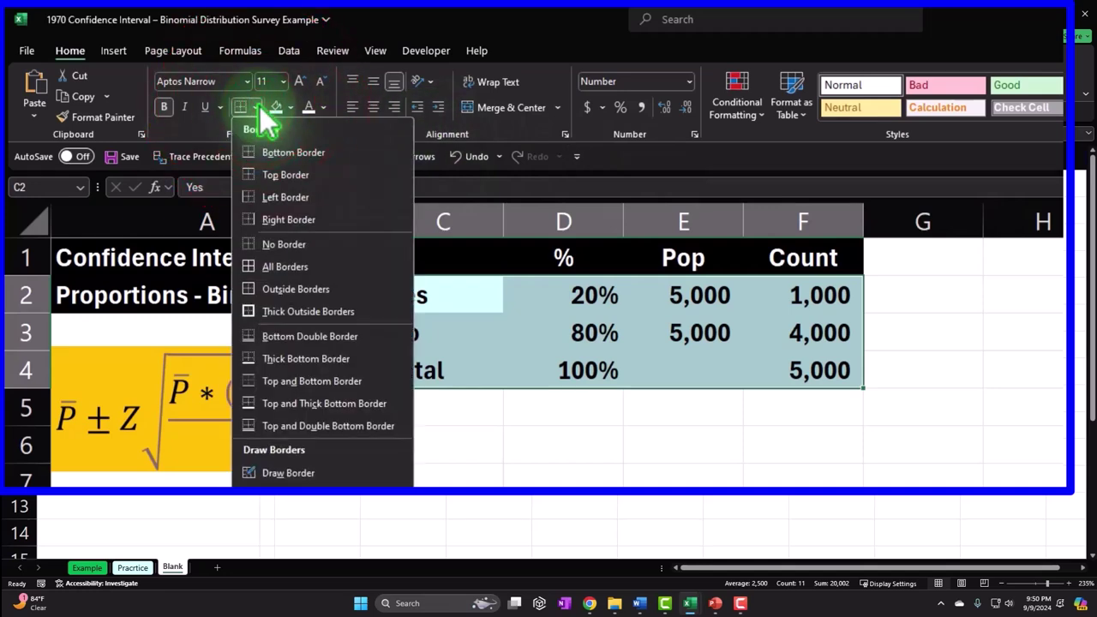
click(285, 267)
- Narrow columns C through F to fit the contents of the population table
click(563, 444)
mouse_move(595, 228)
mouse_down()
mouse_move(755, 228)
mouse_move(656, 225)
mouse_up()
drag(502, 221, 467, 216)
click(441, 440)
click(771, 408)
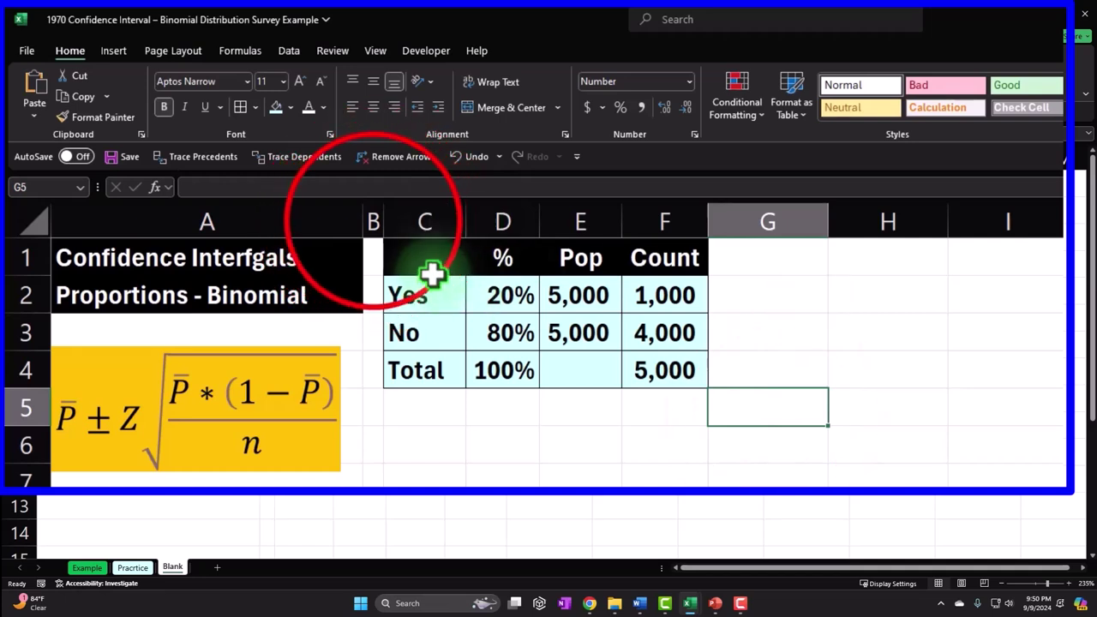
- Copy the formatting and narrow width of column B to column G as a spacer
click(373, 222)
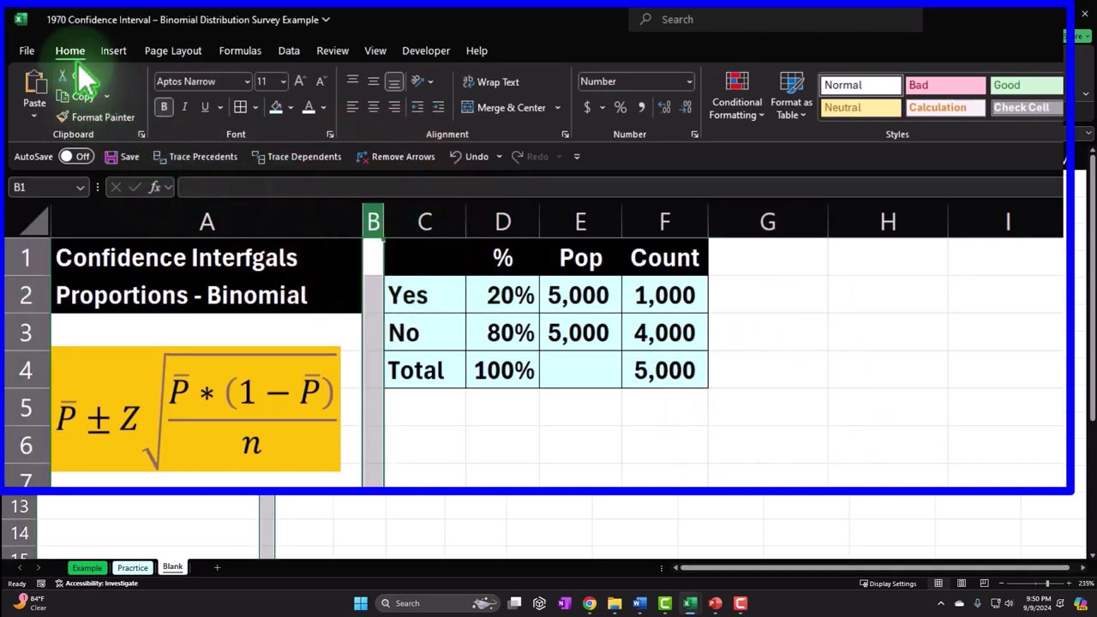
click(96, 119)
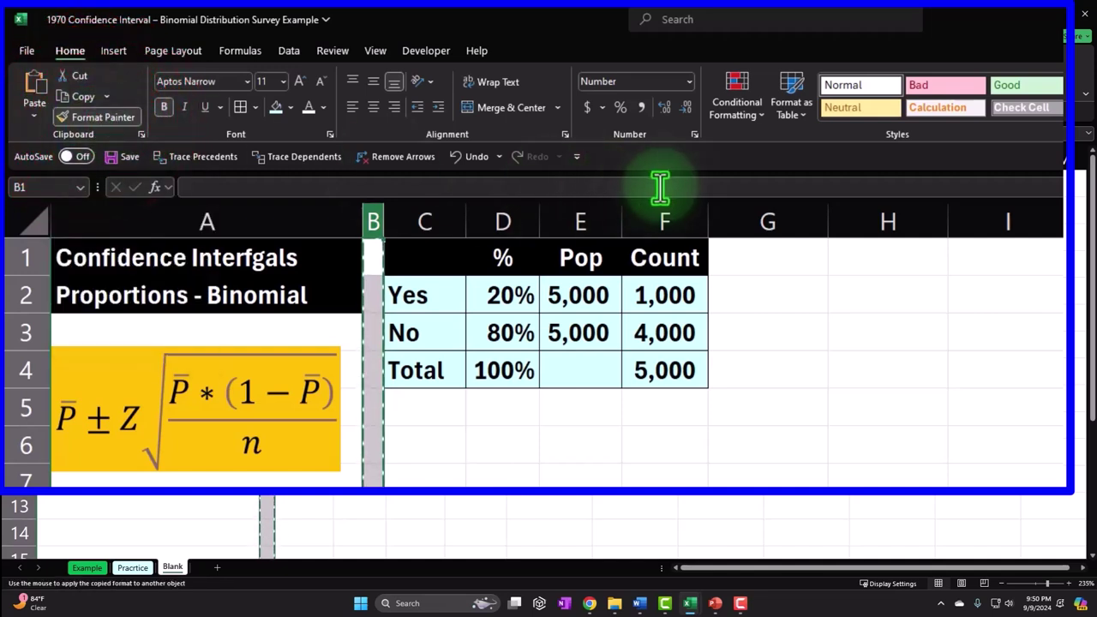
click(765, 220)
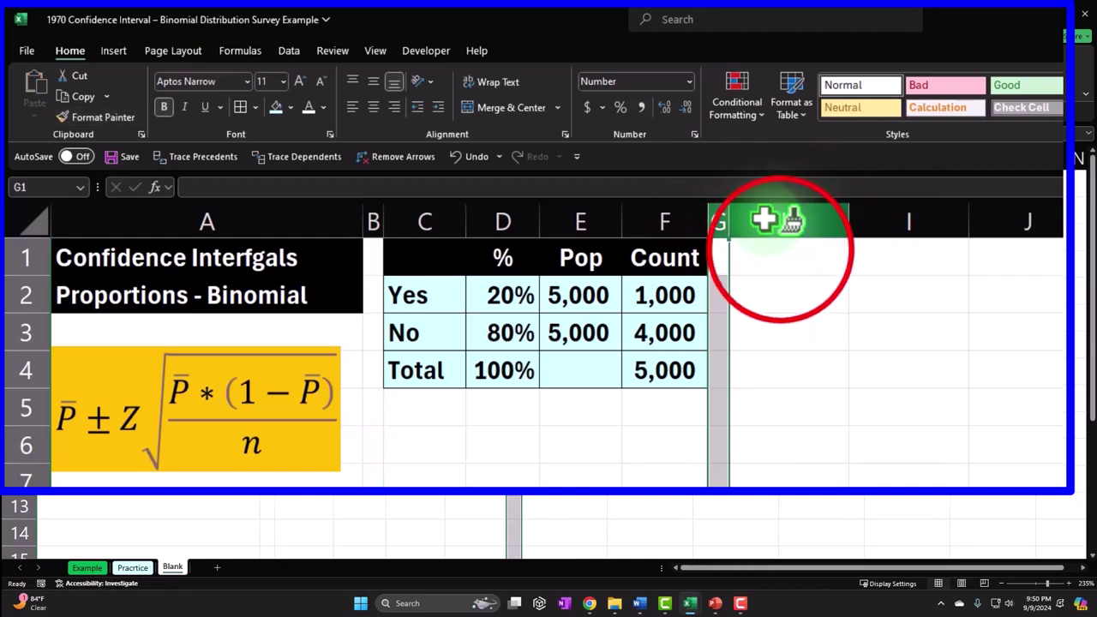
- Enter the headers Count, Sample and Rand in cells H1, I1 and J1
click(778, 247)
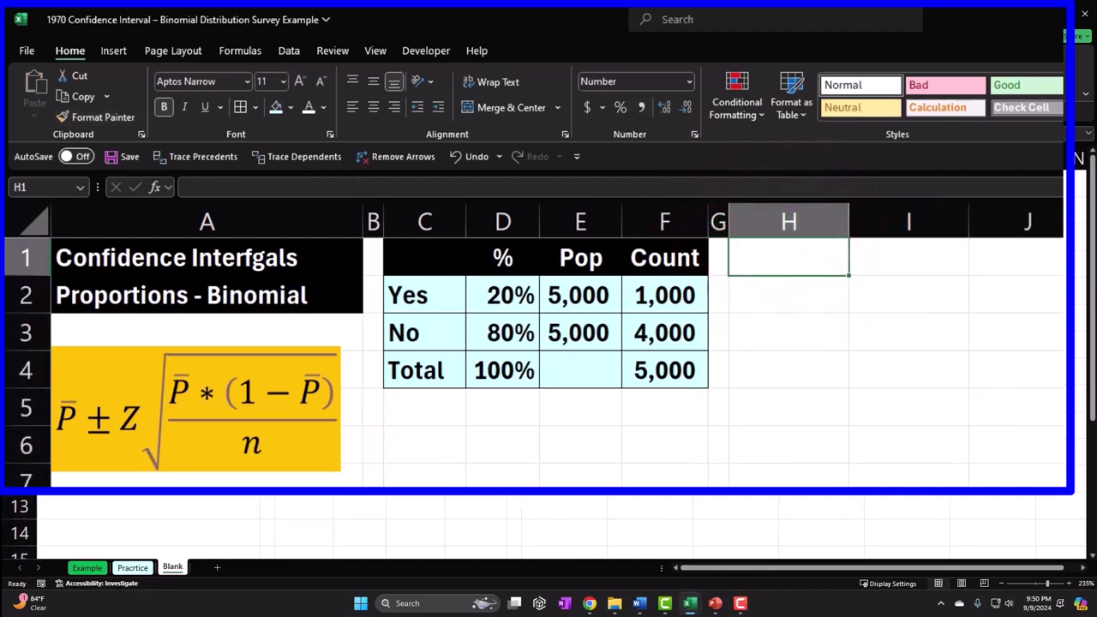
text(Count)
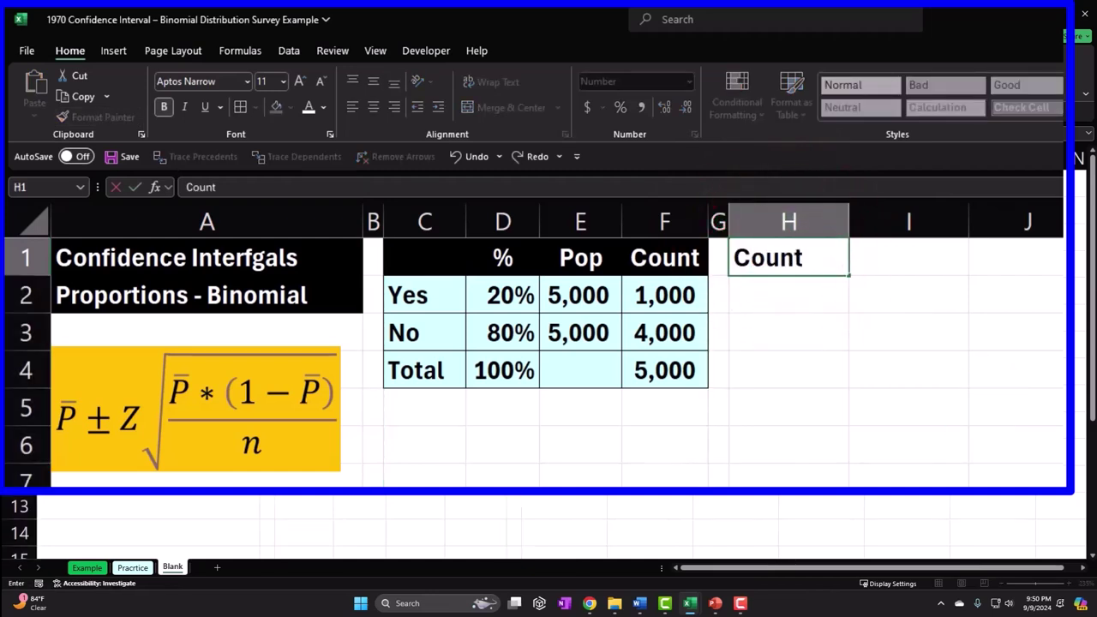
key(Tab)
text(Sample)
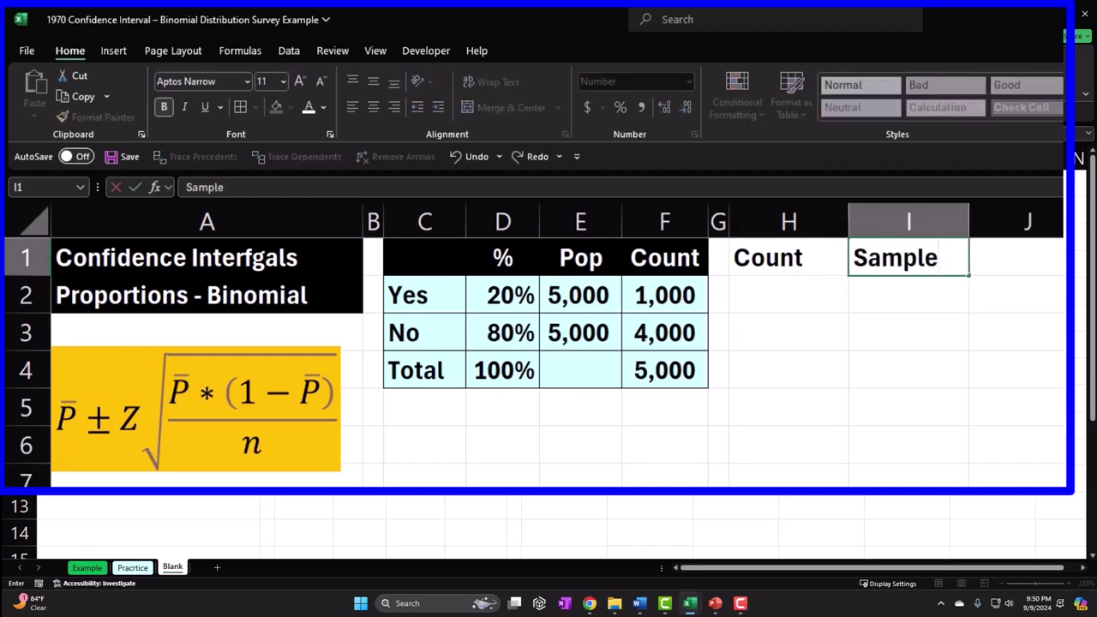
key(Tab)
text(Rand)
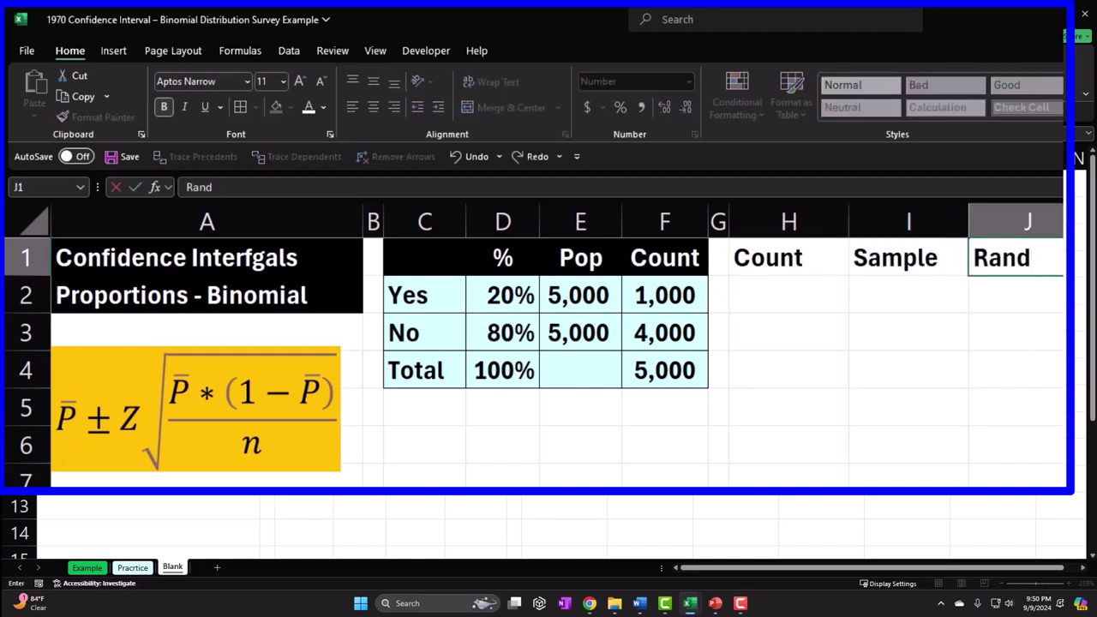
key(Return)
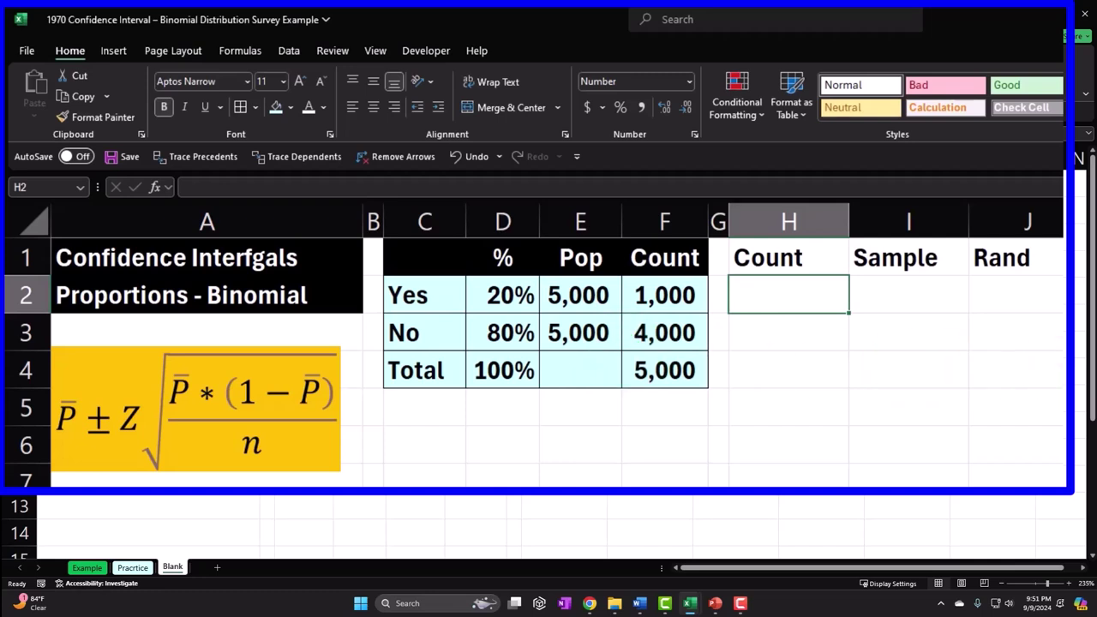
- Start a manual number series in the Count column with 1 in H2 and 2 in H3
text(1)
key(Return)
text(2)
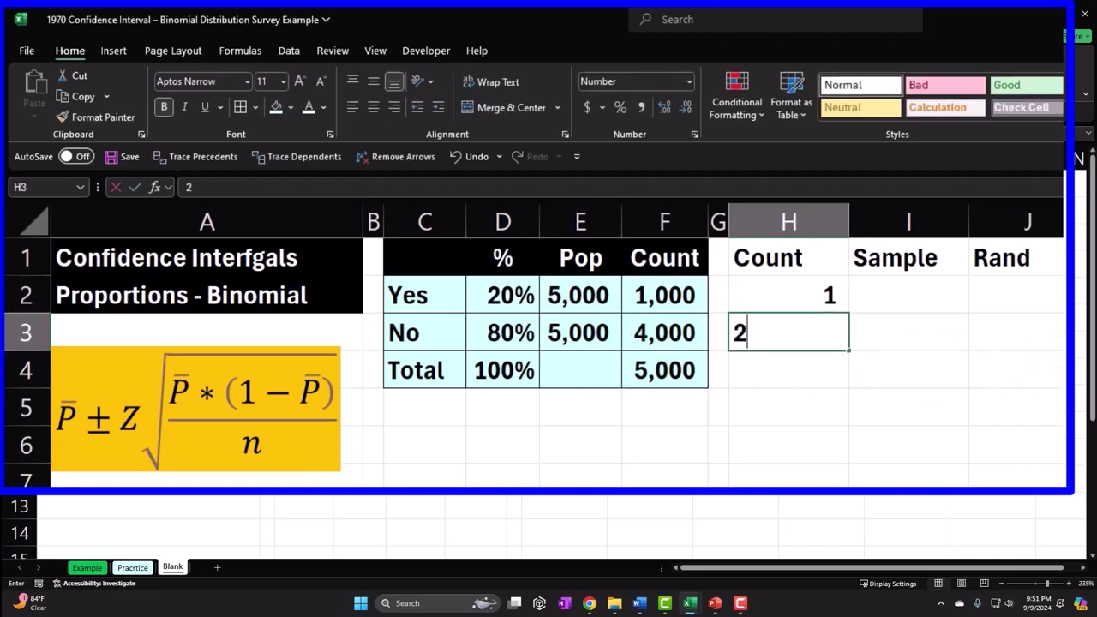
key(Return)
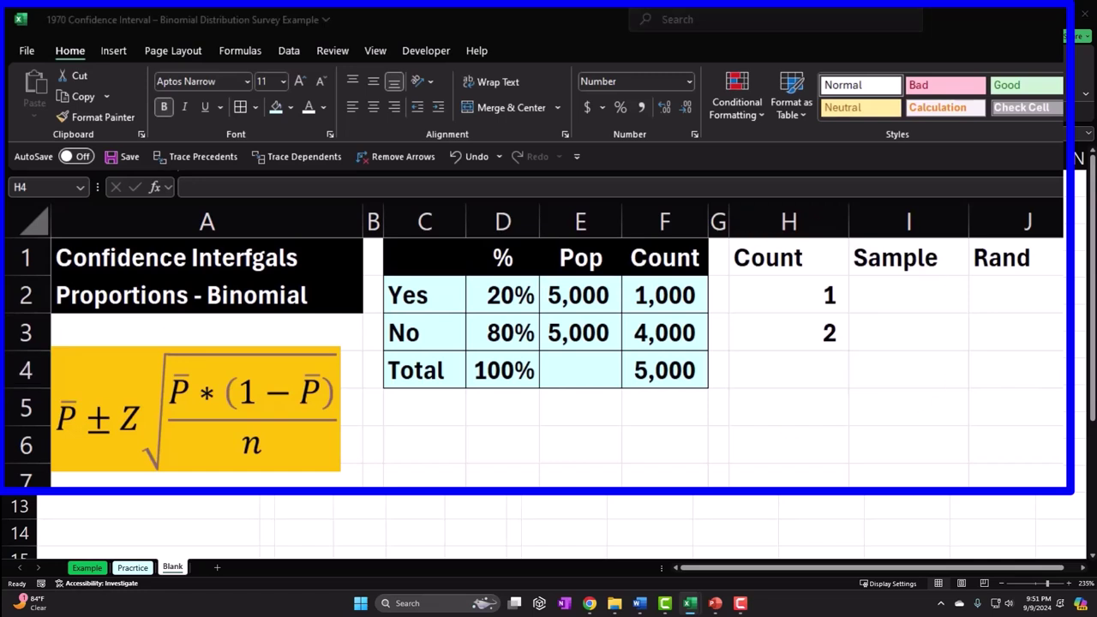
click(829, 332)
text(2)
drag(828, 296, 809, 351)
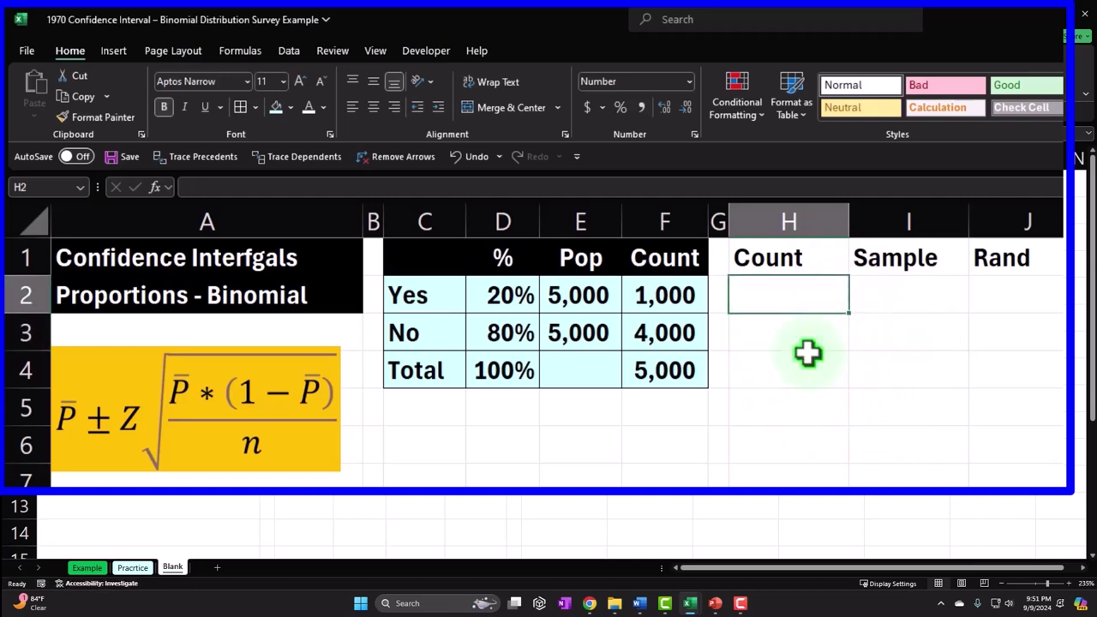
text(=)
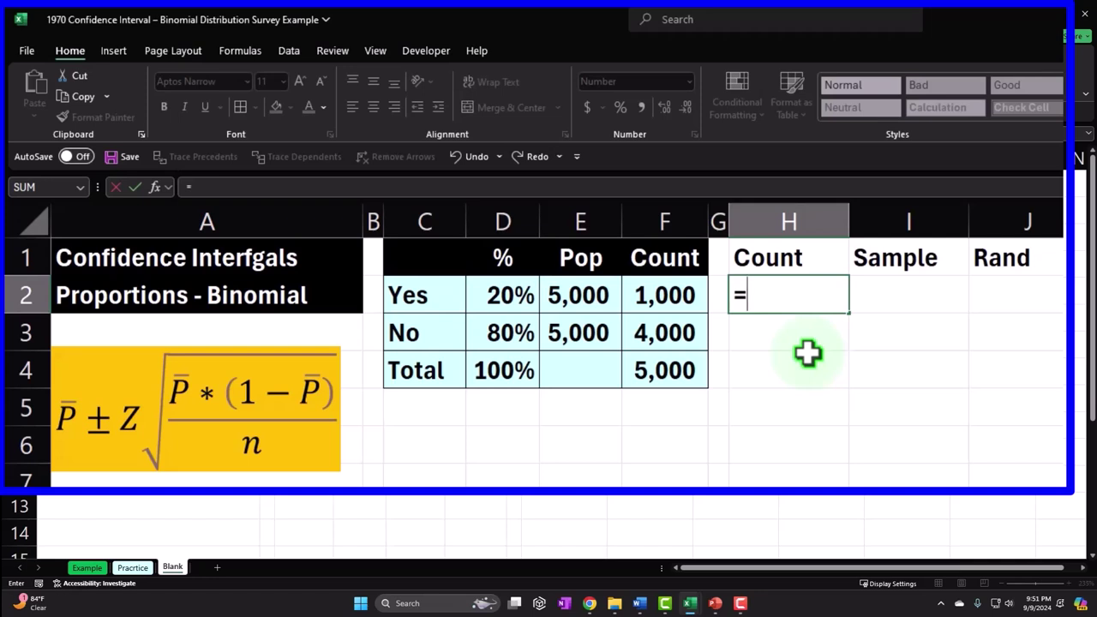
key(BackSpace)
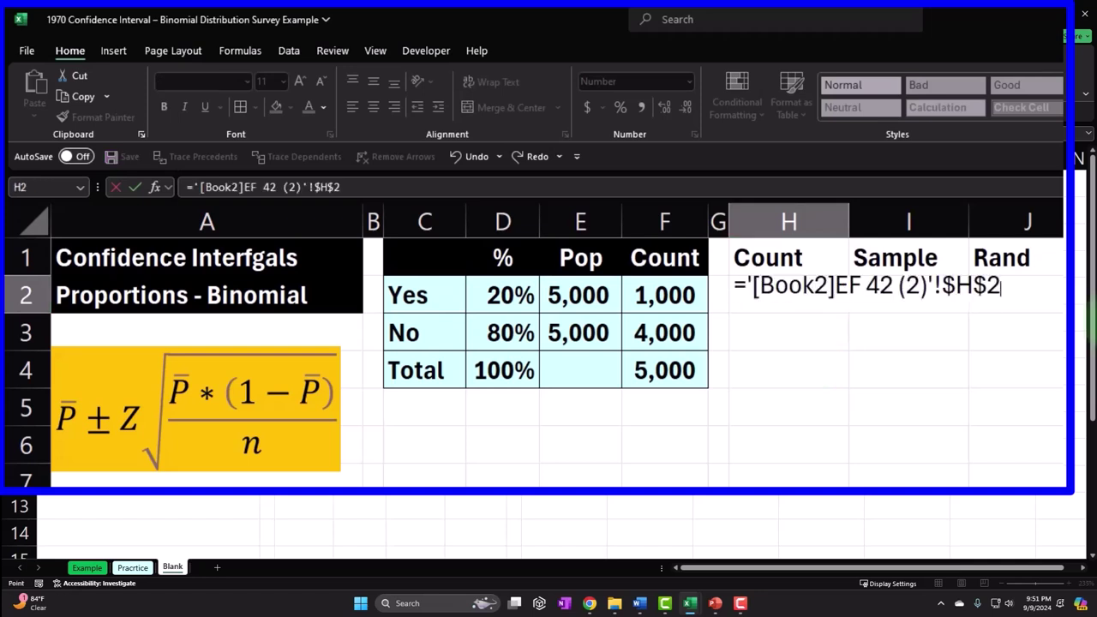
key(Return)
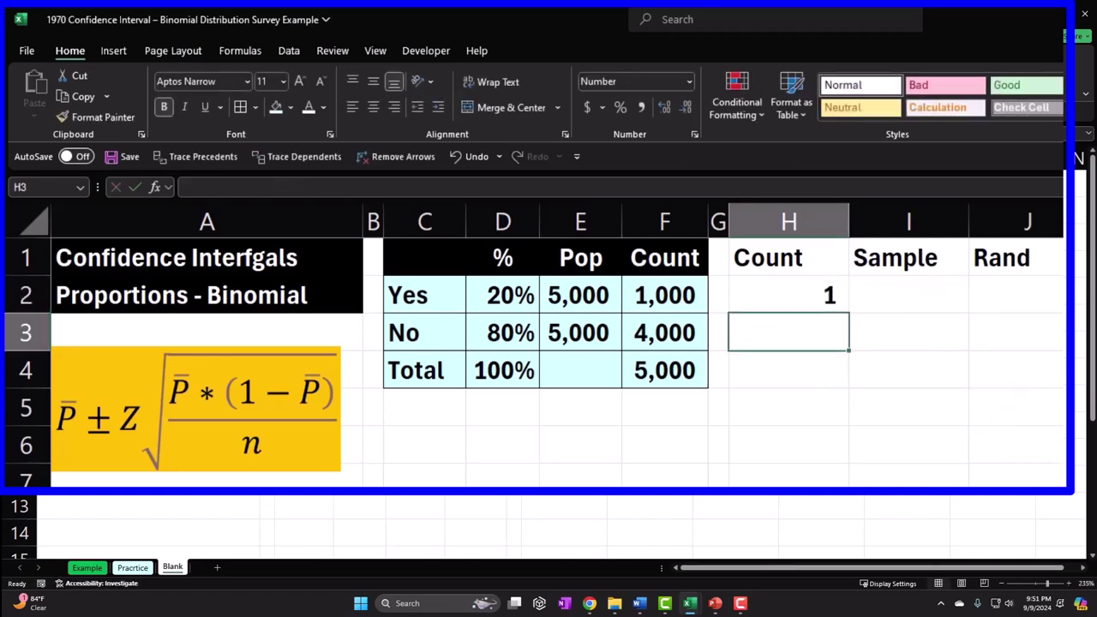
click(827, 334)
click(809, 299)
key(F2)
key(Escape)
- Fill the Count column with 5,000 sequential numbers by entering =SEQUENCE(5000,1,1) in H2
text(=se)
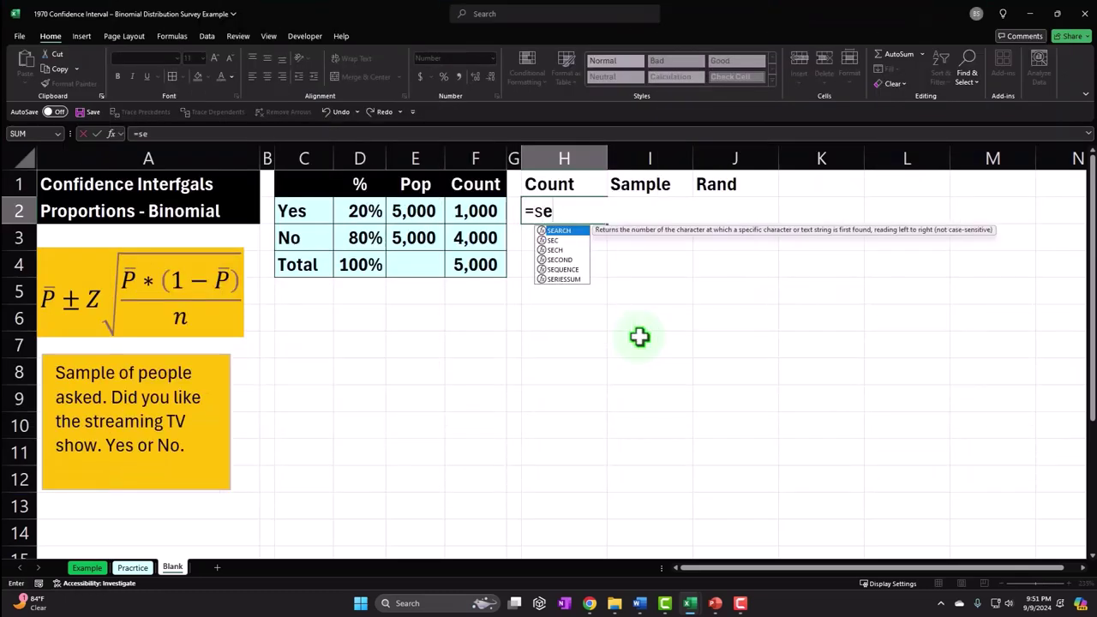
text(q)
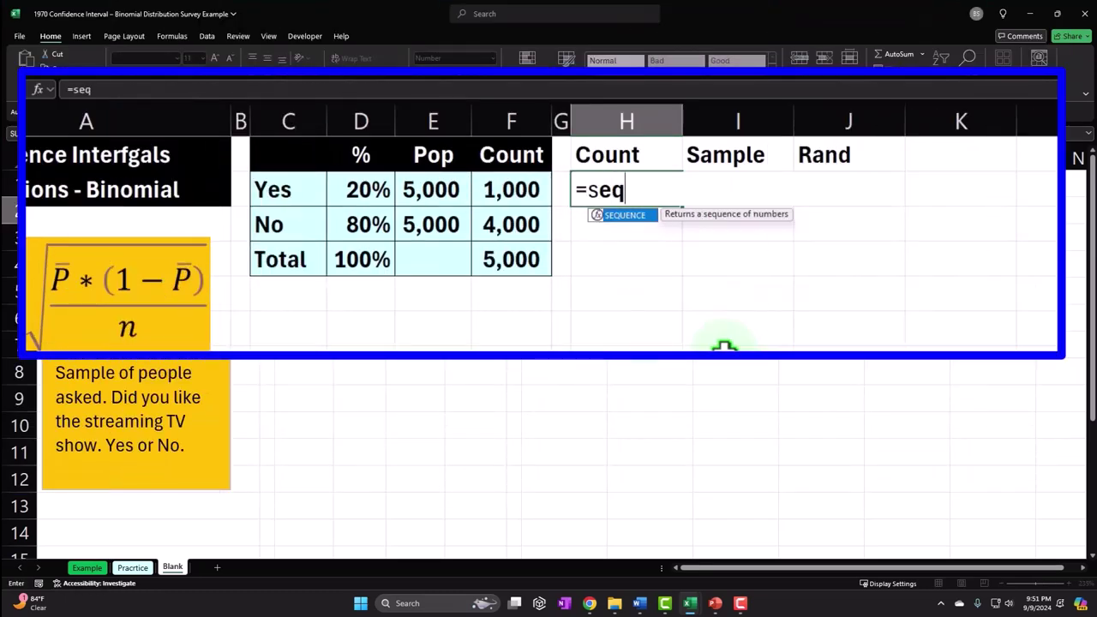
key(Tab)
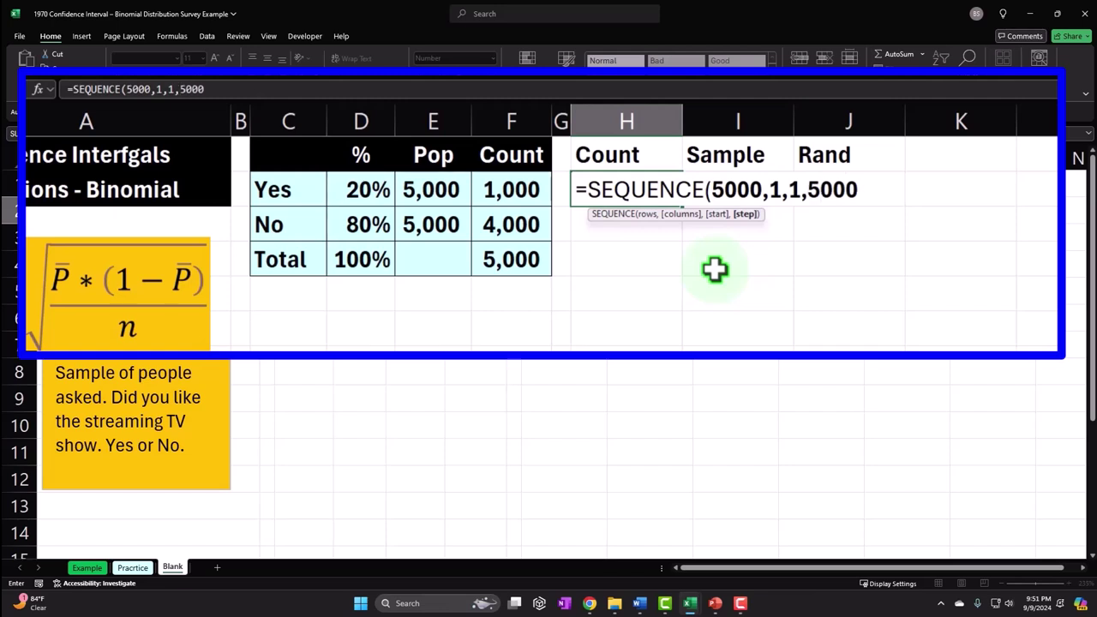
text())
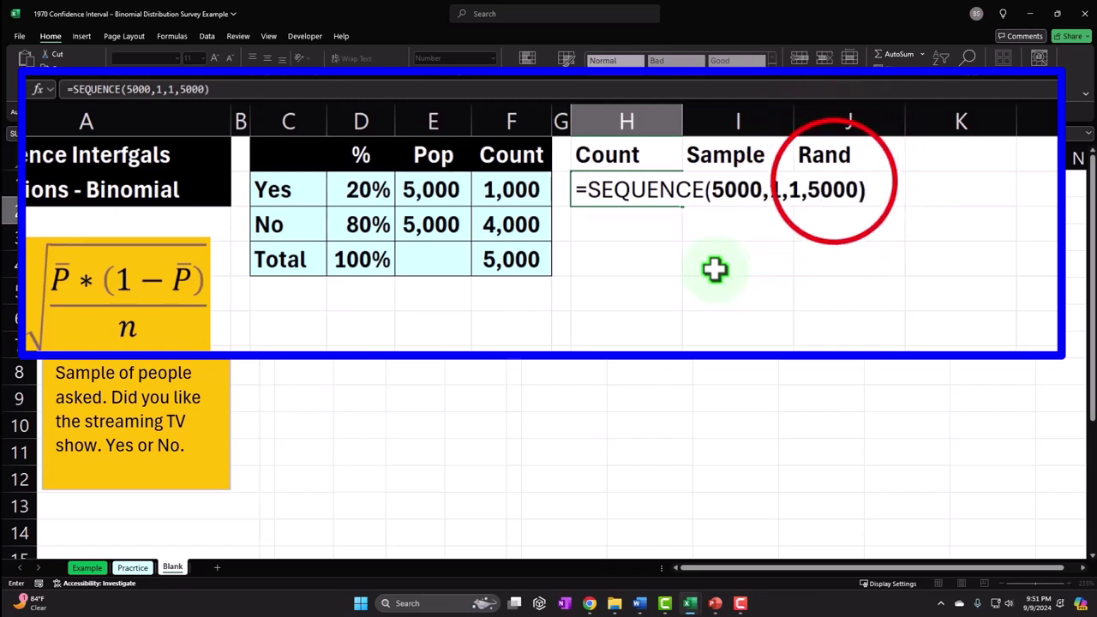
click(834, 187)
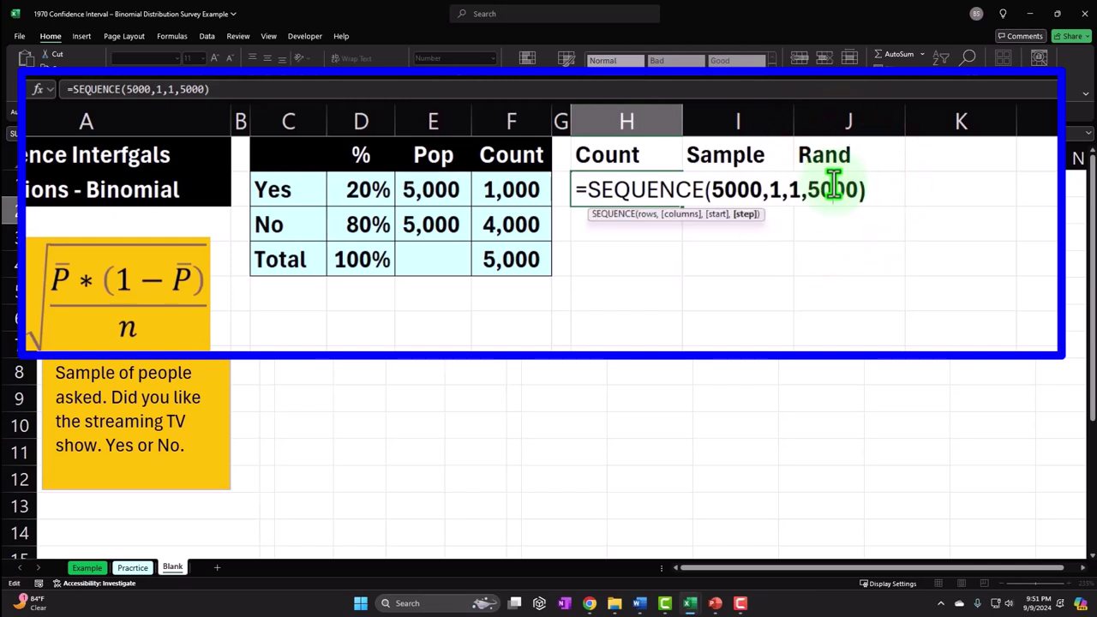
click(855, 188)
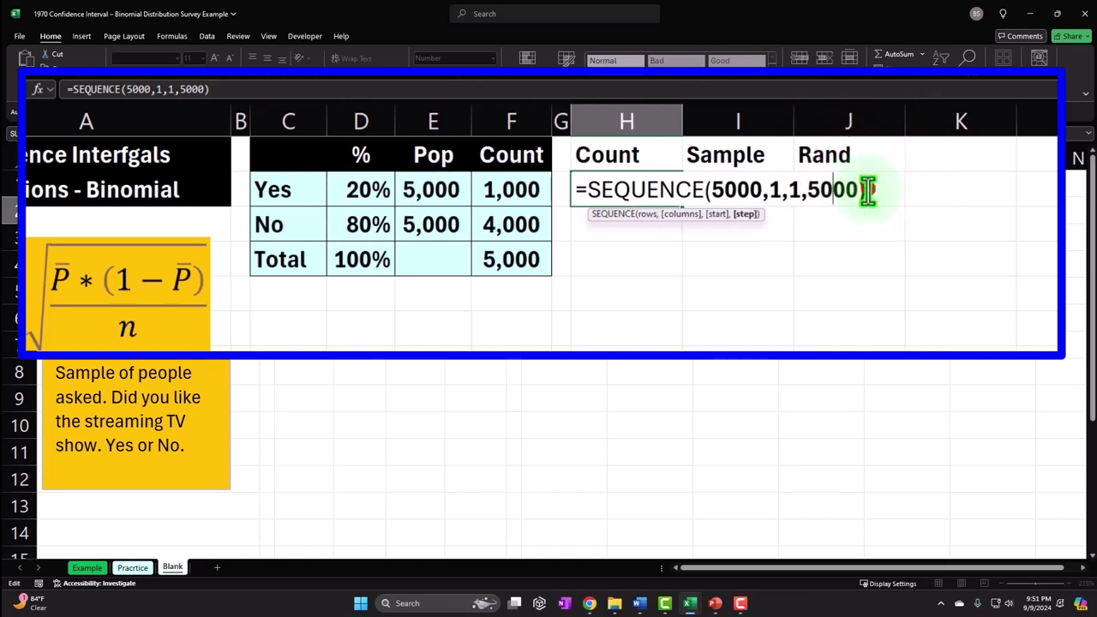
click(857, 190)
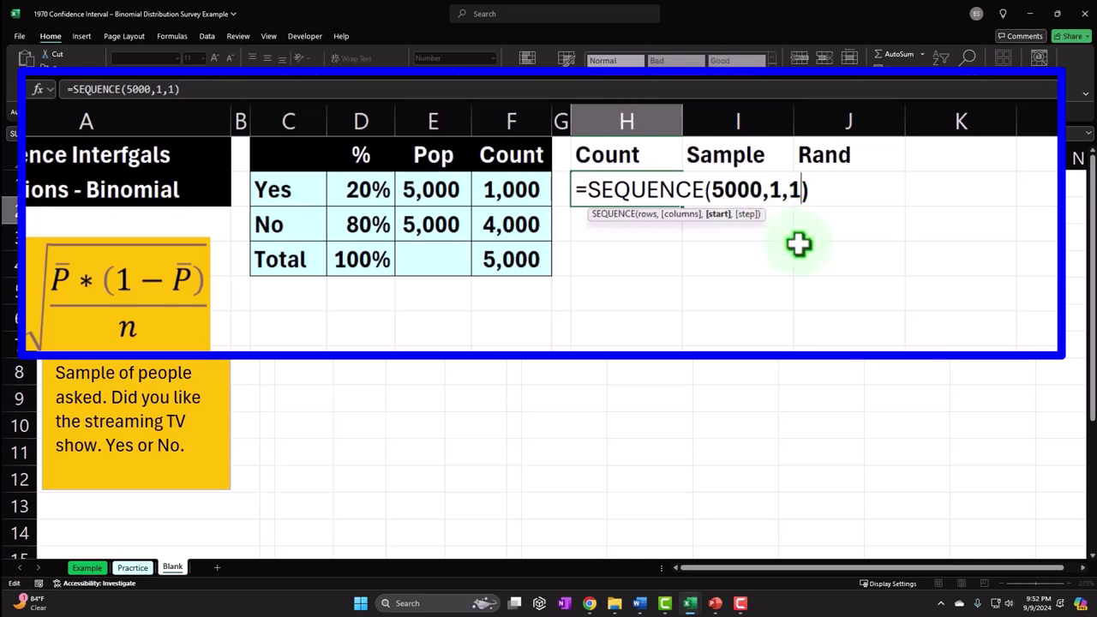
key(Return)
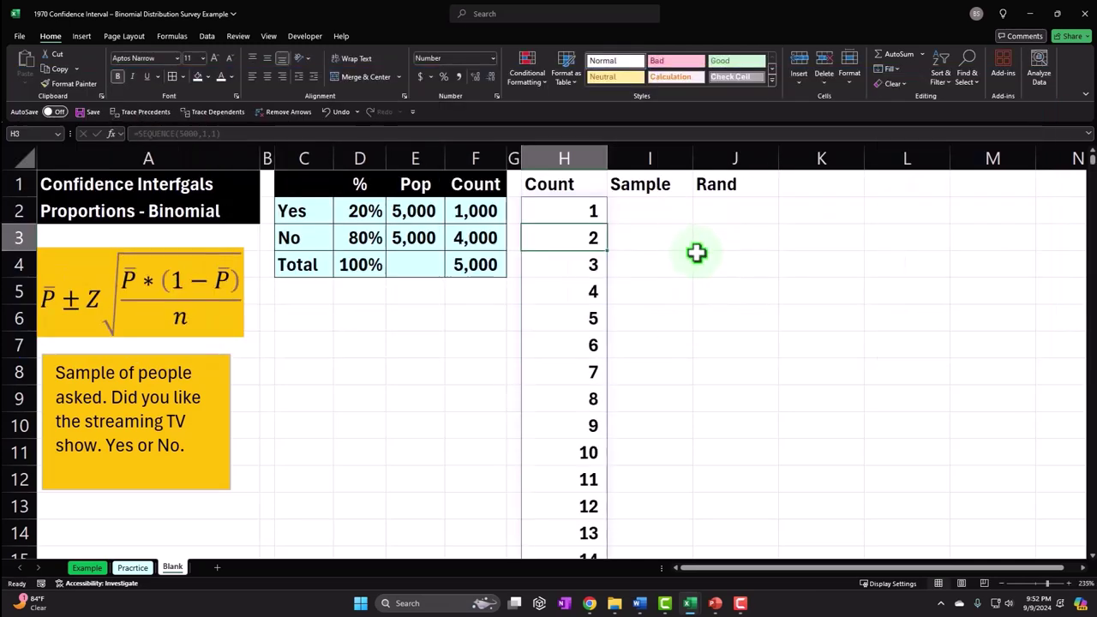
click(571, 255)
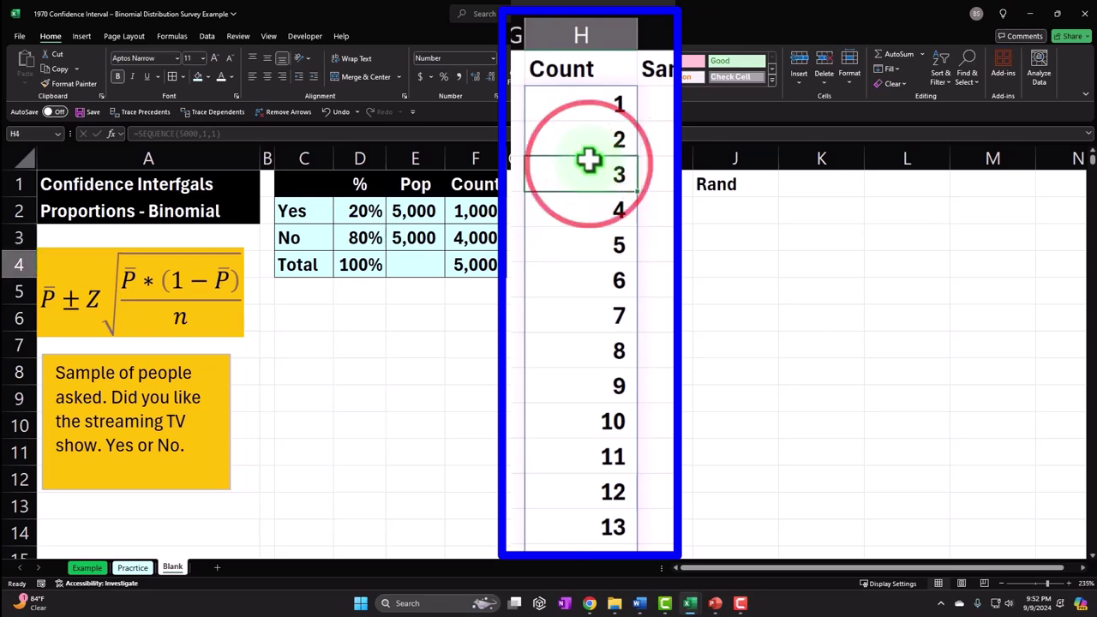
key(ctrl+shift+Down)
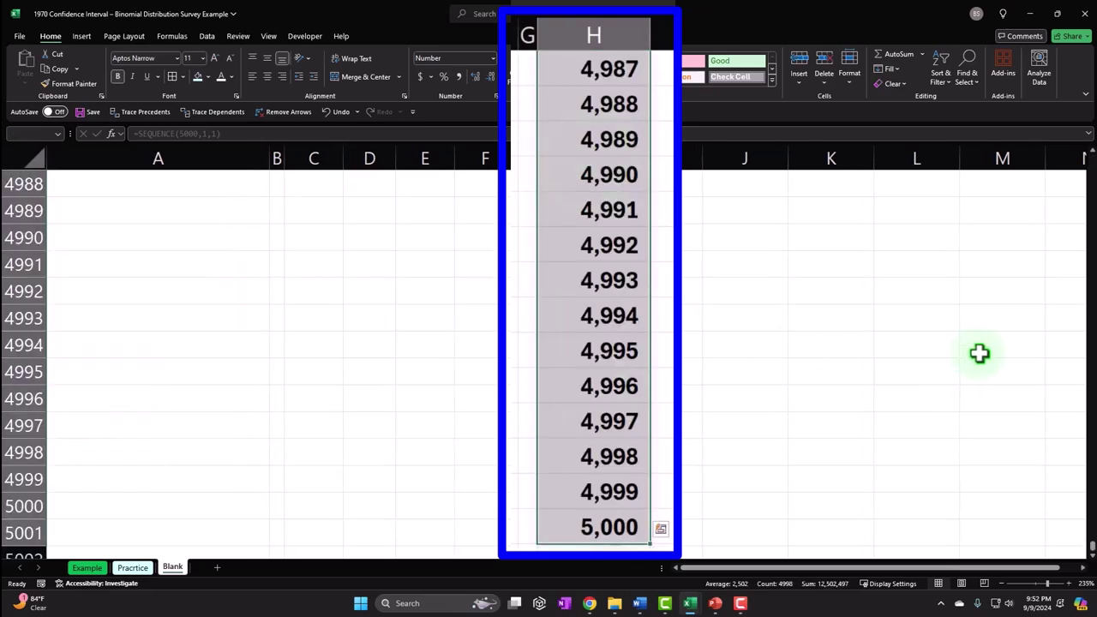
drag(1091, 536, 1077, 157)
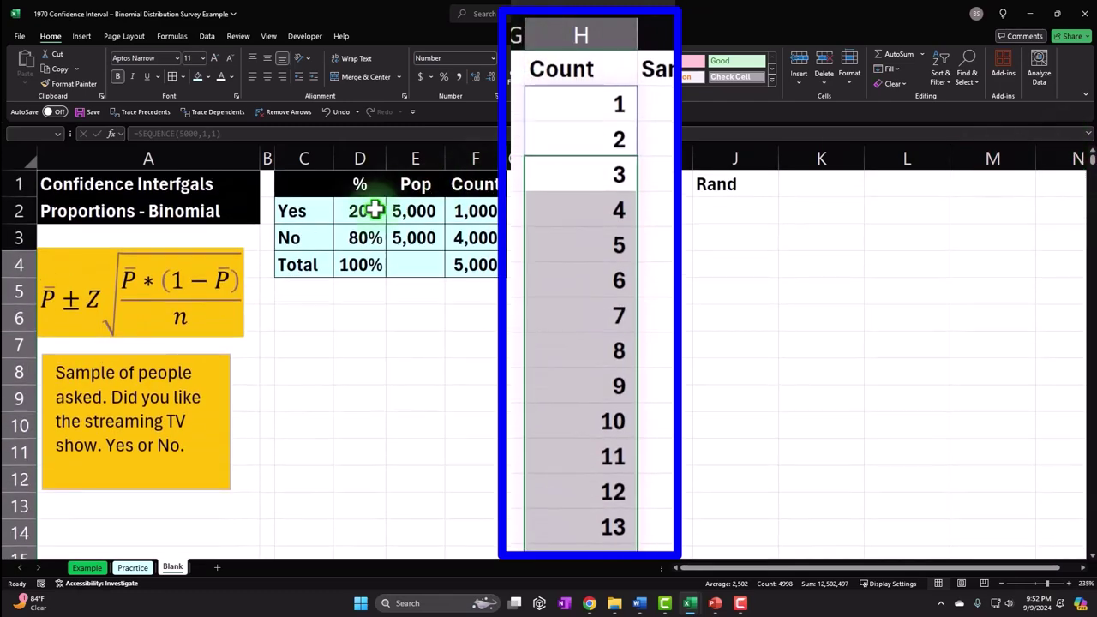
- Link the first Sample entry in I2 to the Yes label with =C2
click(649, 212)
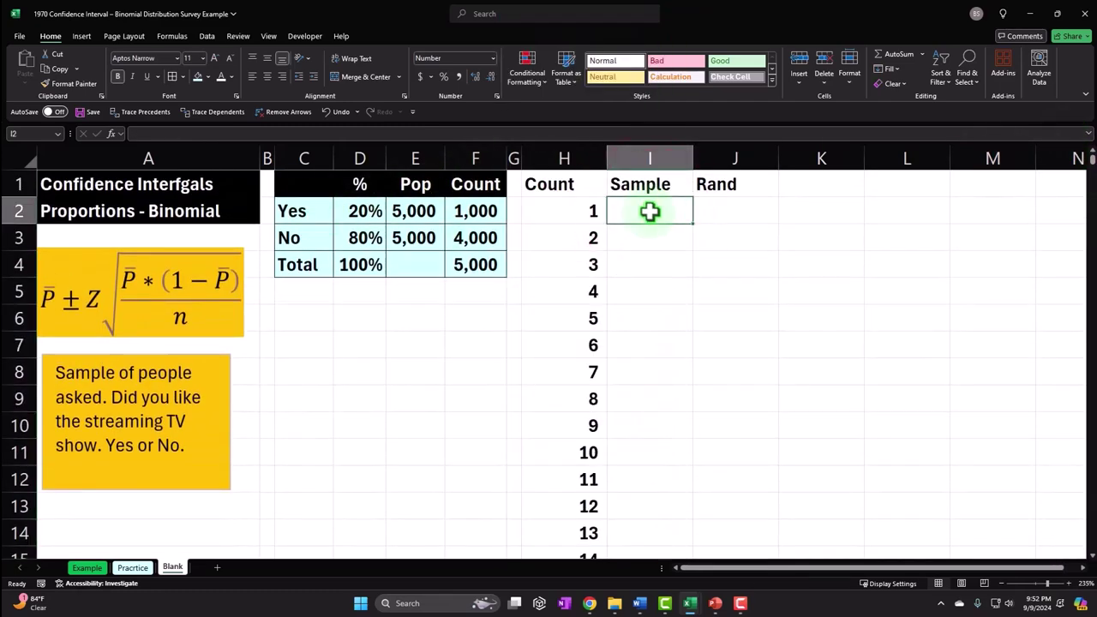
text(=)
key(Left)
key(Left)
key(Left)
key(Left)
key(Left)
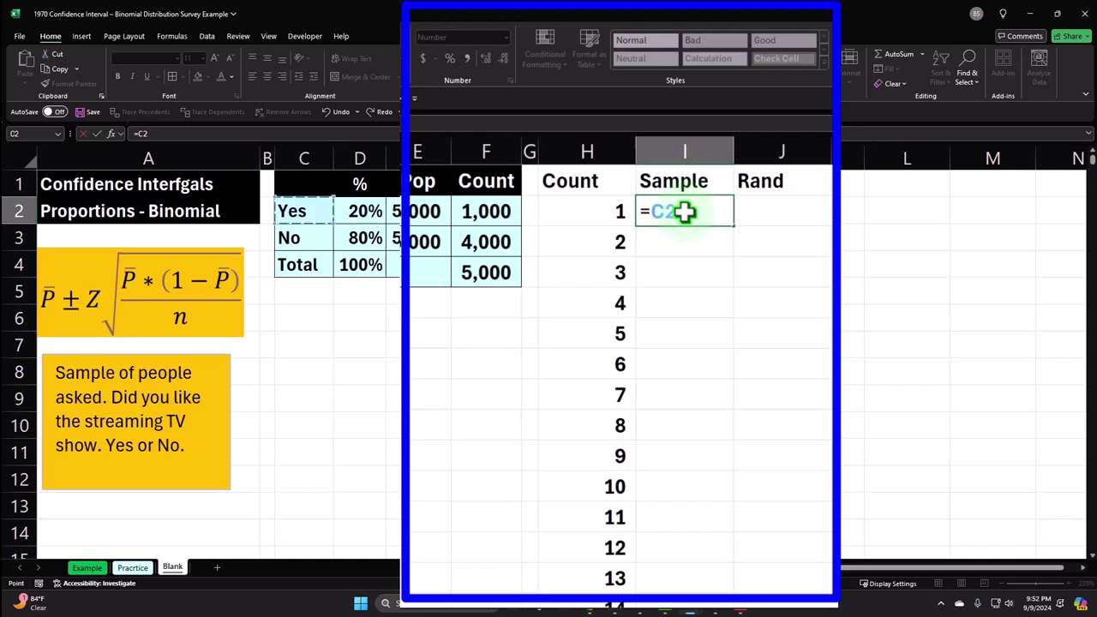
key(Return)
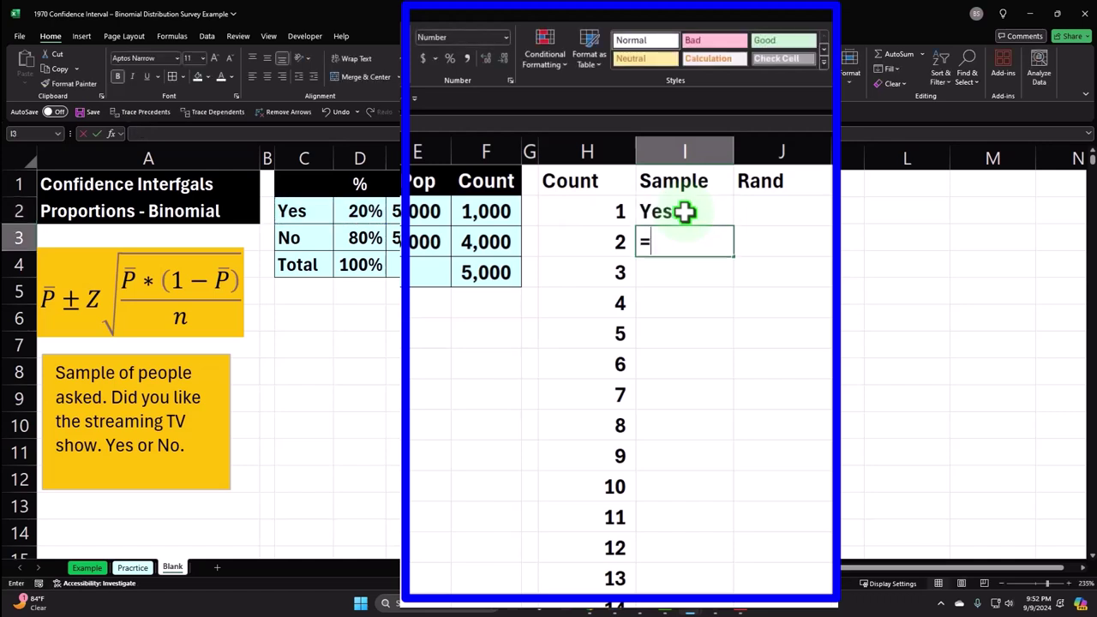
- Enter =I2 in I3 and fill it down the Sample column to I1001
text(=)
click(685, 212)
key(Return)
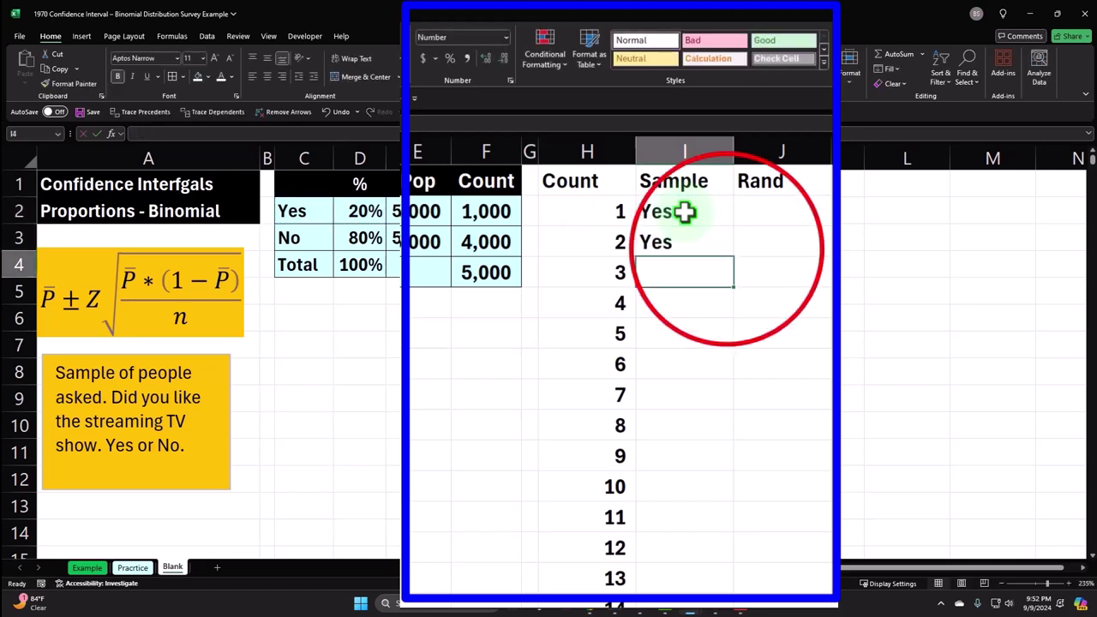
click(727, 249)
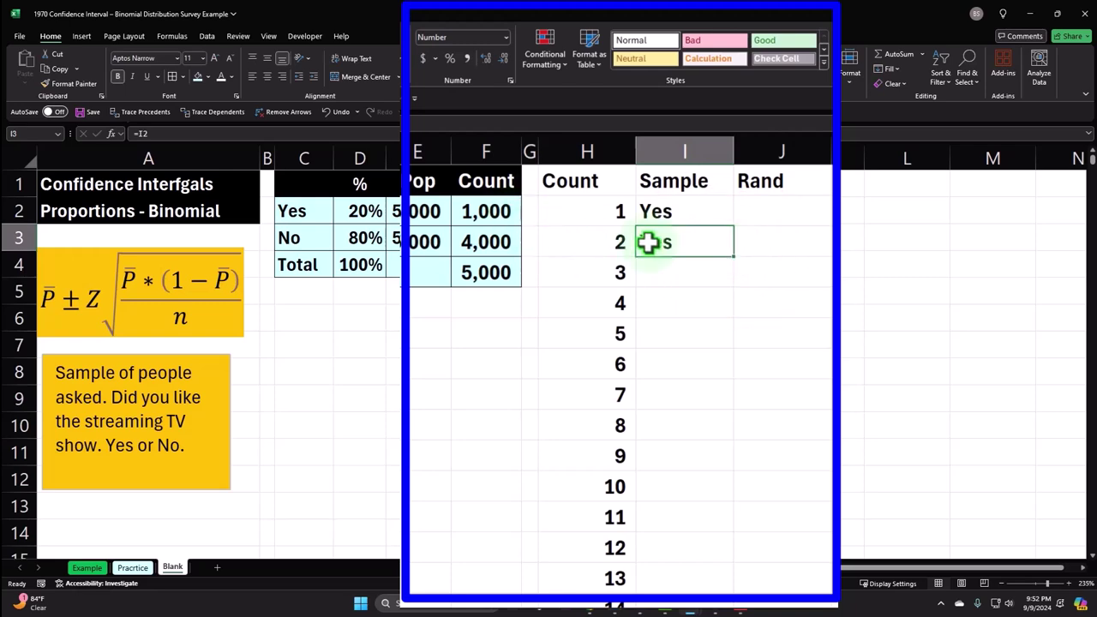
drag(733, 255, 670, 370)
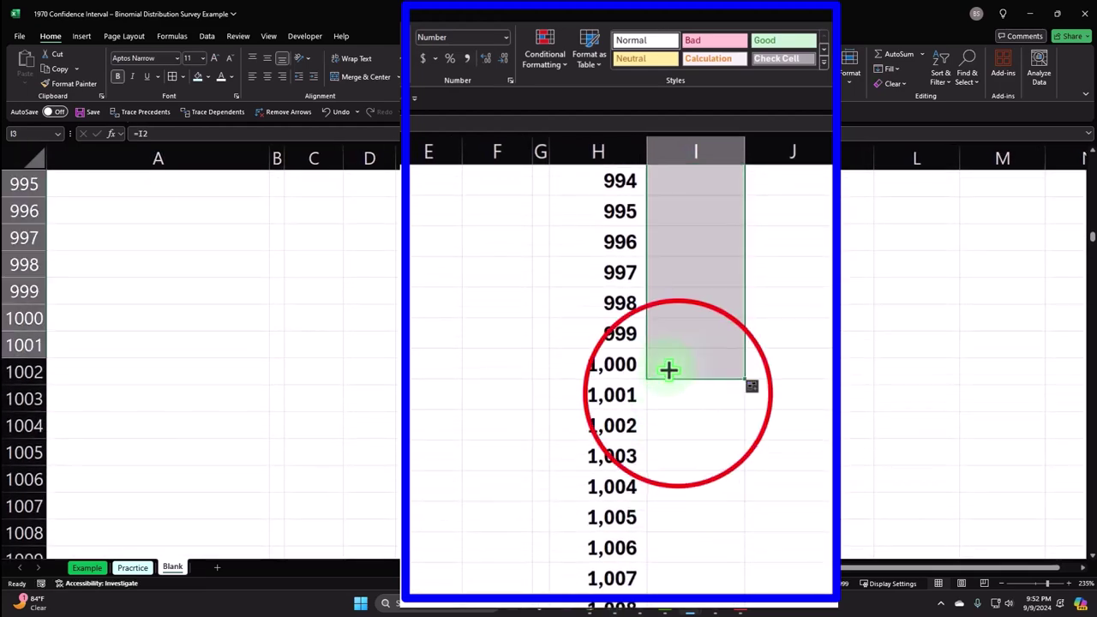
- Enter =$C$3 in I1002 and fill the No response down the Sample column to I5001
click(678, 394)
text(=)
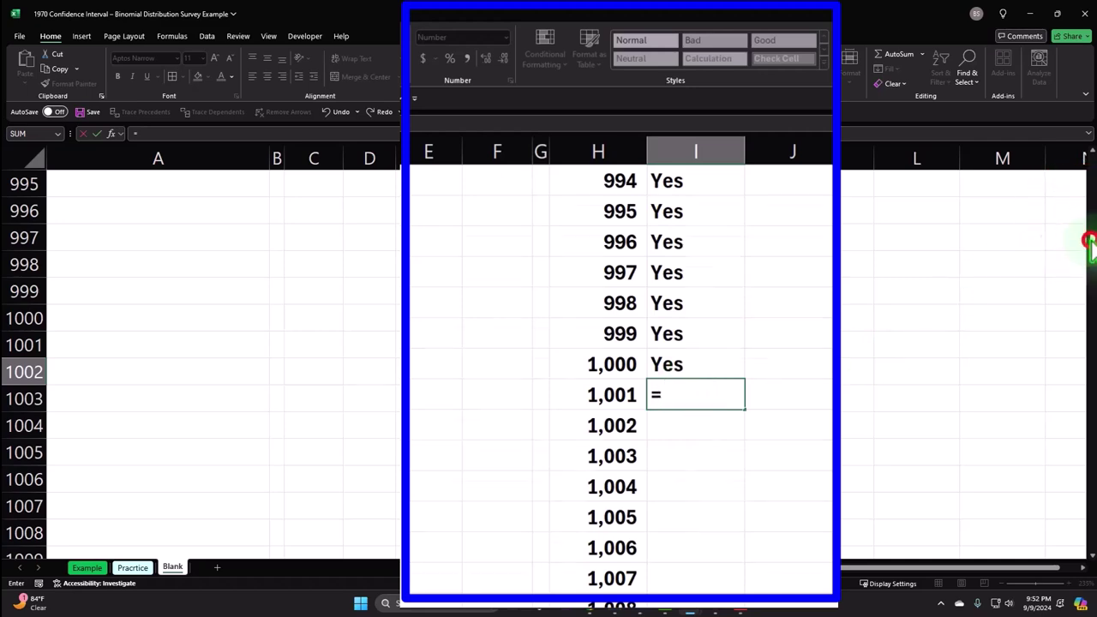
drag(1093, 244, 1082, 163)
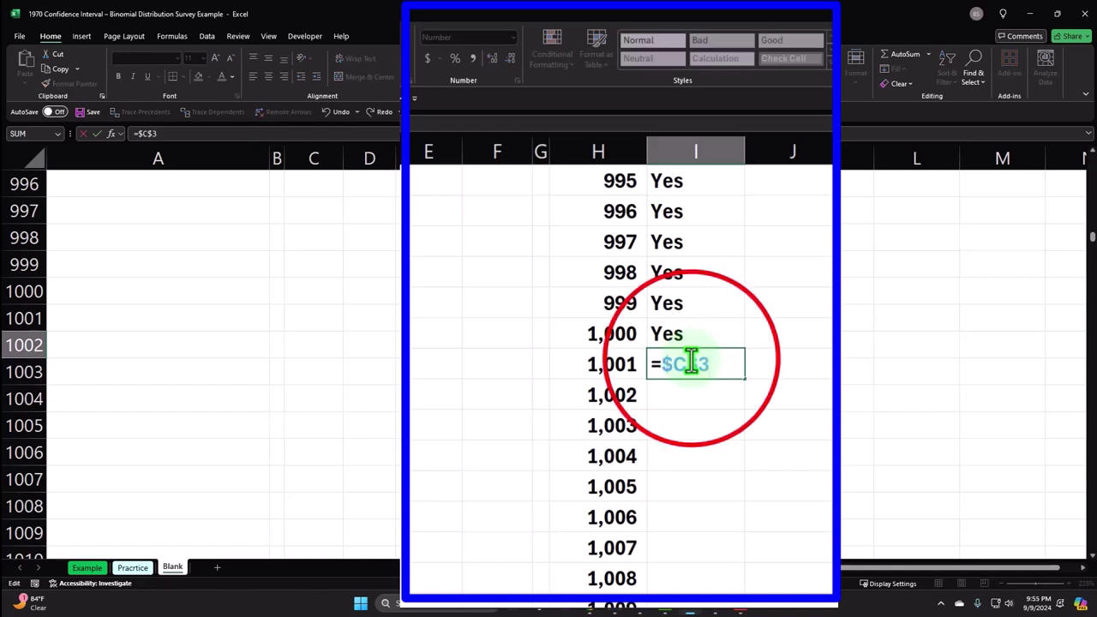
key(Return)
click(695, 361)
double_click(742, 379)
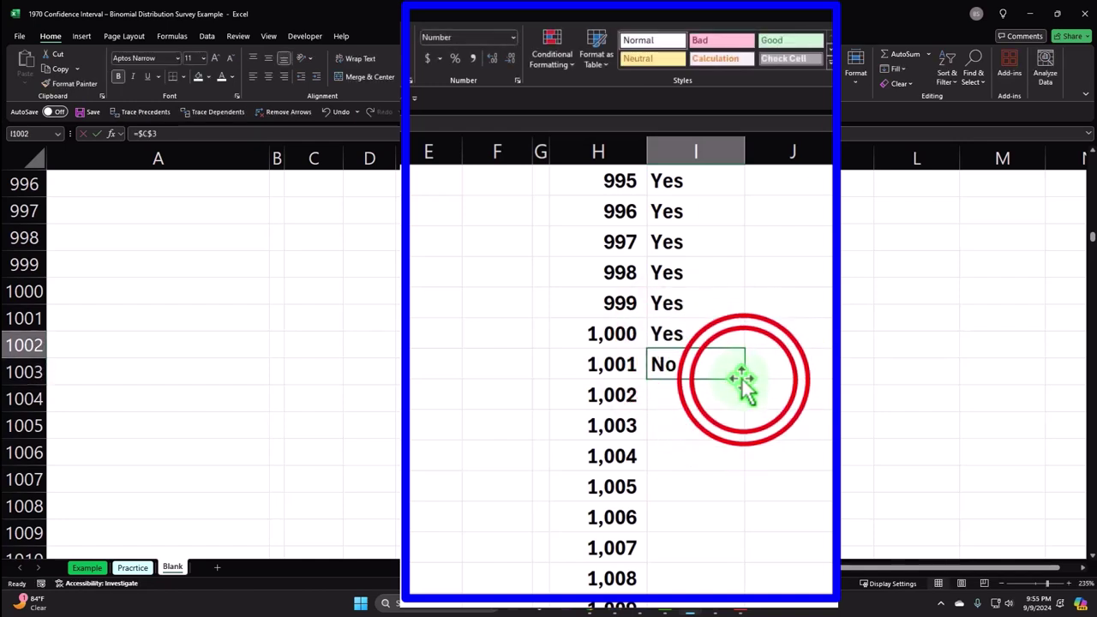
click(707, 420)
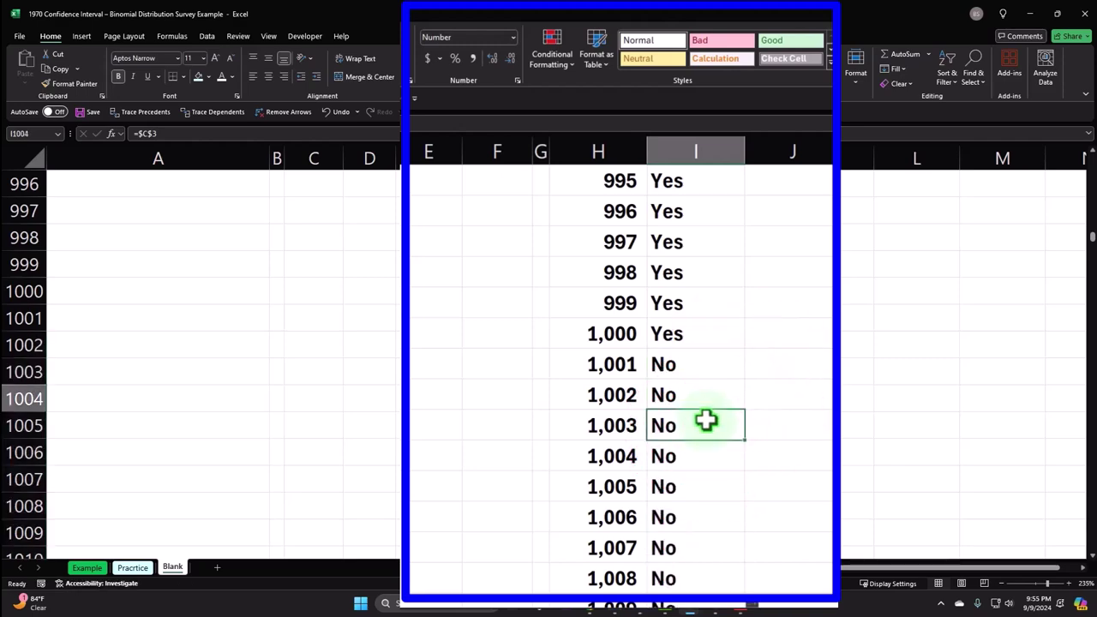
key(ctrl+shift+Down)
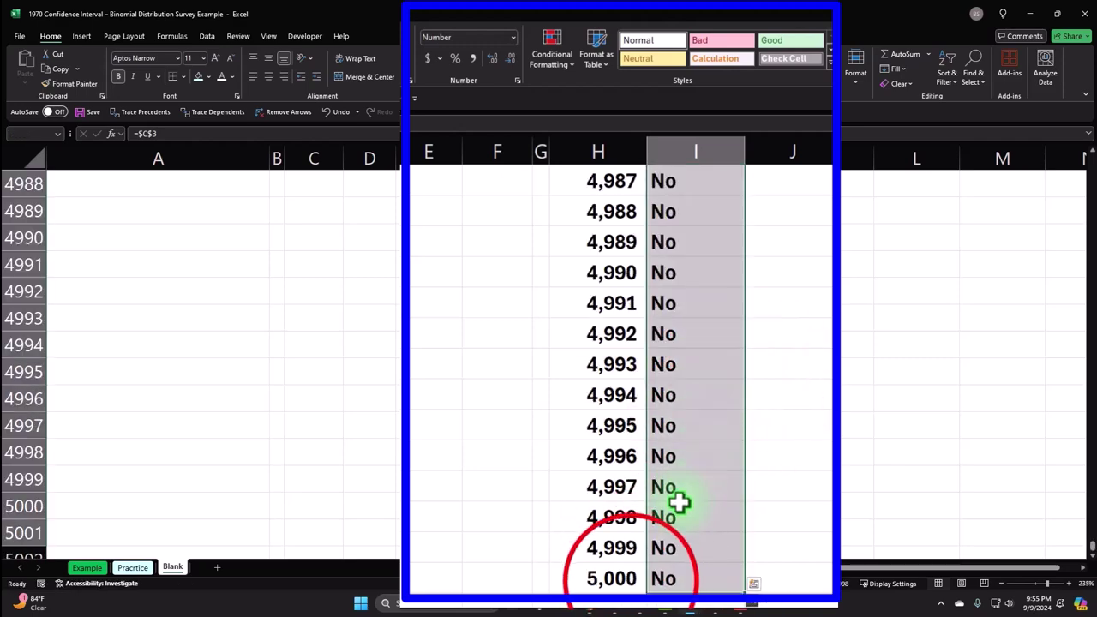
click(636, 579)
key(shift+Right)
click(1092, 548)
drag(1091, 549, 1070, 160)
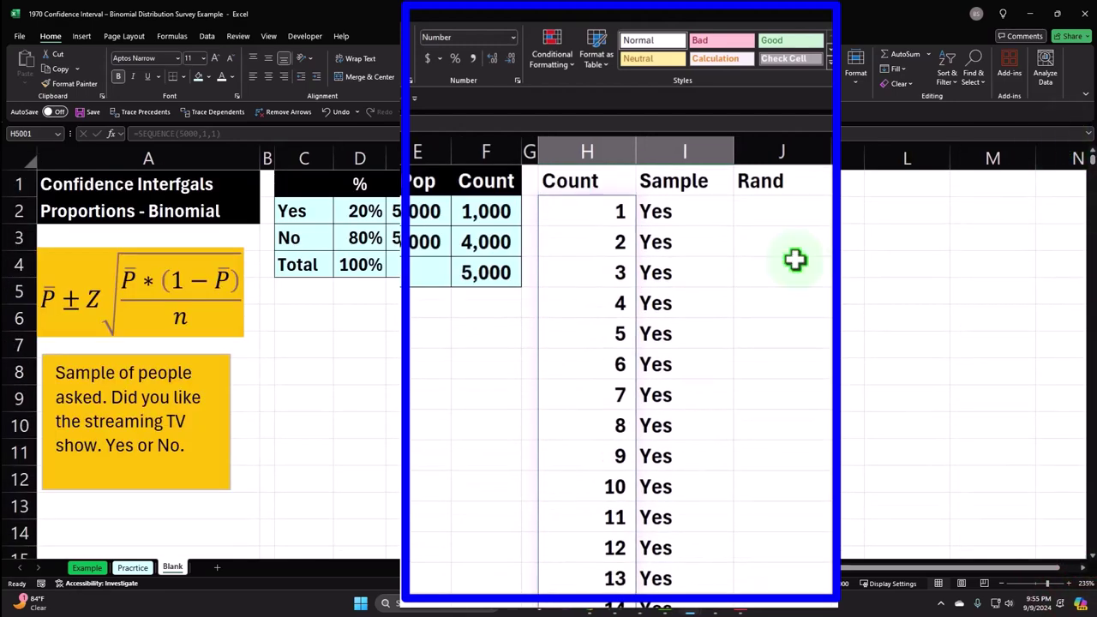
- Enter the random number formula =RAND() in J2 under the Rand header
click(756, 214)
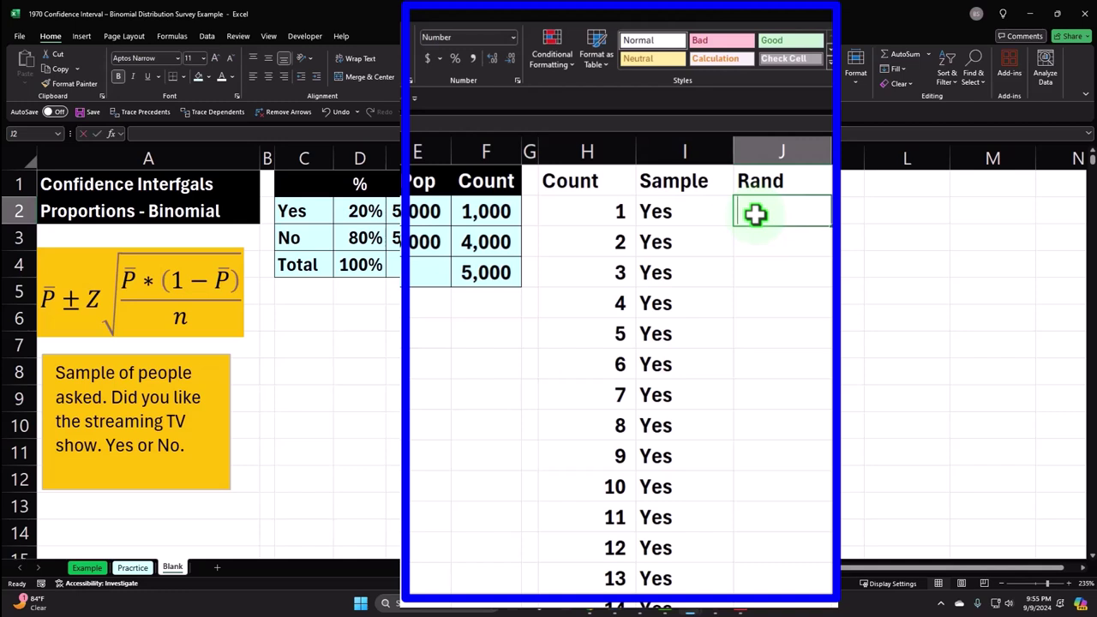
text(=RAND()
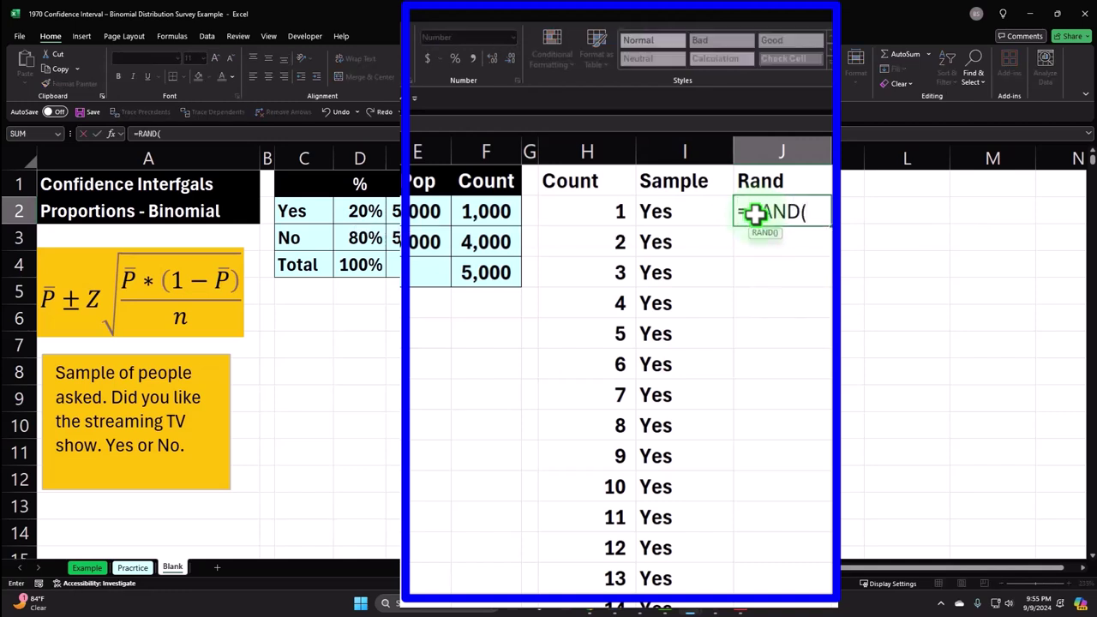
key(ctrl+Return)
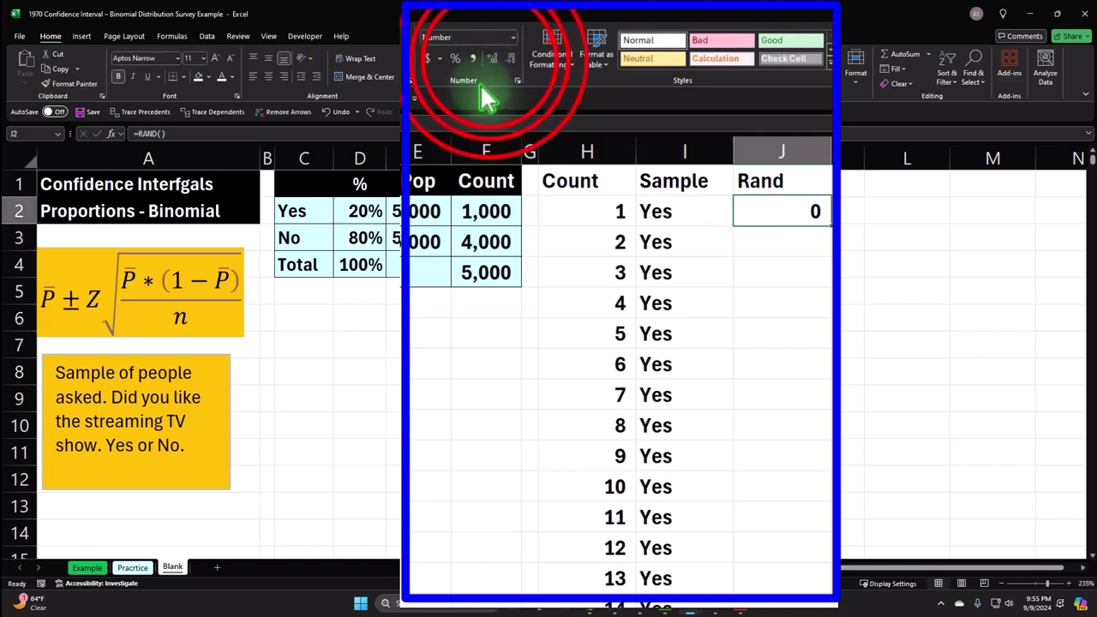
- Format J2 to six decimal places and fill its formula down the Rand column alongside the Sample entries
click(492, 58)
click(492, 58)
click(492, 58)
click(492, 59)
click(492, 59)
click(493, 60)
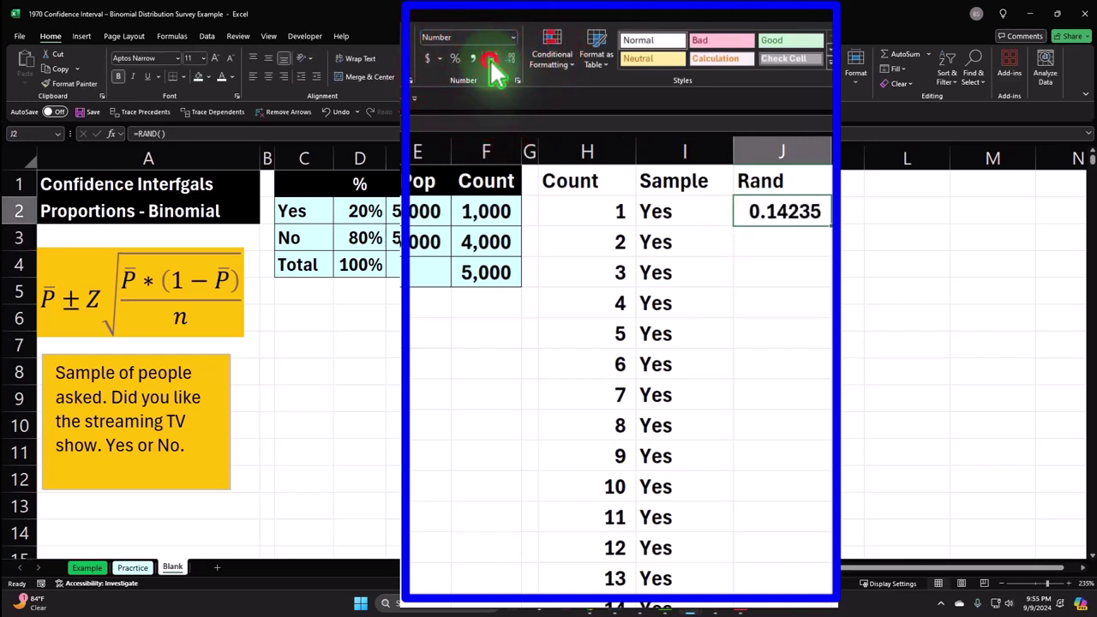
click(828, 233)
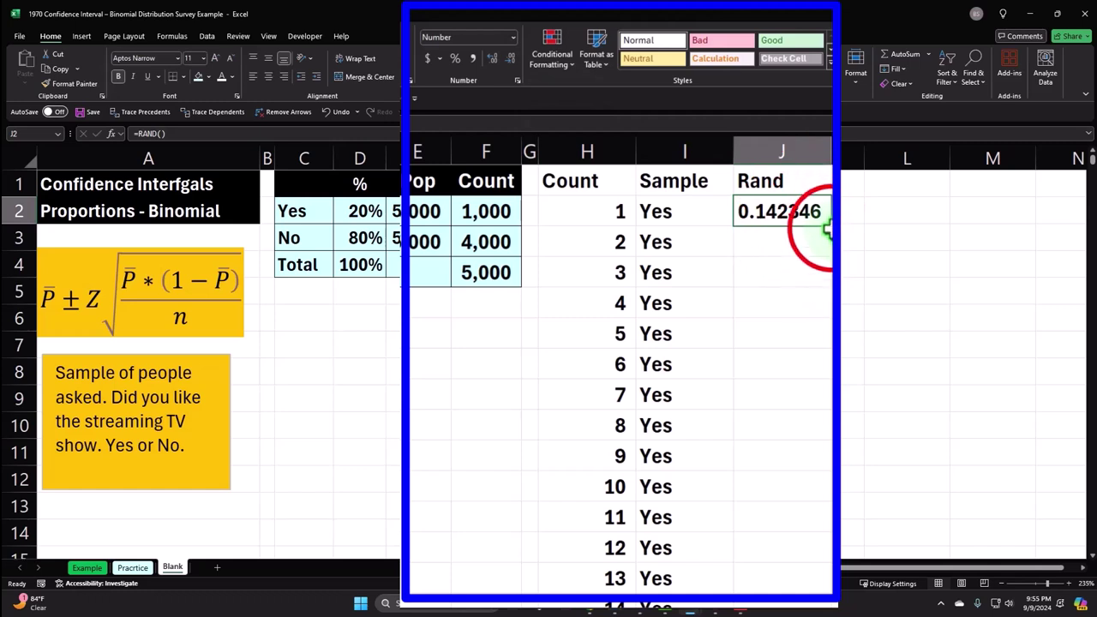
double_click(826, 226)
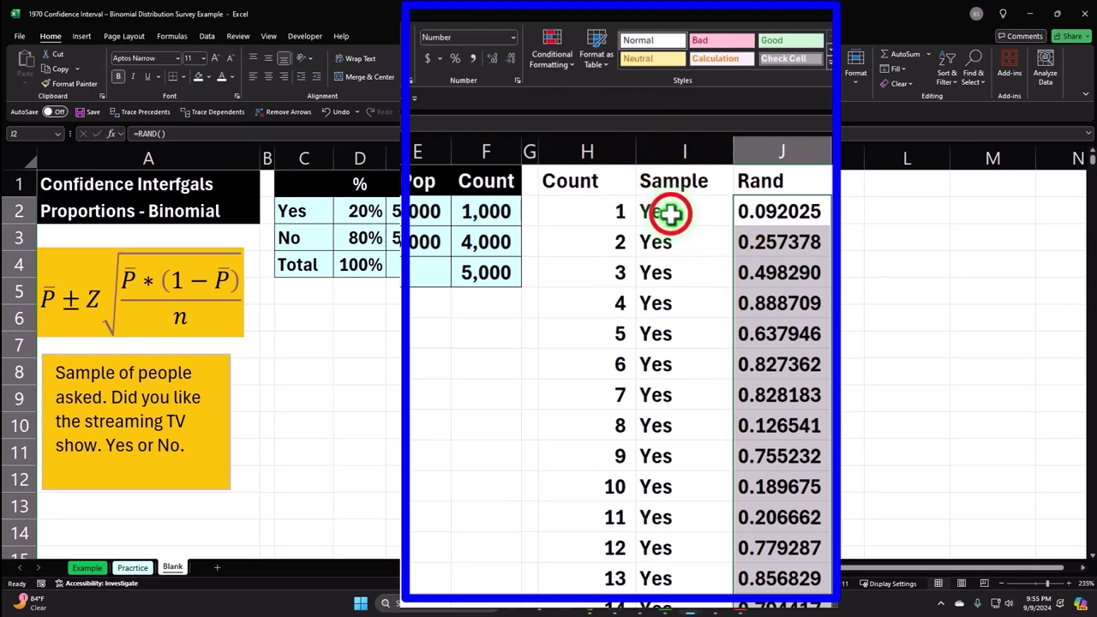
- Copy the Sample column and try to paste it back over its formulas as values
drag(666, 212, 668, 241)
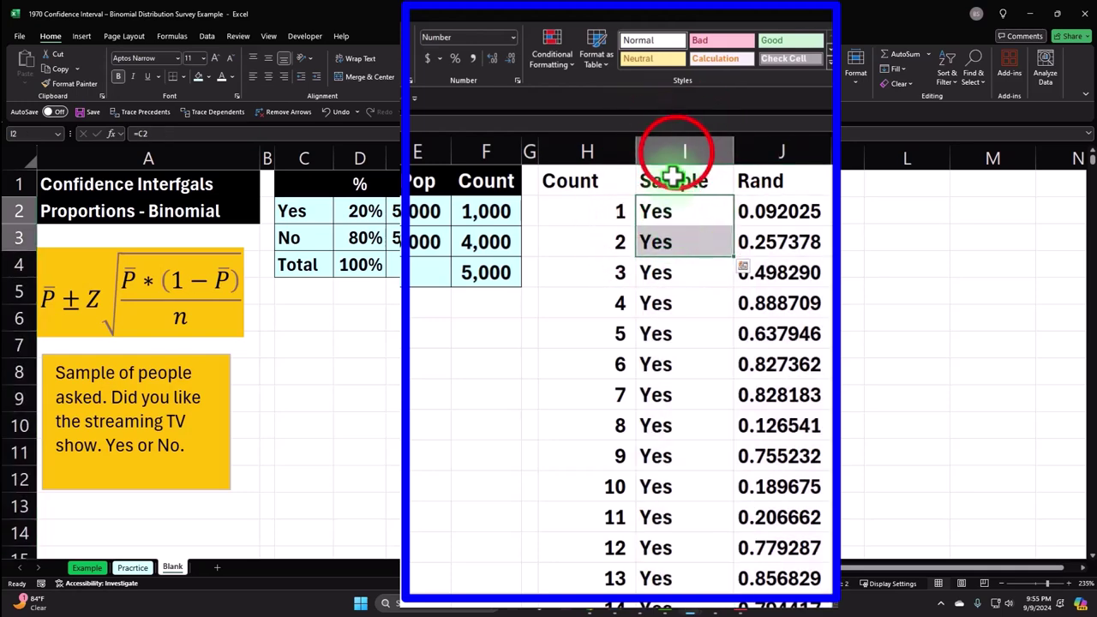
click(674, 151)
right_click(643, 158)
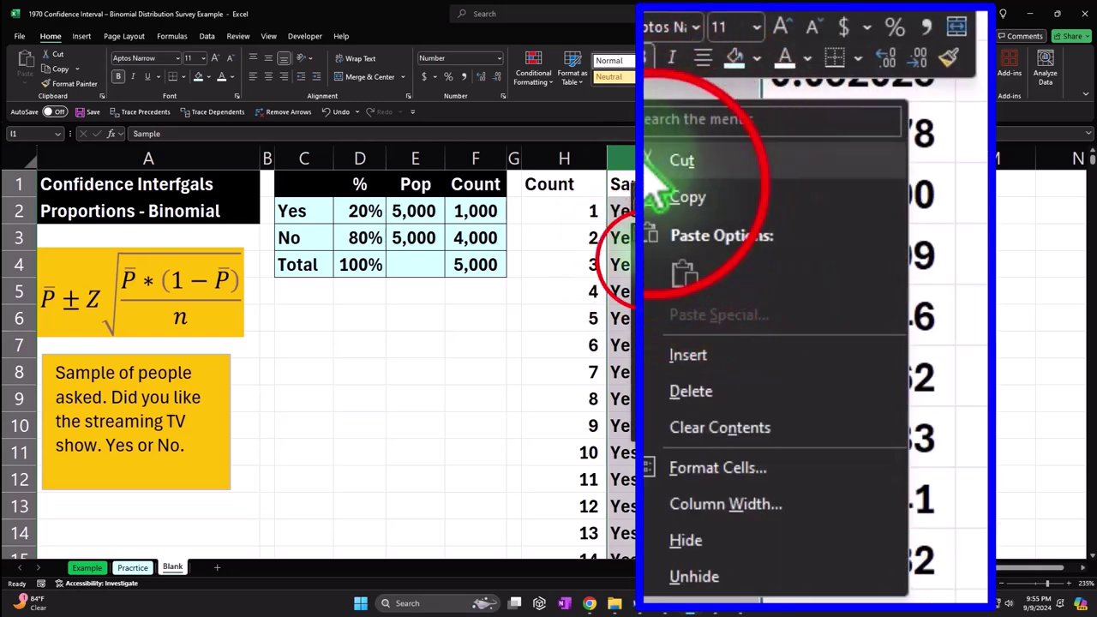
click(669, 198)
right_click(652, 103)
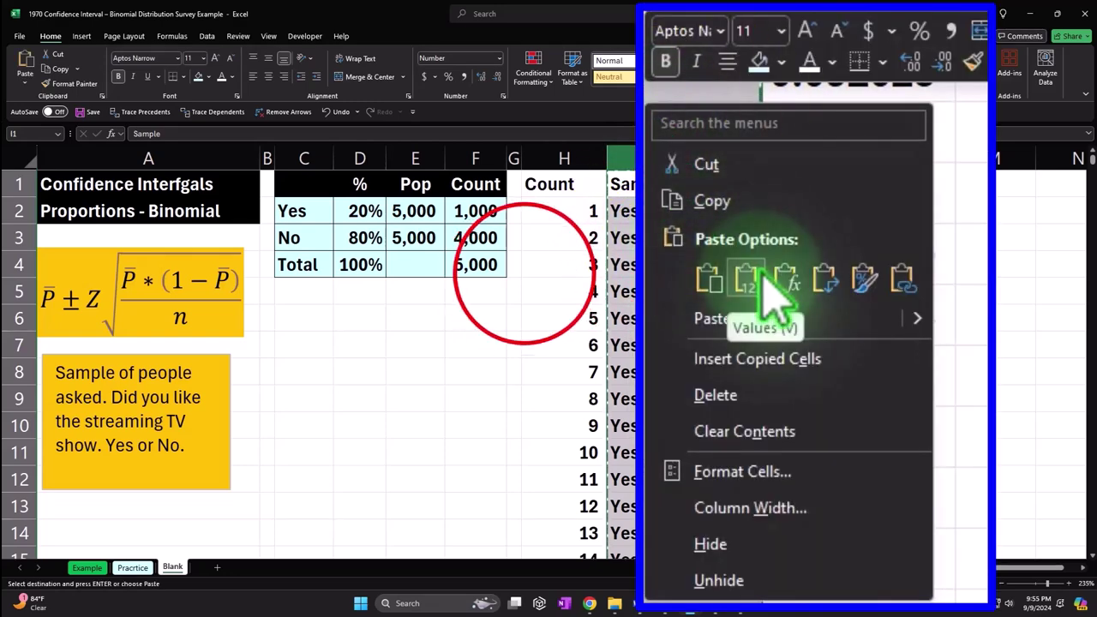
click(709, 279)
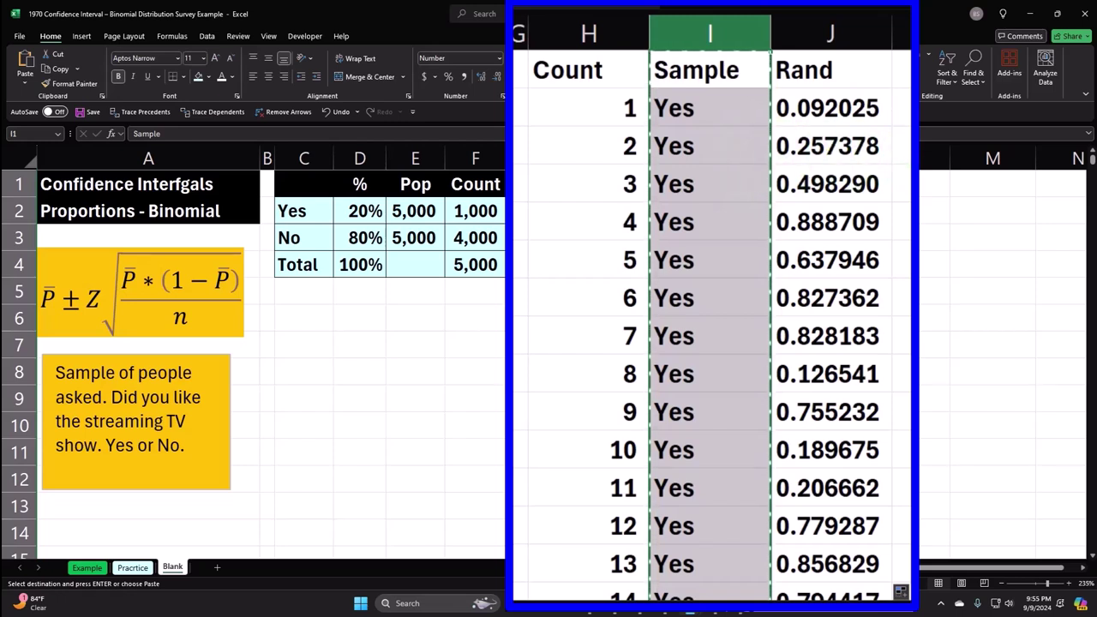
click(735, 144)
scroll(739, 161, down, 5)
scroll(732, 189, up, 5)
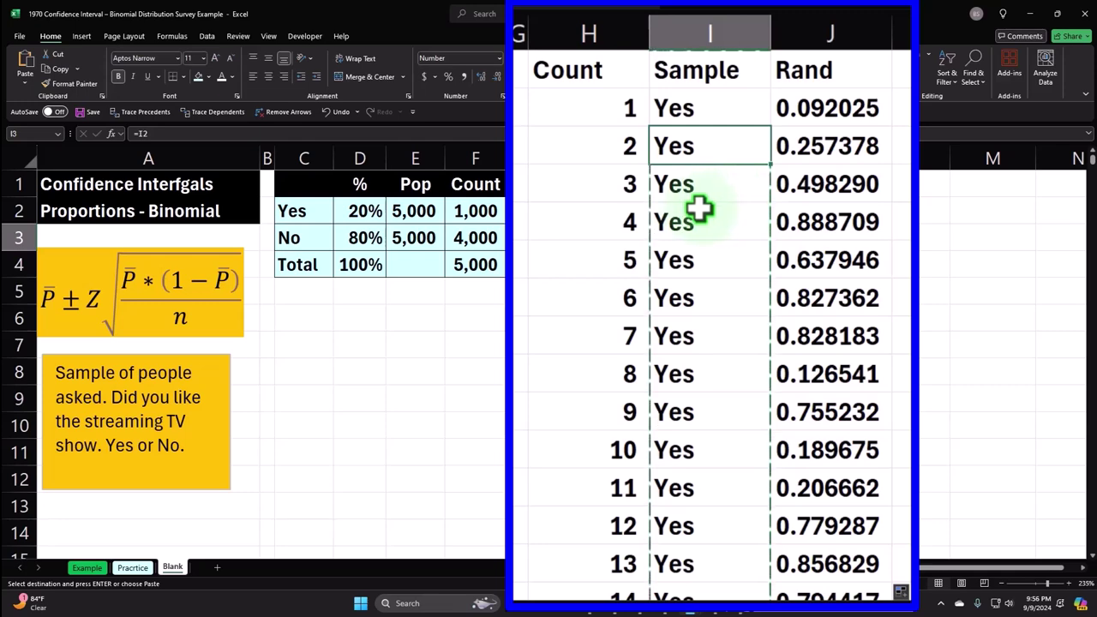
scroll(727, 335, down, 3)
scroll(726, 335, up, 3)
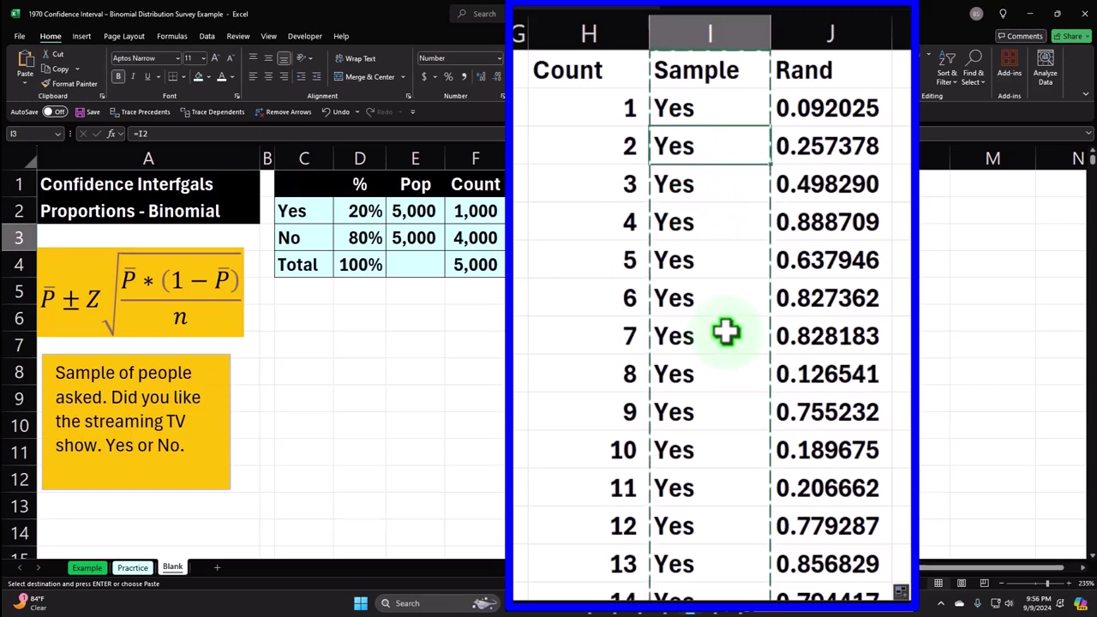
- Format the headers H1:J1 with black fill, white text and centred alignment
drag(566, 73, 780, 67)
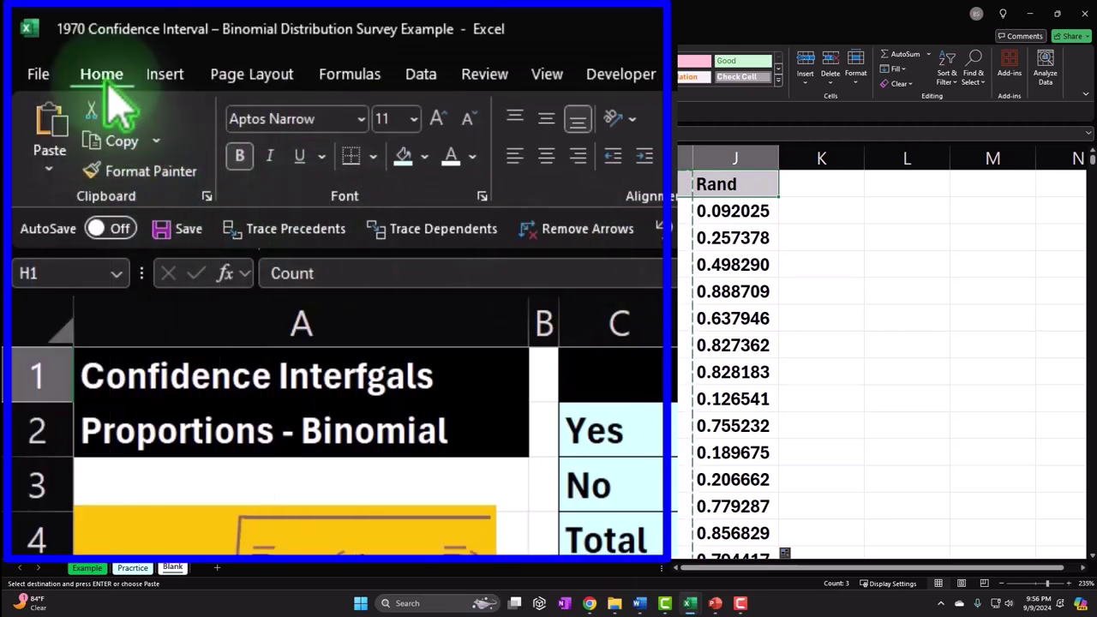
click(423, 156)
click(433, 216)
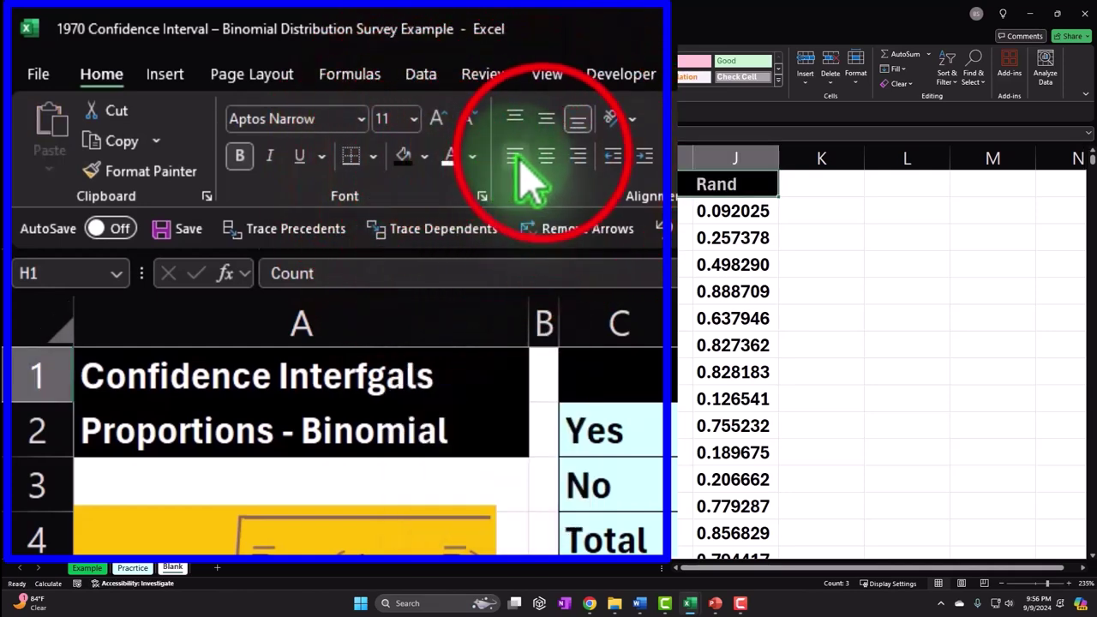
click(546, 156)
- Format the Count, Sample and Rand data from H2 to J5001 with red fill, white text and all borders
drag(562, 216, 713, 216)
key(ctrl+shift+Down)
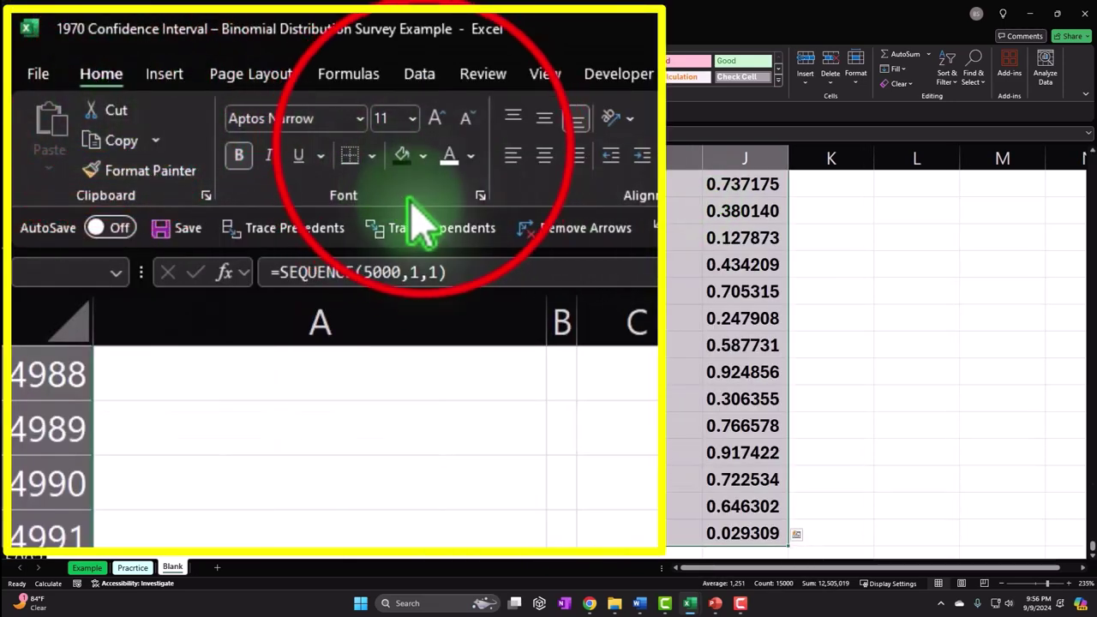
click(422, 155)
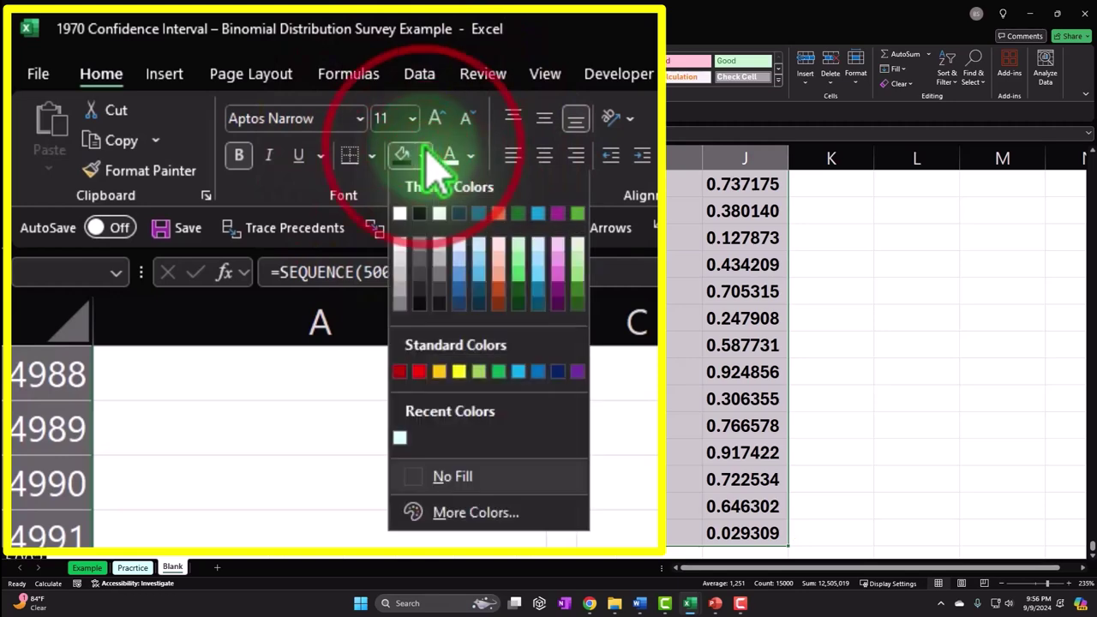
click(427, 374)
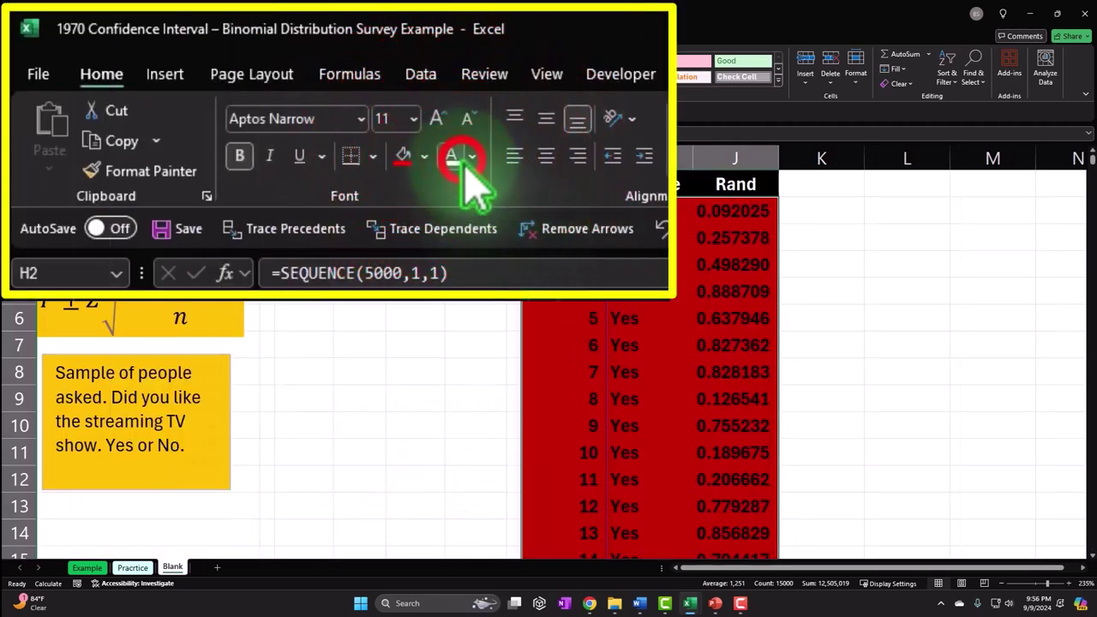
click(186, 83)
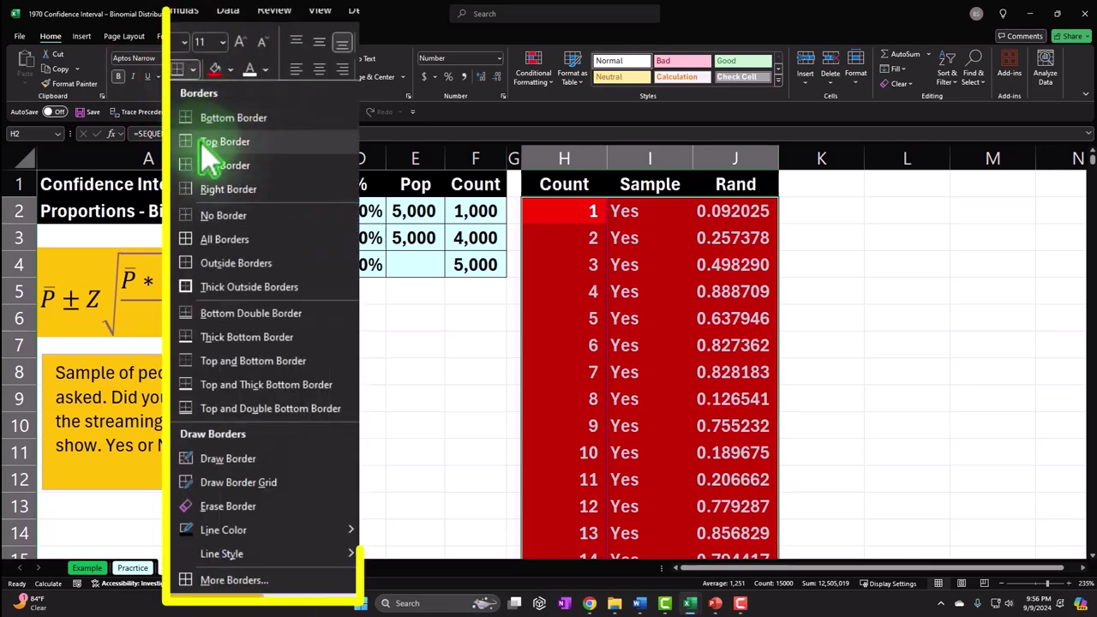
click(234, 245)
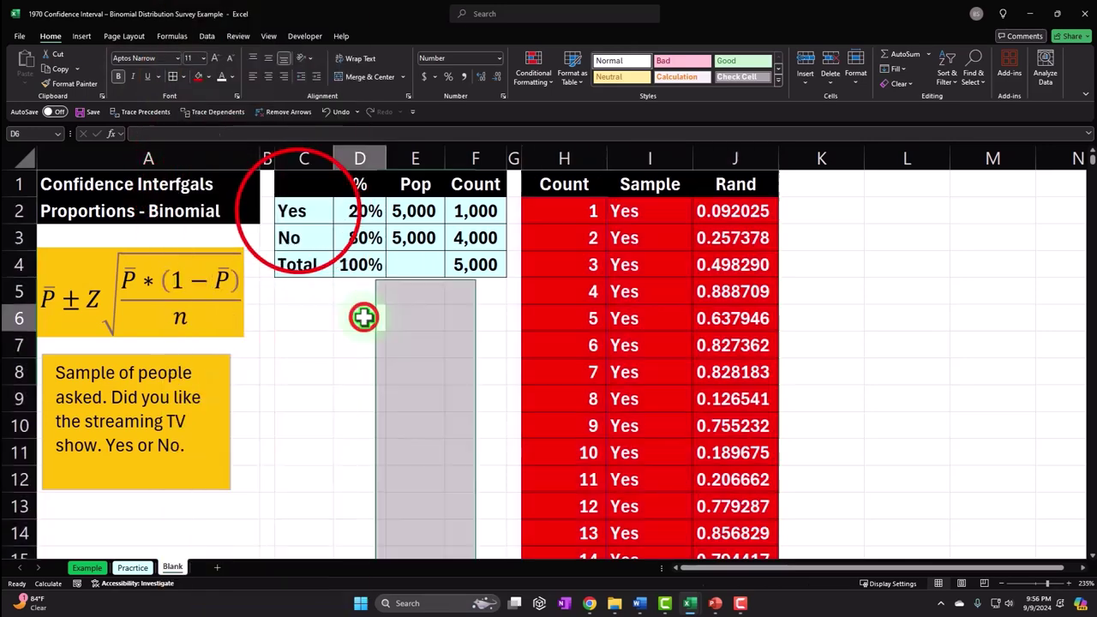
- Format the Yes, No and Total rows in C2:F4 with the same red fill and white text
drag(300, 211, 436, 258)
drag(549, 385, 563, 389)
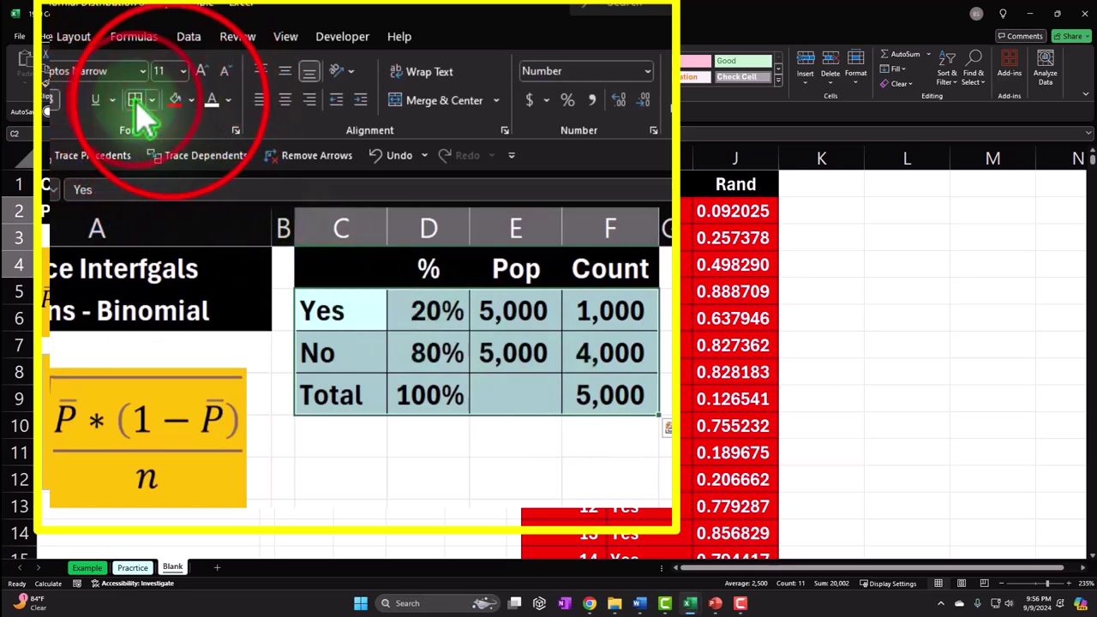
click(174, 101)
click(515, 476)
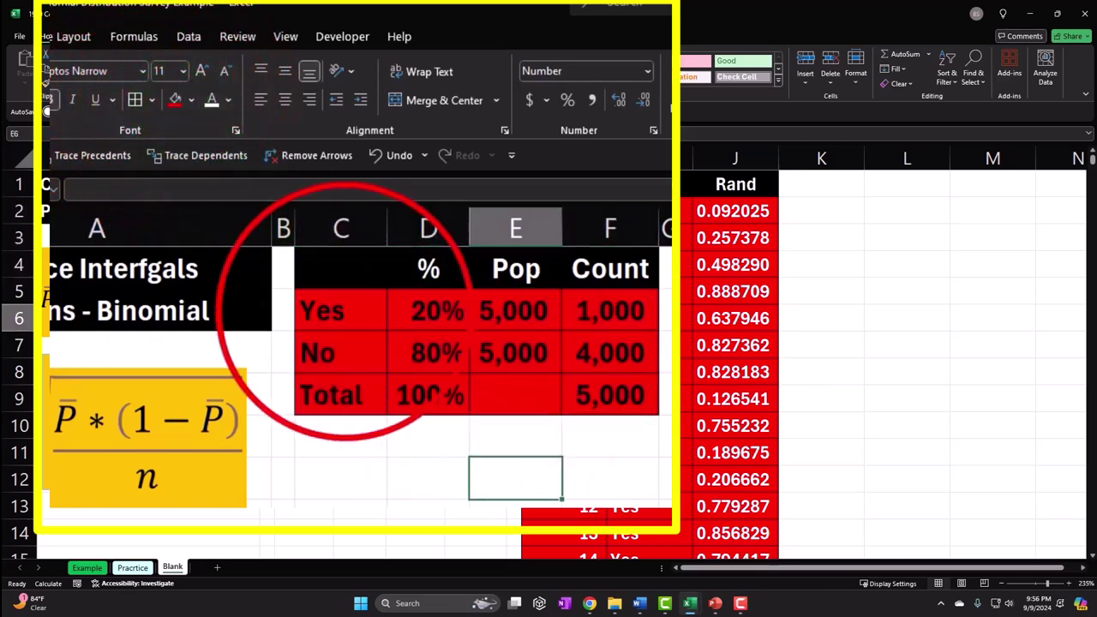
click(382, 333)
drag(607, 403, 609, 400)
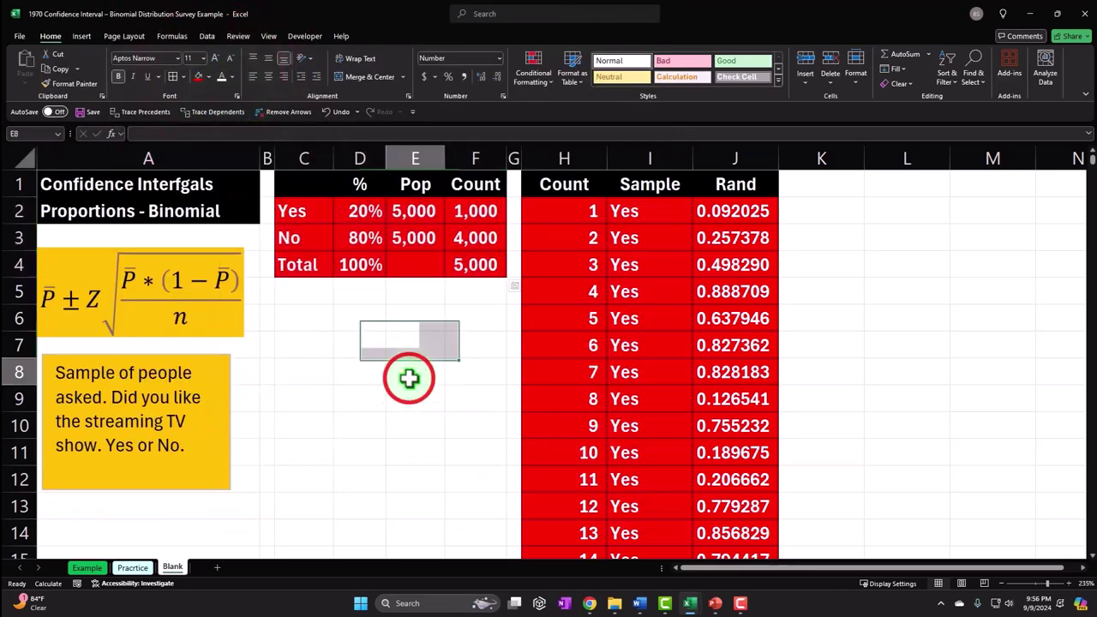
click(408, 375)
- Fit columns H and I to their contents and narrow the spacer columns B and G
drag(568, 158, 693, 159)
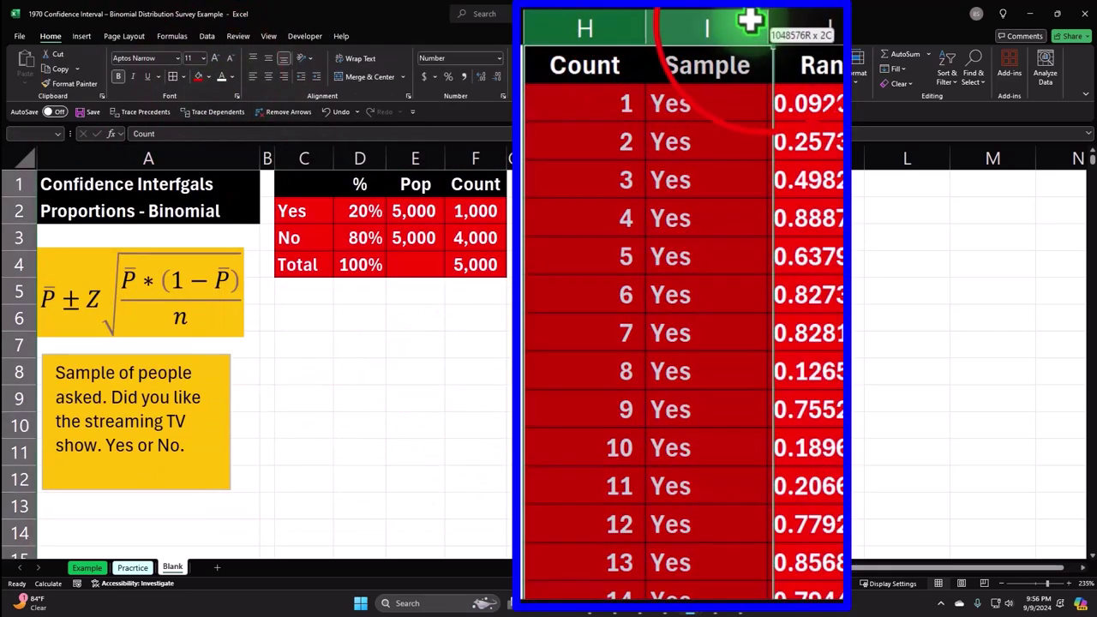
double_click(769, 26)
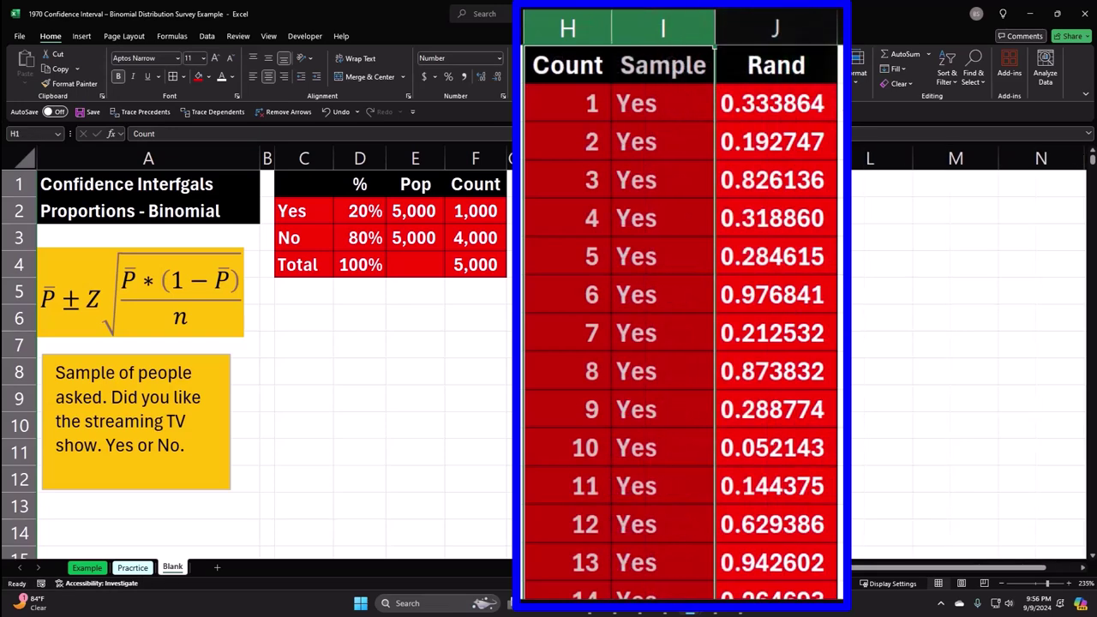
click(814, 85)
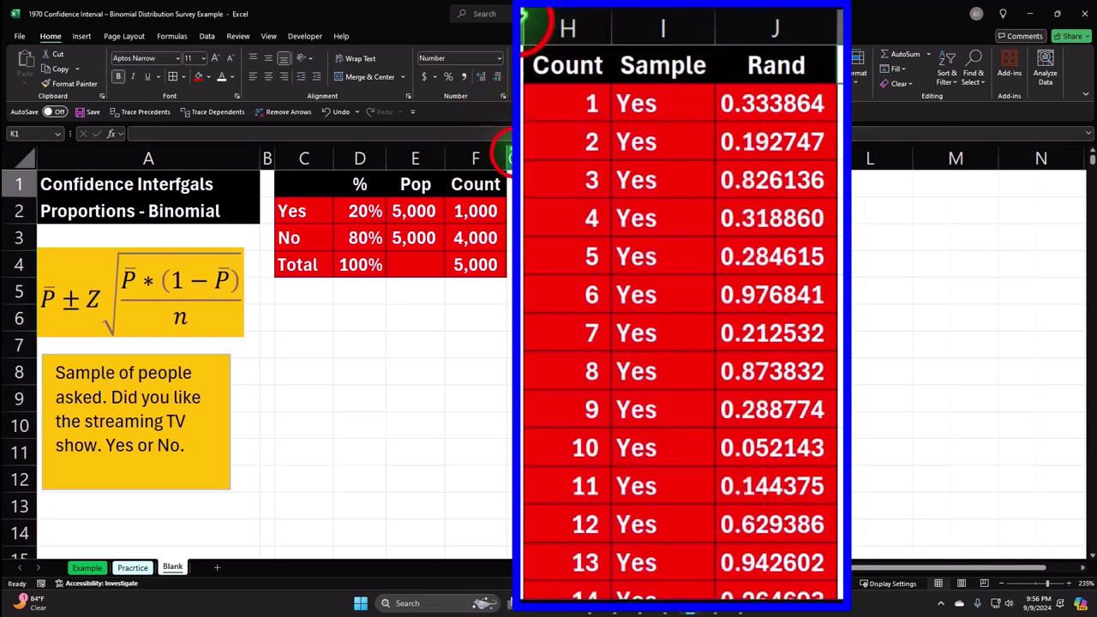
click(268, 157)
drag(272, 154, 264, 153)
- Use Format Painter to apply the narrow width of spacer column G to column K
click(504, 155)
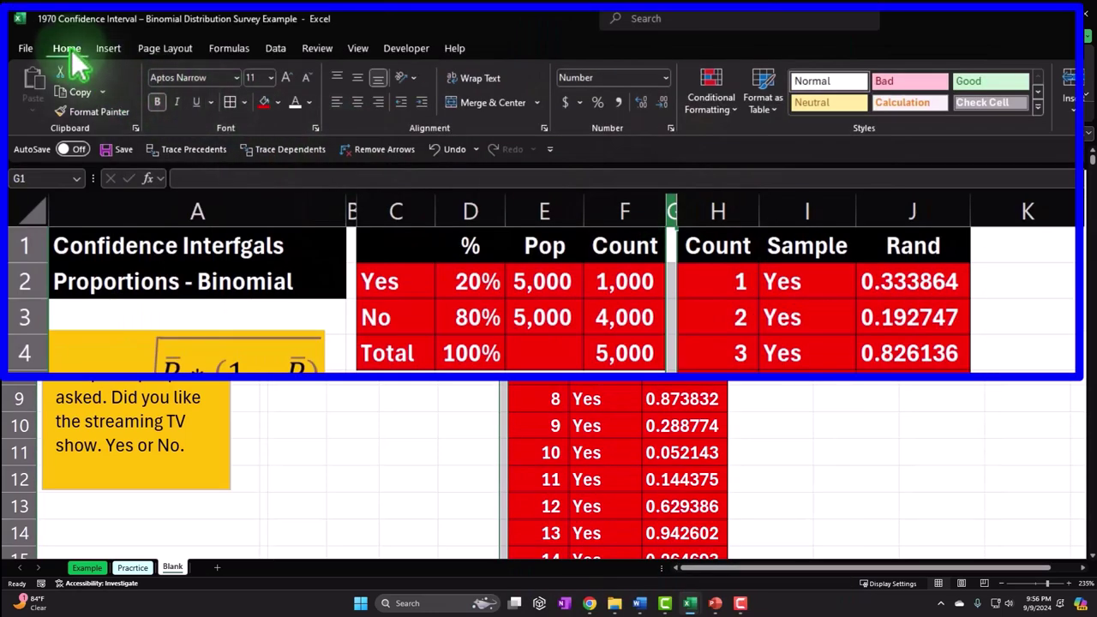
click(95, 113)
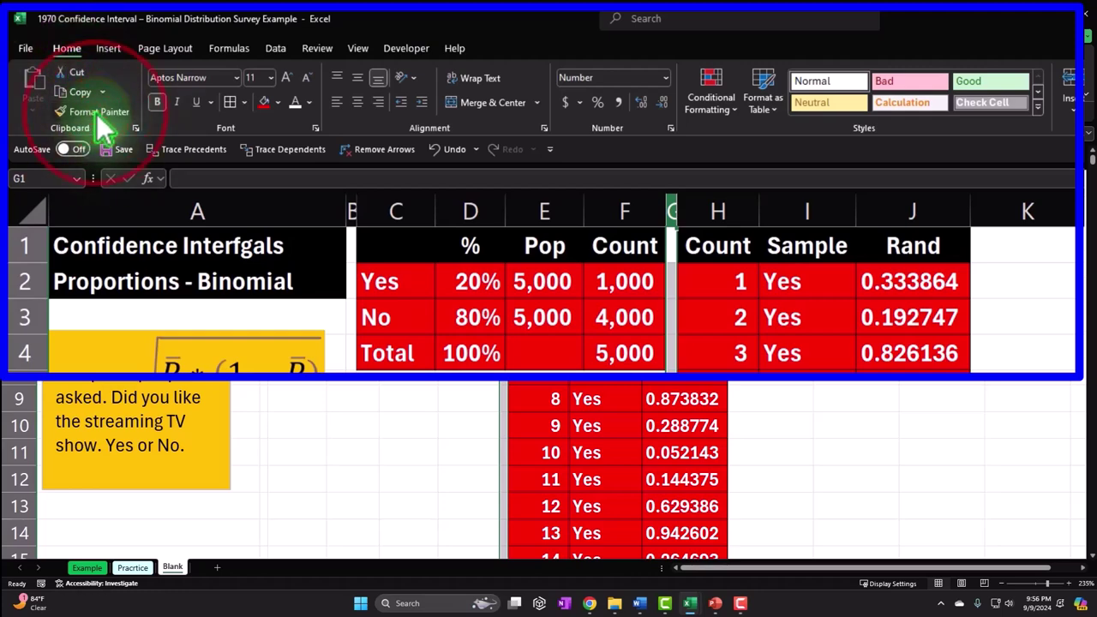
click(999, 214)
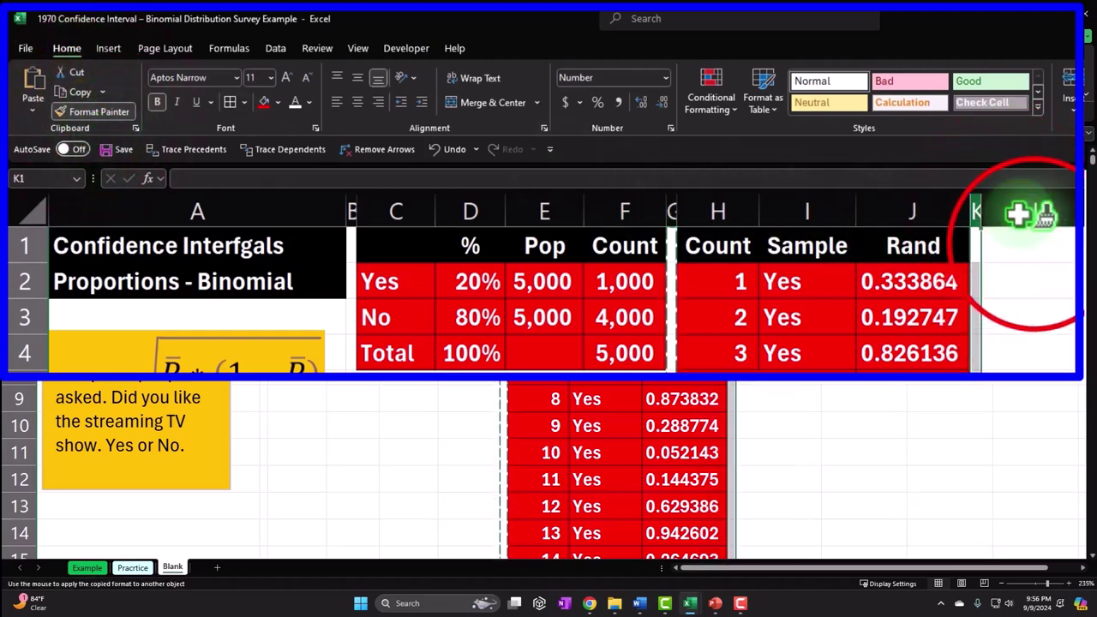
click(1041, 245)
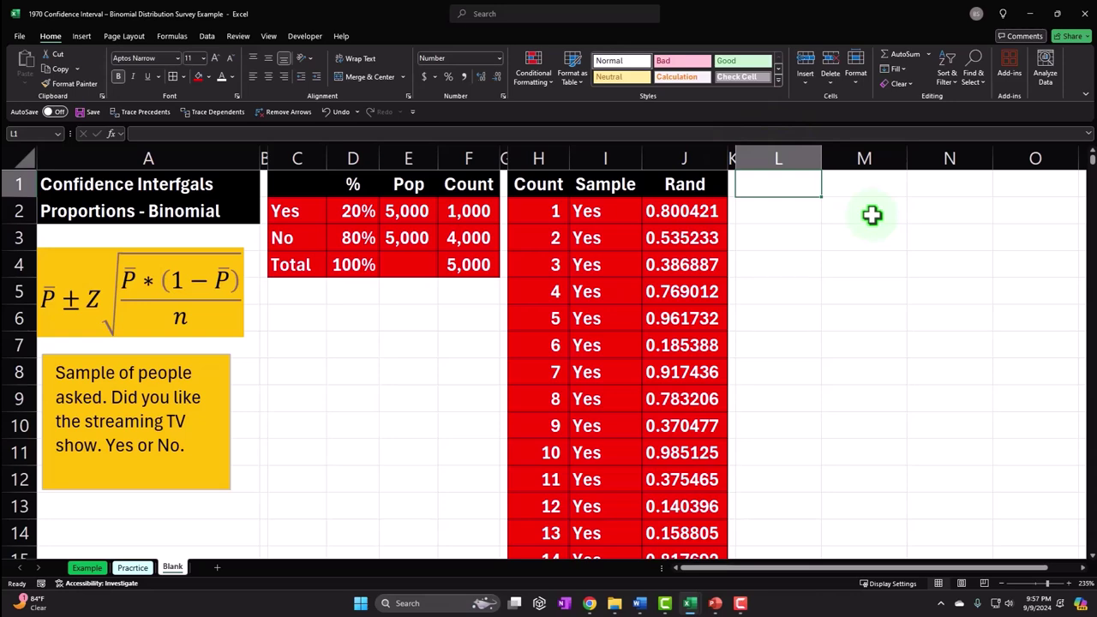
- Enter the header Sample in L1 and format it with black fill, white text and centred alignment
text(R)
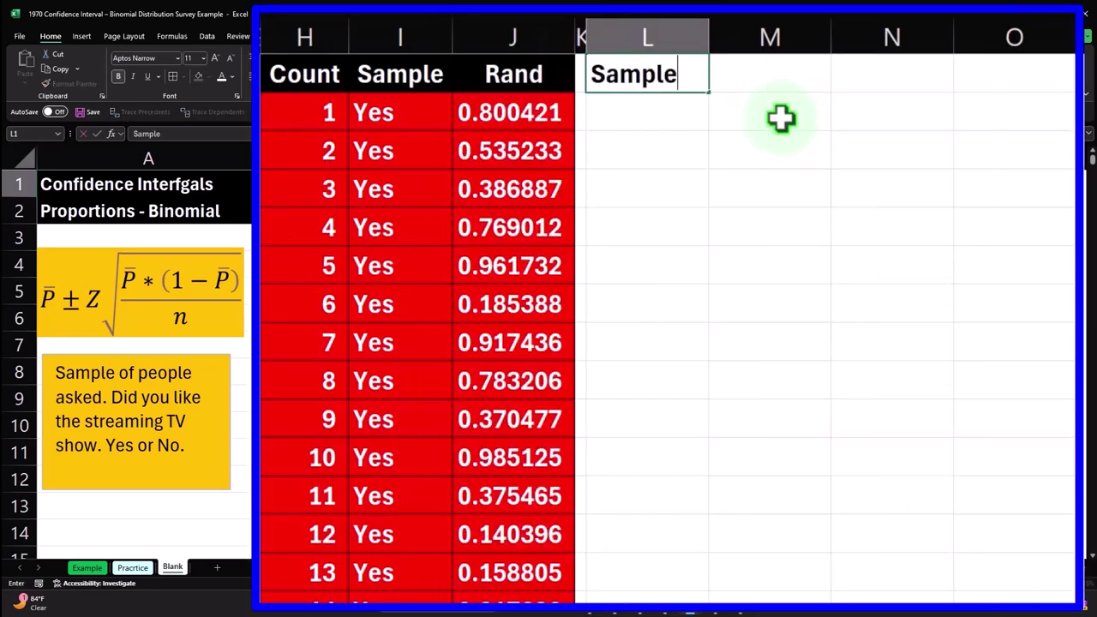
key(Return)
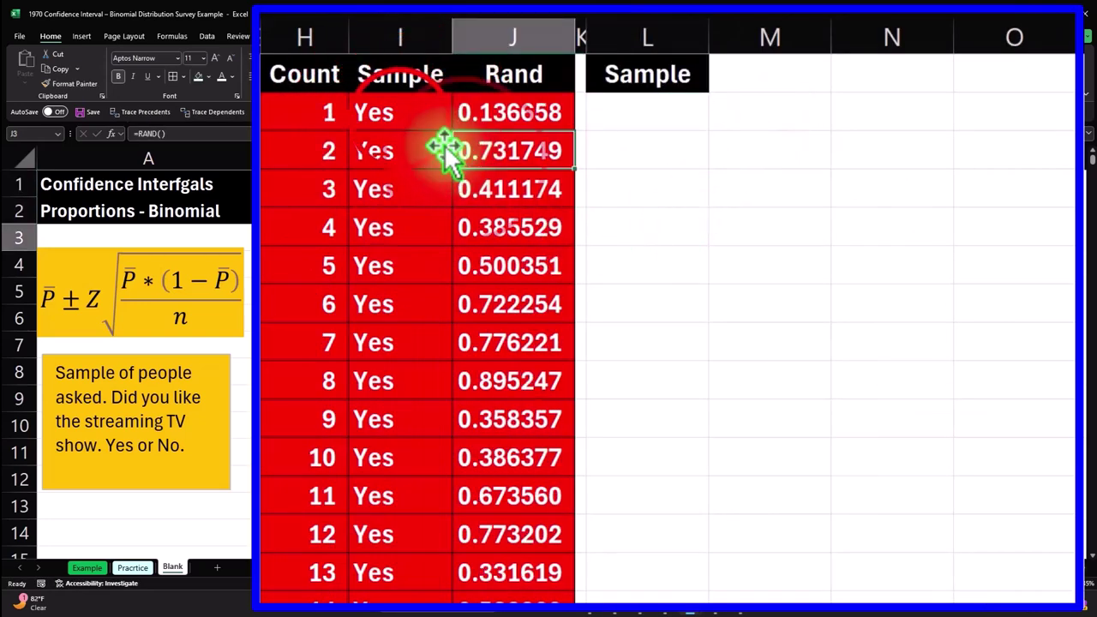
click(401, 117)
drag(400, 117, 392, 399)
- Start an INDEX formula in L2 with the absolute Sample range $I$2:$I$5001 as its array
click(664, 111)
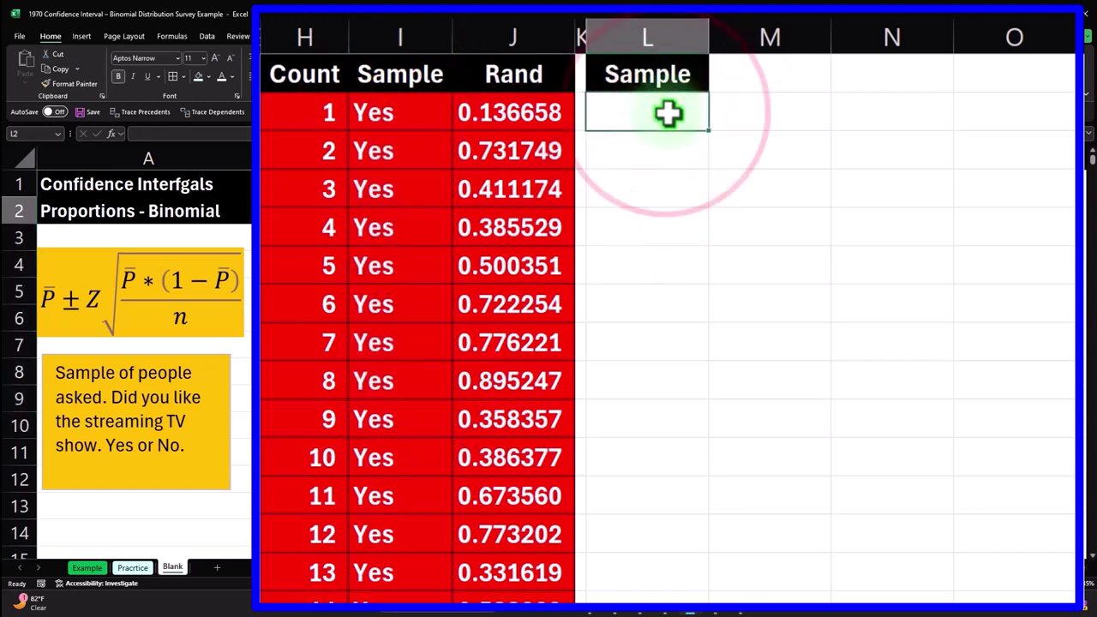
text(=in)
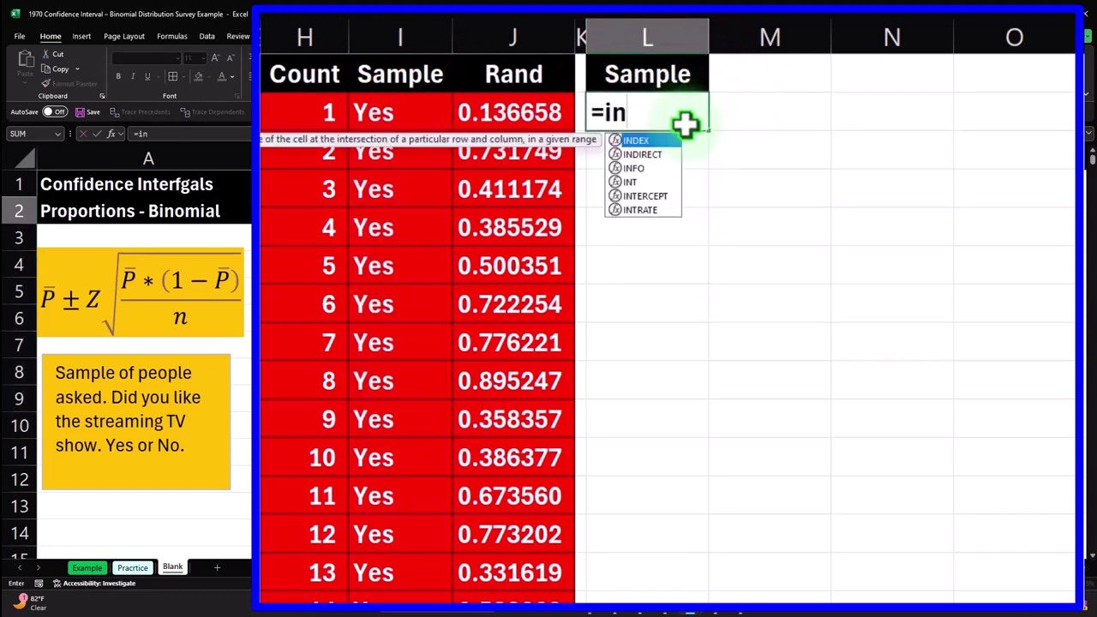
key(Tab)
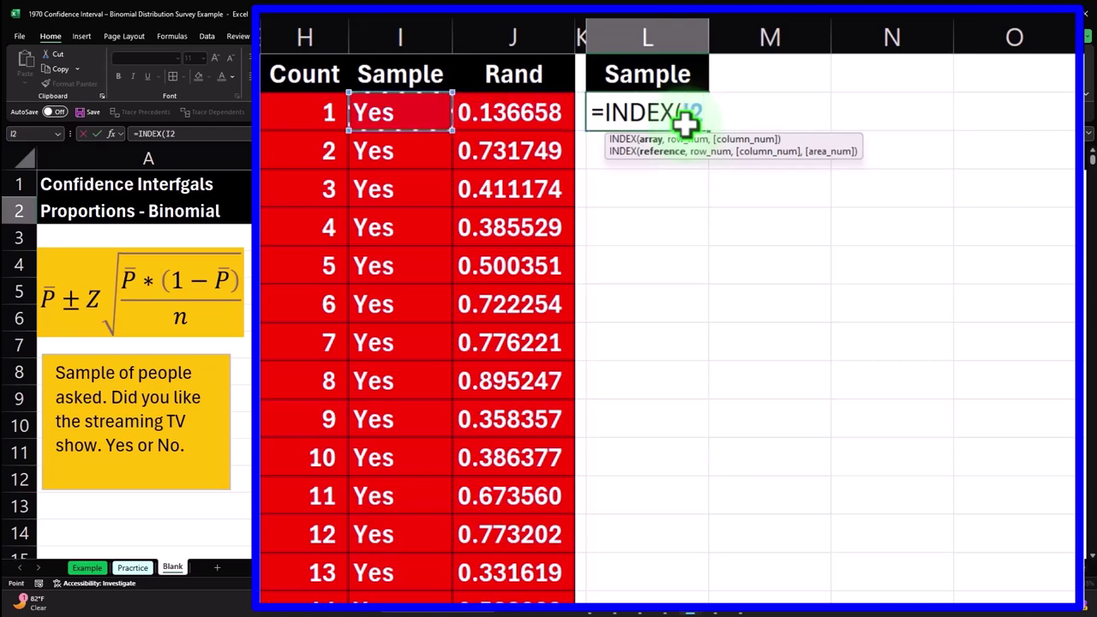
key(ctrl+shift+Down)
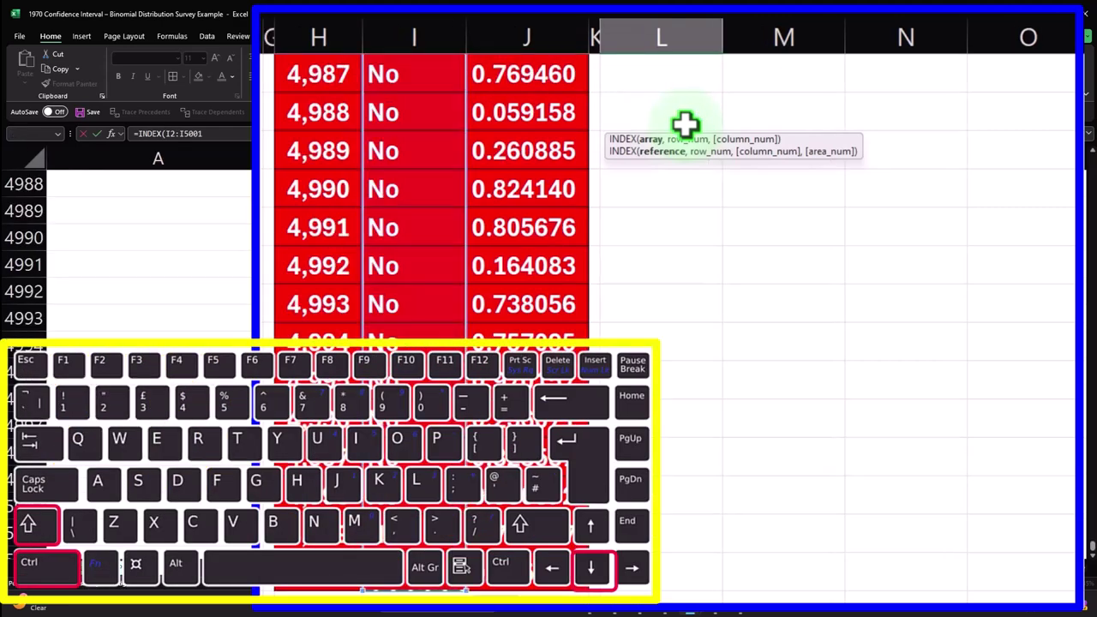
key(ctrl+BackSpace)
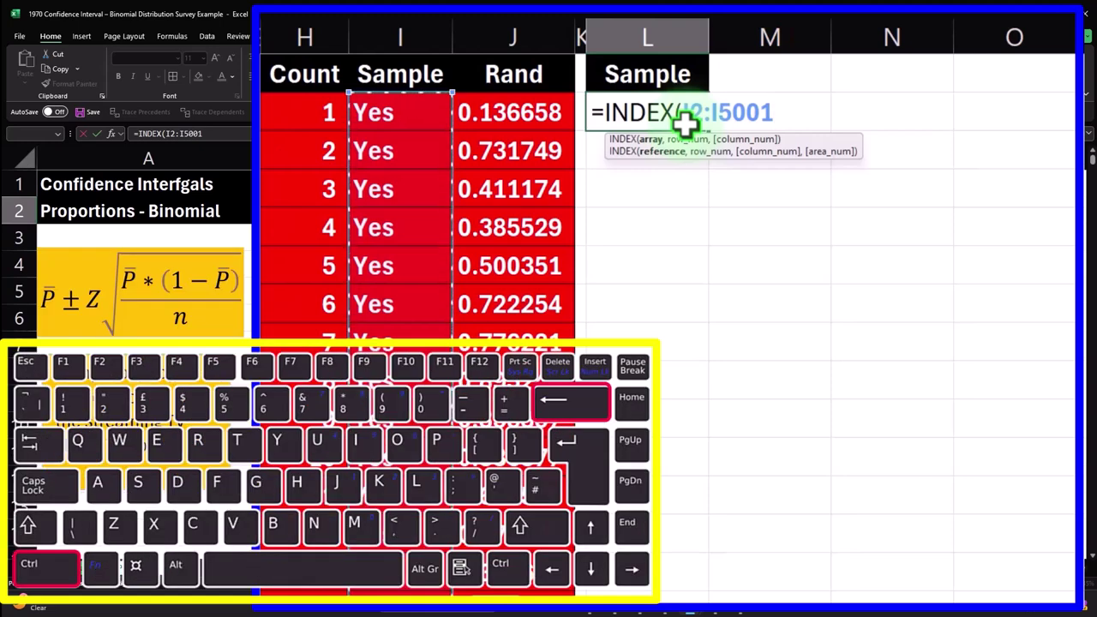
key(F4)
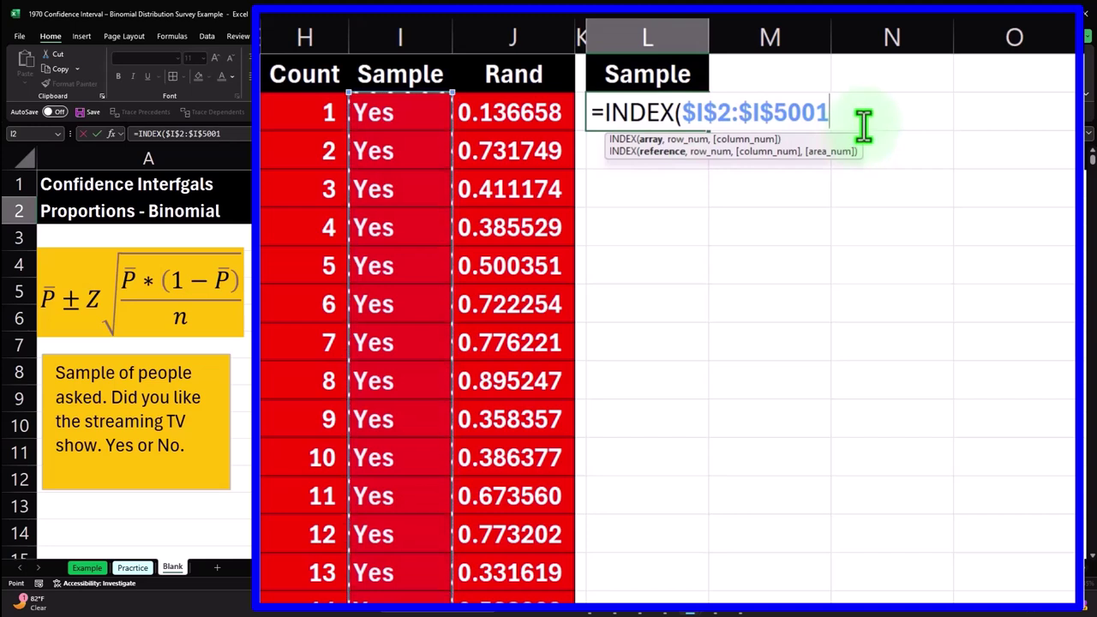
- Complete the L2 INDEX formula with RANDBETWEEN(1,5000) as the row number
text(,)
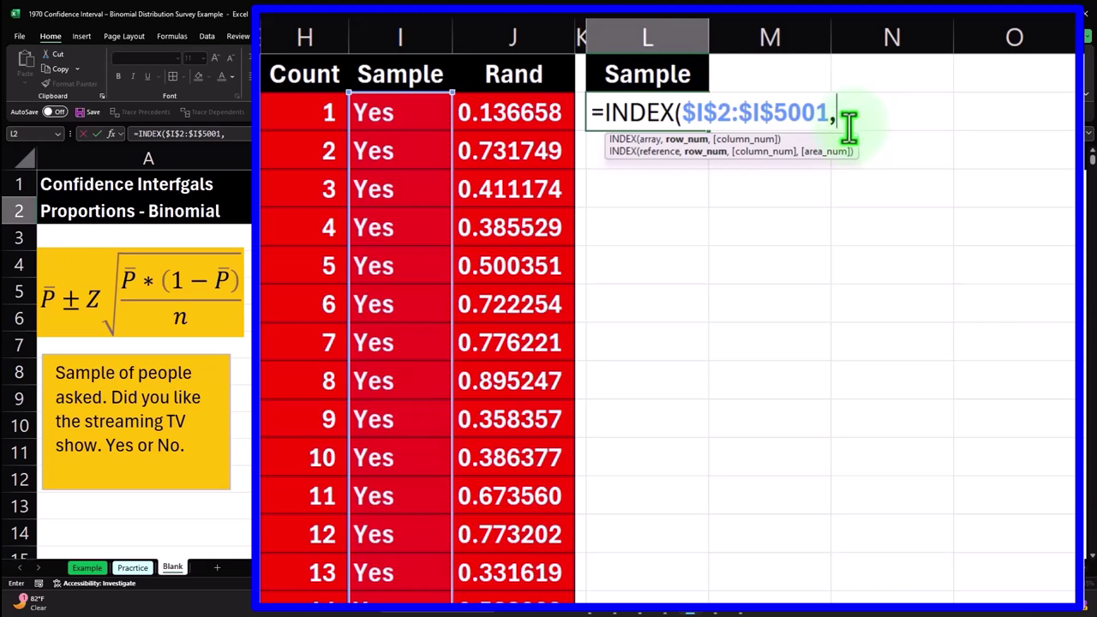
text(rand)
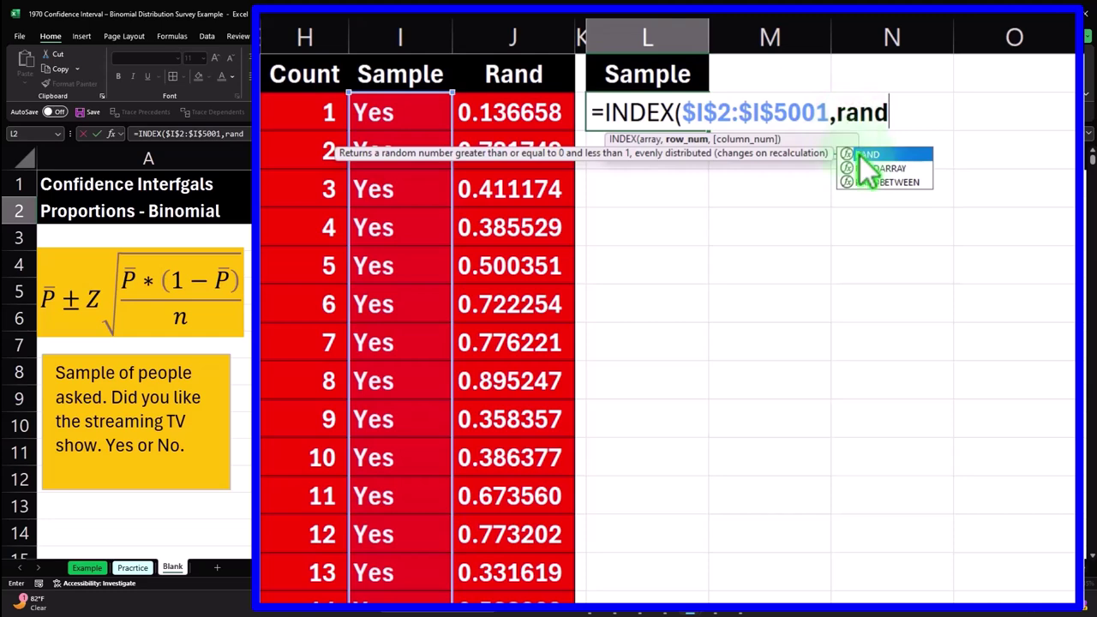
double_click(880, 183)
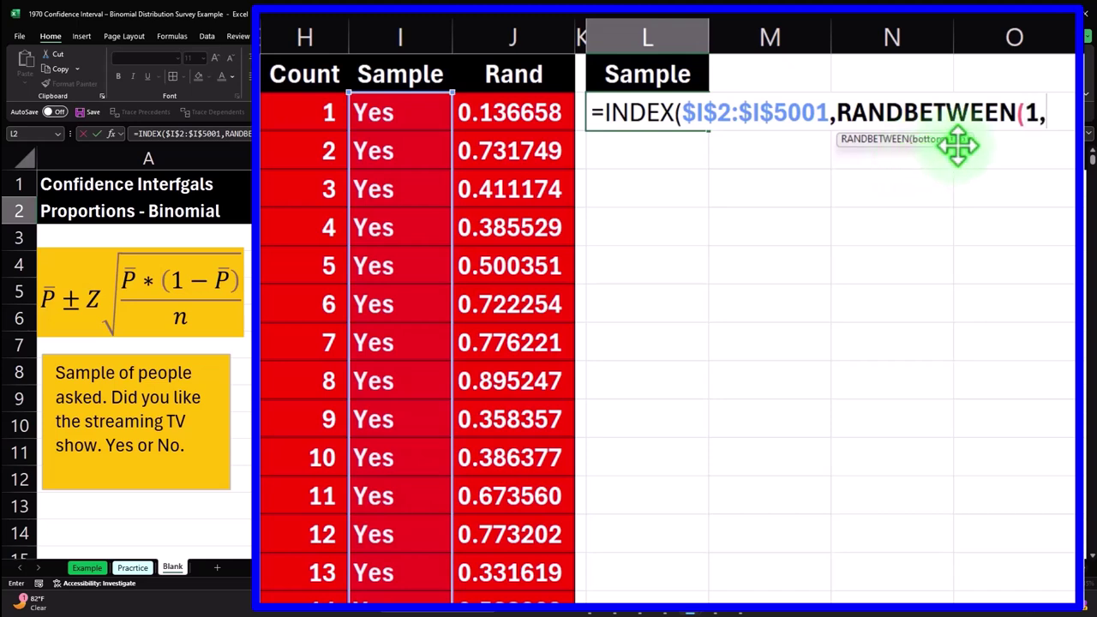
text(1,5000)
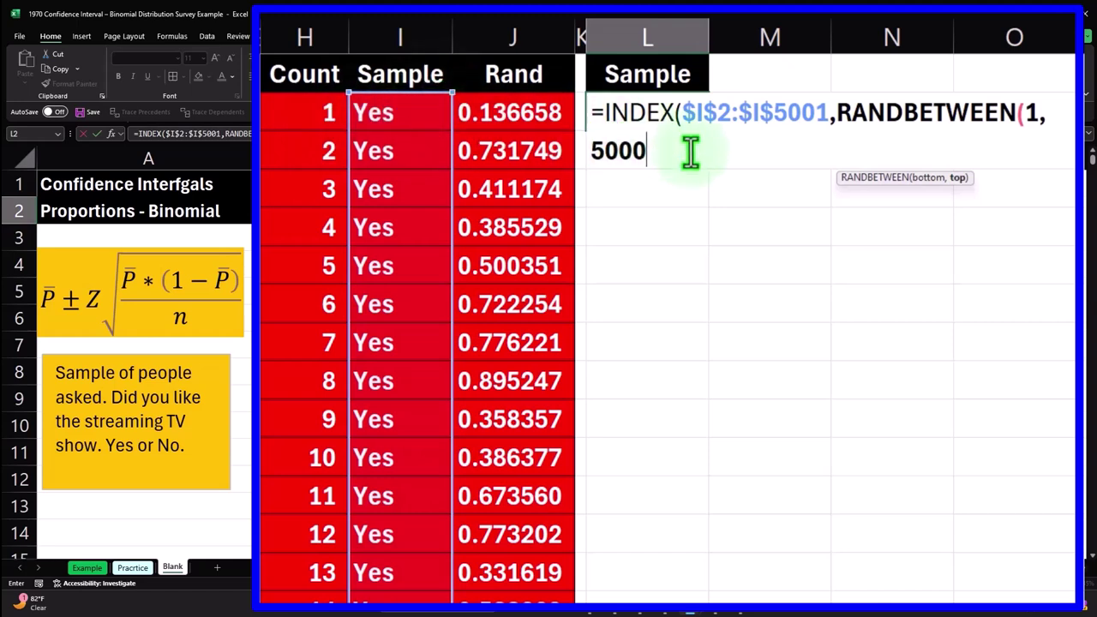
text())
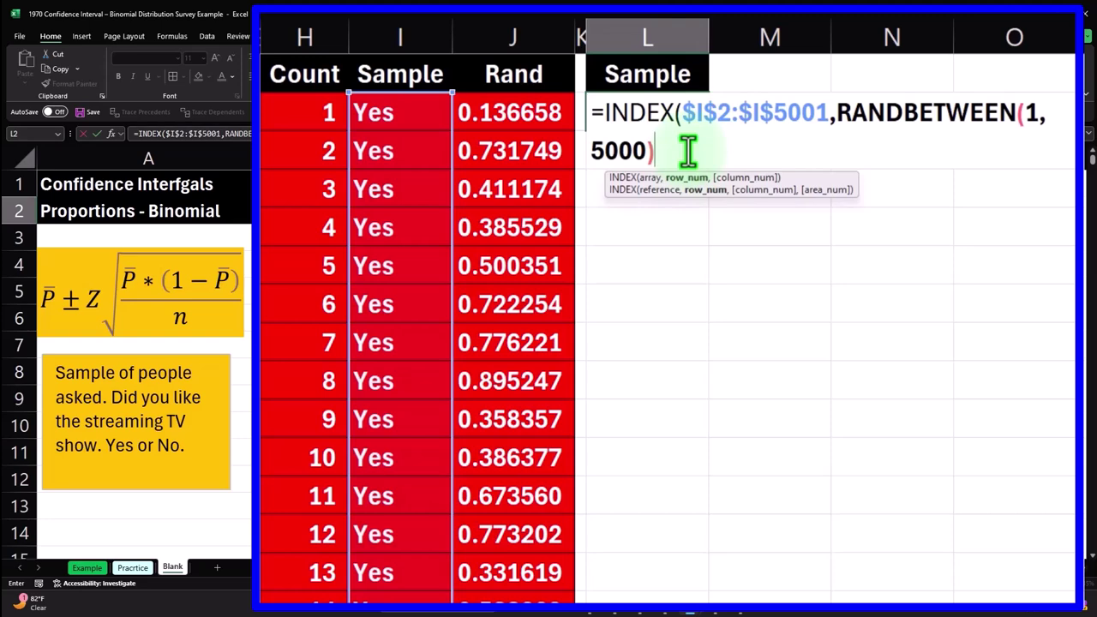
key(Return)
key(Return)
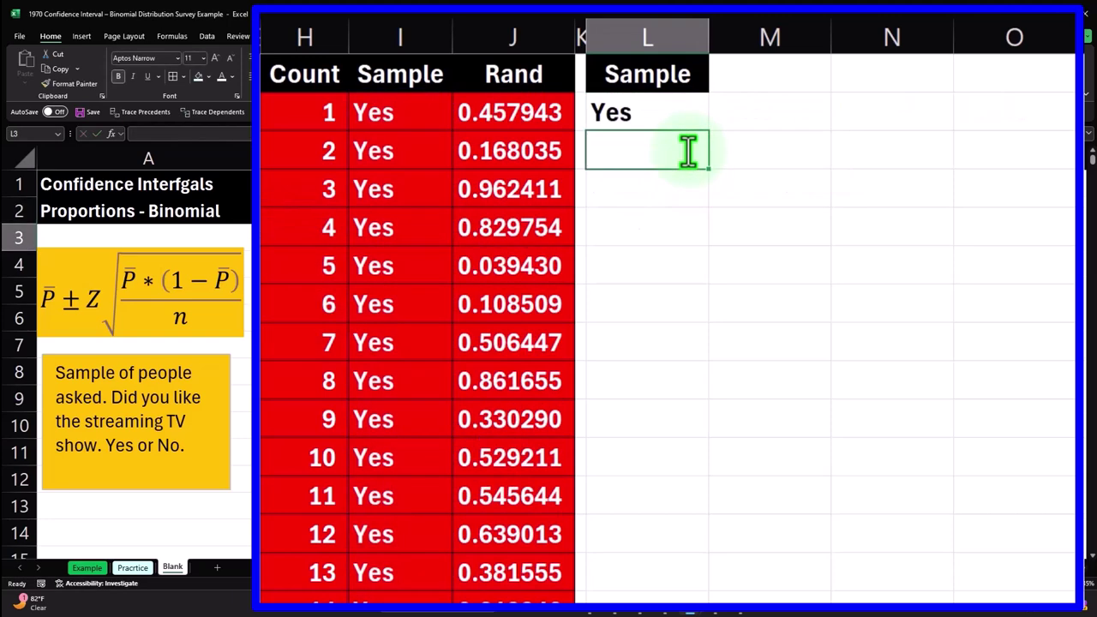
click(691, 120)
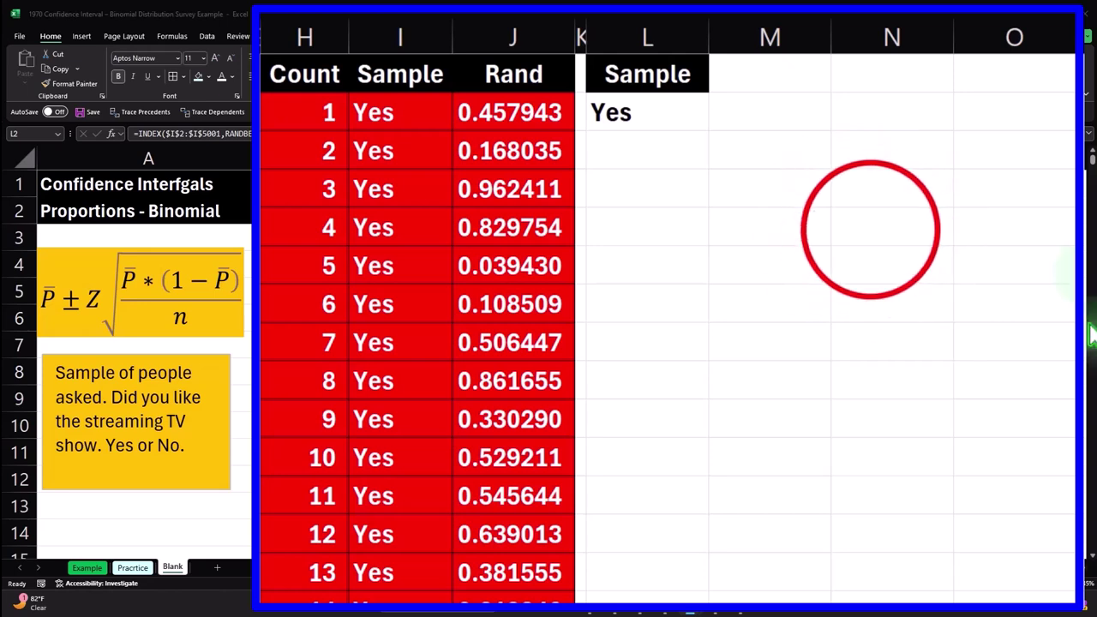
- Insert a column before the new Sample column and enter the header Count in L1
click(651, 34)
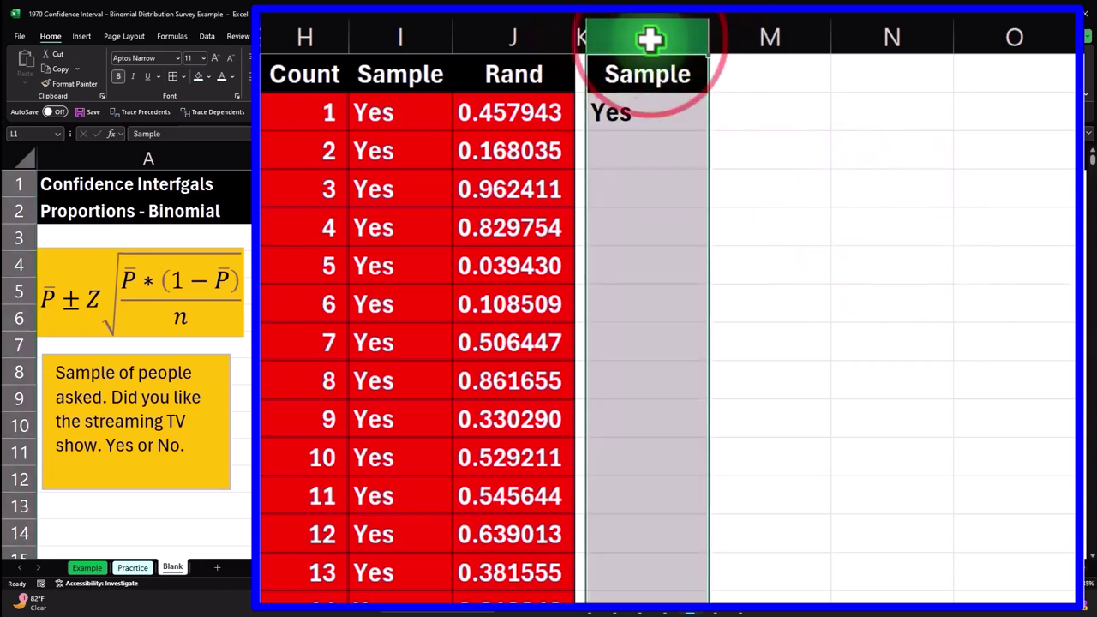
drag(699, 79, 725, 79)
click(691, 71)
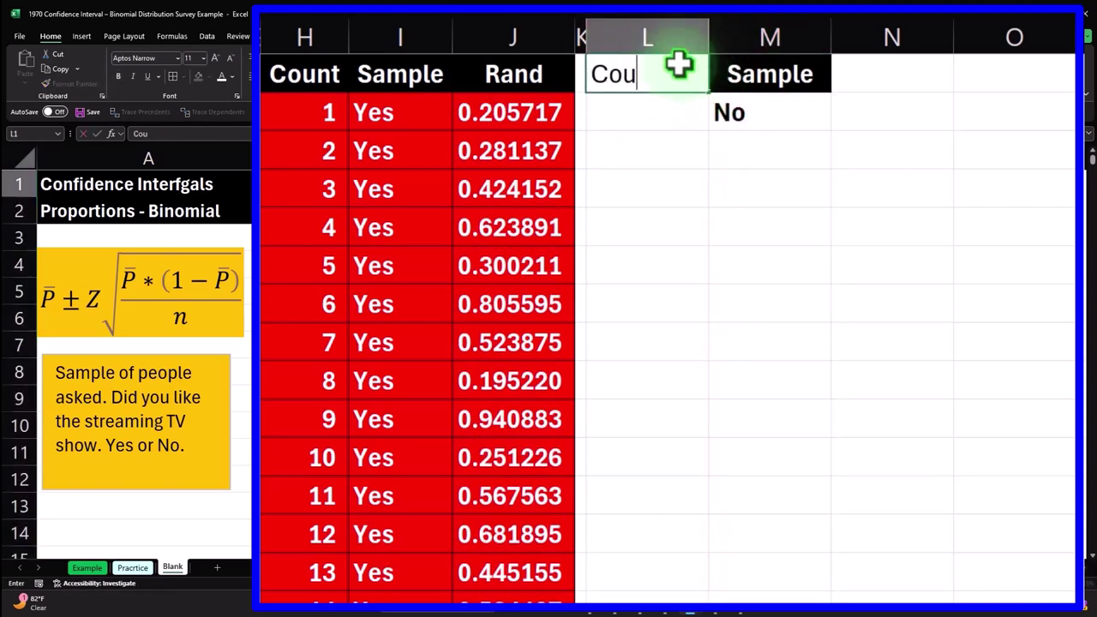
key(Return)
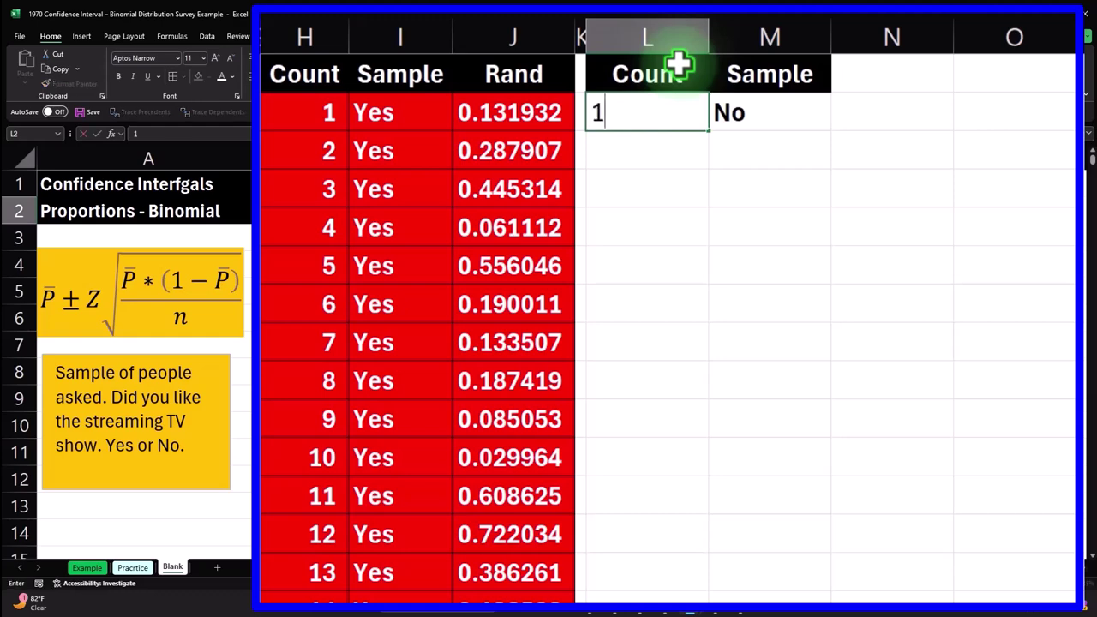
- Number the Count column from 1 to 1000 in L2:L1001 as a filled series and make the numbers bold
text(1)
key(Return)
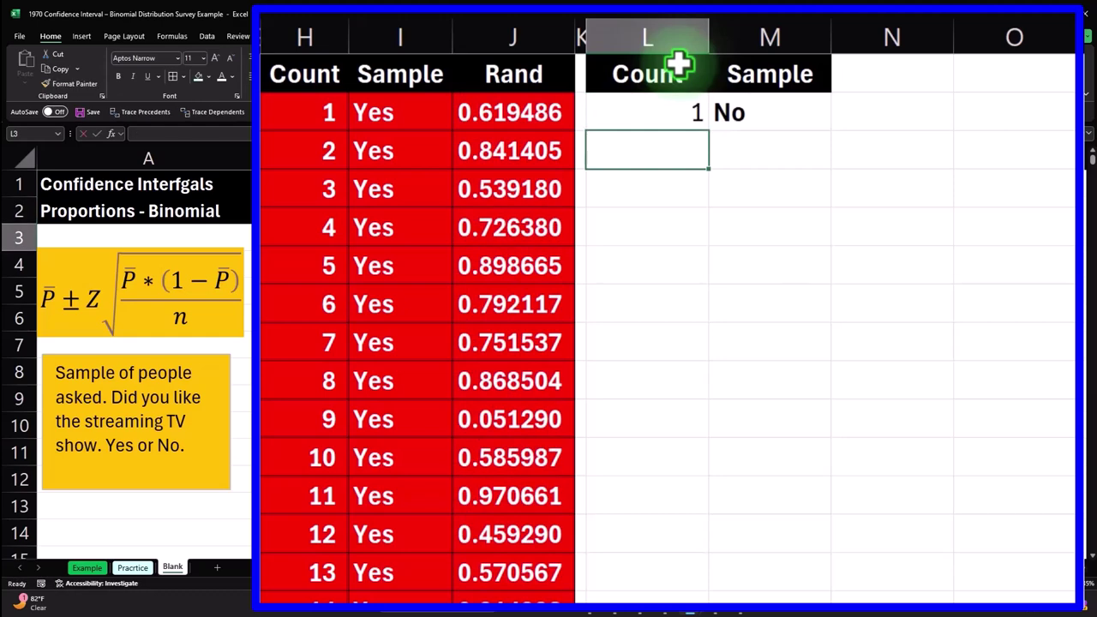
text(2)
key(Return)
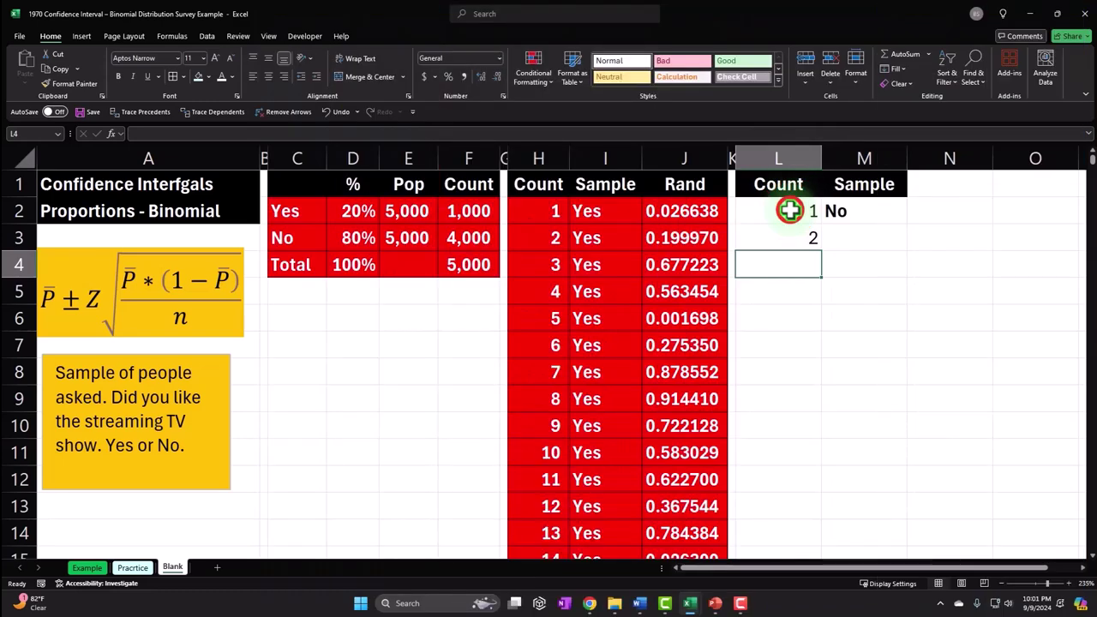
drag(662, 112, 662, 152)
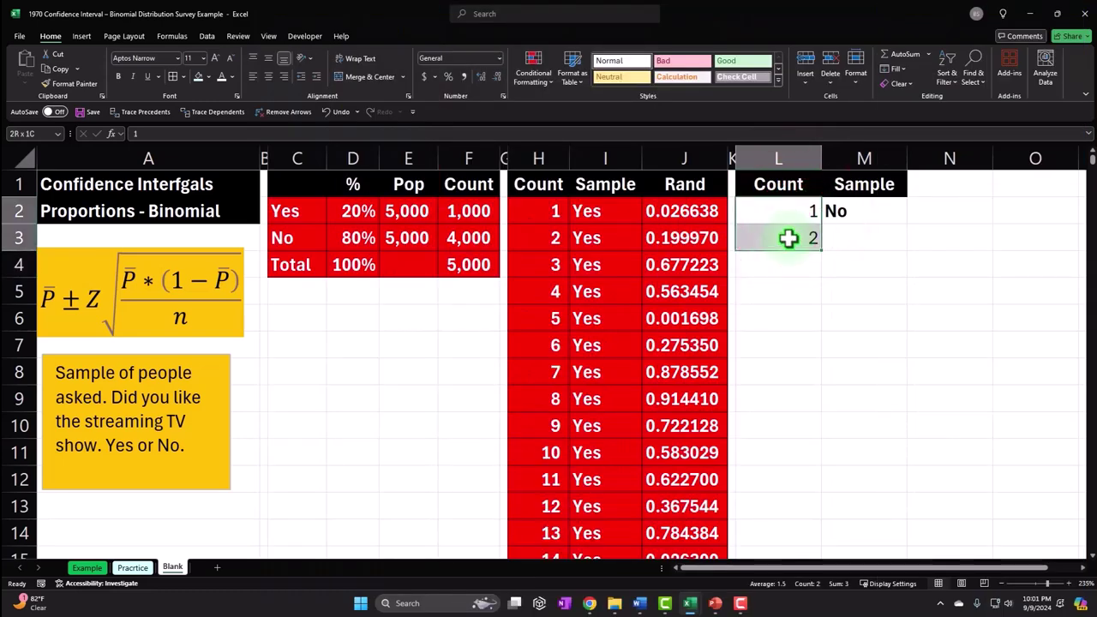
drag(830, 260, 885, 569)
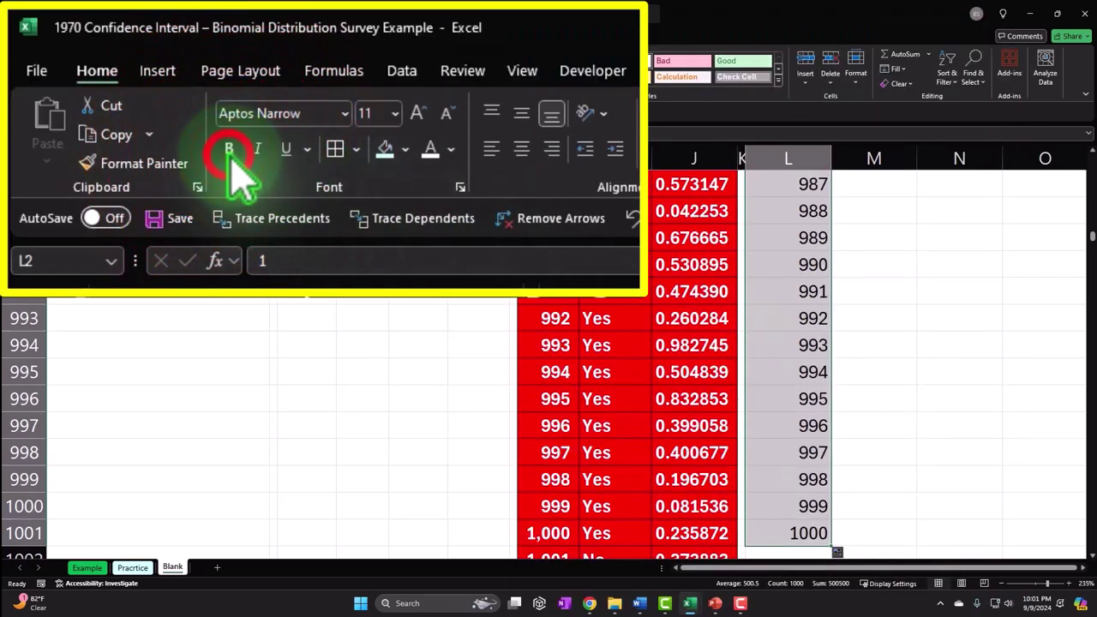
key(ctrl+BackSpace)
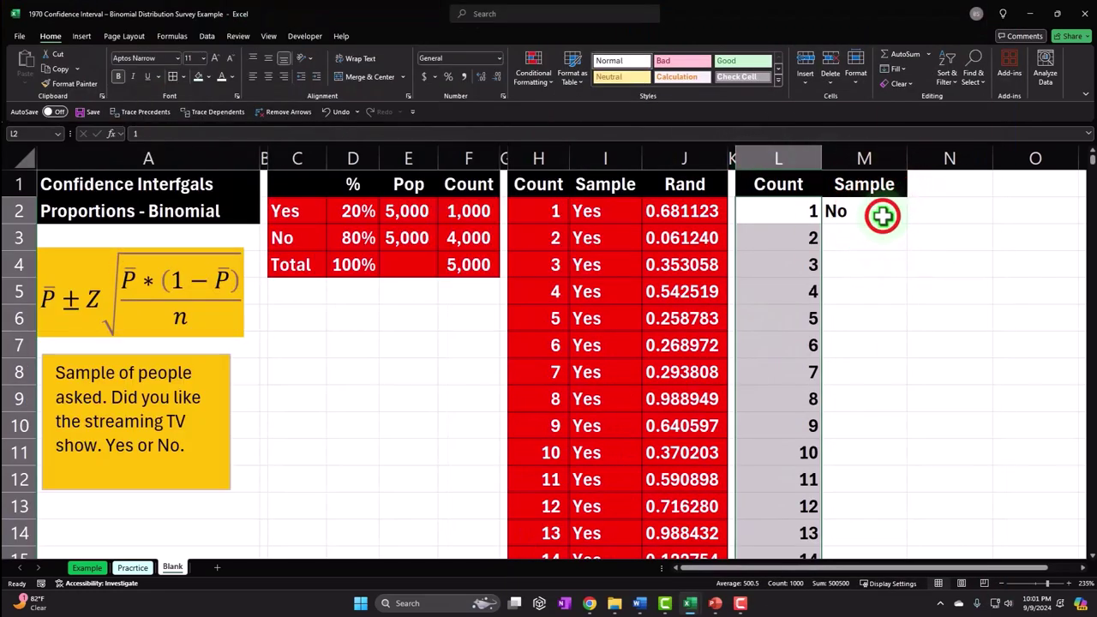
- Fill the M2 INDEX formula down the Sample column alongside all the Count numbers
click(904, 211)
drag(821, 152, 821, 151)
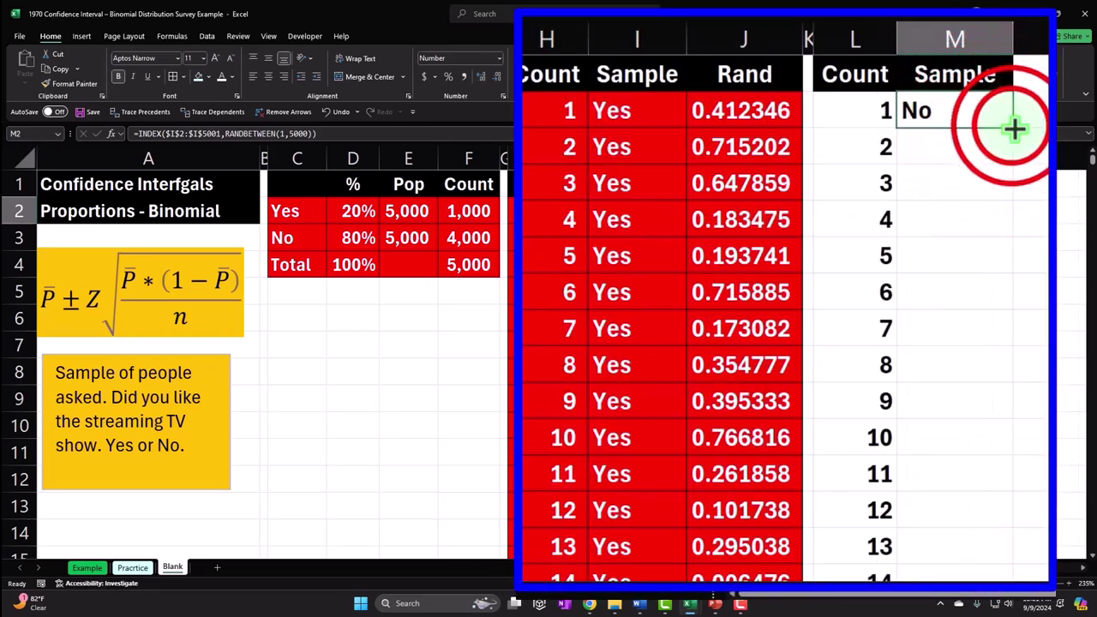
double_click(1014, 128)
click(953, 155)
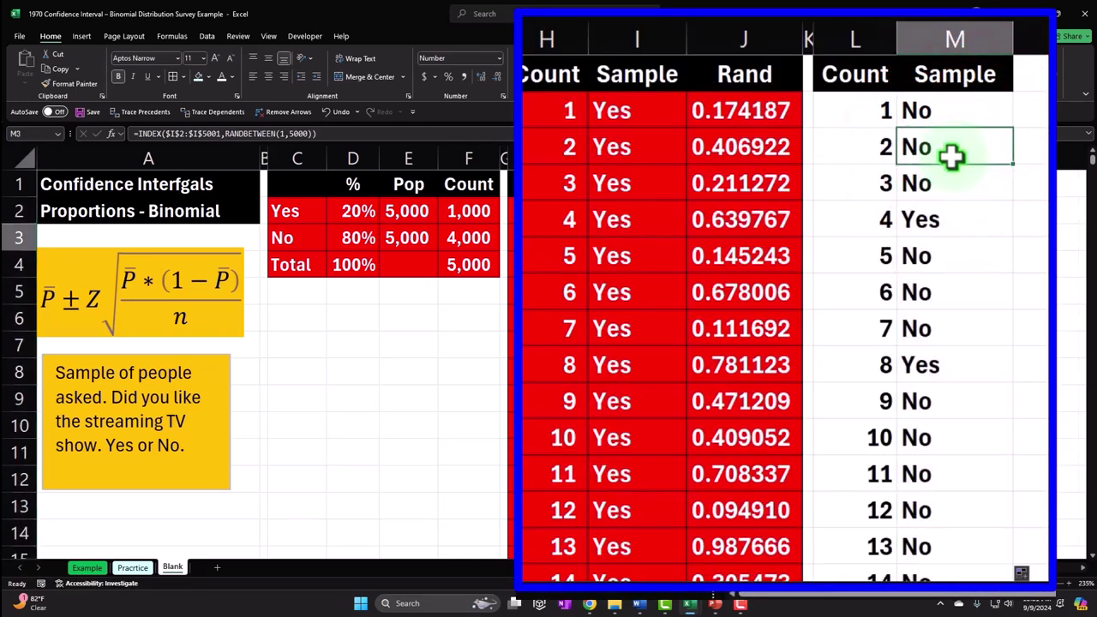
- Open the cell formatting settings for the Count and Sample data in L2:M1001
key(ctrl+shift+Down)
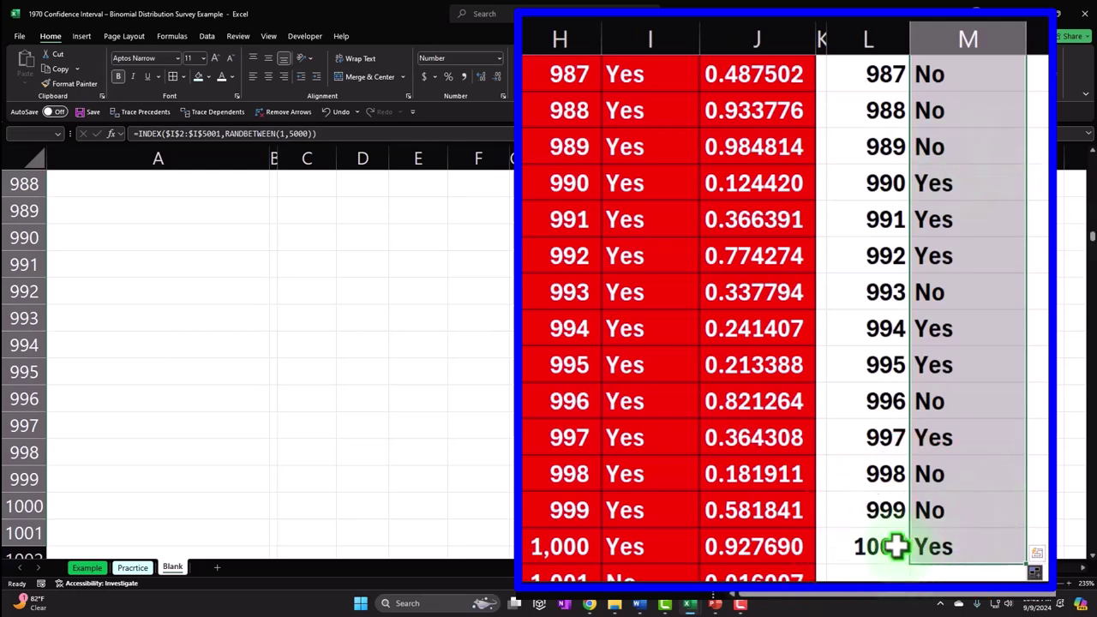
click(857, 547)
key(ctrl+shift+Up)
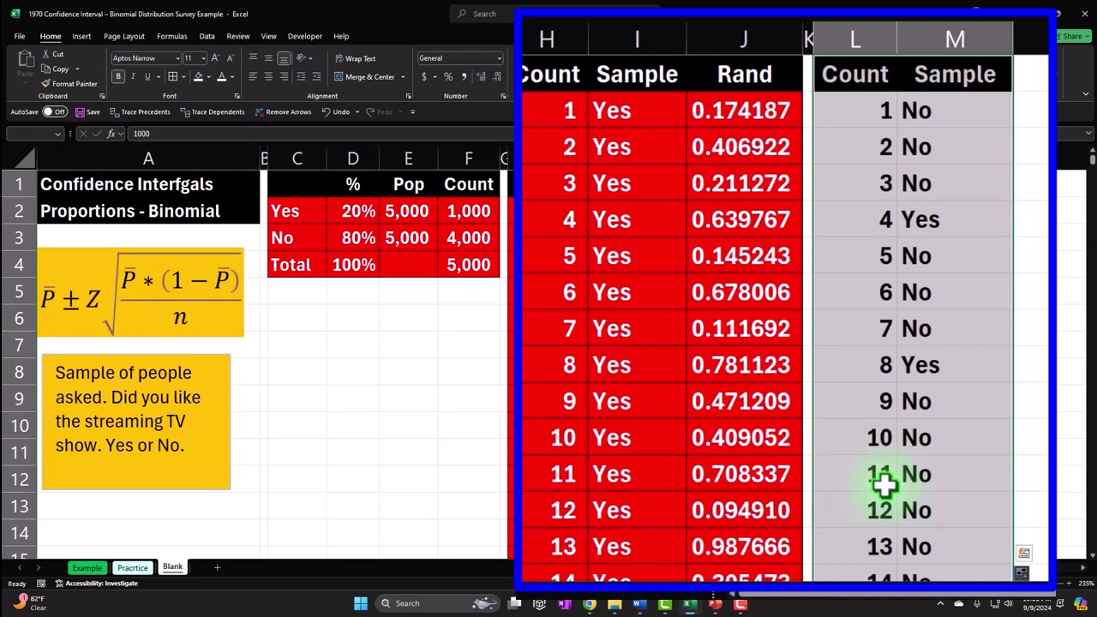
key(shift+Down)
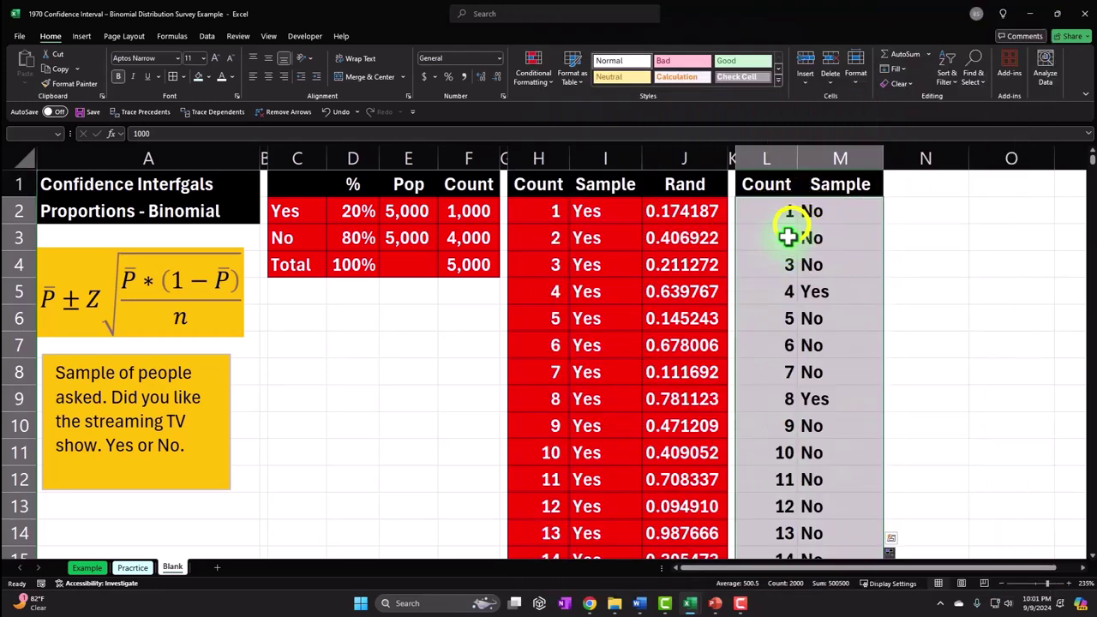
right_click(784, 224)
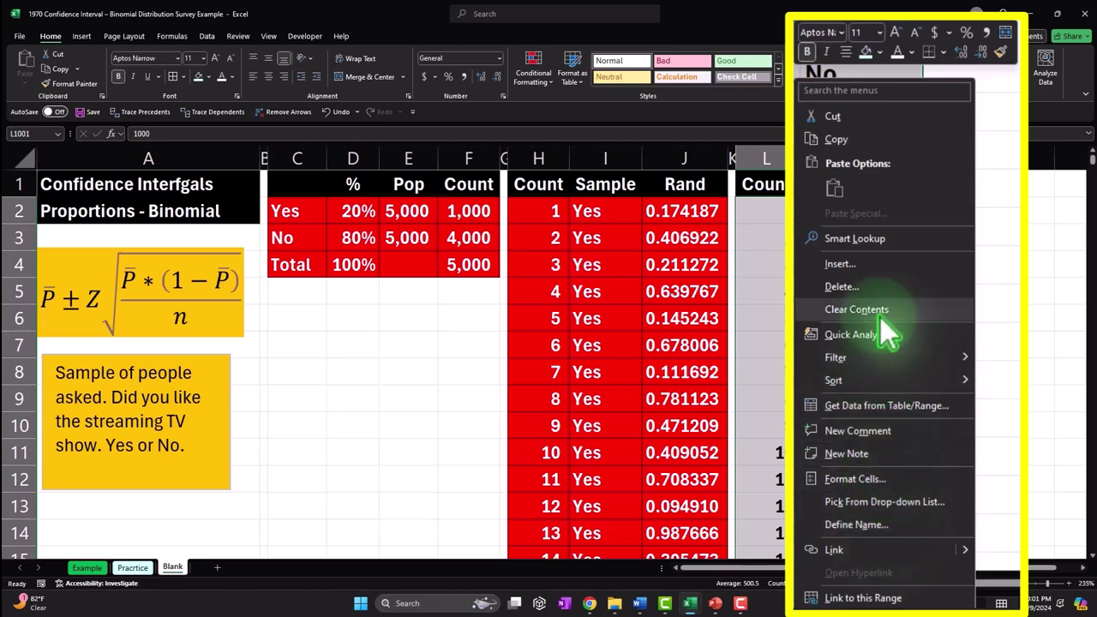
click(897, 479)
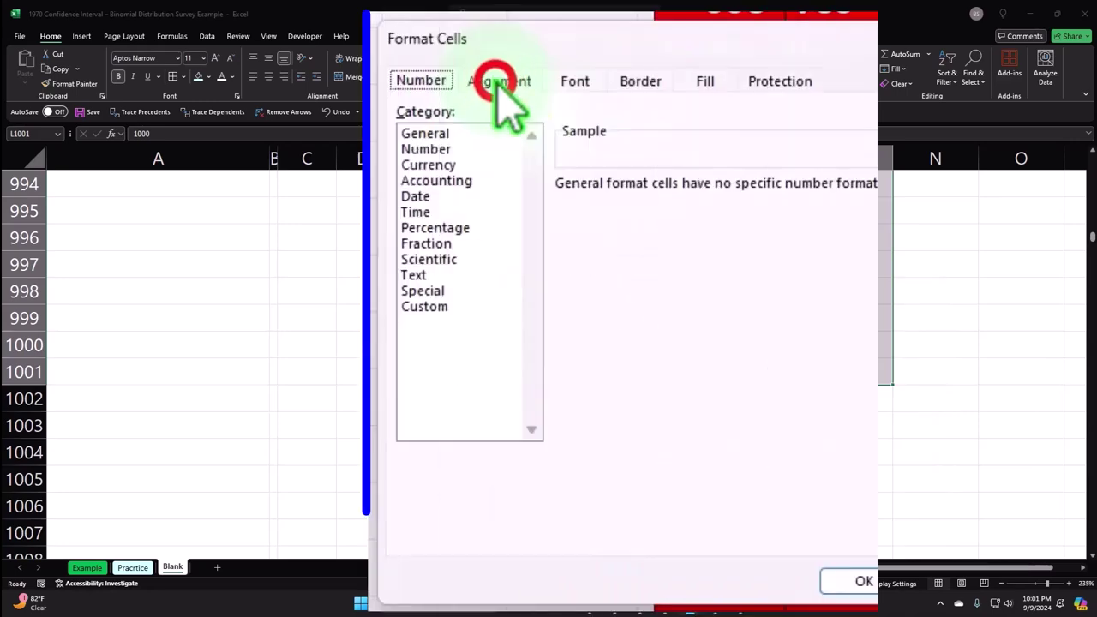
- Apply the Currency format with no symbol, zero decimal places and negatives shown red in parentheses
click(748, 327)
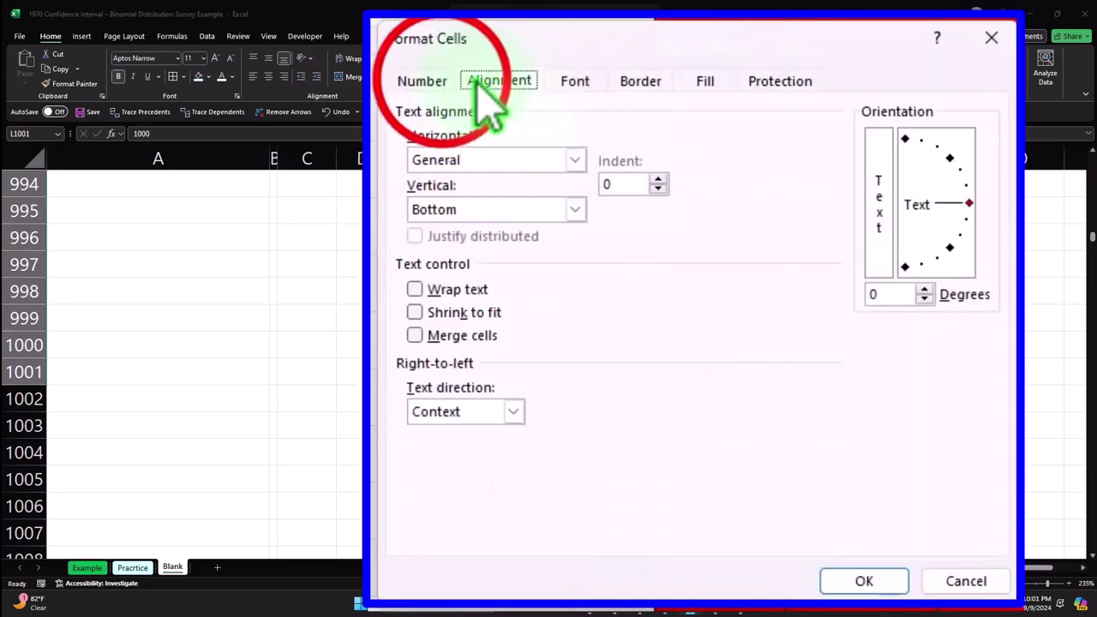
click(429, 82)
click(437, 180)
click(686, 216)
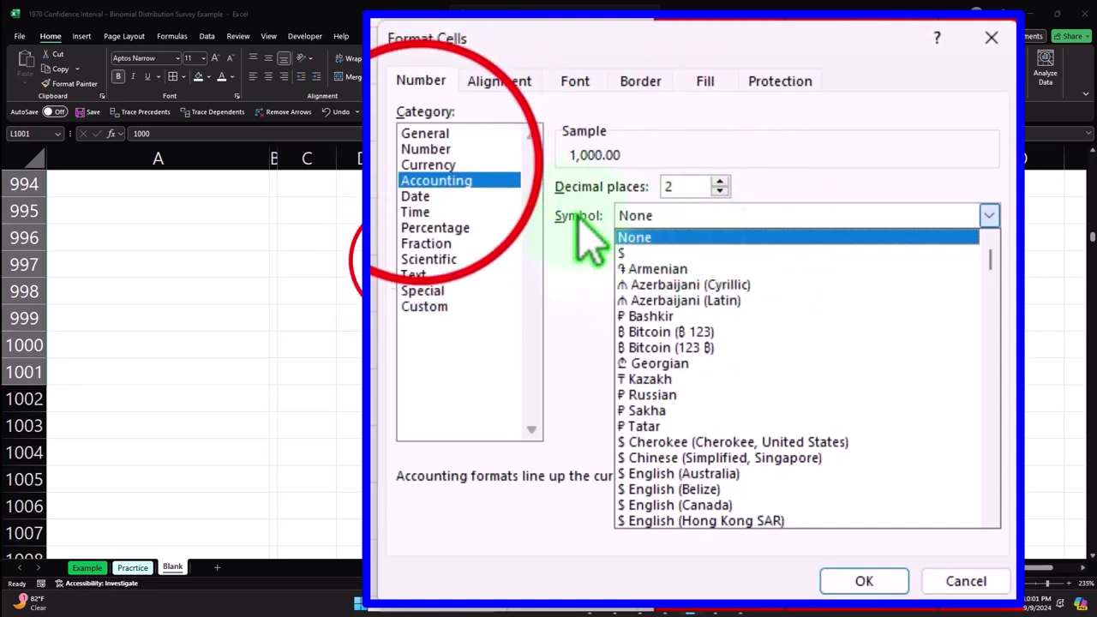
click(429, 165)
click(635, 309)
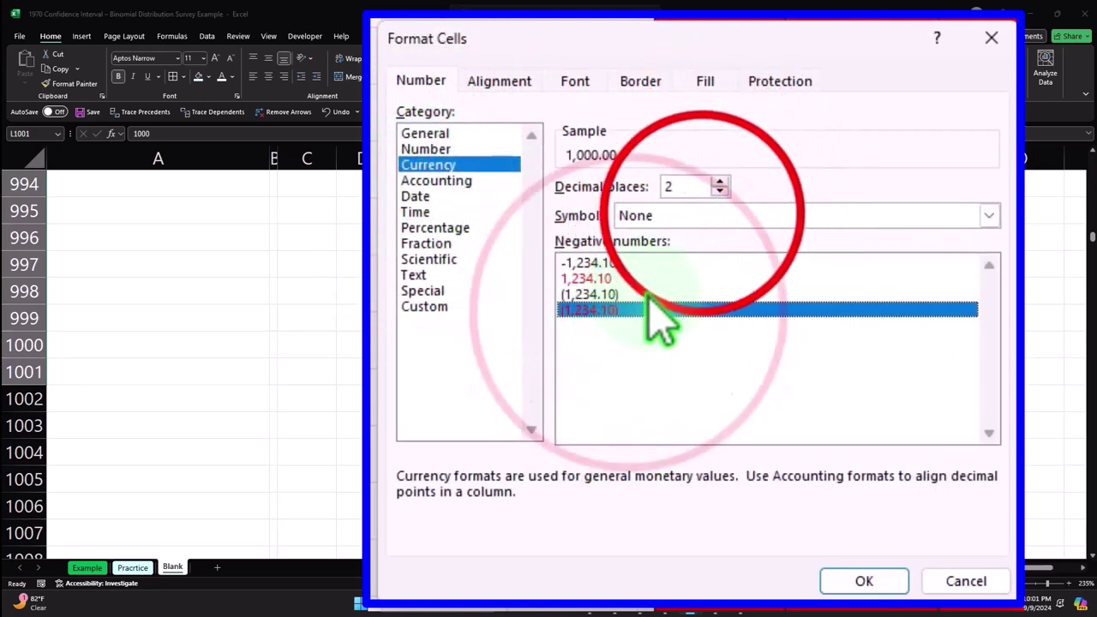
click(703, 215)
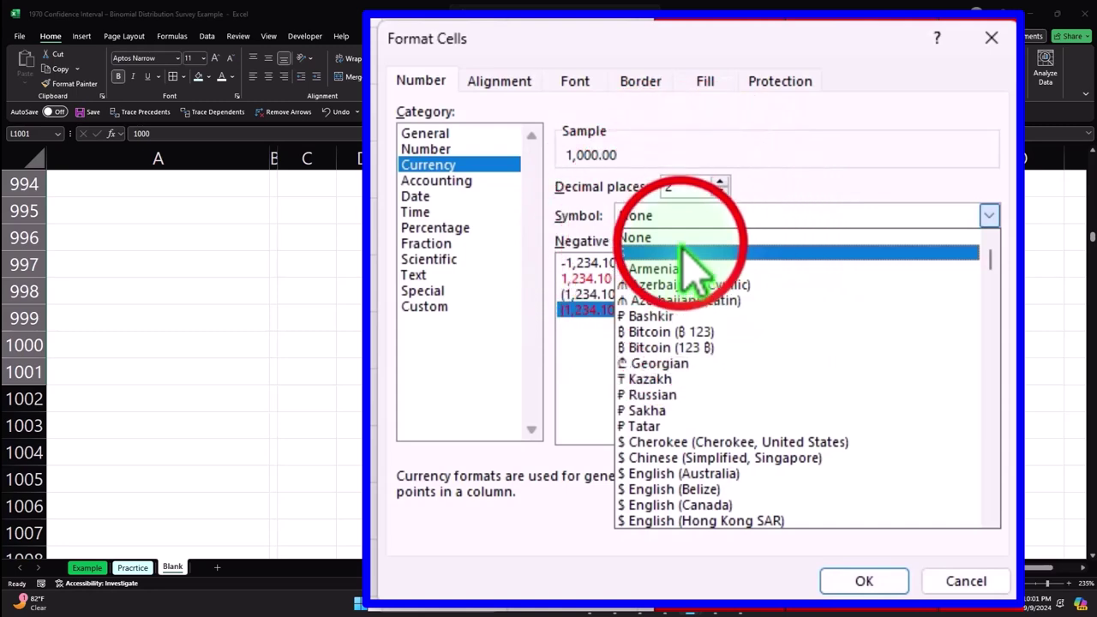
click(678, 238)
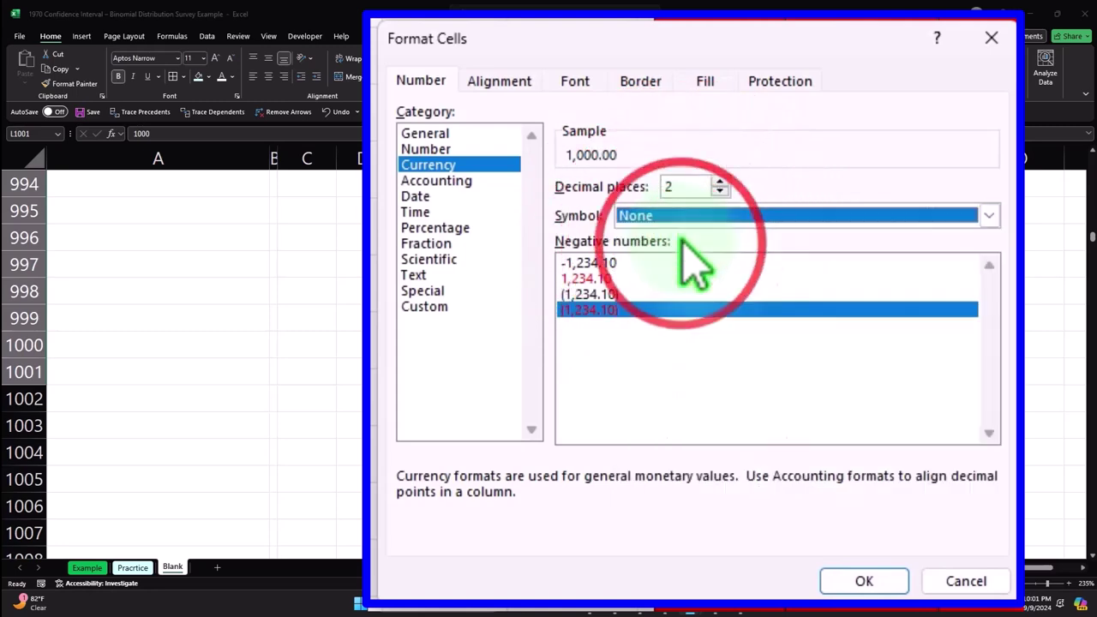
double_click(720, 190)
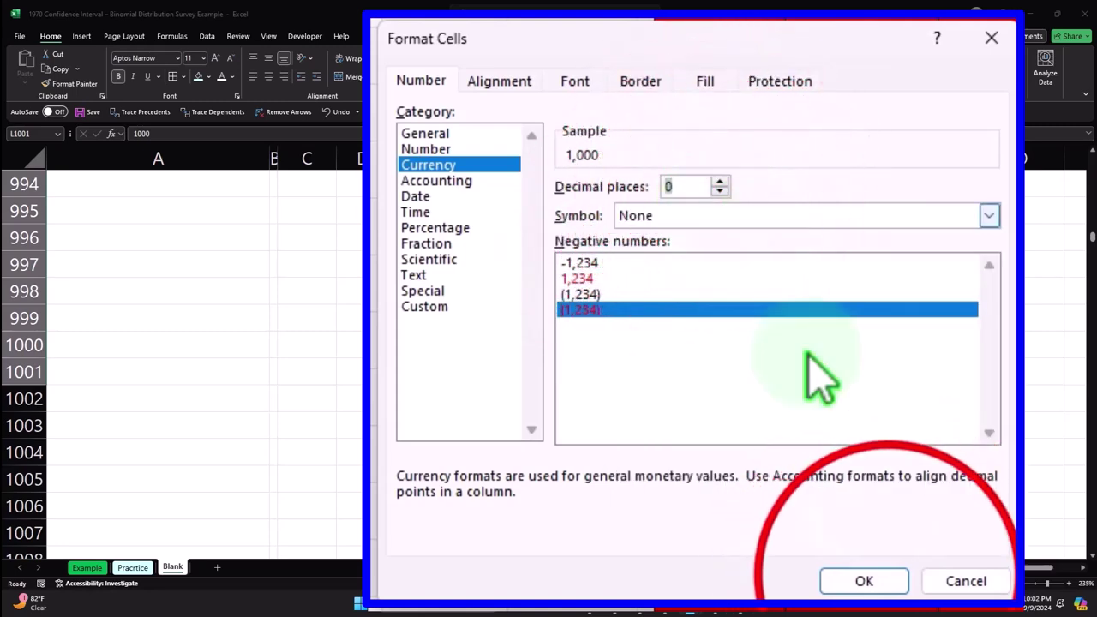
click(883, 581)
- Give the Count and Sample data in L2:M1001 a light blue fill and cell borders
click(374, 144)
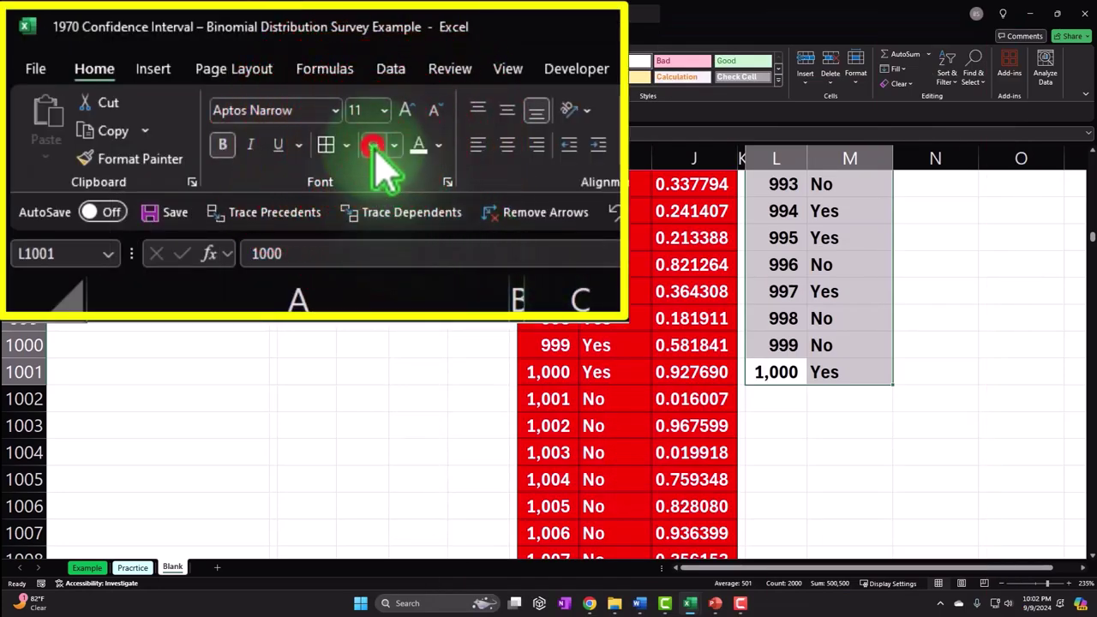
click(322, 148)
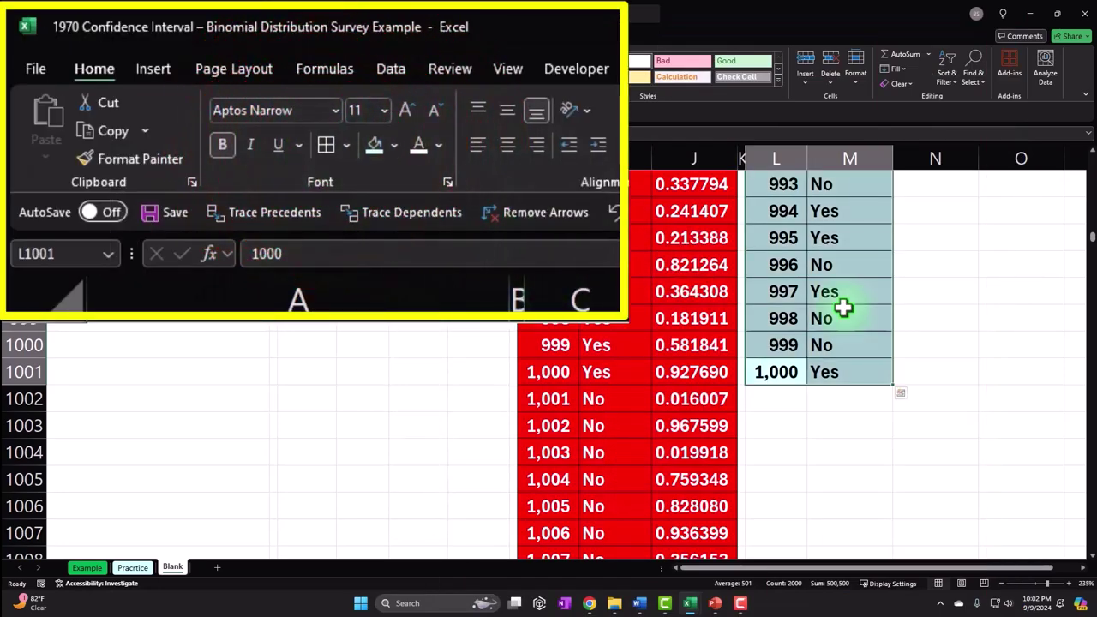
drag(1087, 236, 943, 233)
click(943, 232)
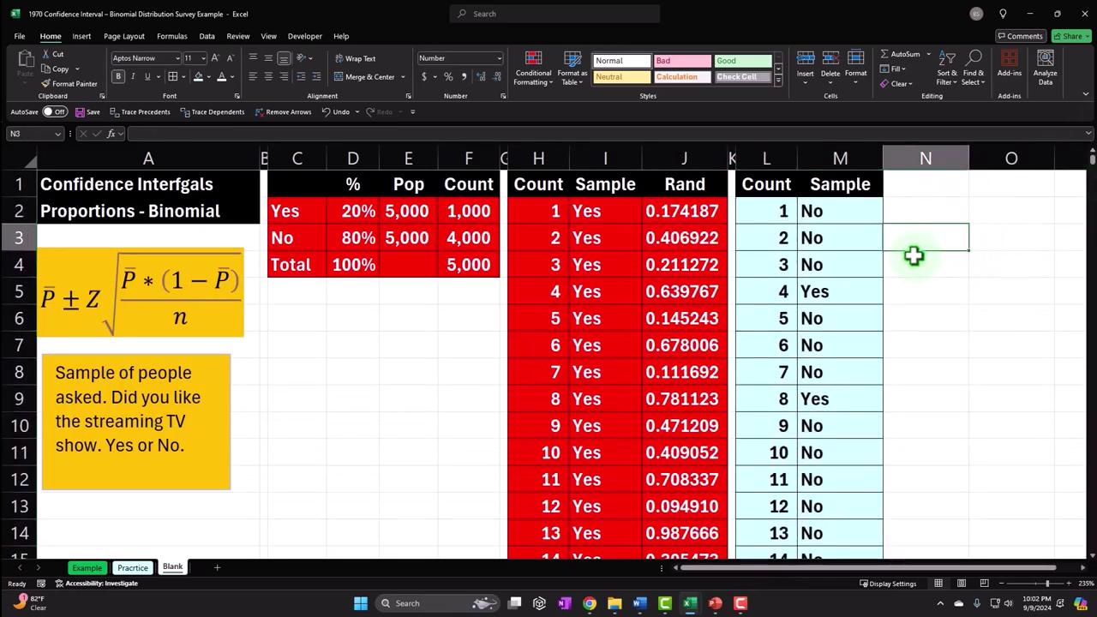
- Copy the formatting and narrow width of spacer column K to column N
click(734, 146)
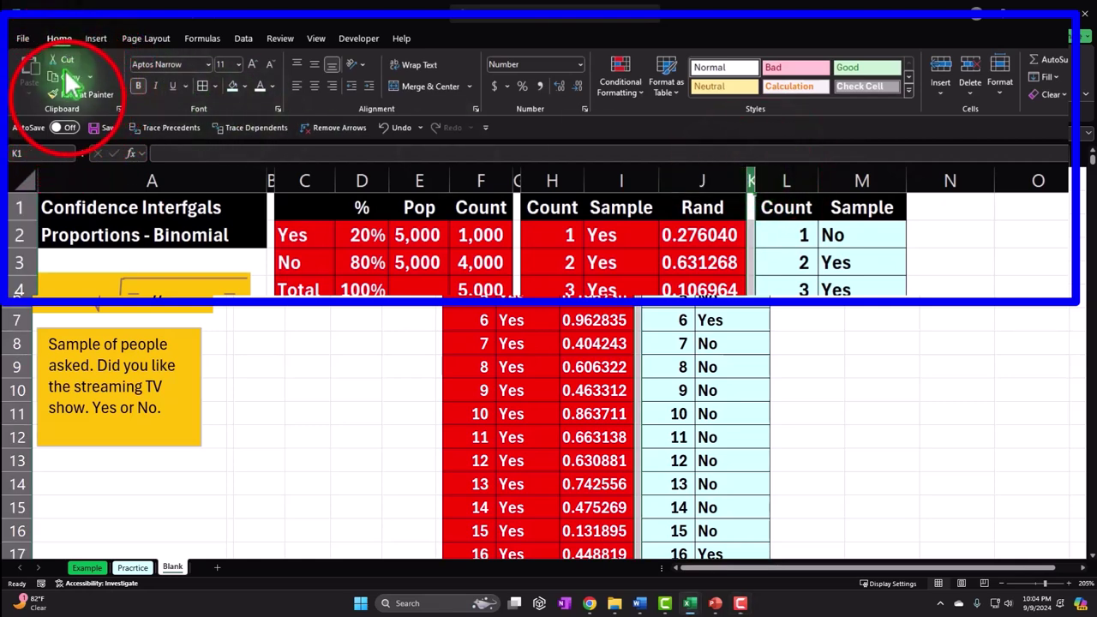
click(78, 94)
click(962, 182)
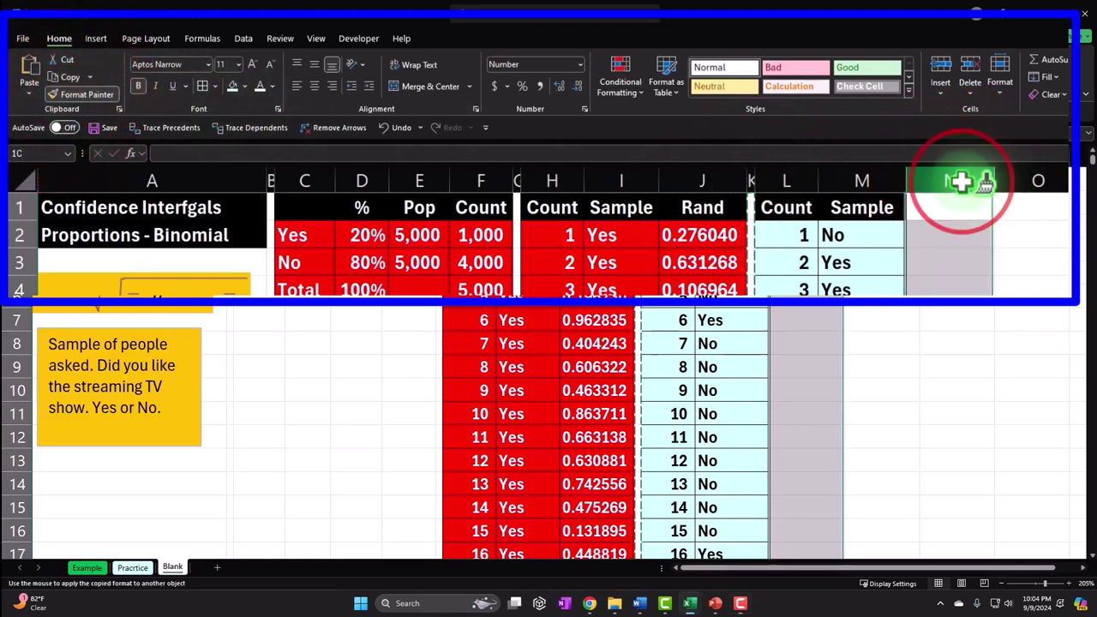
- Enter the label n=sample size in O1 and widen column O to fit it
click(827, 182)
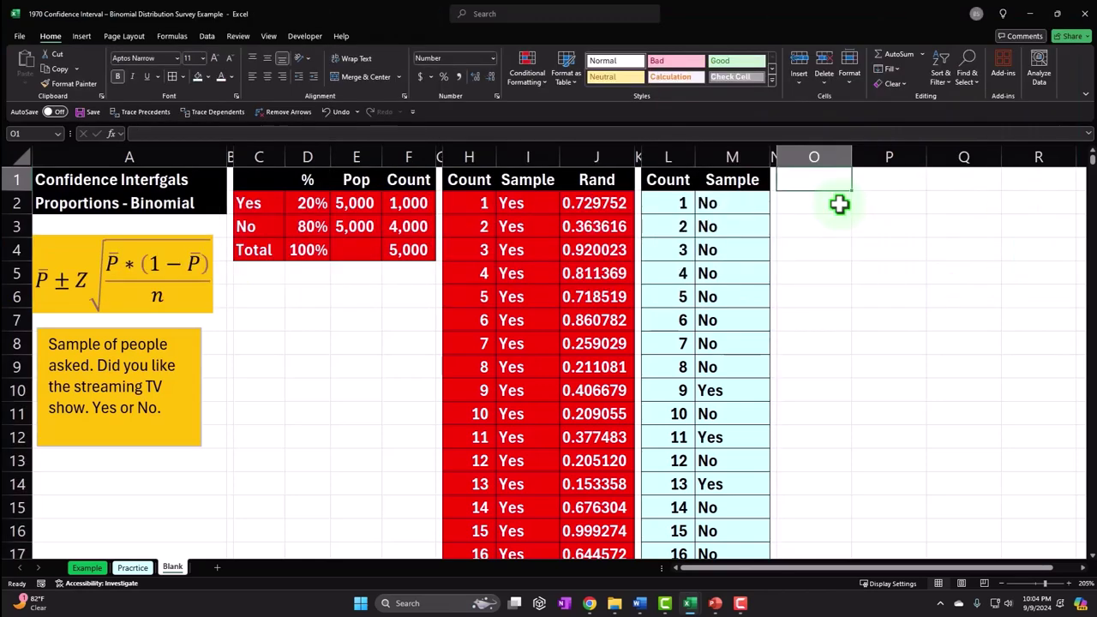
text(n=sample siz)
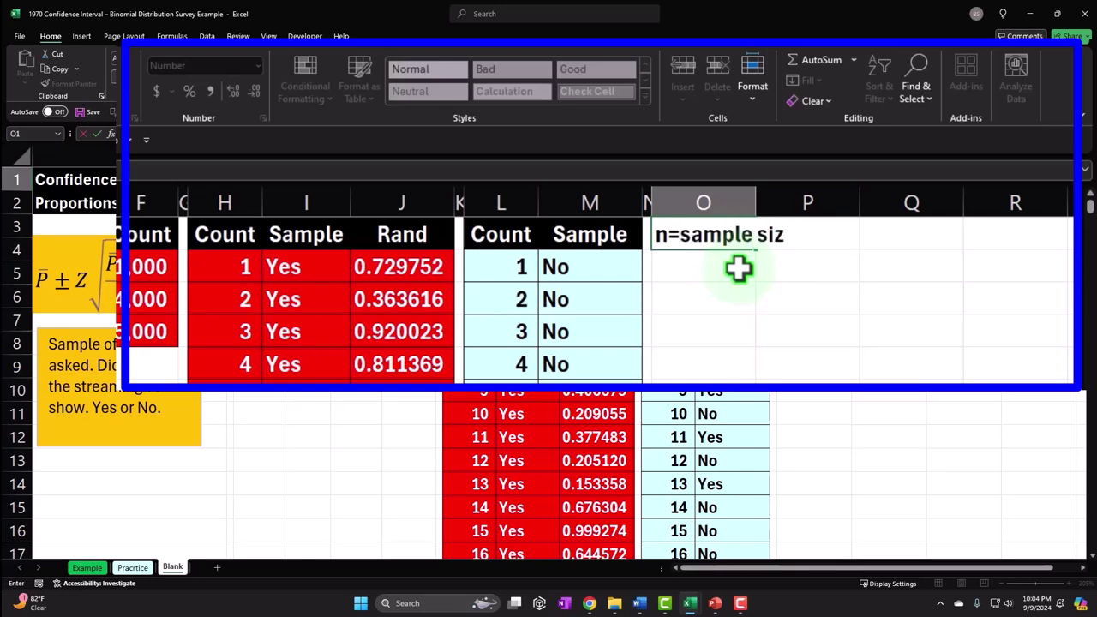
text(e)
key(Return)
drag(755, 196, 823, 187)
- Calculate the sample size in P1 with a COUNTA formula over the Sample results M2:M1001
click(873, 233)
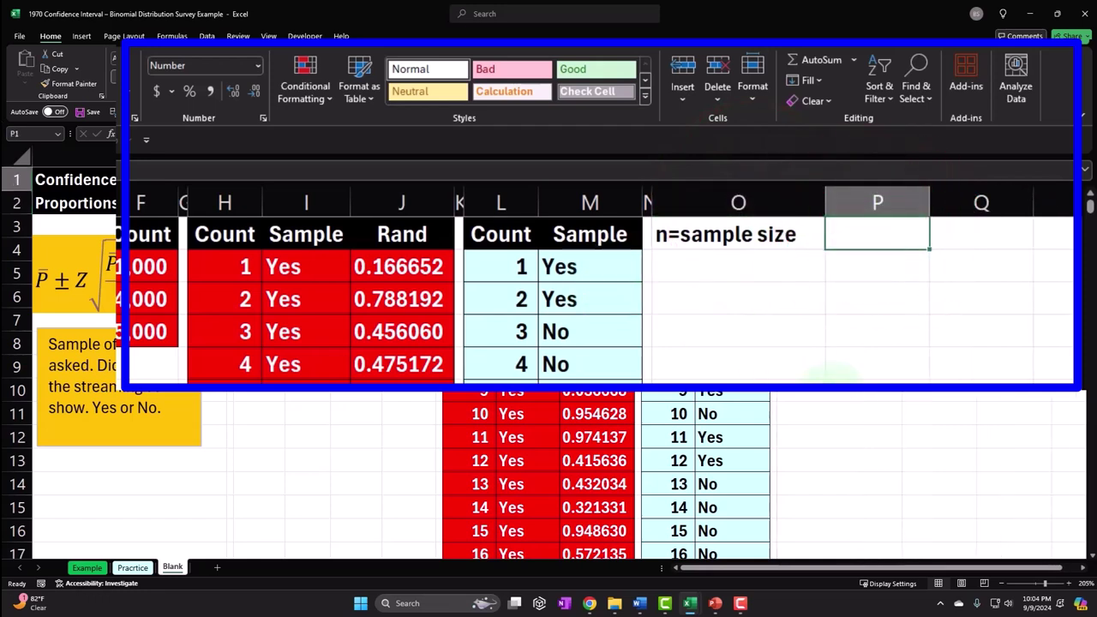
text(=)
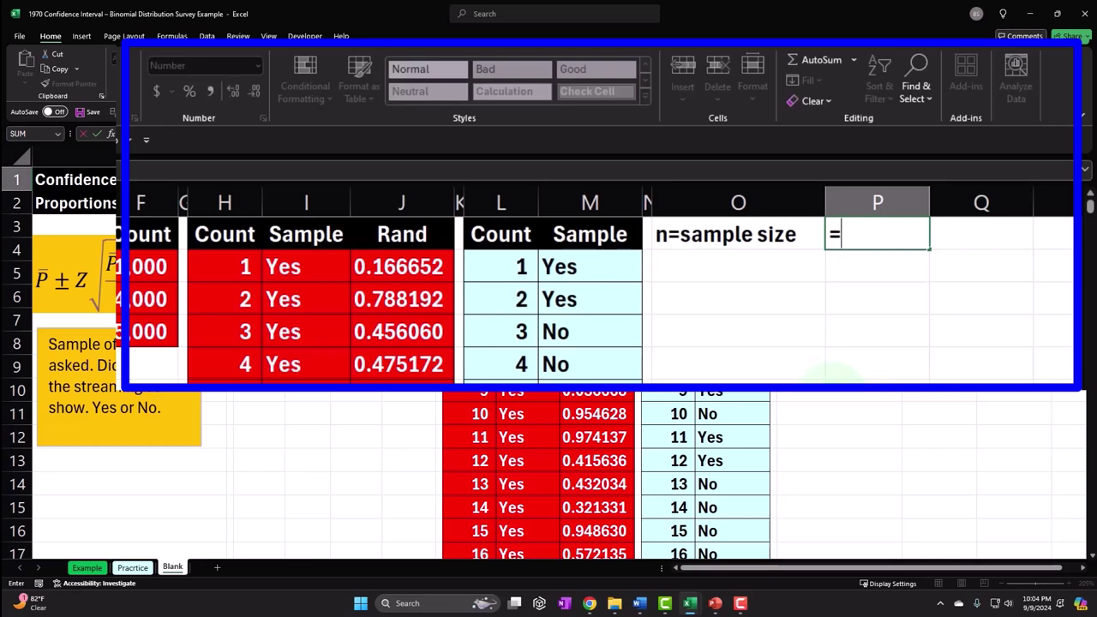
text(coun)
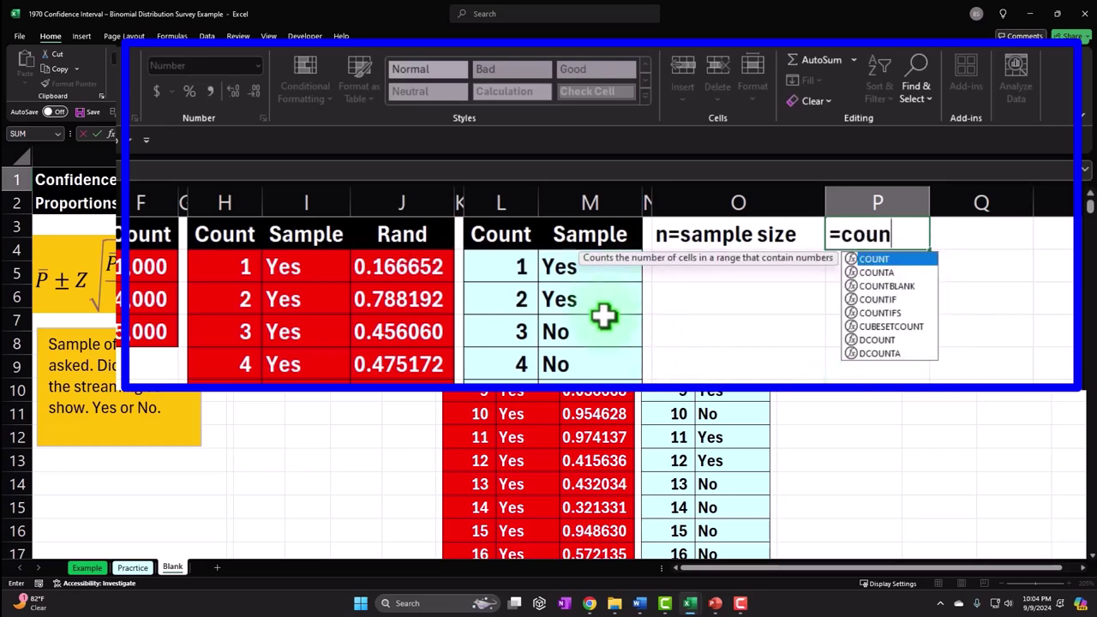
click(888, 273)
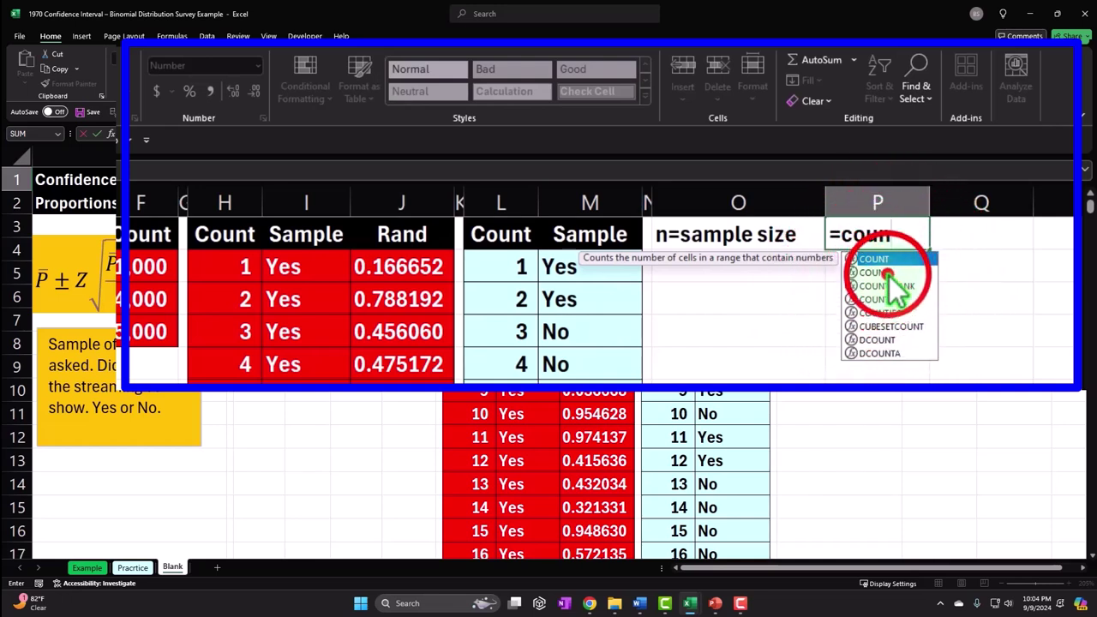
double_click(887, 272)
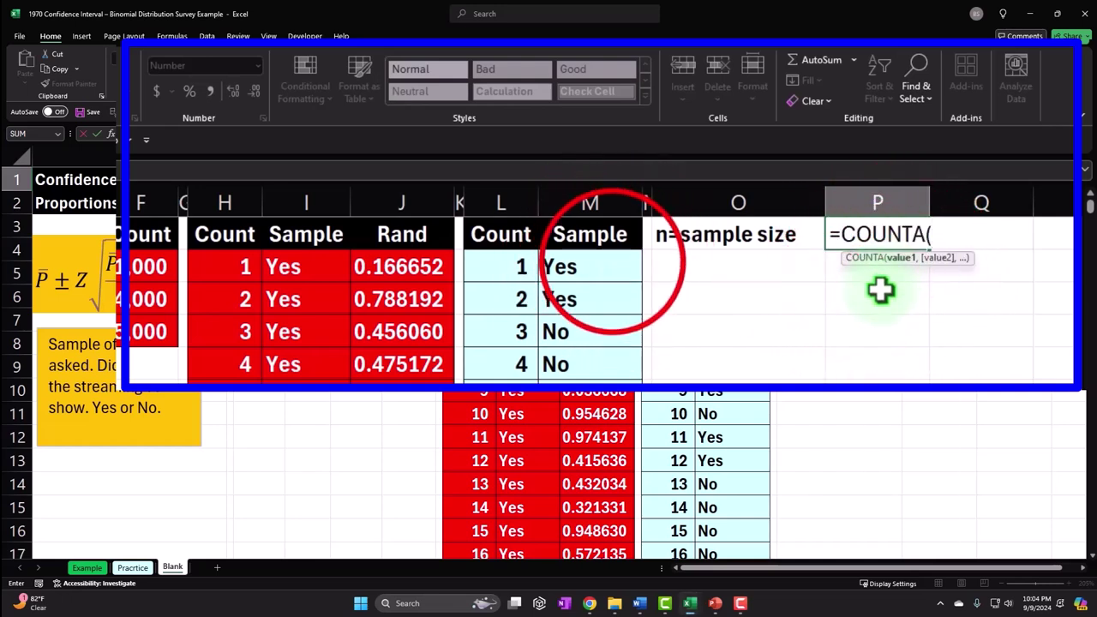
click(612, 264)
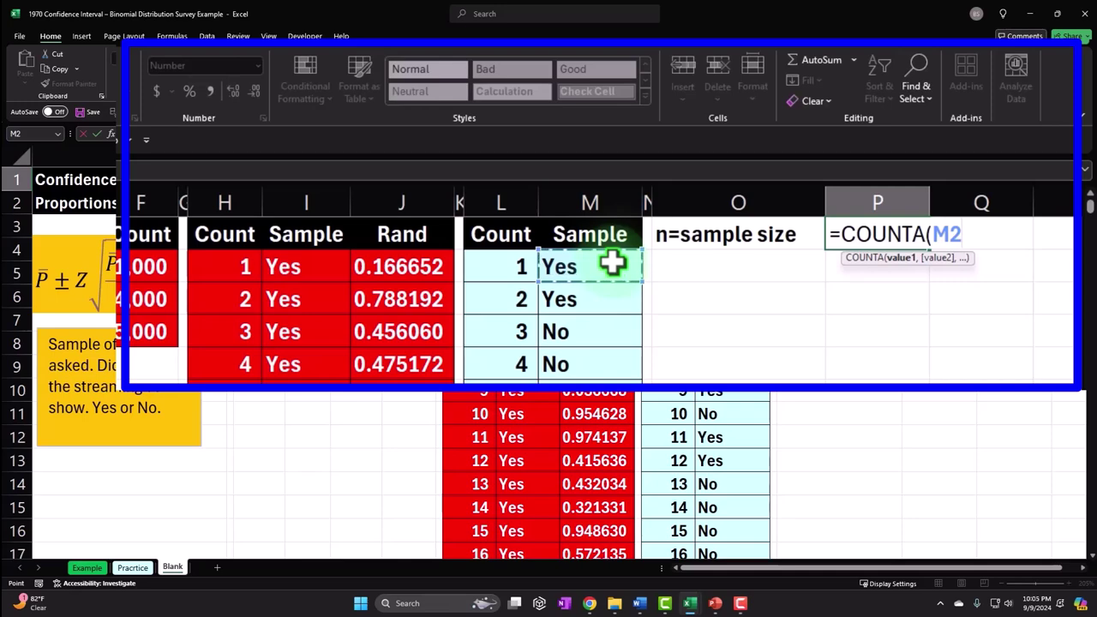
key(ctrl+shift+Down)
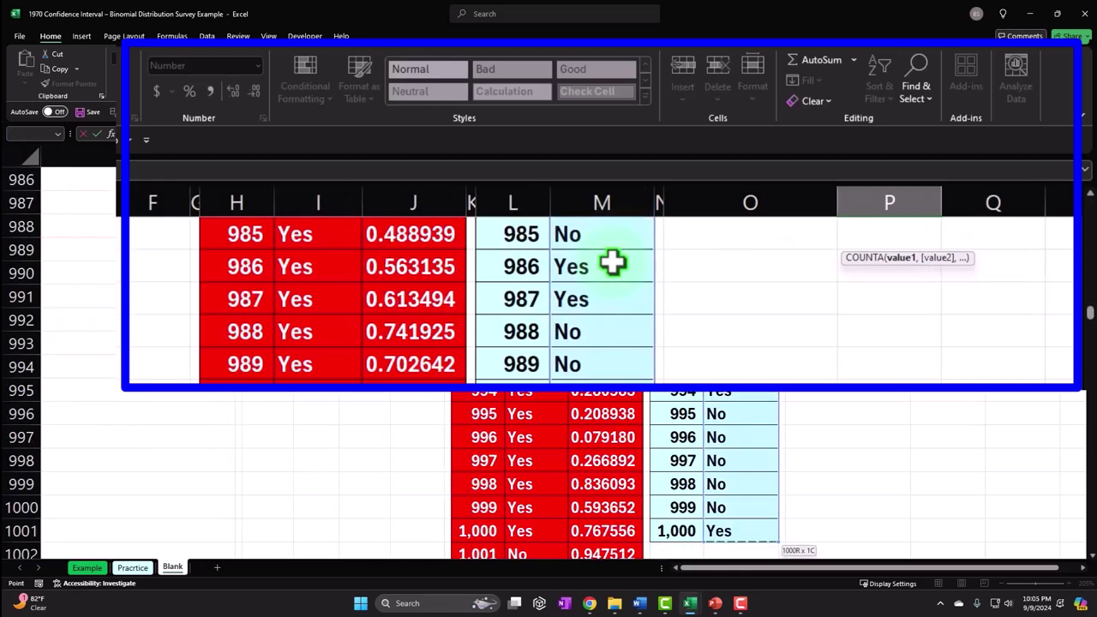
key(ctrl+BackSpace)
key(Return)
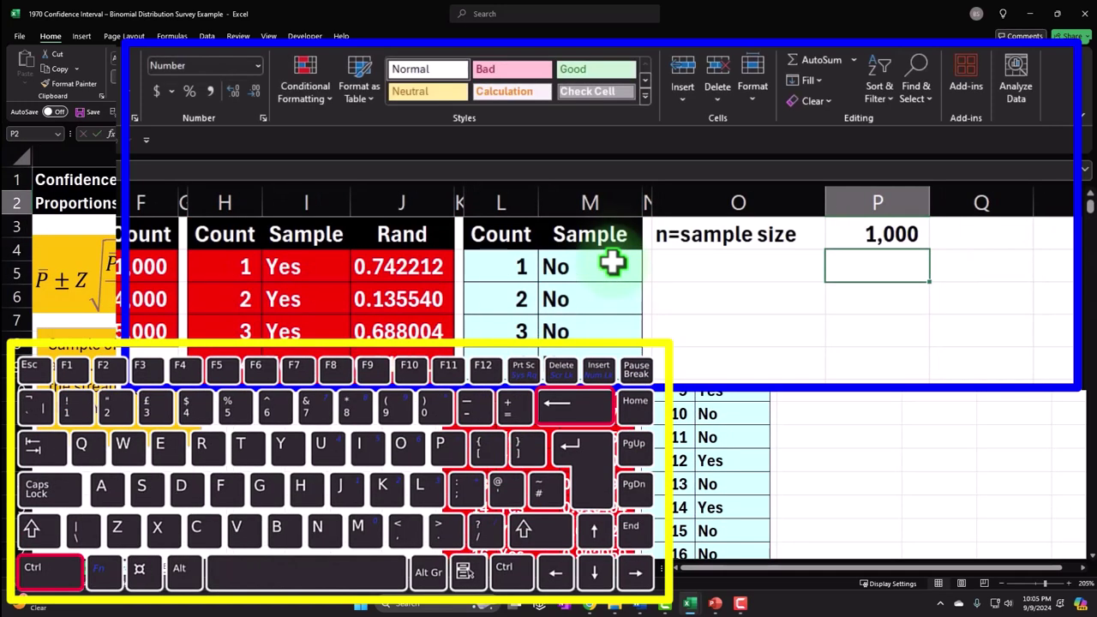
- Enter the labels Yes in O2 and No in O3, below the n=sample size label
click(717, 264)
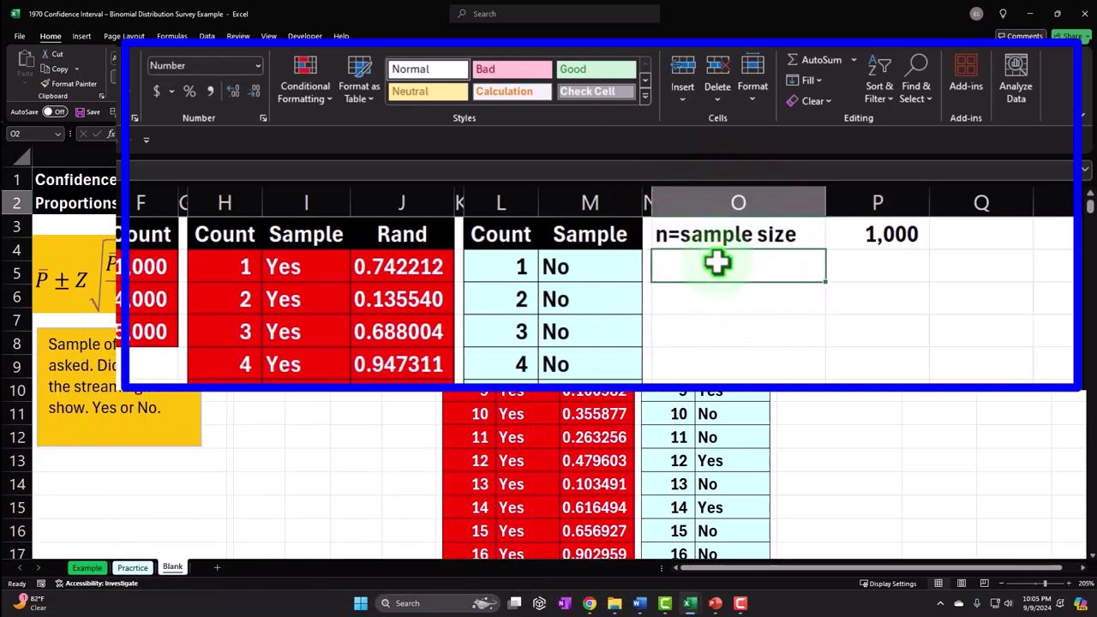
text(Y)
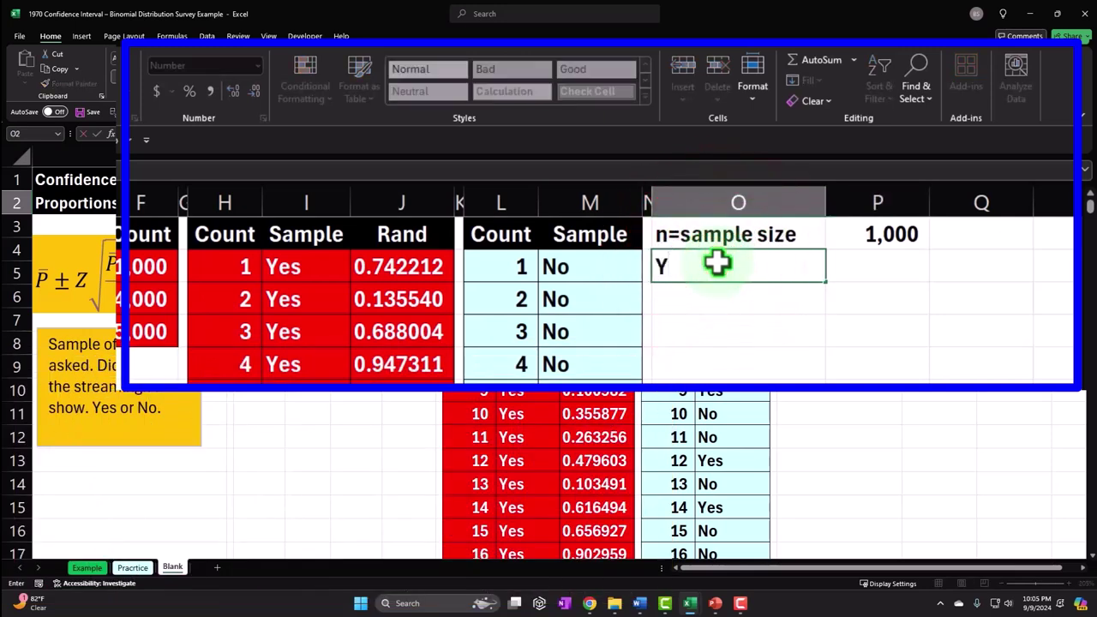
text(es)
key(Return)
text(No)
key(Tab)
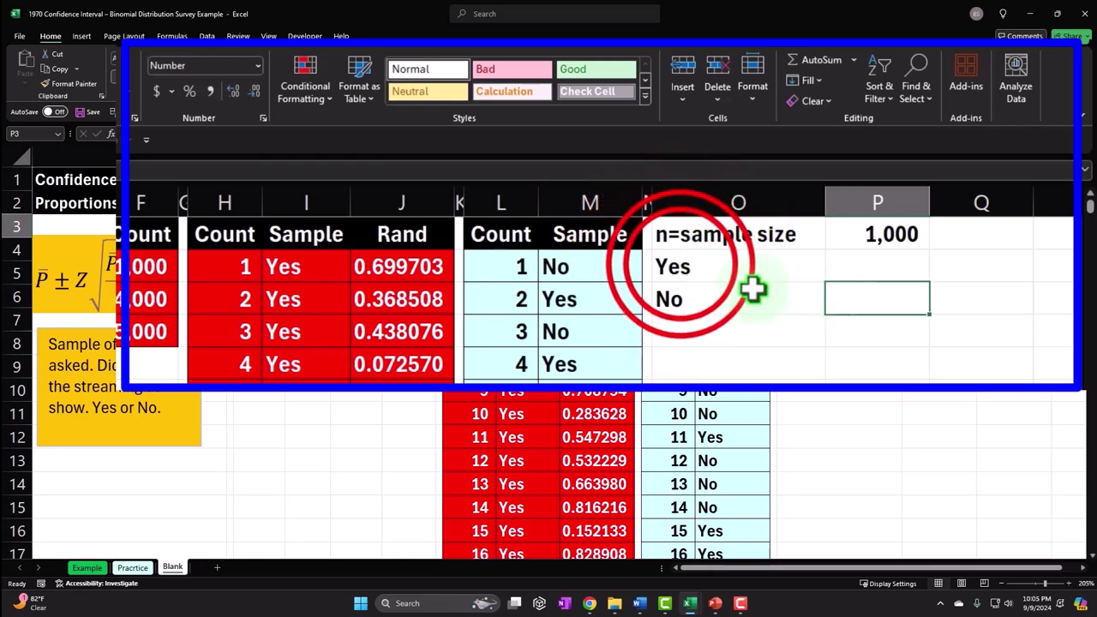
- Edit the O2 label to P - Yes and the O3 label to 1-P -No
double_click(676, 264)
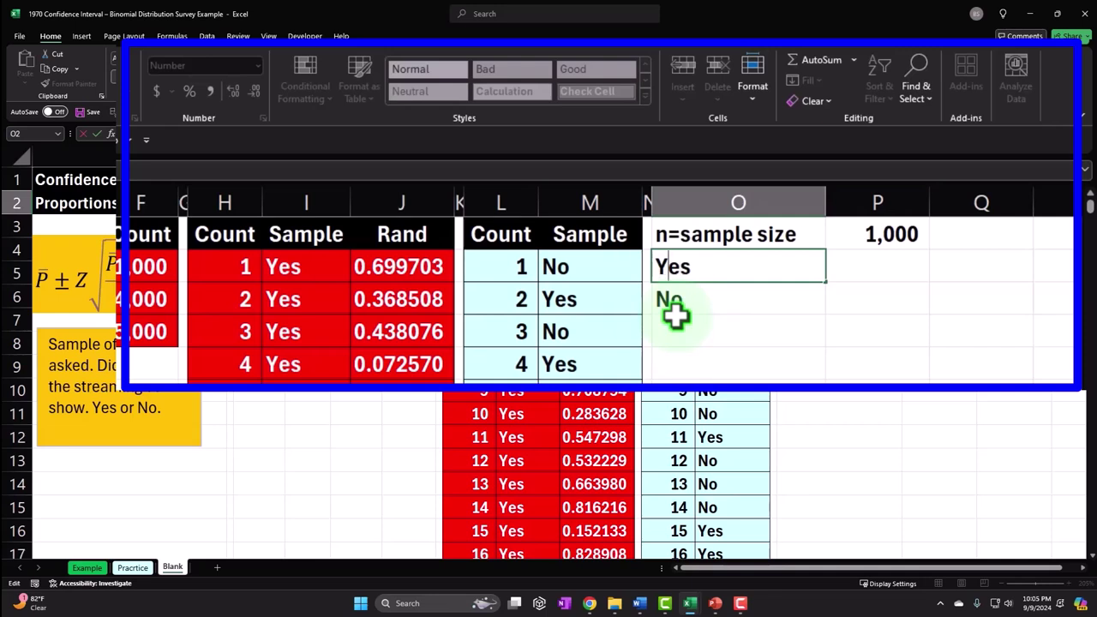
text(P )
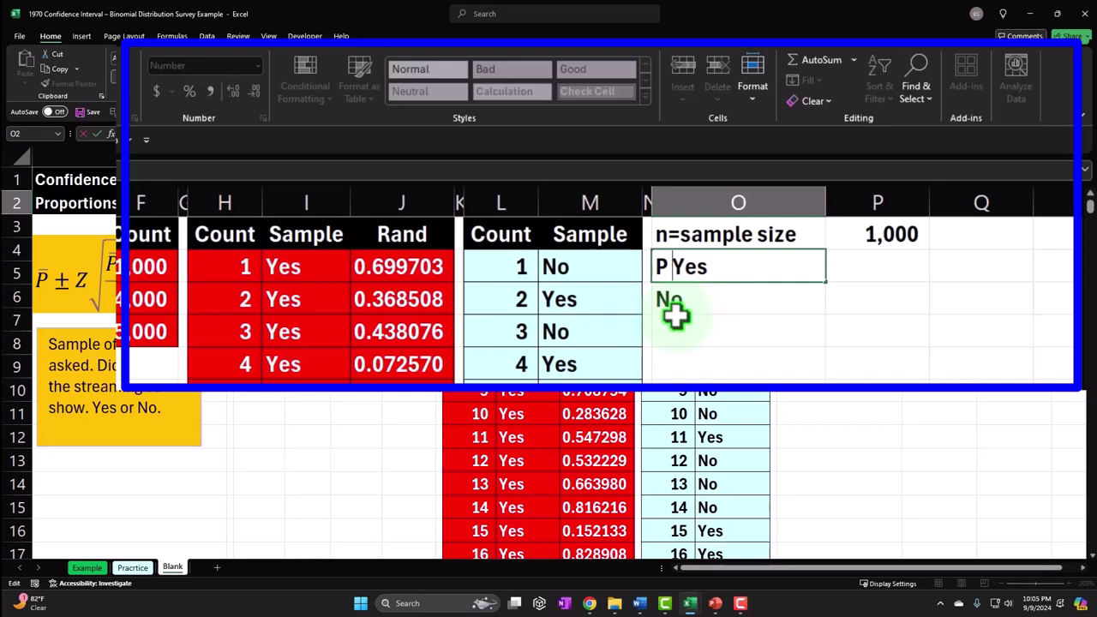
text(-)
click(667, 298)
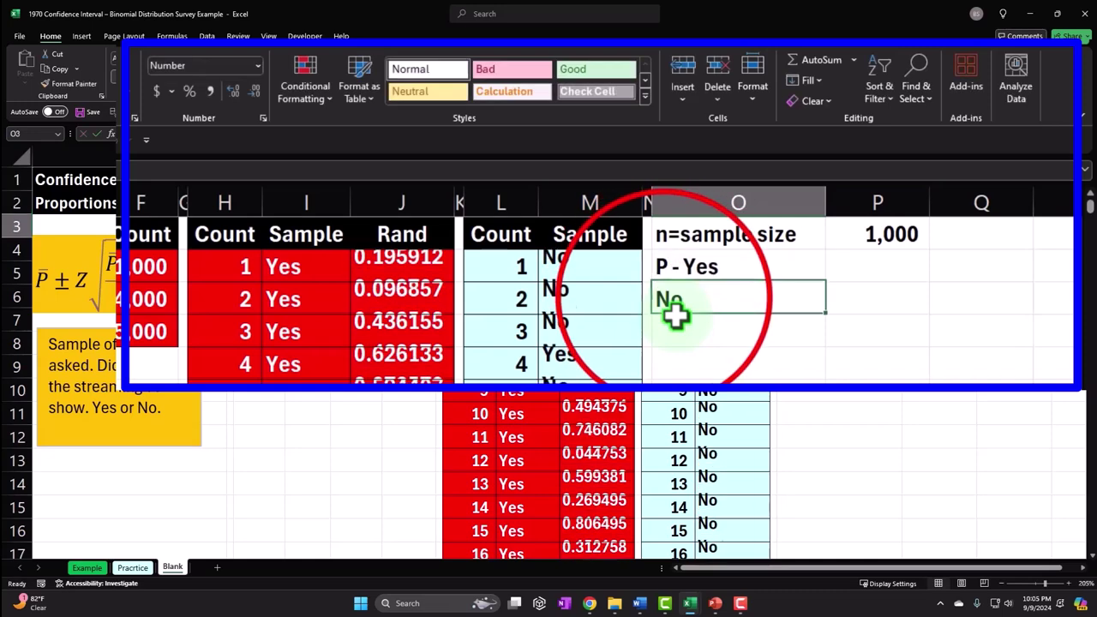
text(No)
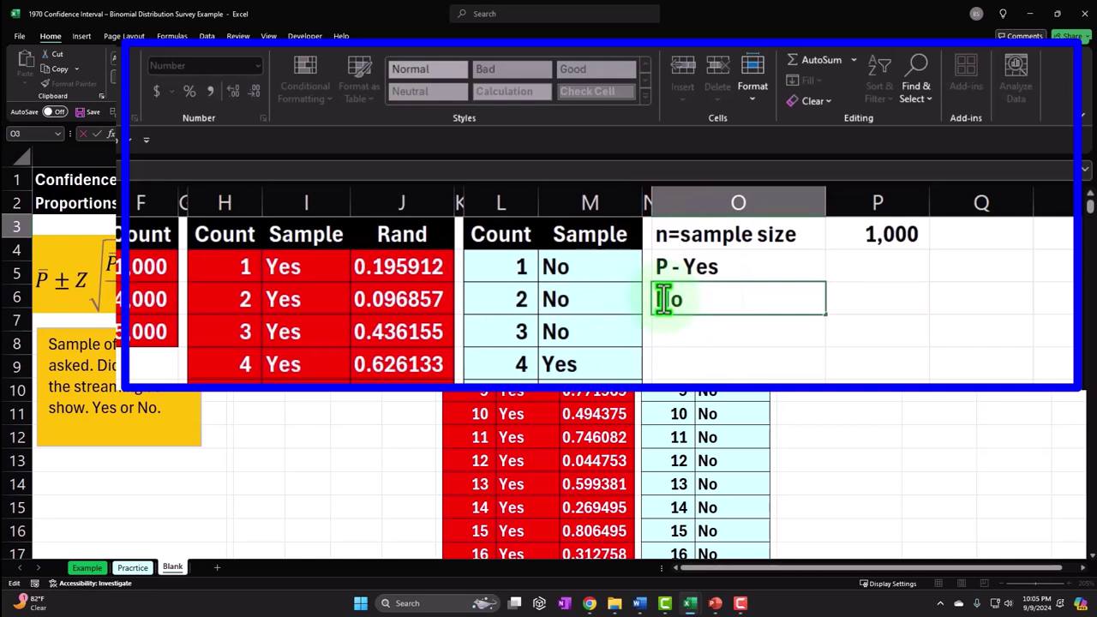
text(P)
text(-)
text(P)
text( -)
key(Return)
- Count the Yes answers in P2 with a COUNTIF formula over M2:M1001, using C2 as the criterion
key(Right)
key(Right)
key(Up)
key(Up)
key(Left)
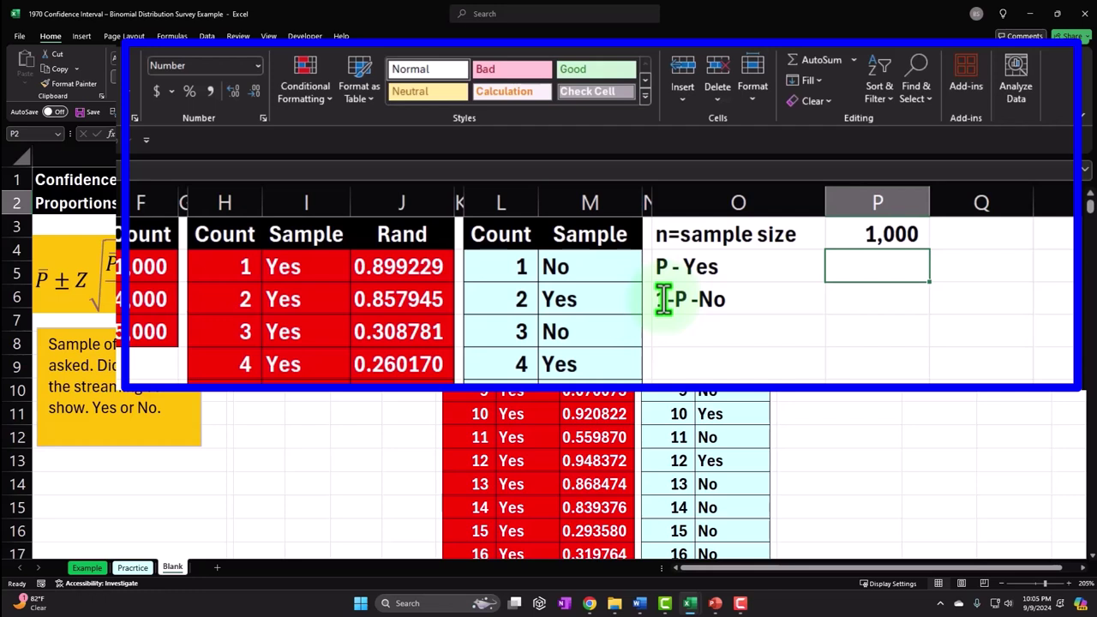
text(=)
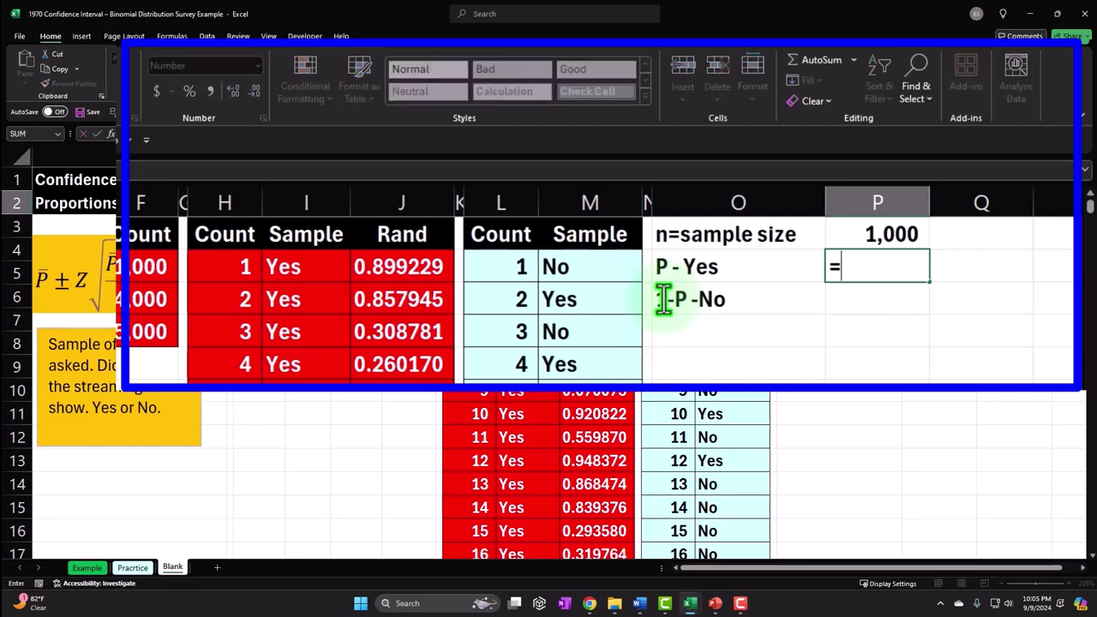
text(countif)
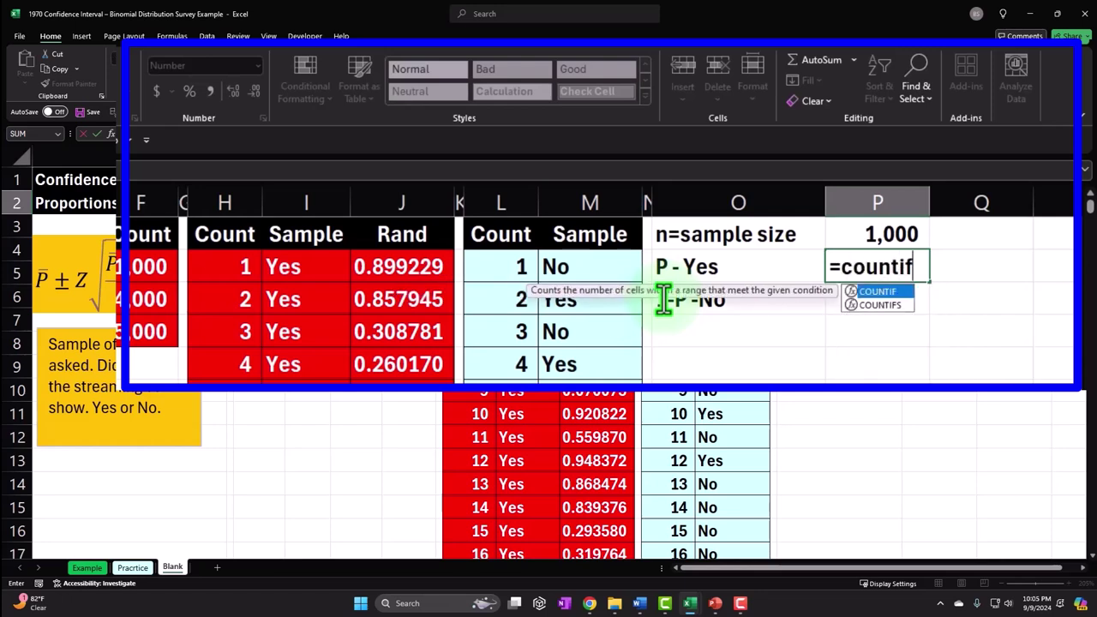
key(Tab)
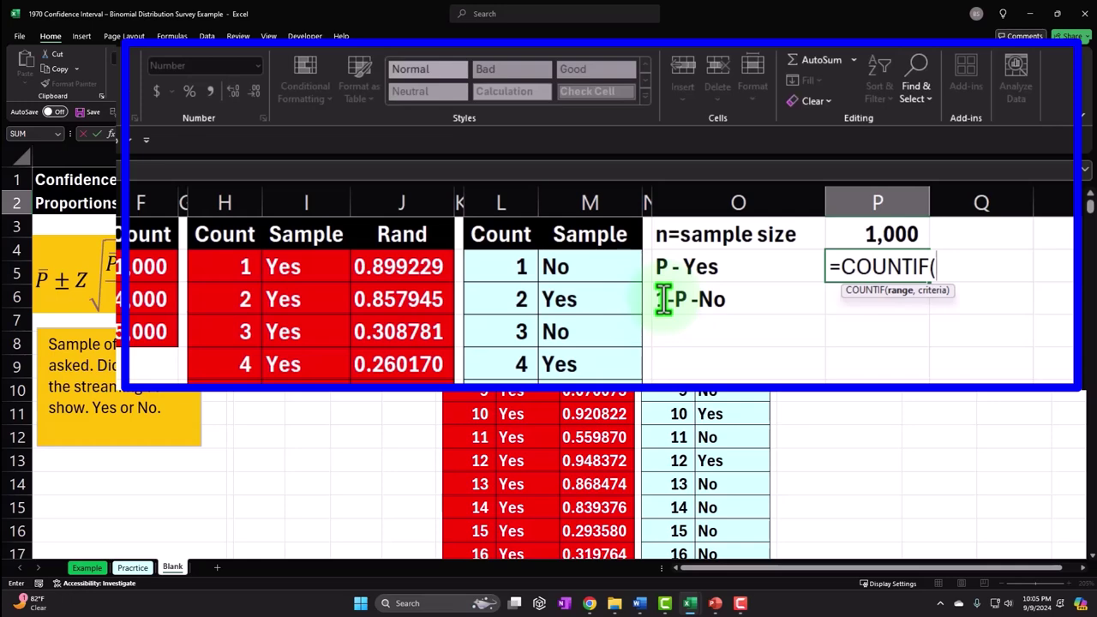
click(573, 267)
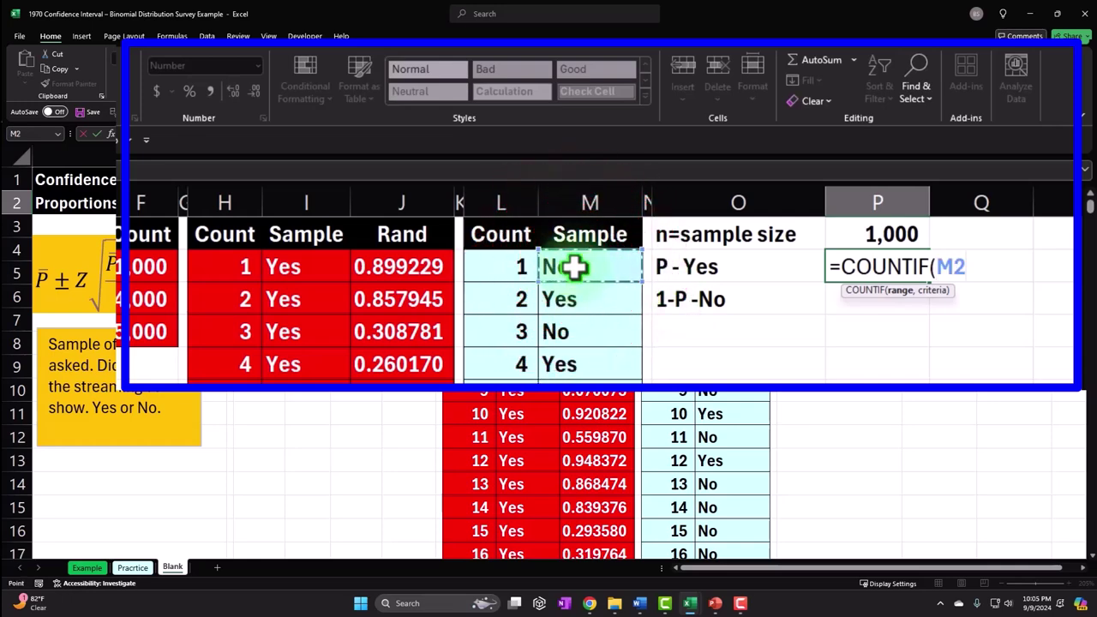
key(ctrl+shift+Down)
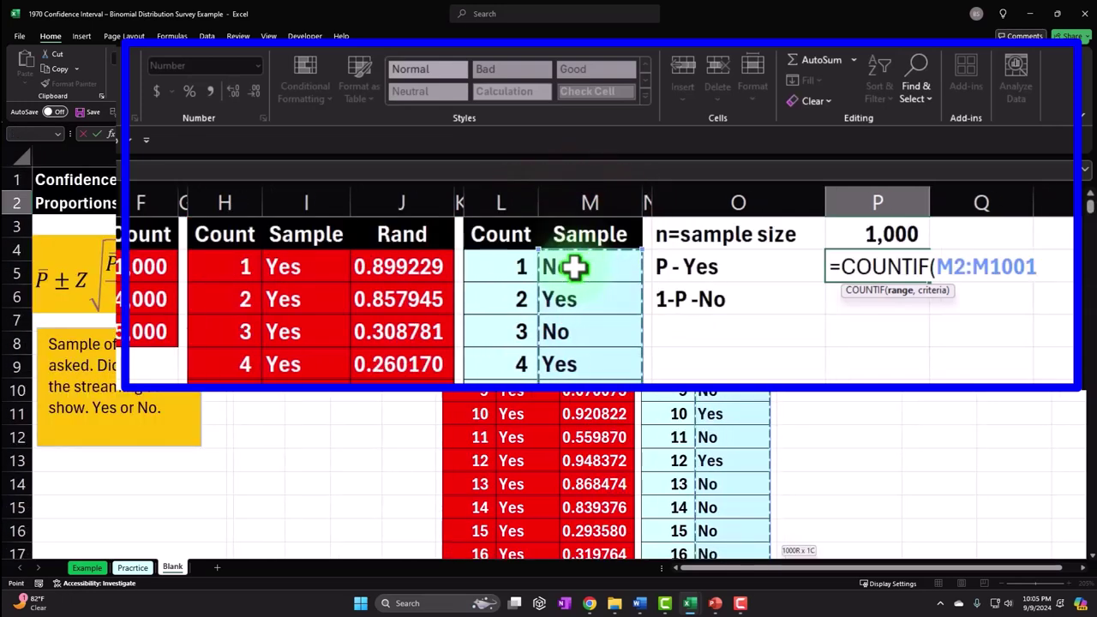
text(,)
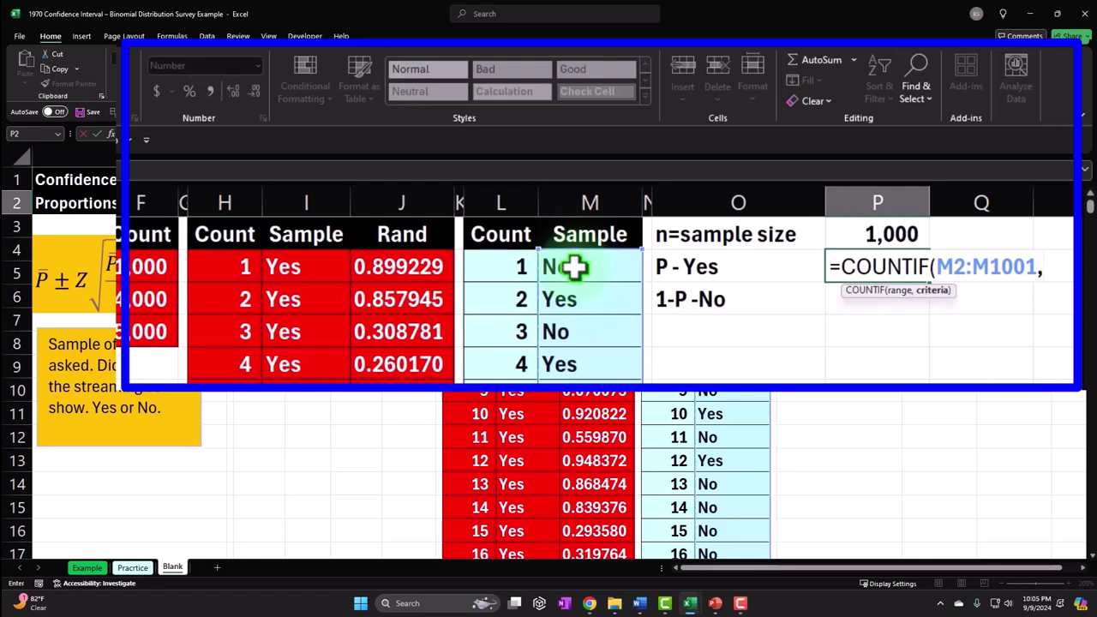
click(245, 203)
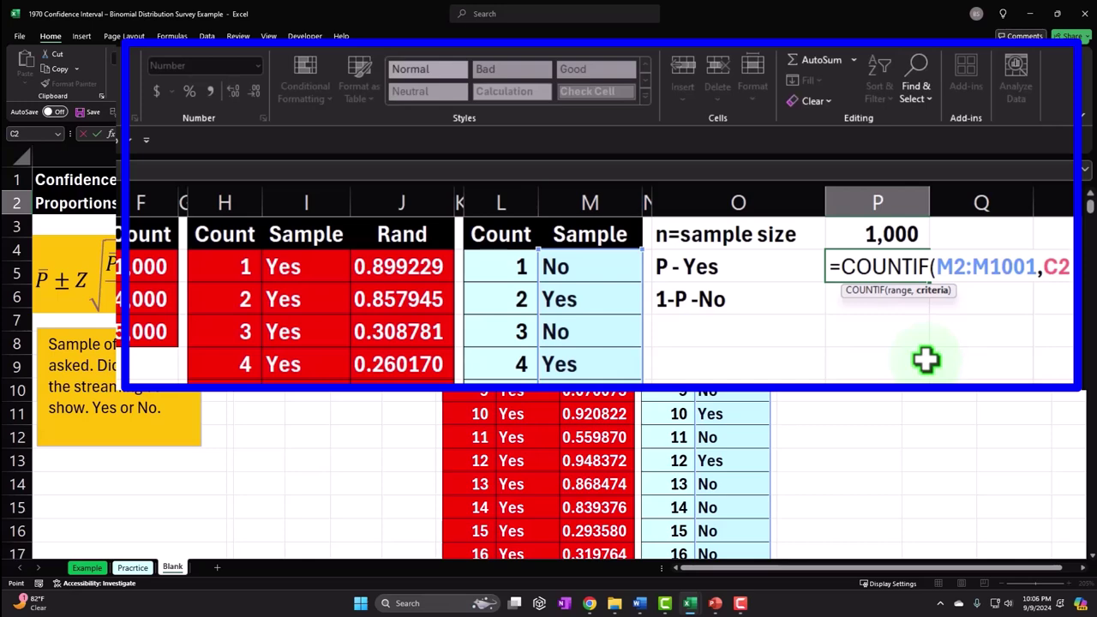
key(Return)
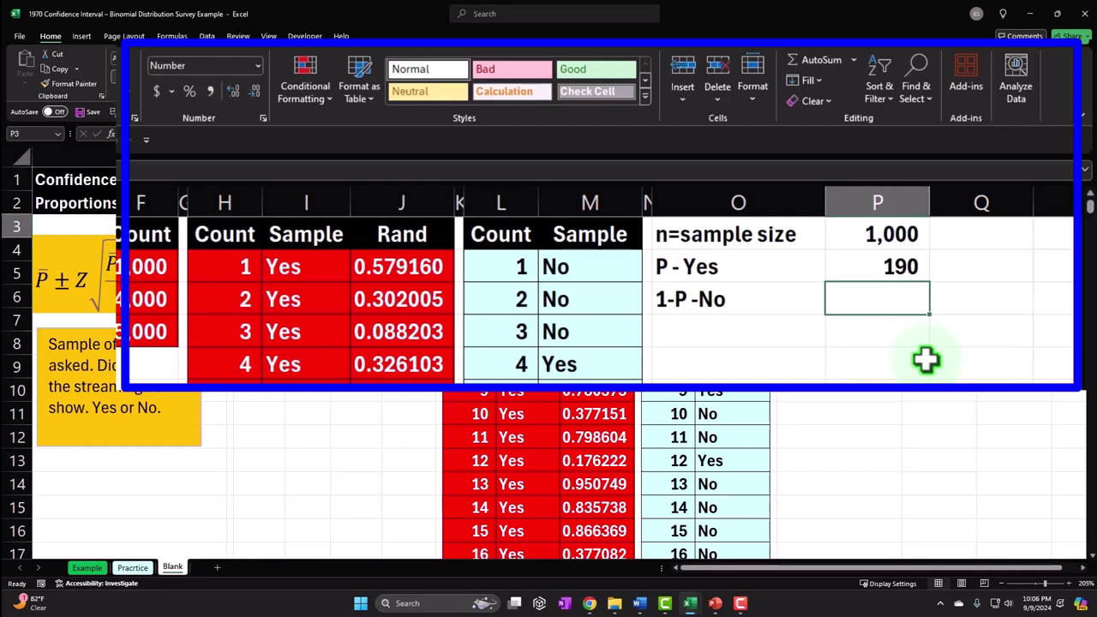
- Try calculating the No count in P3 as P1 minus P2, and clear that formula
text(=)
key(Up)
key(Up)
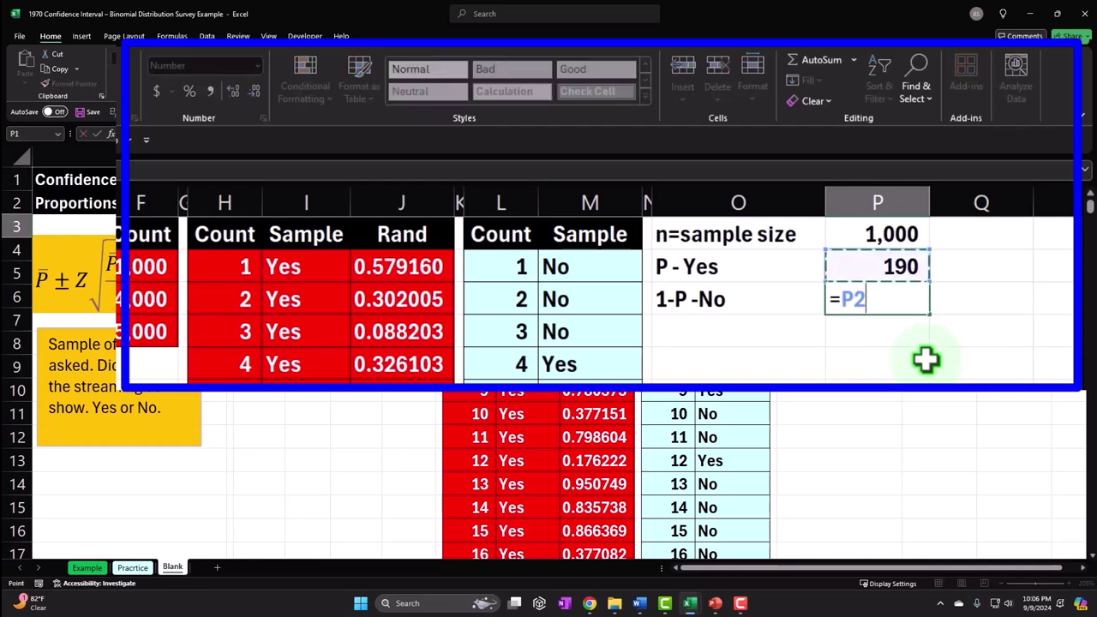
text(-)
key(Up)
key(Return)
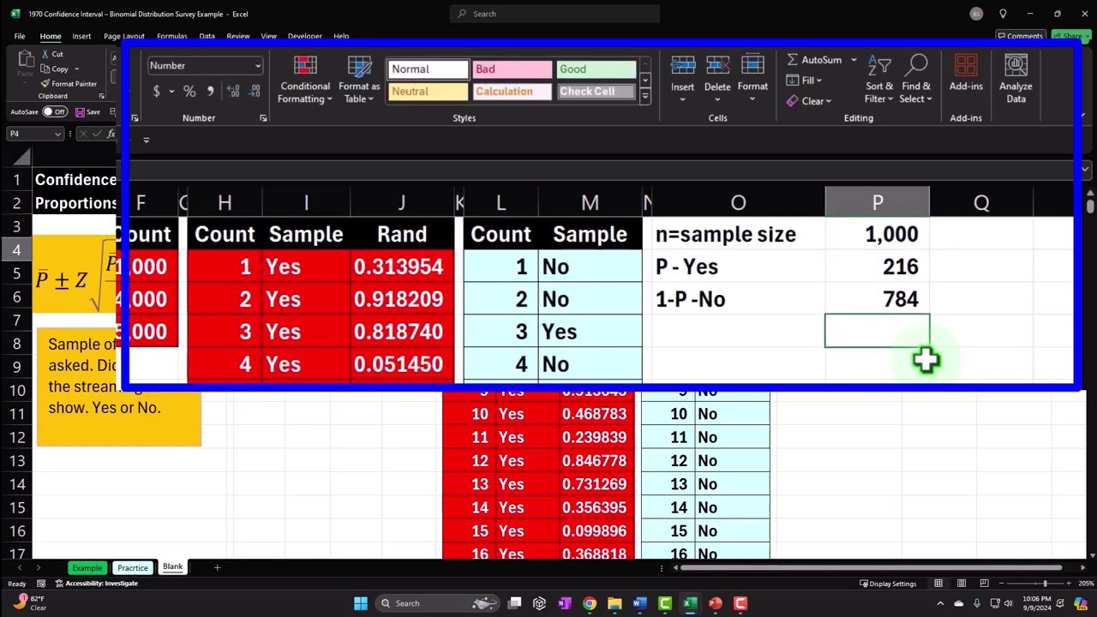
key(Up)
key(Delete)
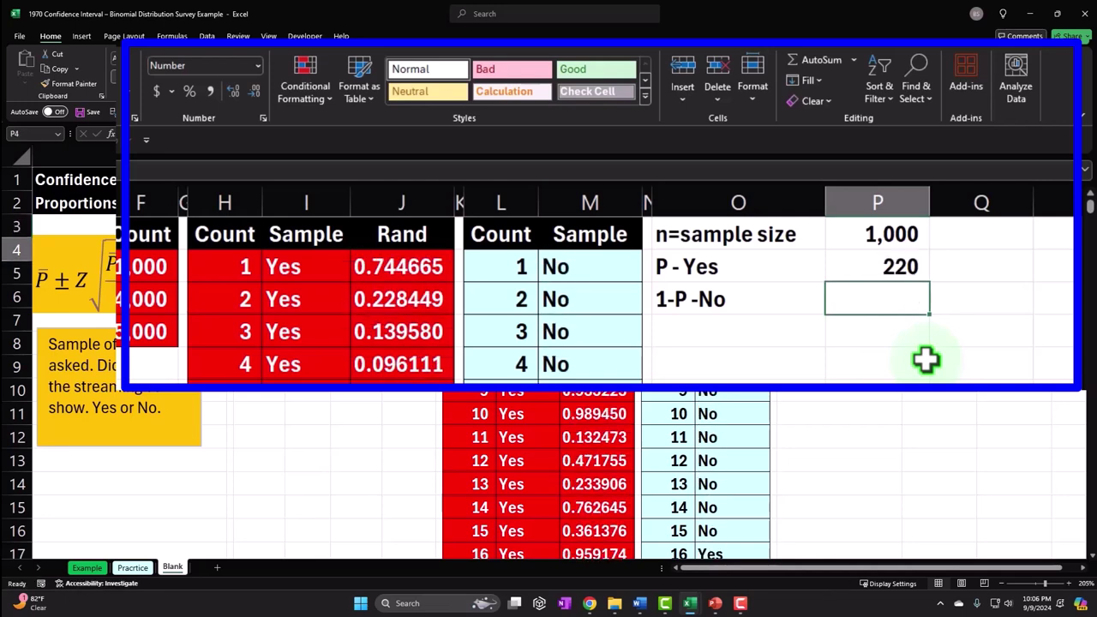
- Count the No answers in P3 with a COUNTIF formula over M2:M1001, using C3 as the criterion
text(=count)
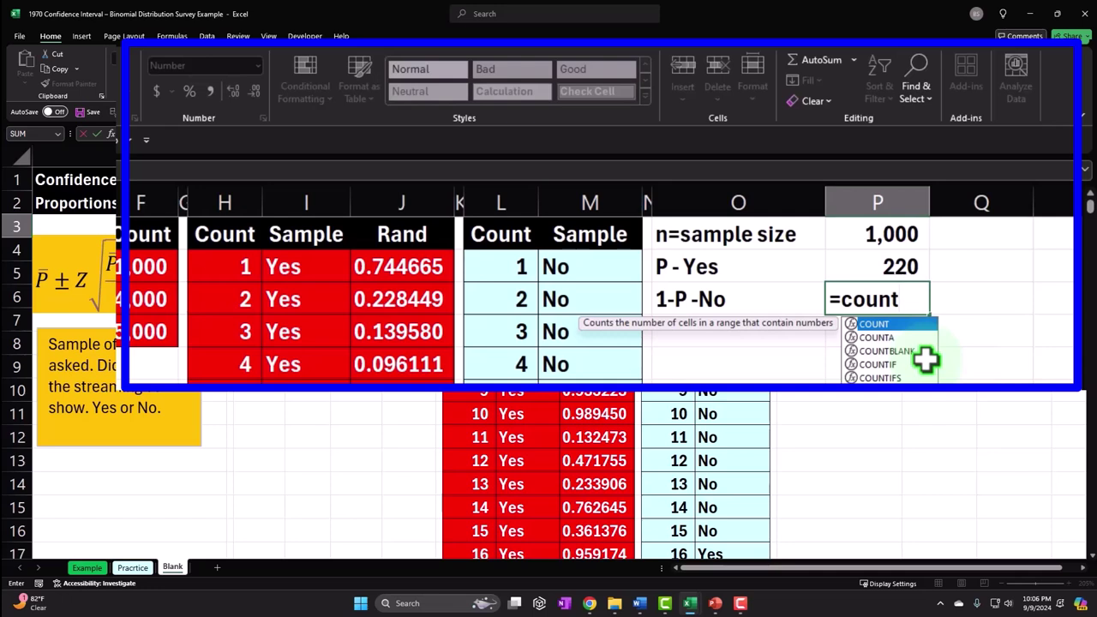
text(i)
key(Tab)
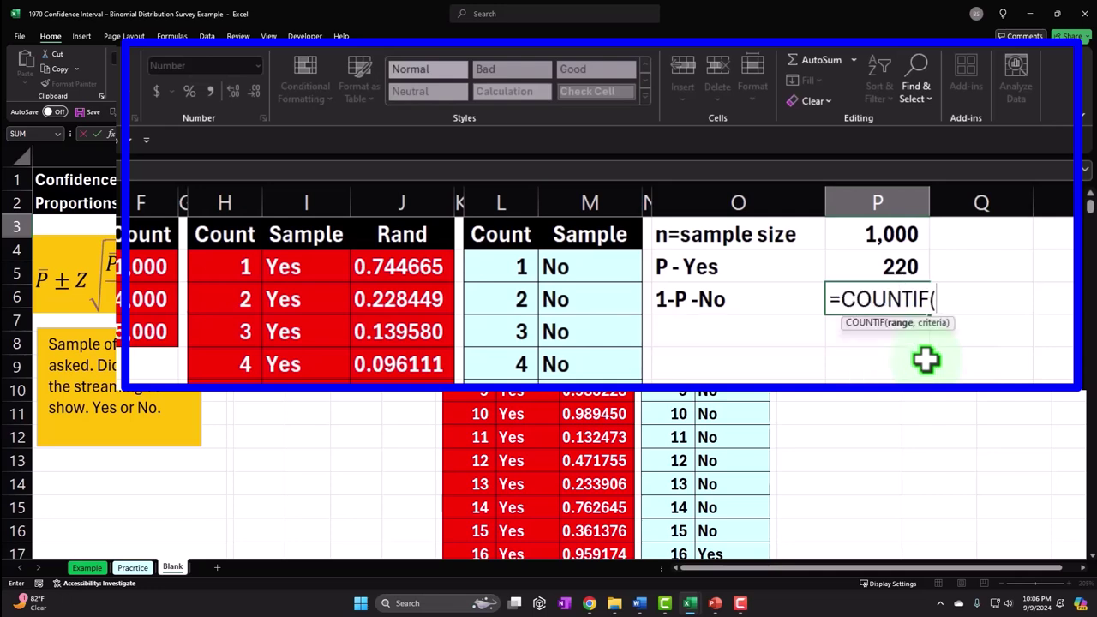
key(Left)
key(Left)
key(Left)
key(Up)
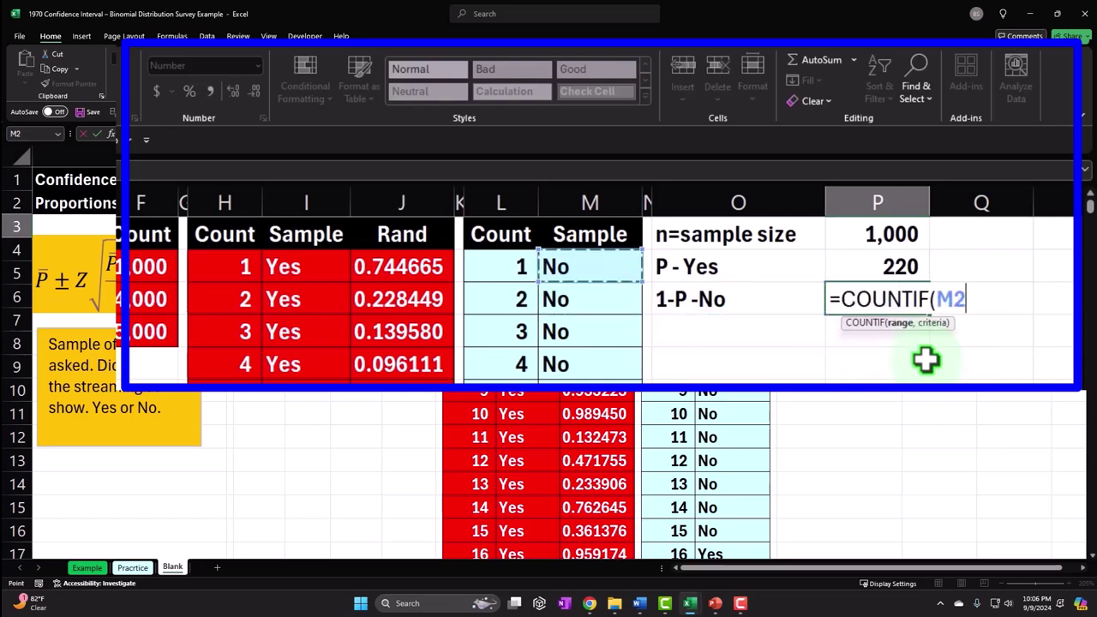
key(ctrl+shift+Down)
key(ctrl+BackSpace)
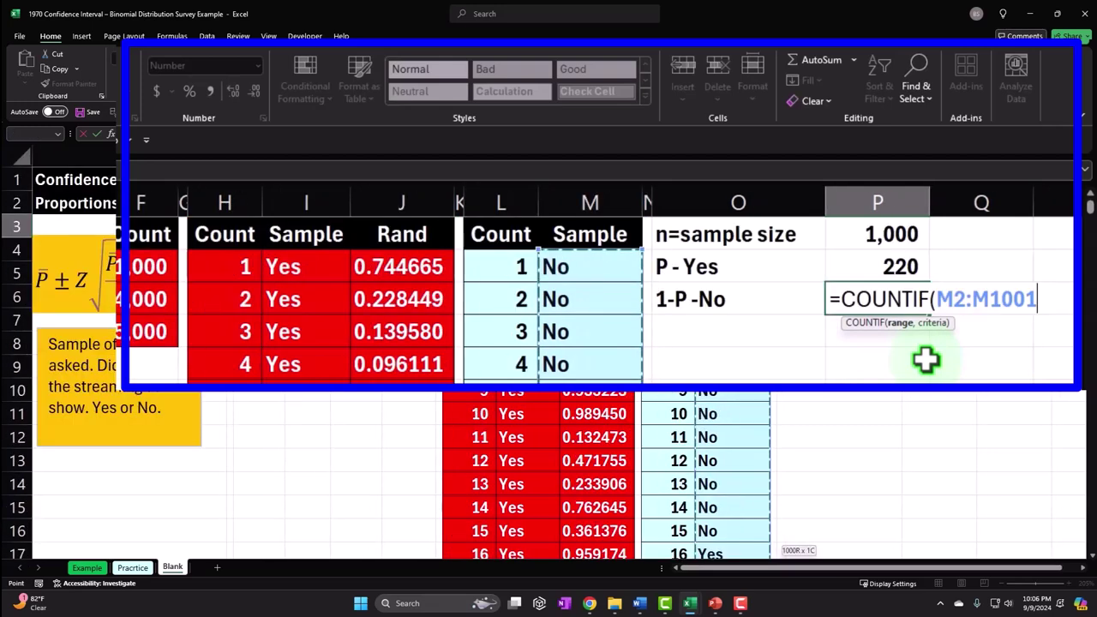
text(,)
click(208, 226)
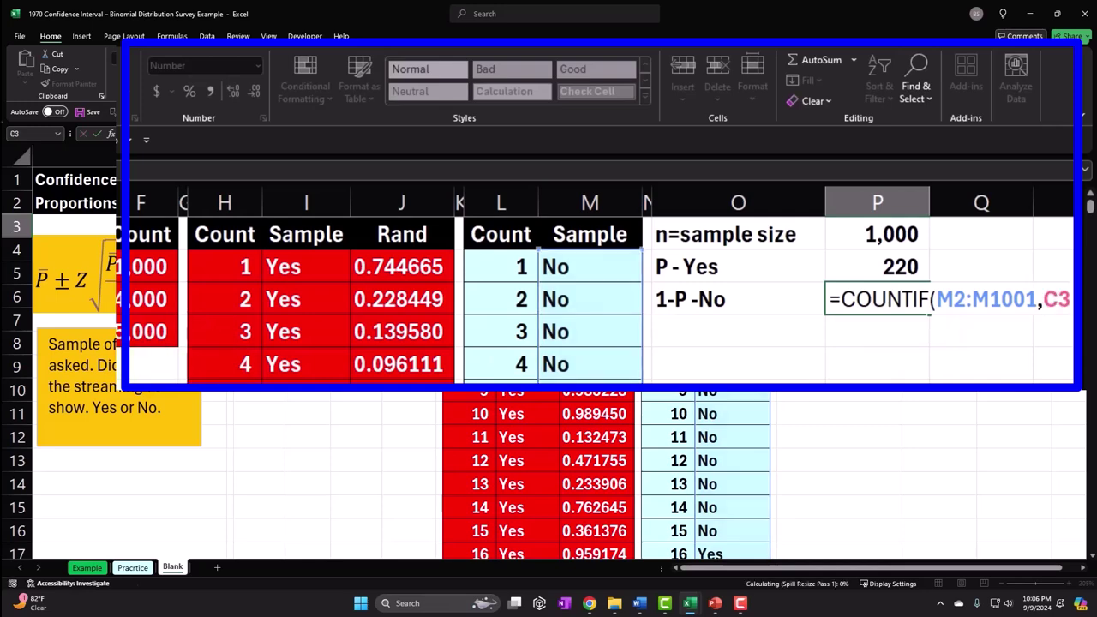
key(Return)
- Label O4 as Total sample and sum the Yes and No counts P2:P3 in P4
click(738, 331)
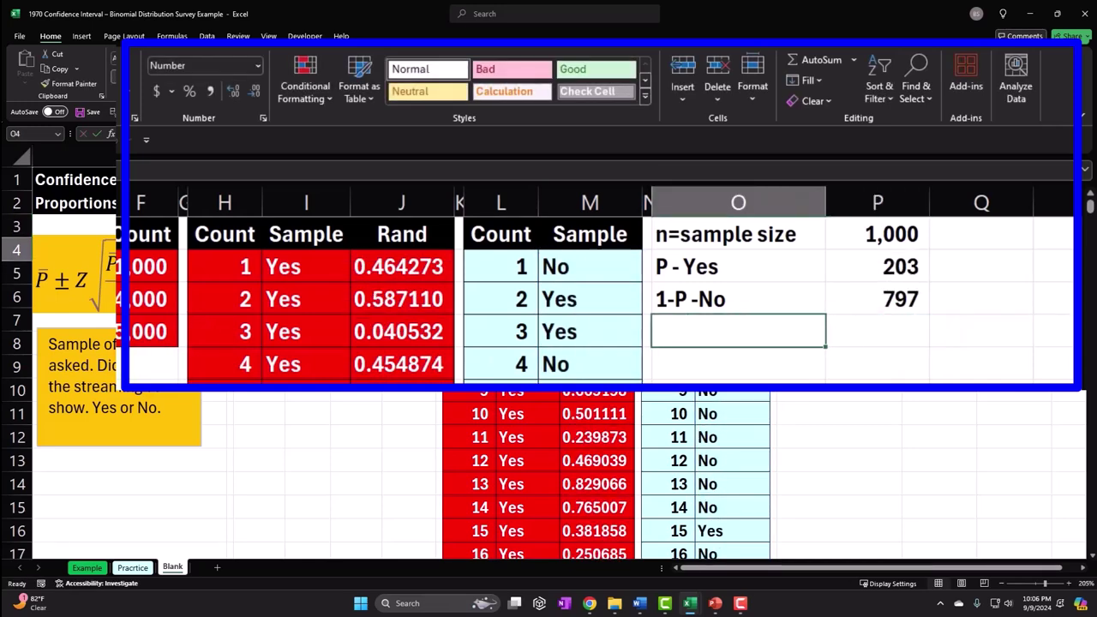
text(Total sample)
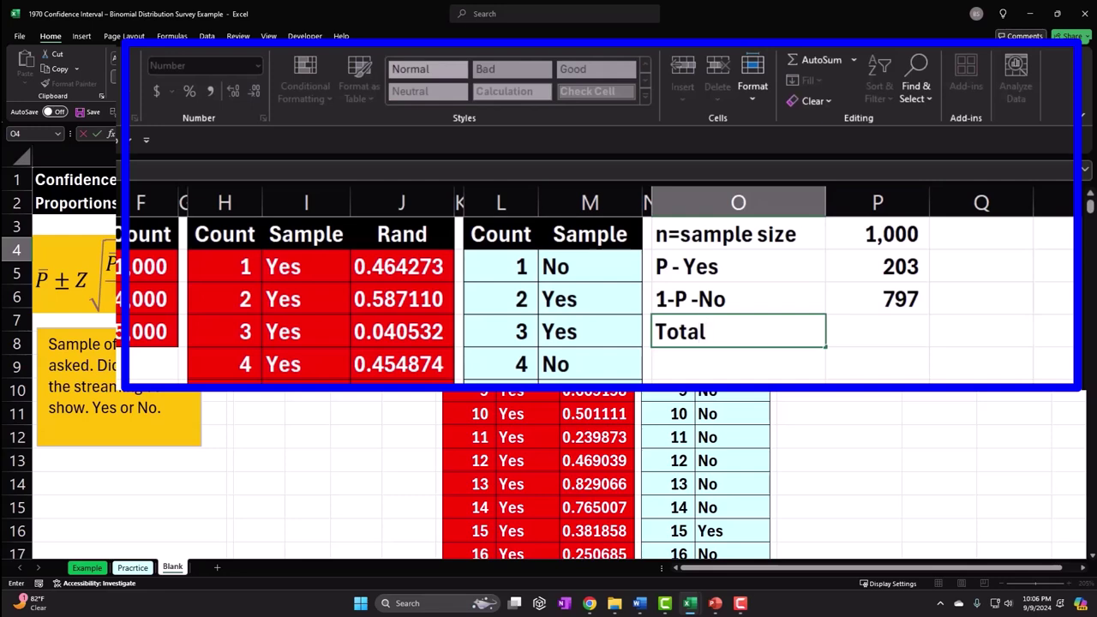
key(Tab)
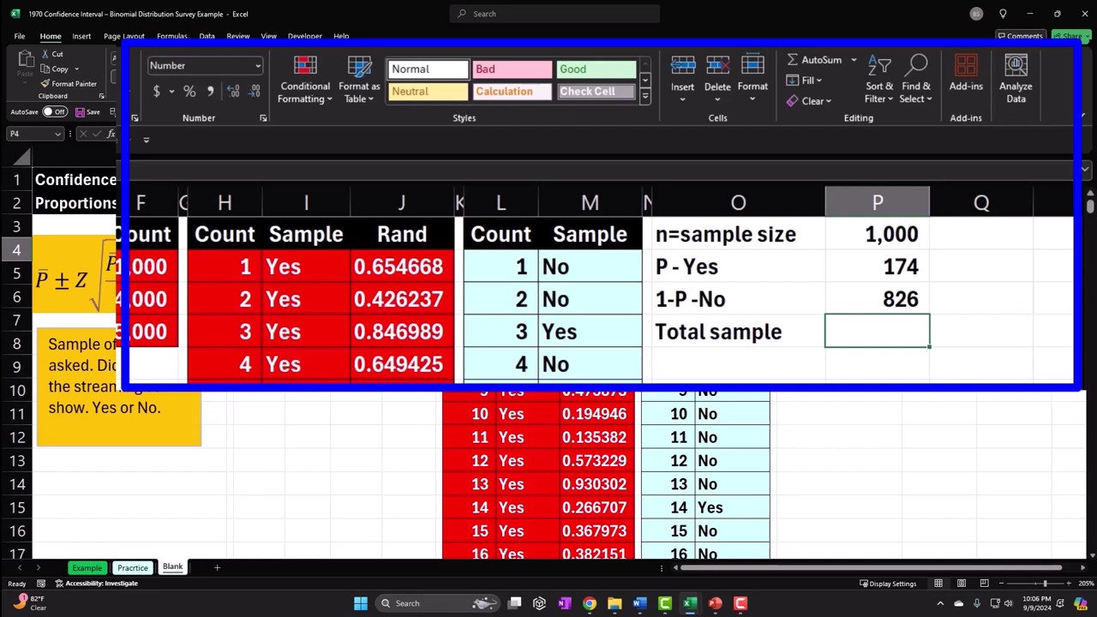
text(=sum)
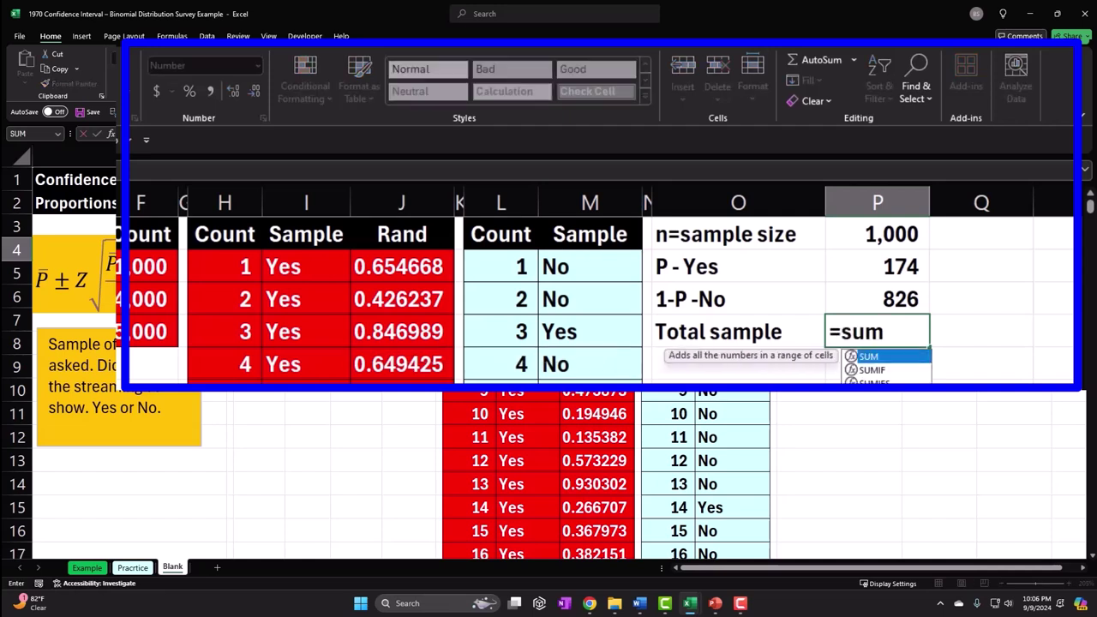
text(=)
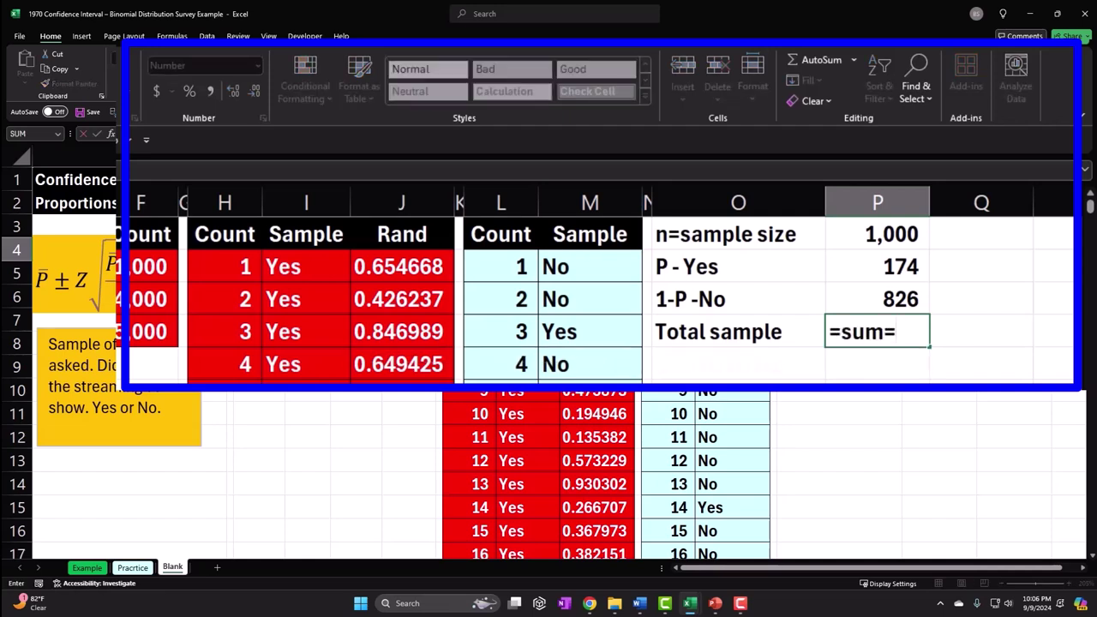
key(Up)
key(Down)
key(BackSpace)
key(BackSpace)
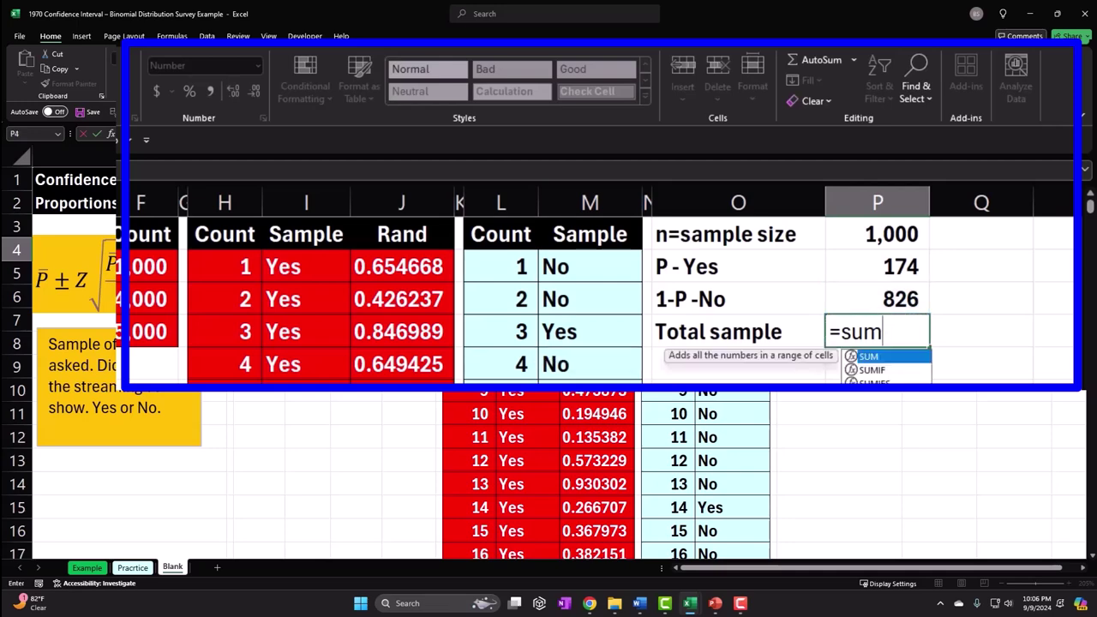
double_click(861, 354)
drag(902, 267, 906, 289)
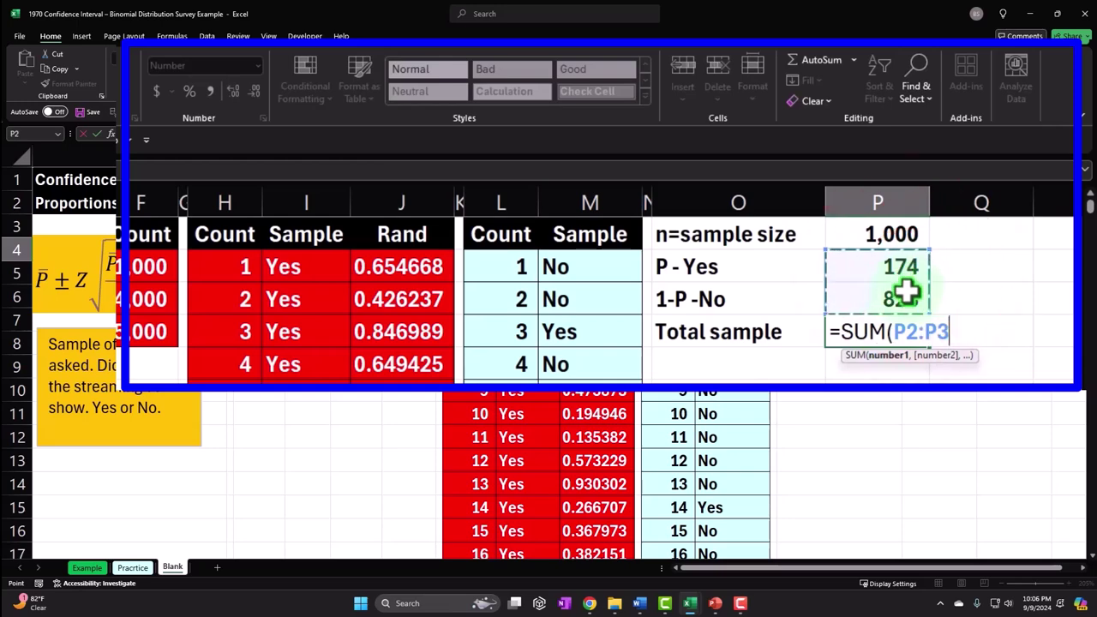
key(Return)
- Calculate the Yes proportion in Q2 by dividing the Yes count P2 by the Total sample in P4
key(Right)
key(Right)
key(Up)
key(Up)
key(Up)
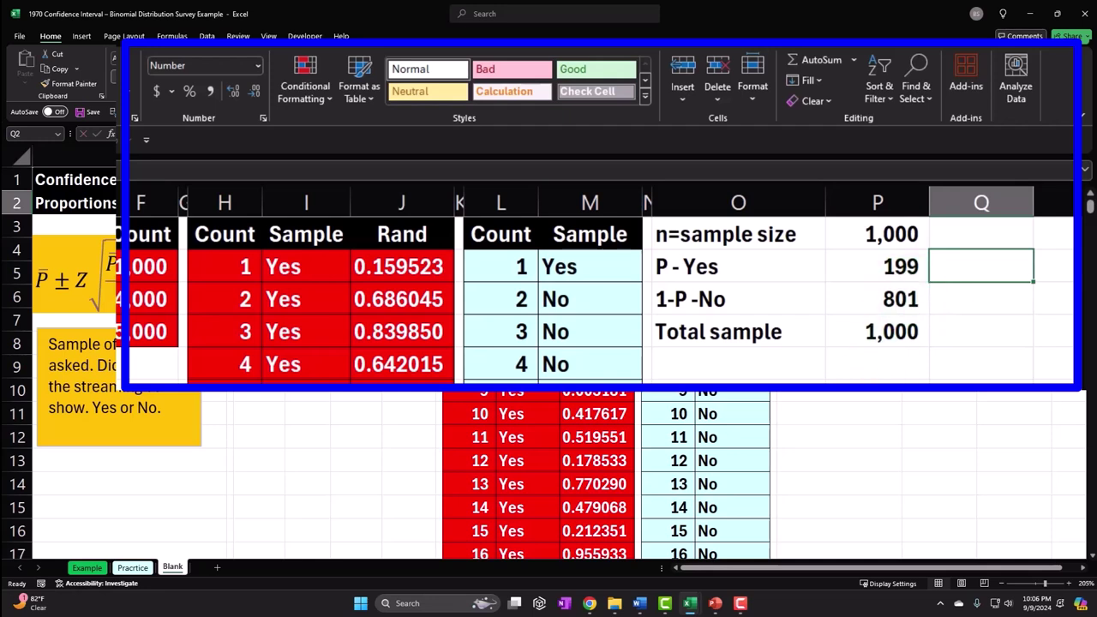
text(=)
click(877, 266)
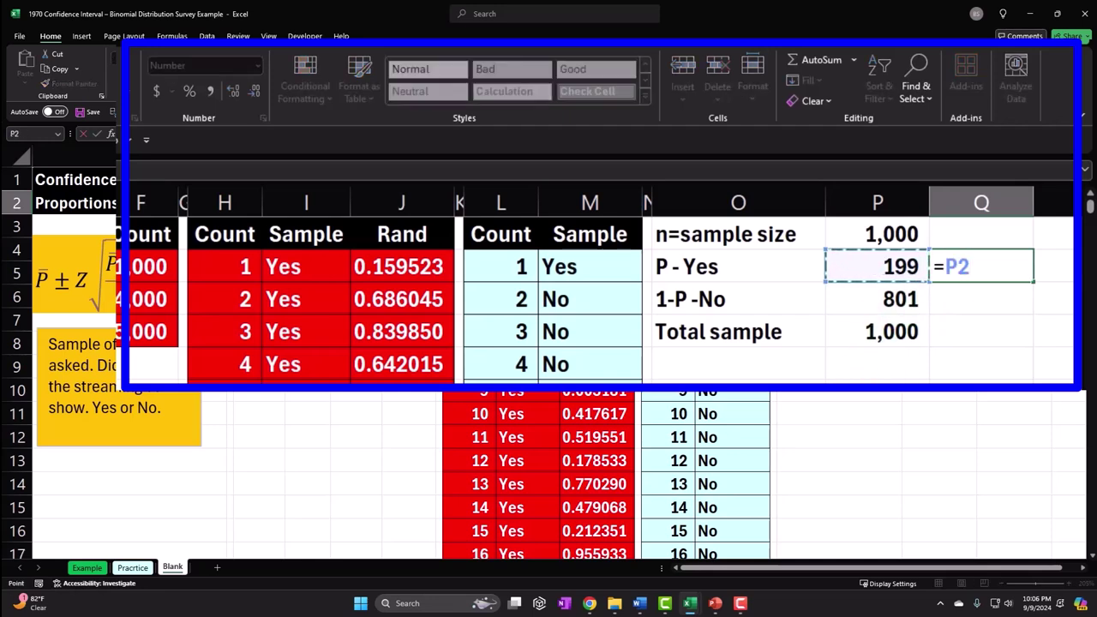
text(/)
click(923, 339)
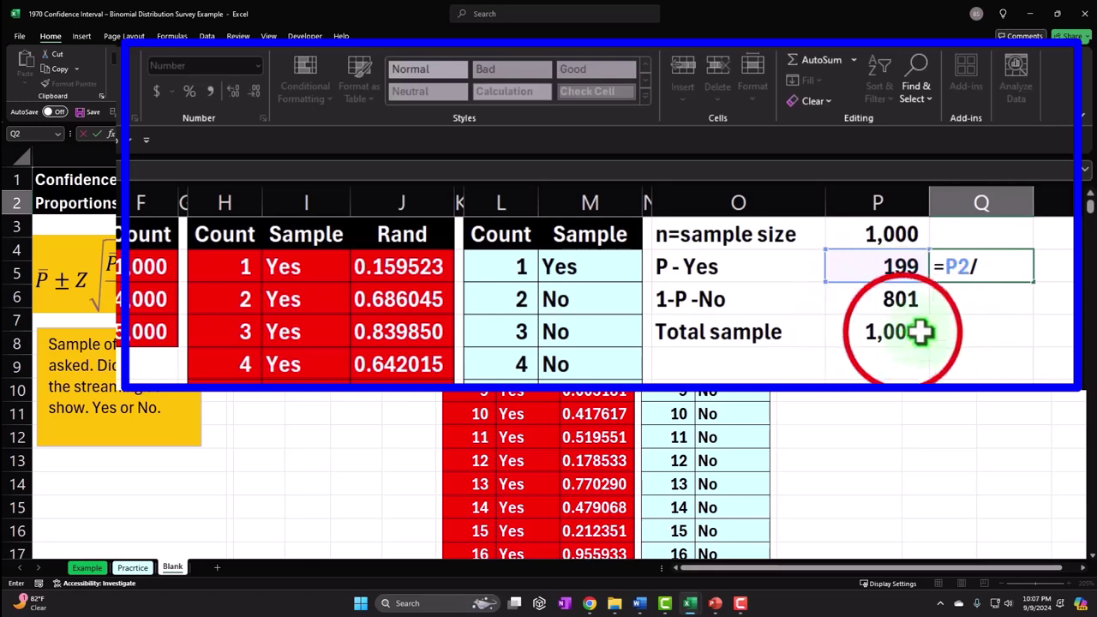
key(Return)
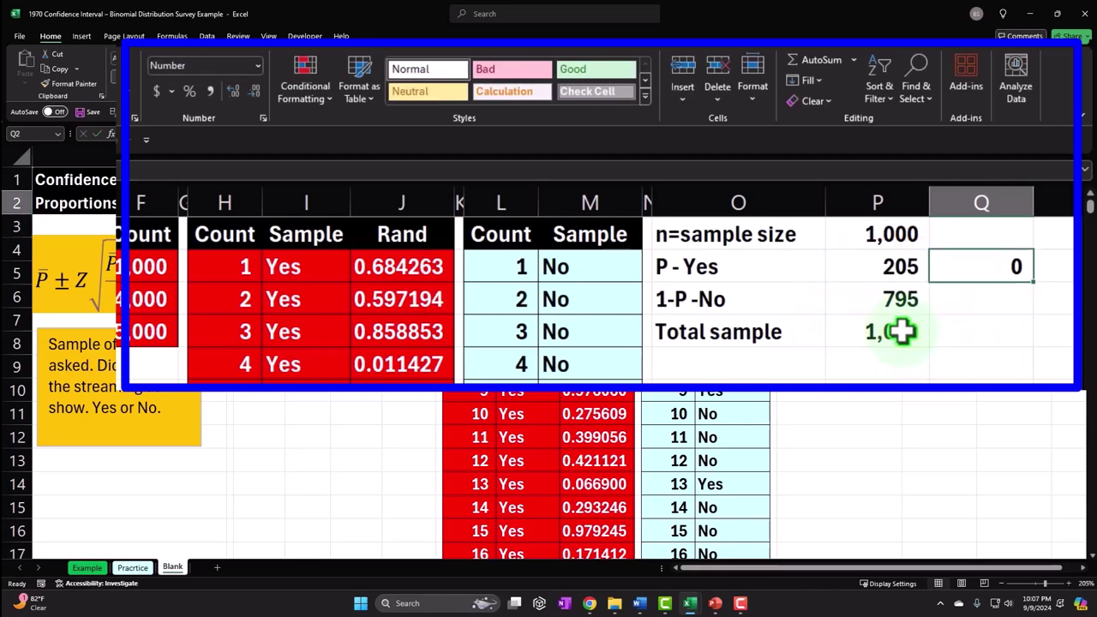
- Format the Yes proportion in Q2 as a percentage with two decimal places
click(194, 92)
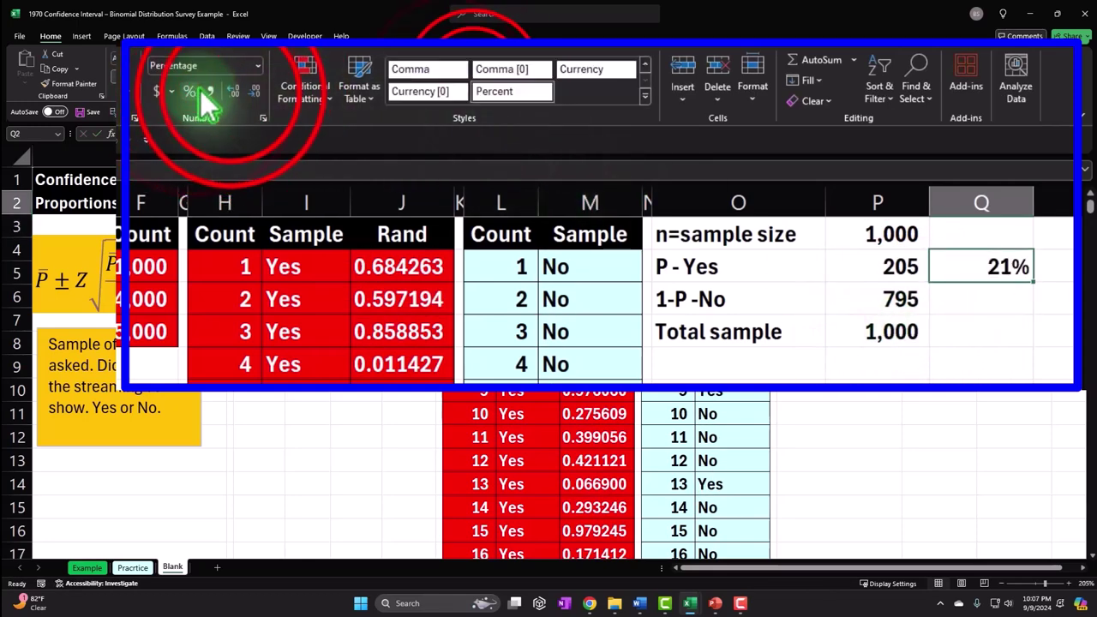
click(233, 91)
click(233, 92)
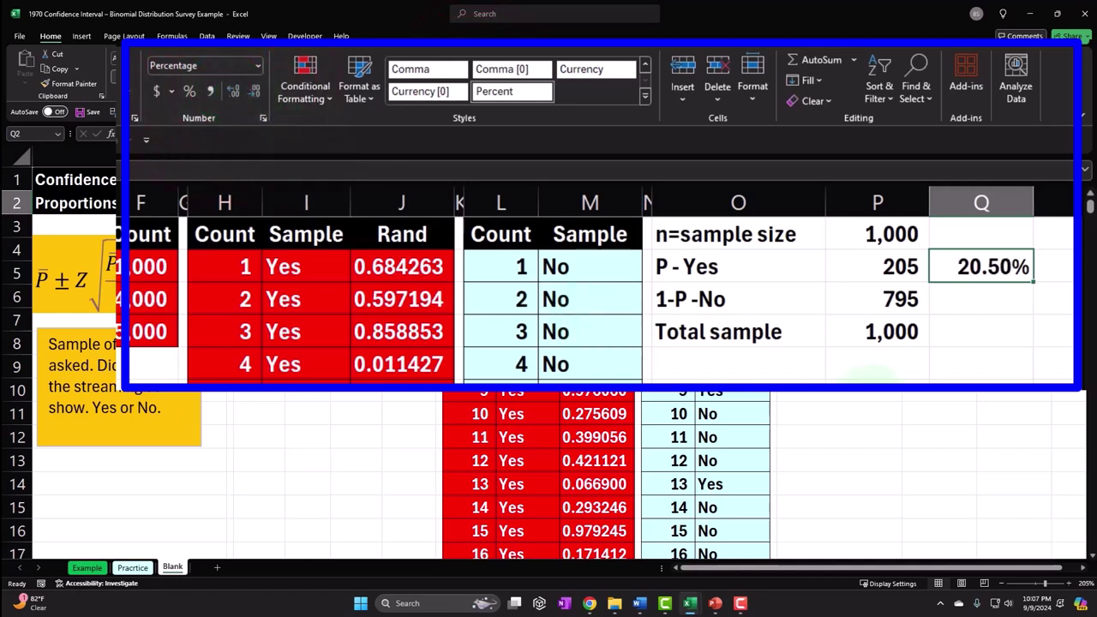
- Calculate the No proportion in Q3 by dividing the No count P3 by the Total sample in P4
click(981, 298)
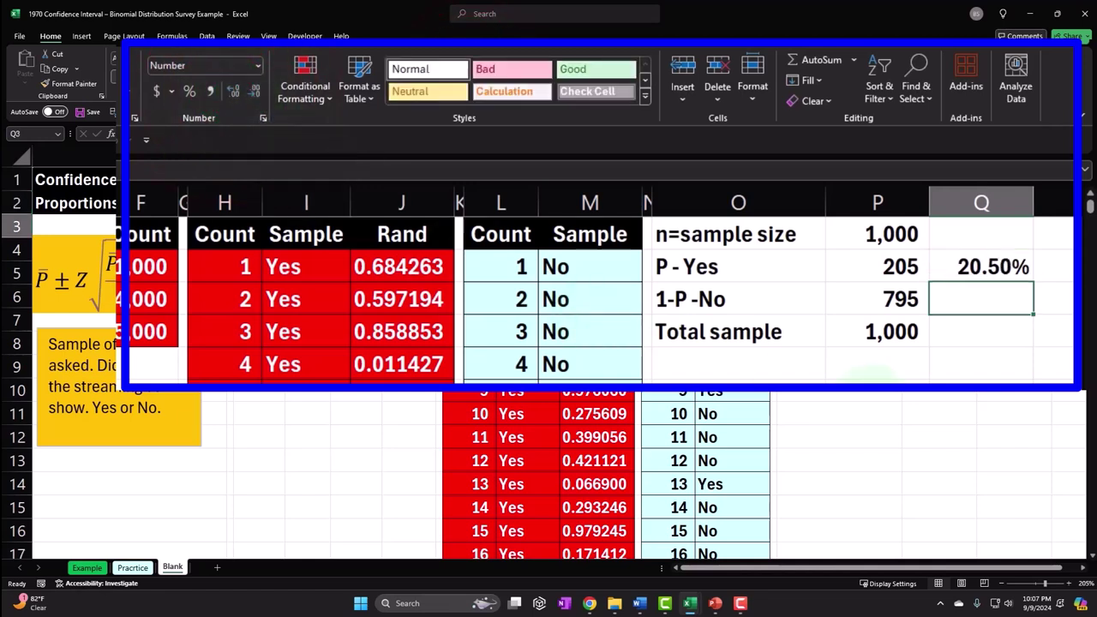
text(=)
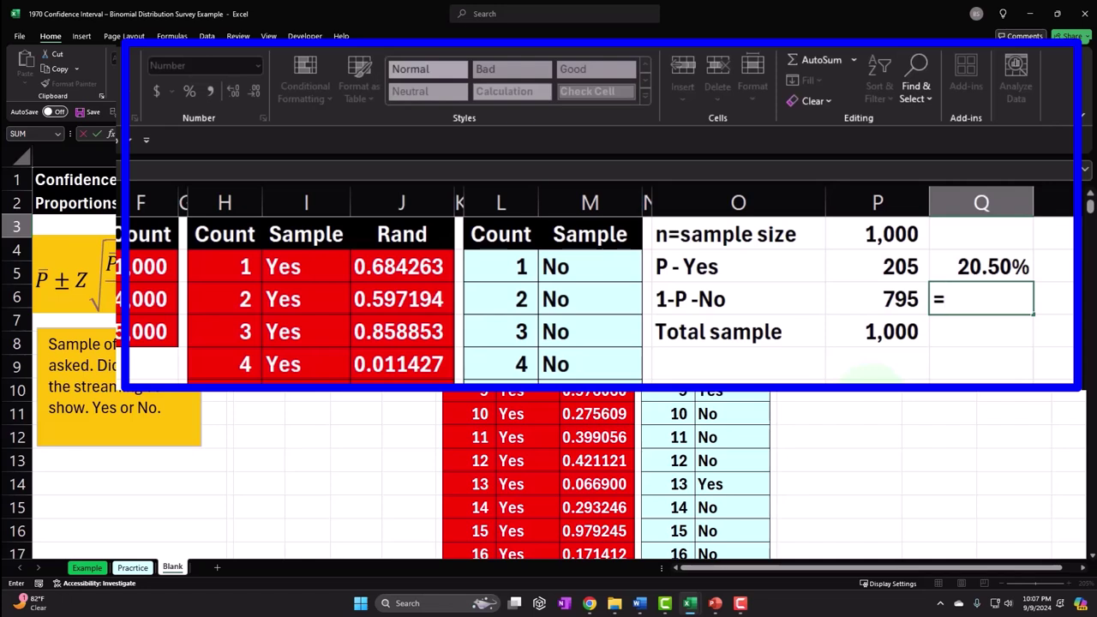
click(878, 298)
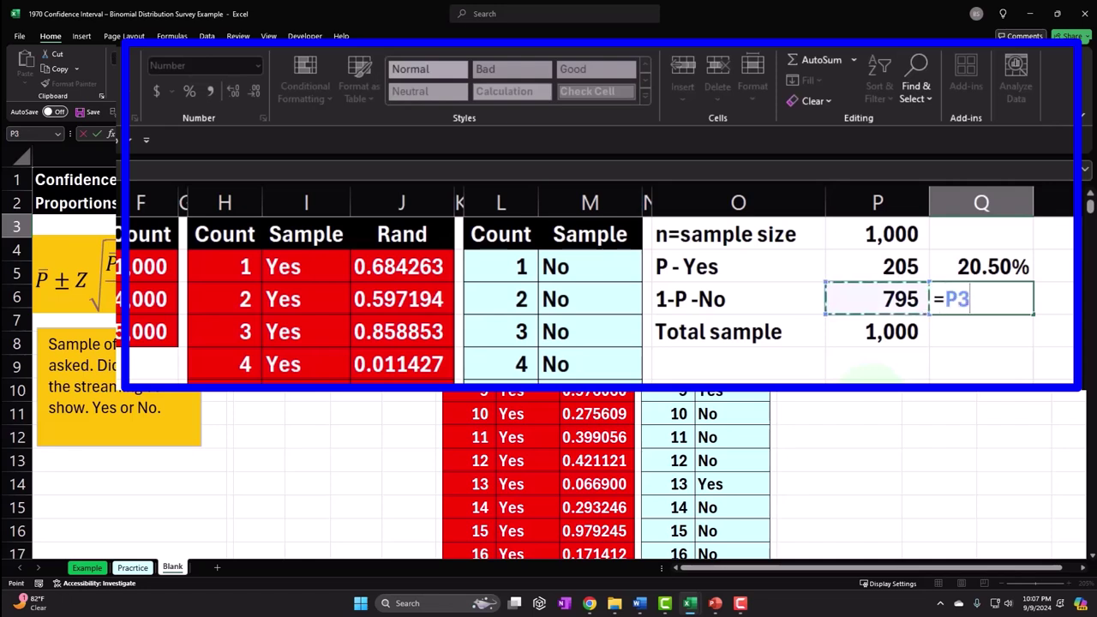
text(/)
click(892, 332)
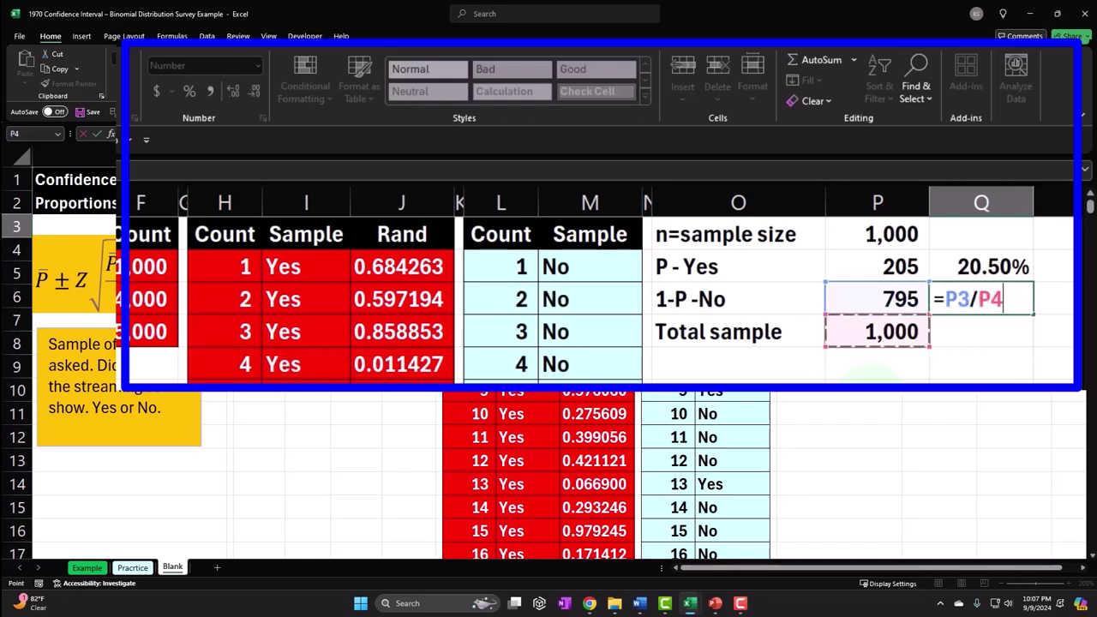
key(Return)
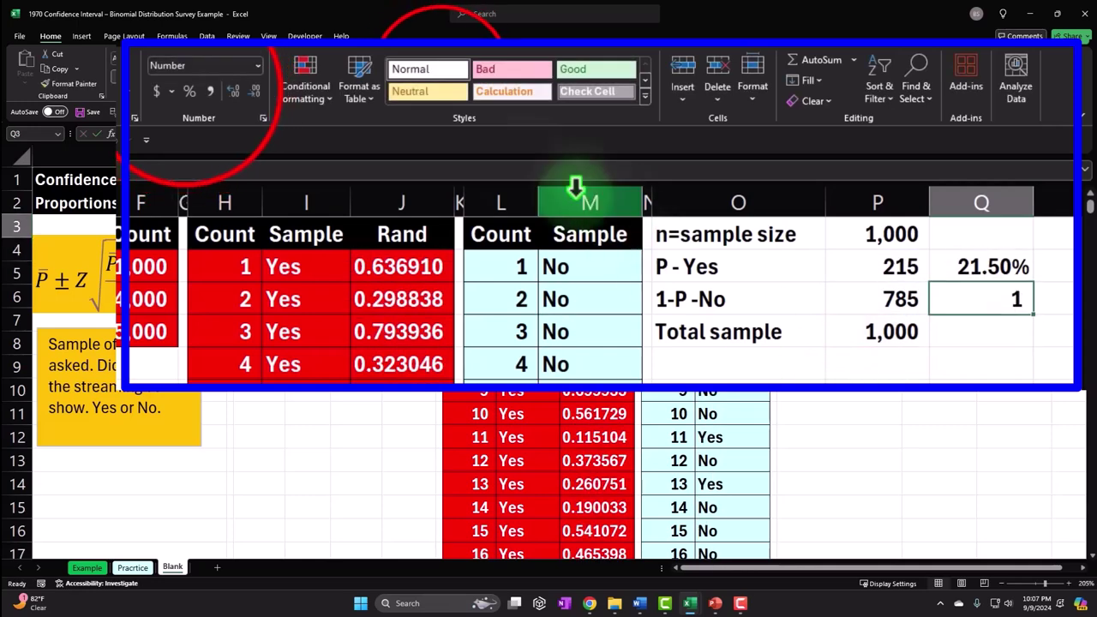
- Format the No proportion in Q3 as a percentage with two decimal places
click(189, 93)
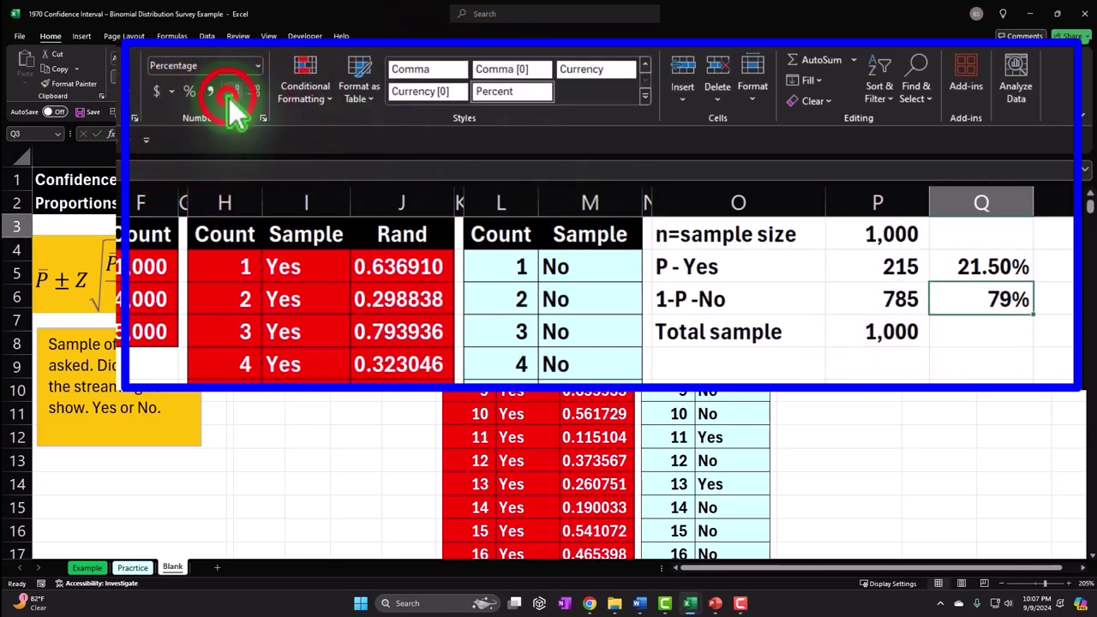
click(233, 92)
click(232, 92)
key(Return)
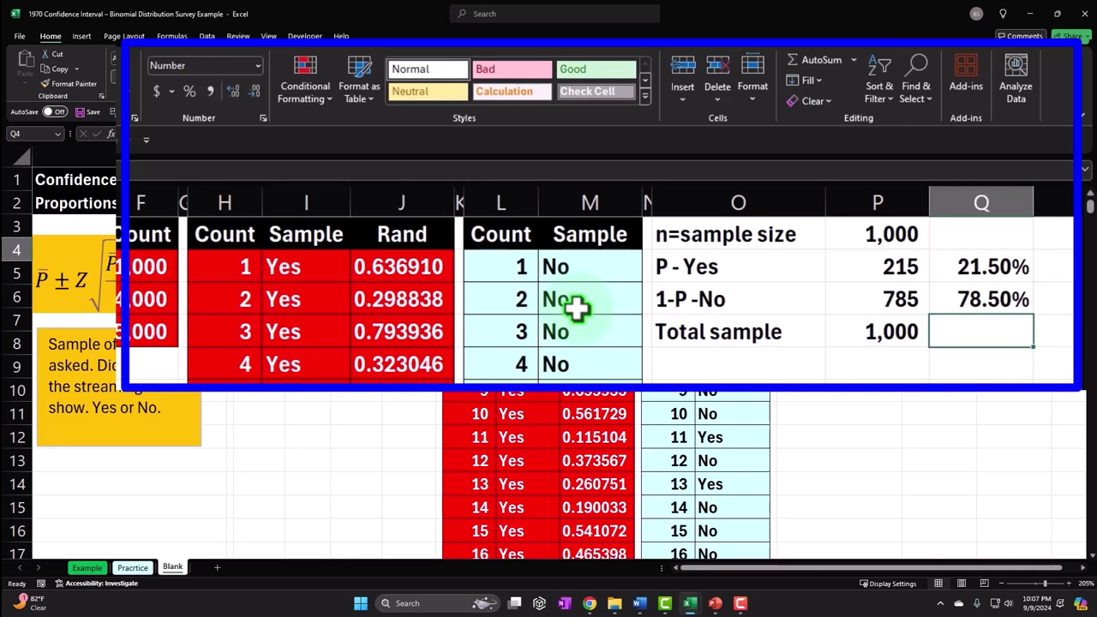
- Sum the Yes and No proportions Q2:Q3 in Q4 and format the total as a percentage
text(=sum()
text(Q5:Q6)
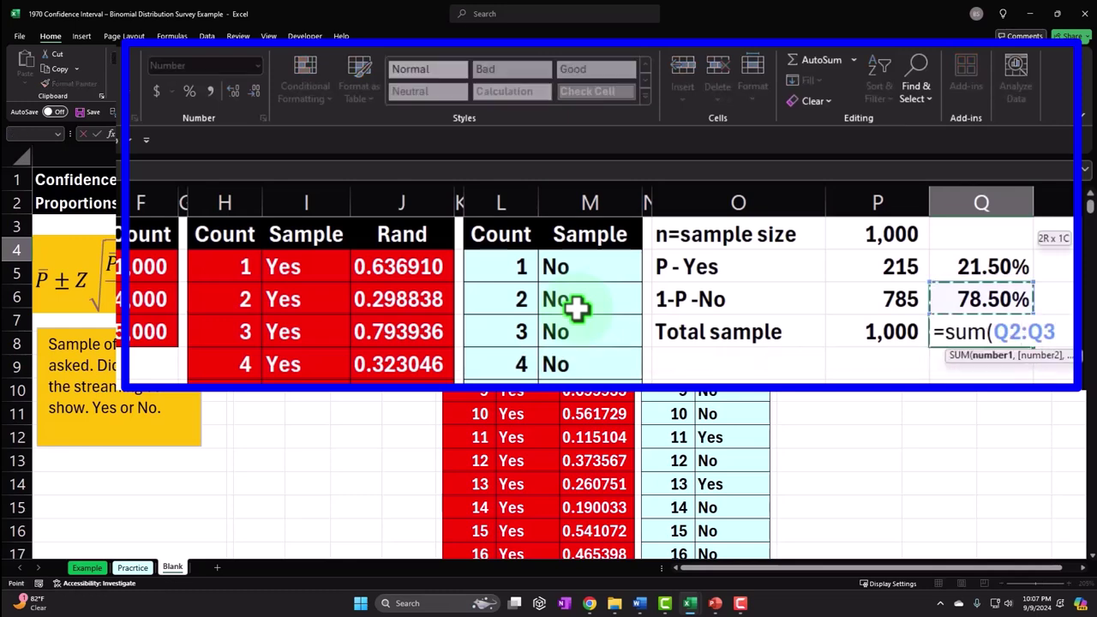
key(ctrl+Return)
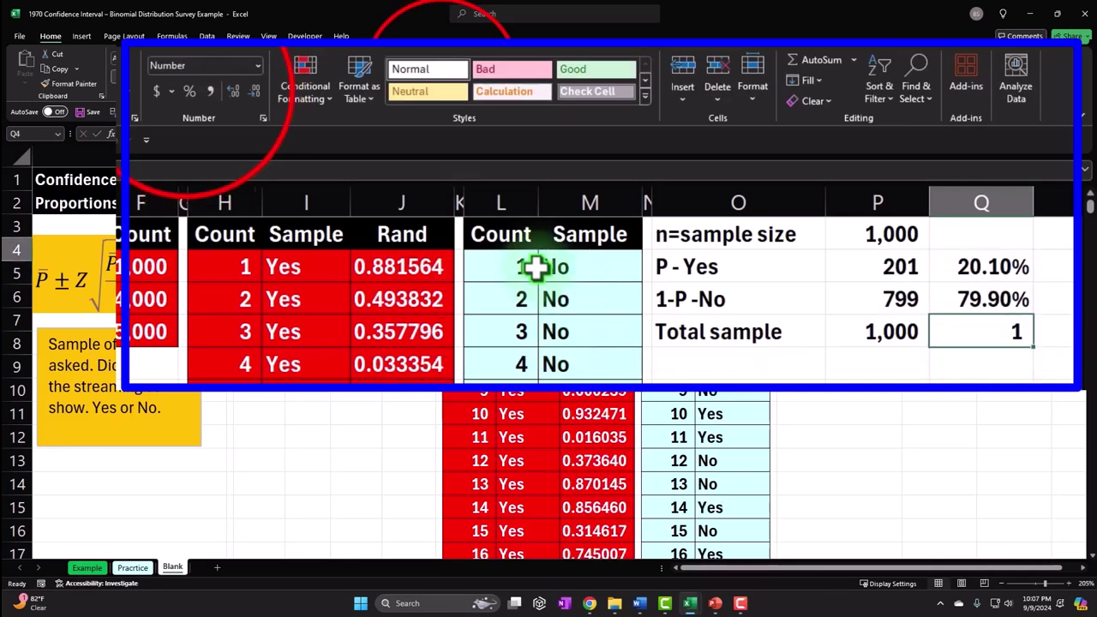
click(444, 76)
- Underline the No count and proportion in P3:Q3 above the totals
drag(950, 226, 1014, 227)
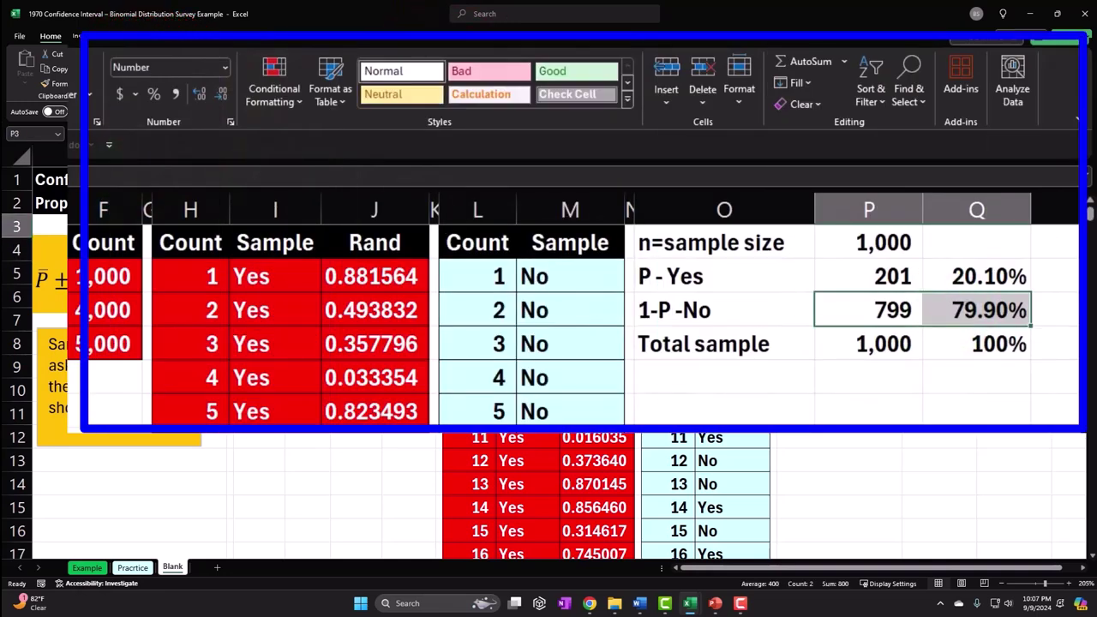
key(ctrl+u)
click(870, 410)
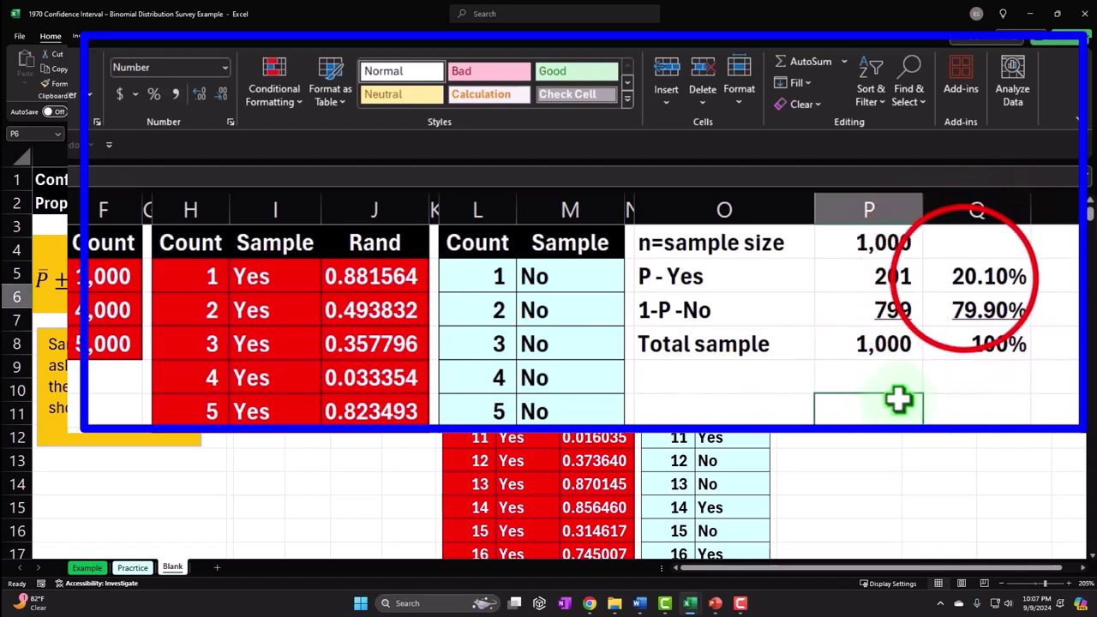
- Show the total percentage in Q4 with two decimal places
click(964, 277)
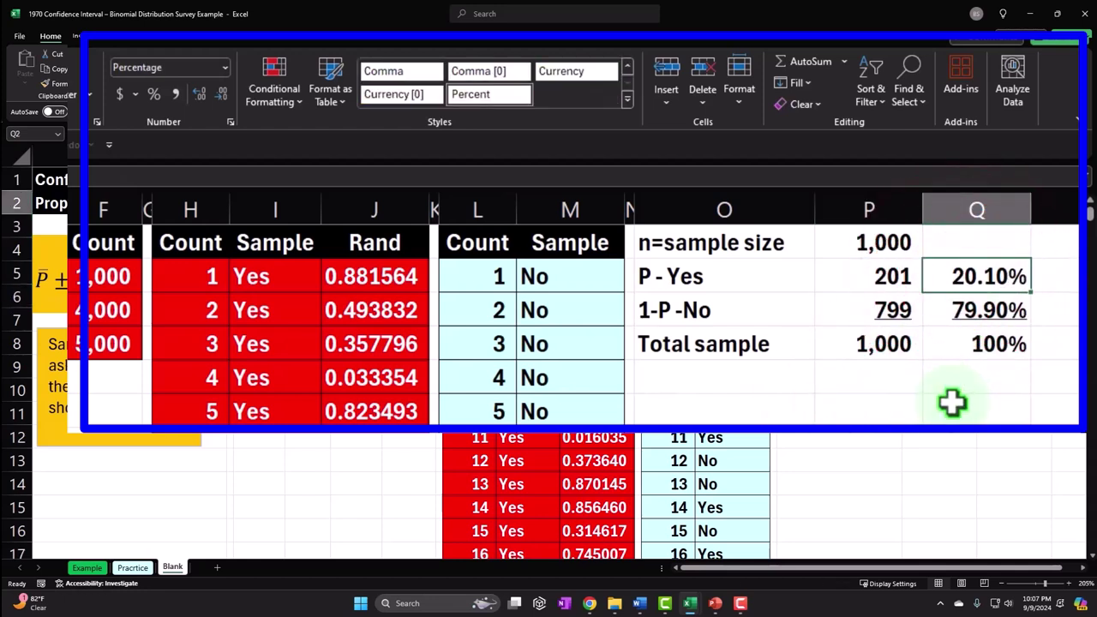
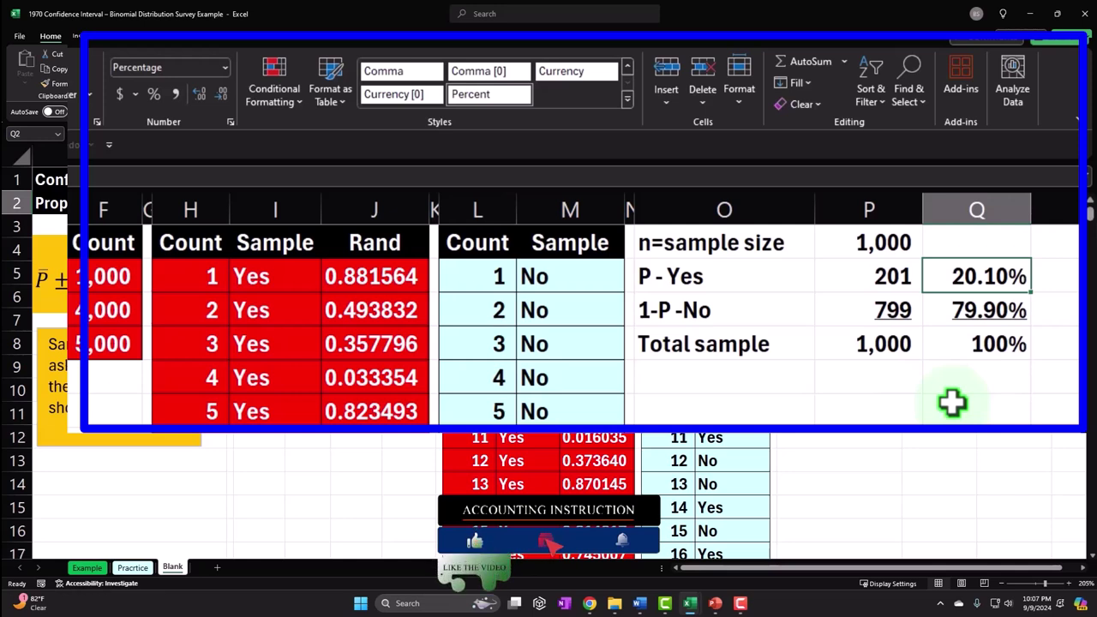
key(Down)
key(Down)
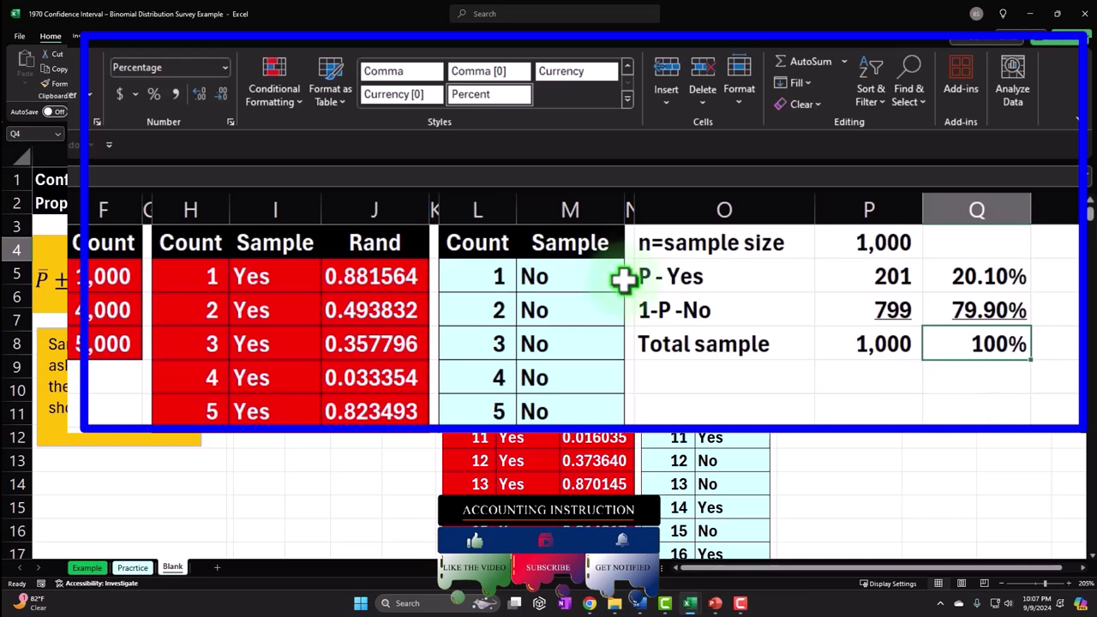
click(199, 93)
click(199, 92)
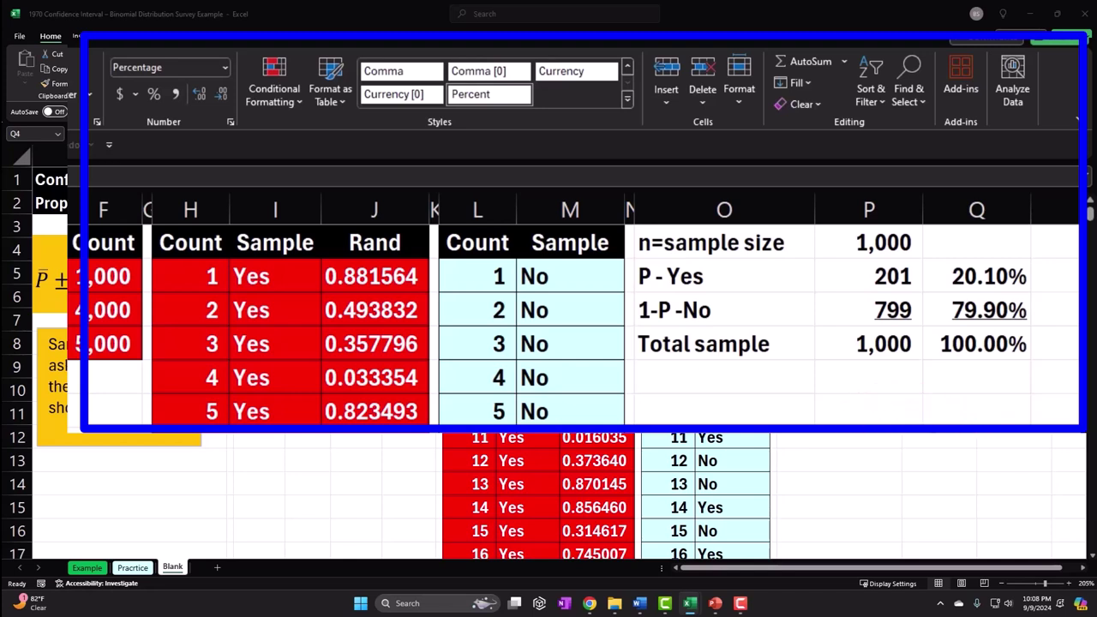
- Label O5 as n*p>5 for the first sample-size condition
click(681, 375)
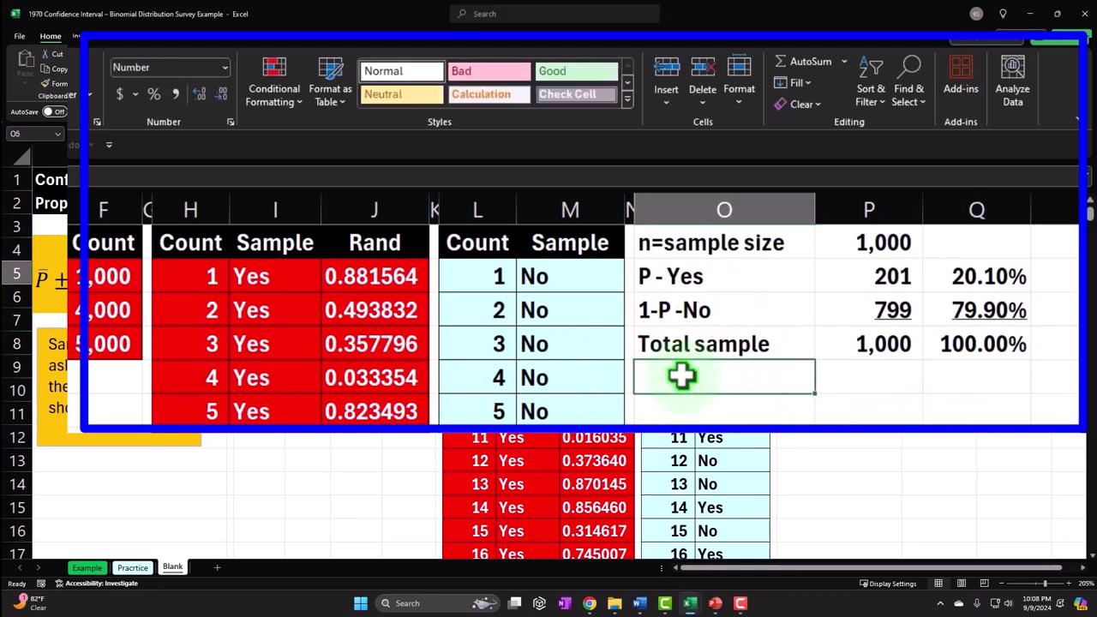
text(n)
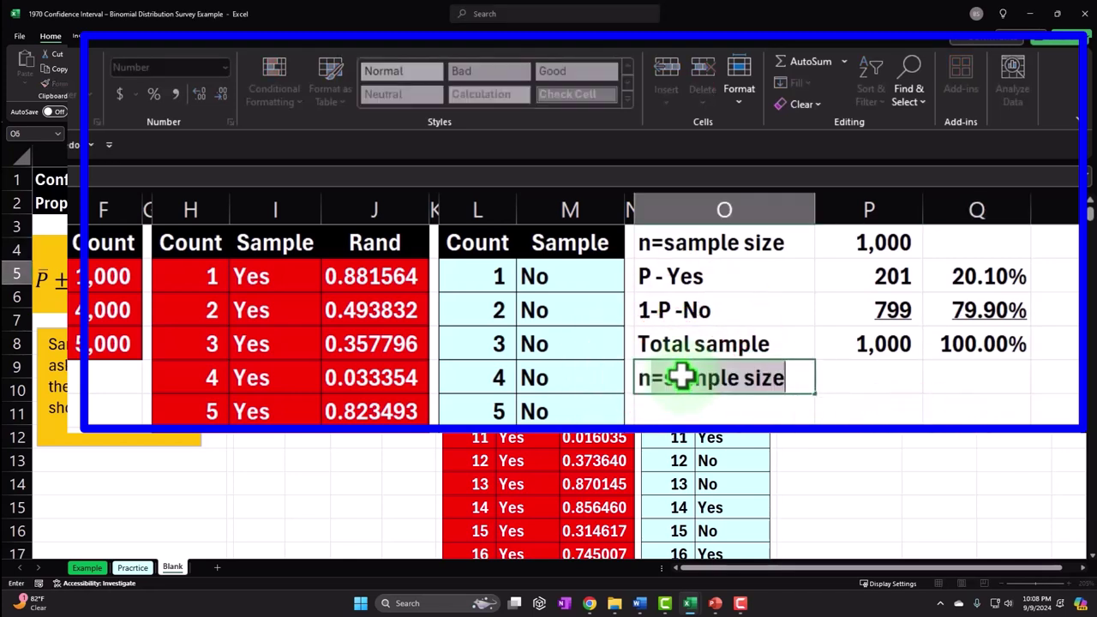
text(*p)
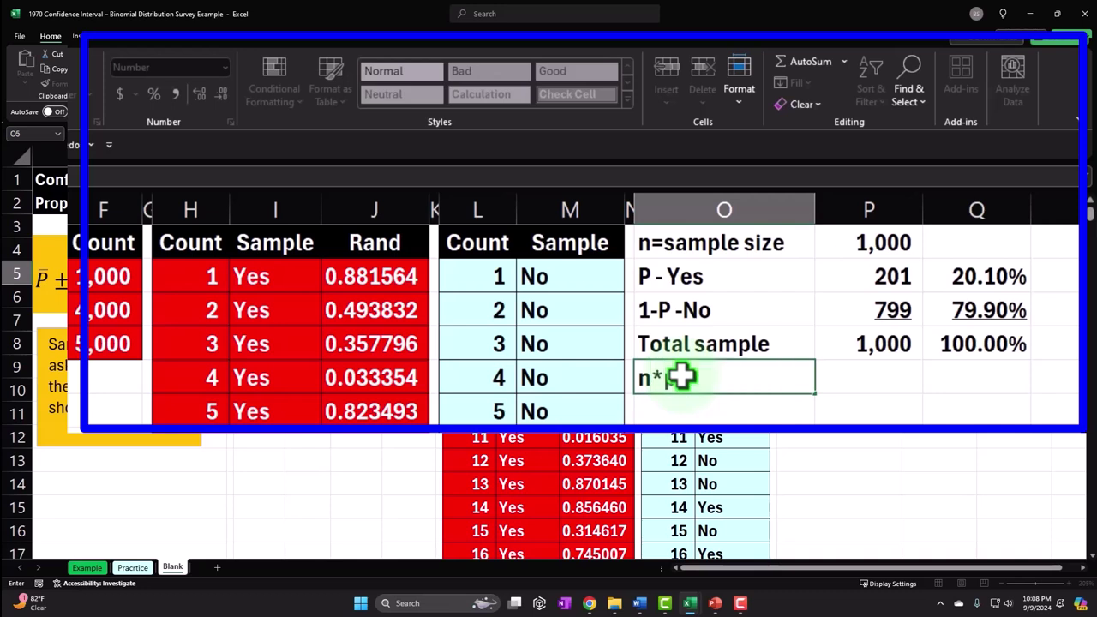
text(>5)
key(Return)
- Calculate n*p in P5 by multiplying the sample size P1 by the Yes proportion in Q2
key(Right)
key(Up)
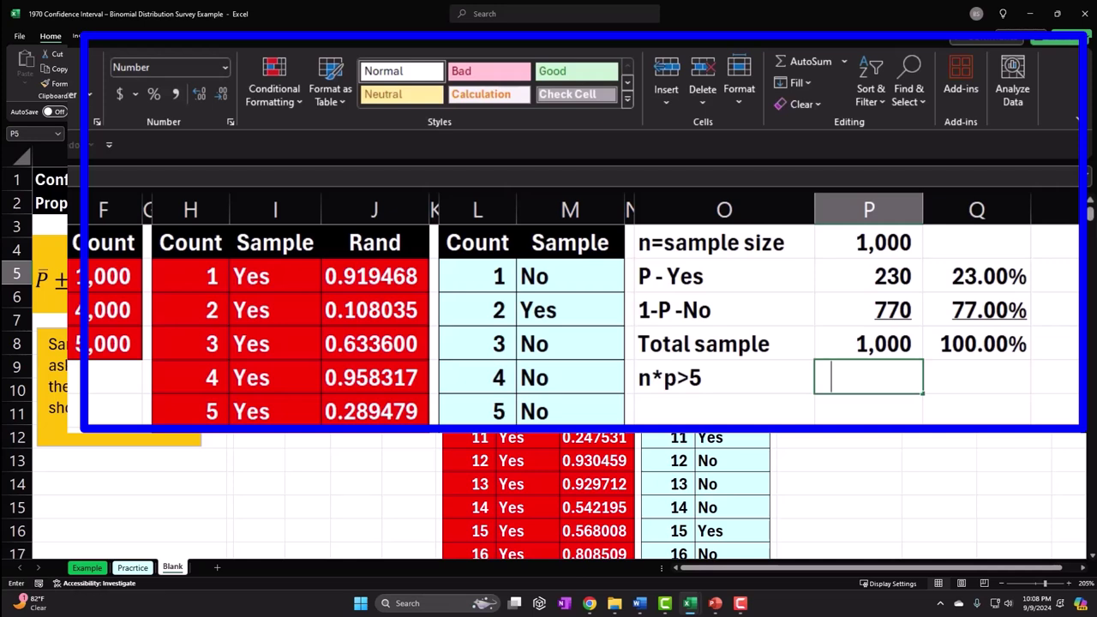
text(=)
key(Up)
key(Up)
key(Up)
key(Up)
key(Up)
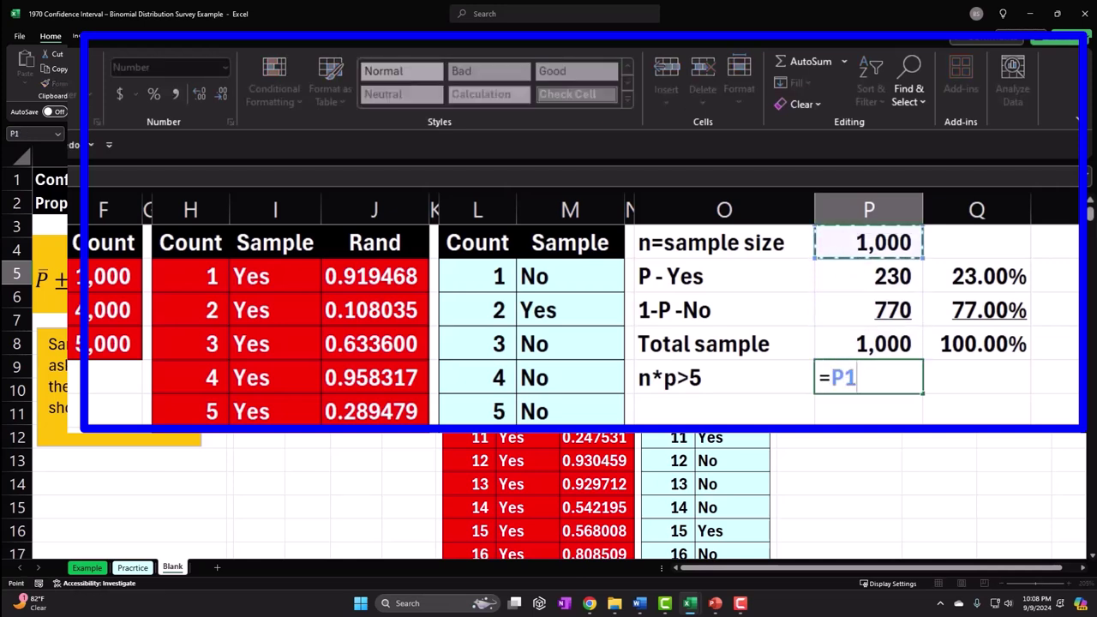
text(*)
key(Up)
key(Up)
key(Up)
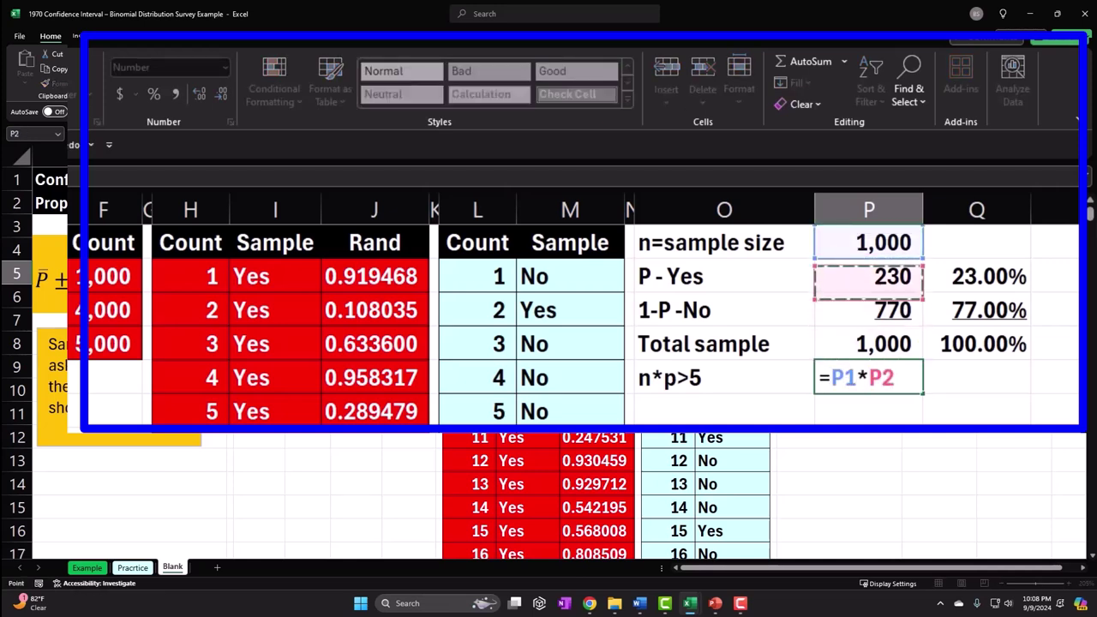
key(Right)
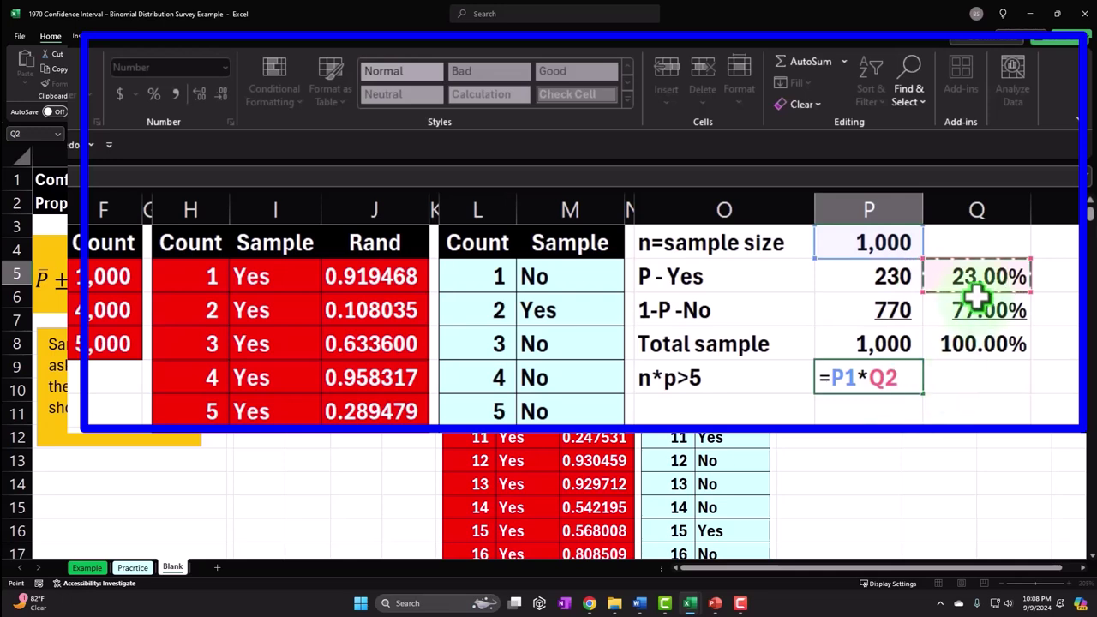
key(Return)
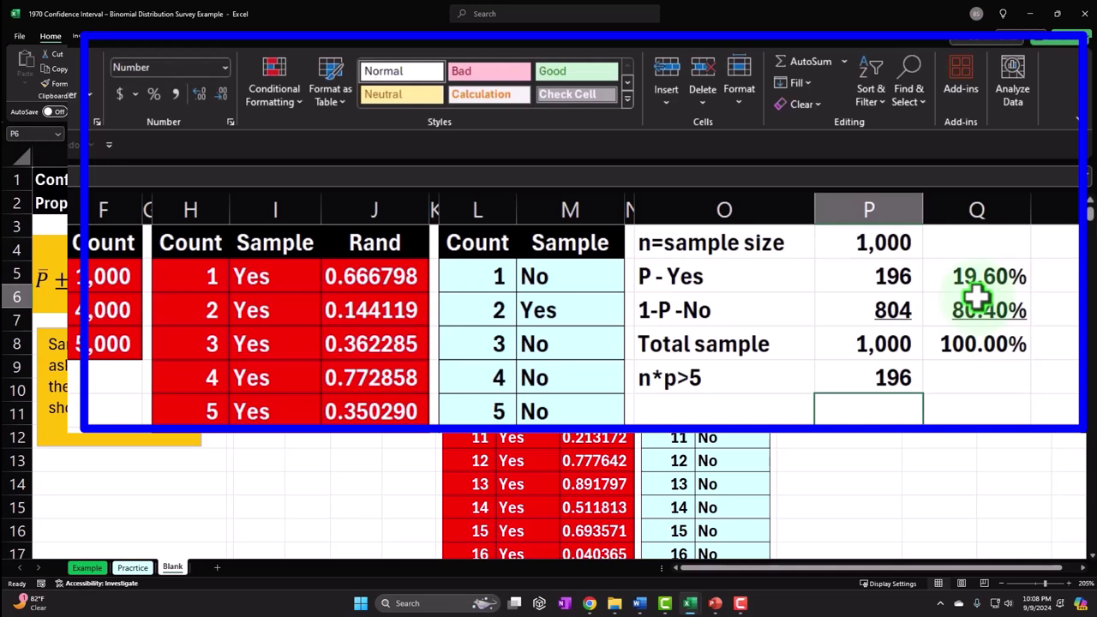
- Label O6 as n*(1-p)>5 for the second sample-size condition
key(Left)
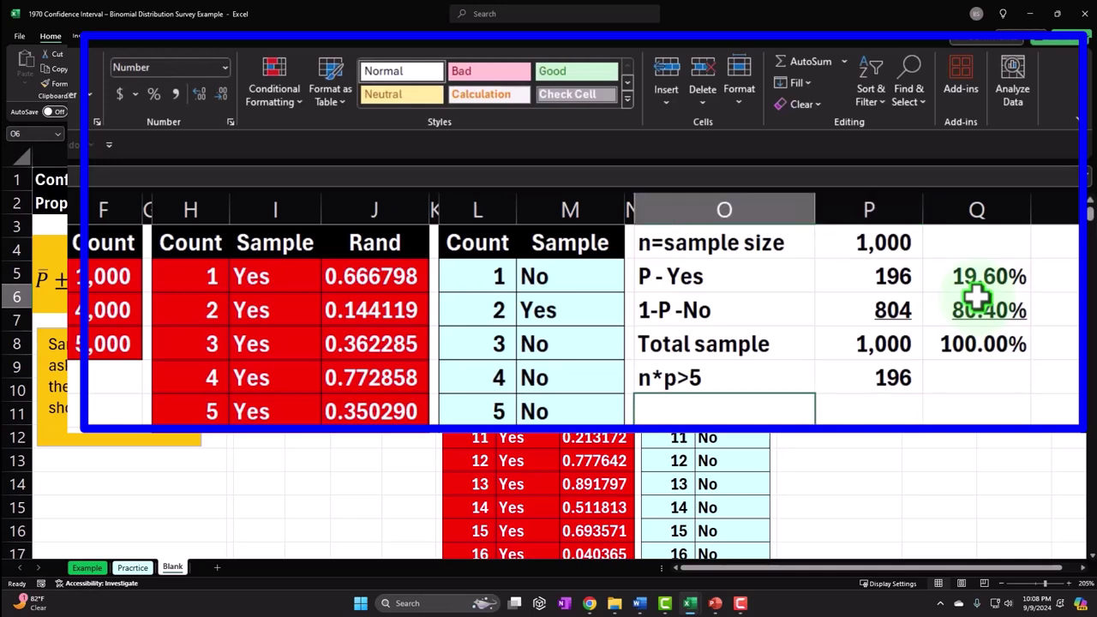
text(n)
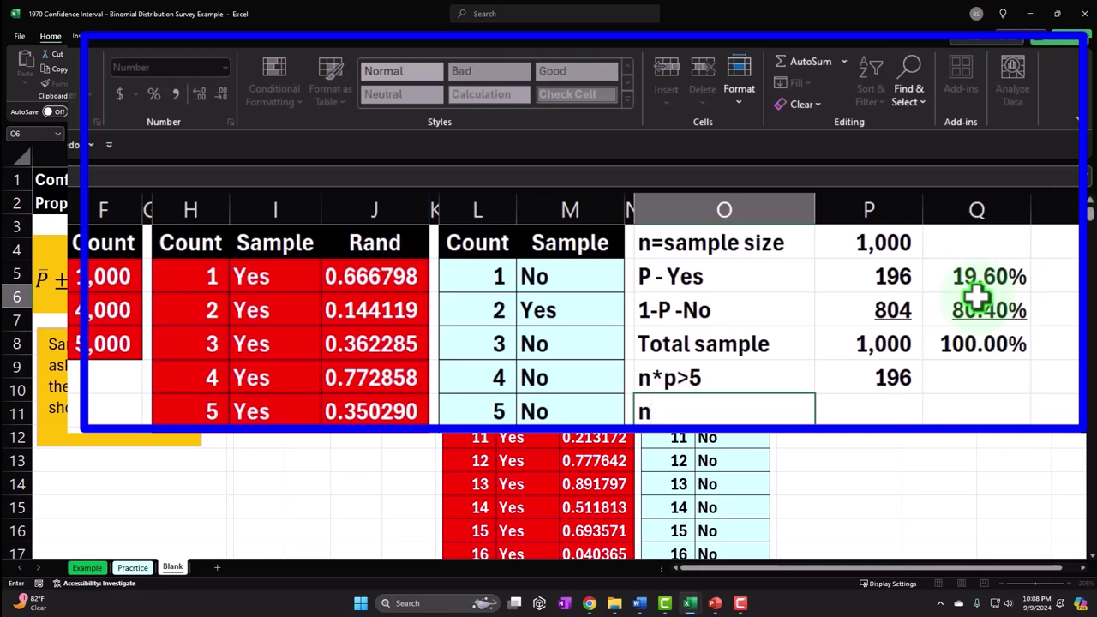
text(*)
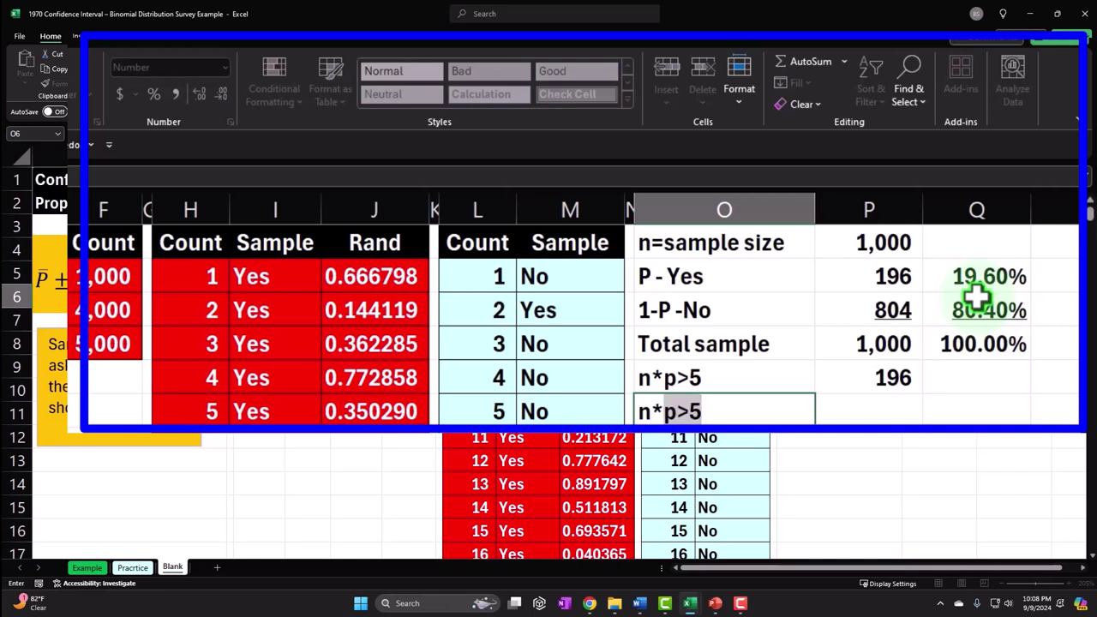
text((1-)
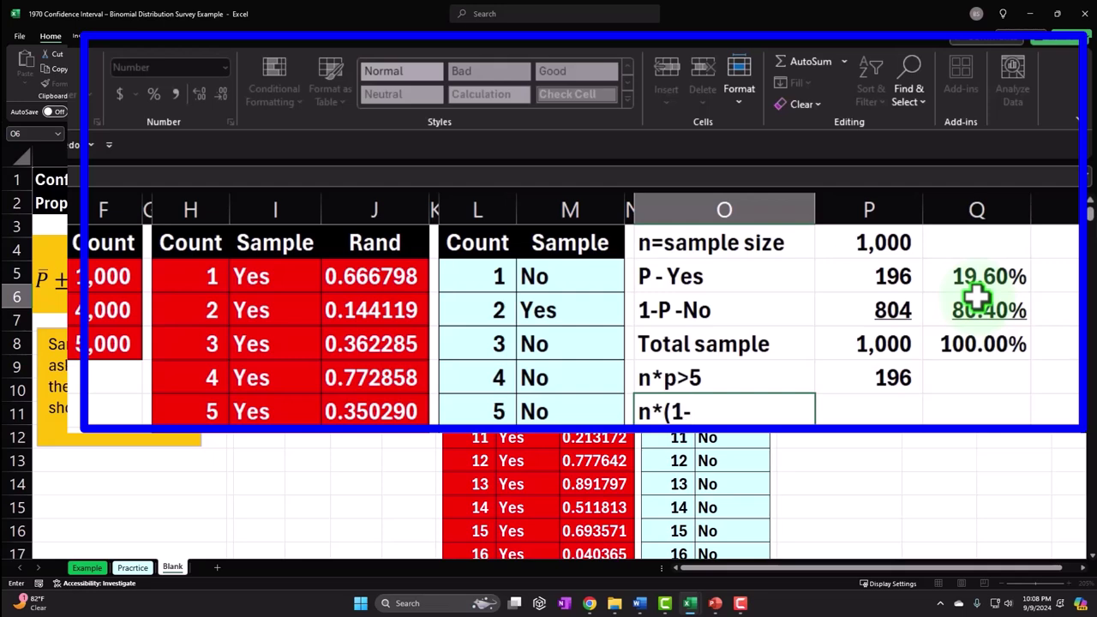
text(p)>5)
key(Tab)
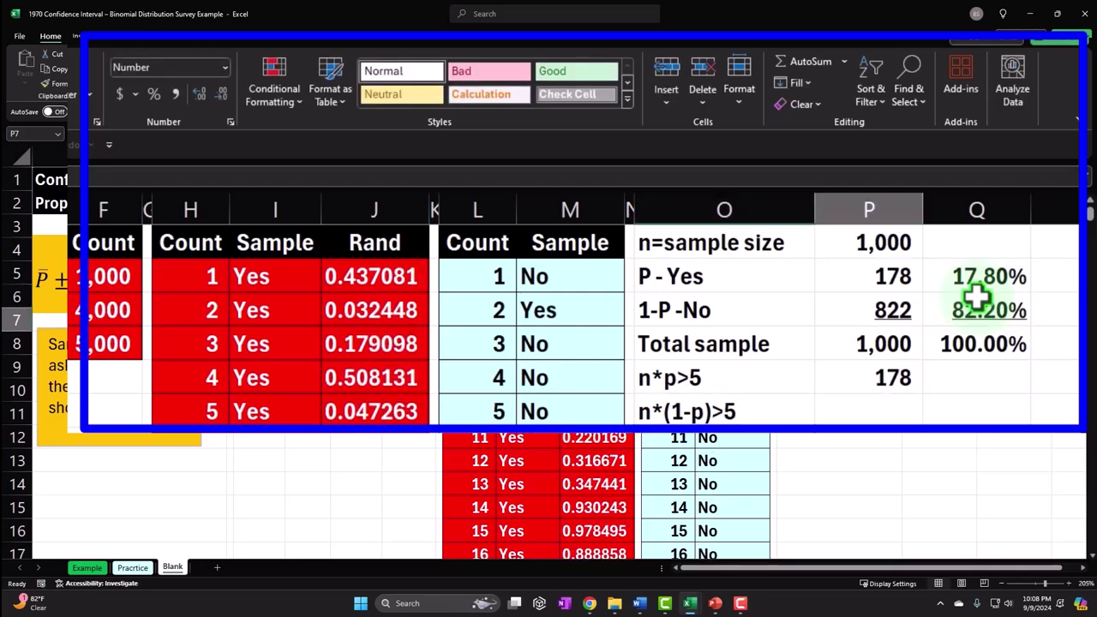
- Calculate n*(1-p) in P6 by multiplying the sample size P1 by the No proportion in Q3
text(=)
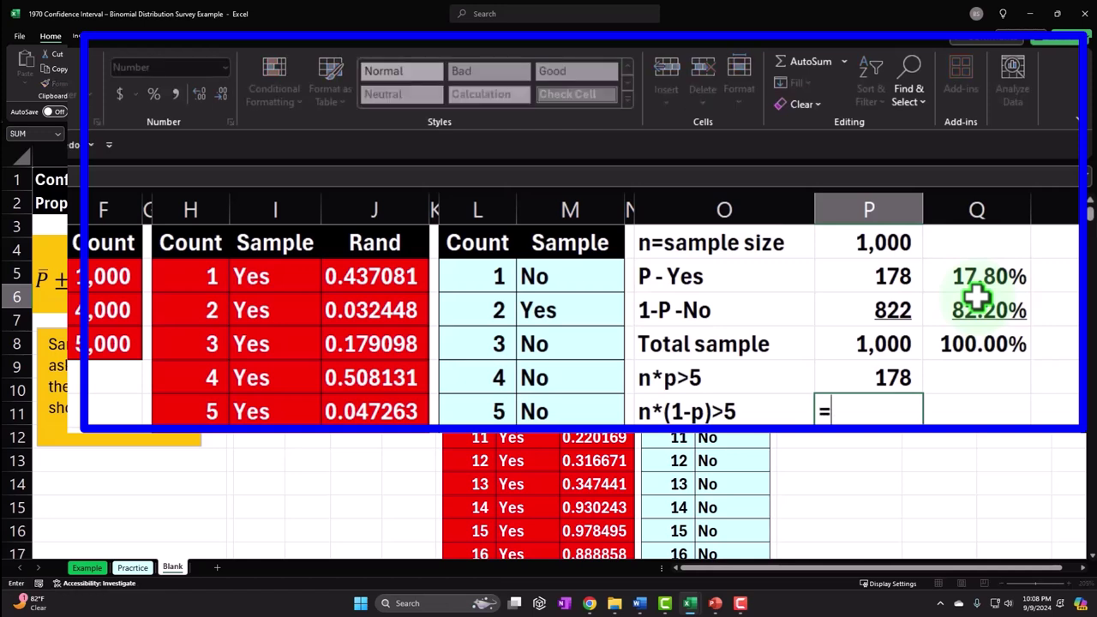
key(Up)
key(Up)
key(Up)
key(Up)
key(Up)
text(*)
key(Up)
key(Up)
key(Up)
click(977, 299)
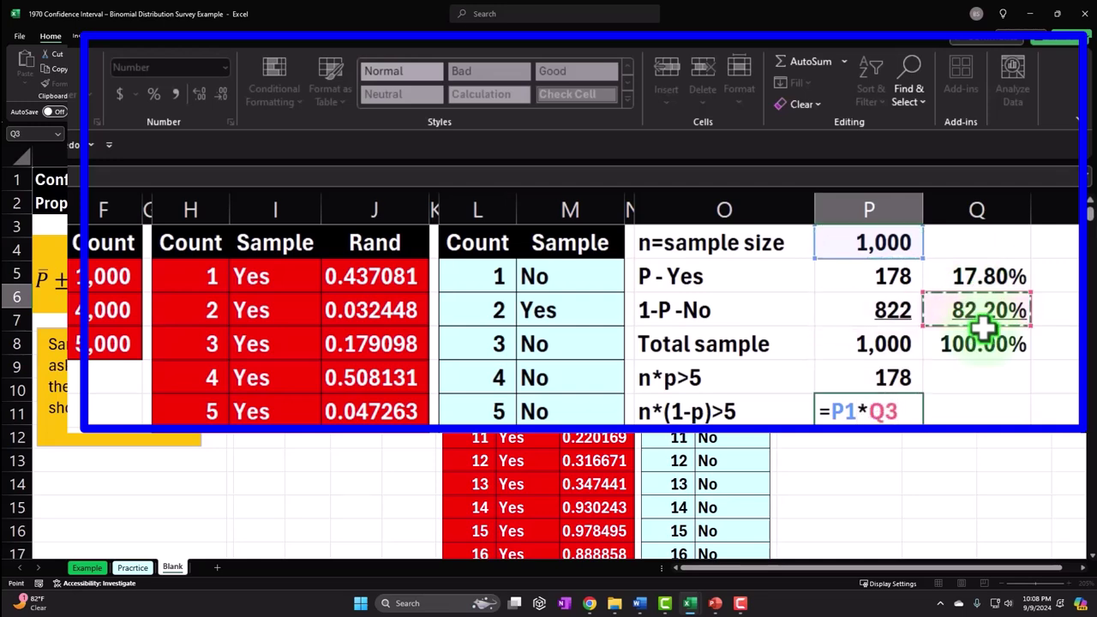
key(Tab)
- Test the n*p condition in Q5 with the formula =P5>5
key(Up)
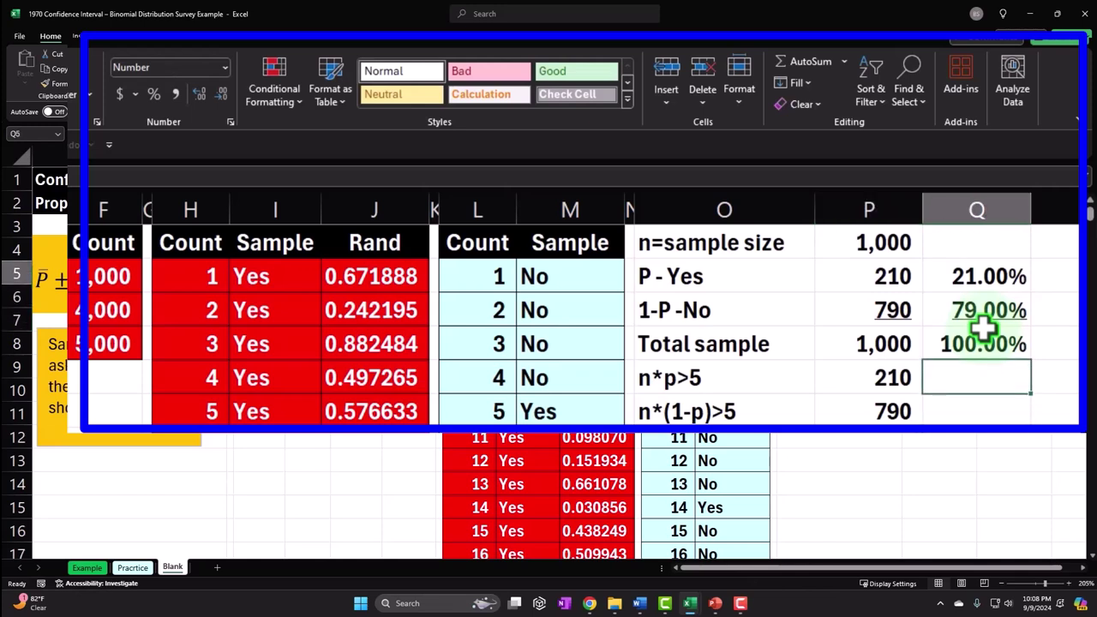
text(=)
key(Left)
text(>)
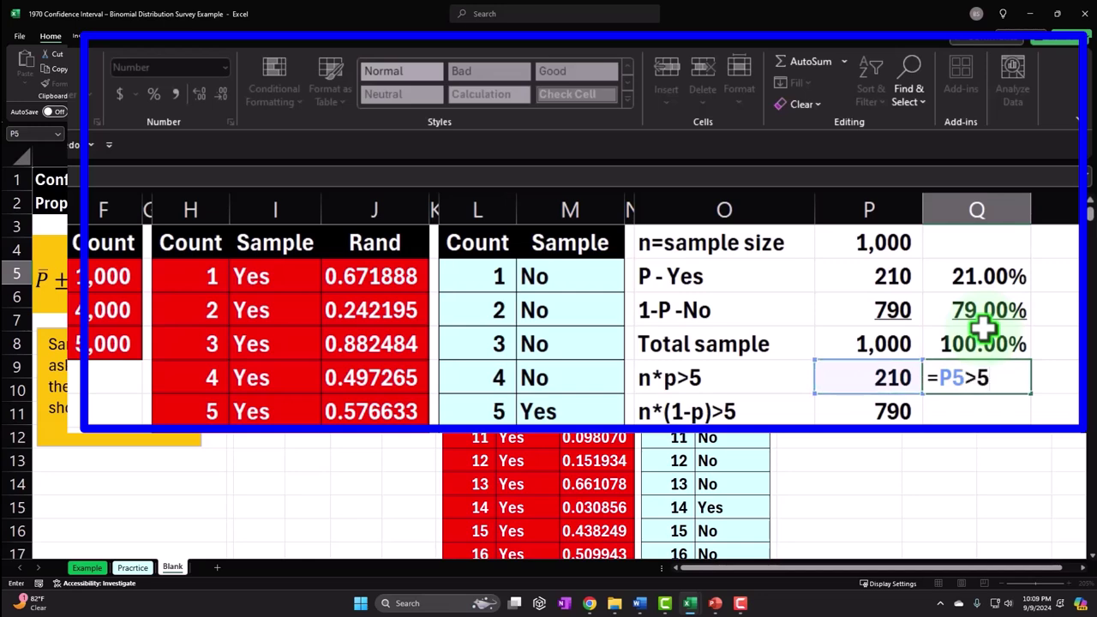
key(Return)
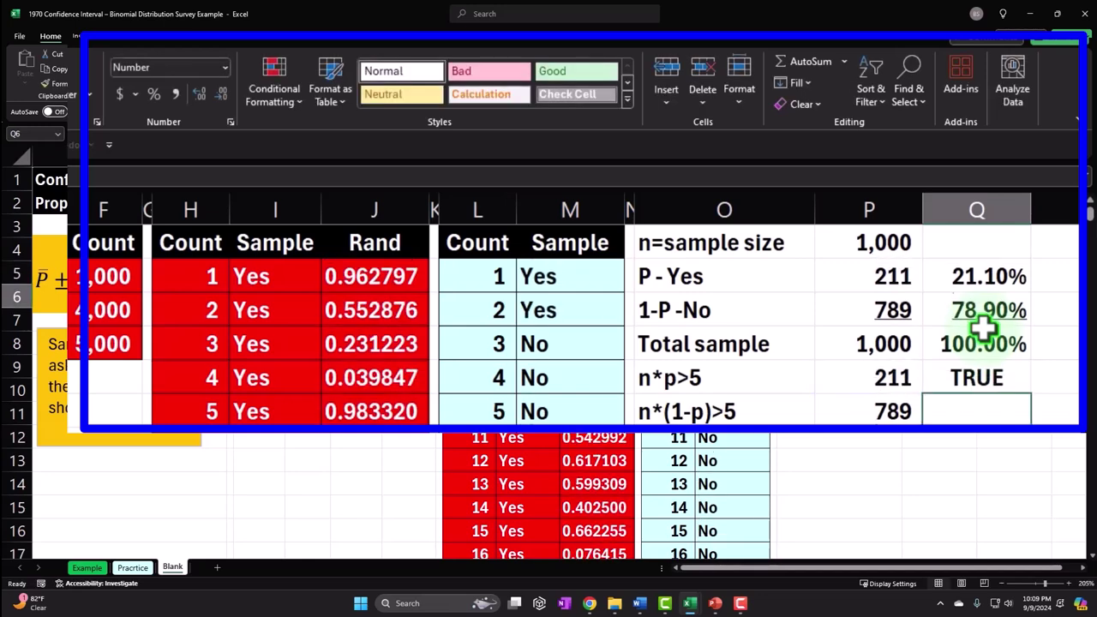
- Start the condition formula in Q6 with a reference to the n*(1-p) value in P6
text(=)
key(Left)
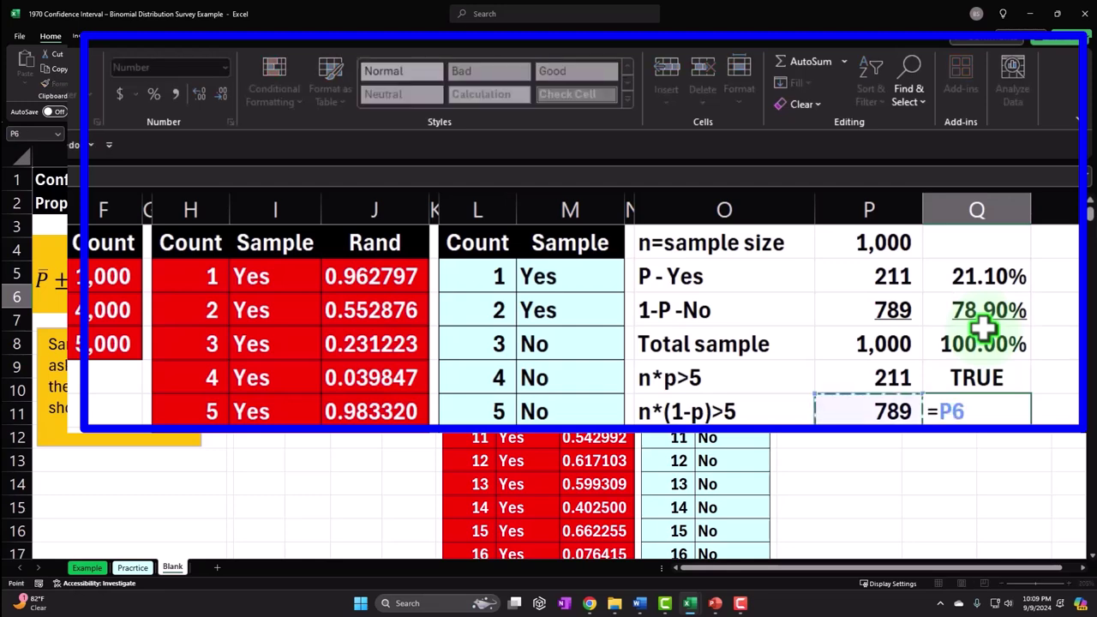
- Complete the n*(1-p)>5 check in Q6 with the formula =P6>5
text(>5)
key(Return)
key(Up)
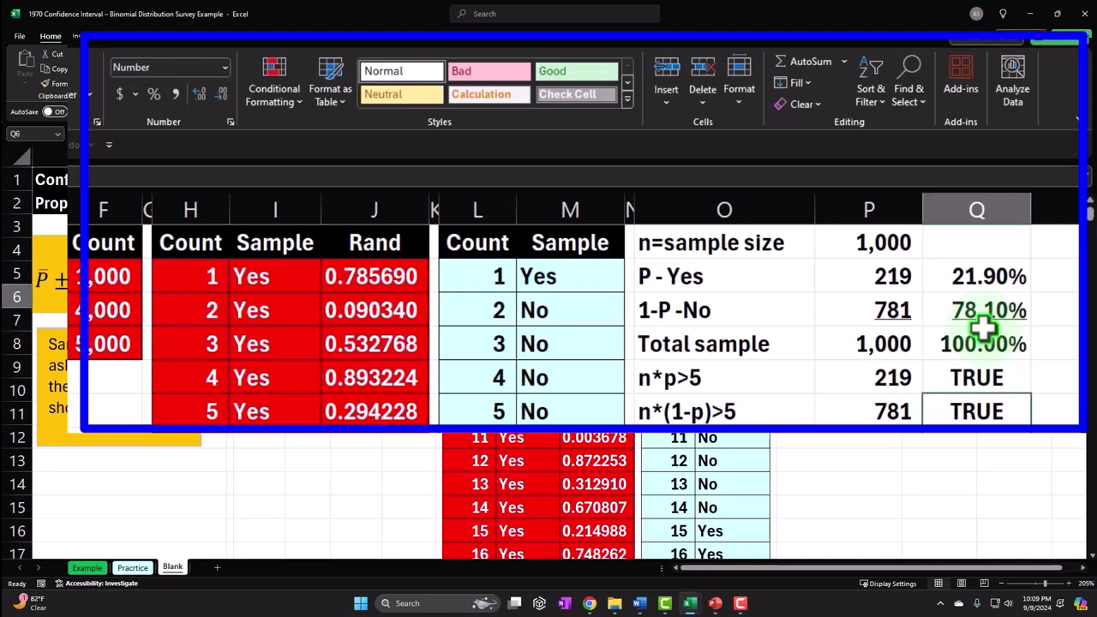
- Apply an Equal To conditional formatting rule to Q5:Q6 that shows TRUE as Green Fill with Dark Green Text
key(shift+Up)
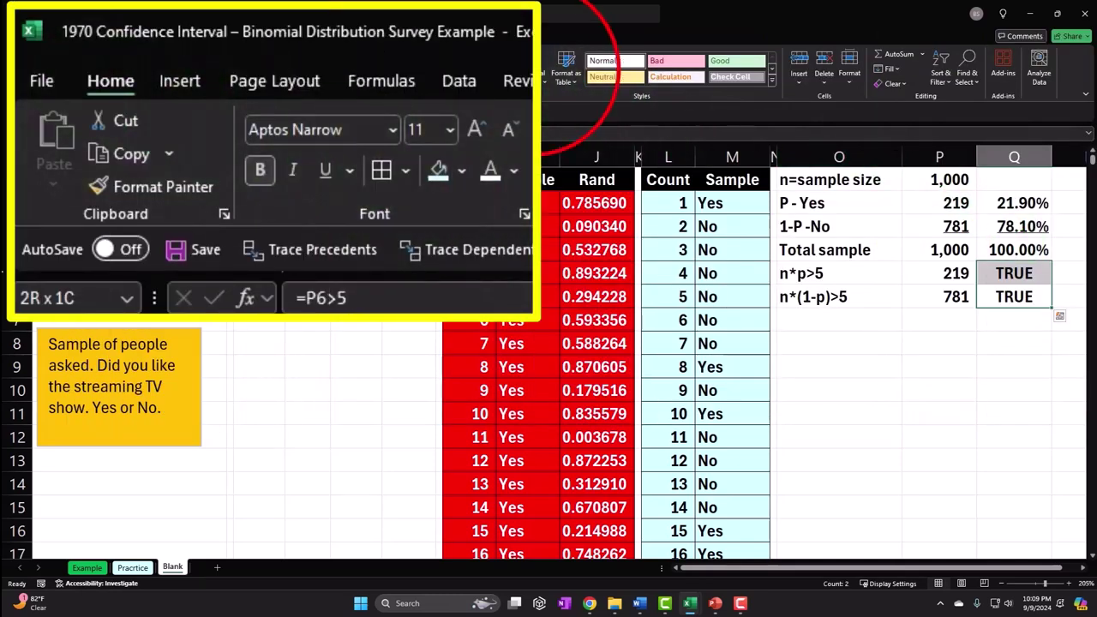
click(534, 75)
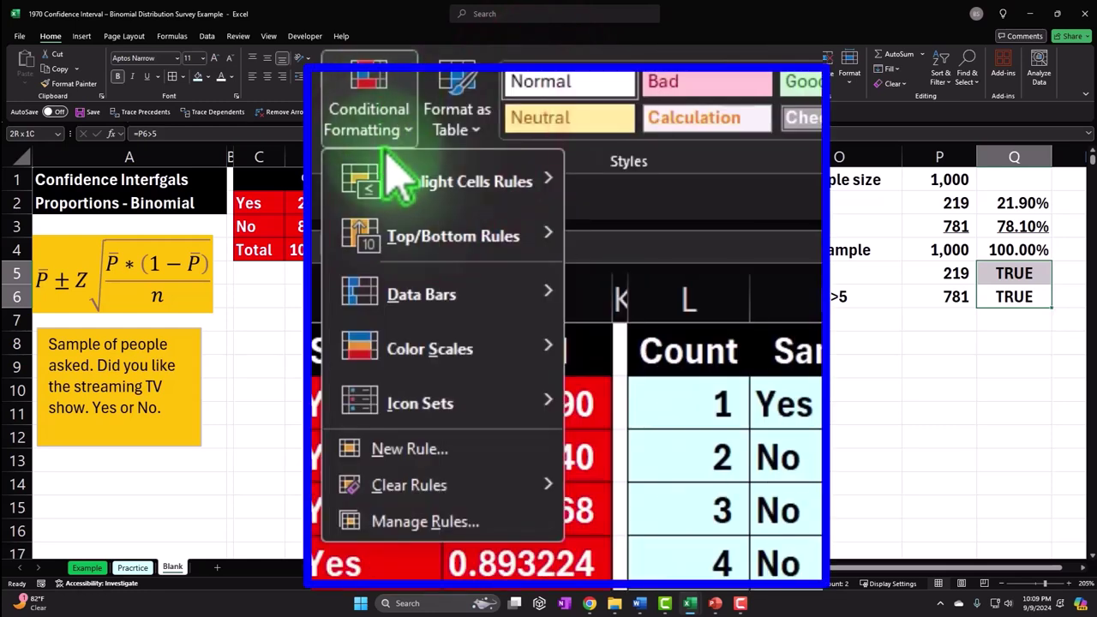
mouse_move(540, 107)
click(651, 187)
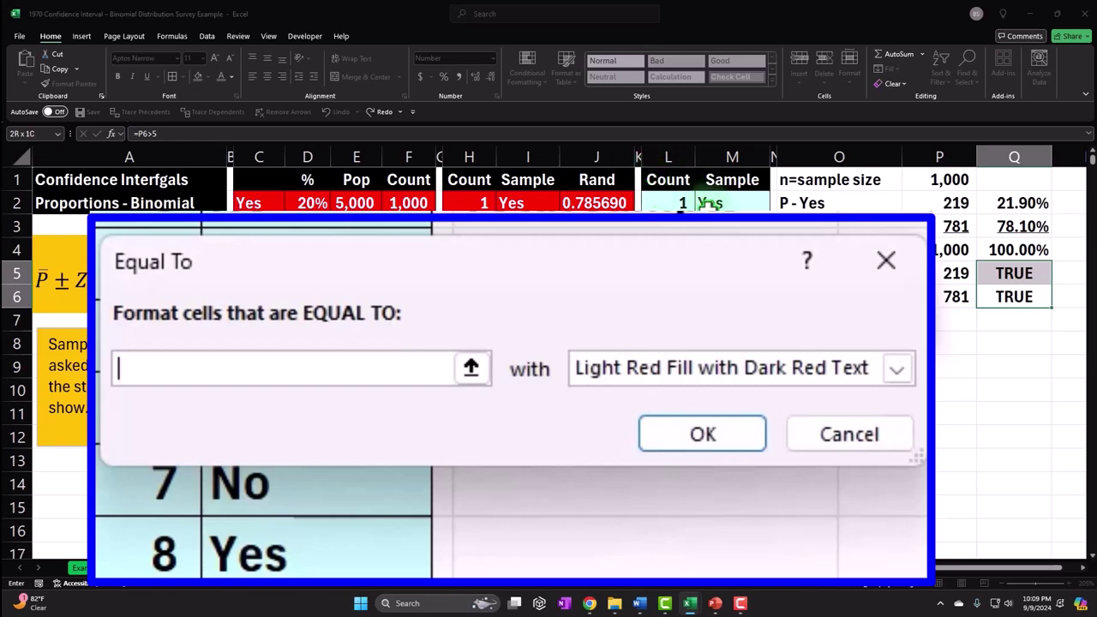
text(TRUE)
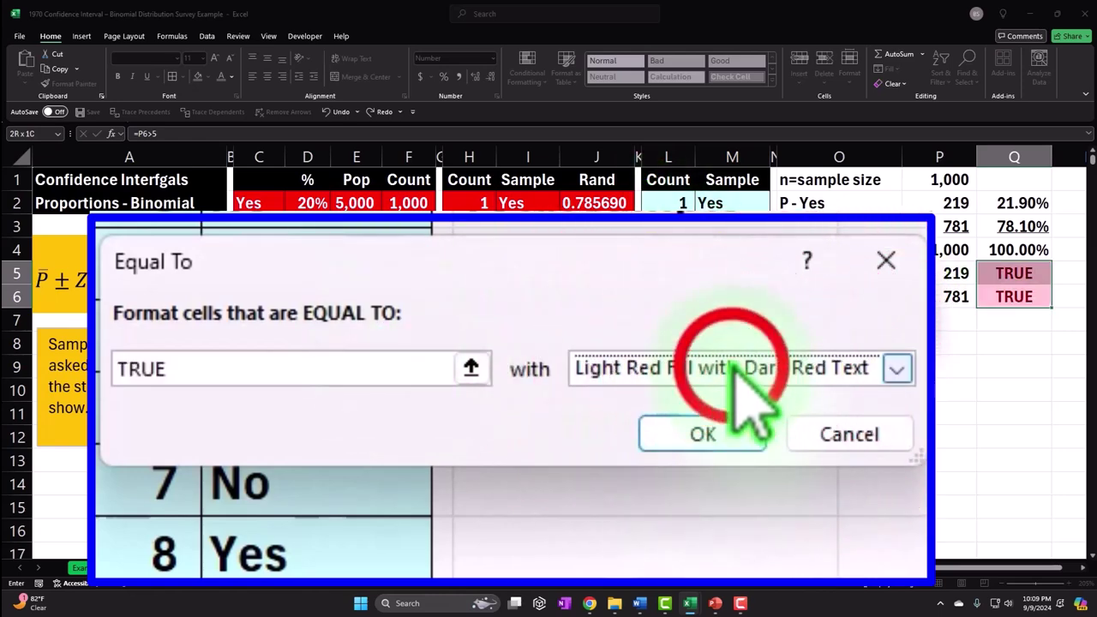
click(883, 370)
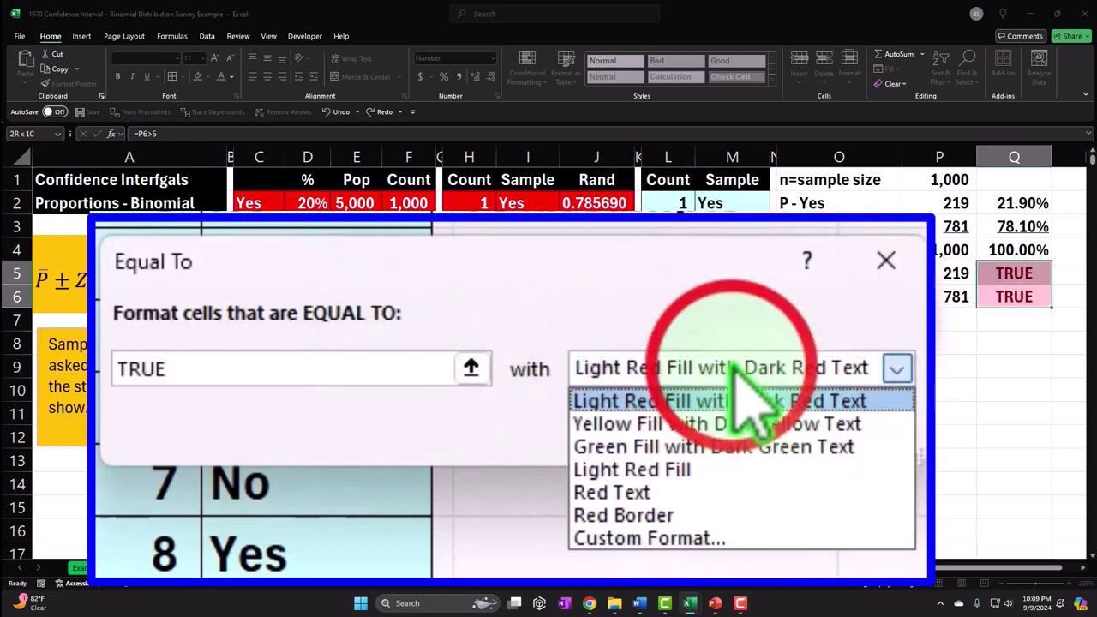
click(707, 447)
click(703, 437)
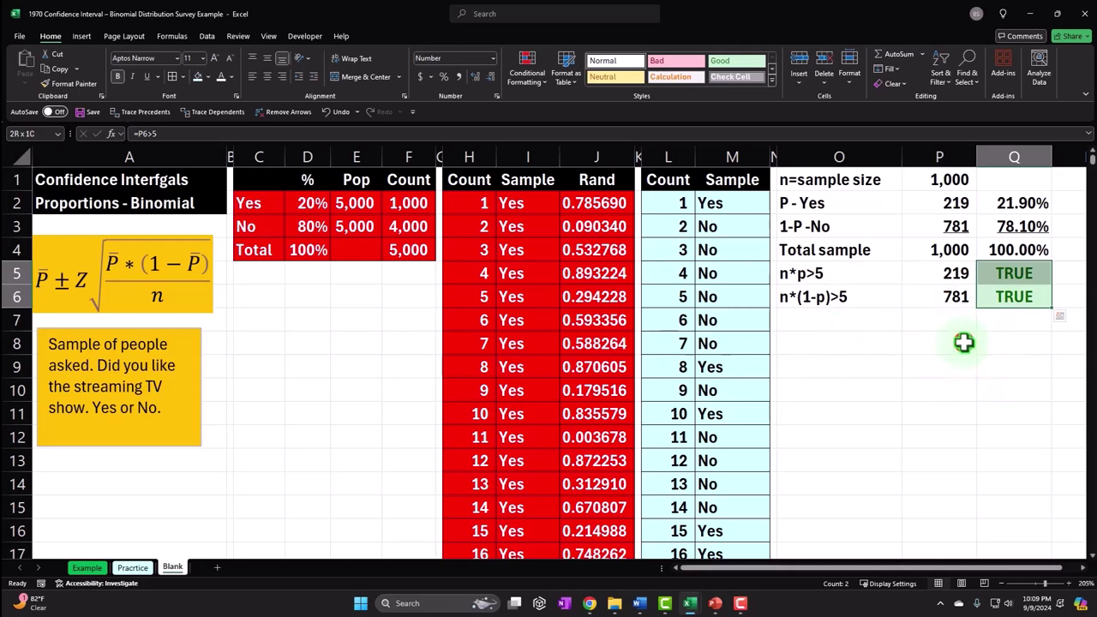
- Label cell O7 "Confidence interval" and widen column O so the label fits
click(964, 343)
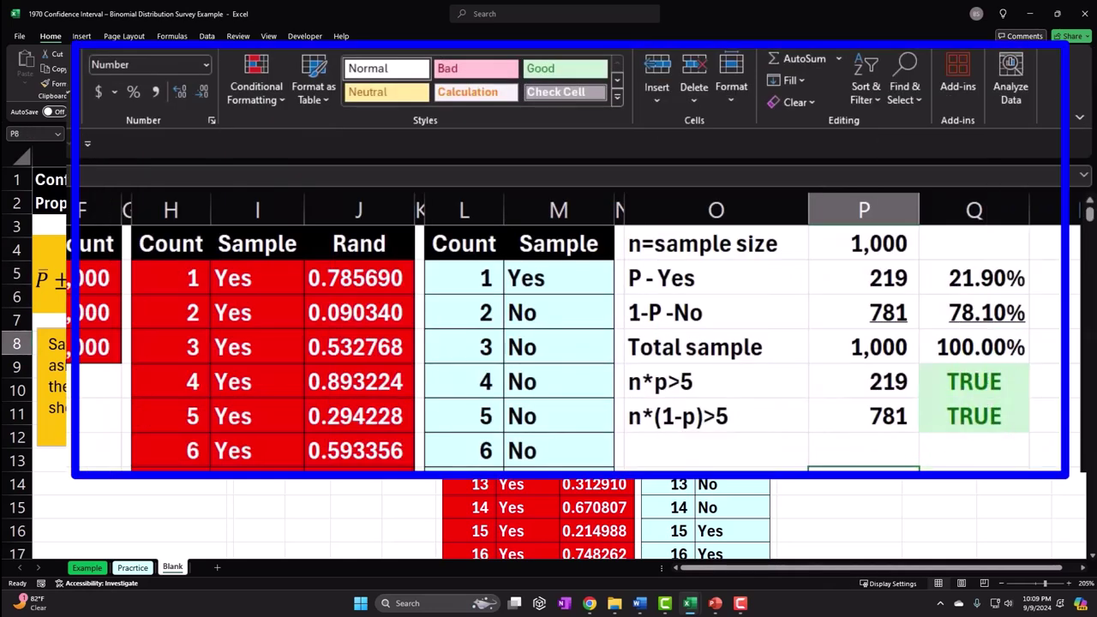
click(677, 449)
text(Cor)
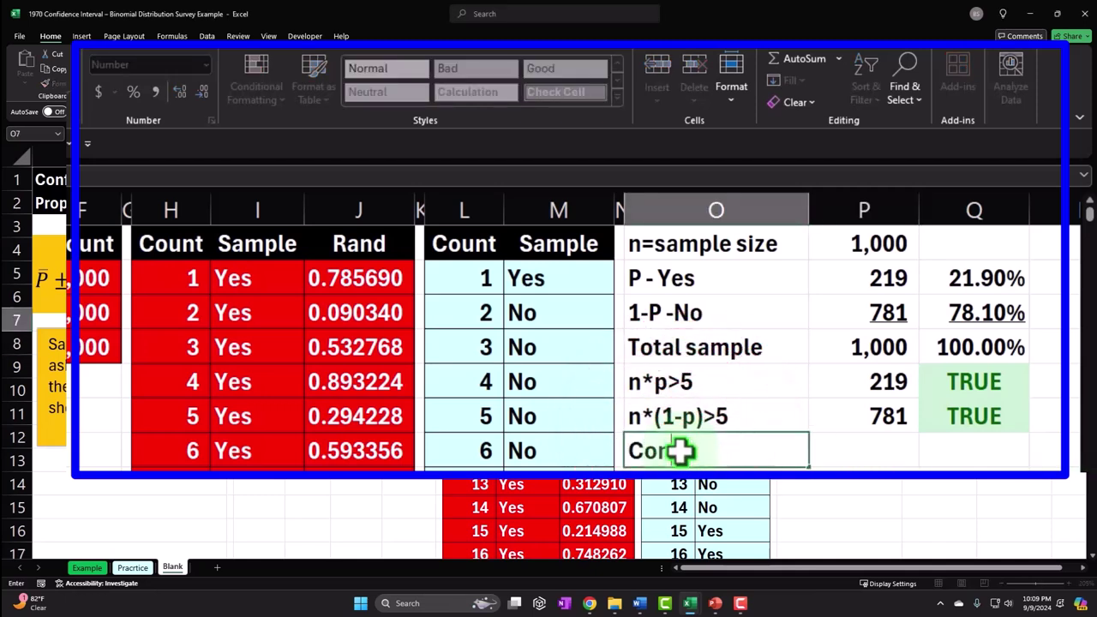
text(fidenc)
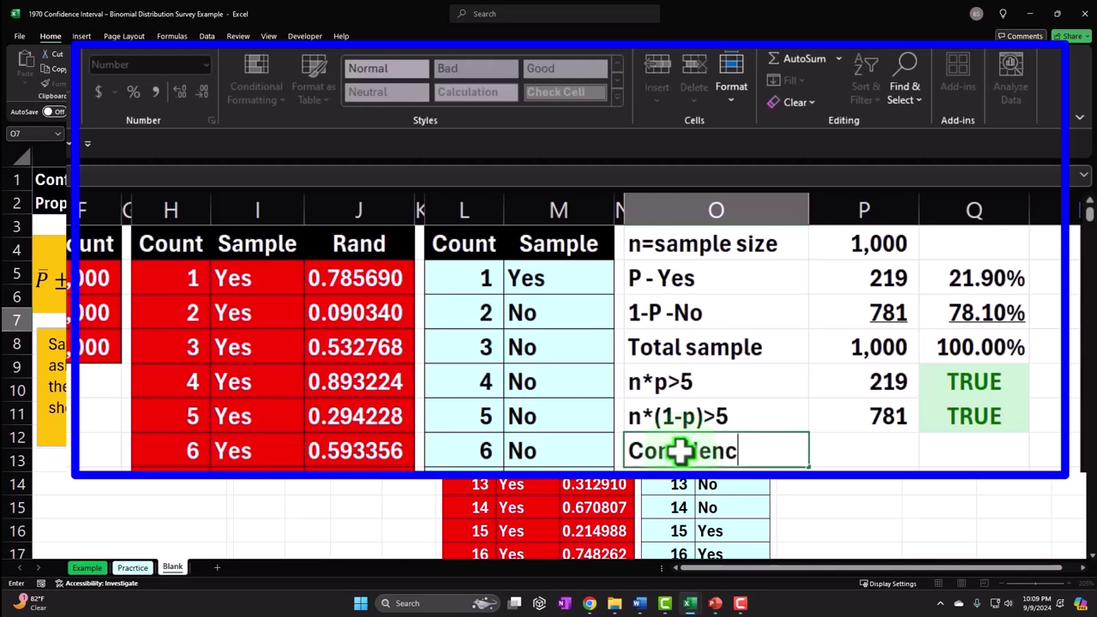
text(e interval)
key(Tab)
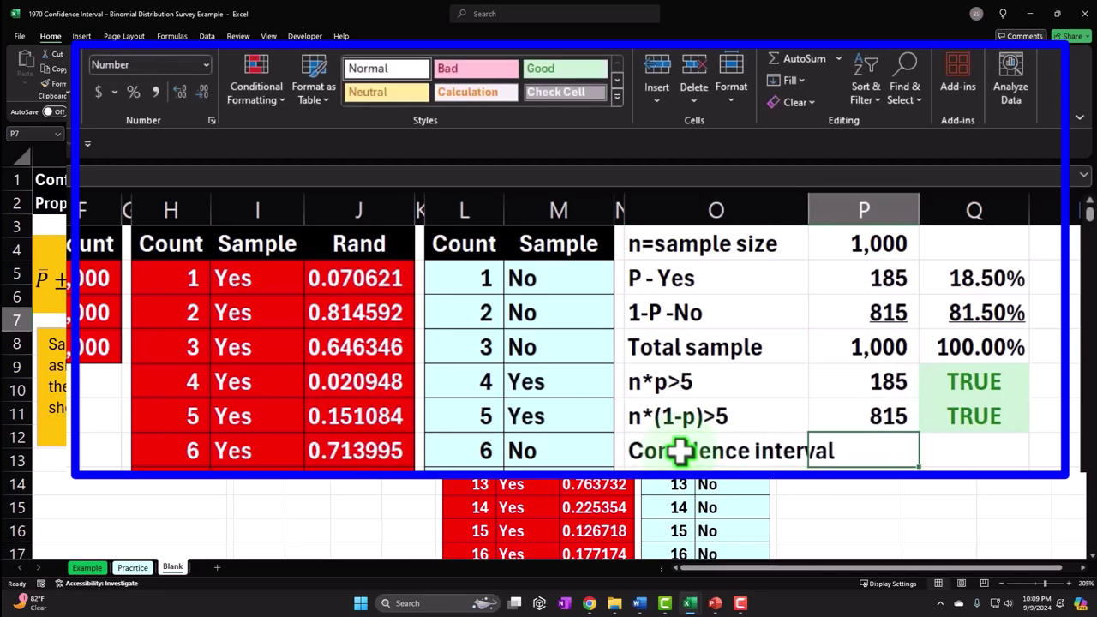
drag(804, 212, 847, 212)
- Enter a confidence level of 95% in P7 and format the cell as a percentage
text(1)
key(Left)
key(Right)
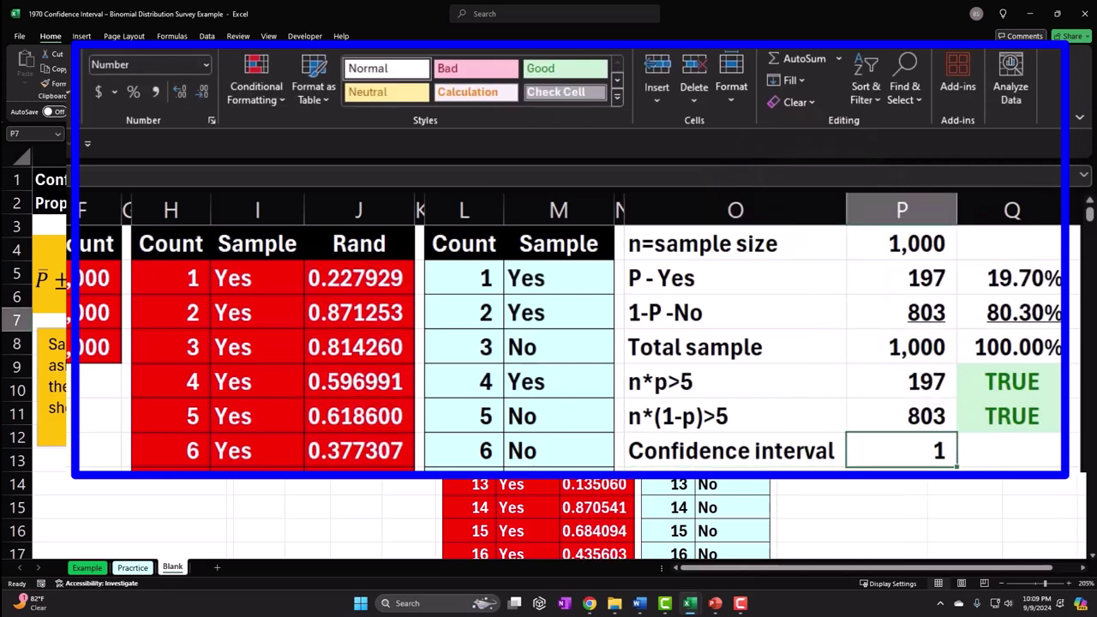
click(178, 91)
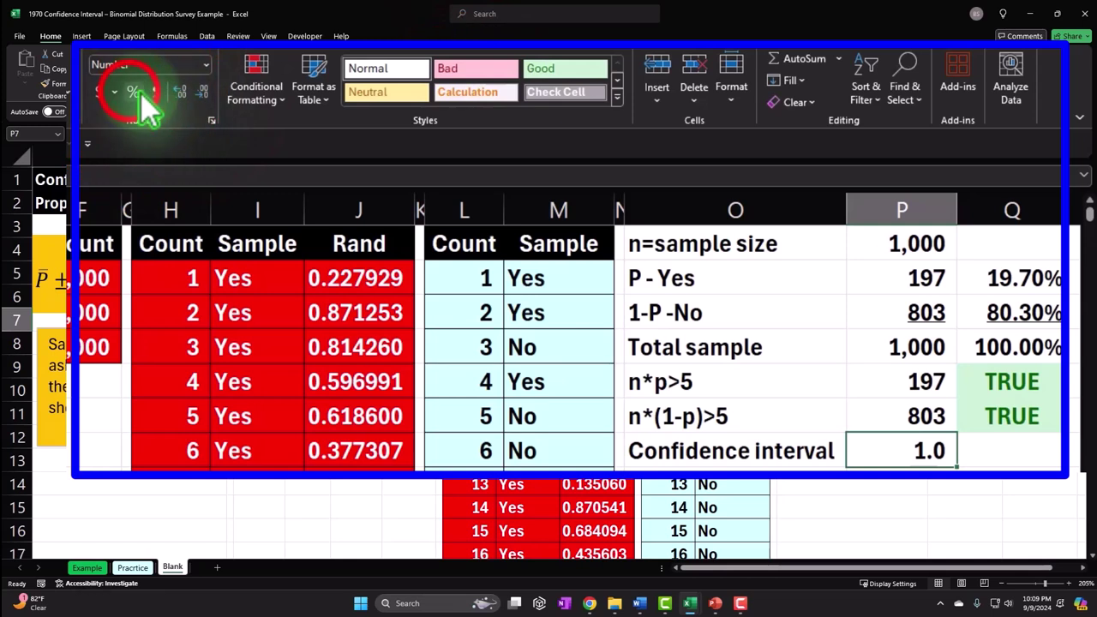
click(142, 95)
- Label O8 "a-significance level" and calculate it in P8 with =1-P7, formatted as a percentage
click(720, 455)
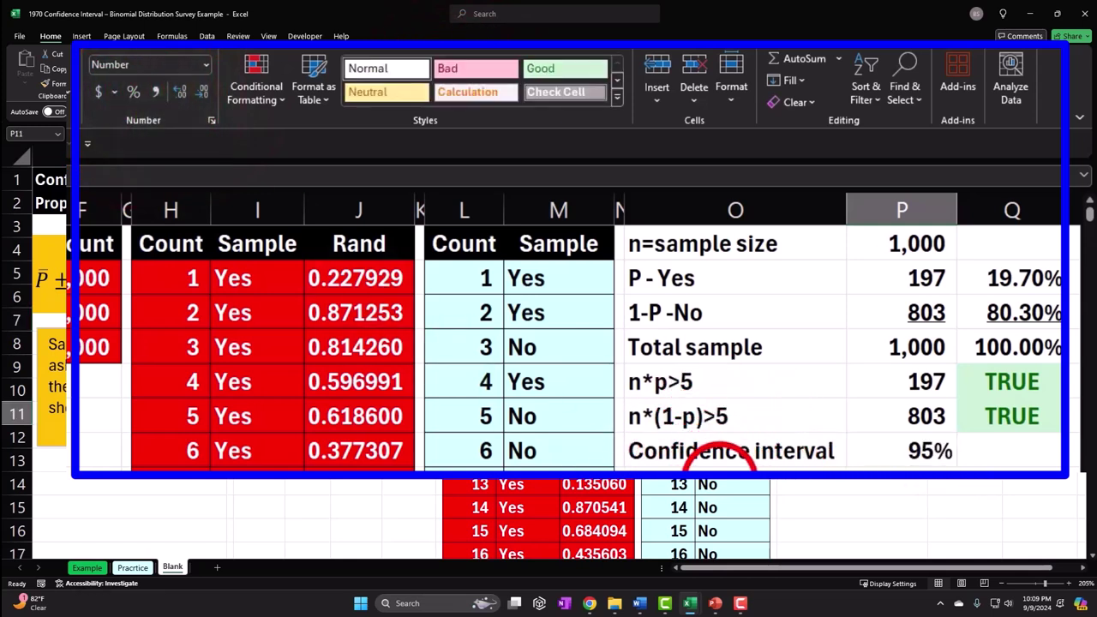
click(754, 450)
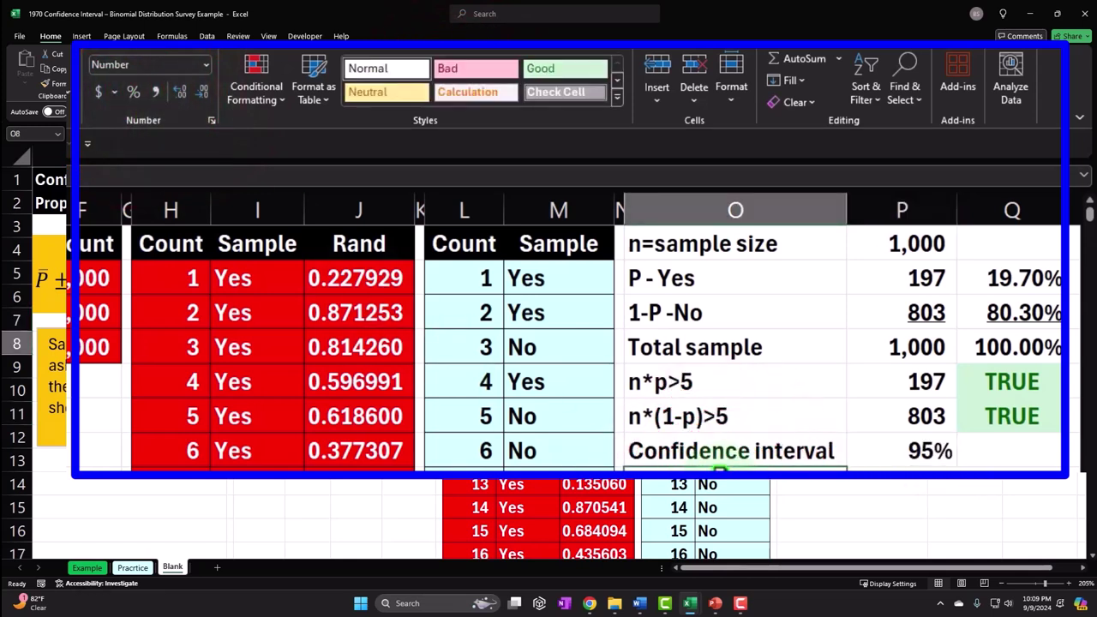
text(=)
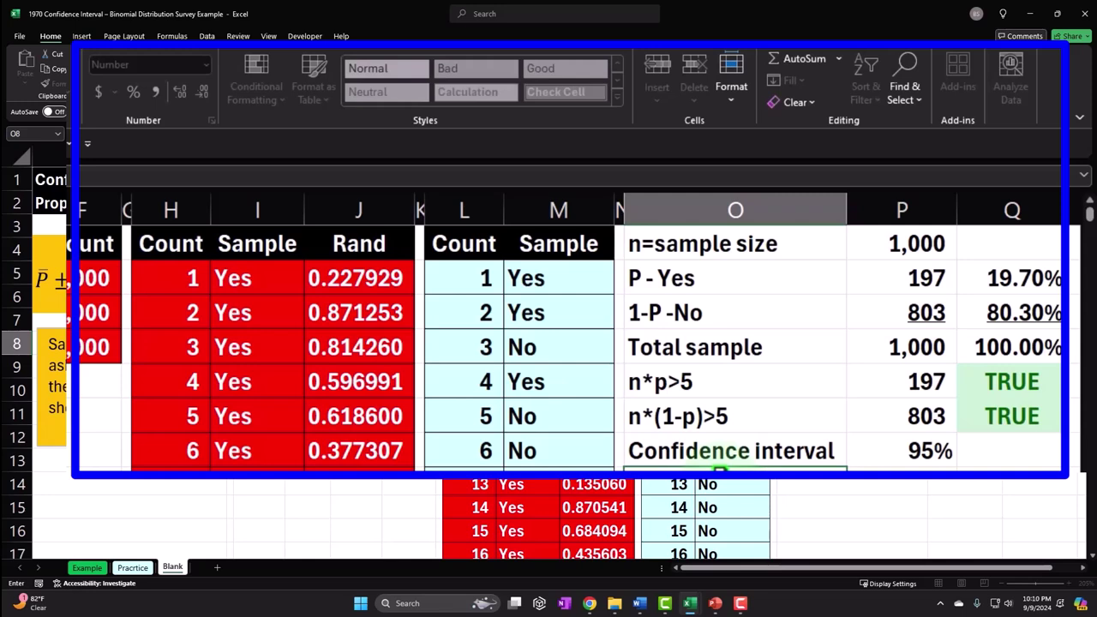
key(Tab)
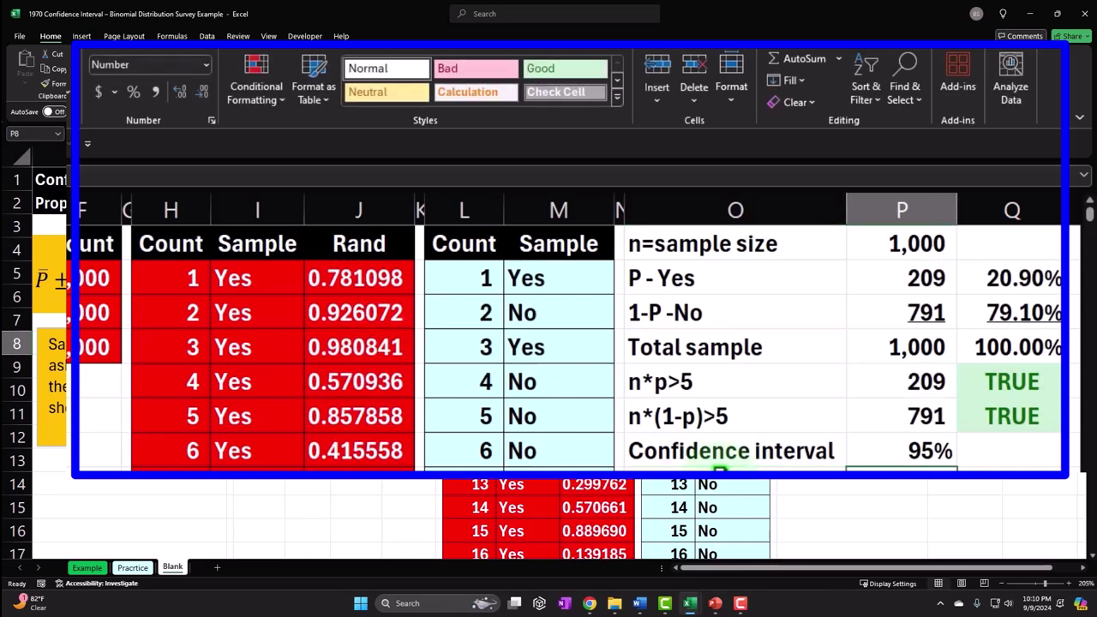
text(=)
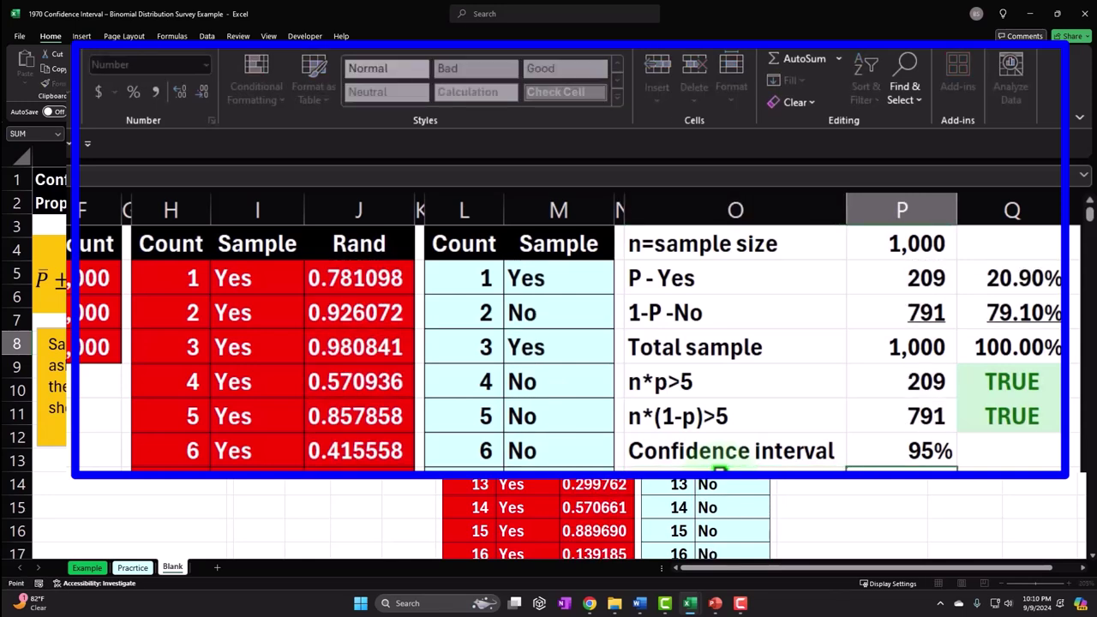
key(Return)
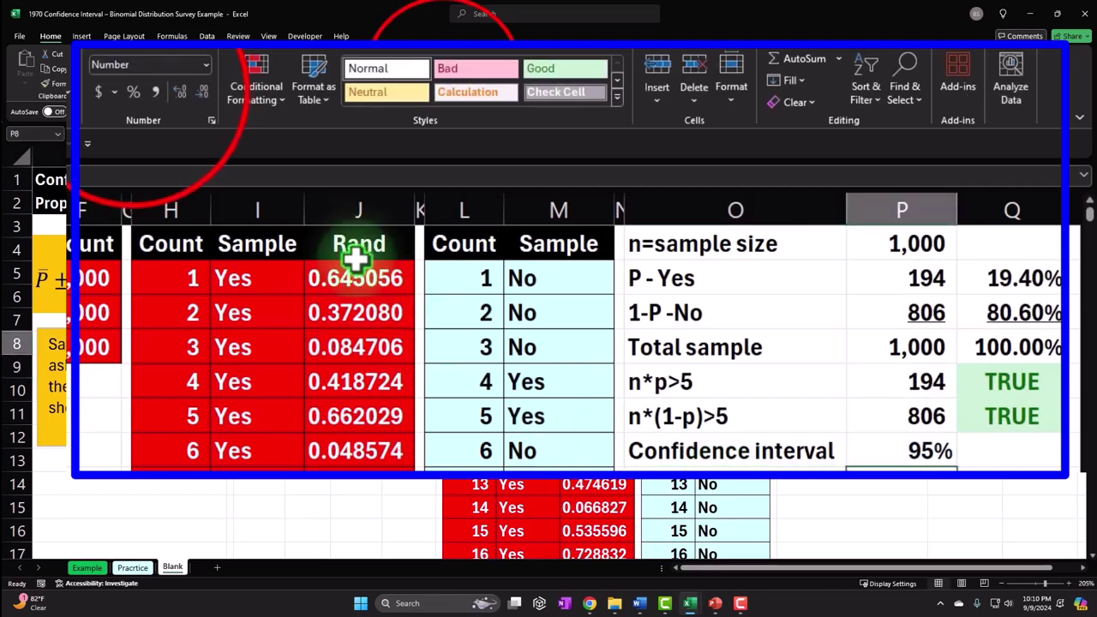
click(443, 77)
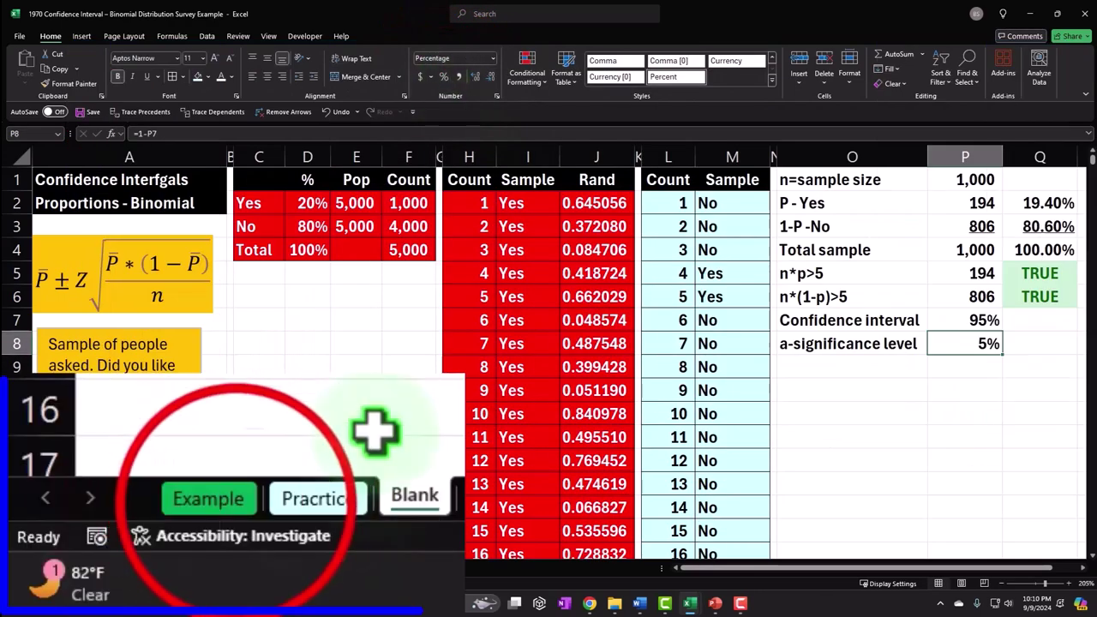
- Examine the z column formula and the bell curve chart on the Example sheet, and return to the Blank sheet
click(94, 567)
drag(769, 574, 1004, 574)
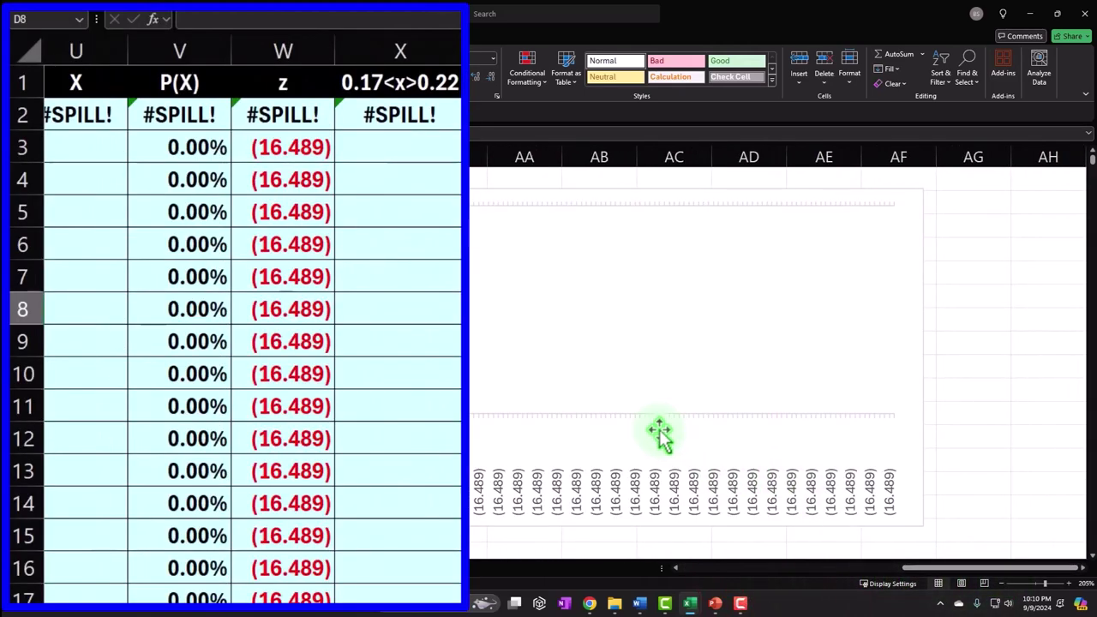
double_click(293, 180)
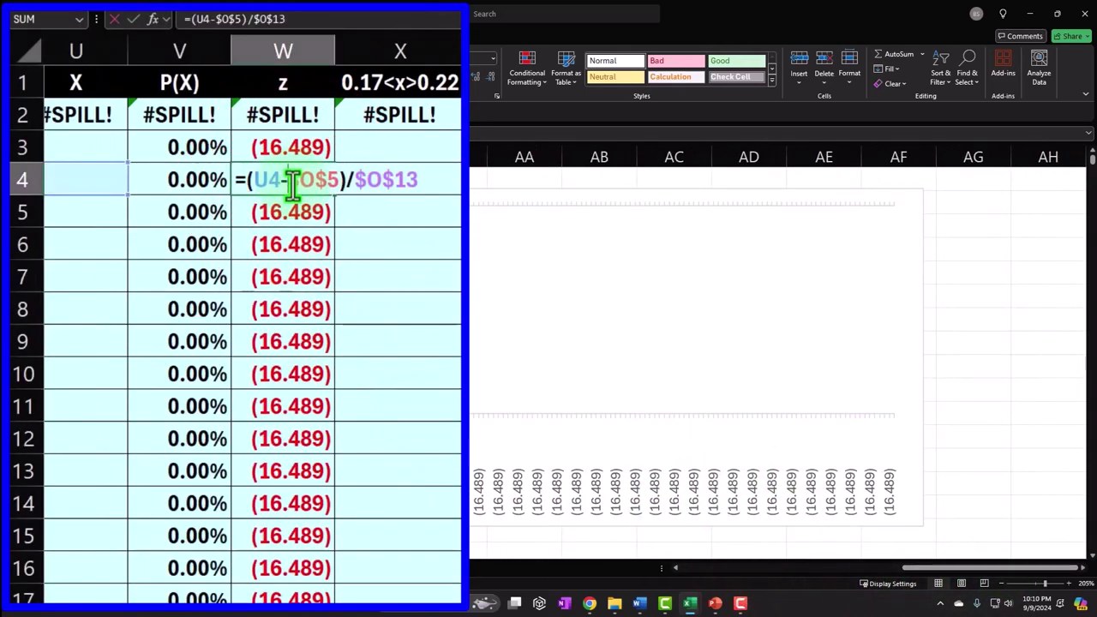
key(Return)
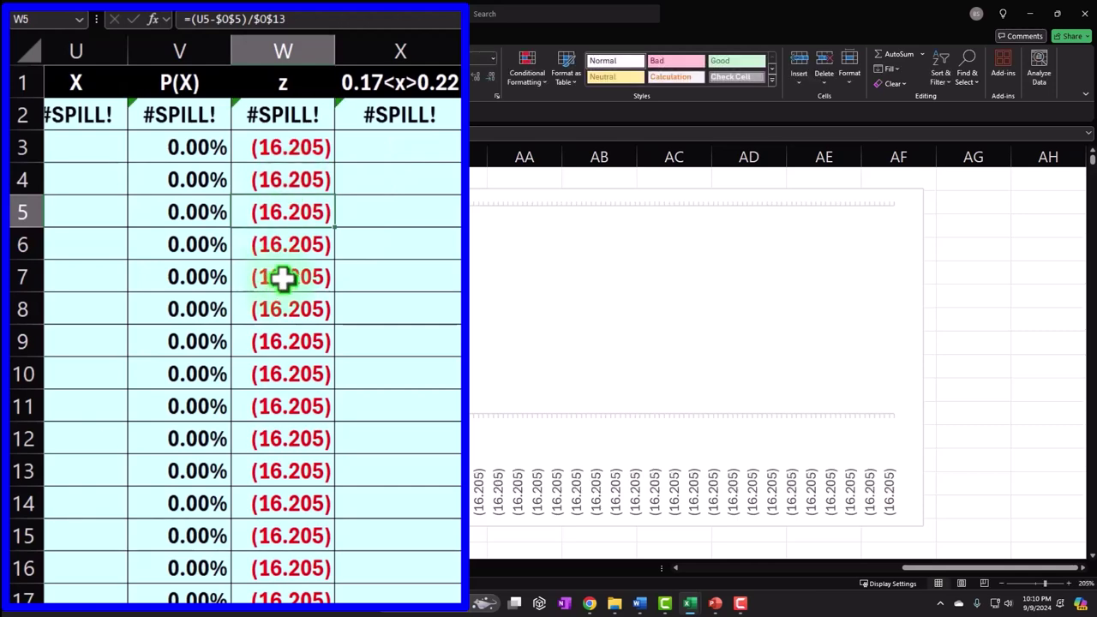
click(282, 277)
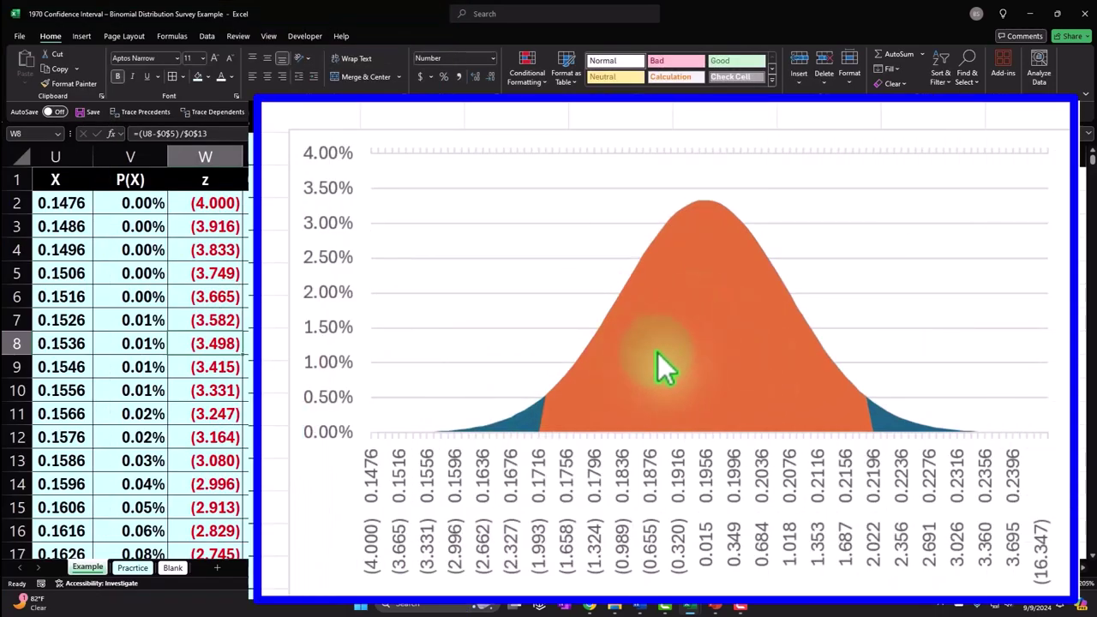
mouse_move(669, 342)
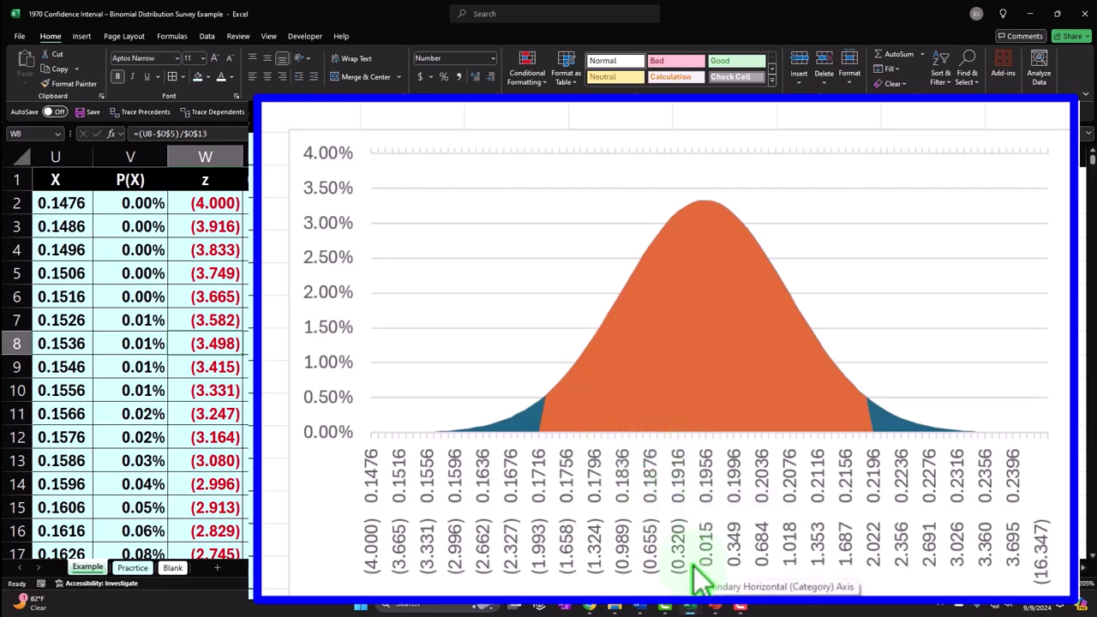
click(171, 568)
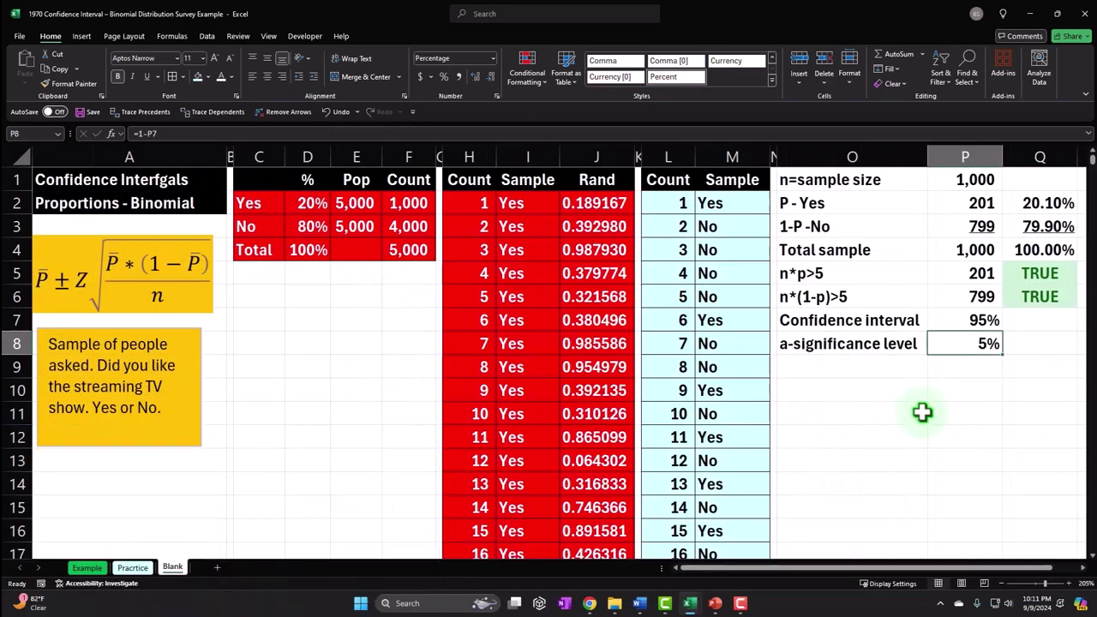
- Label O9 "a/2" and calculate half the significance level from P8 in P9, formatted as a percentage with one decimal
key(Return)
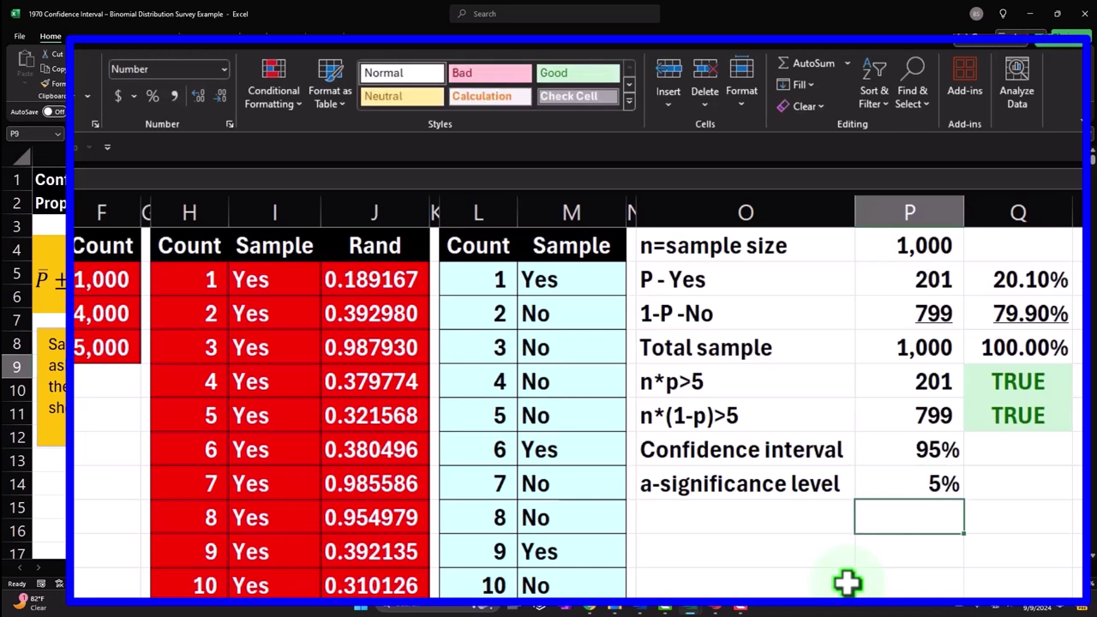
key(Left)
text(a/2)
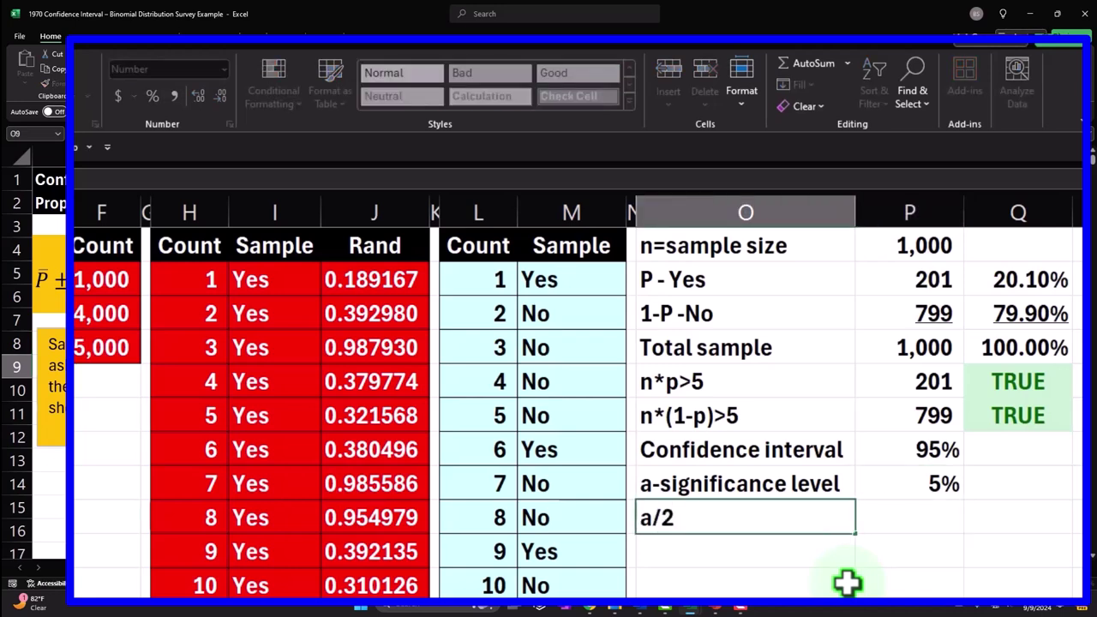
key(Right)
text(=P14/2)
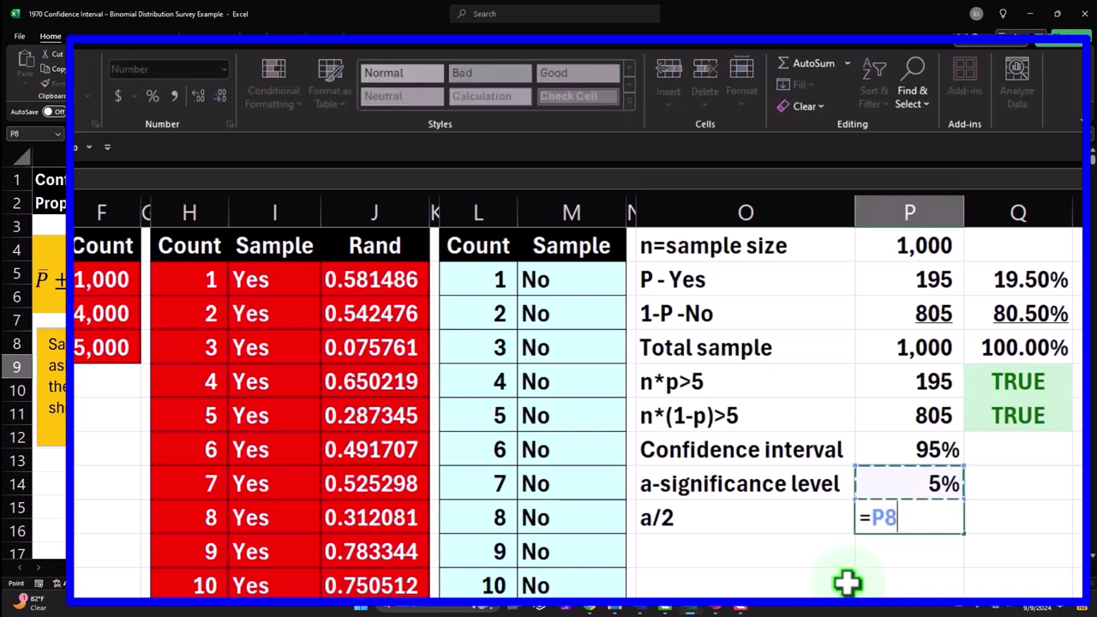
key(Return)
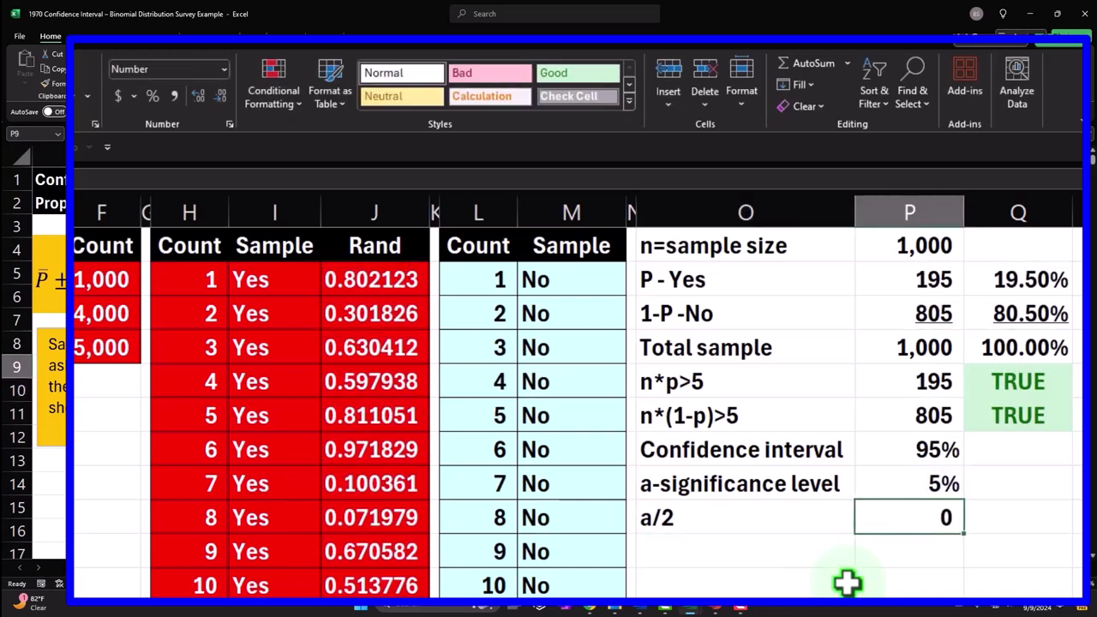
click(153, 99)
click(196, 102)
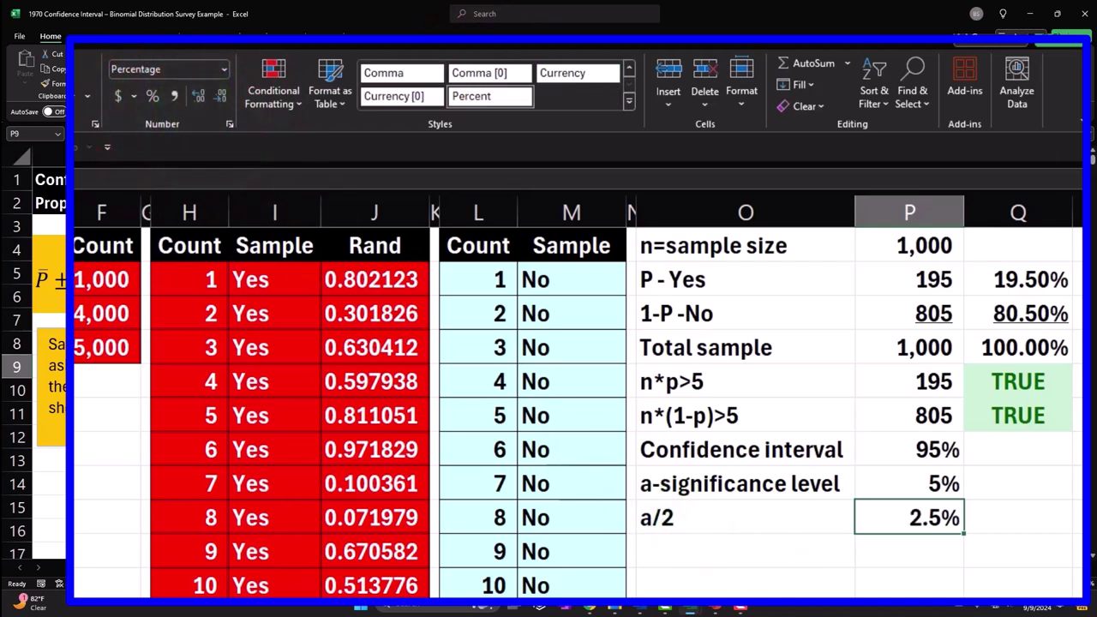
- Label cell O10 "z upper" and select the adjacent value cell P10
click(686, 538)
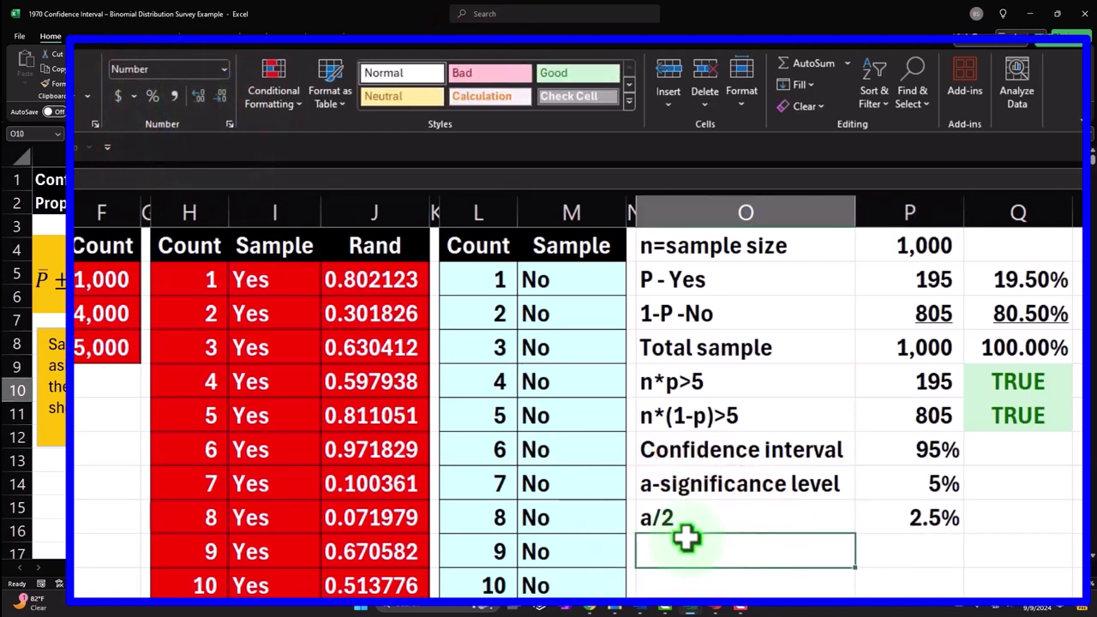
text(z upper)
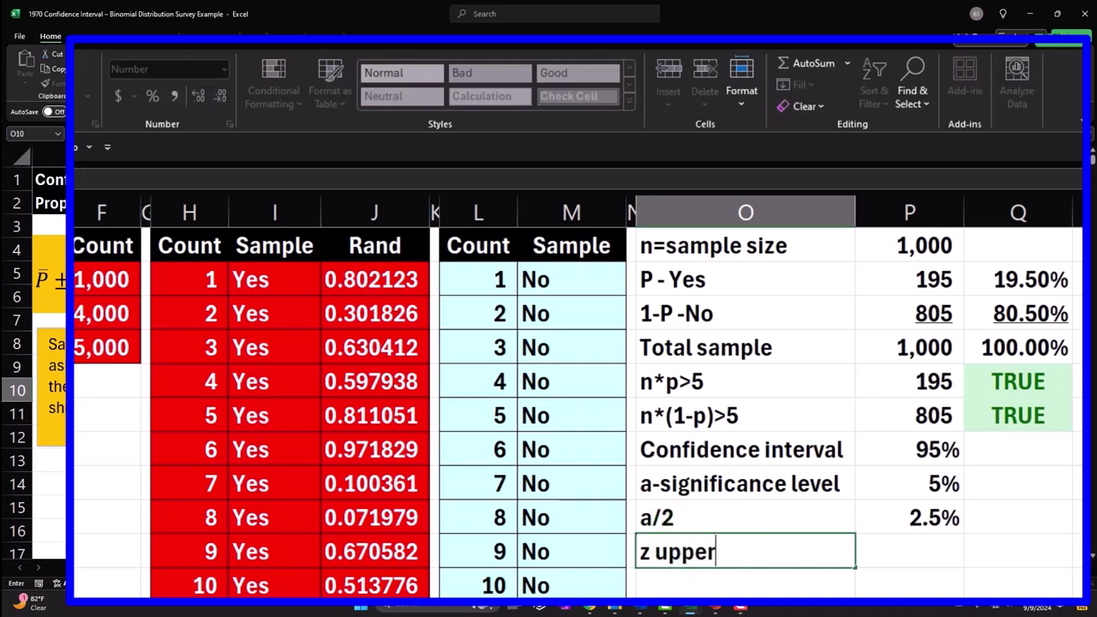
key(Return)
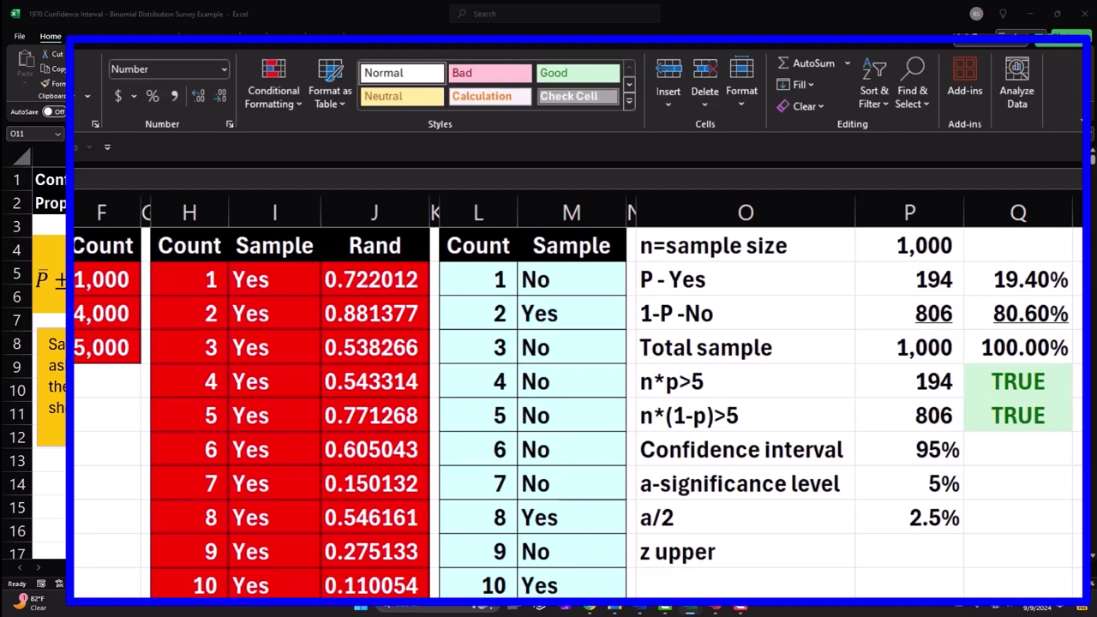
click(876, 551)
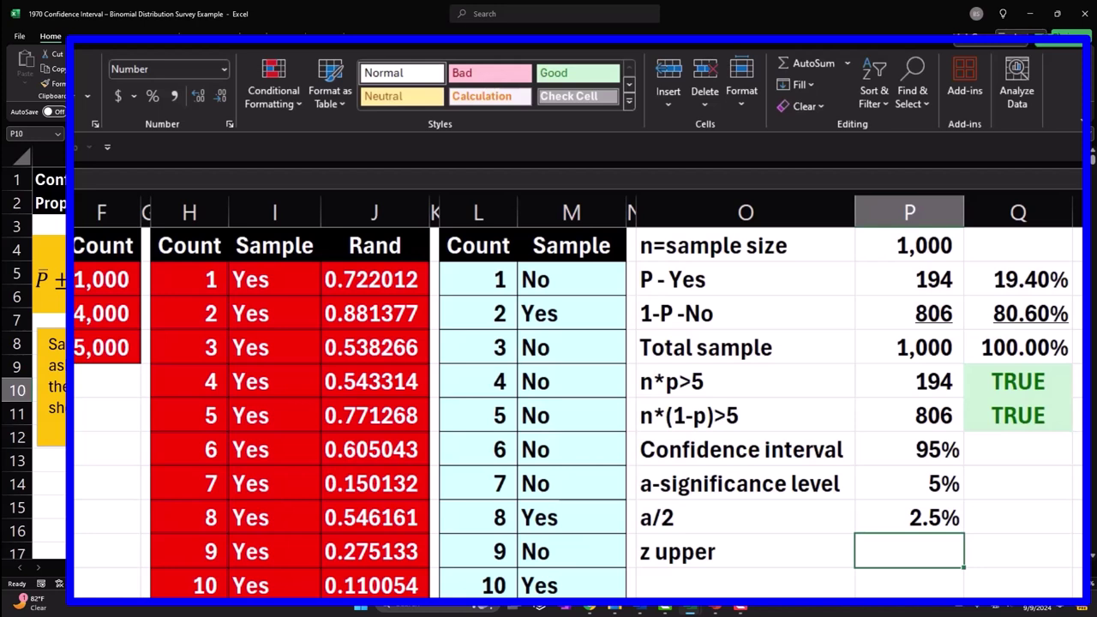
- Calculate the z value in P10 with =NORM.S.INV(P9) and format it with two decimals
text(=)
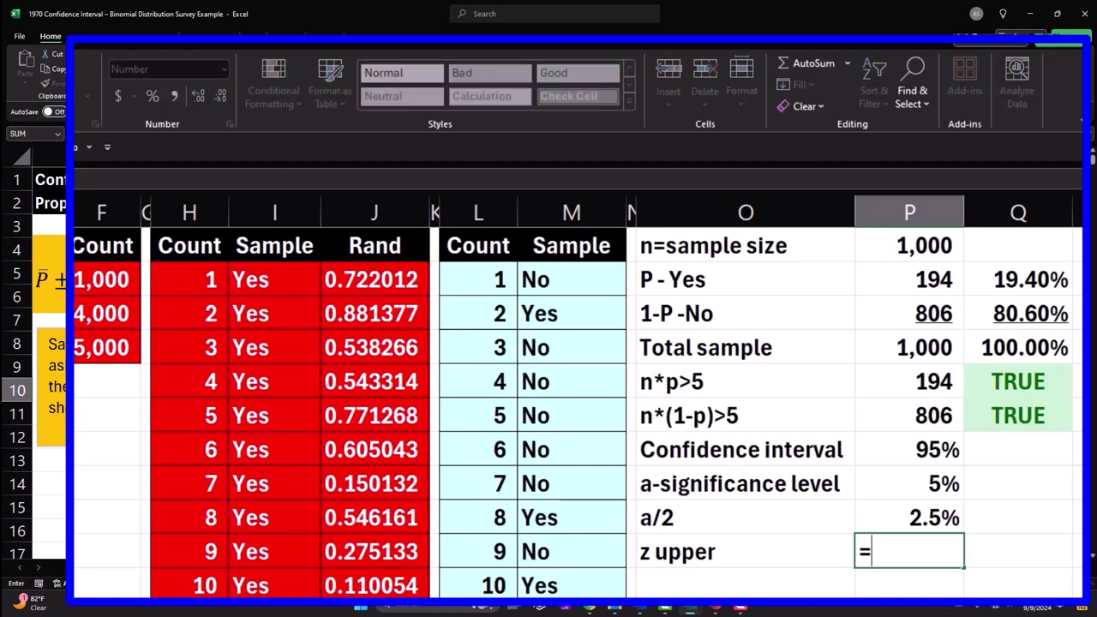
text(norm)
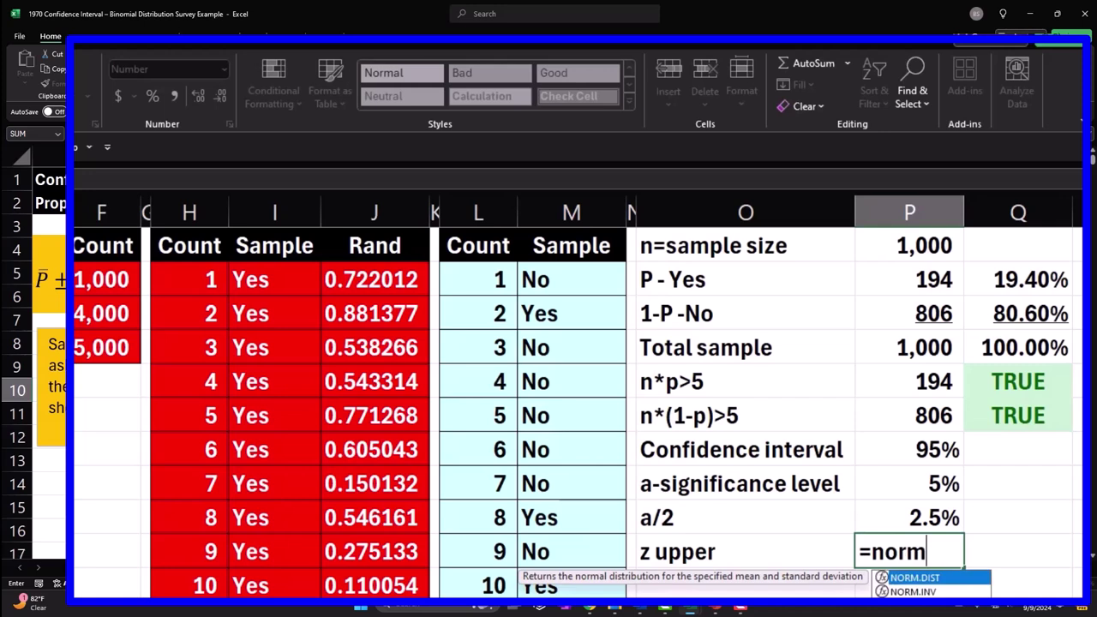
text(.s.)
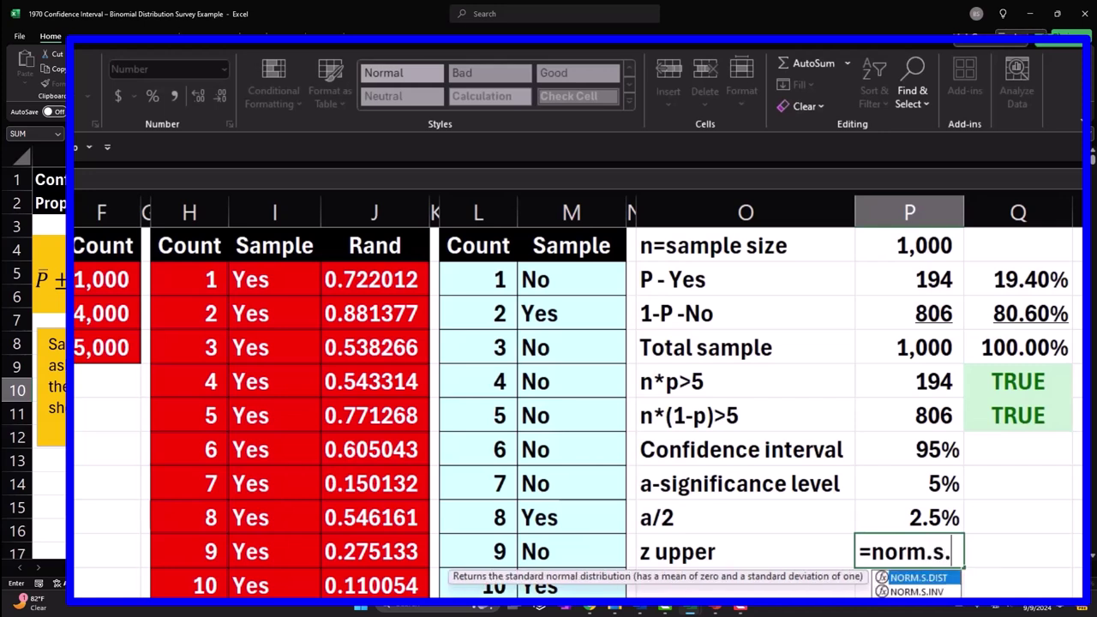
key(Down)
key(Tab)
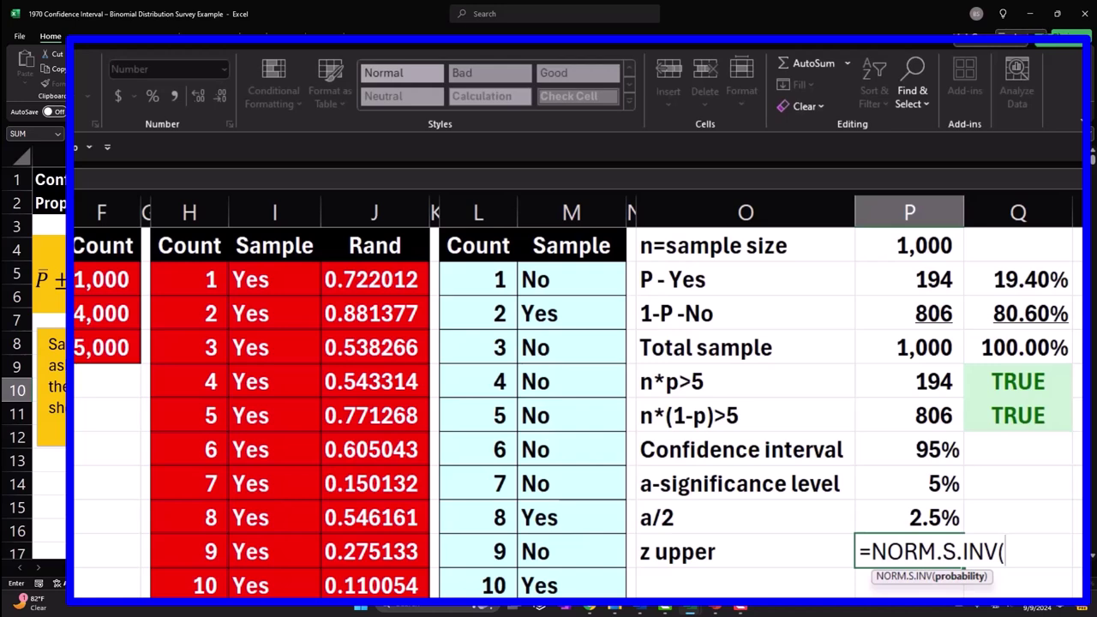
click(919, 517)
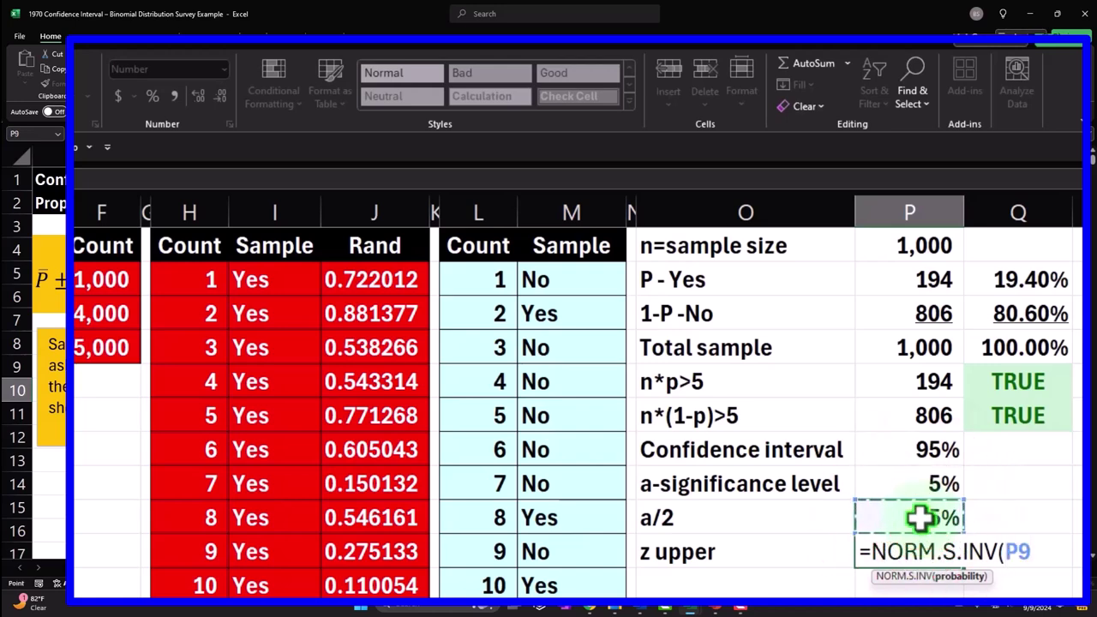
key(Return)
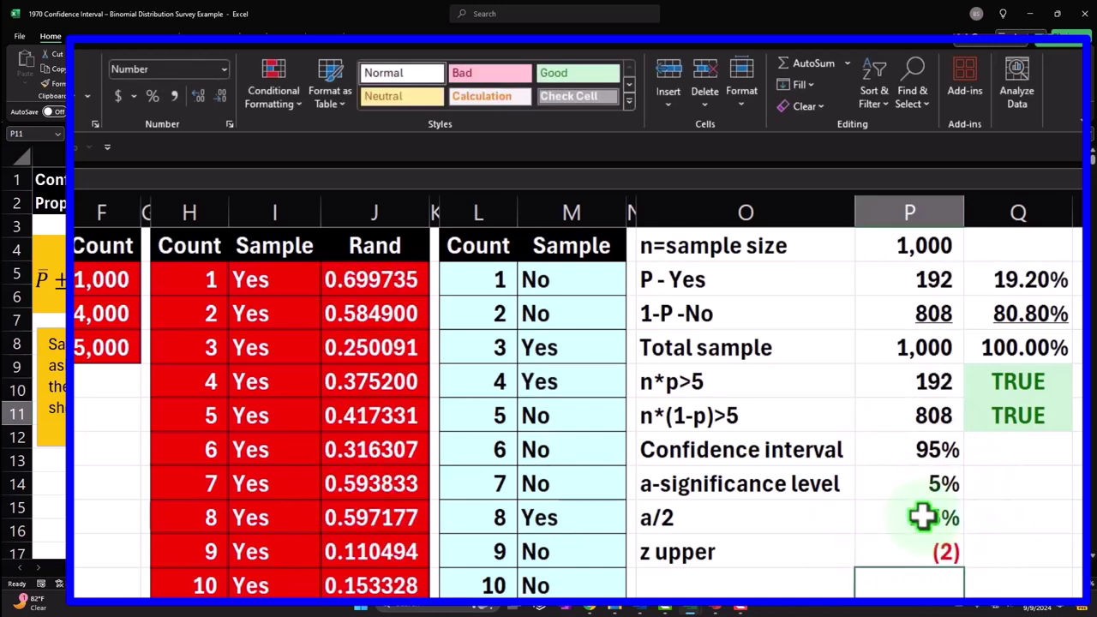
key(Up)
click(198, 96)
click(198, 95)
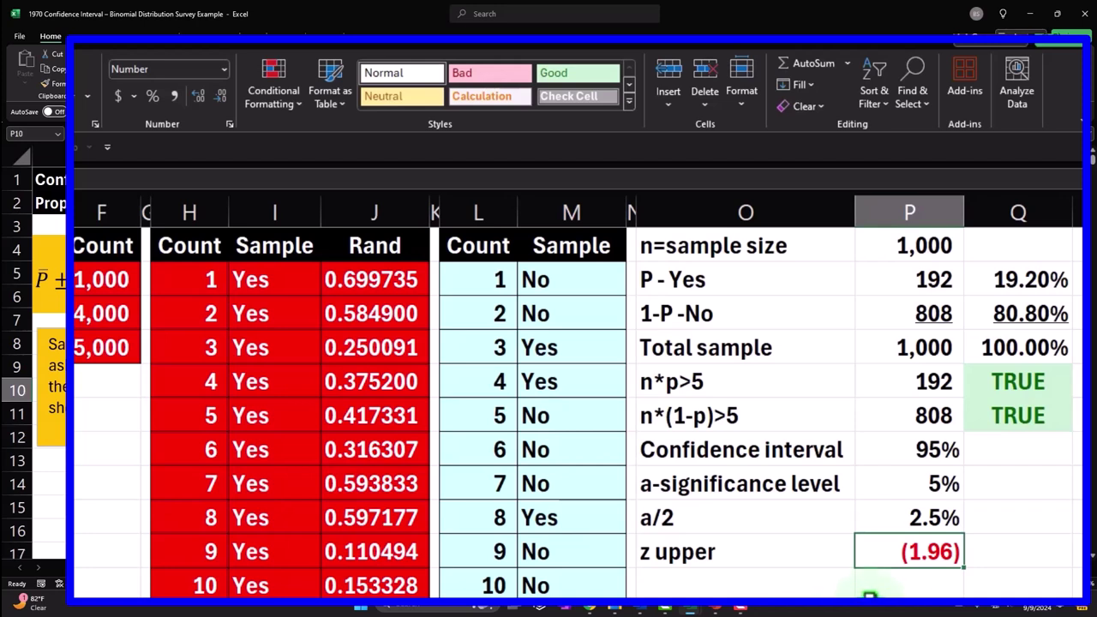
- Change the z upper formula in P10 to =NORM.S.INV(1-P9)
click(892, 553)
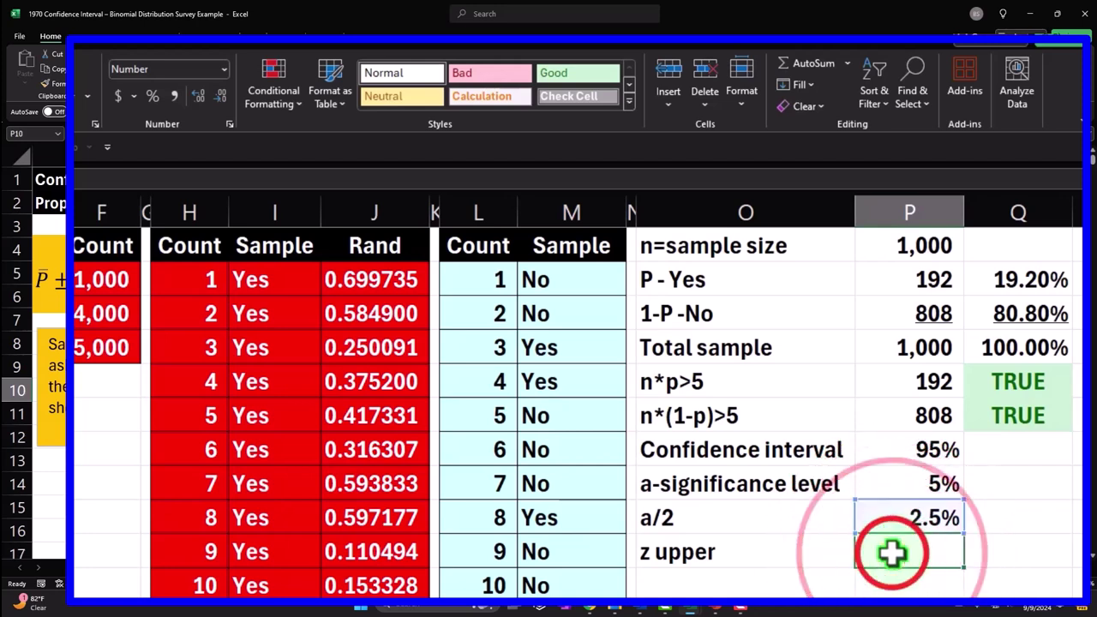
double_click(891, 553)
click(1008, 553)
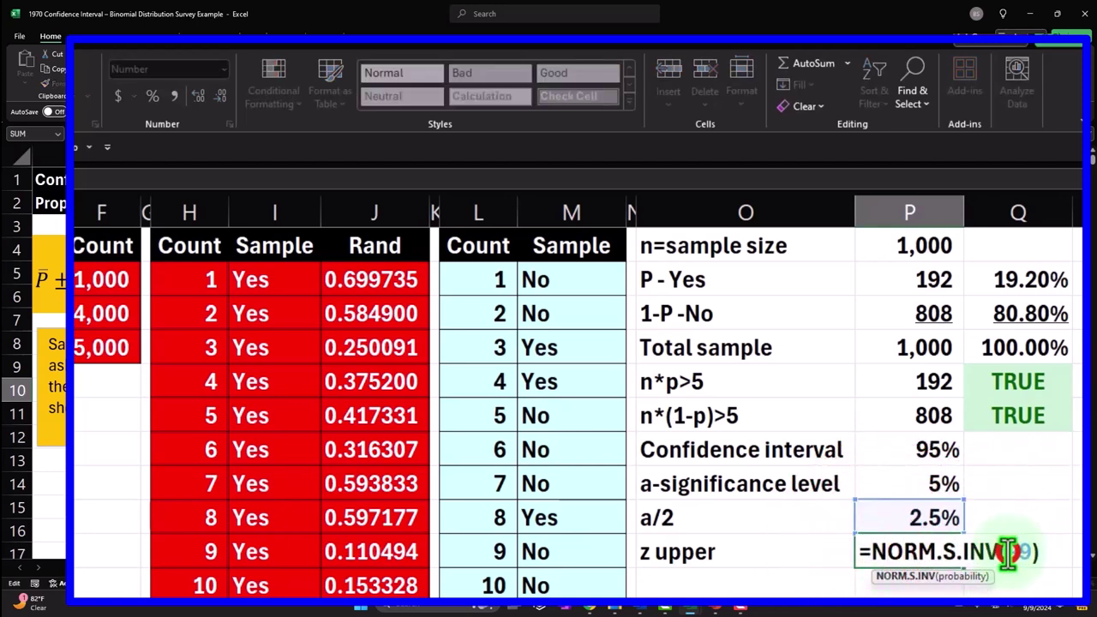
text(1-)
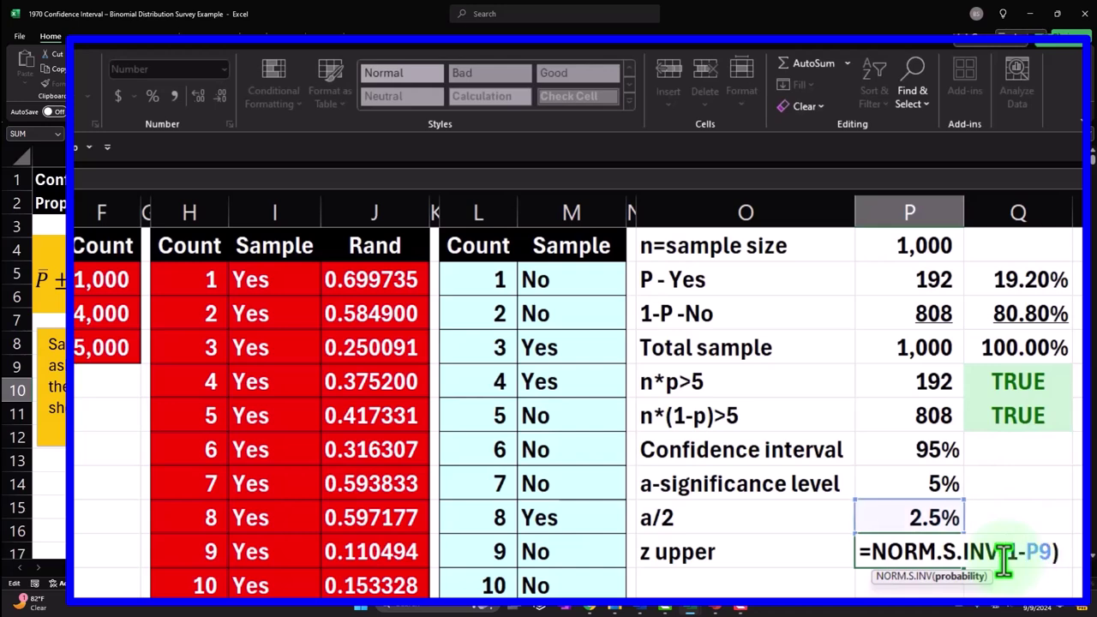
key(Return)
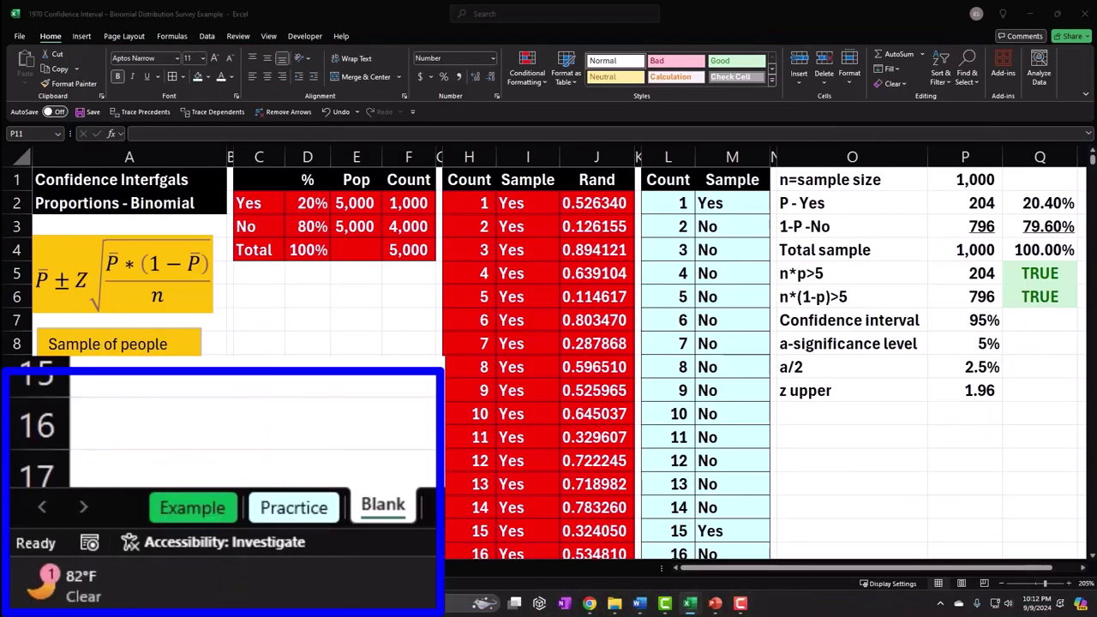
- Check the bell curve chart on the Example sheet, and label cell O11 "Standard error" on the Blank sheet
click(86, 568)
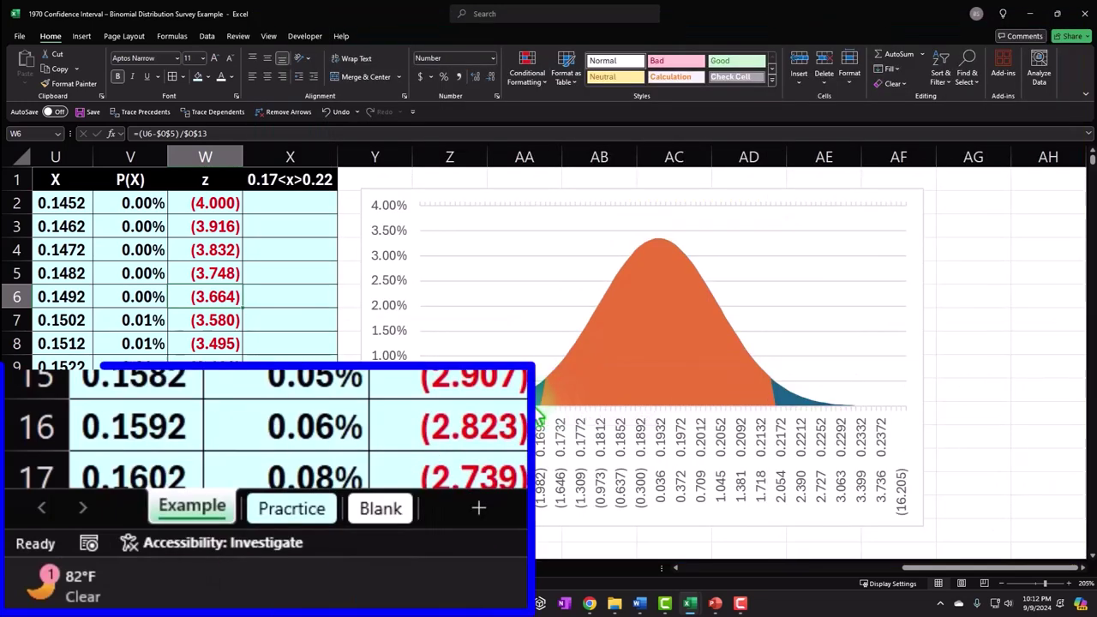
click(172, 568)
click(855, 414)
text(Standard error)
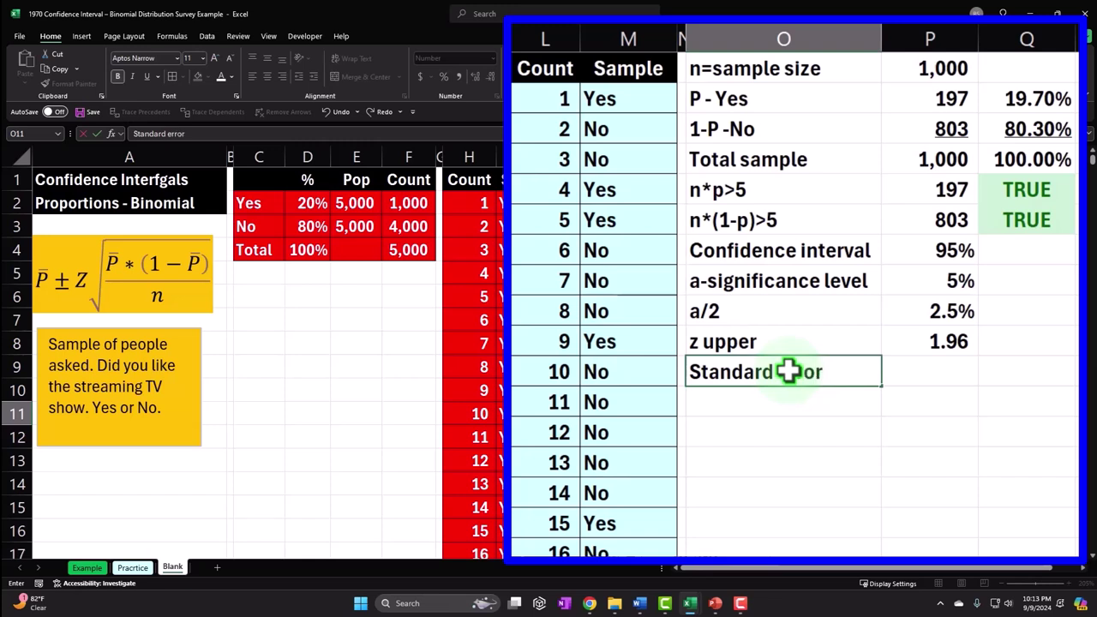
key(Tab)
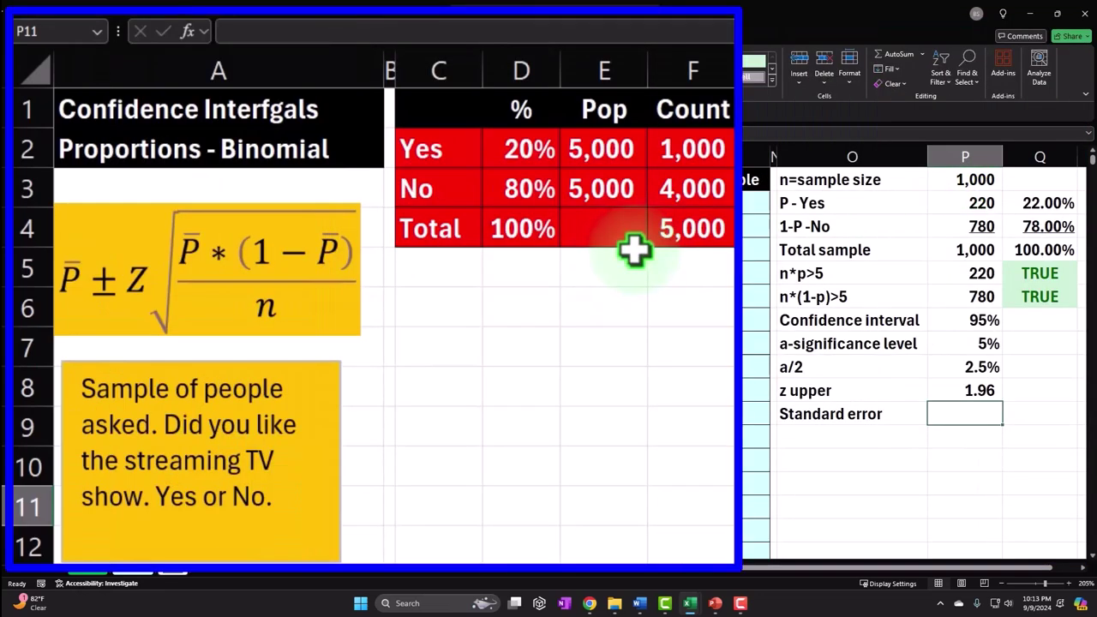
- Calculate the standard error in P11 with =SQRT(Q2*Q3/P1), following the square-root part of the confidence interval formula box
click(360, 305)
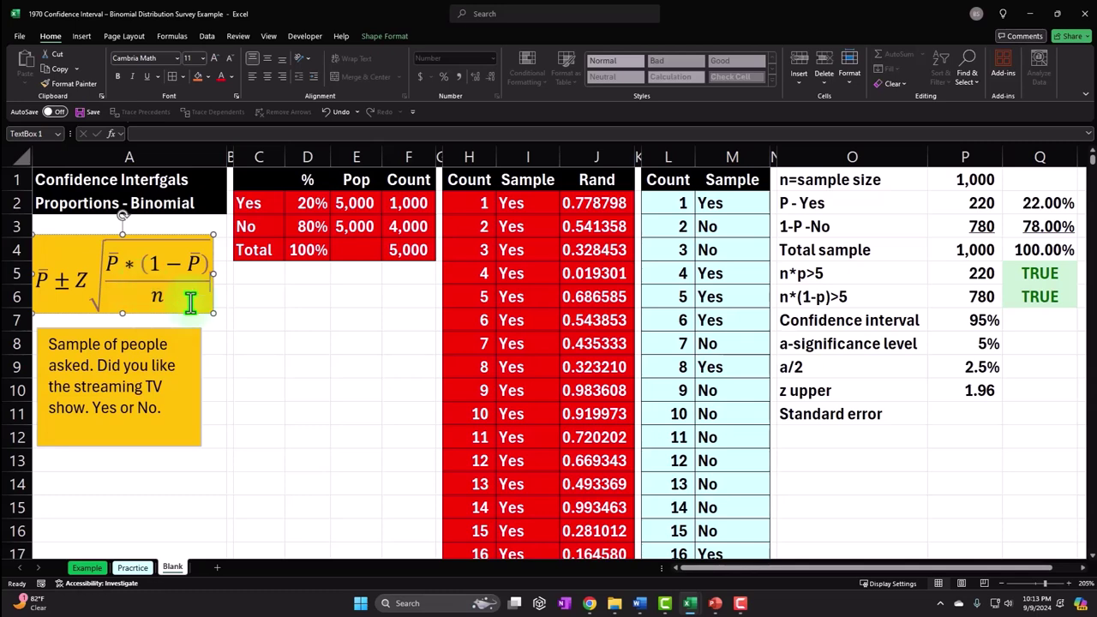
click(952, 418)
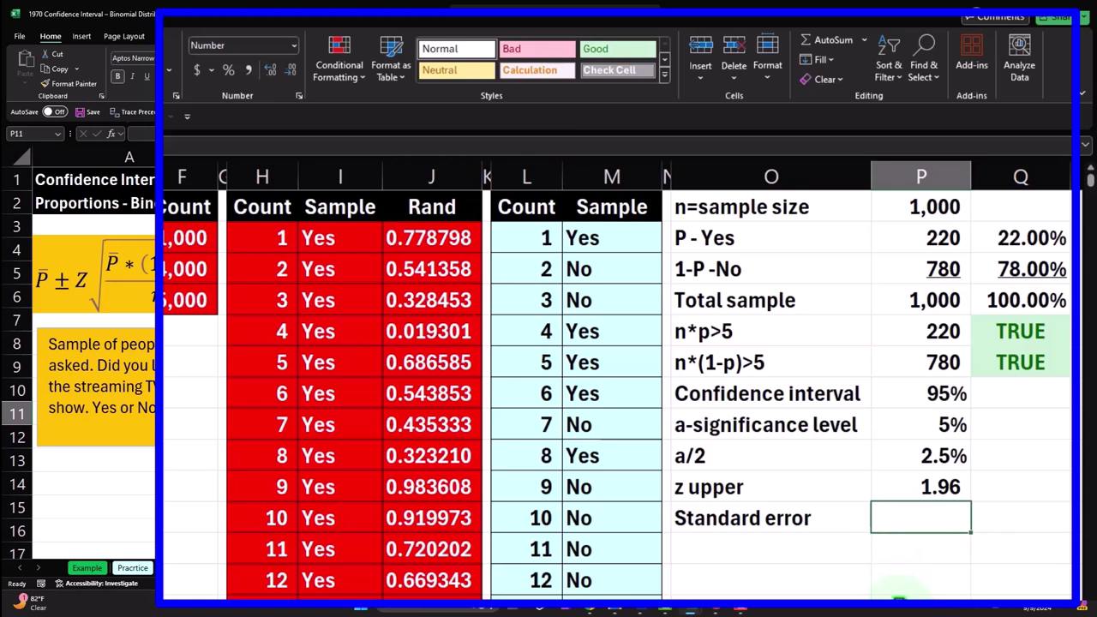
text(=)
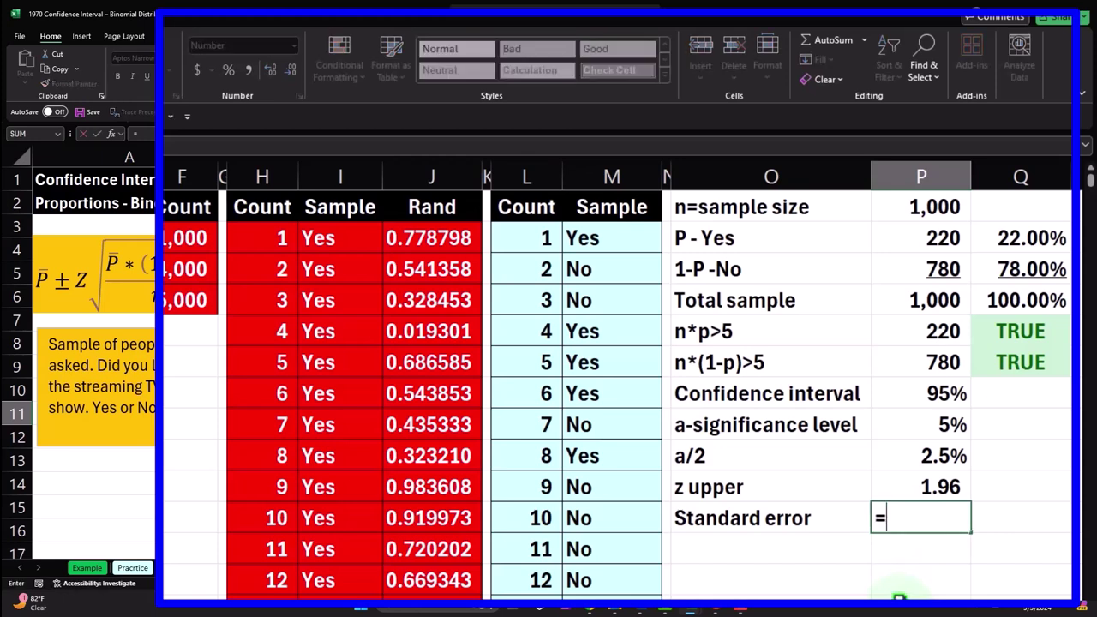
text(sq)
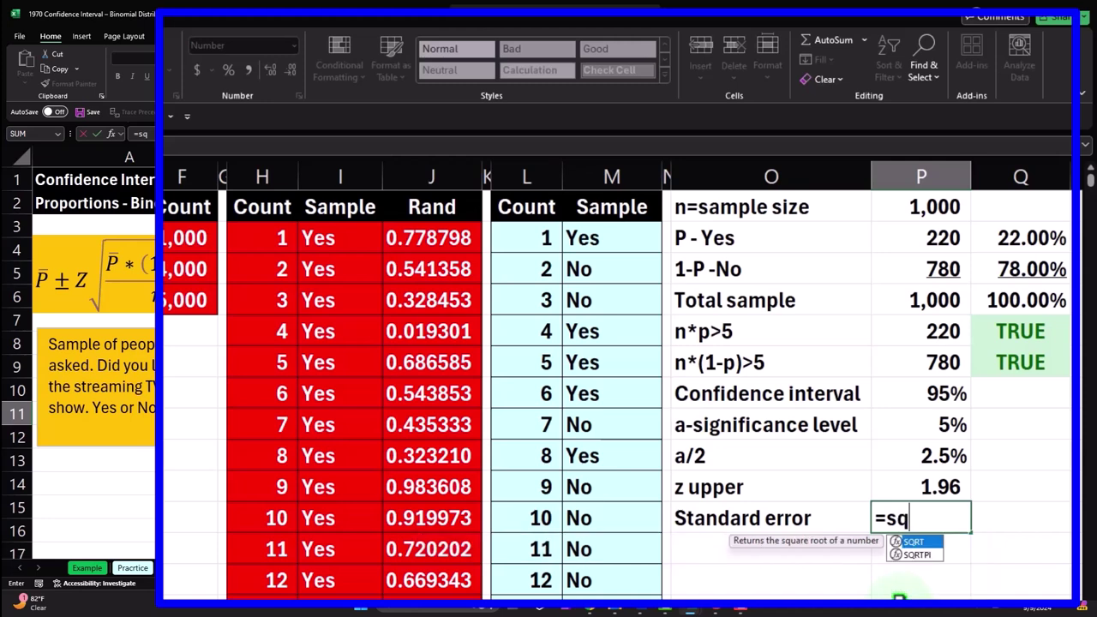
key(Tab)
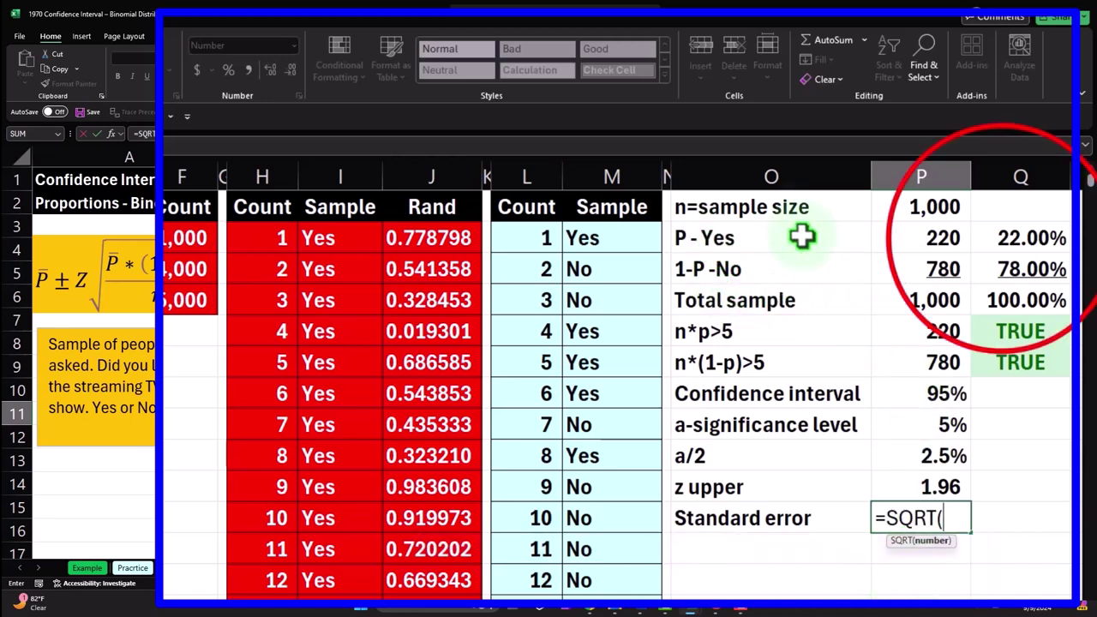
click(998, 240)
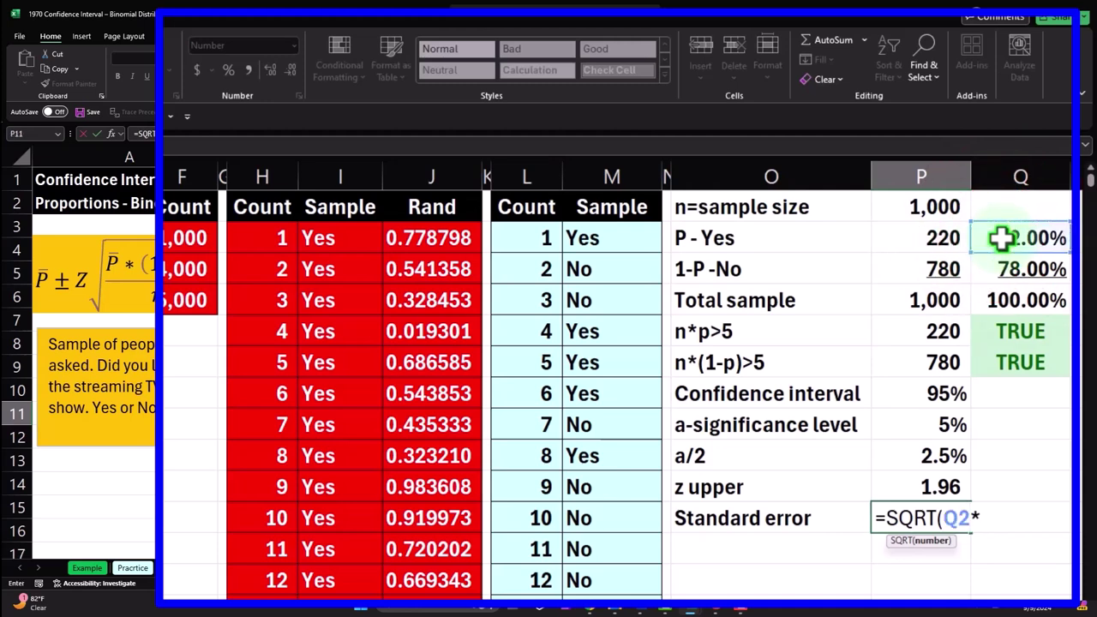
click(1011, 269)
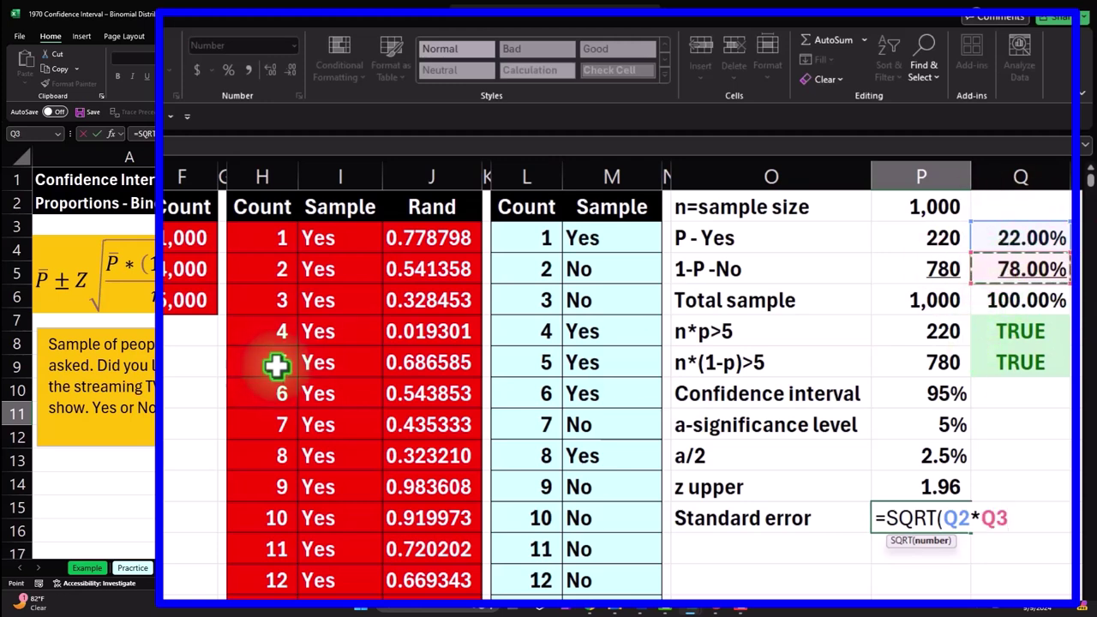
text(/)
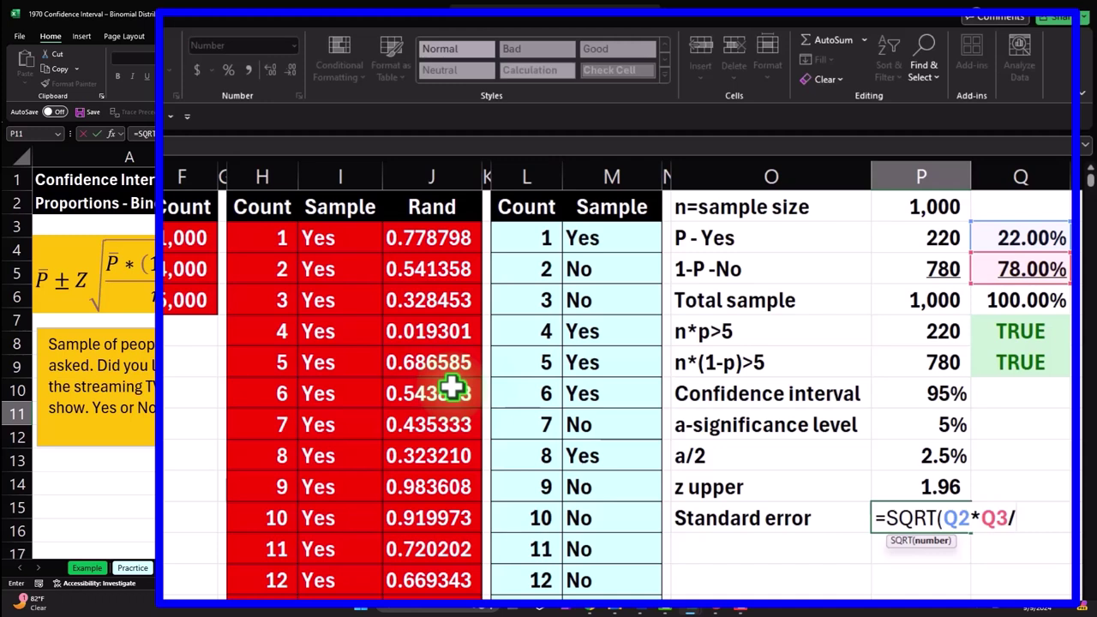
click(896, 207)
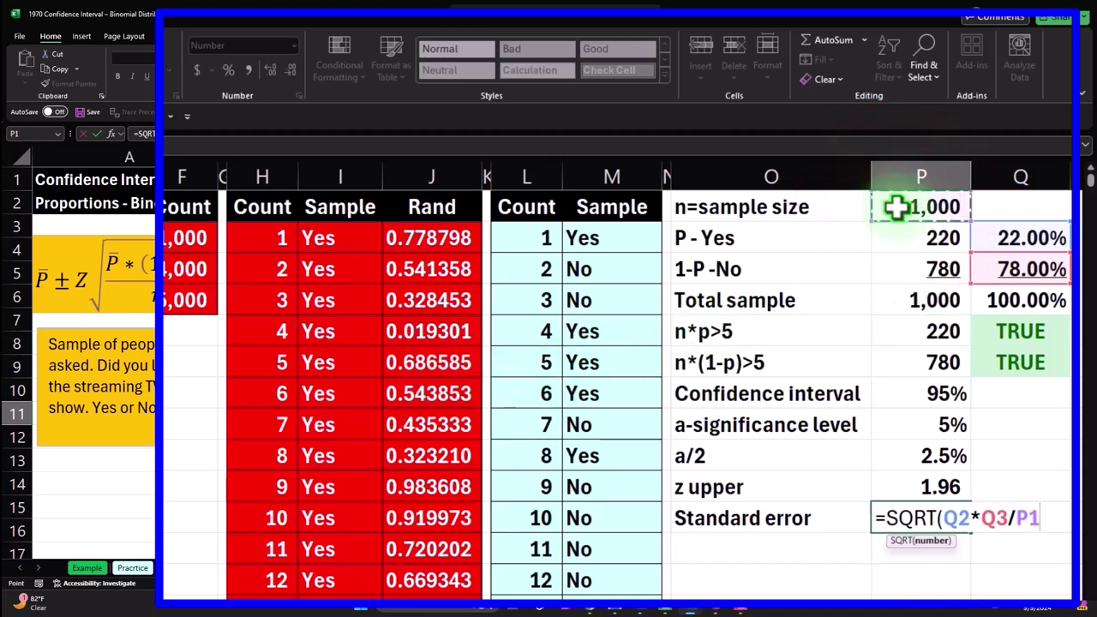
text())
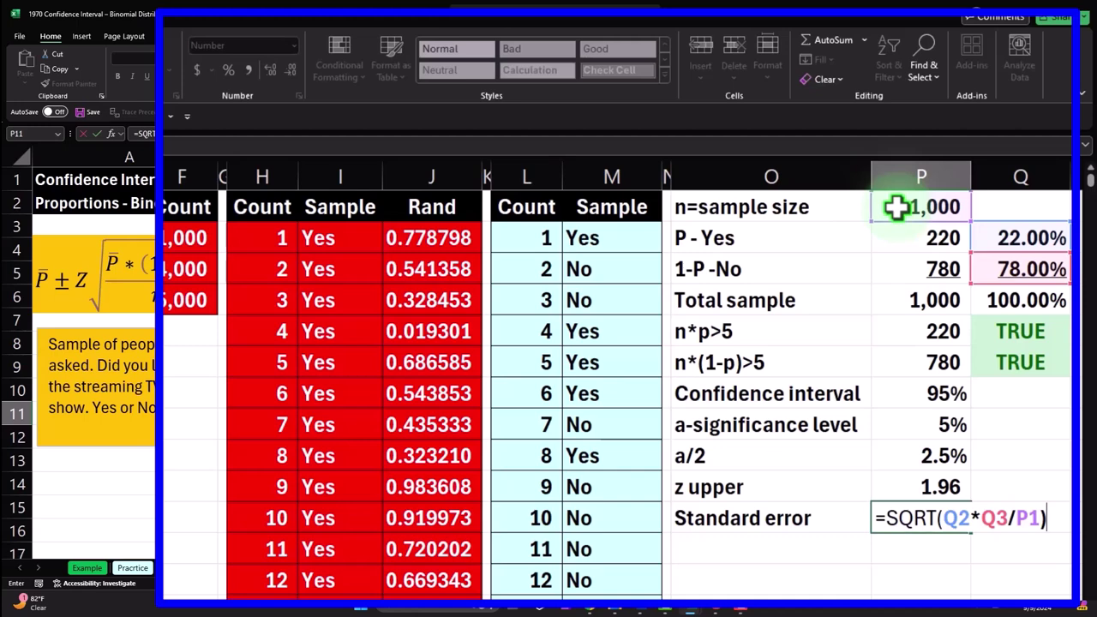
key(Return)
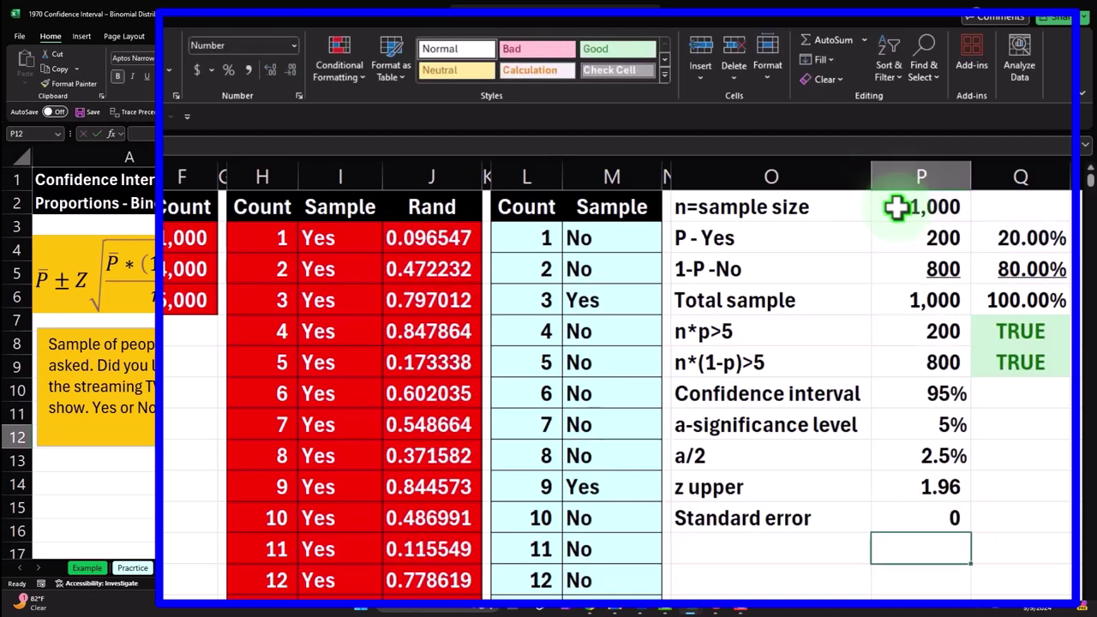
- Format the standard error in P11 with six decimals and recalculate the random sample
click(915, 519)
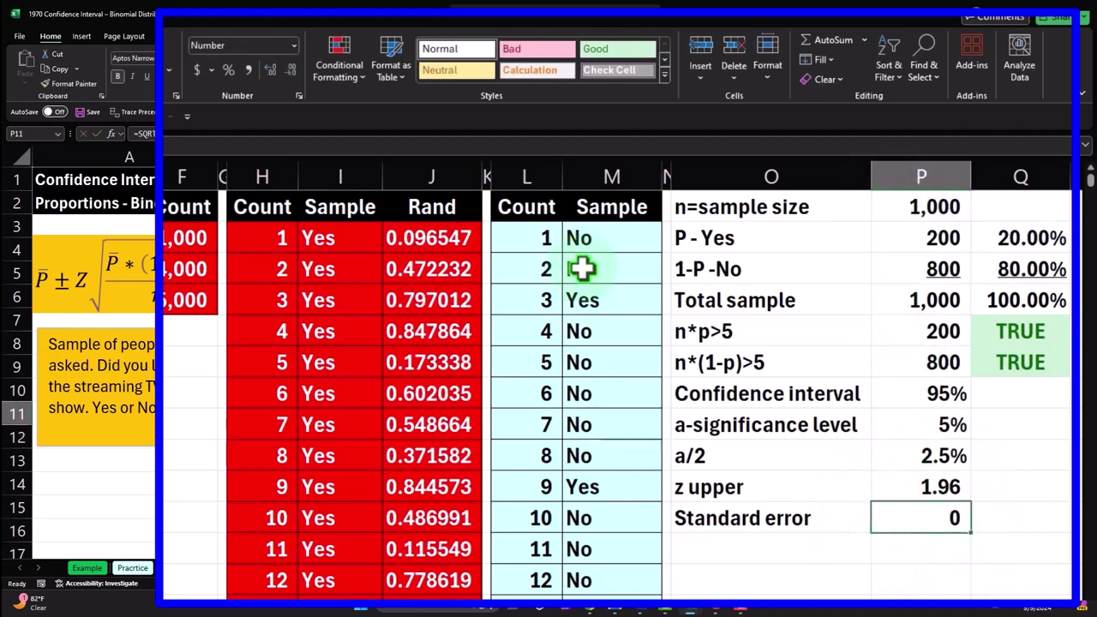
click(275, 71)
click(274, 71)
click(276, 72)
click(276, 71)
click(276, 71)
click(276, 71)
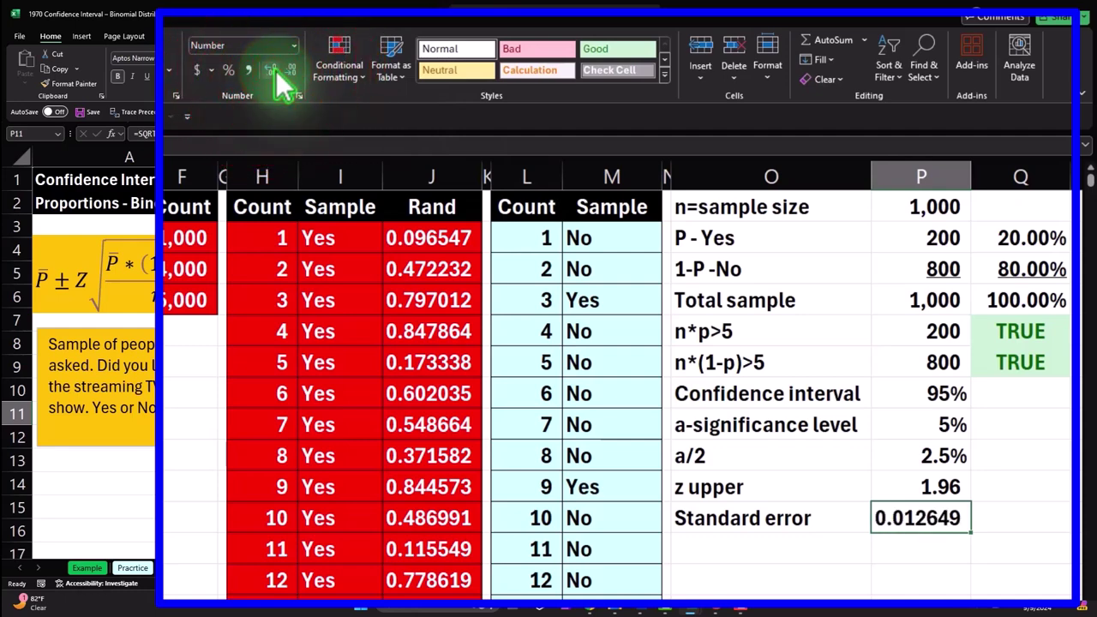
key(F9)
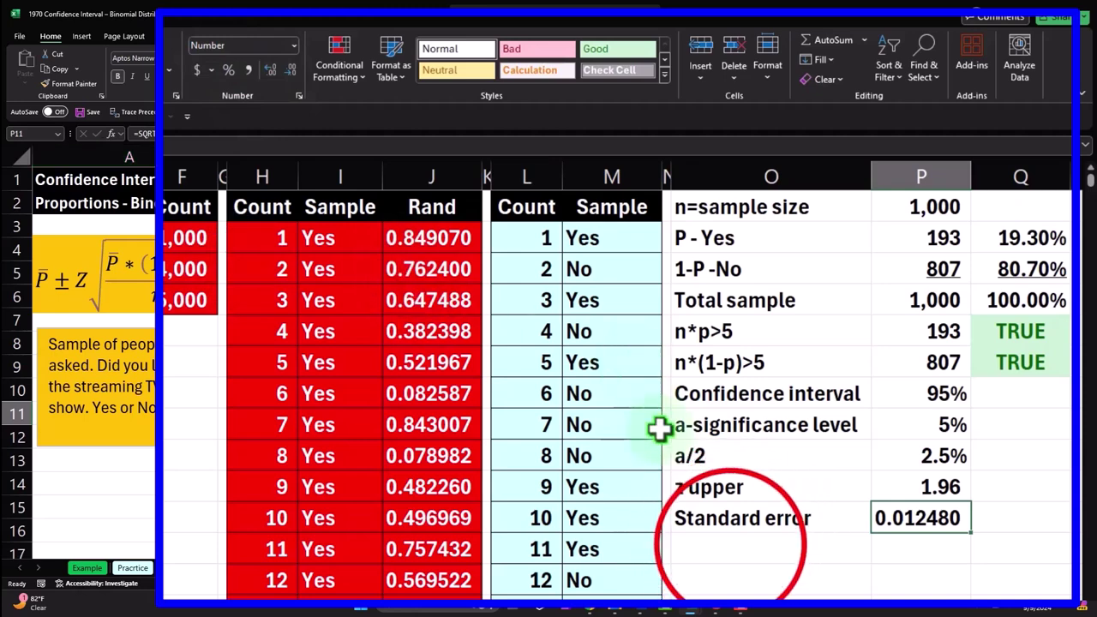
- Label cell O12 "Margin of error" and compare the z upper value with the Example sheet's bell curve, returning to the Blank sheet
click(727, 542)
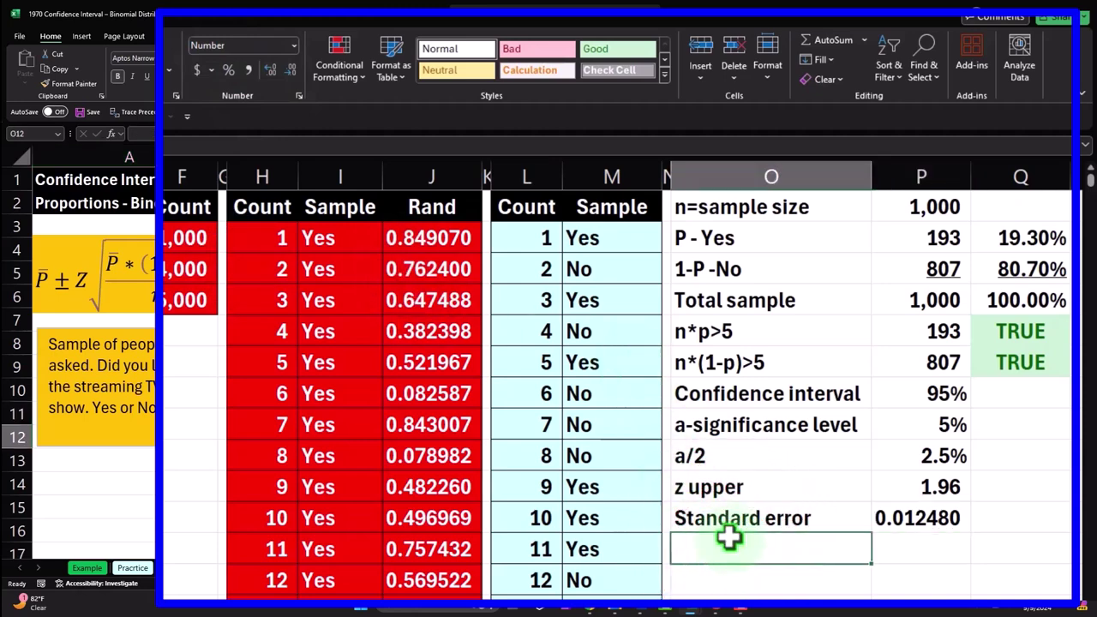
text(Margin of)
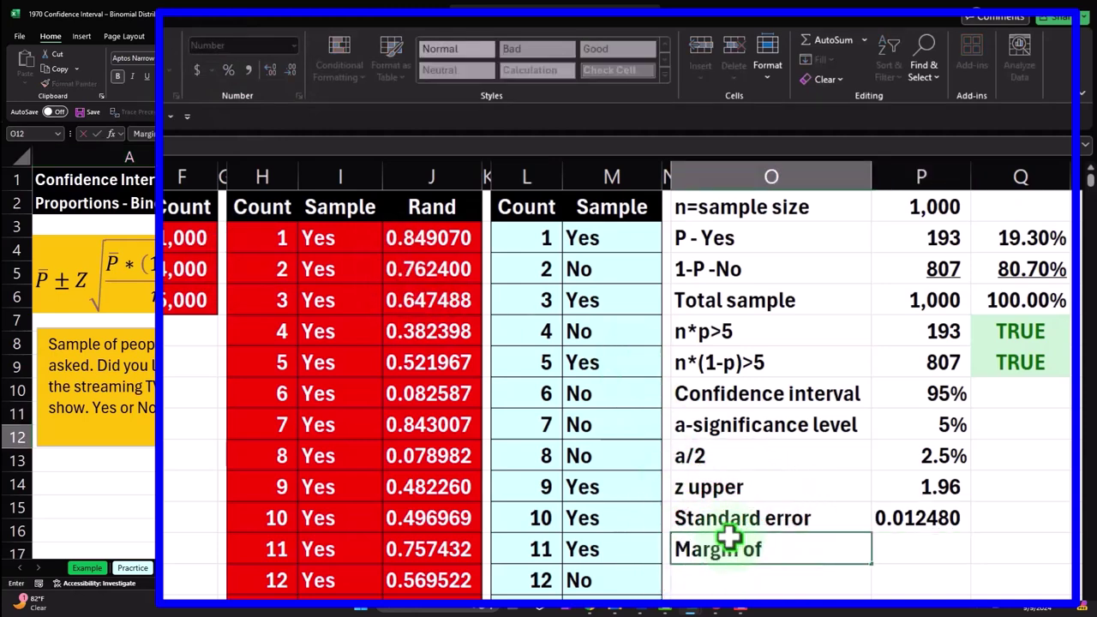
key(Return)
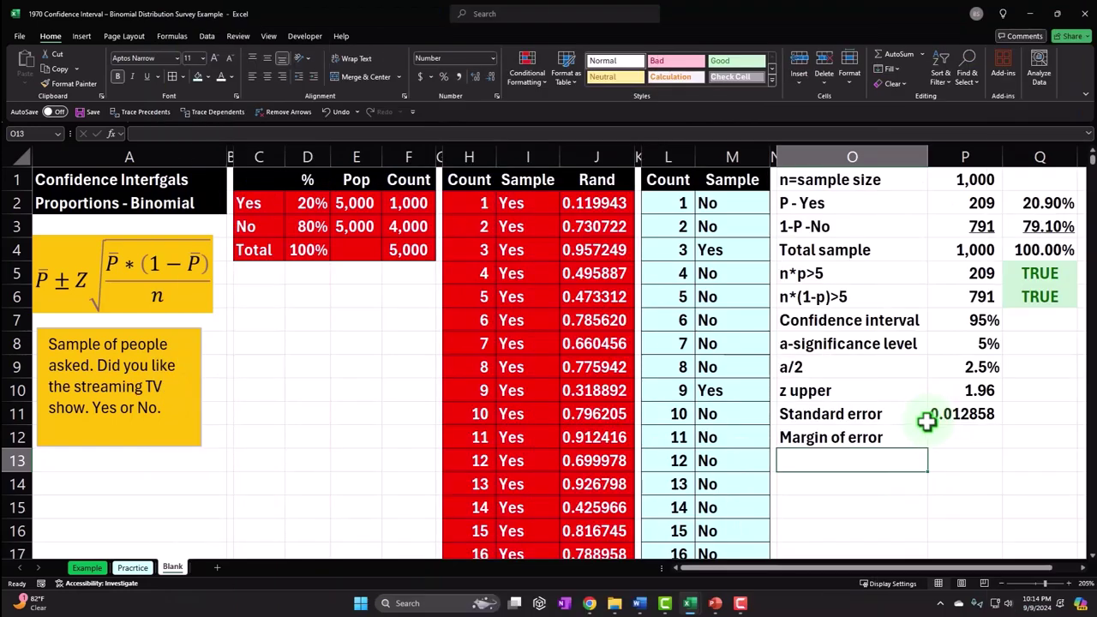
click(962, 391)
click(89, 568)
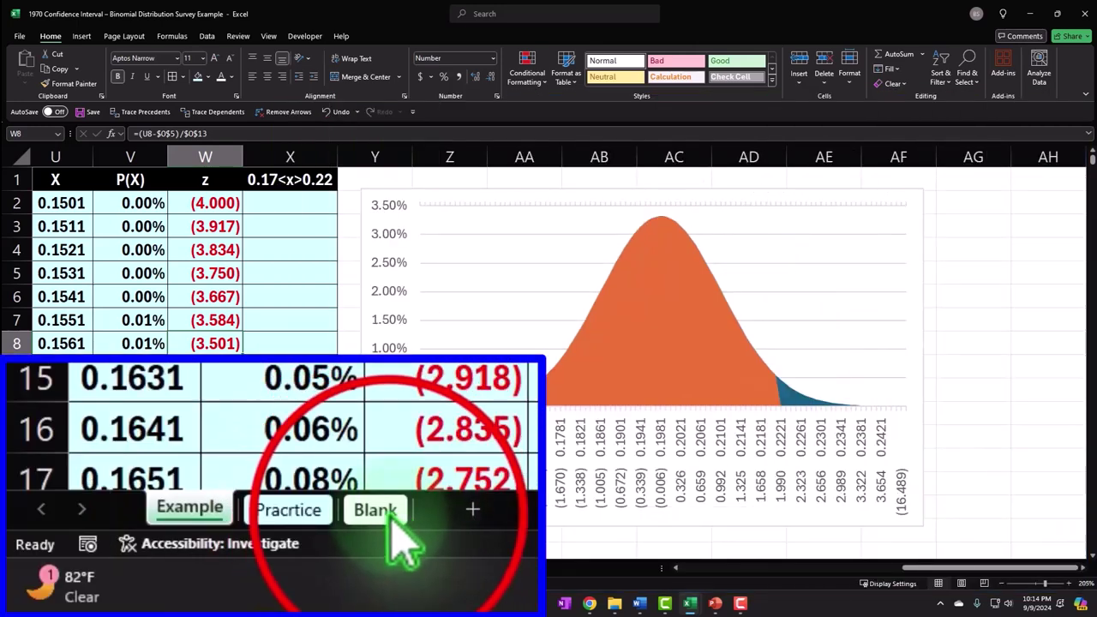
click(173, 568)
- Calculate the margin of error in P12 with =P10*P11, multiplying the upper z value by the standard error
click(986, 437)
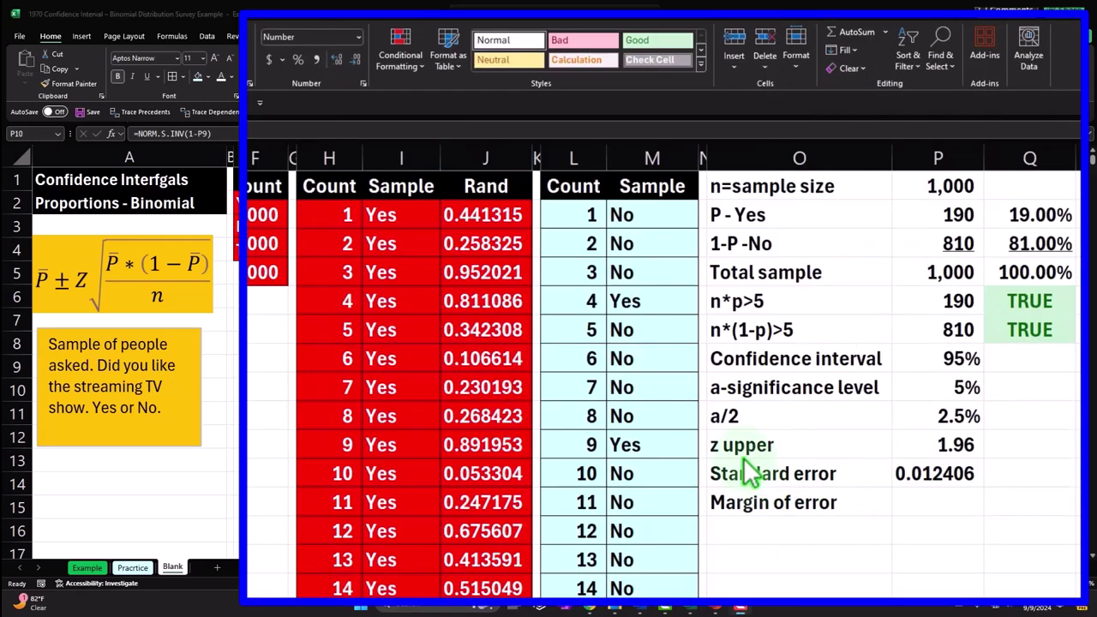
click(928, 500)
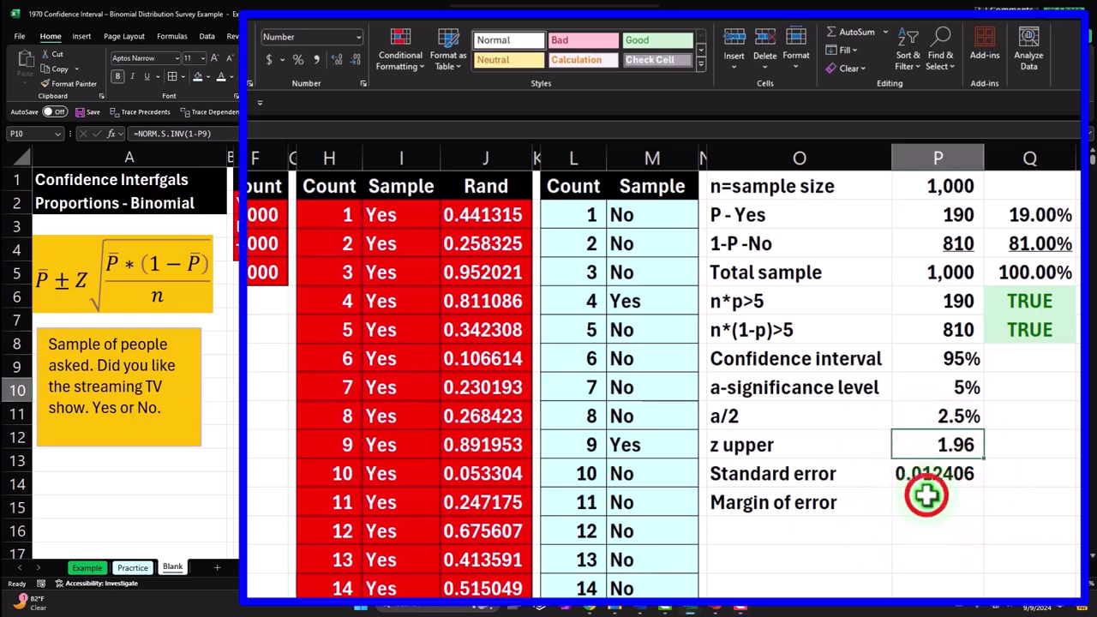
text(=)
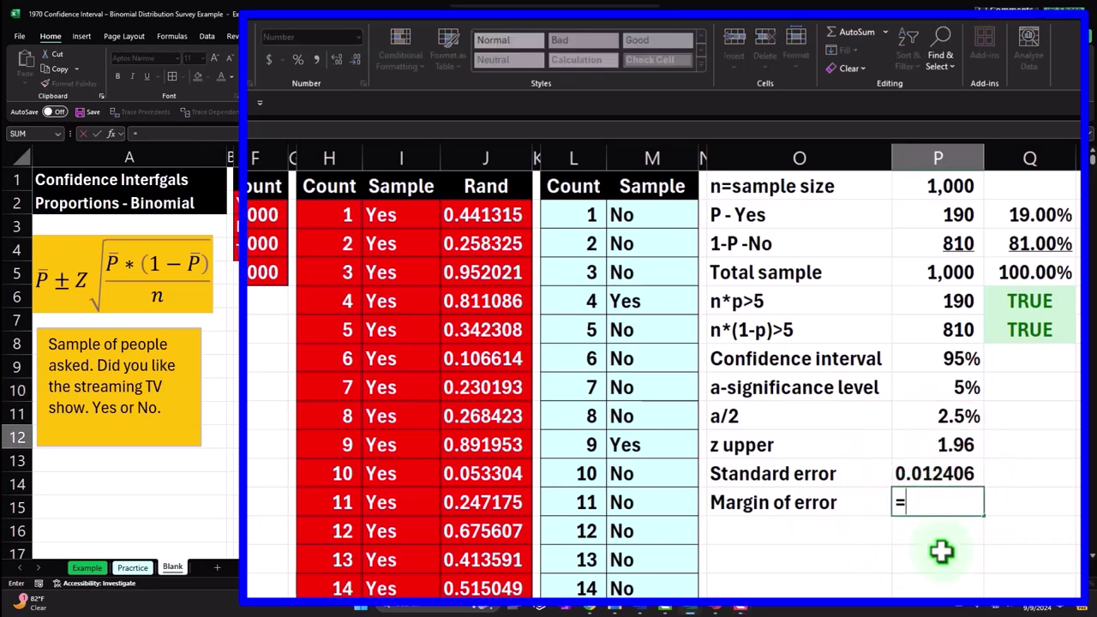
key(Up)
key(Up)
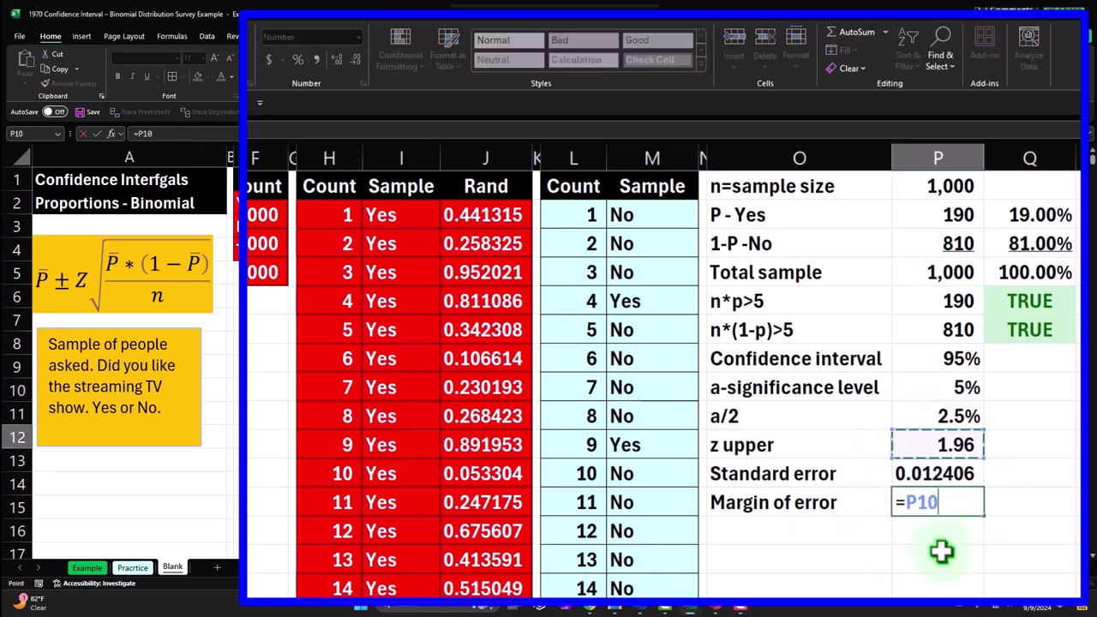
text(*)
key(Up)
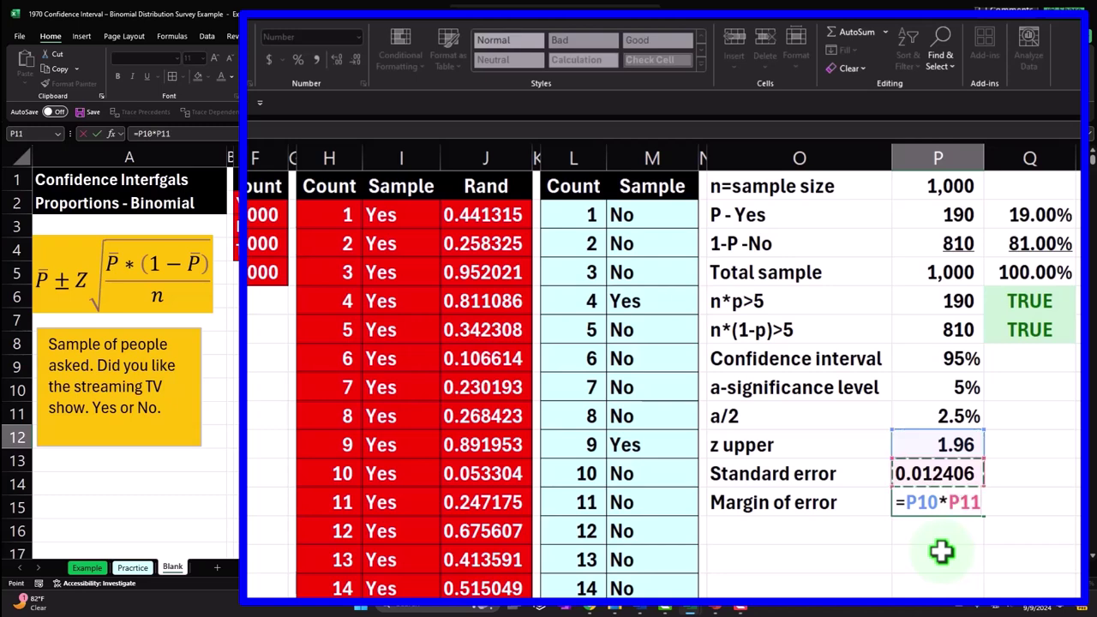
key(Return)
- Format the margin of error in P12 with six decimals
key(Up)
click(337, 58)
click(337, 58)
click(337, 58)
click(337, 59)
click(337, 58)
click(337, 58)
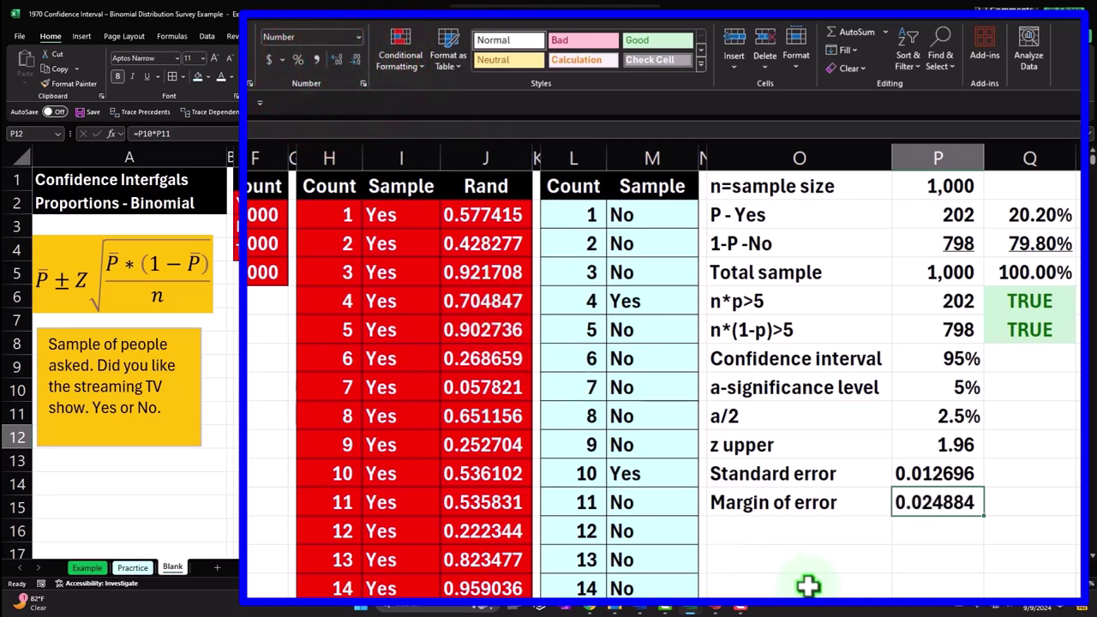
- Label cell O13 "Lower lime" and calculate the lower limit in P13 with =Q2-P12
click(772, 531)
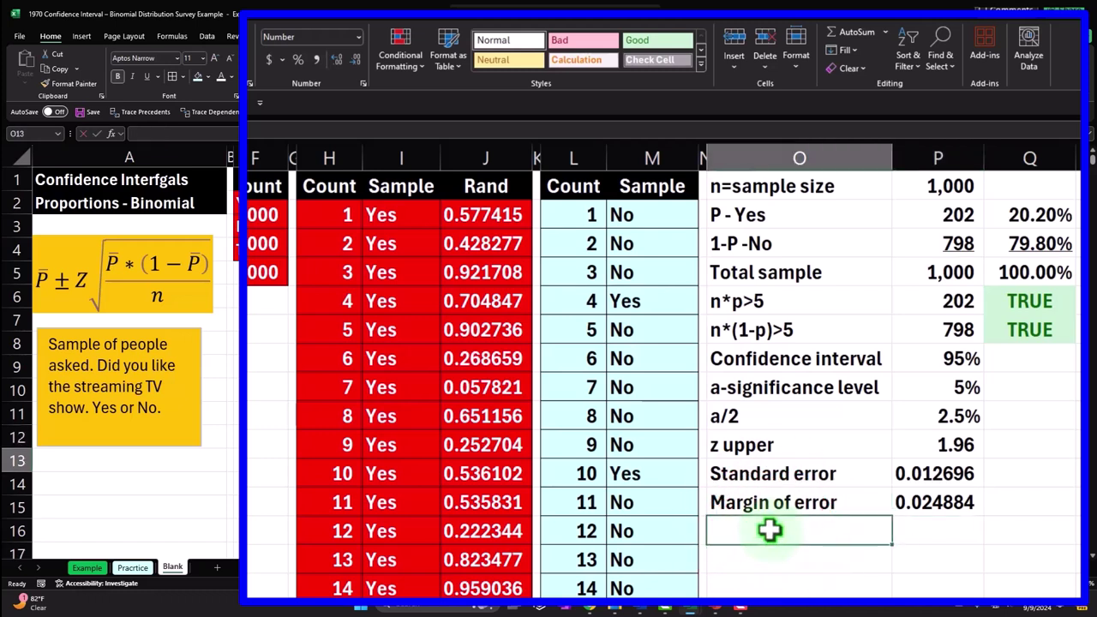
text(Lower lime)
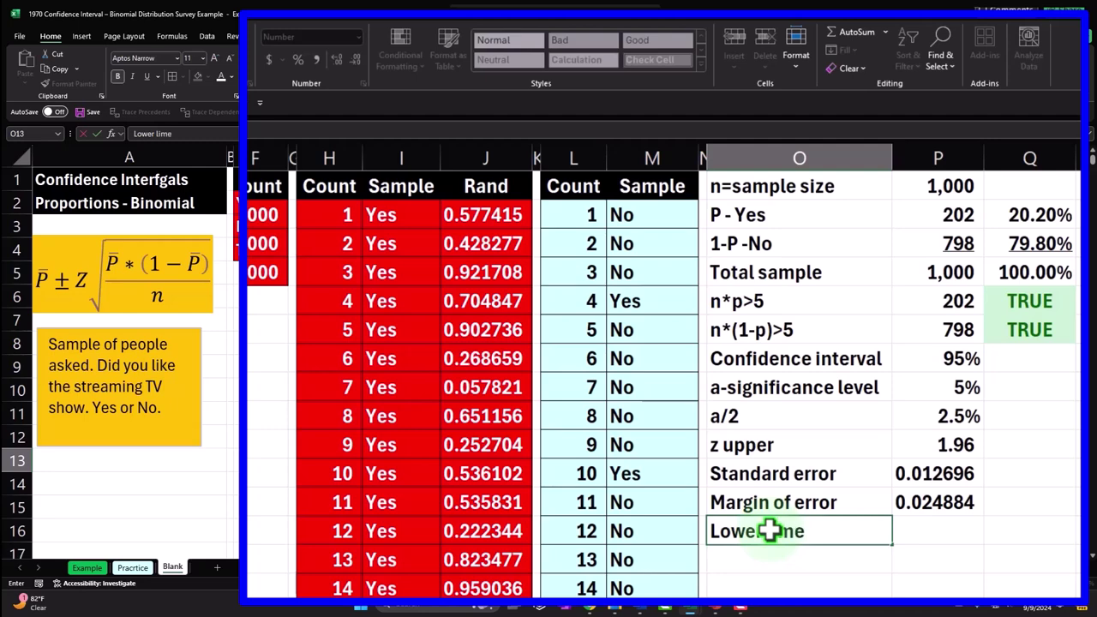
key(Tab)
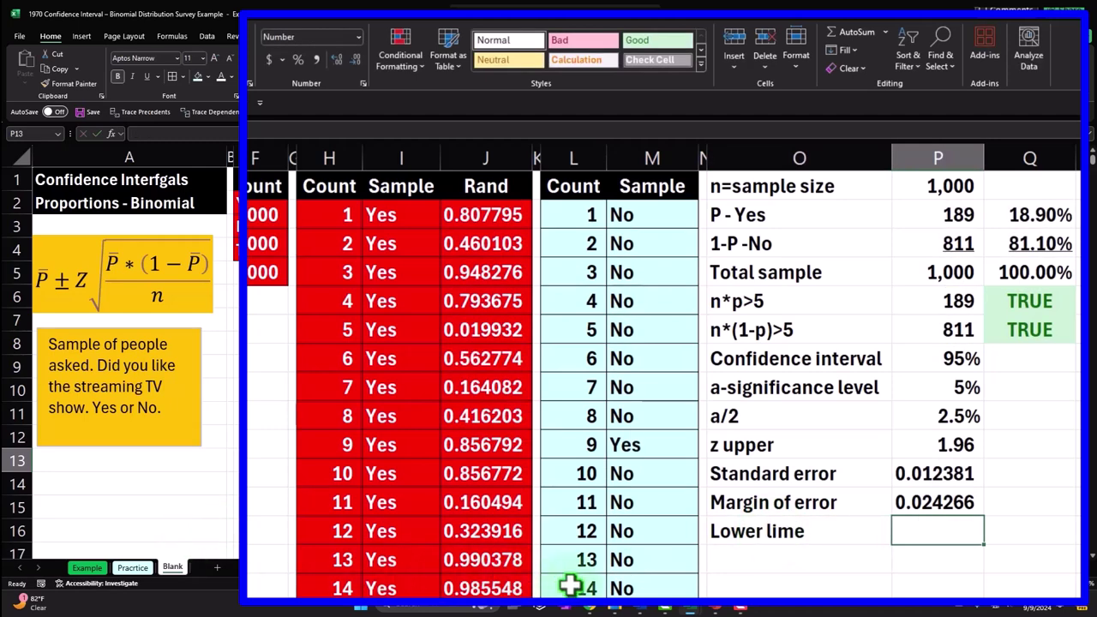
text(=)
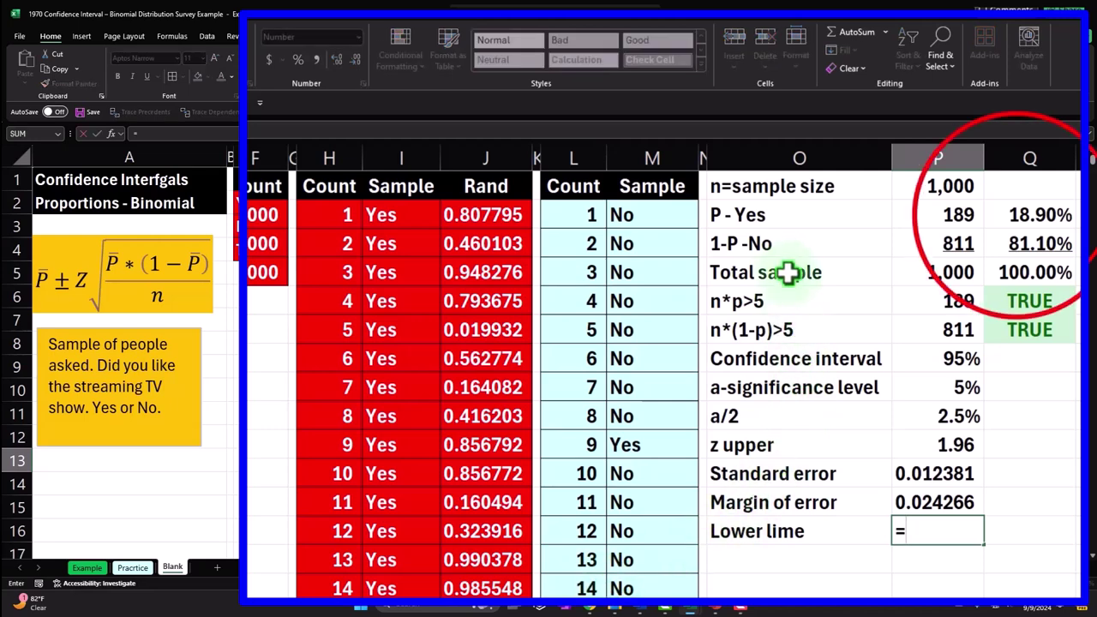
click(1016, 215)
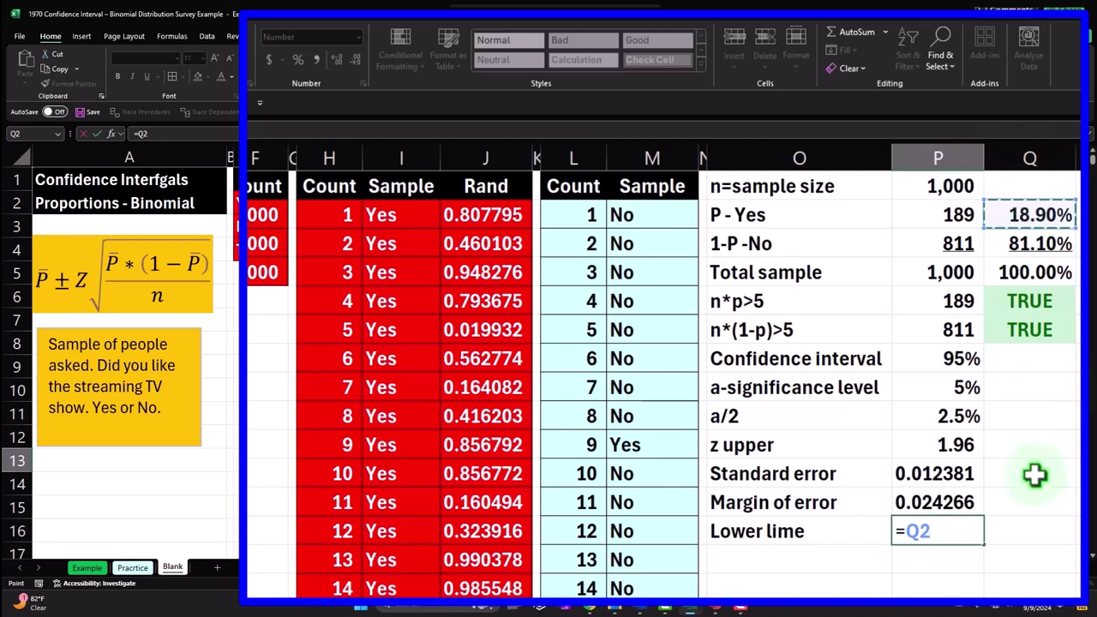
text(-)
click(943, 501)
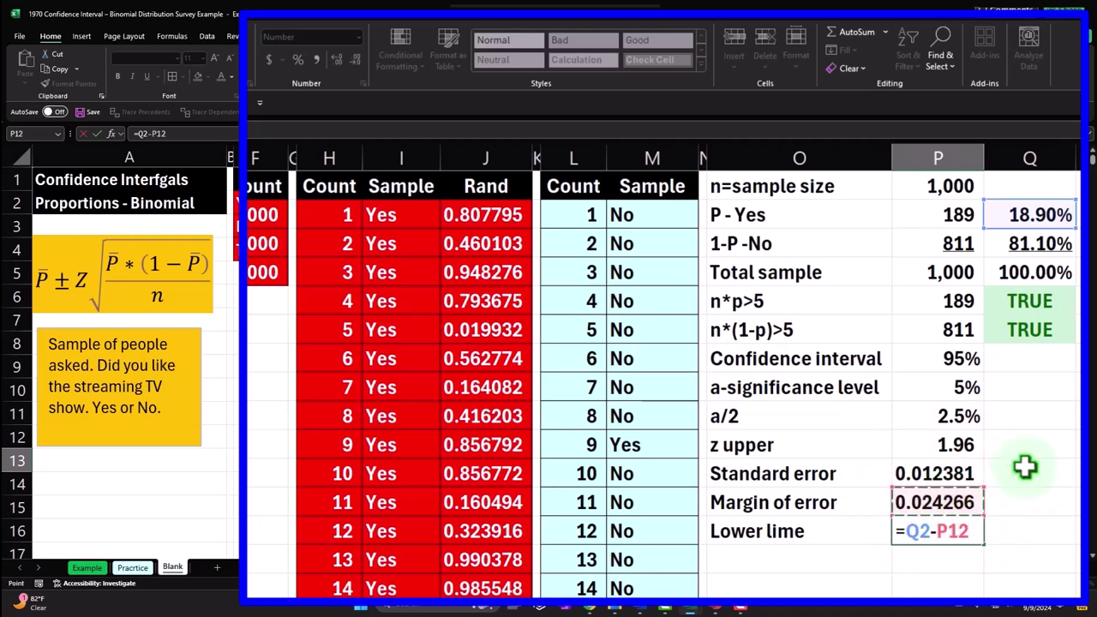
key(Return)
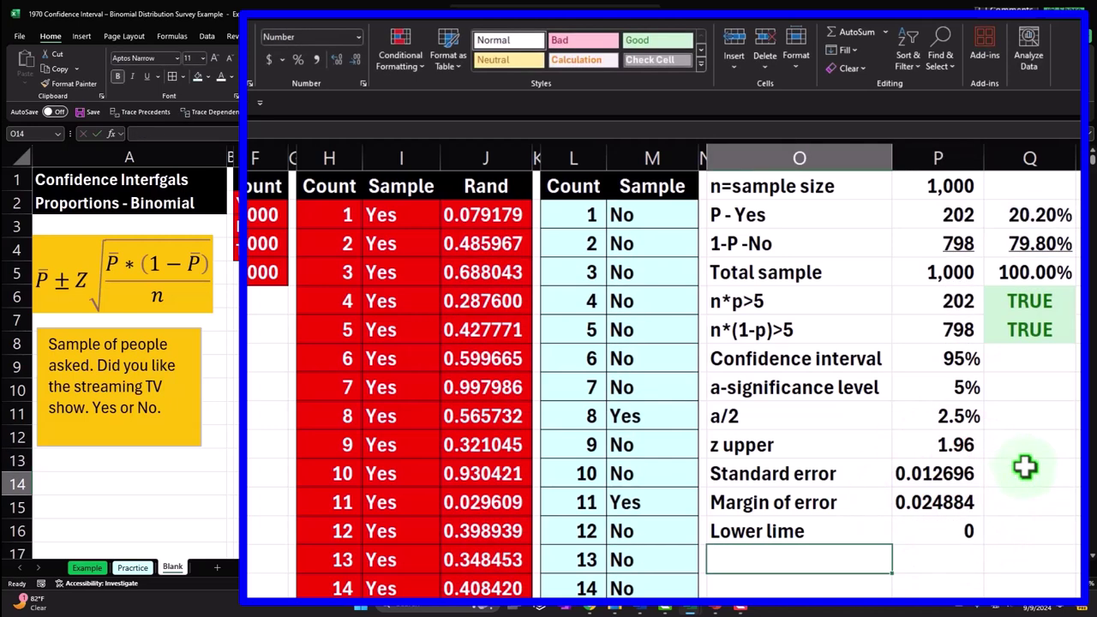
- Format the lower limit in P13 with six decimals
key(Up)
key(Right)
click(334, 62)
click(334, 62)
click(334, 62)
click(334, 63)
click(334, 64)
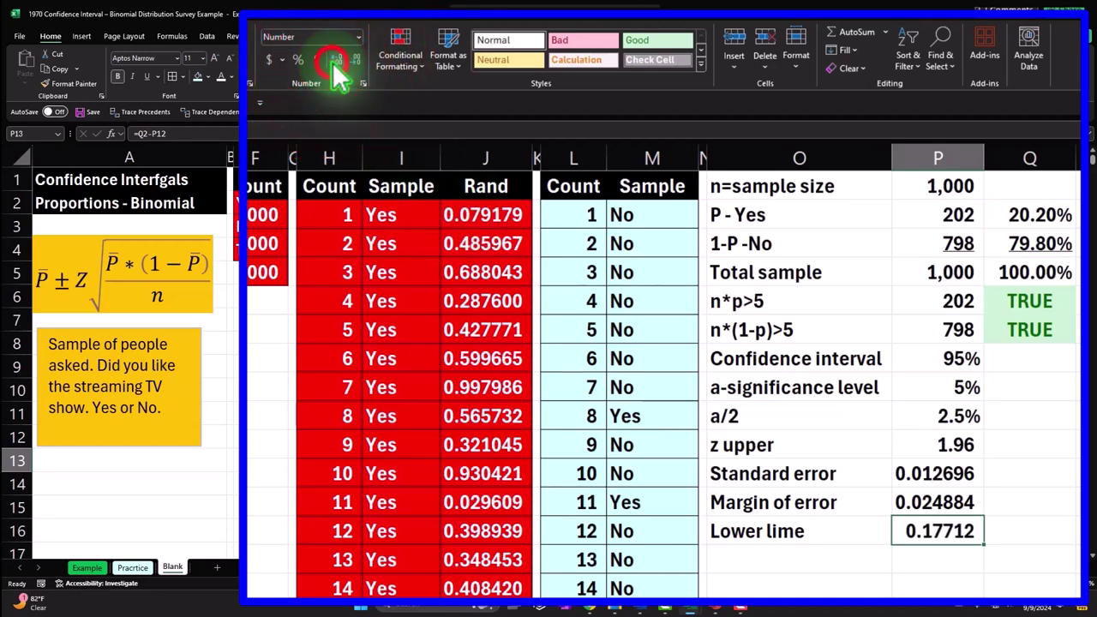
- Label cell O14 "Upper limit" and change the label in O13 to "Lower limet"
click(769, 555)
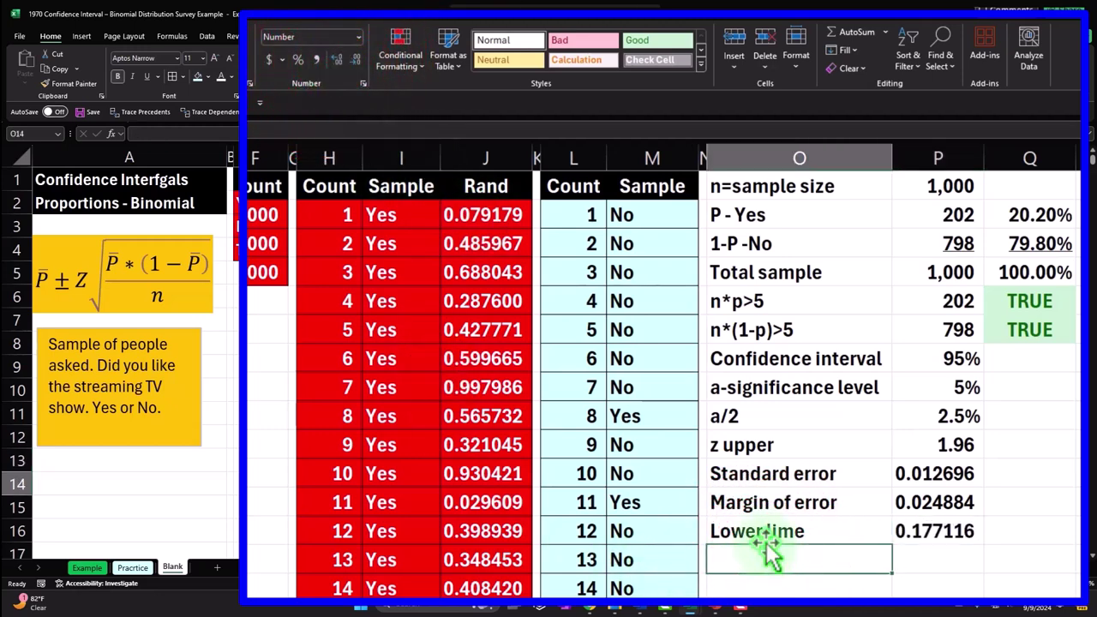
text(Upper li)
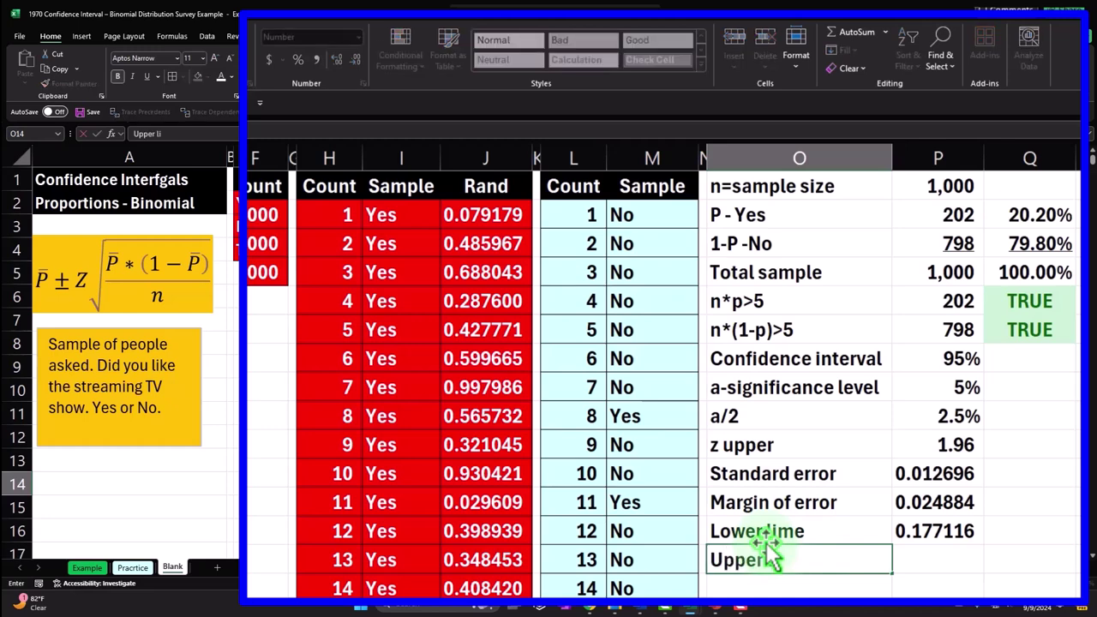
text(mit)
double_click(809, 531)
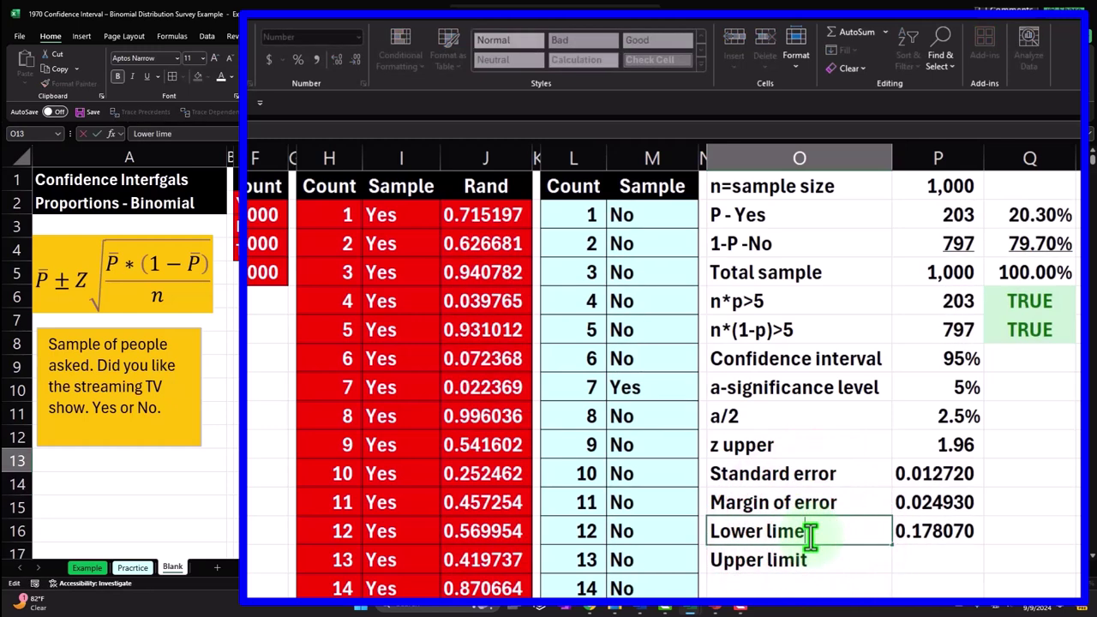
key(Return)
key(Right)
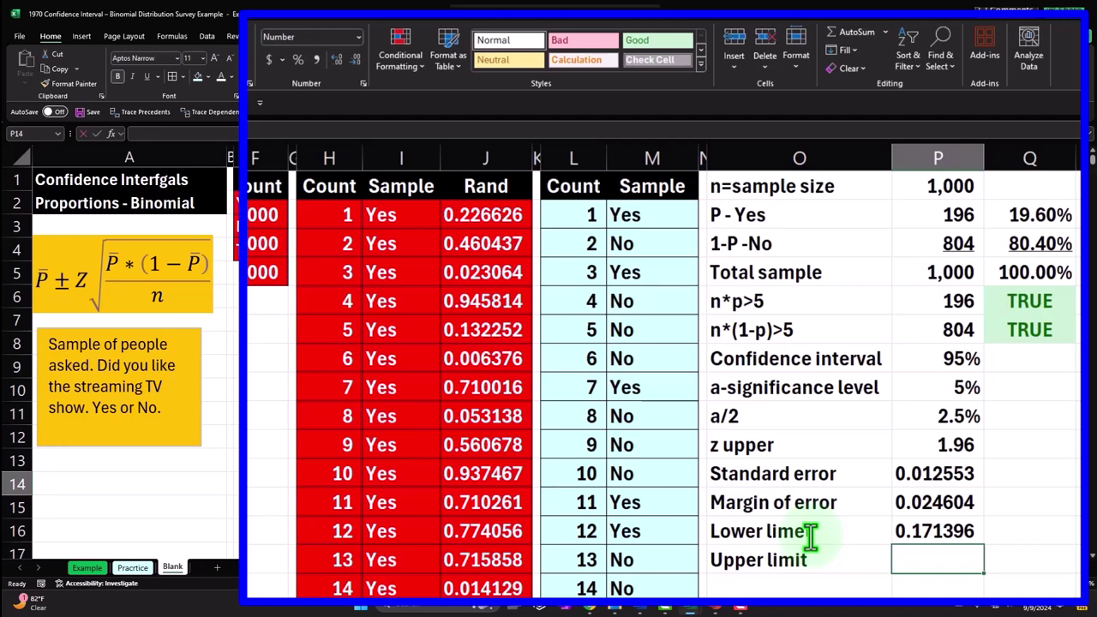
- Calculate the upper limit in P14 with =Q2+P12, adding the margin of error to the yes proportion
text(=)
key(Up)
key(Up)
key(Up)
key(Up)
key(Up)
key(Up)
key(Up)
key(Up)
key(Up)
key(Up)
key(Up)
key(Right)
key(Up)
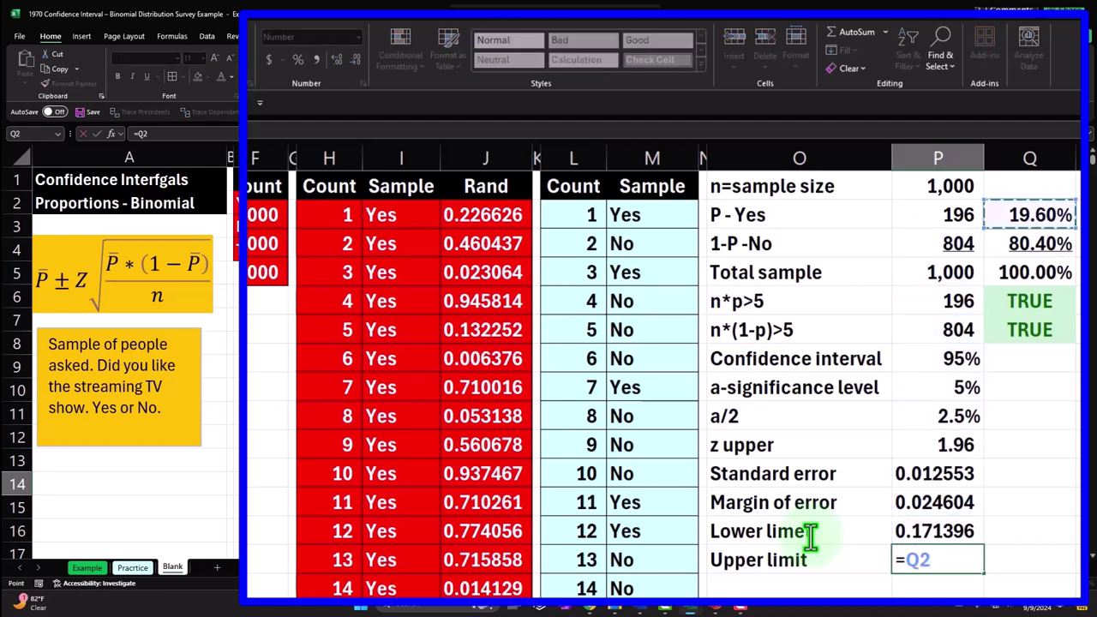
text(+)
click(939, 503)
key(Return)
- Format the upper limit in P14 with six decimals
key(Up)
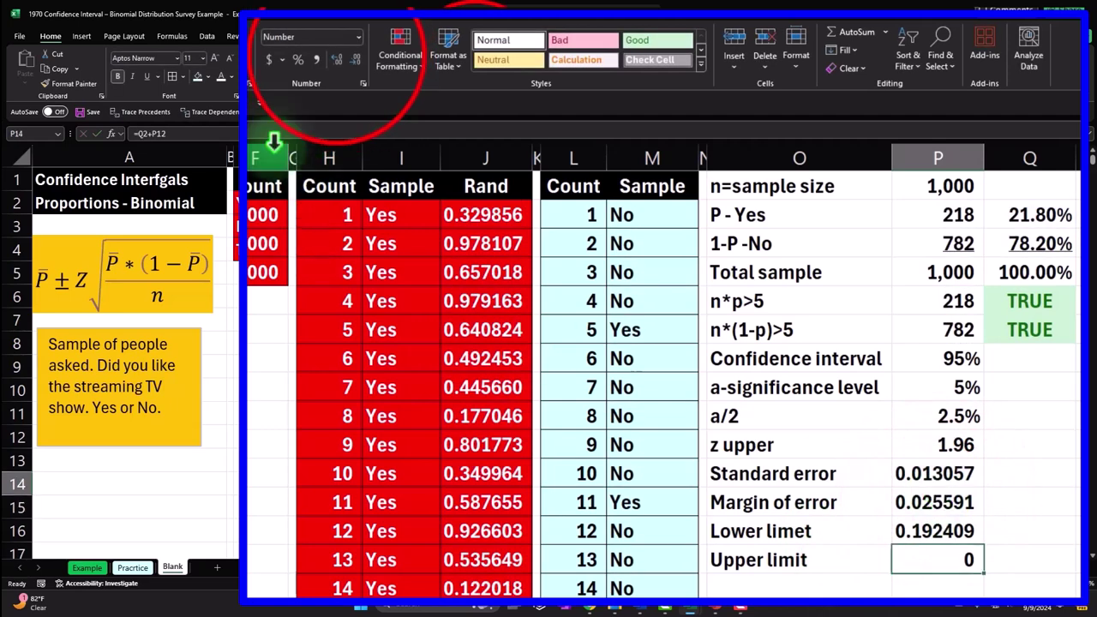
click(337, 60)
click(339, 65)
click(339, 64)
click(338, 65)
click(338, 65)
click(339, 64)
- Apply borders and a light blue fill to the confidence interval table in O1:P14
click(828, 249)
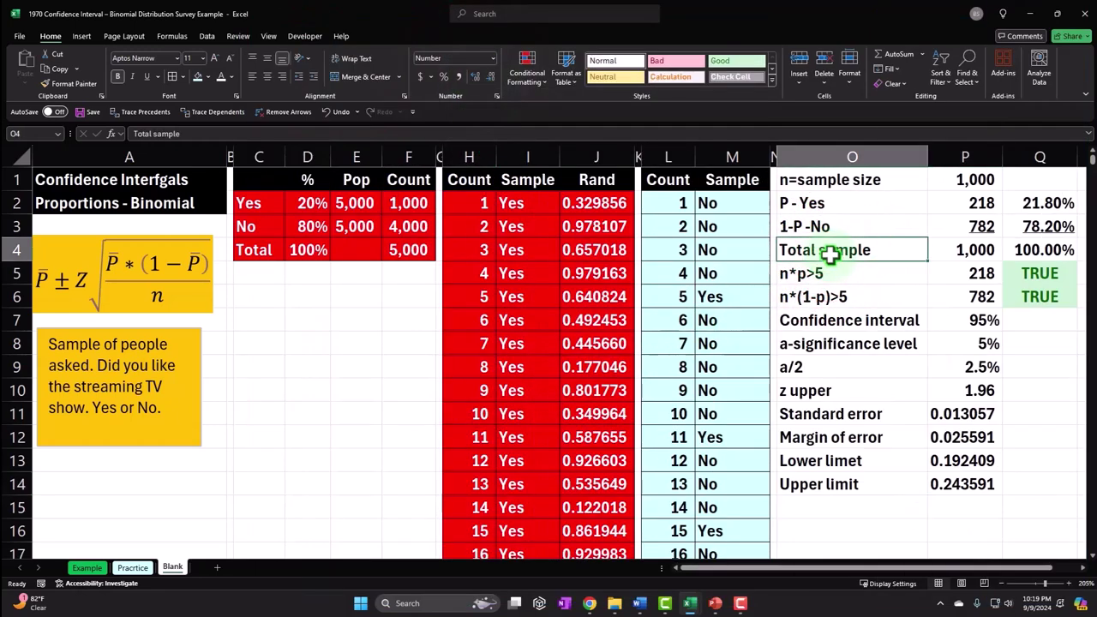
key(Right)
key(Right)
key(Right)
key(Right)
key(Right)
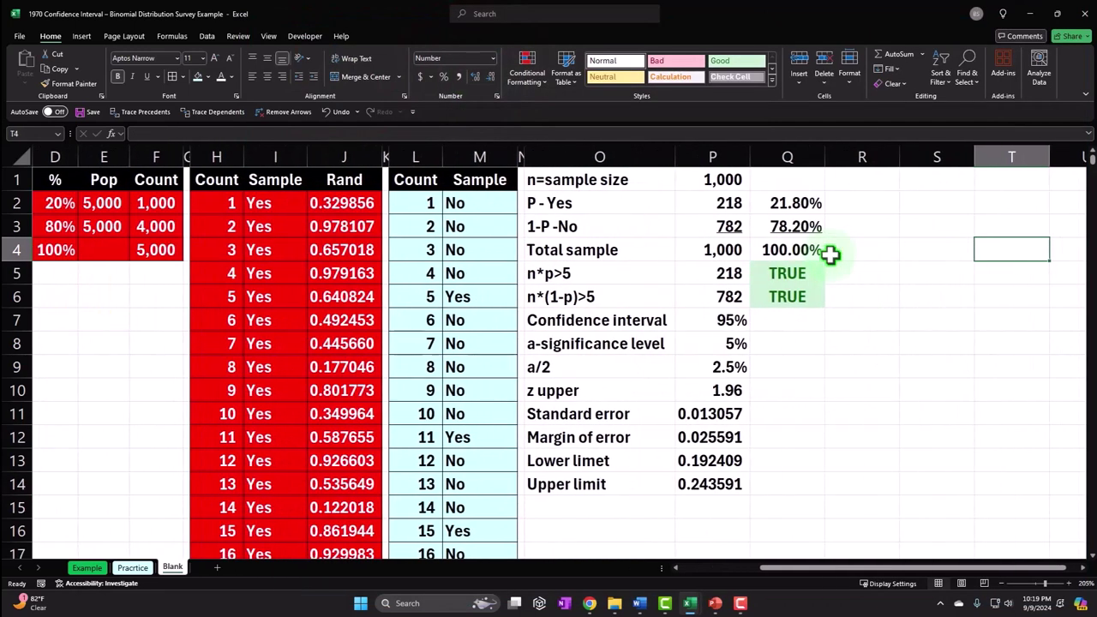
drag(600, 176, 711, 484)
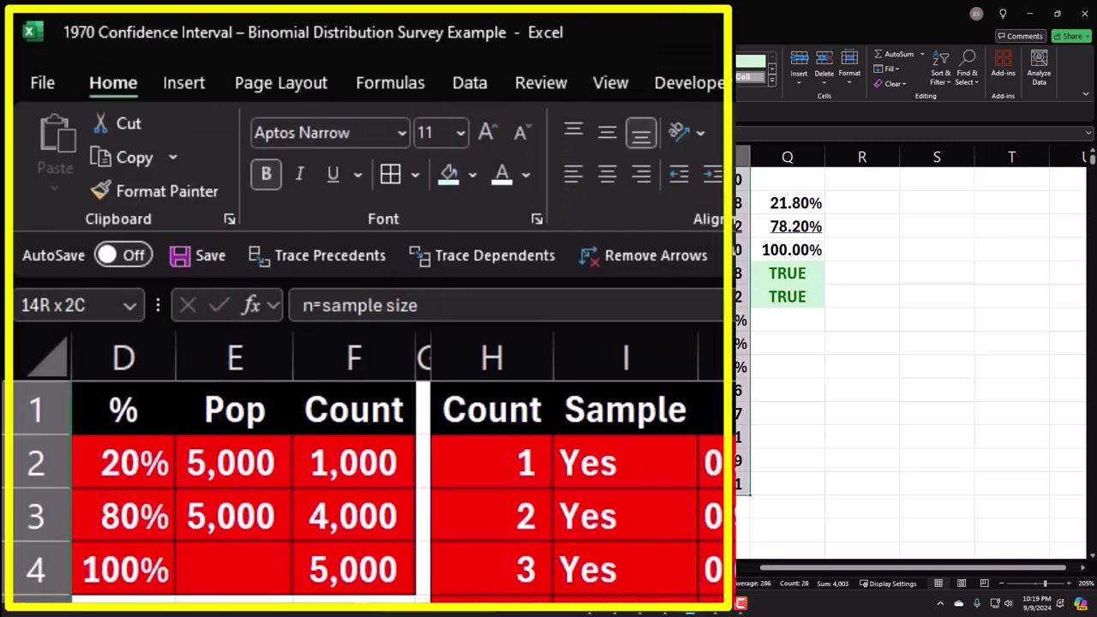
- Apply borders and a light blue fill to the percentages in Q2:Q4, and borders to the check results in Q5:Q6
drag(787, 203, 788, 255)
click(393, 174)
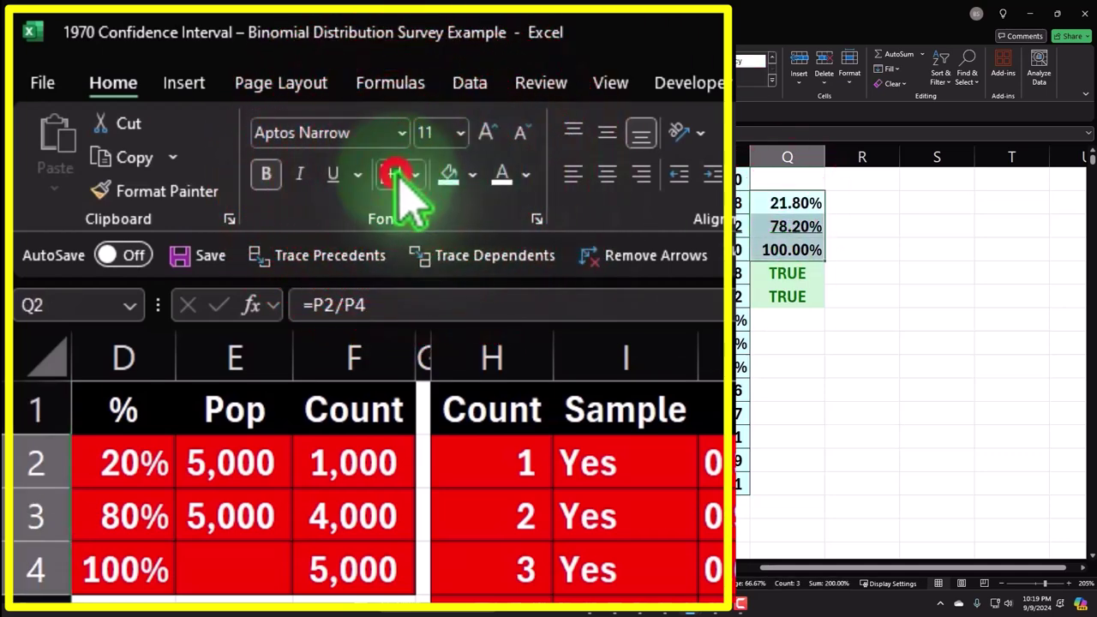
drag(789, 275, 789, 298)
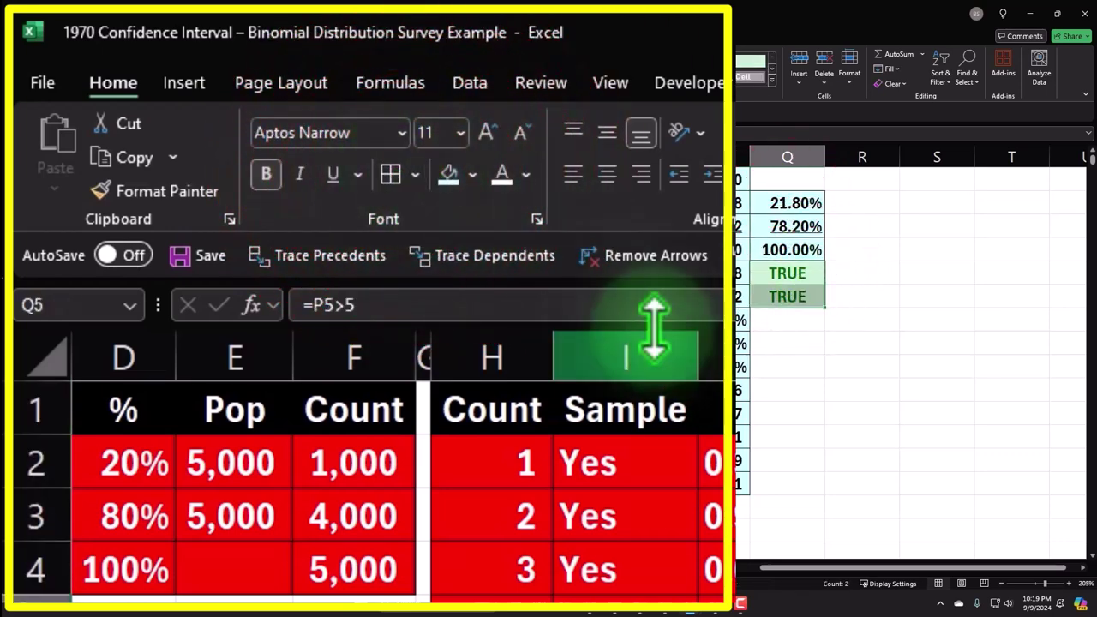
click(392, 175)
click(638, 272)
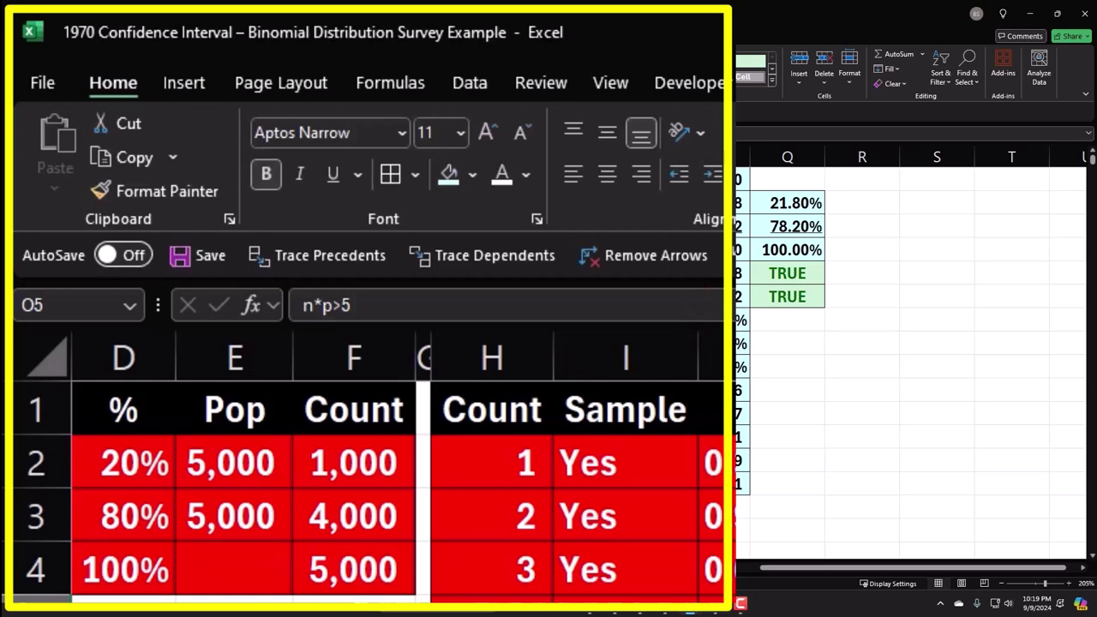
- Copy the narrow spacer column K's format to column R with Format Painter
click(712, 358)
click(182, 192)
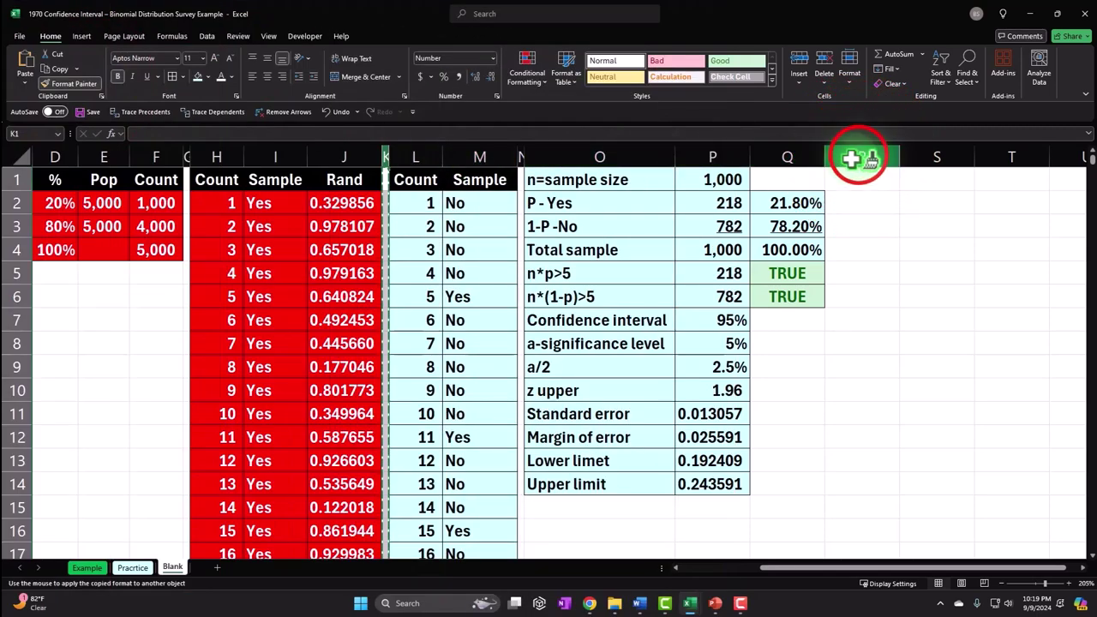
click(858, 159)
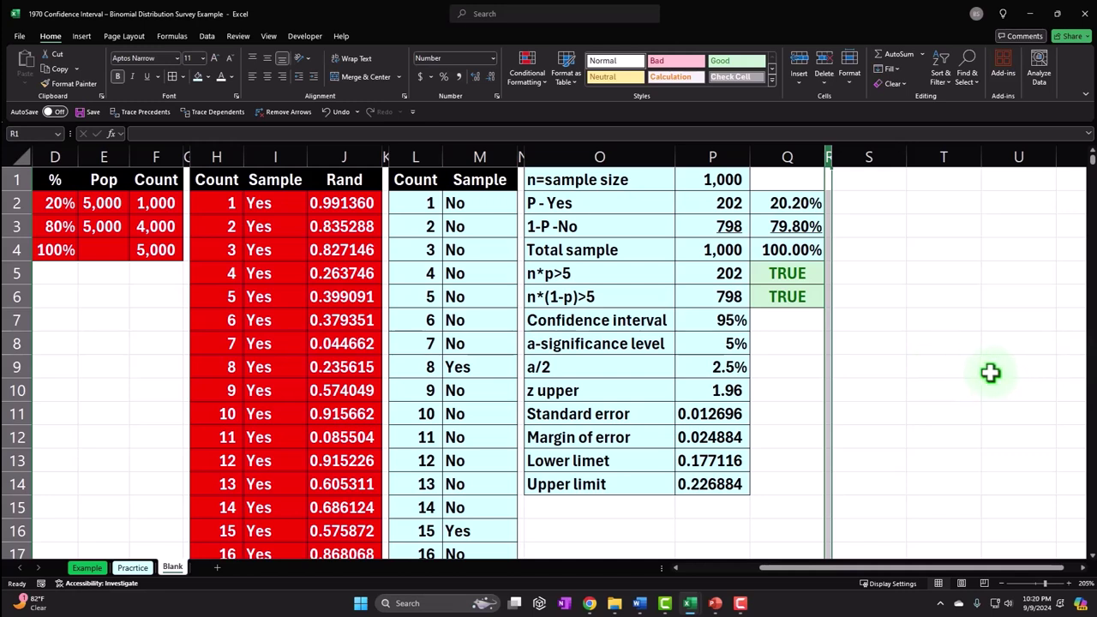
- Head column S with "Z" in S1, and enter the starting z values -4 in S2 and -3.99 in S3
click(890, 184)
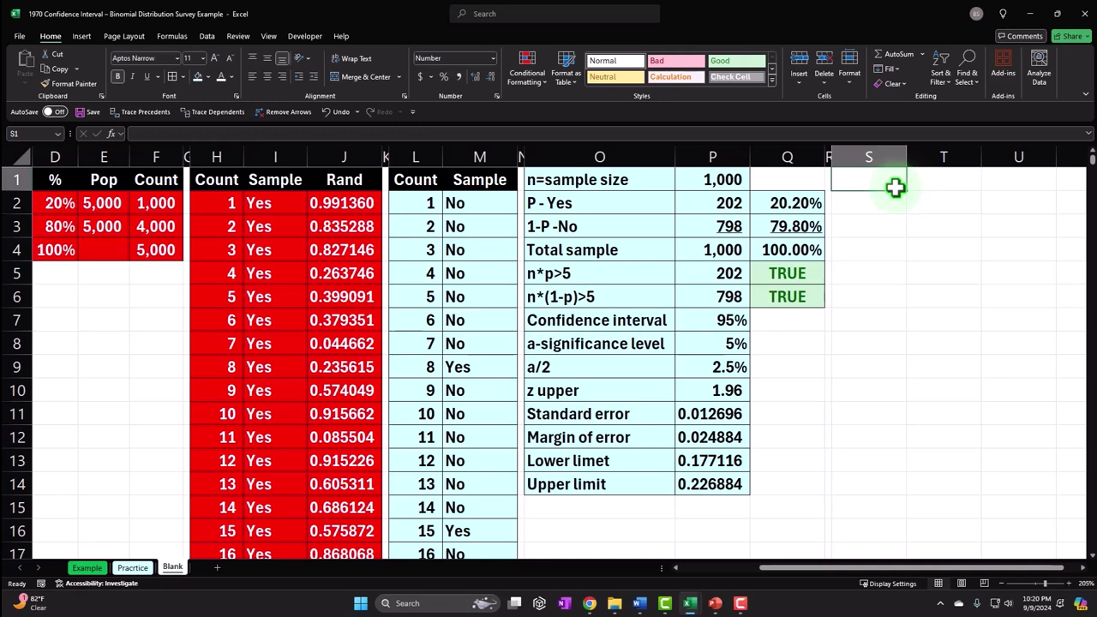
text(Z)
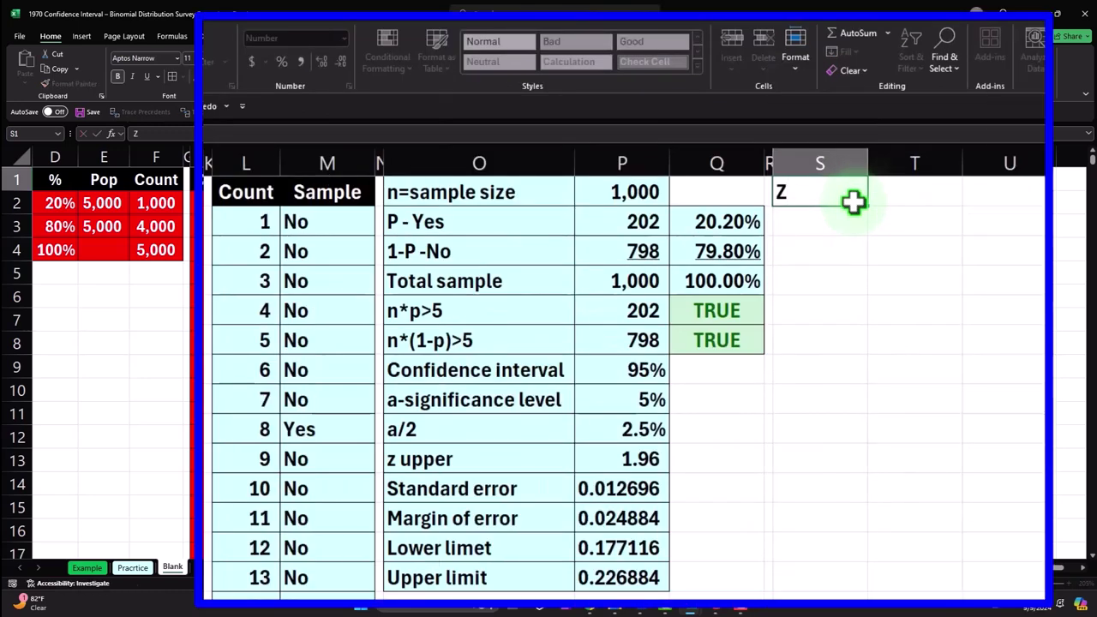
key(Return)
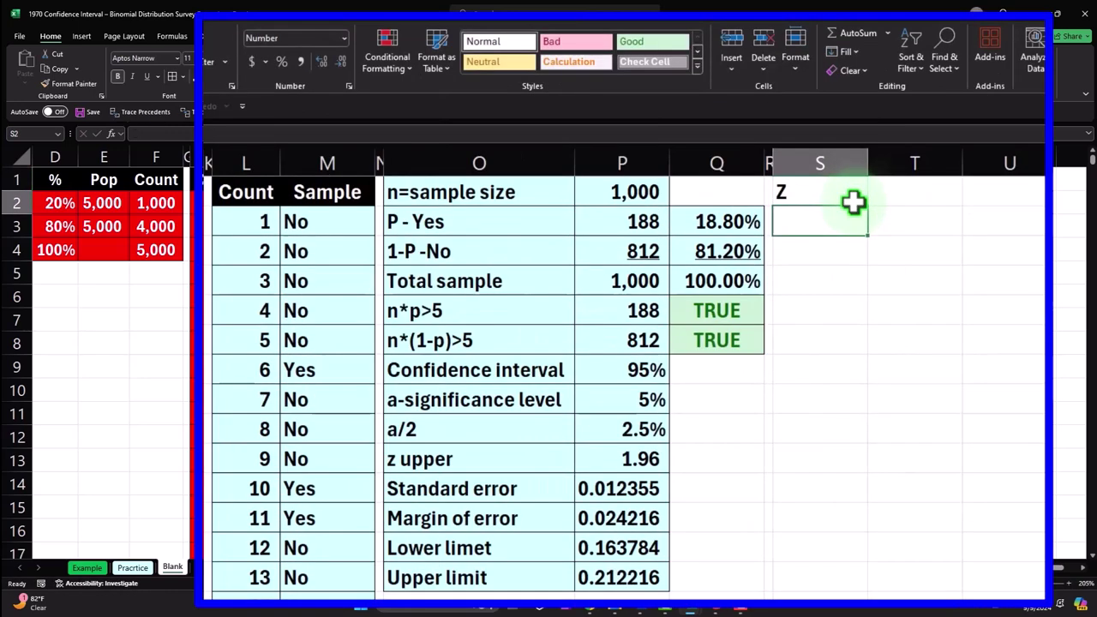
text(-)
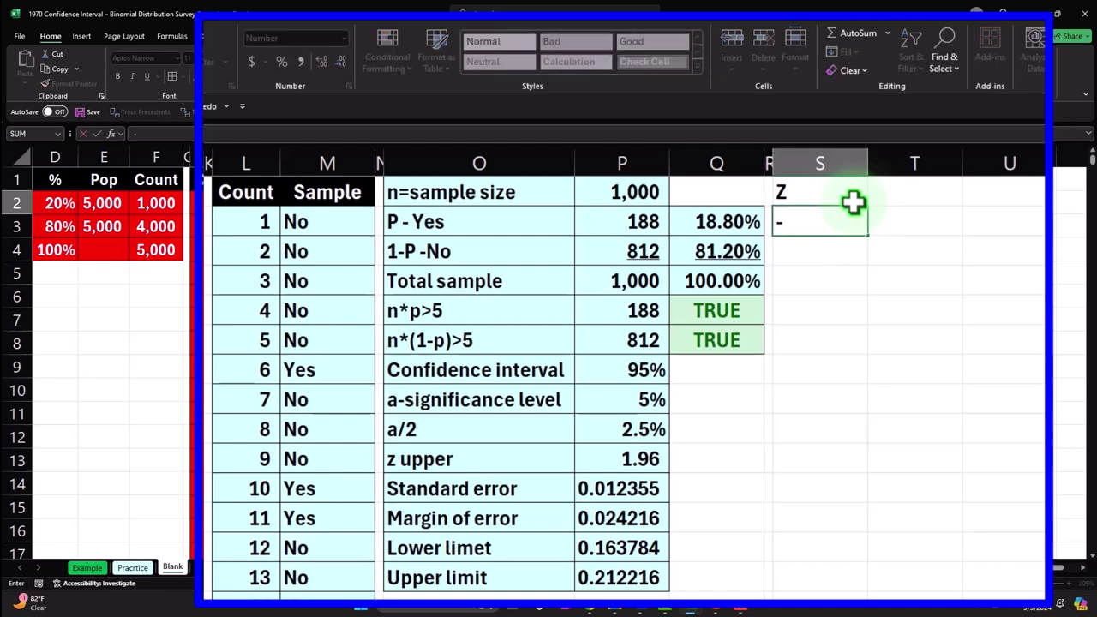
text(4)
key(Return)
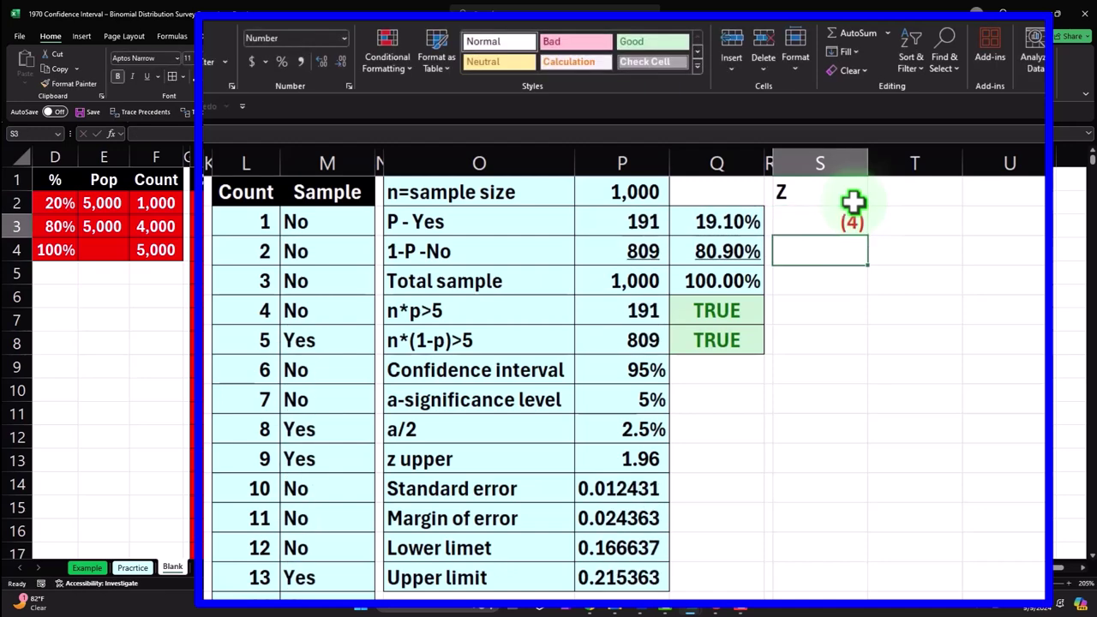
text(-3.99)
key(Return)
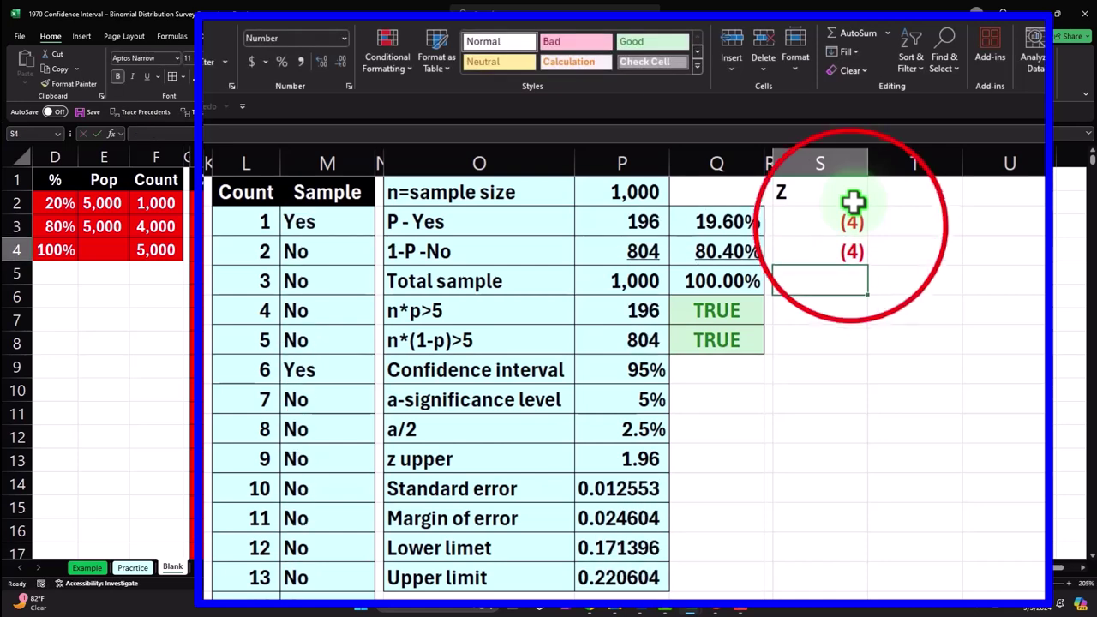
- Show the z values in S2:S3 with two decimals and fill the series down column S to 4.00
drag(866, 219, 849, 245)
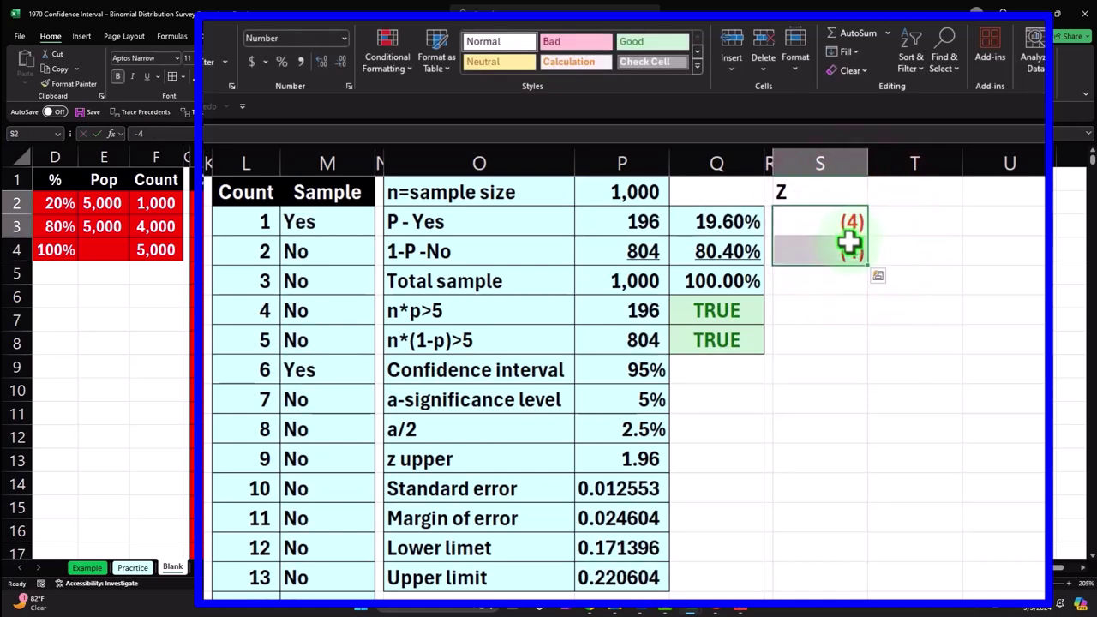
double_click(321, 61)
drag(867, 260, 831, 616)
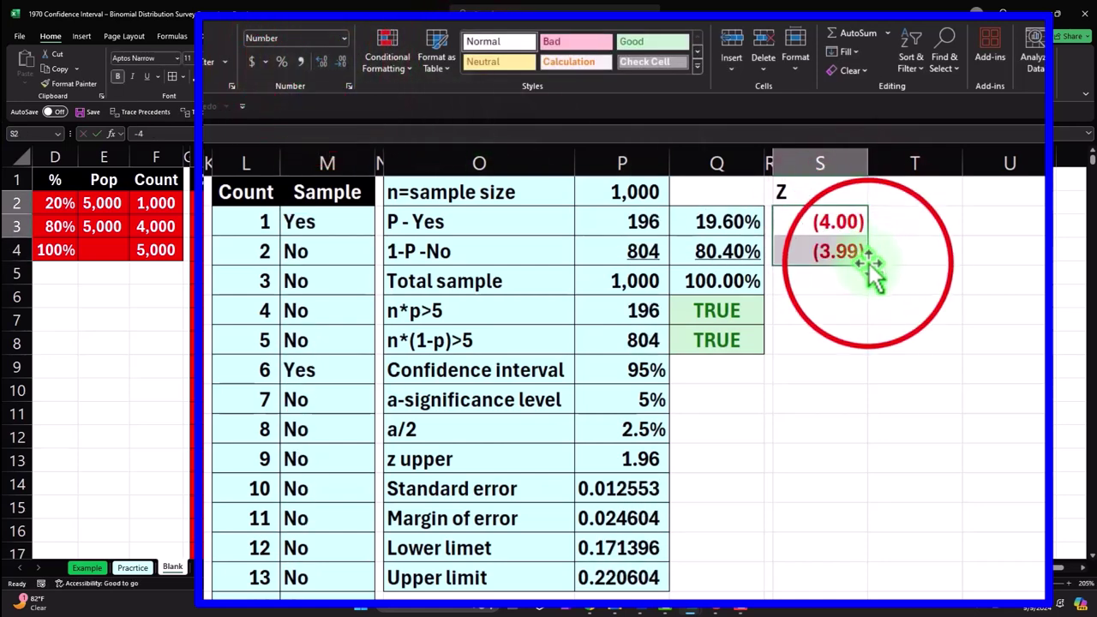
drag(878, 543, 910, 541)
drag(1090, 219, 1089, 158)
- Head column T with "X" in T1
click(1000, 91)
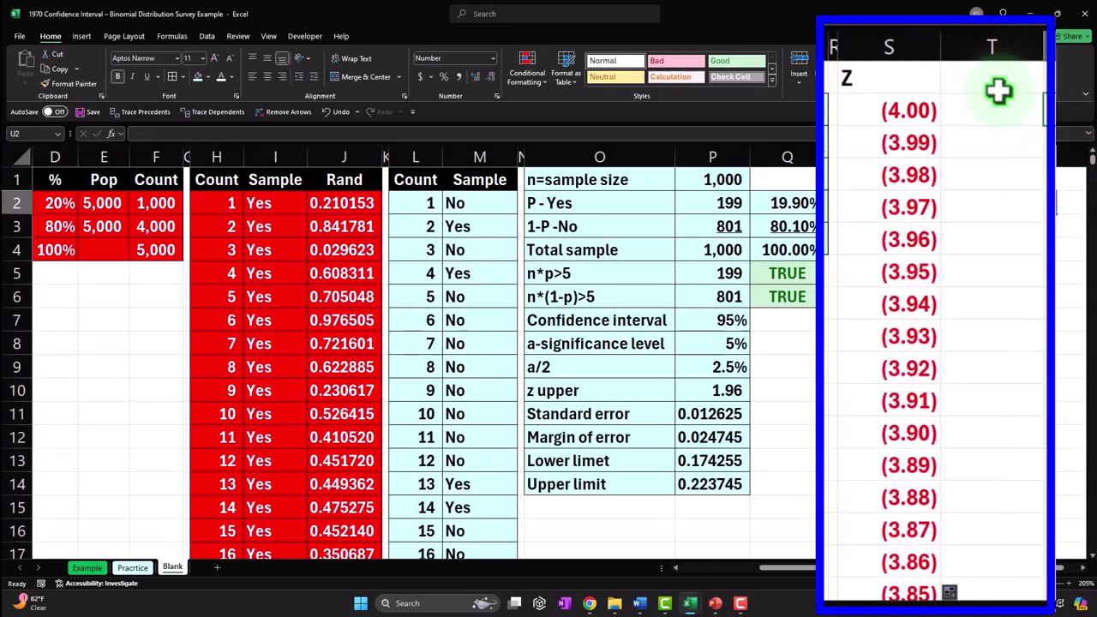
click(985, 81)
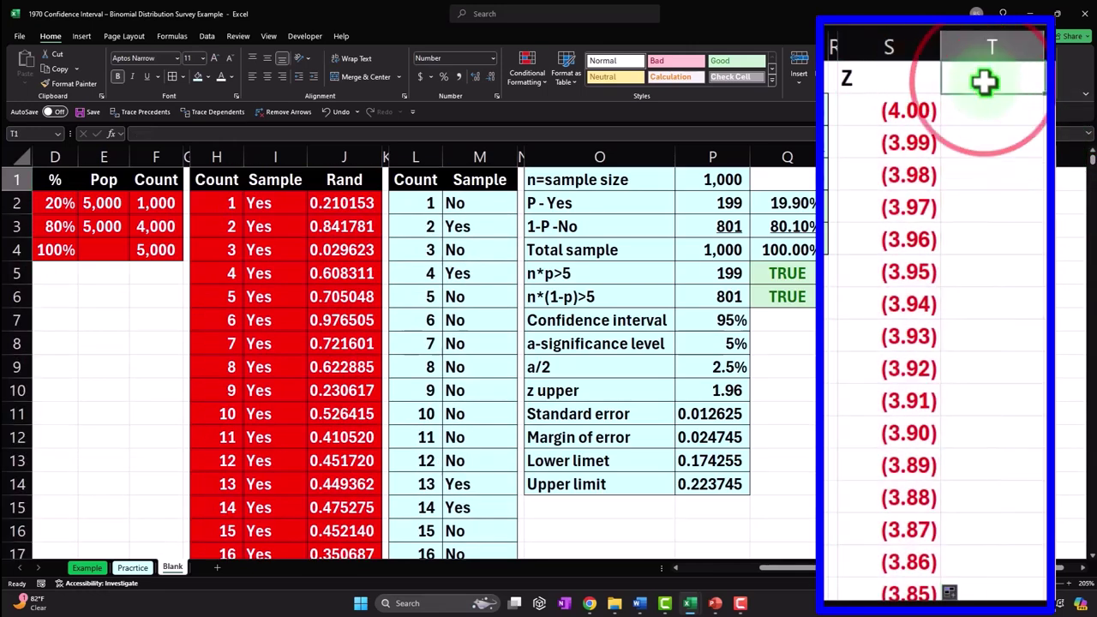
text(X)
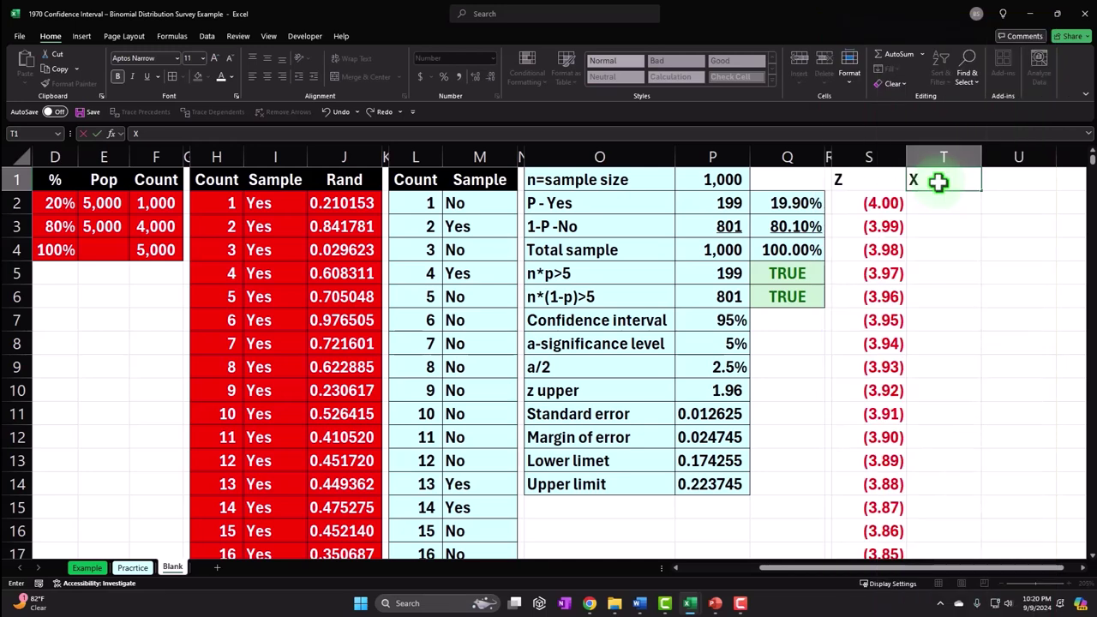
key(Return)
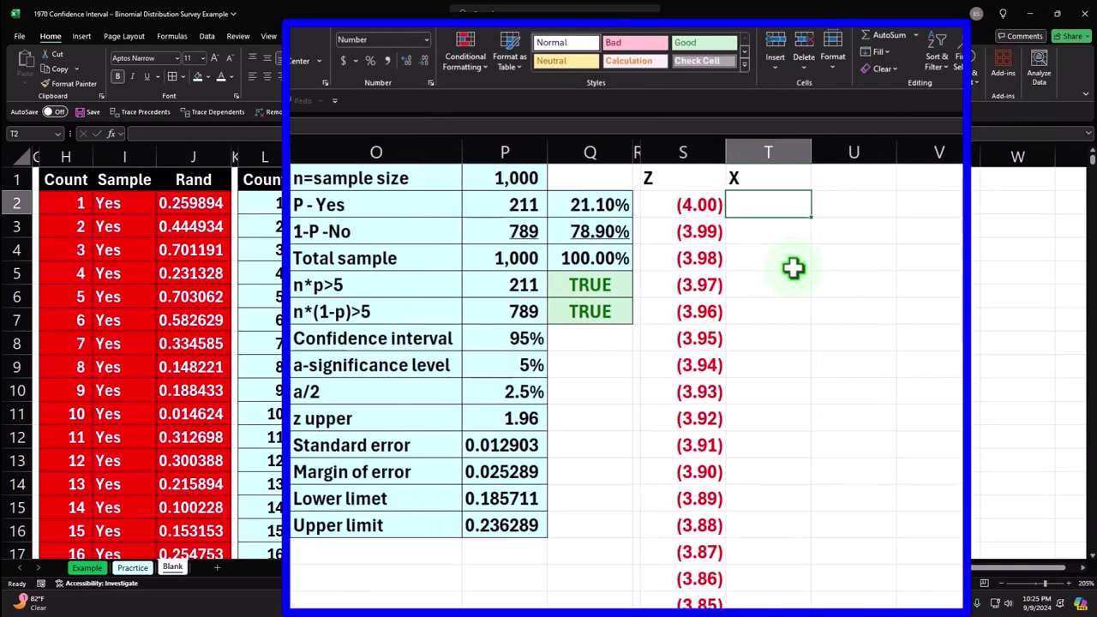
- Enter the formula =$Q$2+S2*$P$11 in T2 to convert the z value to an X value
text(=)
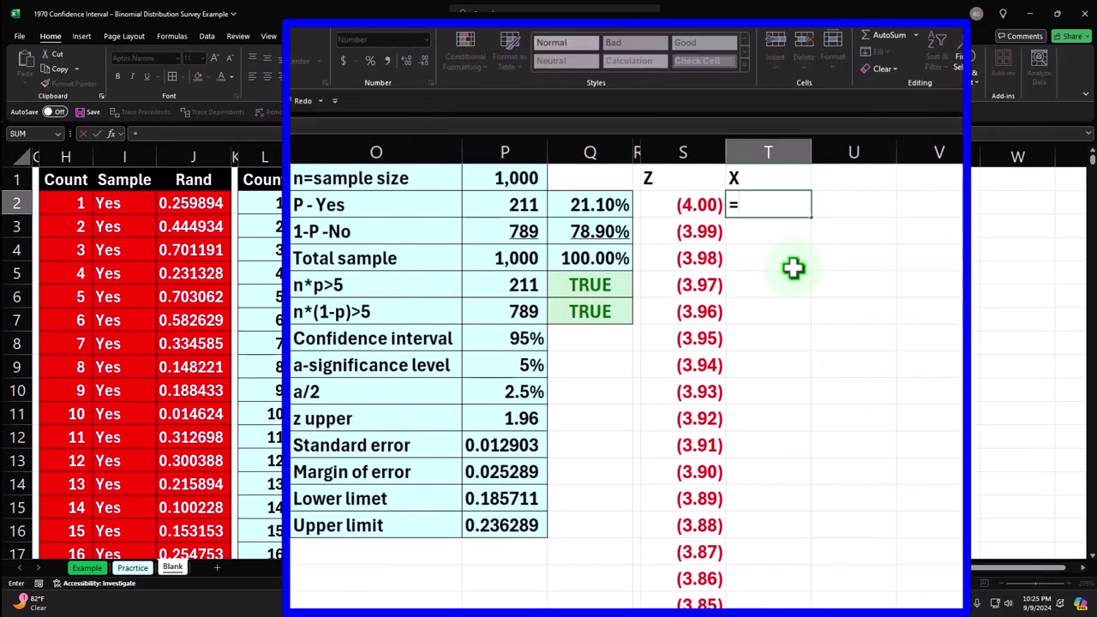
key(Left)
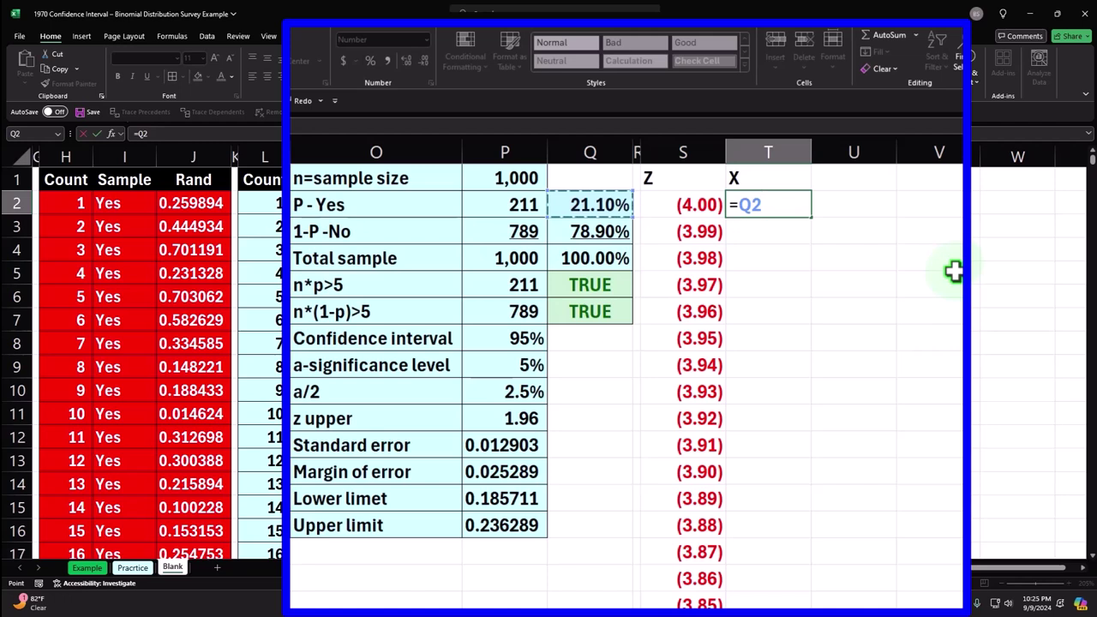
text(+)
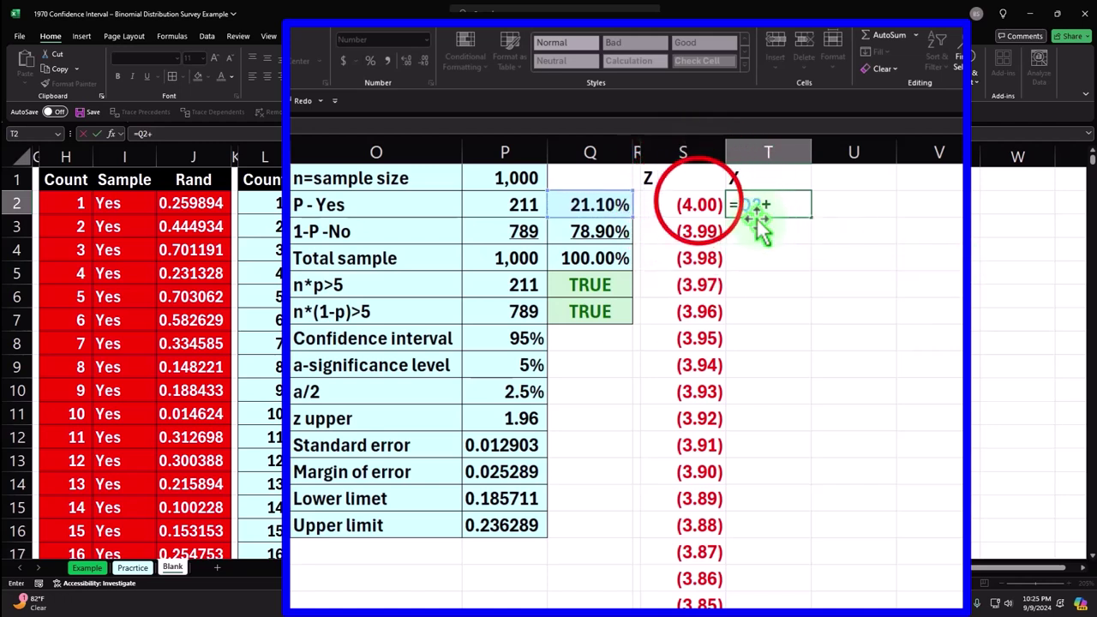
click(701, 204)
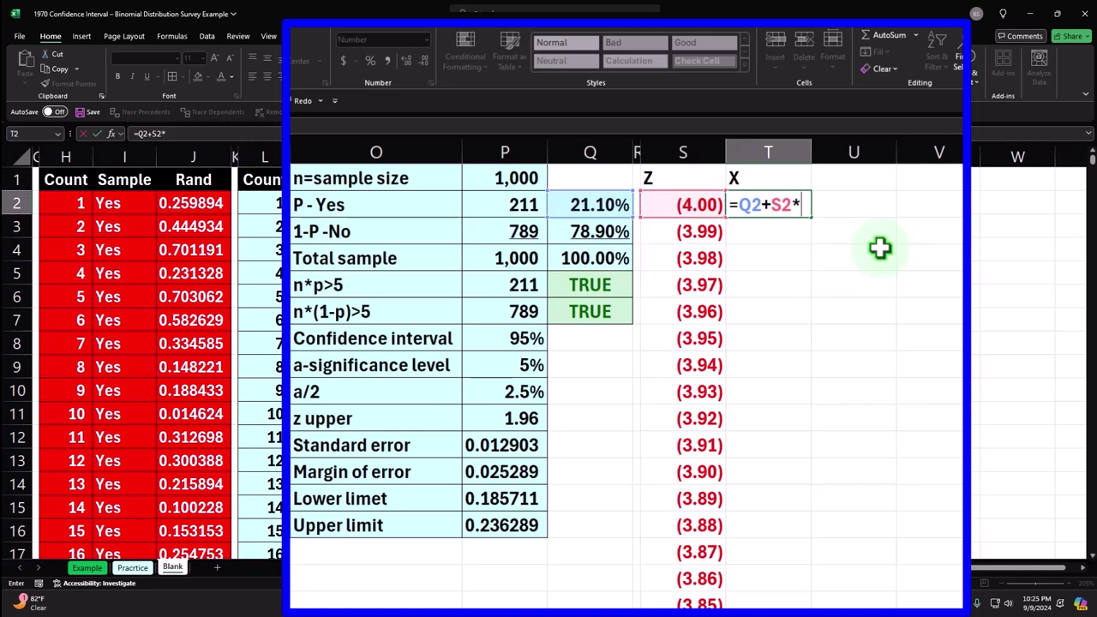
text(*)
click(488, 443)
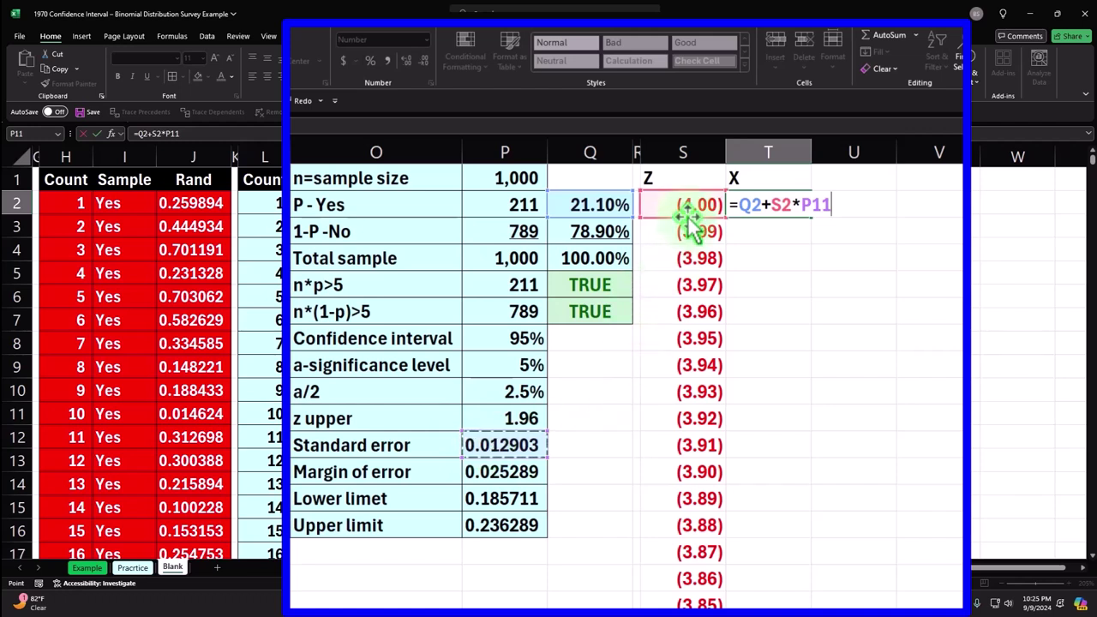
key(F4)
click(747, 208)
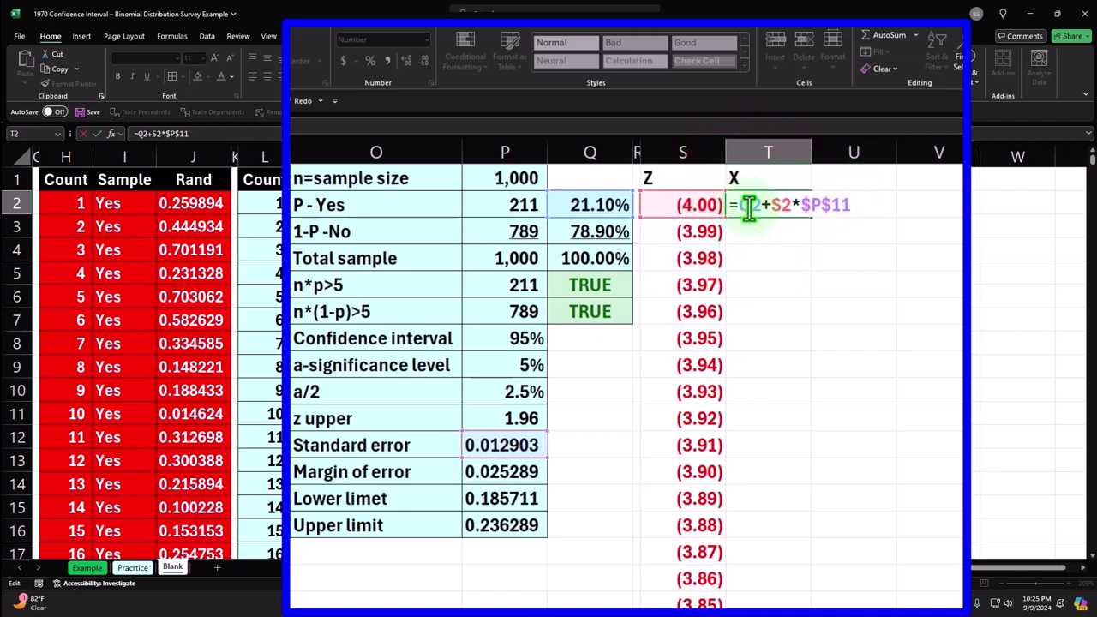
key(F4)
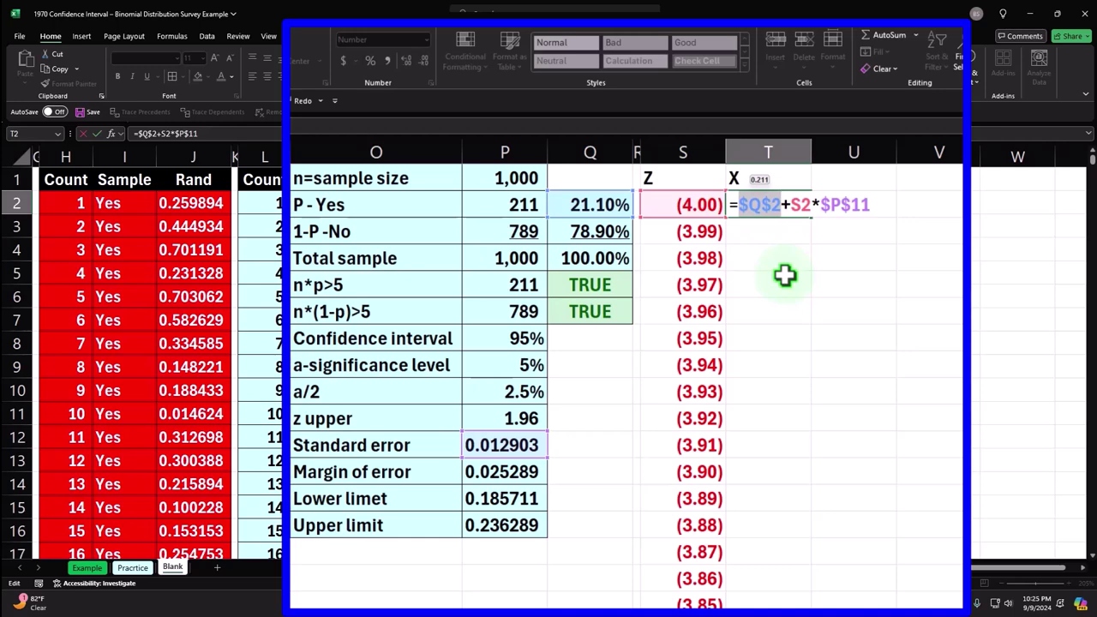
key(Return)
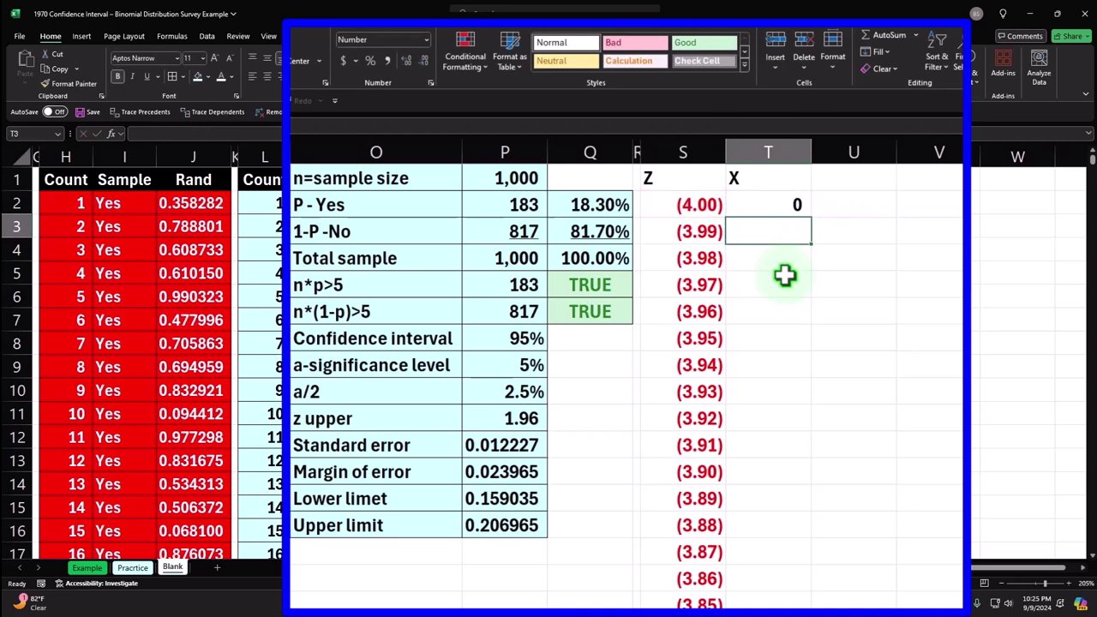
- Fill the T2 formula down the X column alongside the z values and display it with four decimals
click(780, 206)
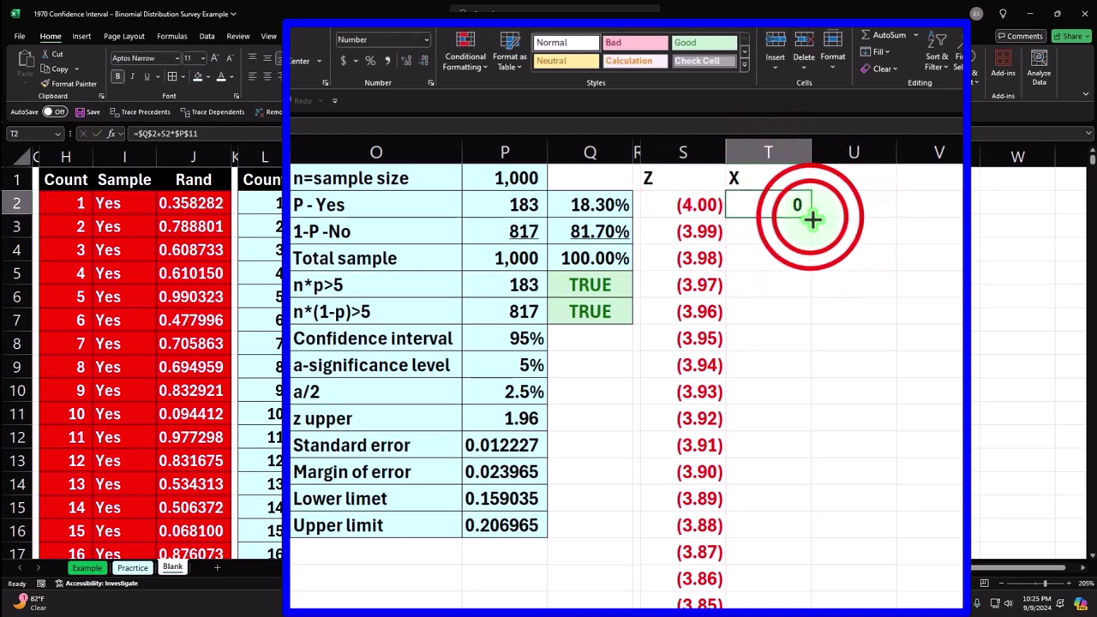
double_click(811, 218)
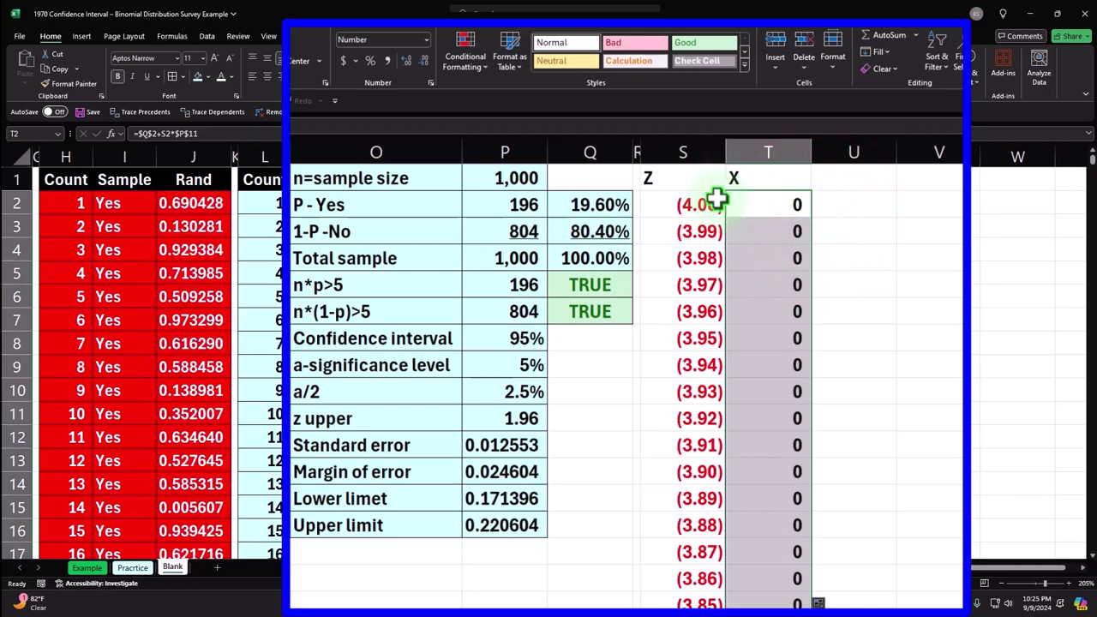
click(407, 61)
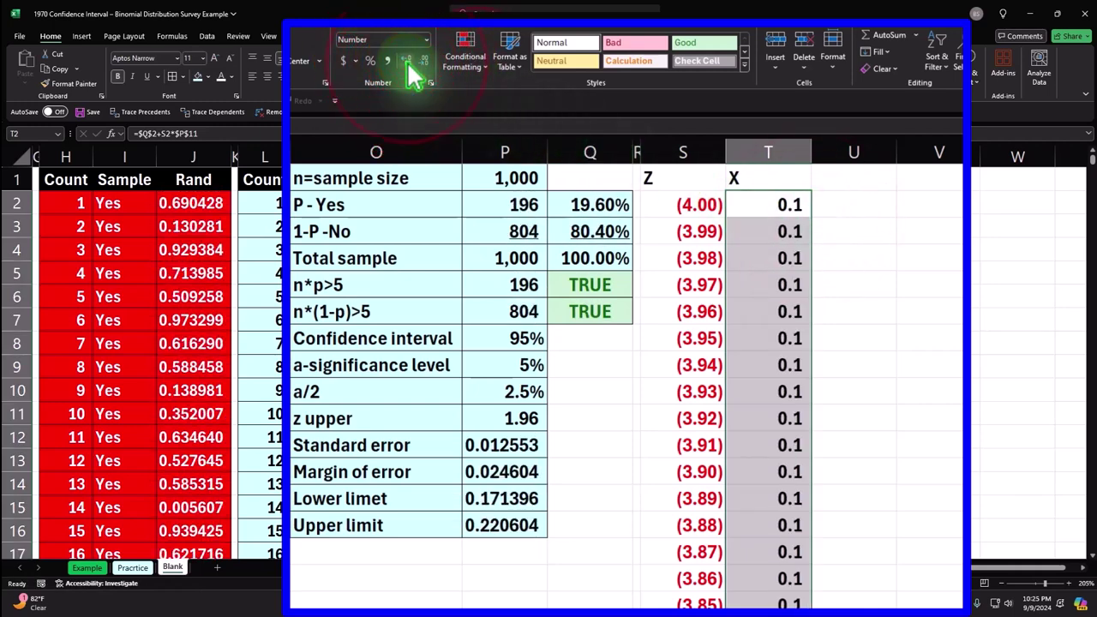
click(407, 61)
click(408, 64)
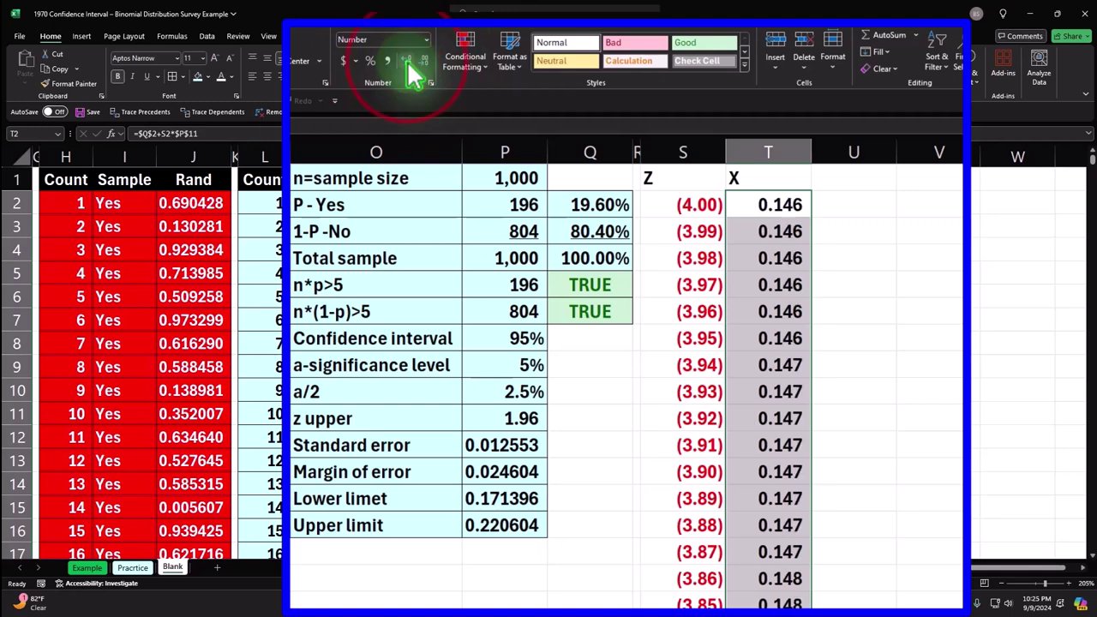
click(410, 69)
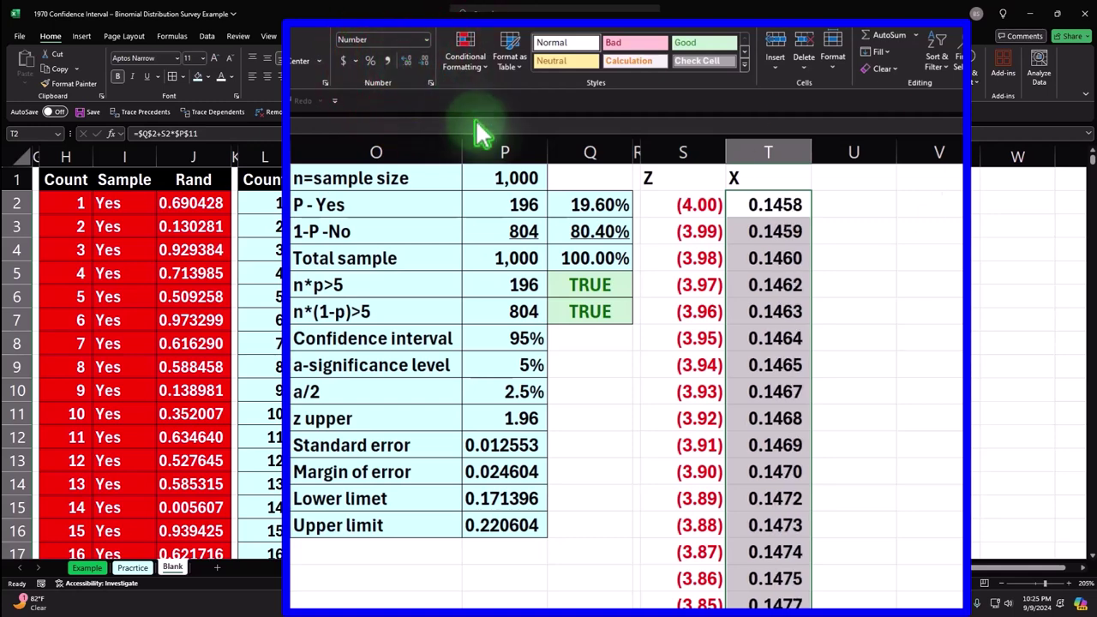
- Head column U with "P(x)" in U1
click(844, 178)
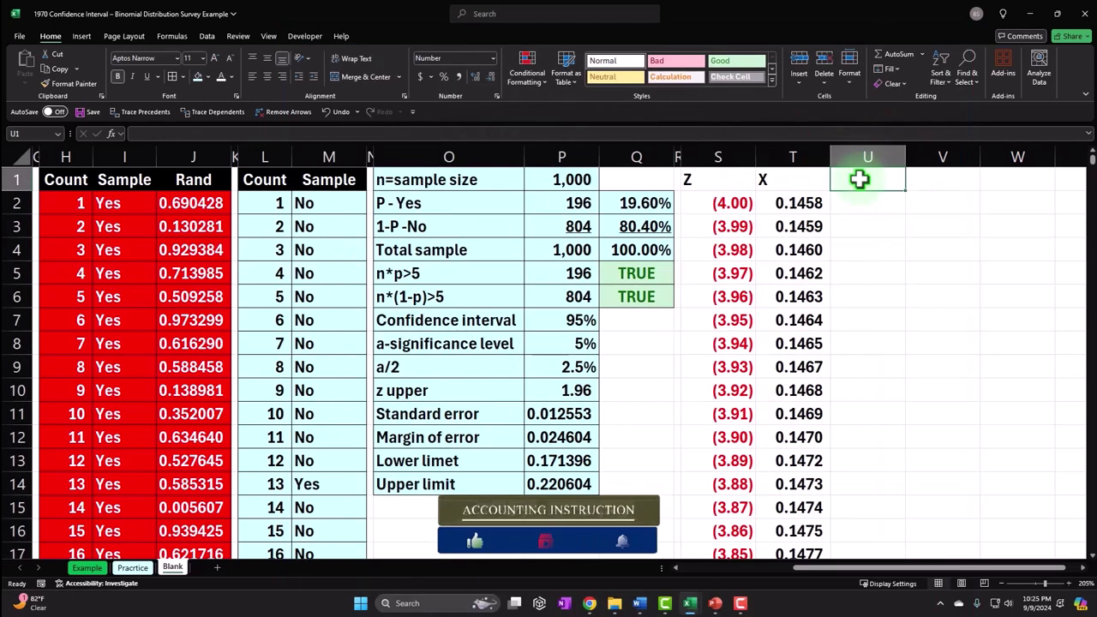
text(P(x)
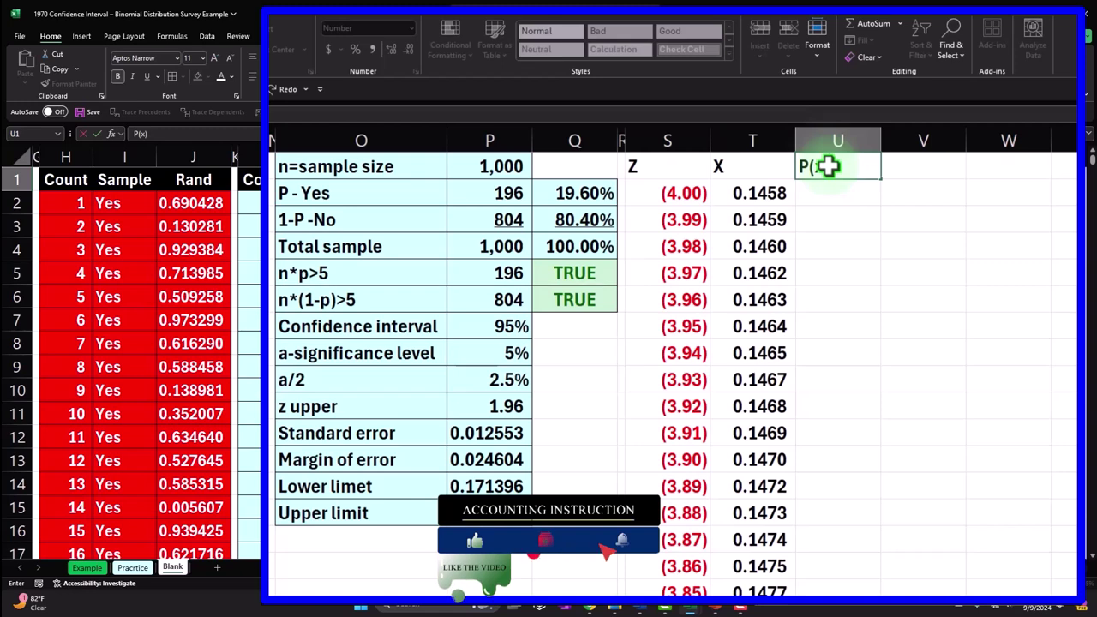
key(Return)
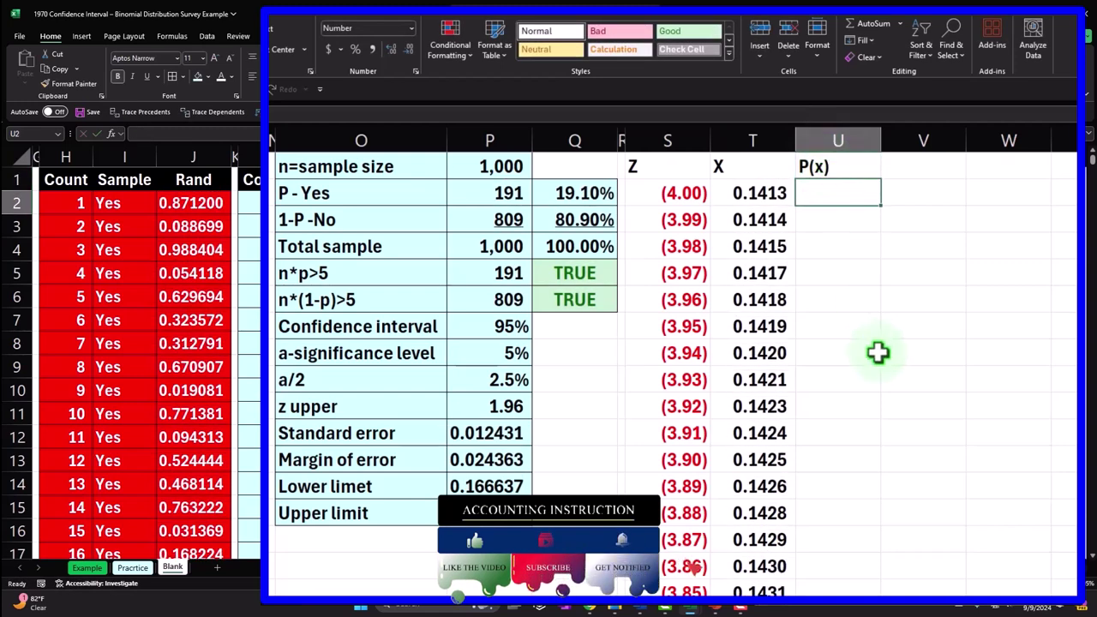
- Enter the formula =NORM.DIST(T2,$Q$2,$P$11,0) in U2
text(=)
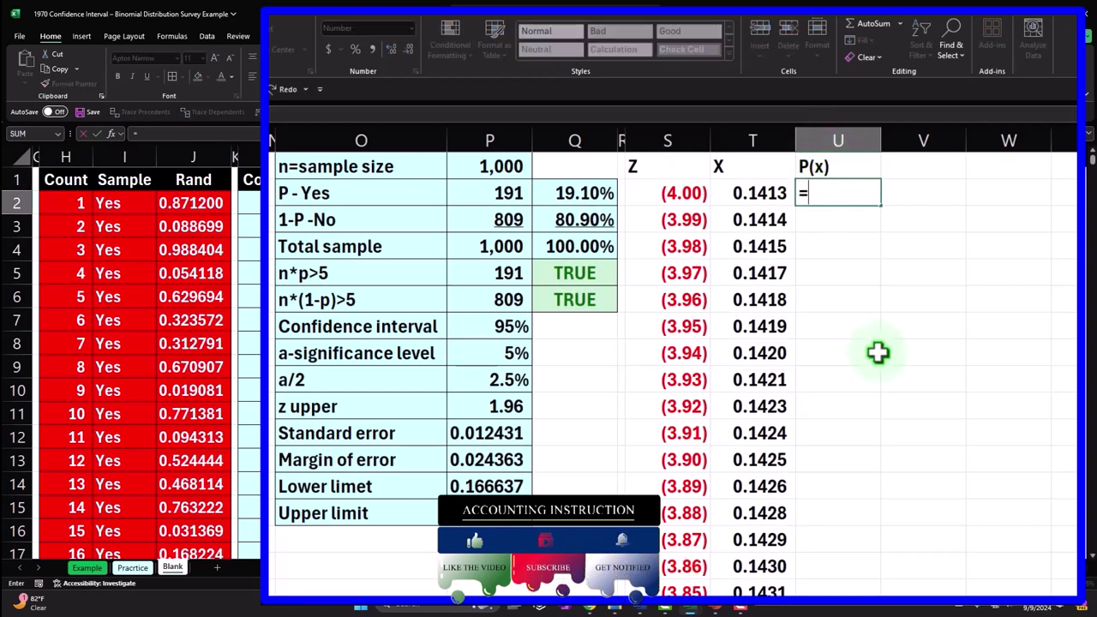
text(nor)
key(Tab)
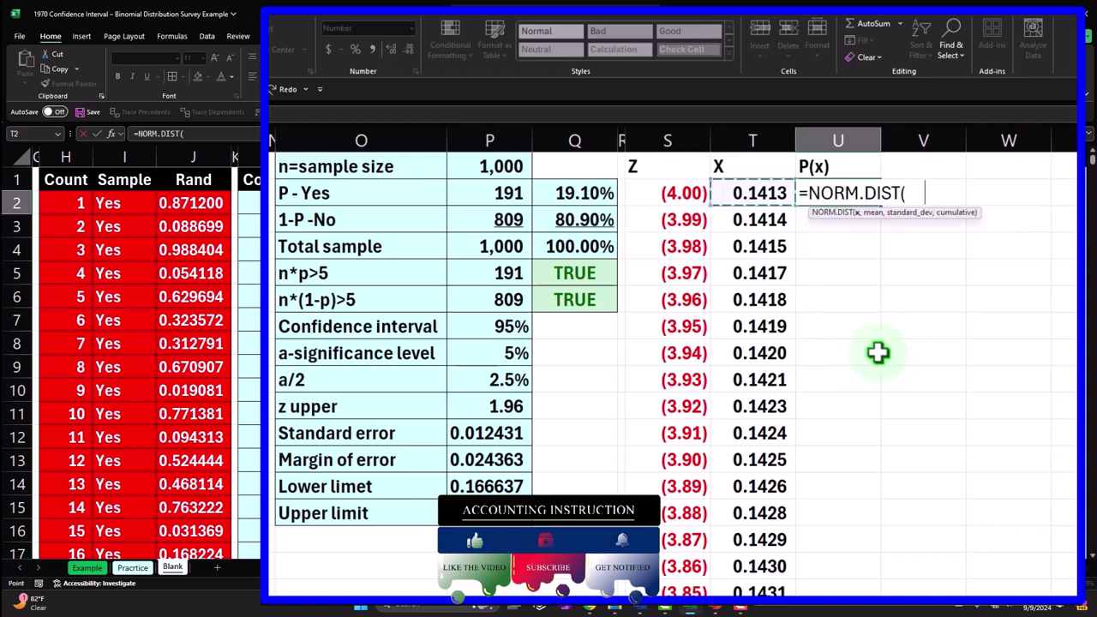
text(,)
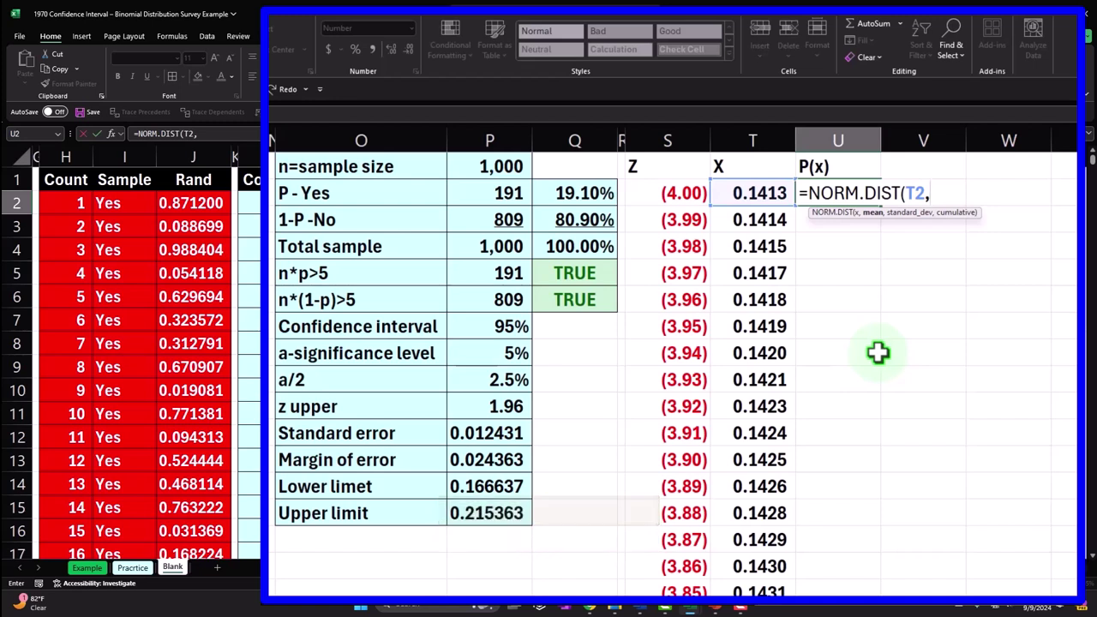
click(591, 192)
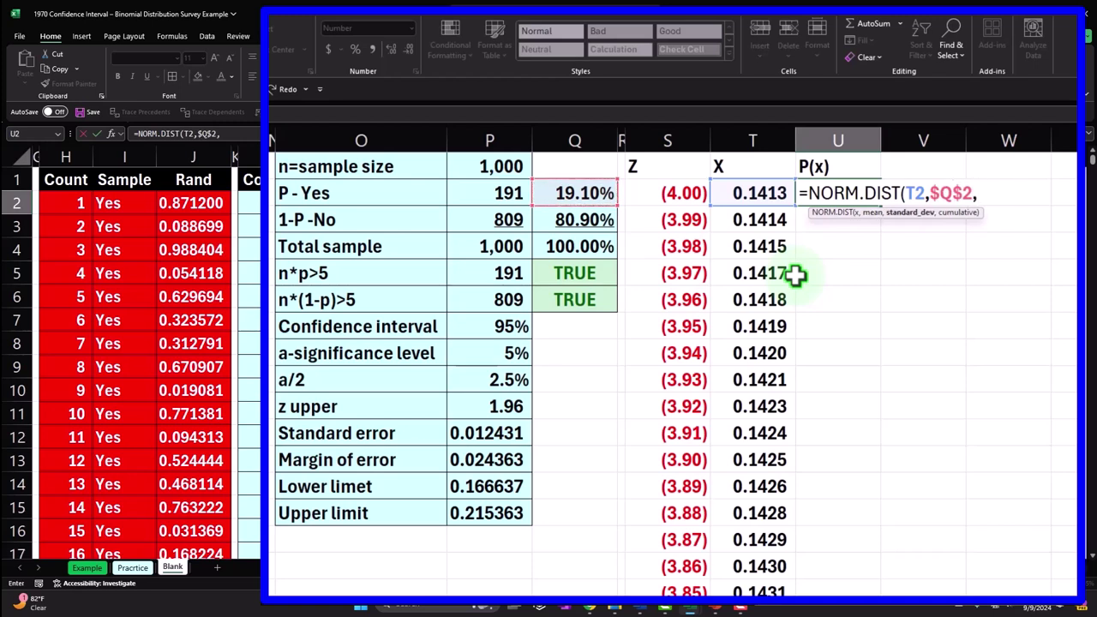
click(488, 434)
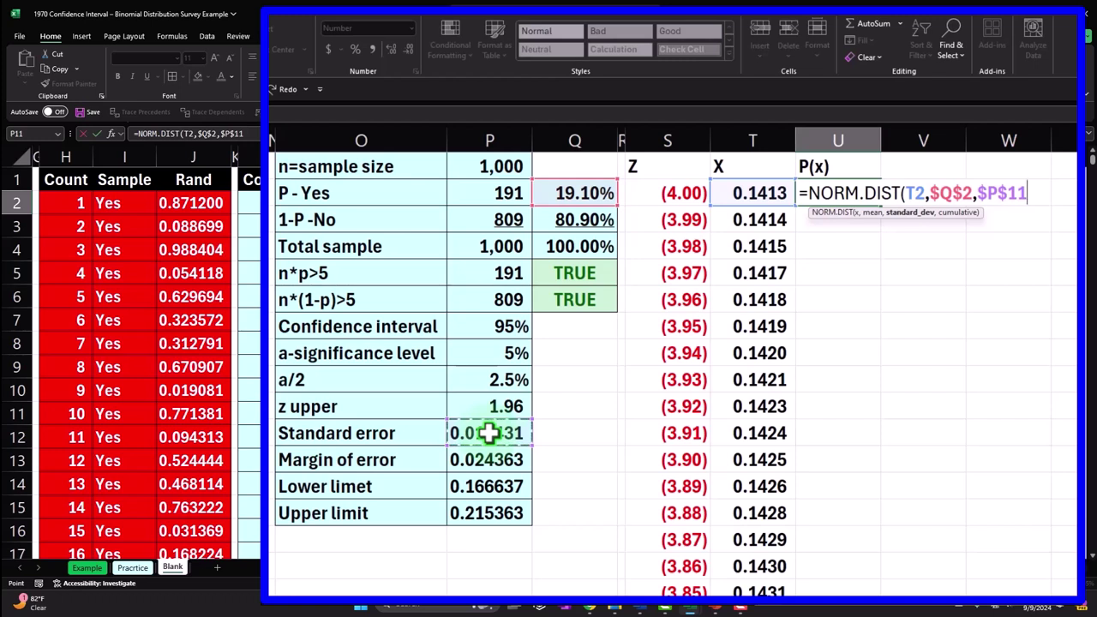
text(,)
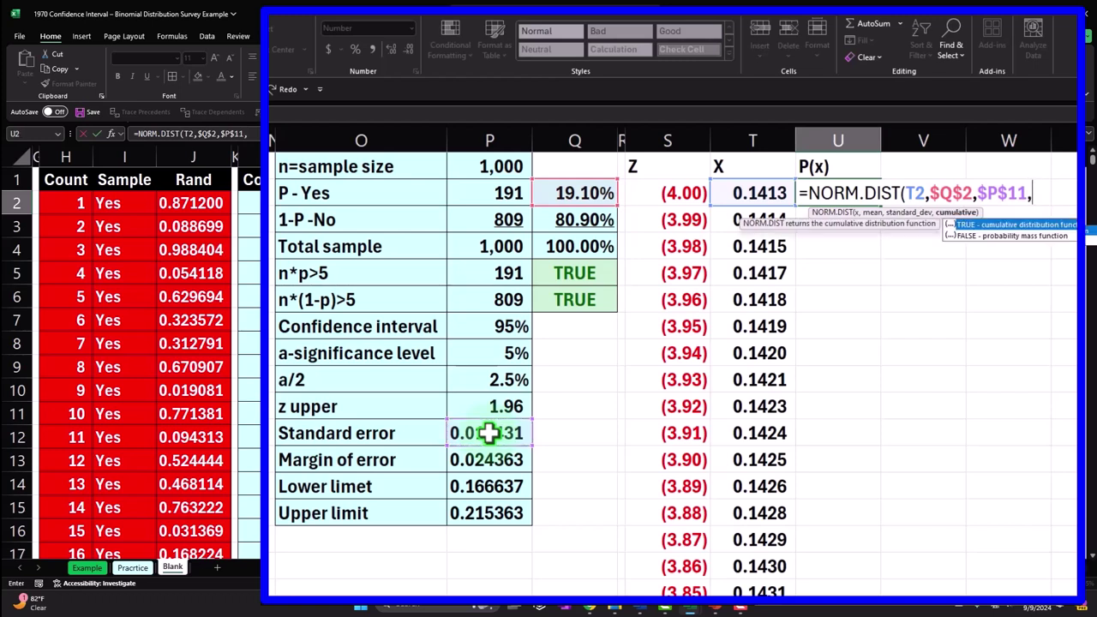
text(0))
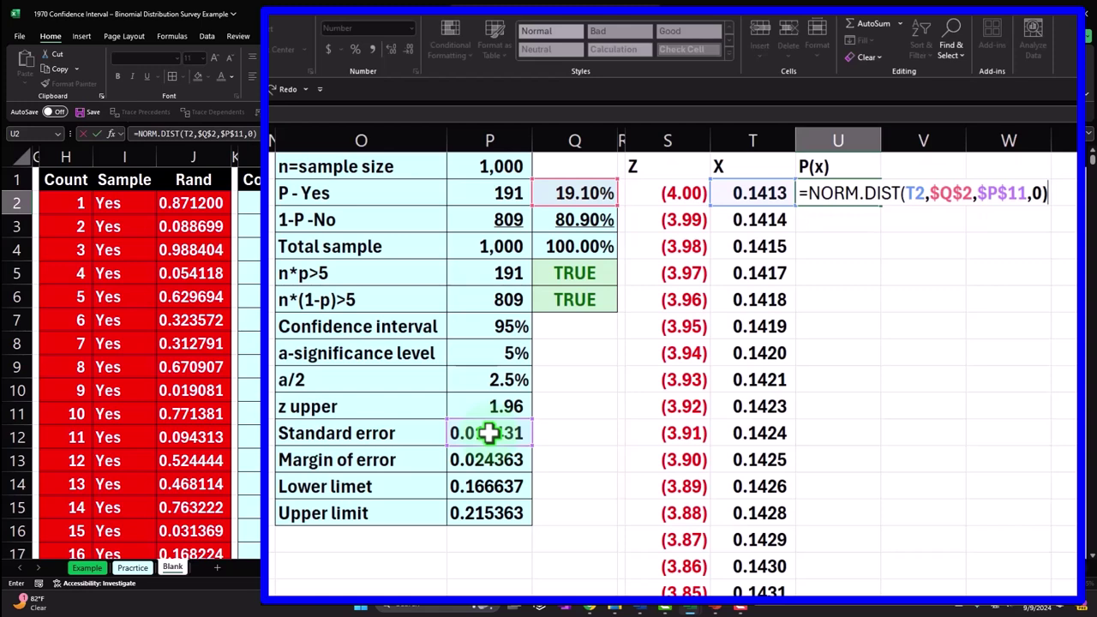
key(Return)
- Format U2 as a percentage with two decimals, and fill its formula down the P(x) column to the last z value
key(Up)
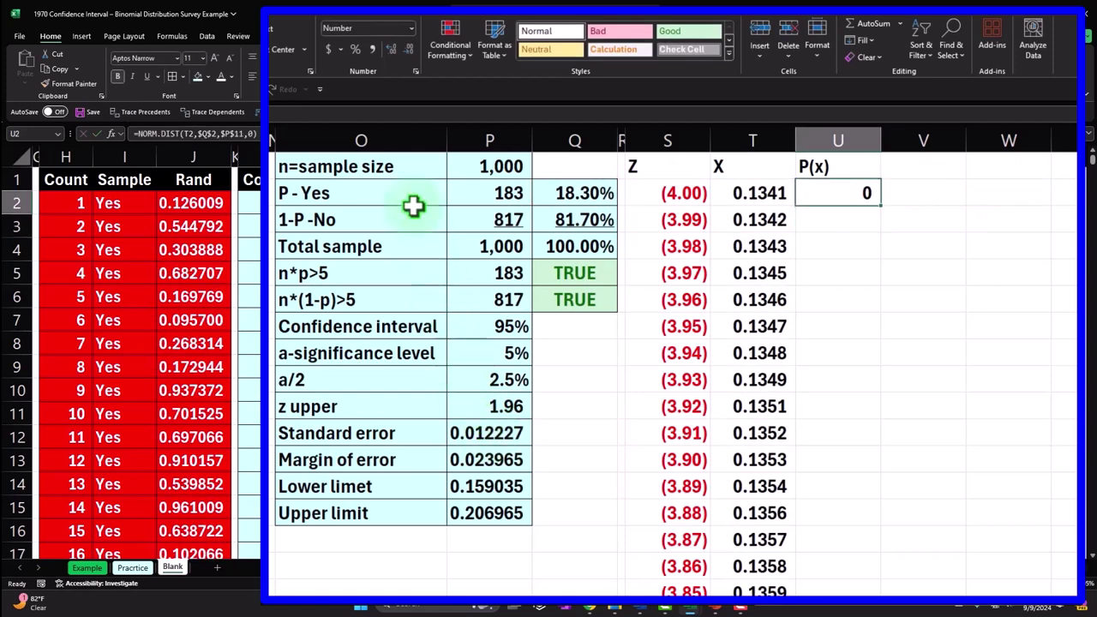
click(355, 52)
click(391, 49)
click(391, 48)
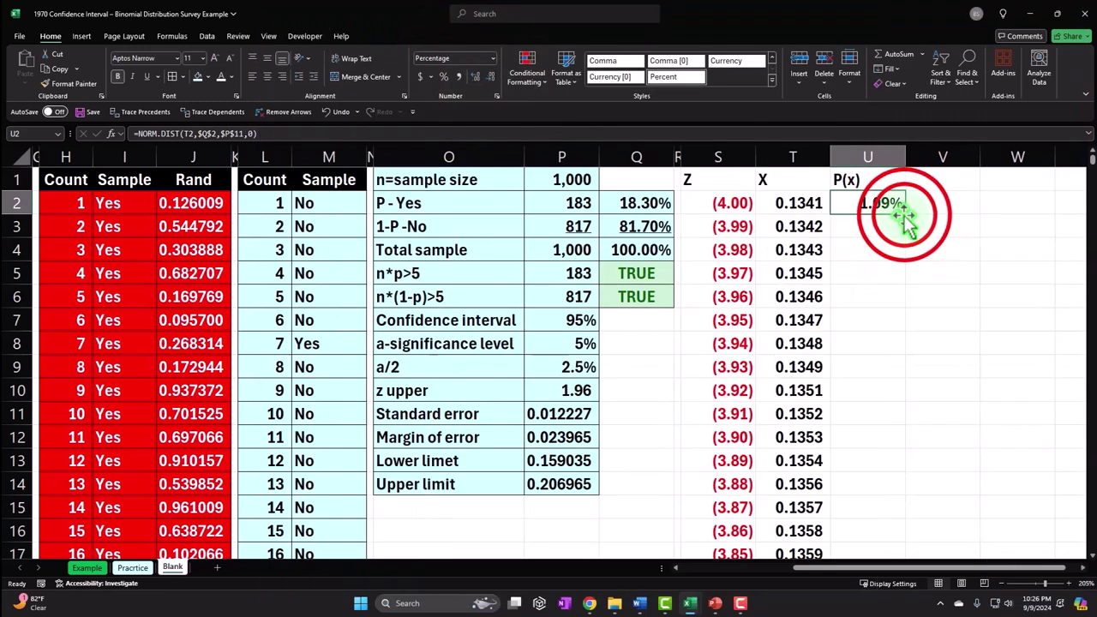
double_click(881, 205)
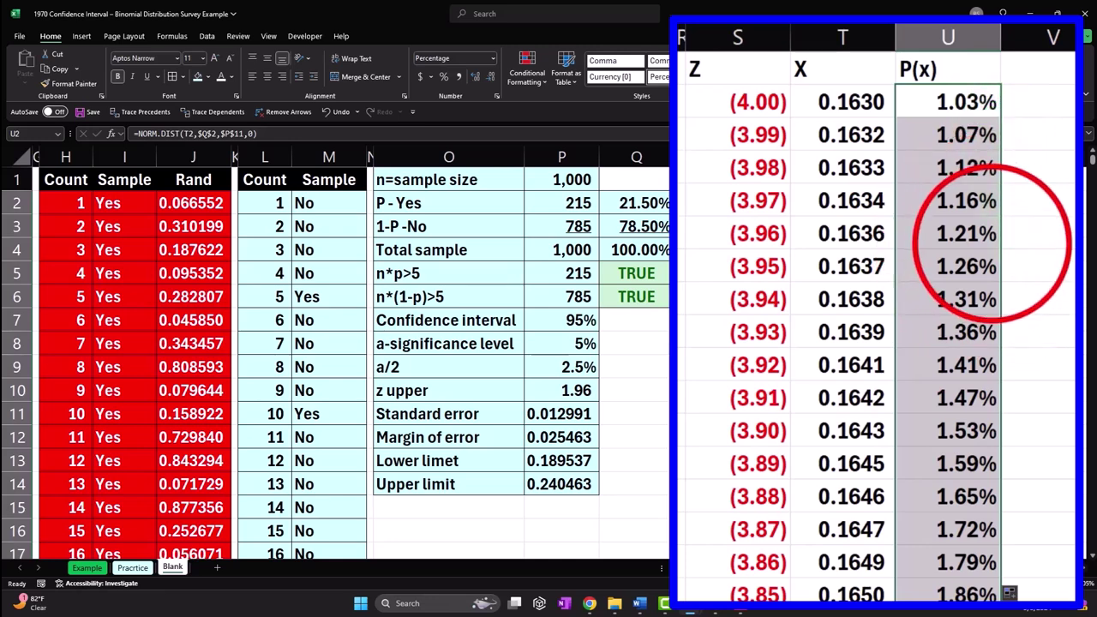
click(986, 244)
key(ctrl+shift+Down)
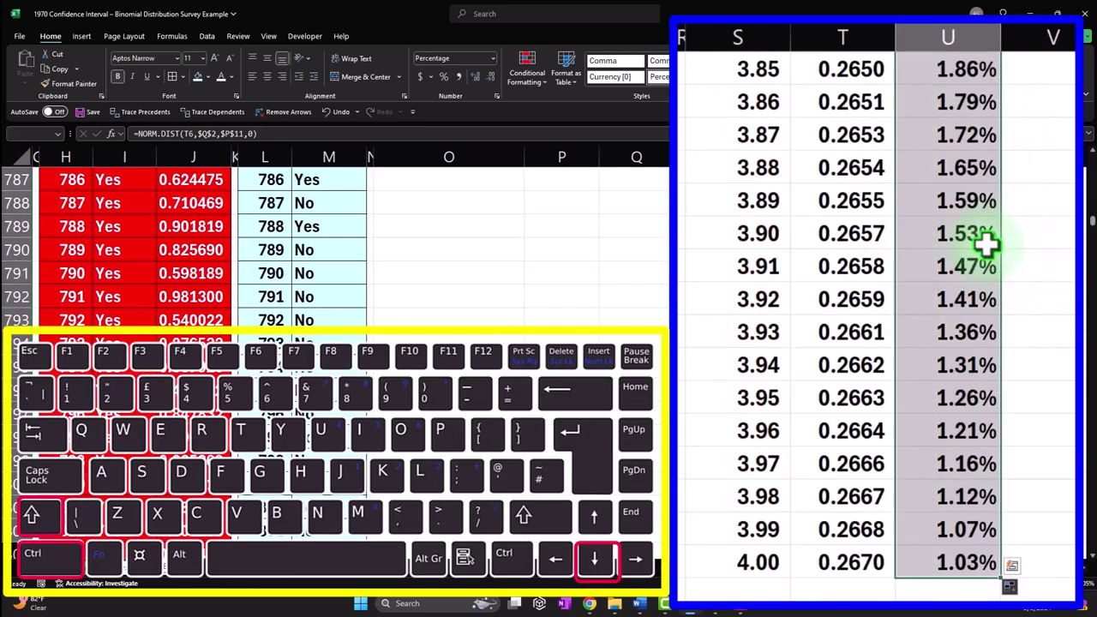
drag(1092, 230, 1092, 159)
- Format the Z, X and P(x) headers in S1:U1 with a black fill, white font and centred alignment
click(821, 102)
drag(737, 68, 931, 68)
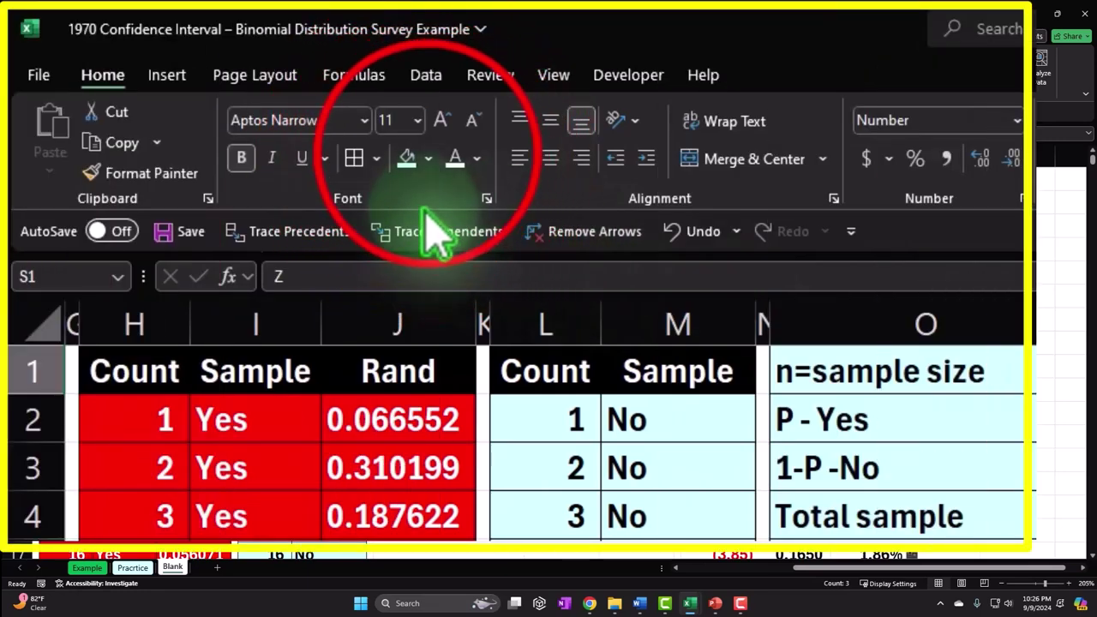
click(207, 76)
click(426, 219)
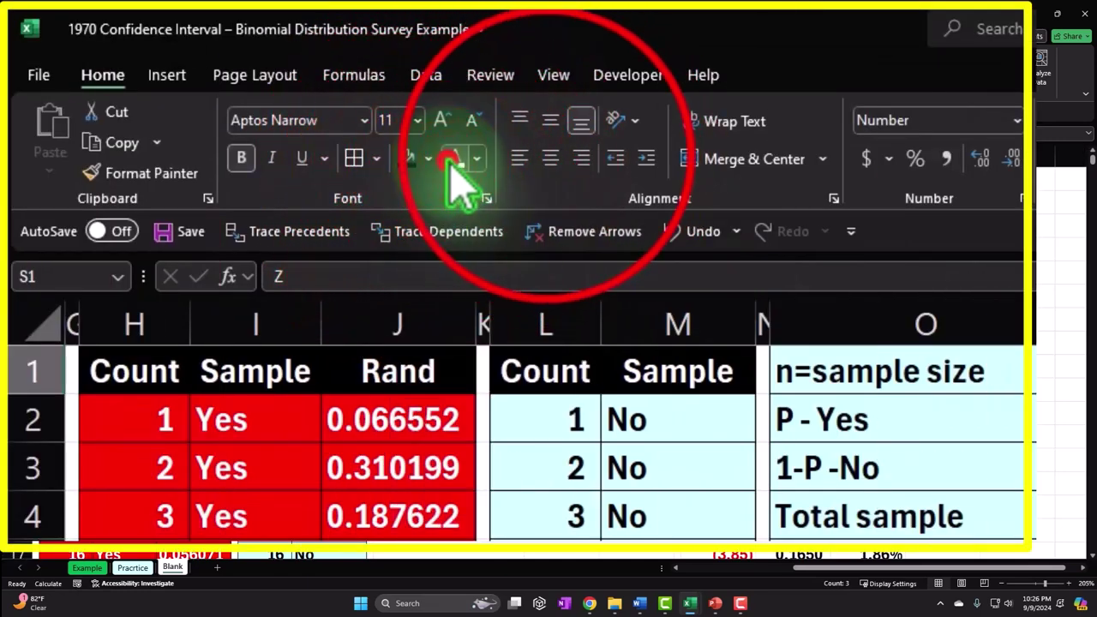
click(548, 159)
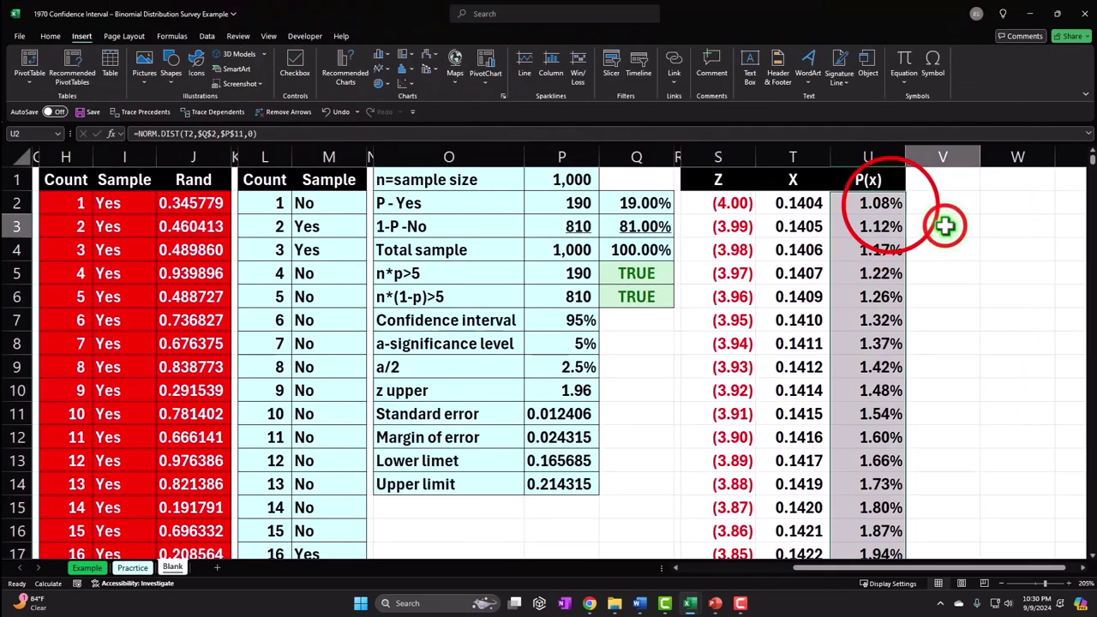
- Insert a clustered column chart of the P(x) values in U2:U802
click(940, 225)
click(888, 203)
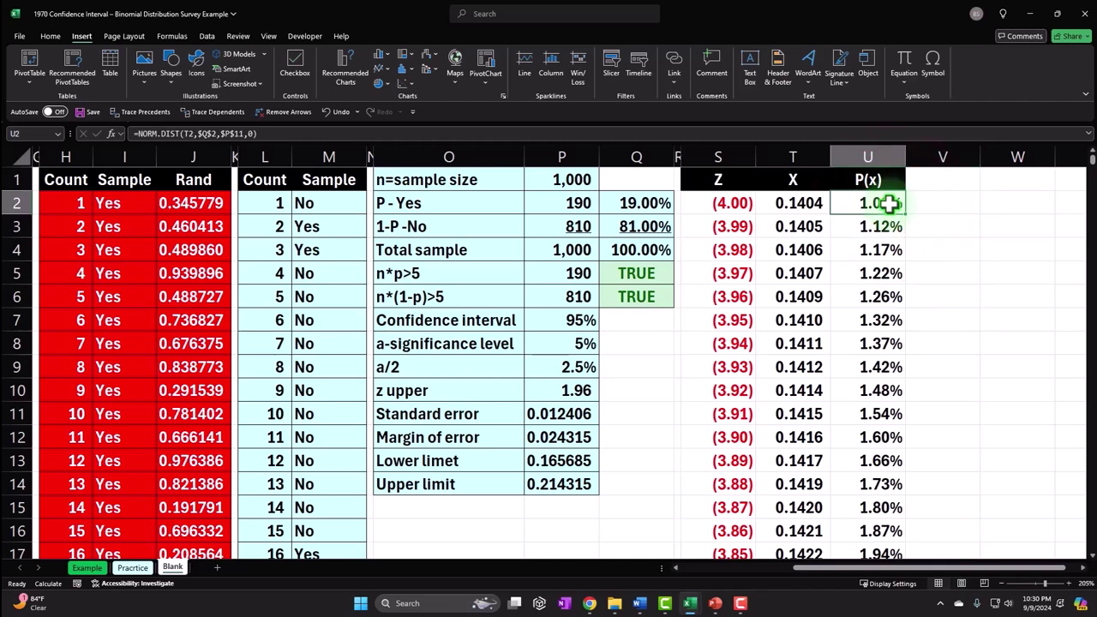
key(ctrl+shift+Down)
key(ctrl+BackSpace)
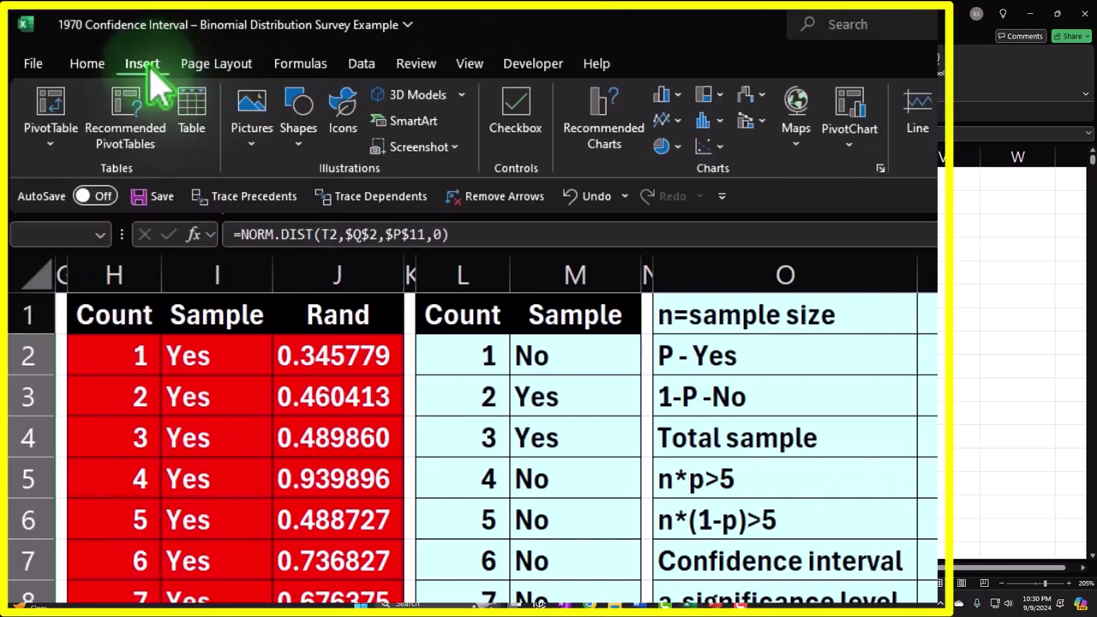
click(666, 94)
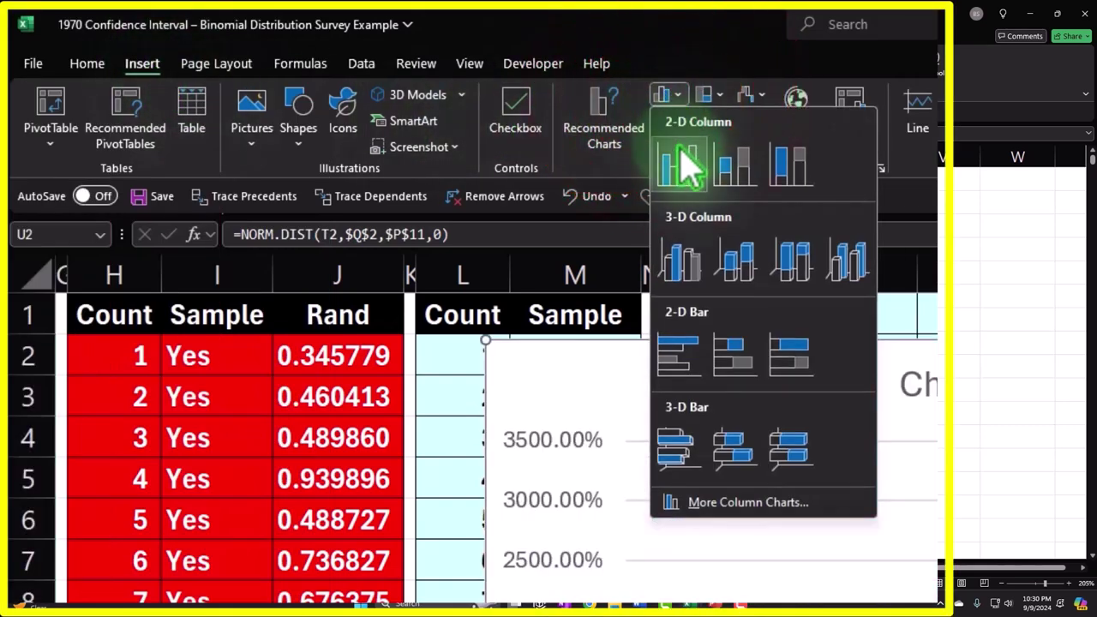
click(668, 96)
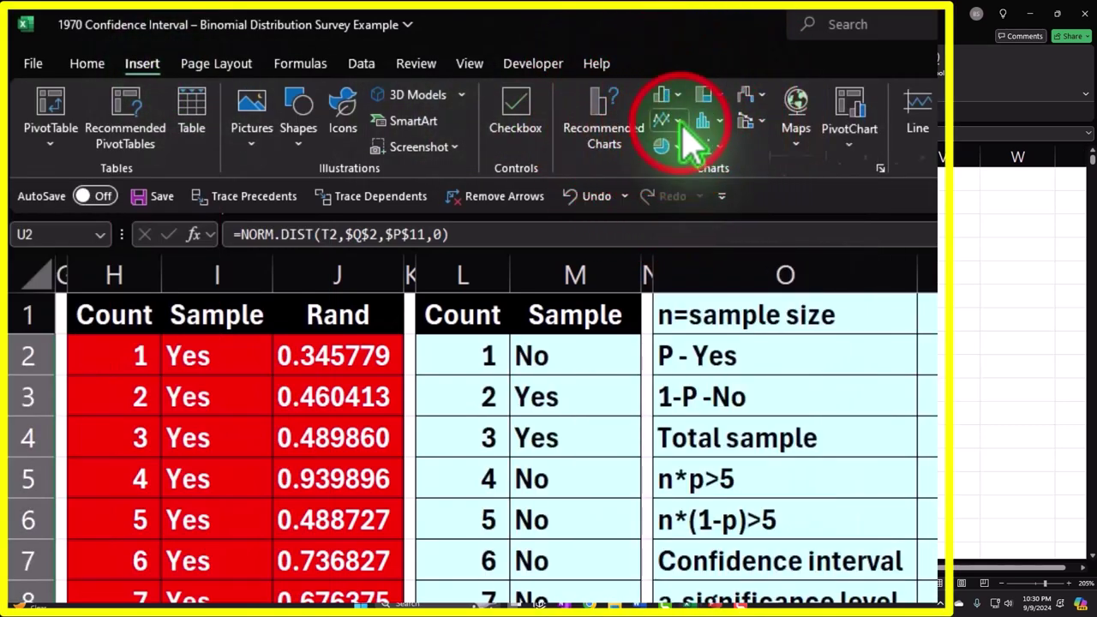
click(667, 120)
click(667, 119)
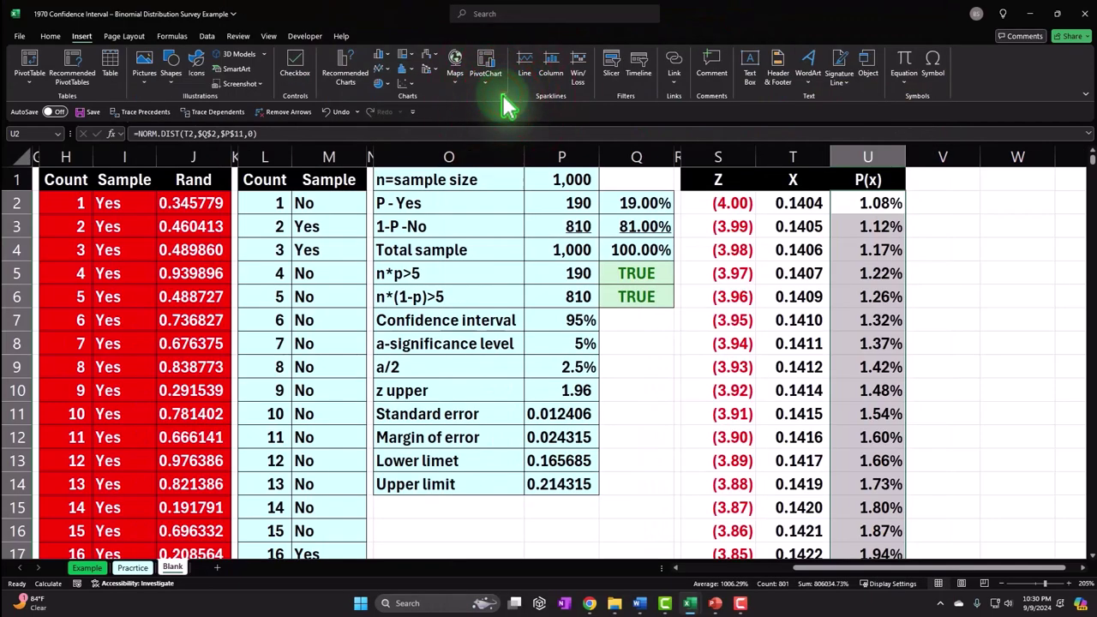
click(512, 96)
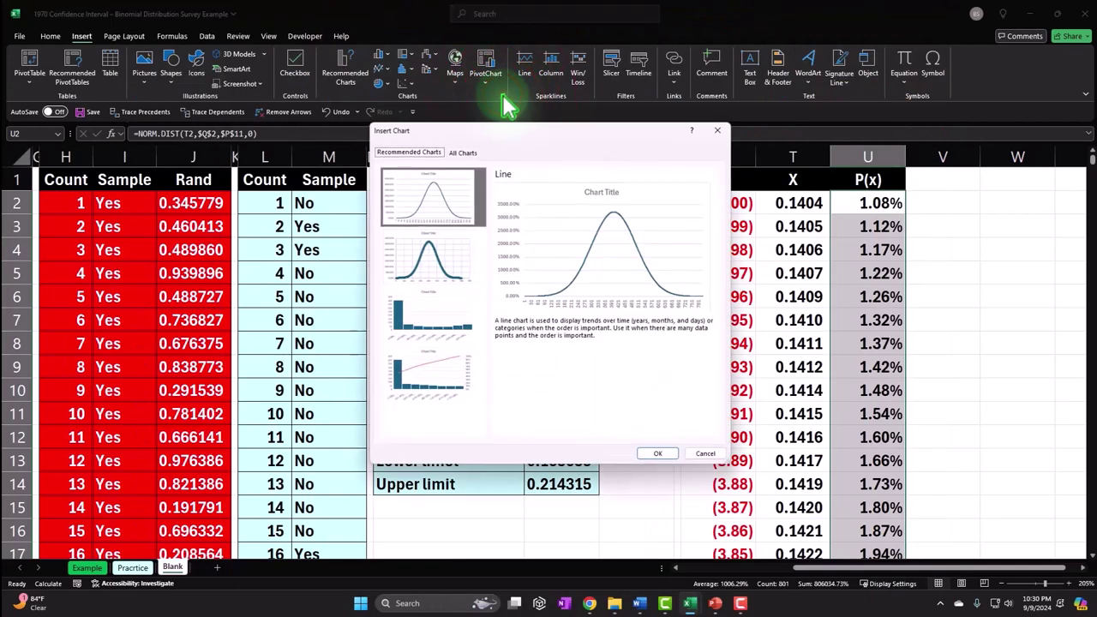
click(465, 150)
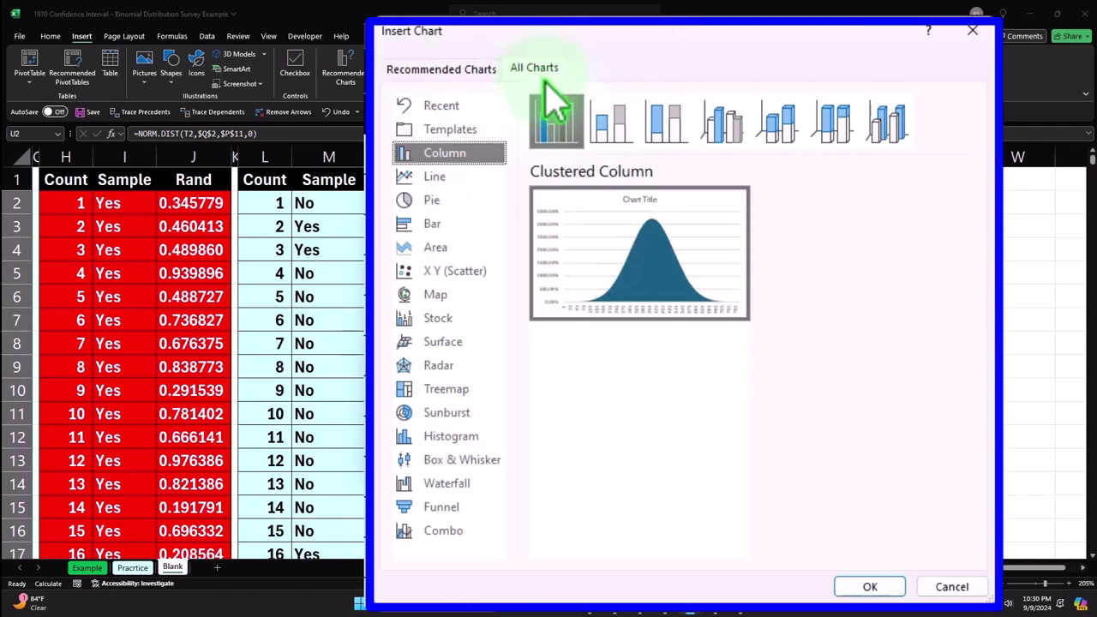
click(441, 247)
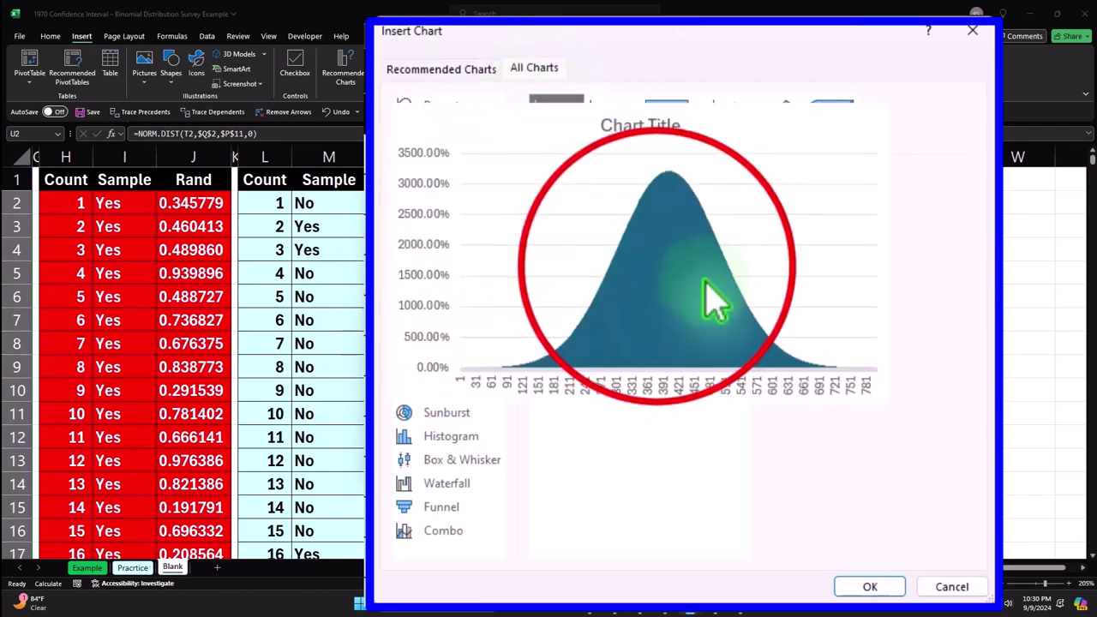
double_click(661, 275)
- Move the chart to the empty area beside the P(x) column and delete its title
drag(506, 225, 1088, 206)
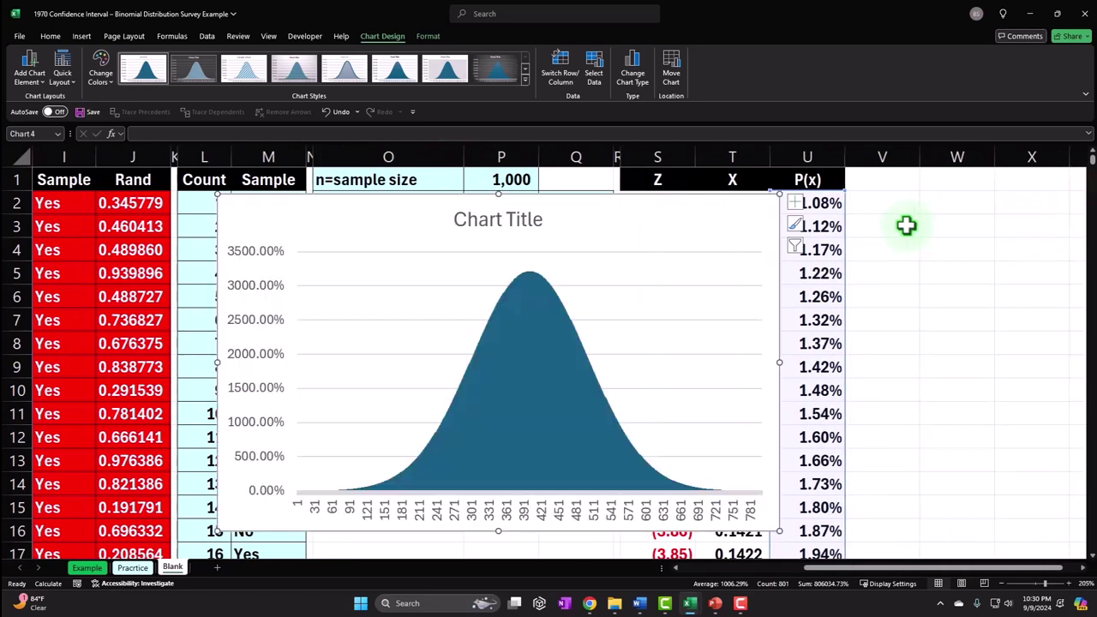
drag(238, 213, 938, 226)
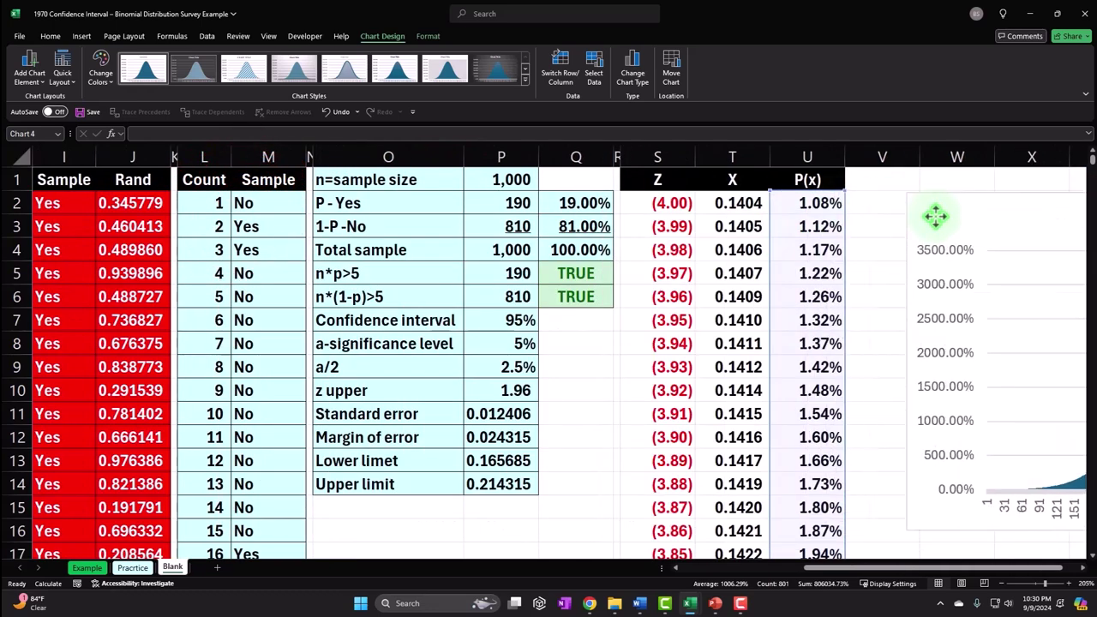
click(1083, 569)
click(1084, 569)
click(1084, 570)
click(888, 217)
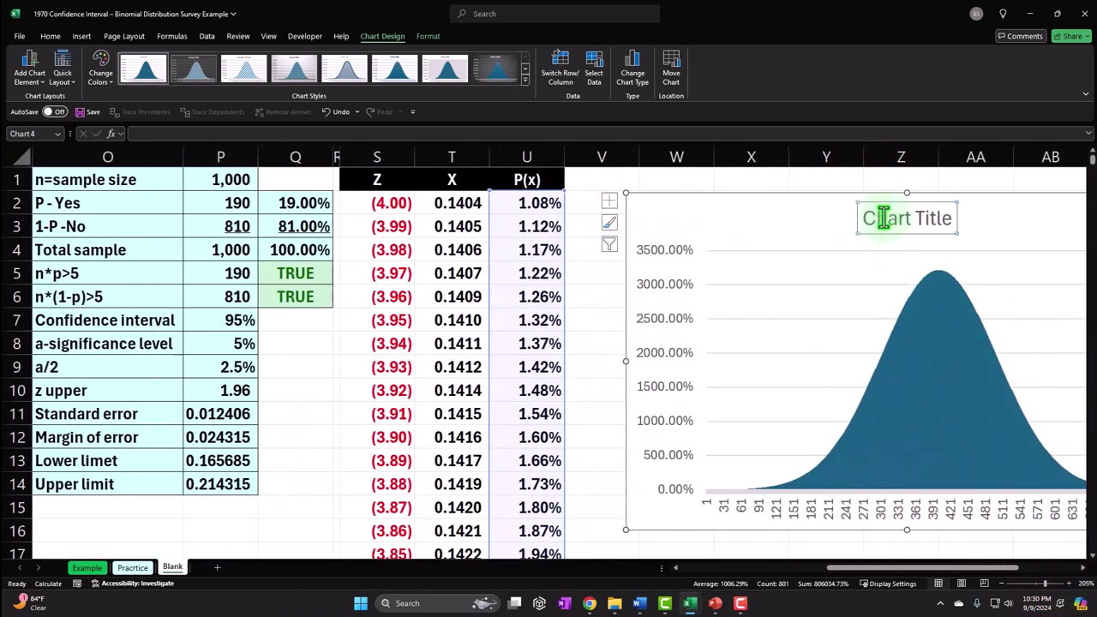
key(Delete)
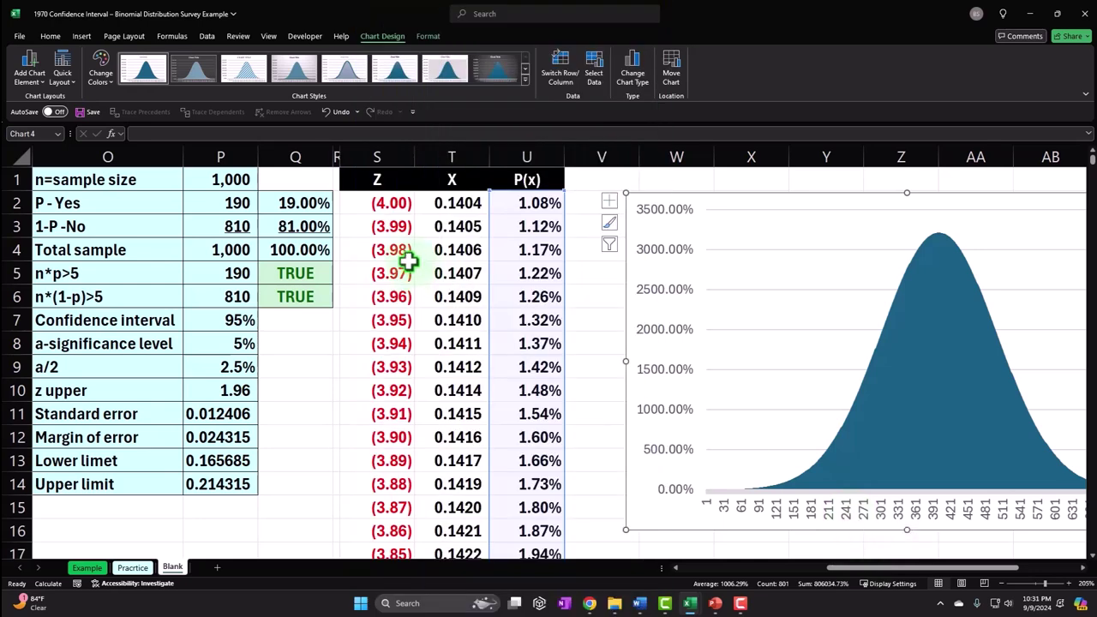
- Set the chart's horizontal axis labels to the X values in T2:T802
click(595, 76)
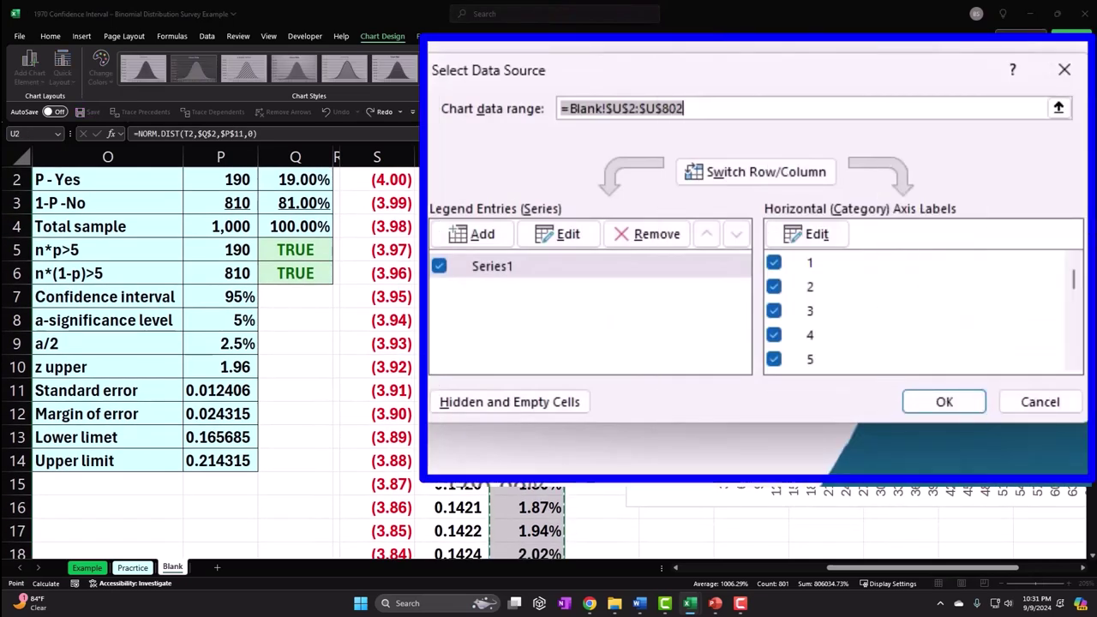
click(810, 234)
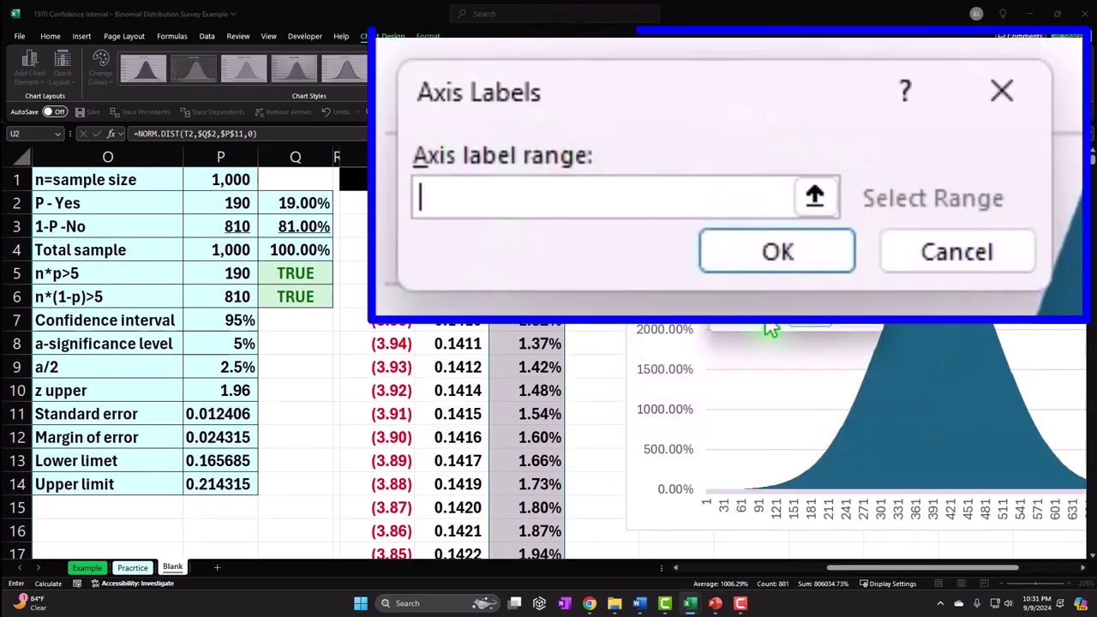
click(452, 203)
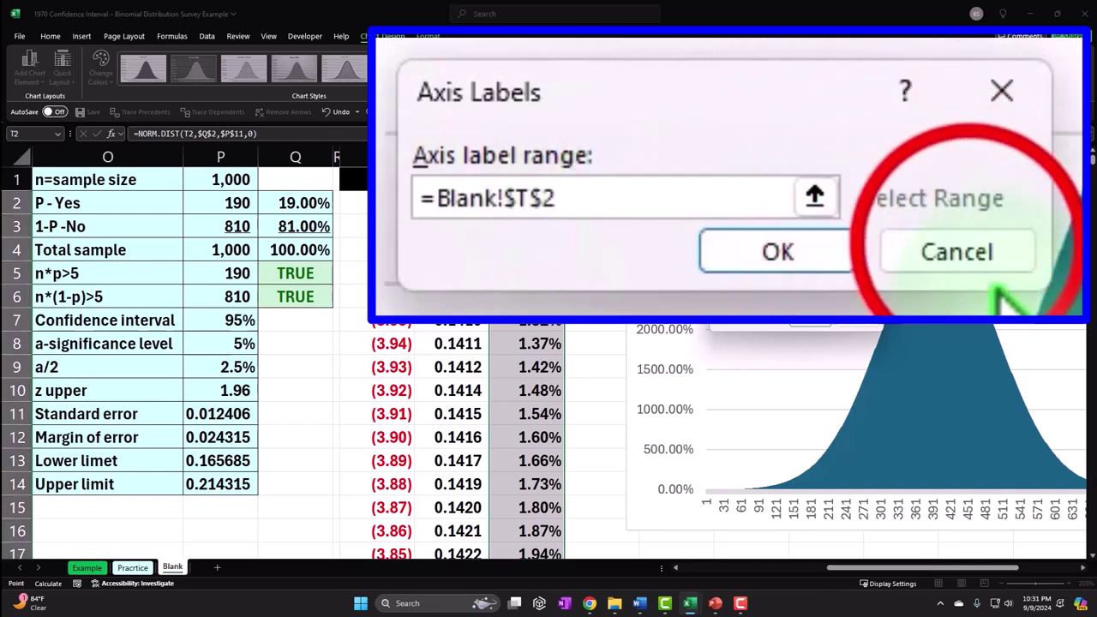
click(868, 334)
click(824, 299)
click(815, 196)
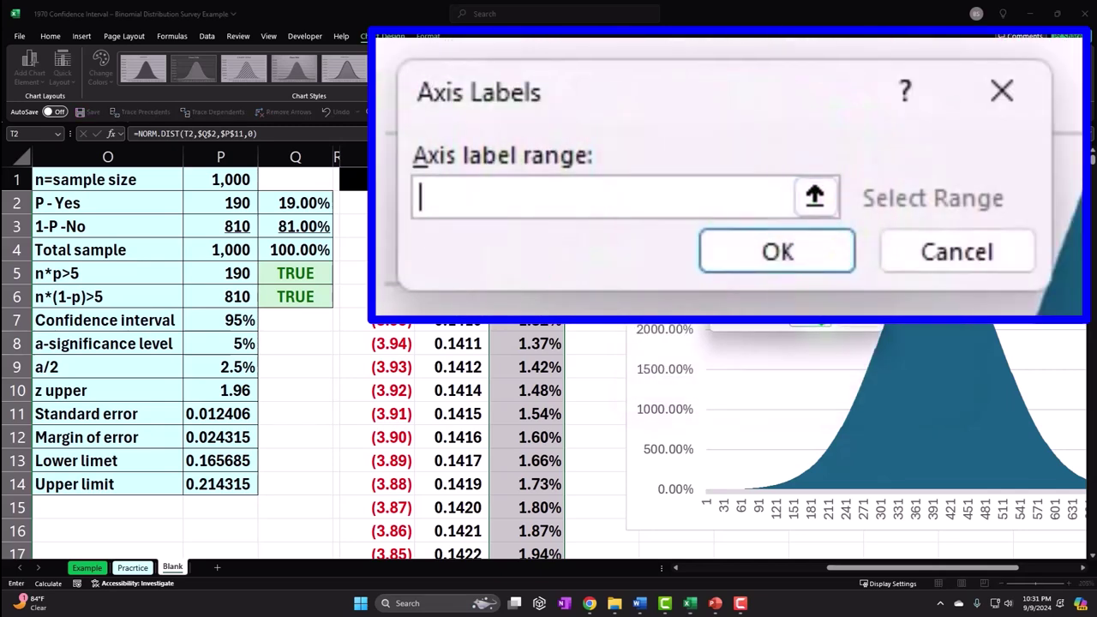
click(452, 203)
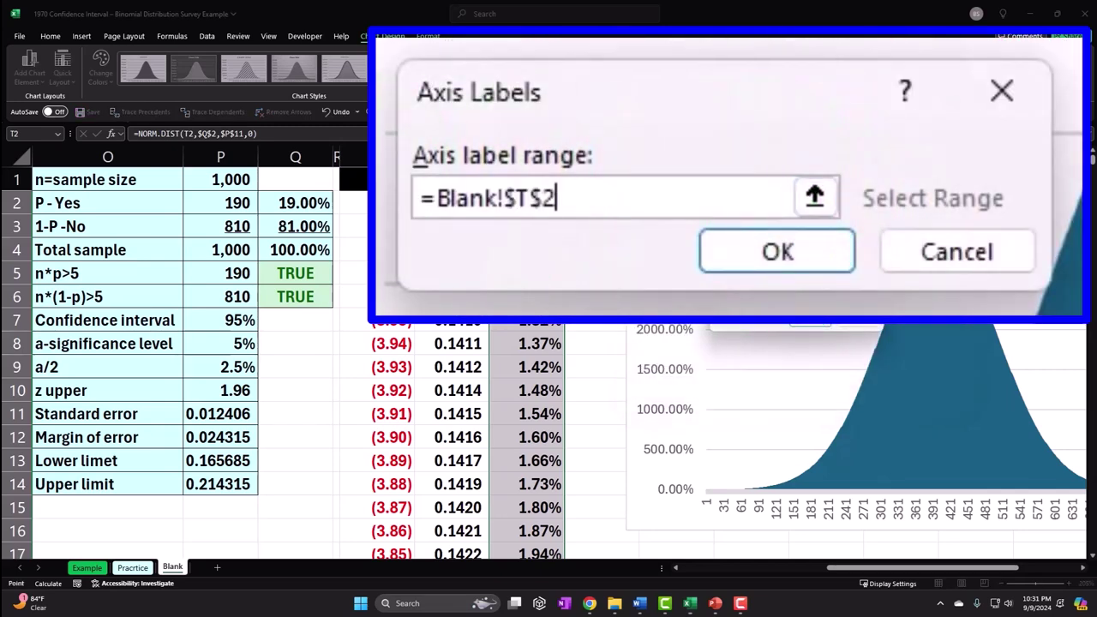
key(ctrl+shift+Down)
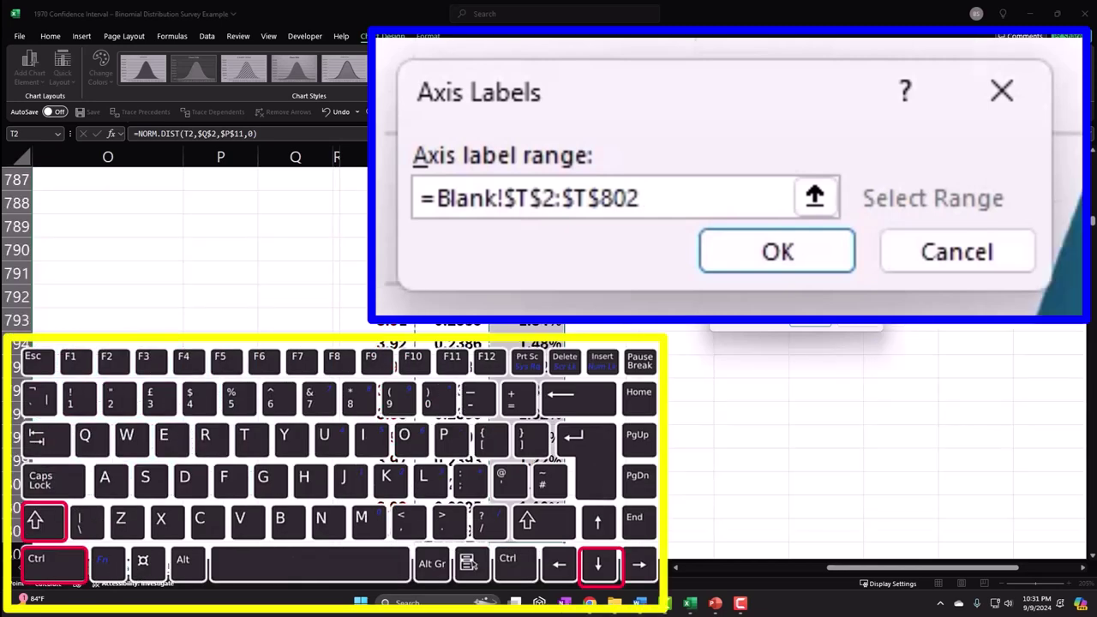
key(ctrl+BackSpace)
click(815, 196)
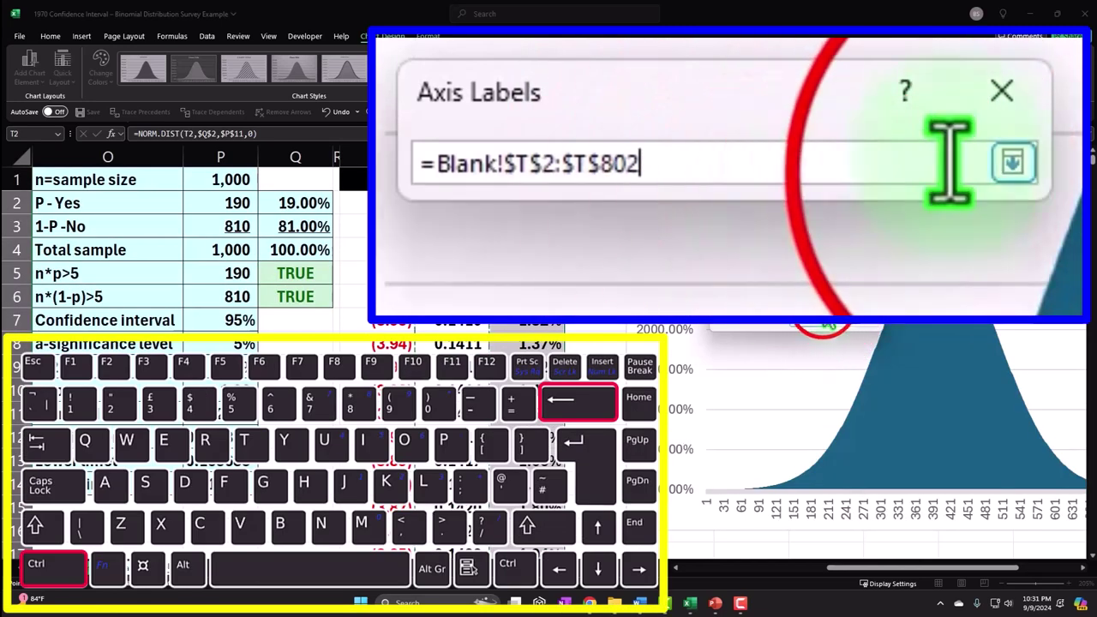
click(1013, 163)
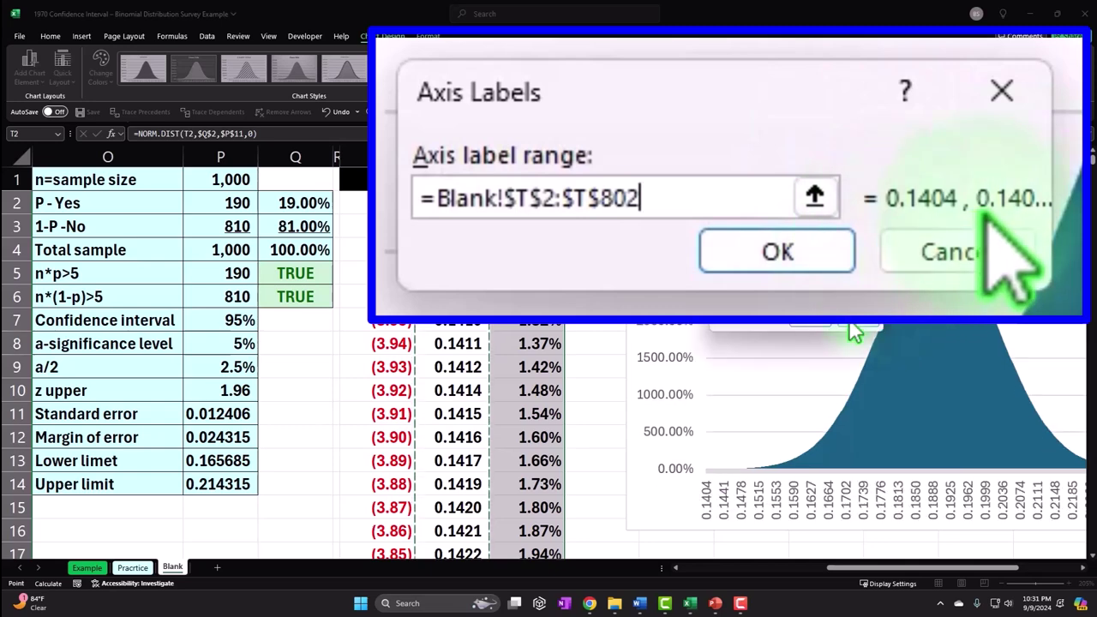
click(814, 324)
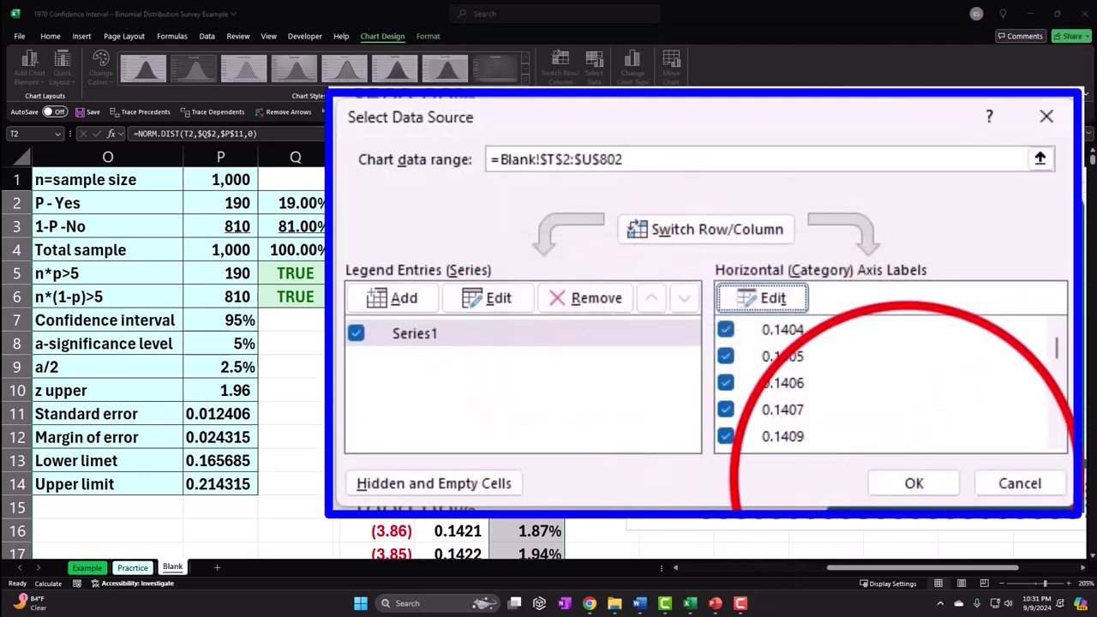
click(910, 481)
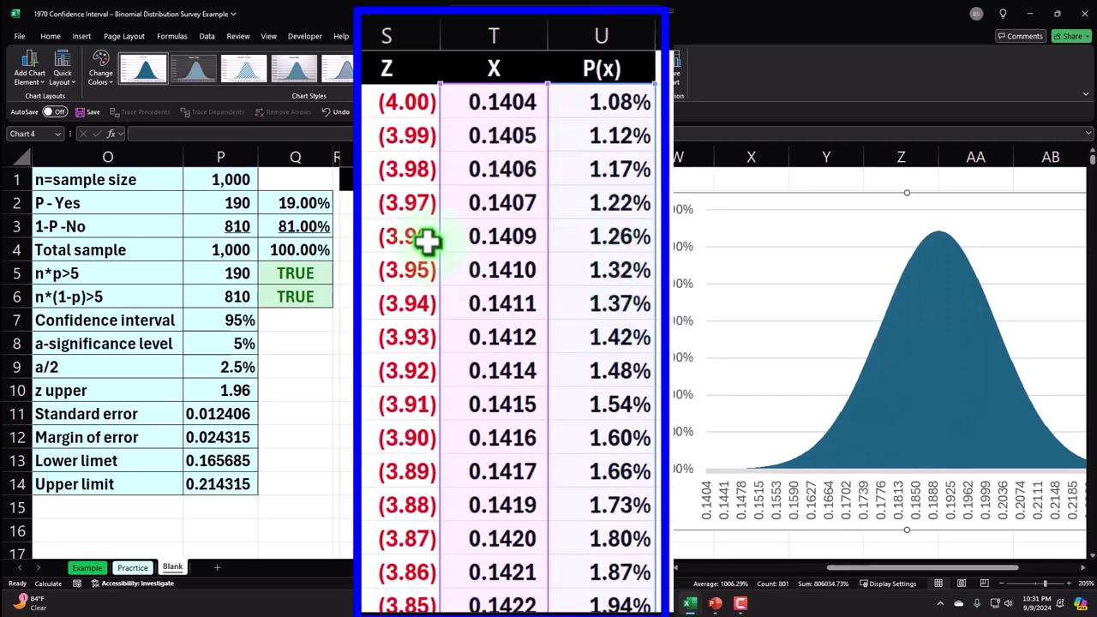
- Move the chart further right so its left edge lies in column W, leaving column V free
click(729, 197)
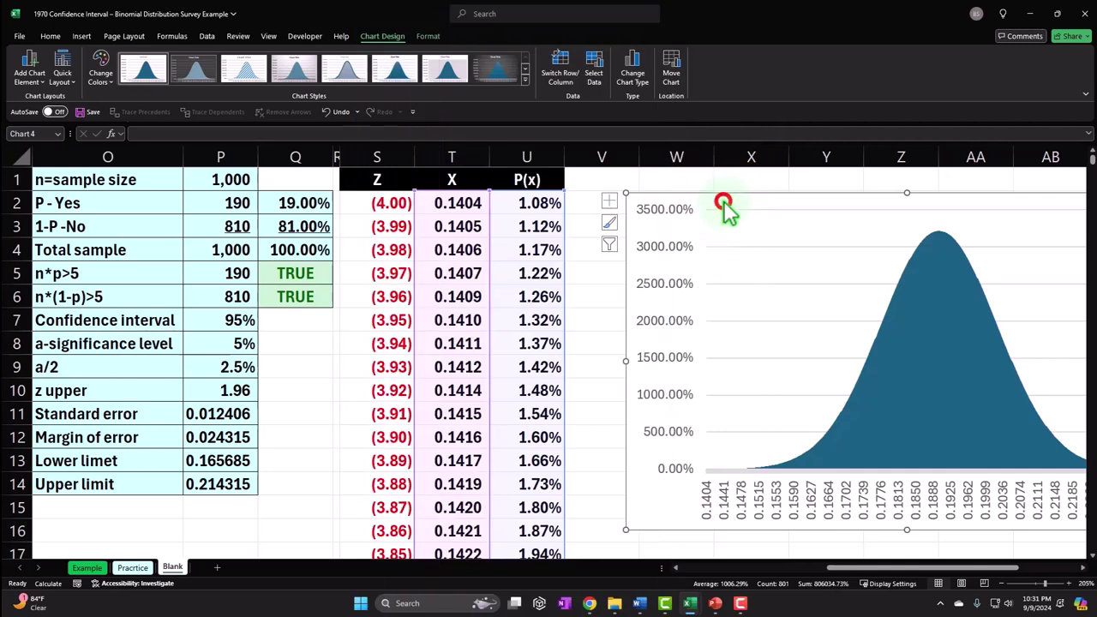
click(608, 184)
key(Left)
key(Left)
key(Left)
key(Left)
key(Left)
key(Left)
key(Left)
key(Left)
key(Left)
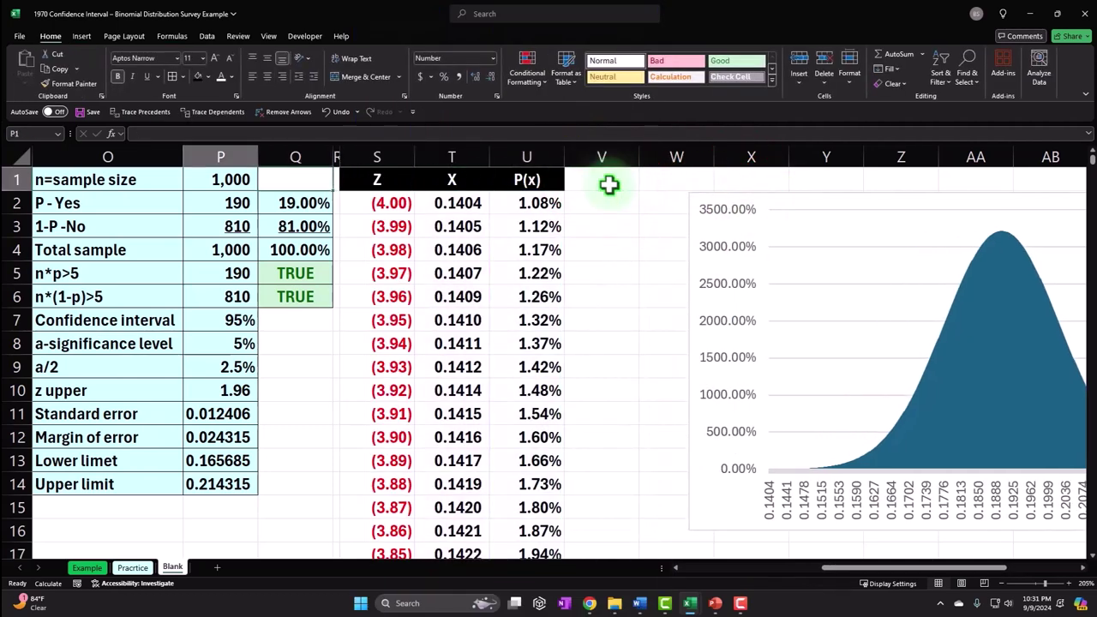
- Build an interval label in V1 that joins the lower and upper limits with the formula =P13&"<x<"&P14
click(694, 181)
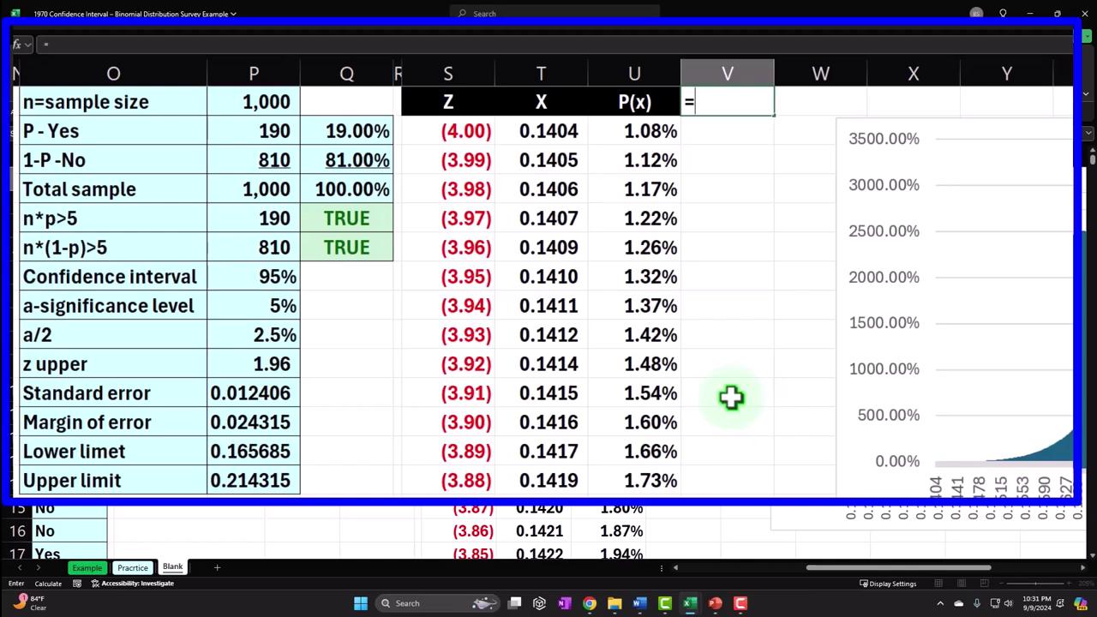
text(=)
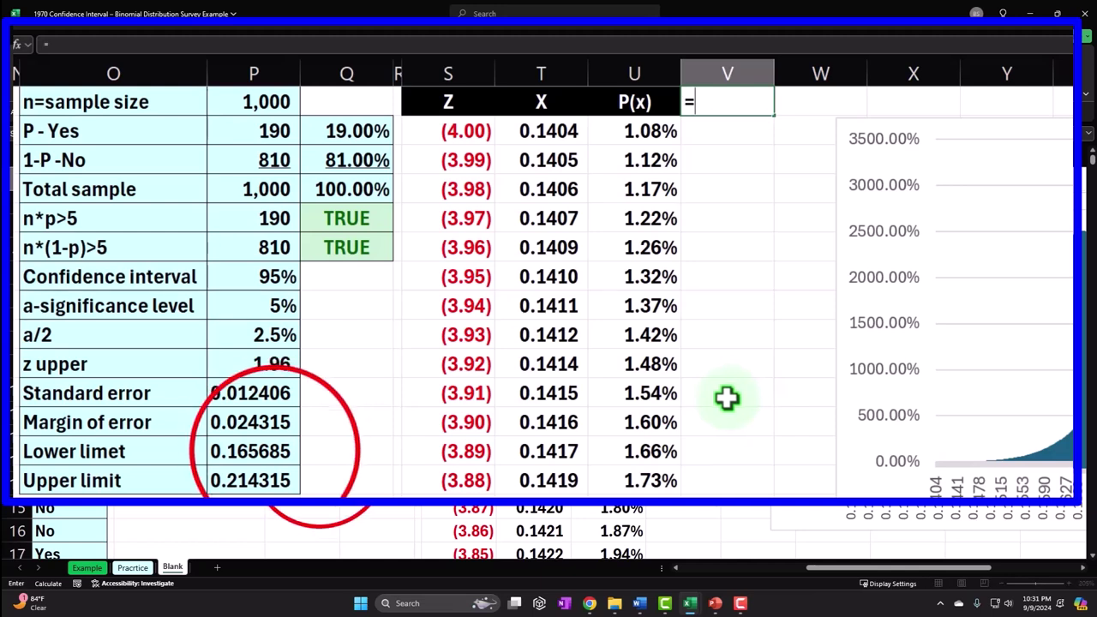
click(273, 450)
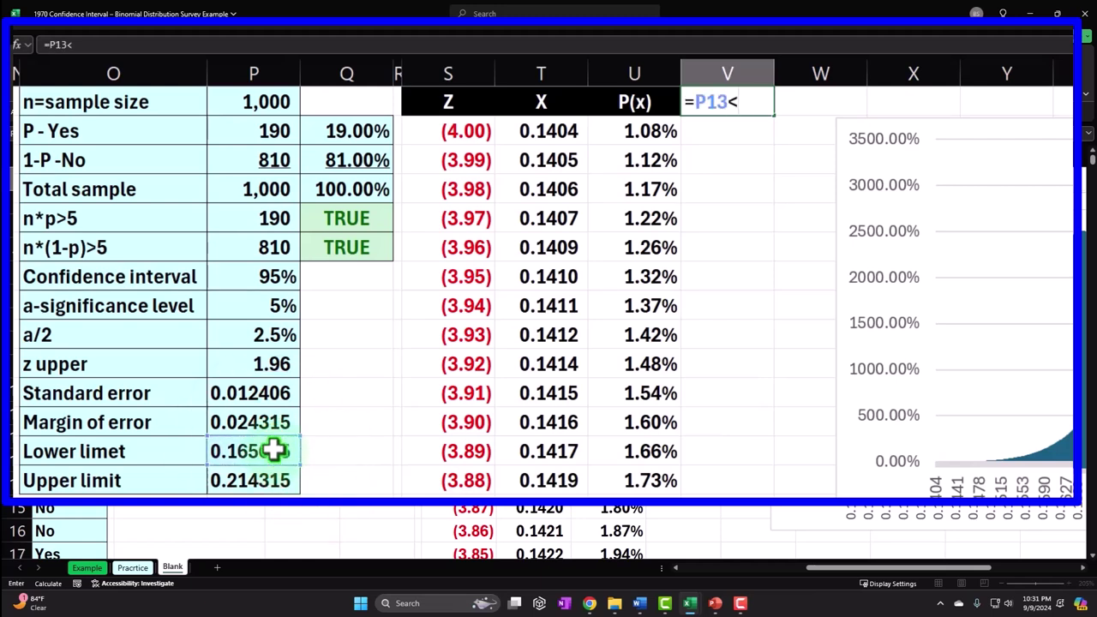
text(<x)
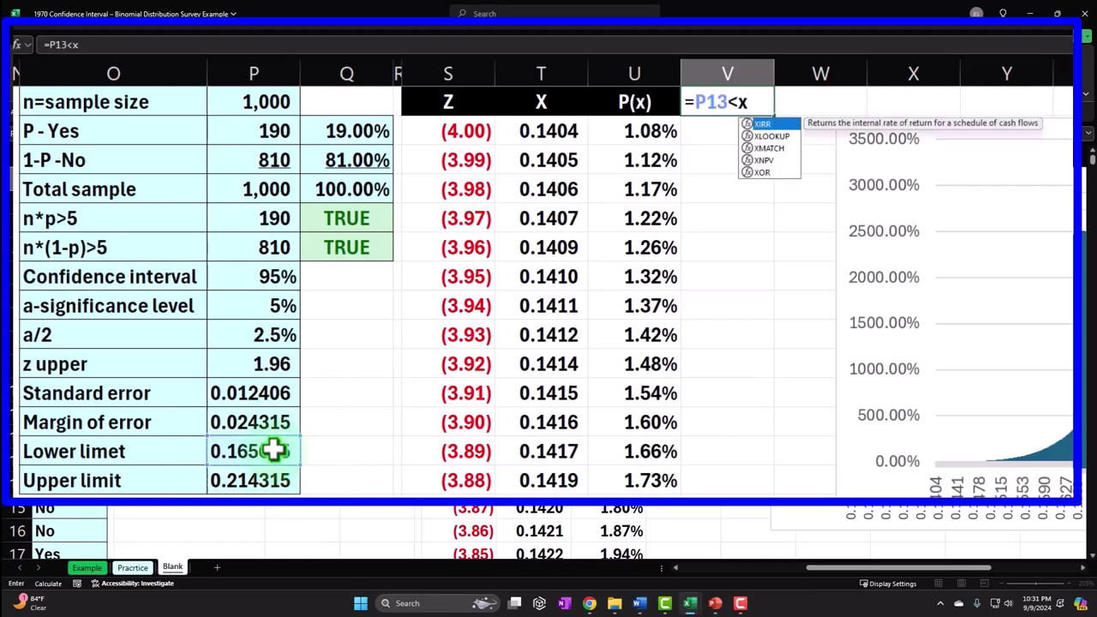
text(<)
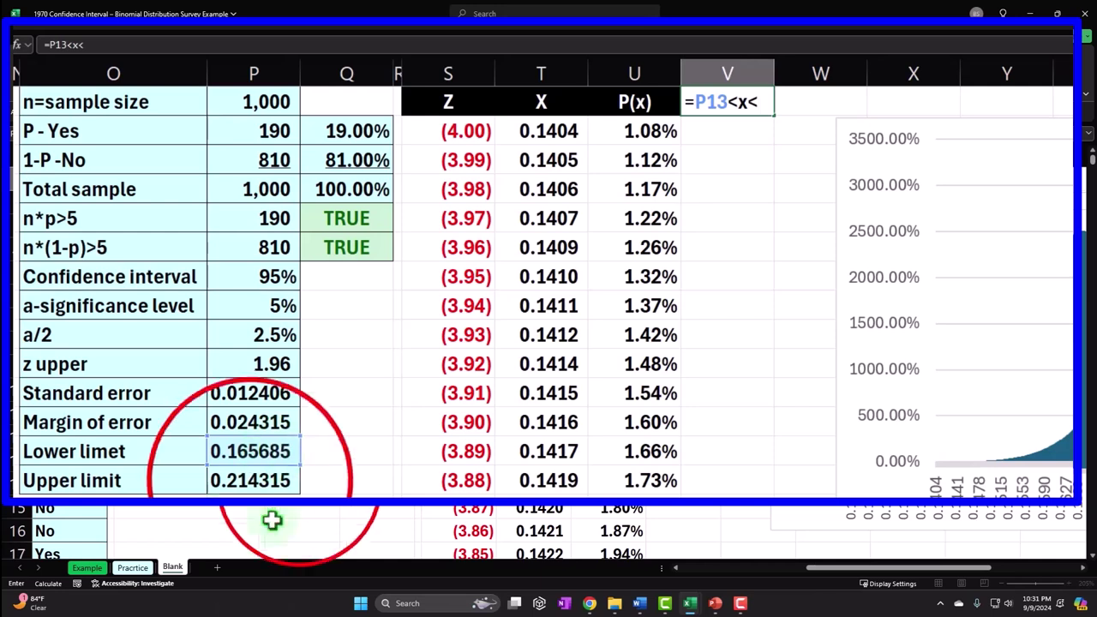
click(249, 481)
click(727, 101)
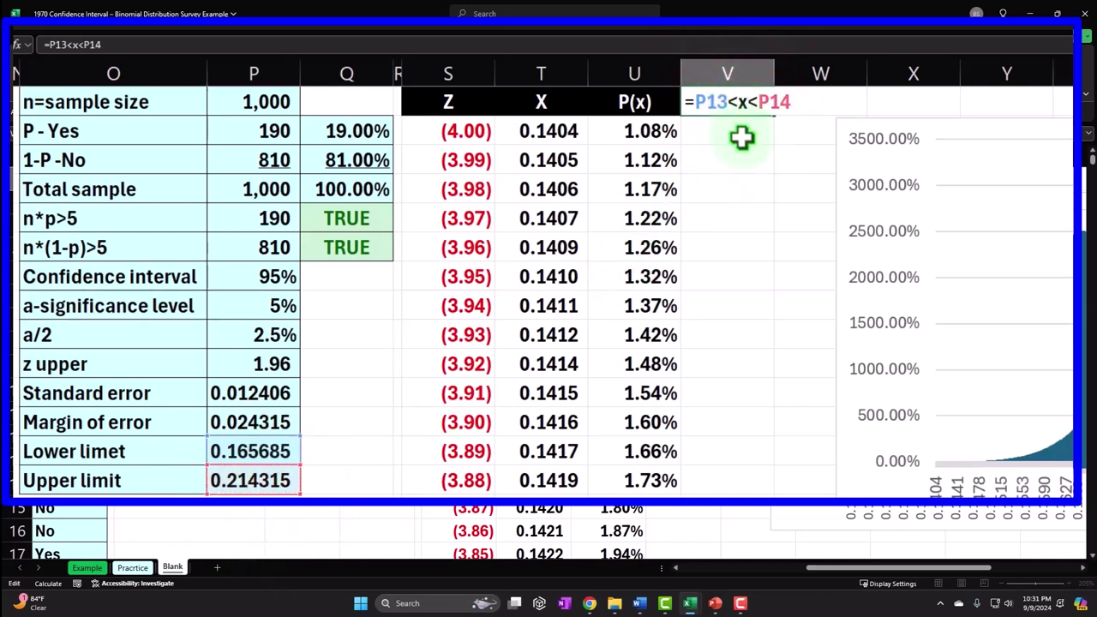
text(")
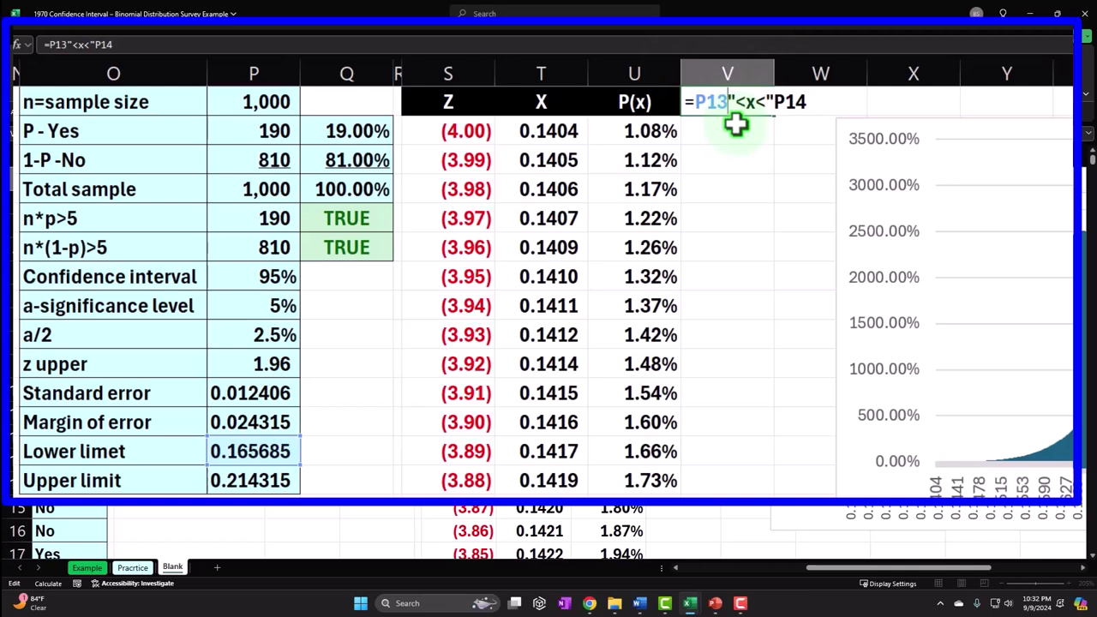
text(&)
click(785, 107)
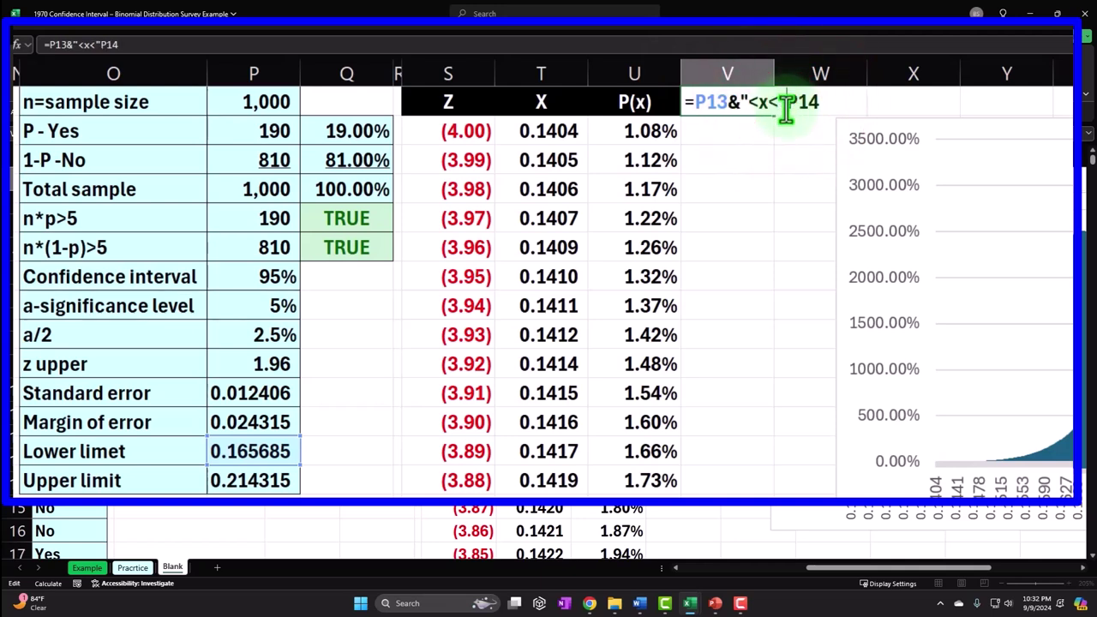
text(&)
key(Return)
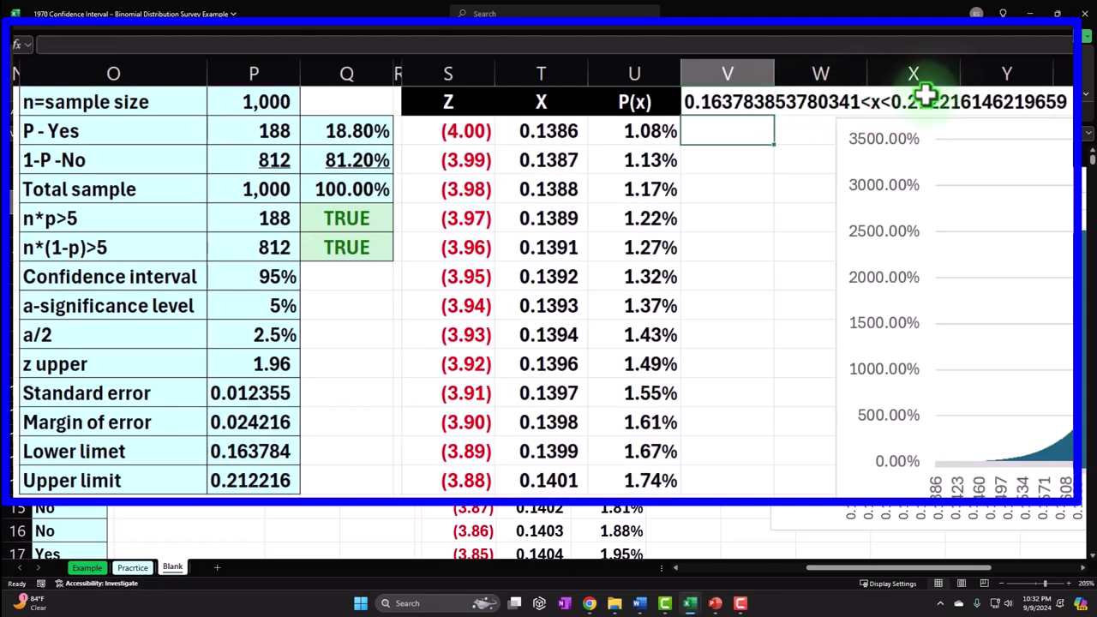
- Round the lower limit in the V1 label to two decimals with ROUND(P13,2)
click(743, 103)
double_click(730, 101)
click(693, 101)
text(rouP13&"<x<"&P14)
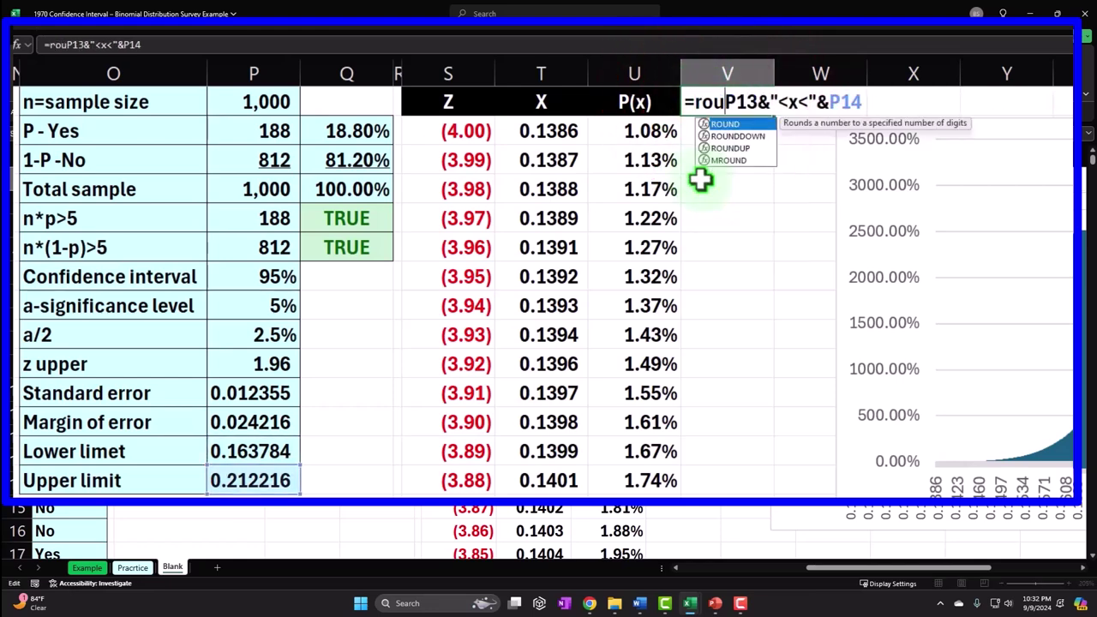
key(Tab)
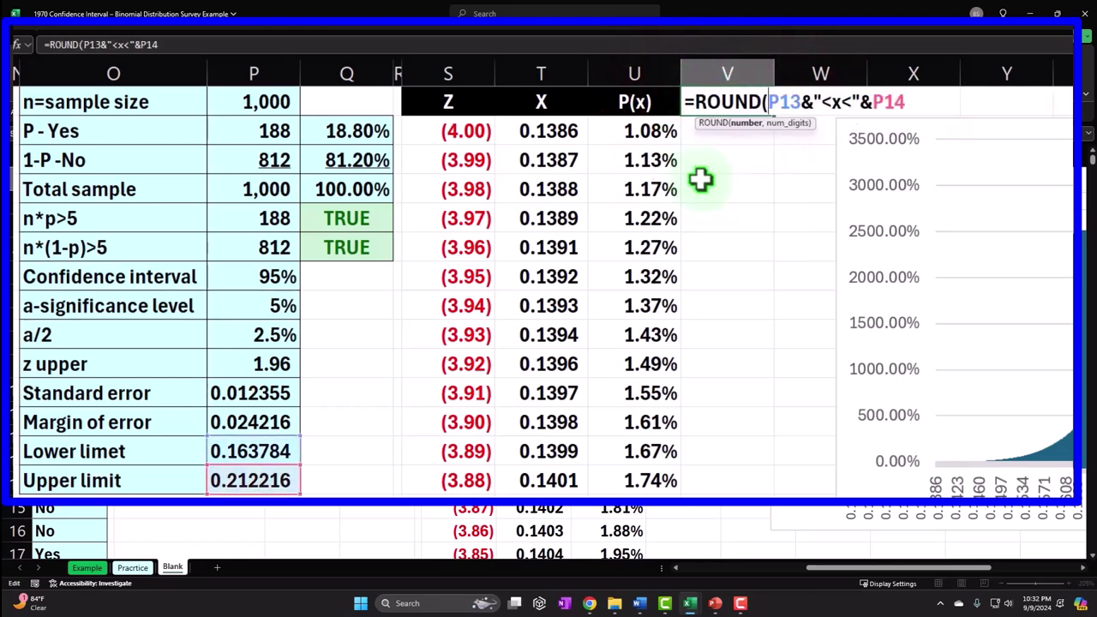
click(813, 103)
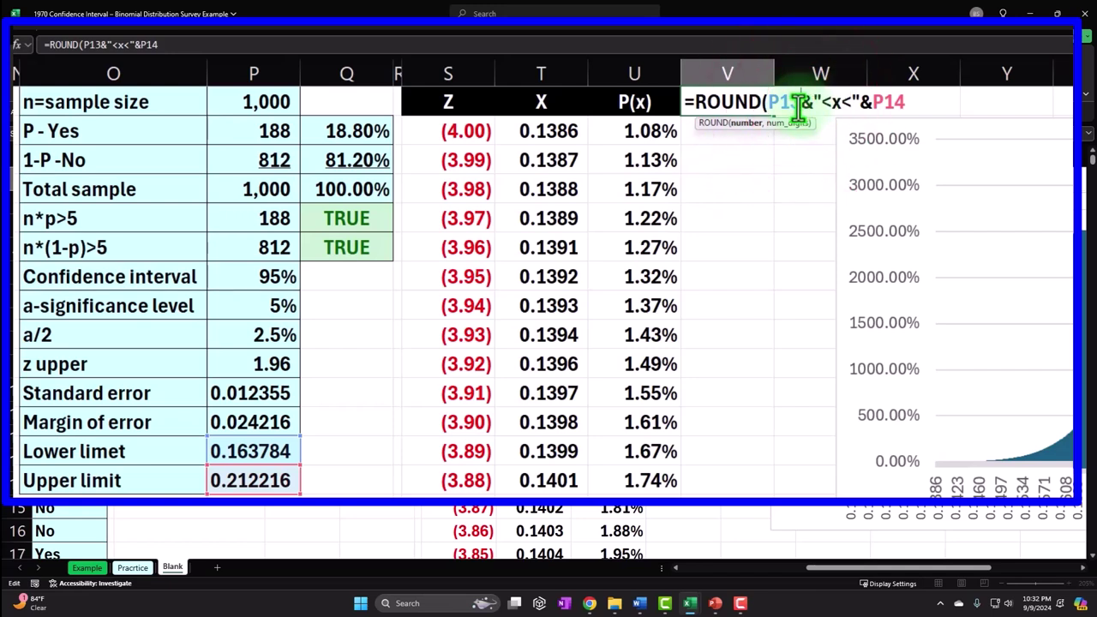
text(,2)
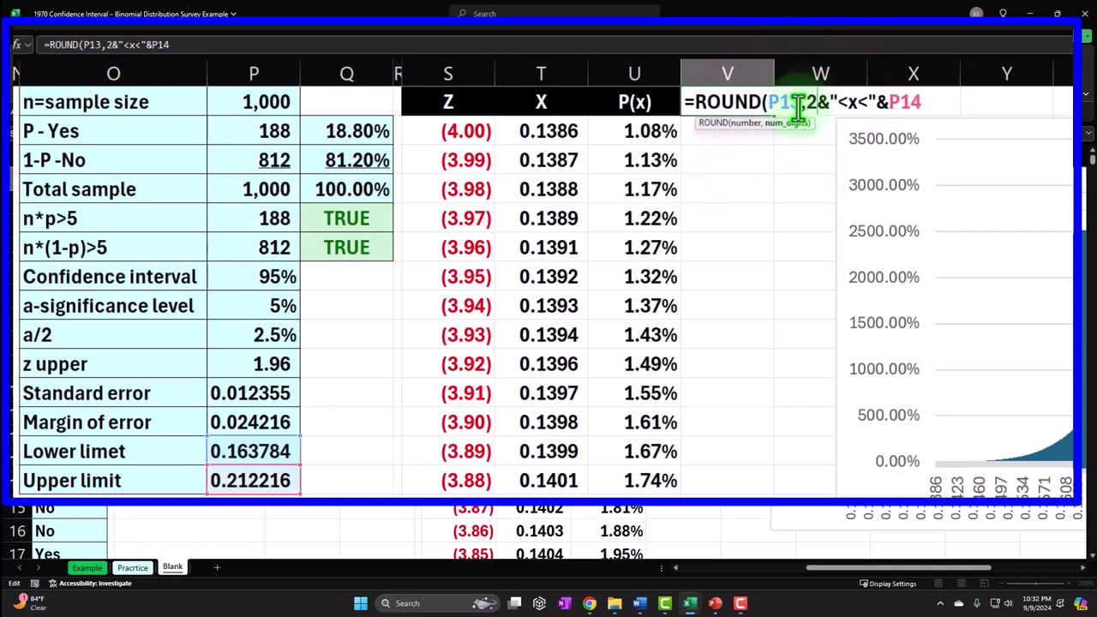
text())
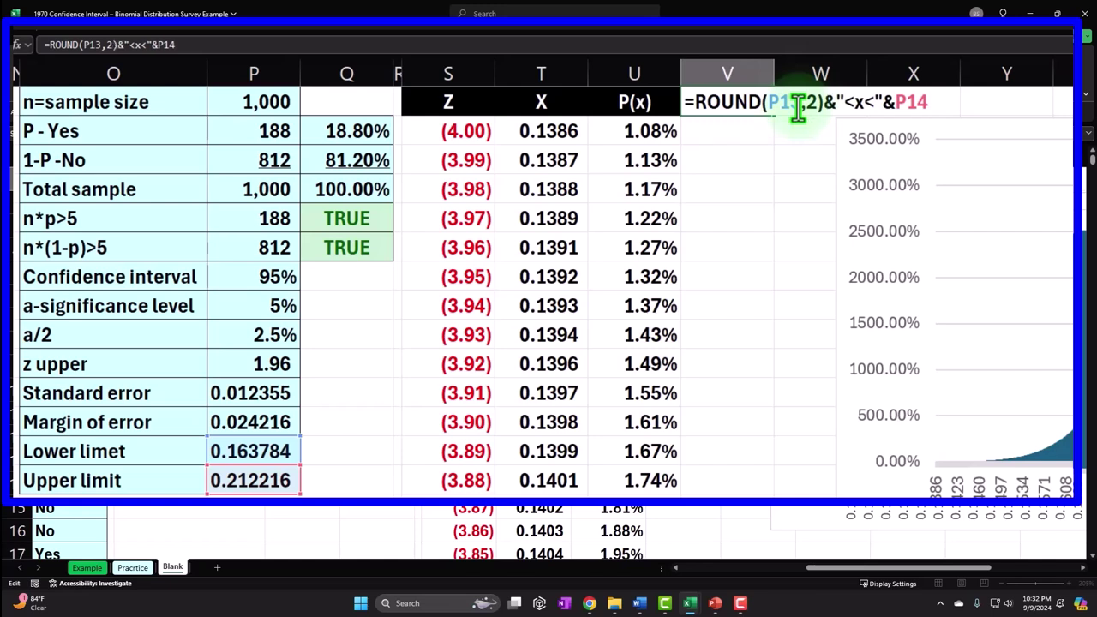
- Round the upper limit in the V1 label with ROUND(P14,2) and format V1 as a centered header with black fill and white text
click(910, 103)
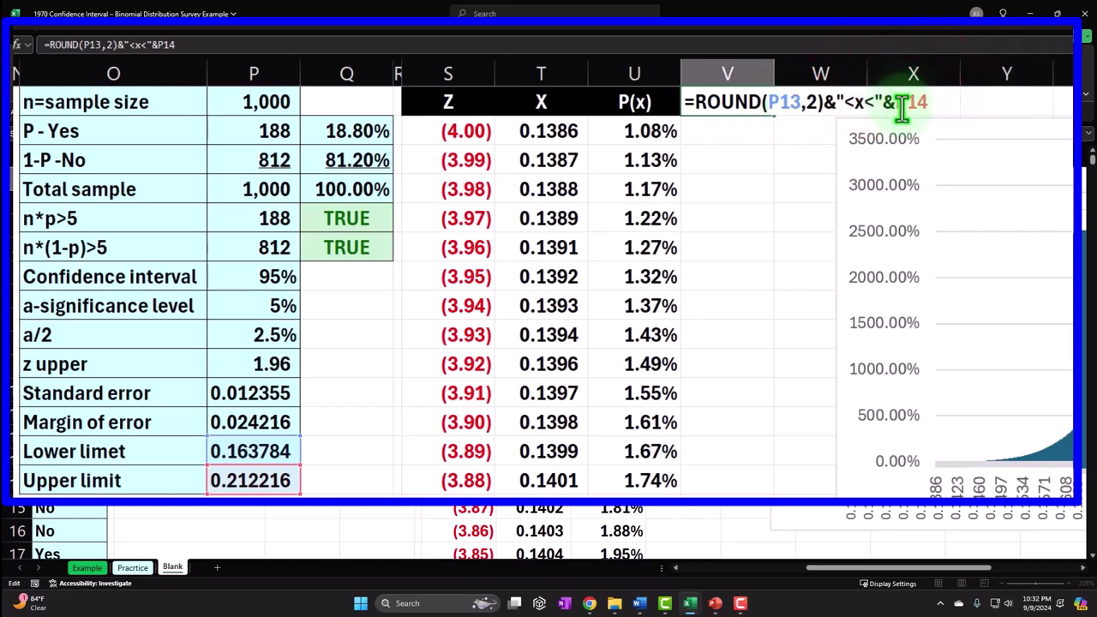
text(rou)
key(Tab)
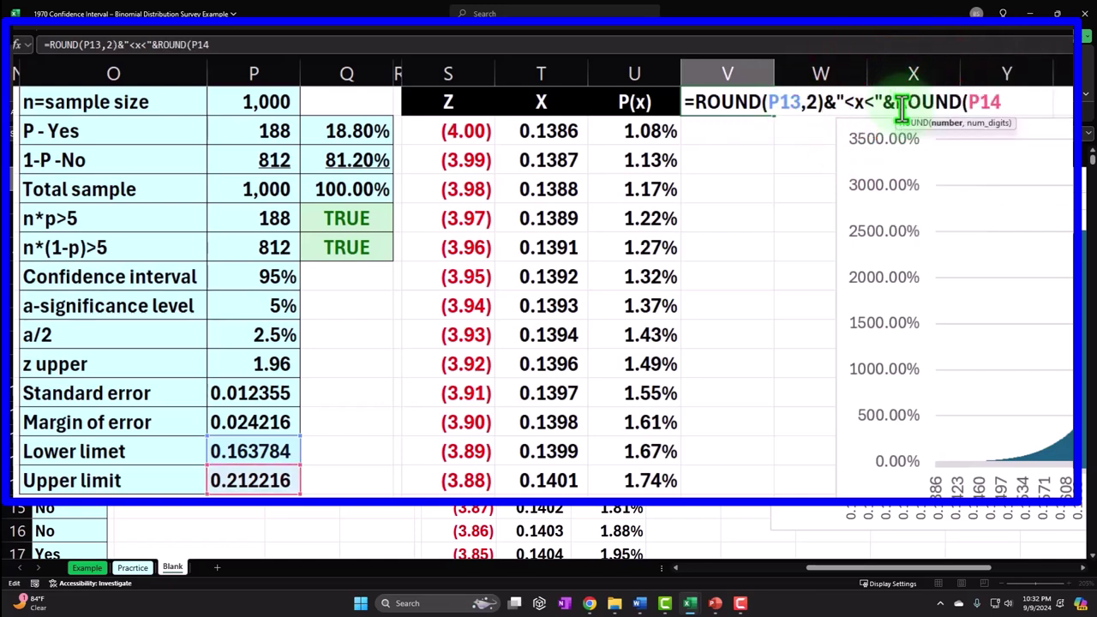
click(1022, 100)
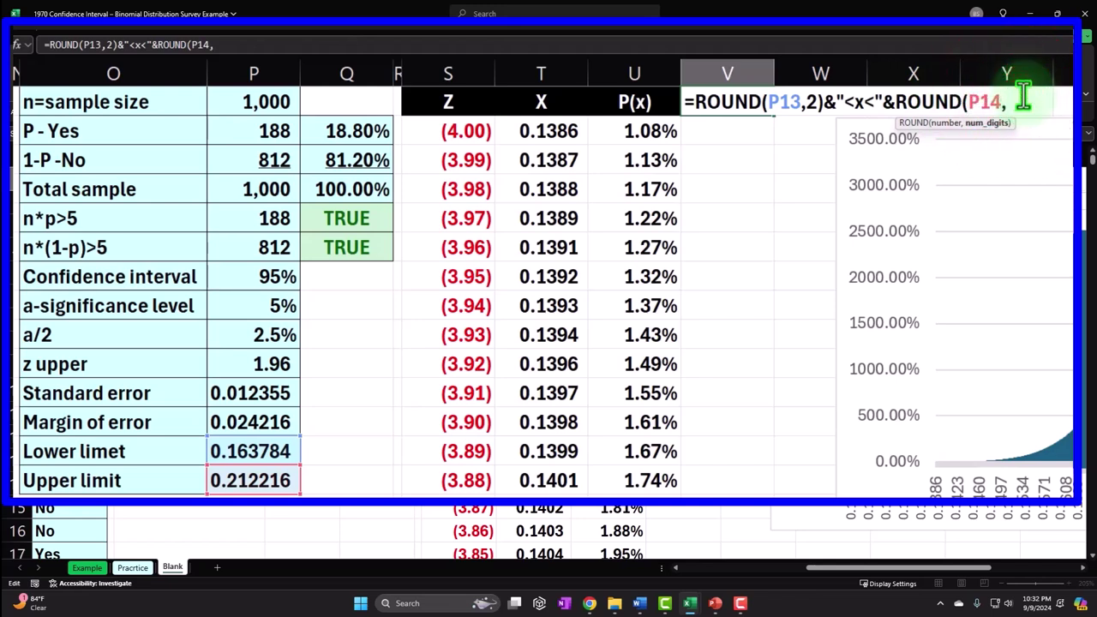
text(,2))
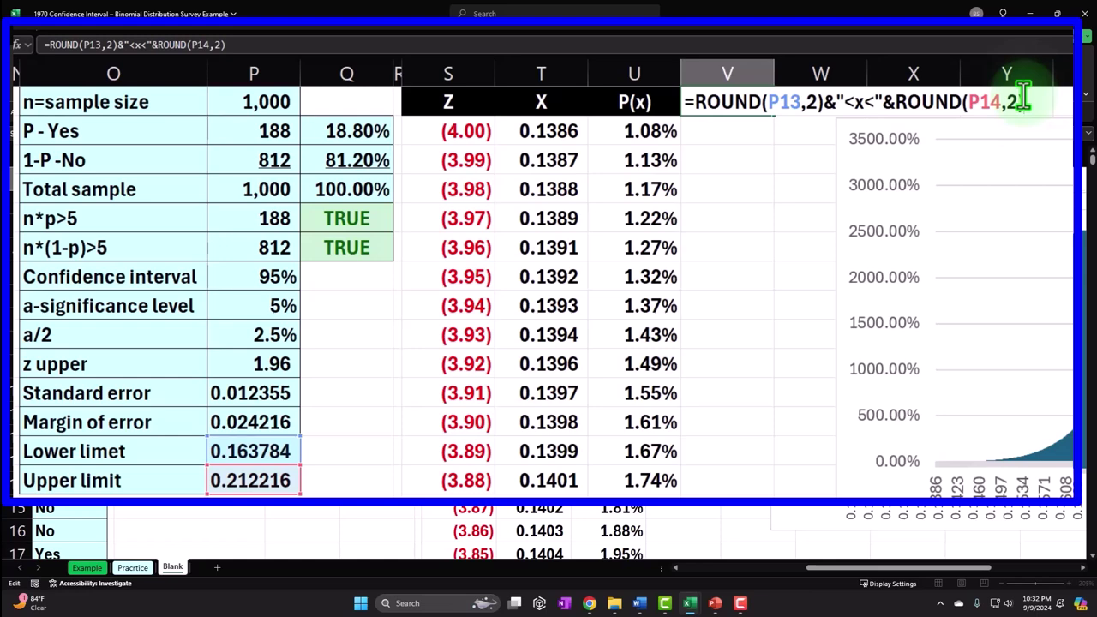
key(Return)
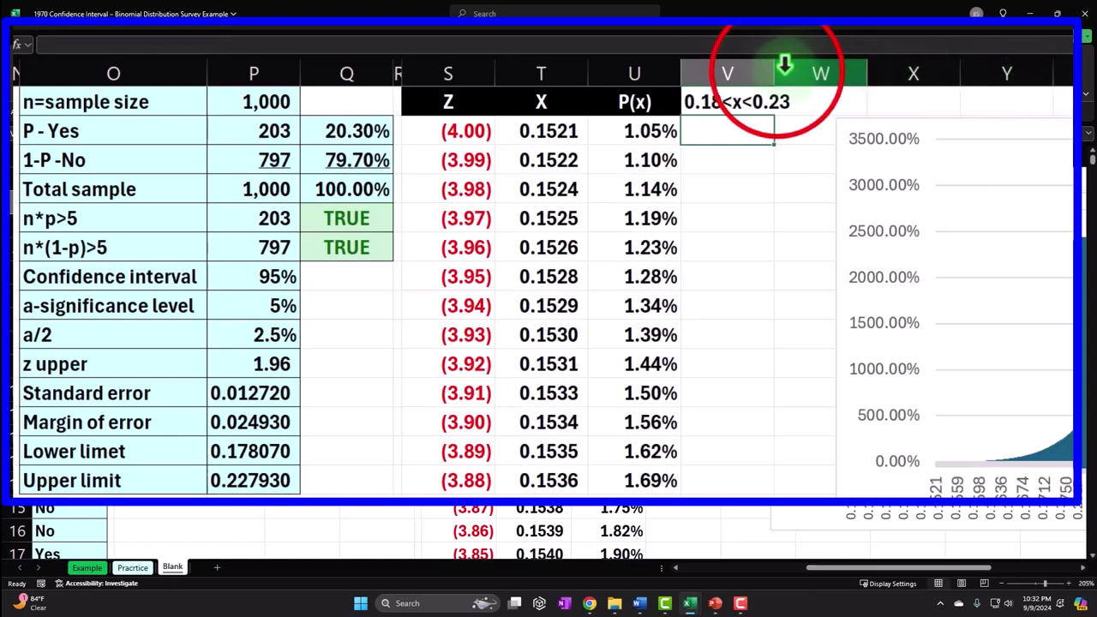
key(Up)
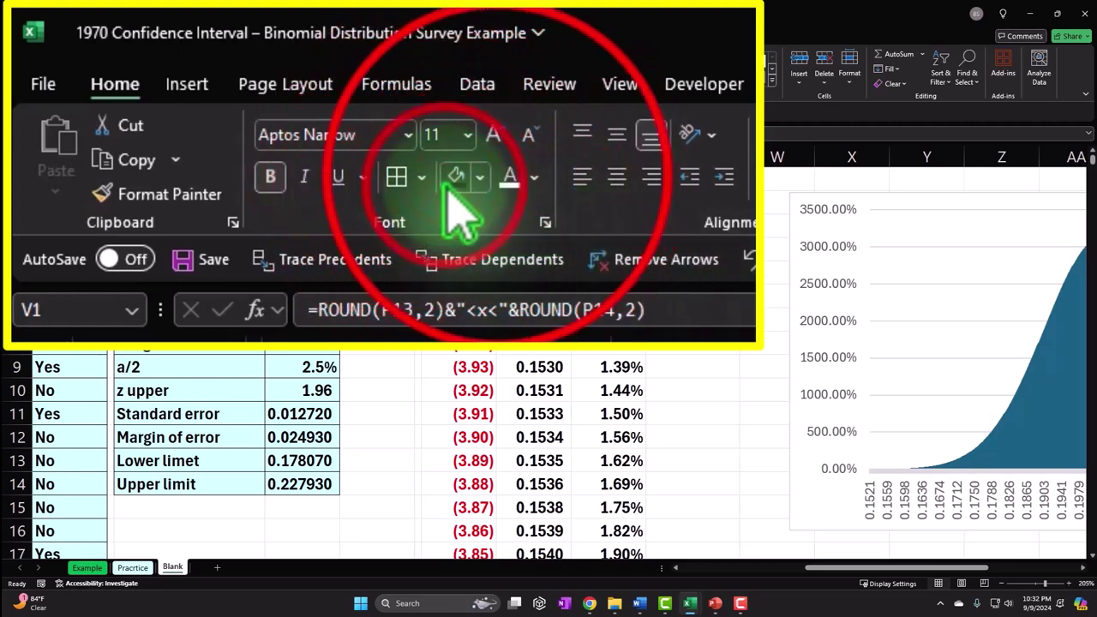
click(617, 176)
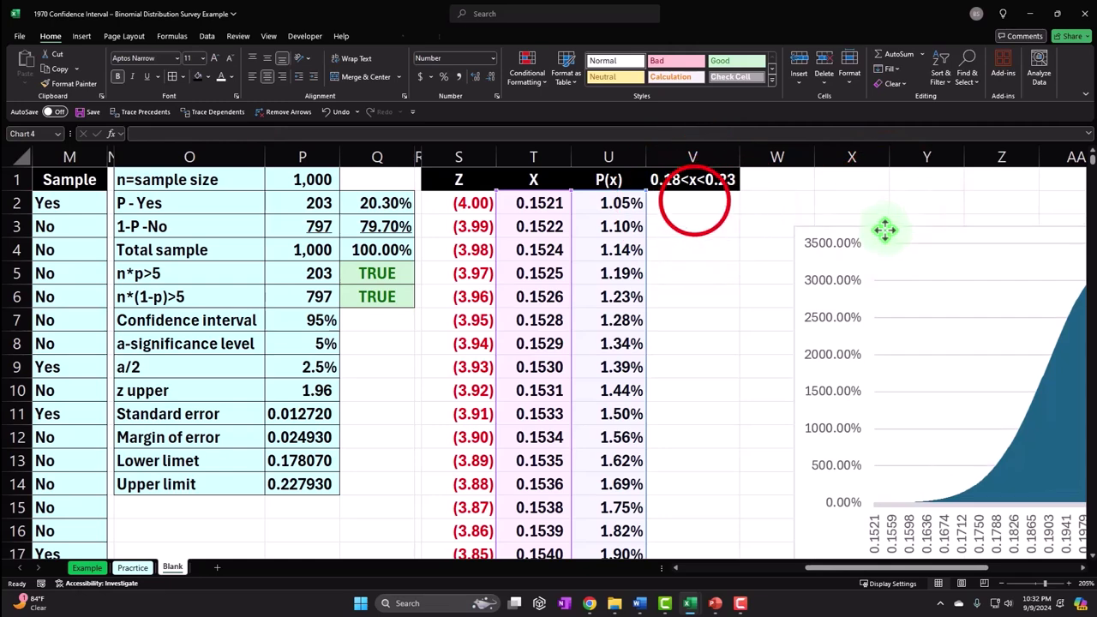
- Begin an IF formula in V2 with an AND test whose first condition is T2<P13
click(692, 204)
text(=)
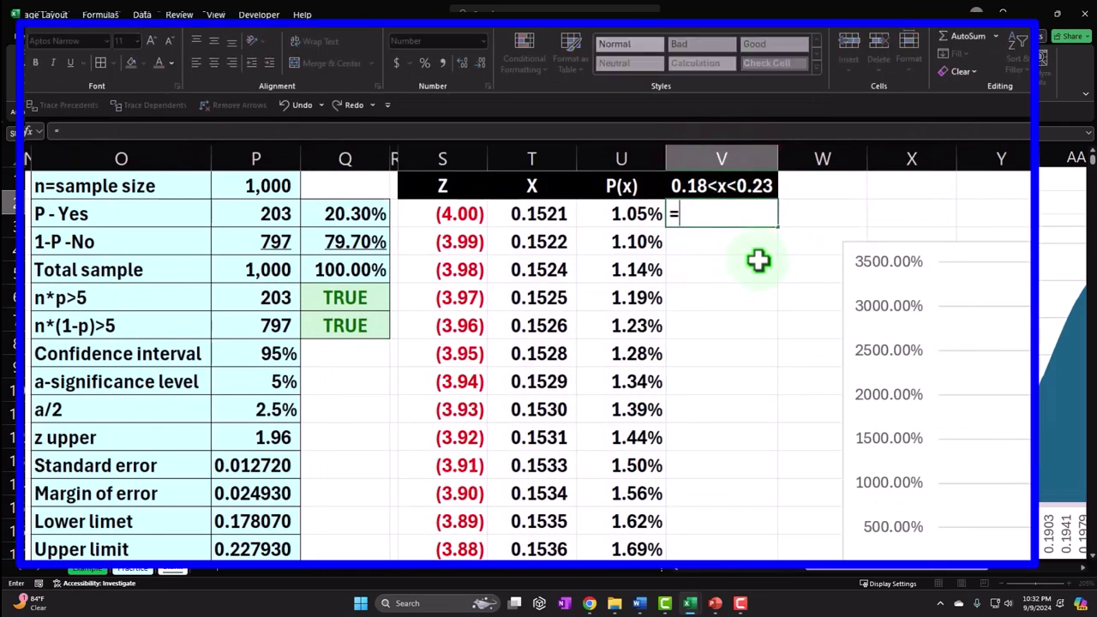
text(if)
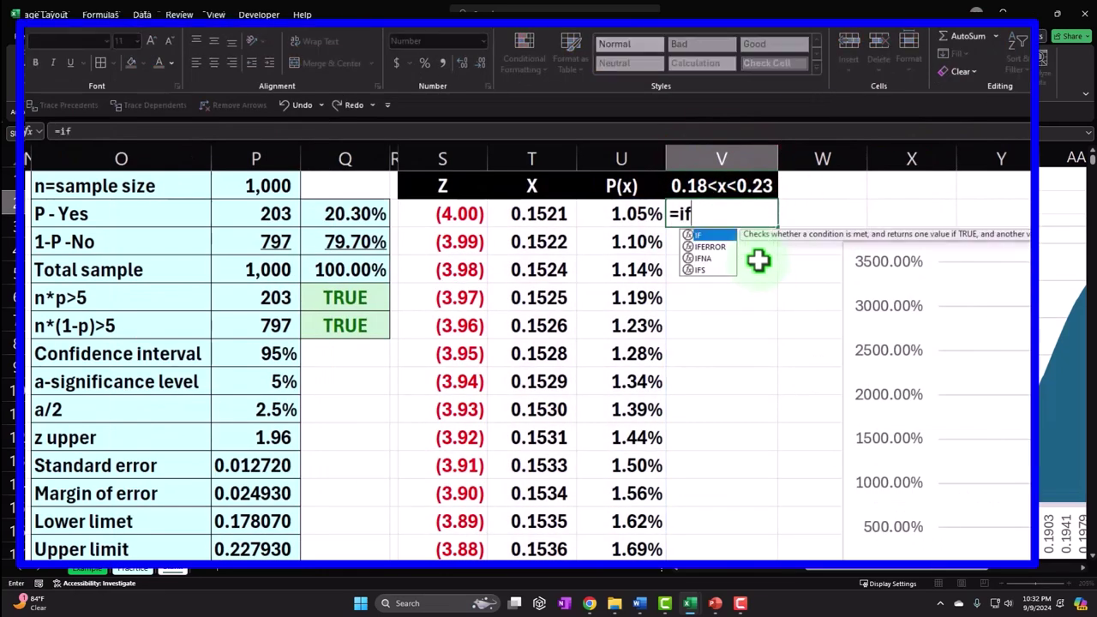
key(Tab)
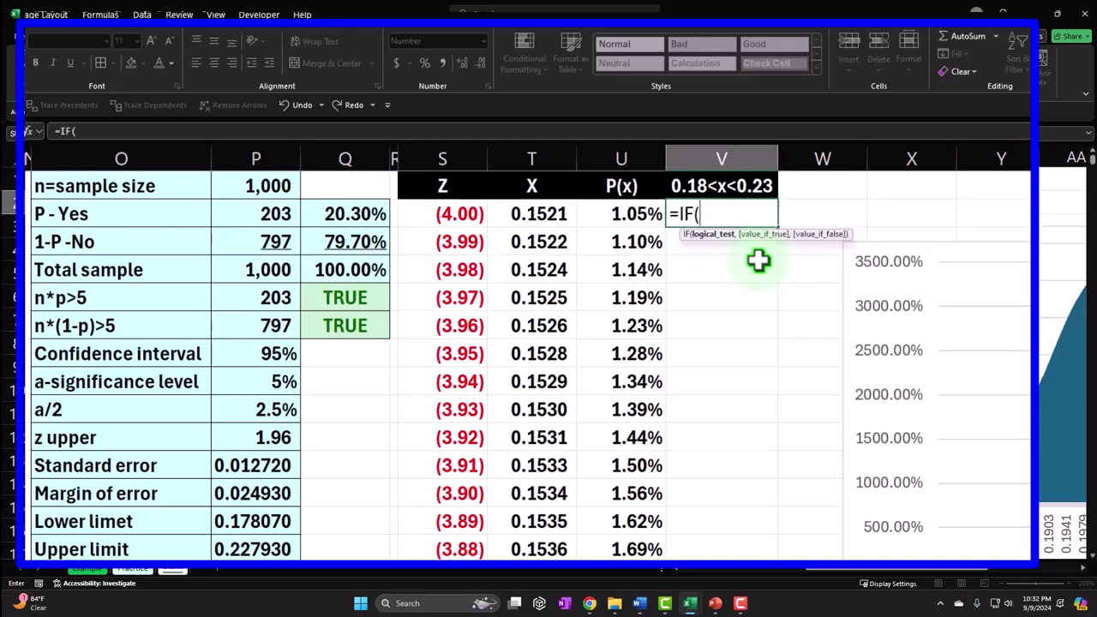
text(and)
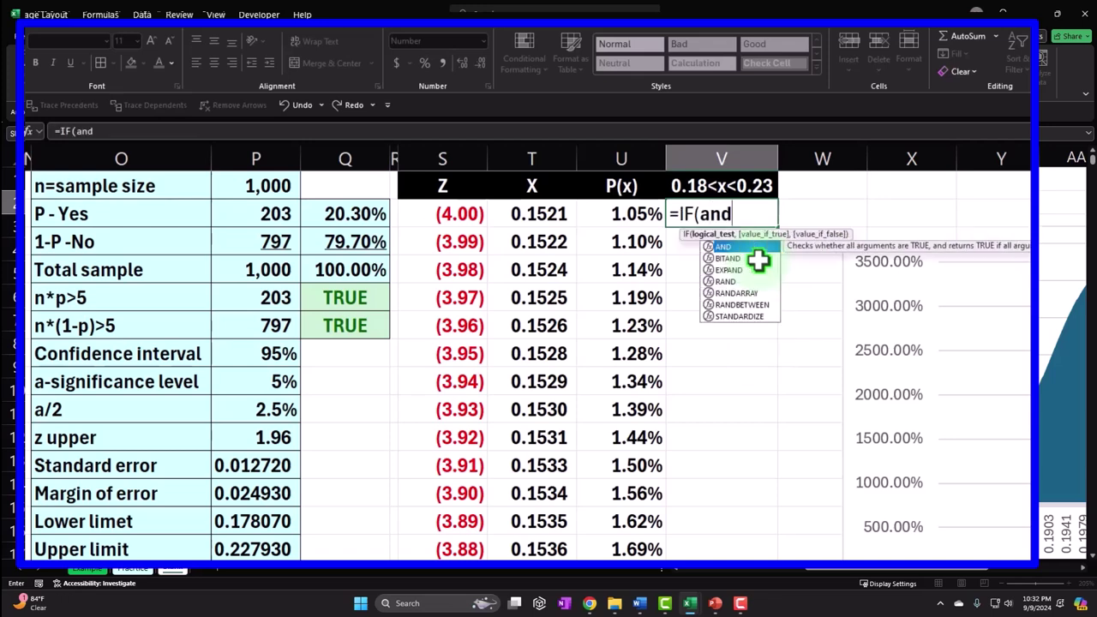
key(Tab)
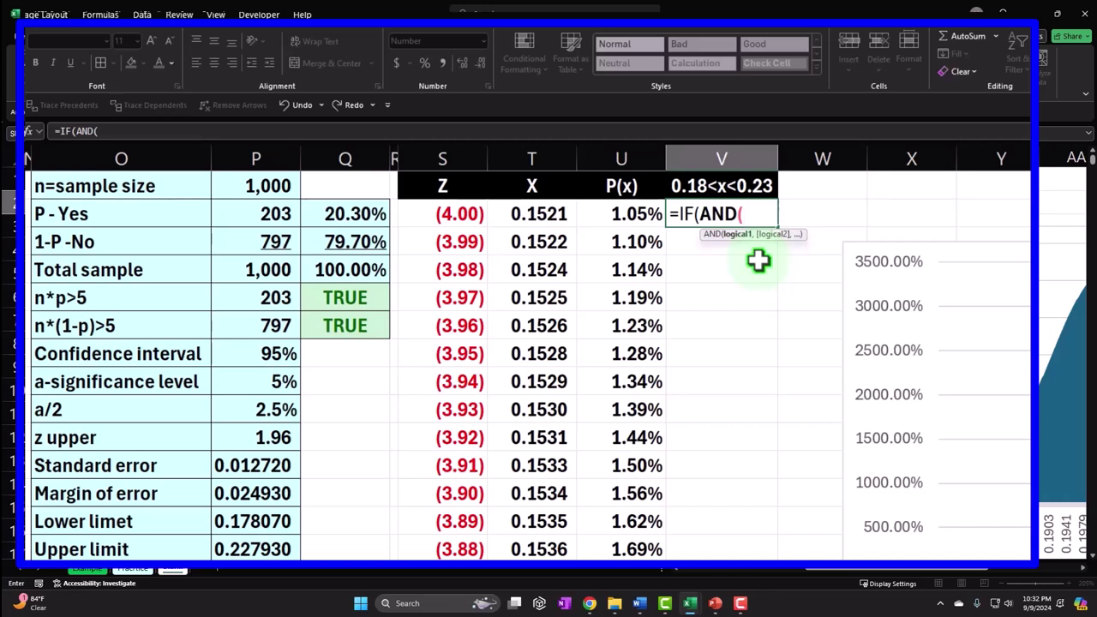
click(532, 214)
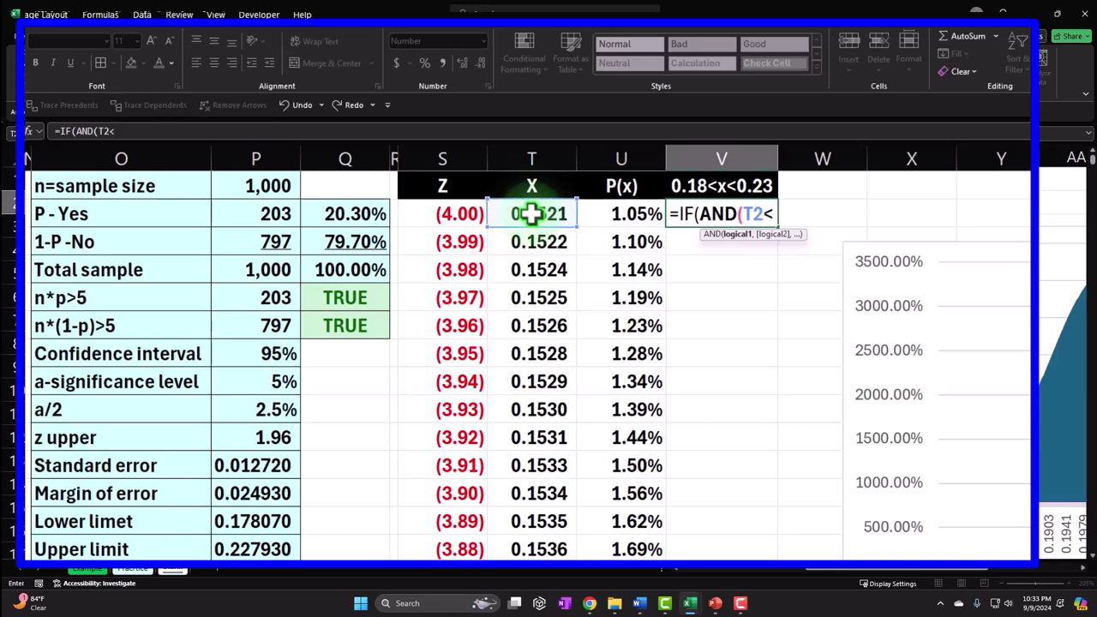
click(273, 519)
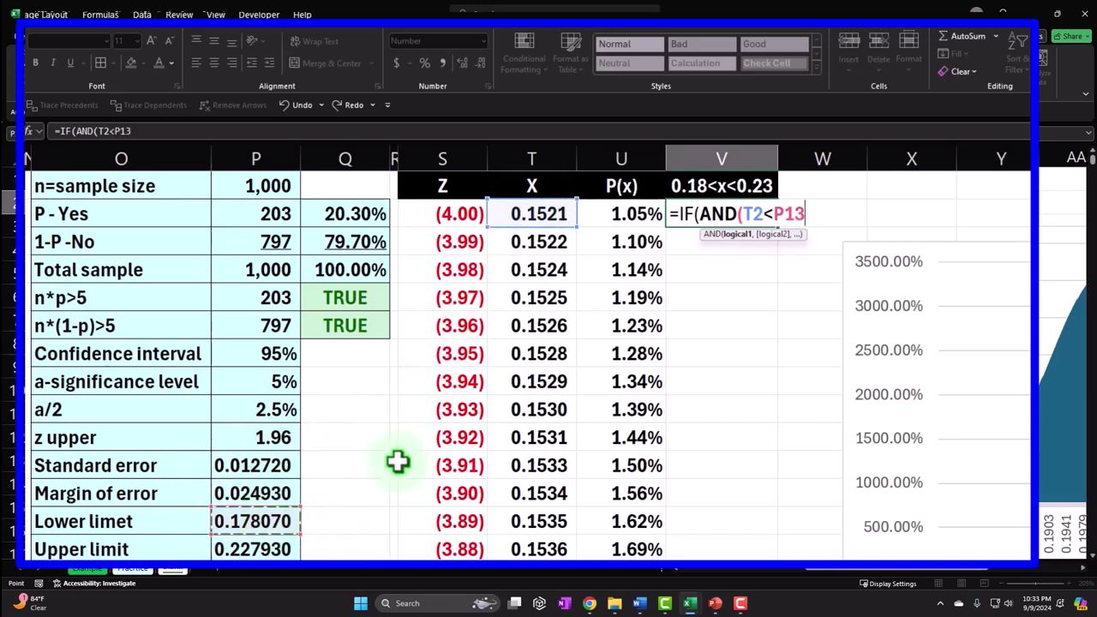
text(,)
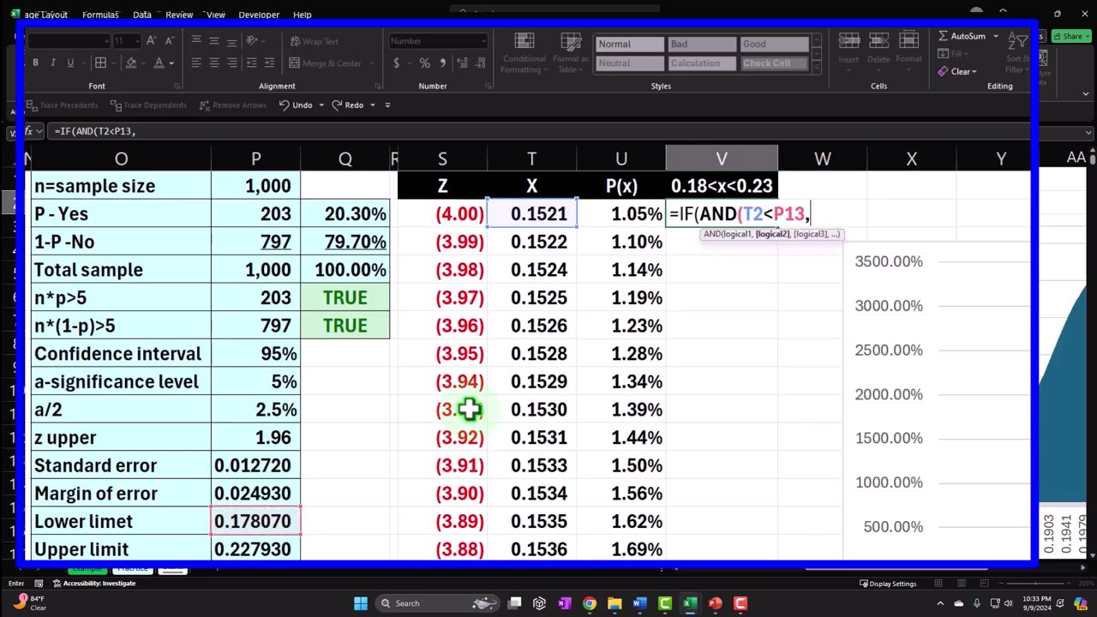
- Correct the first AND condition in V2 to T2>P13 and add T2<P14 as the second condition, closing the AND test
click(542, 211)
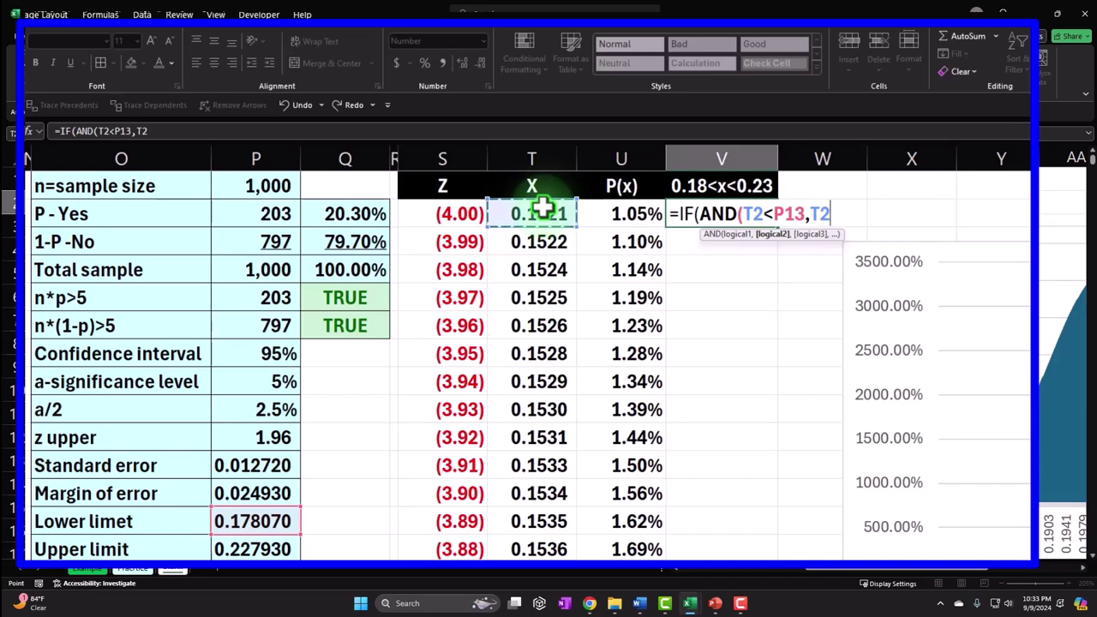
click(768, 214)
key(BackSpace)
text(>)
click(832, 210)
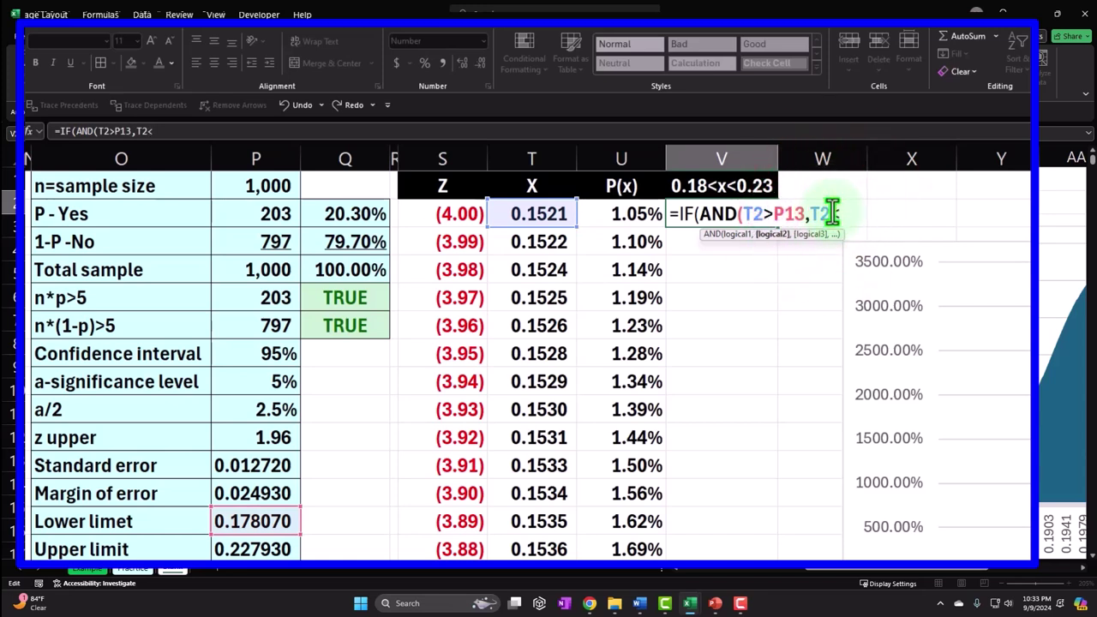
text(<)
click(268, 550)
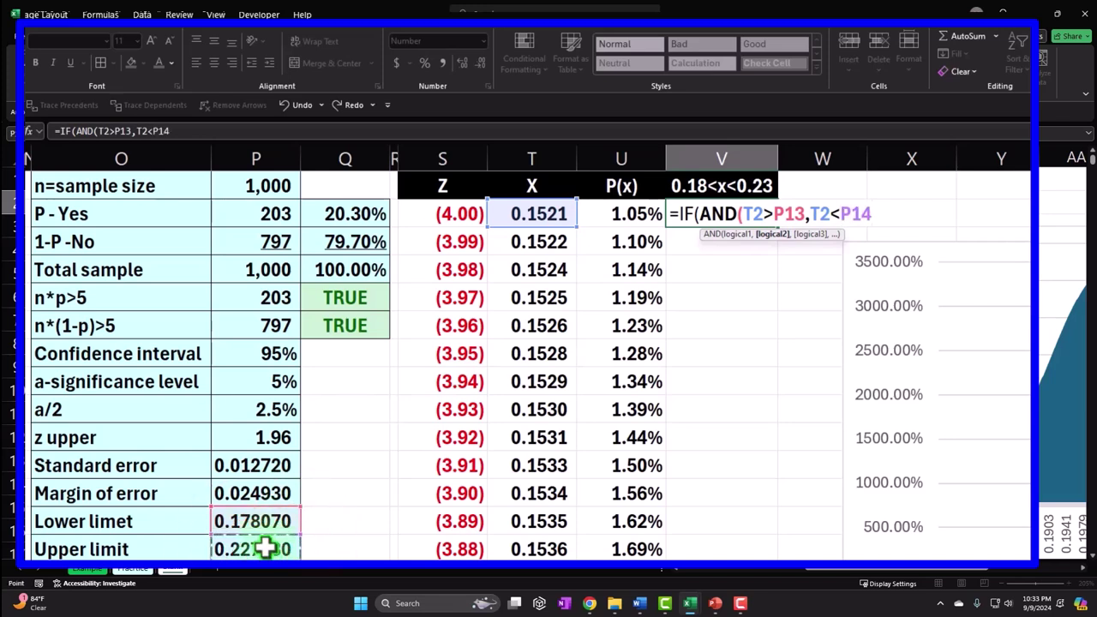
text(),)
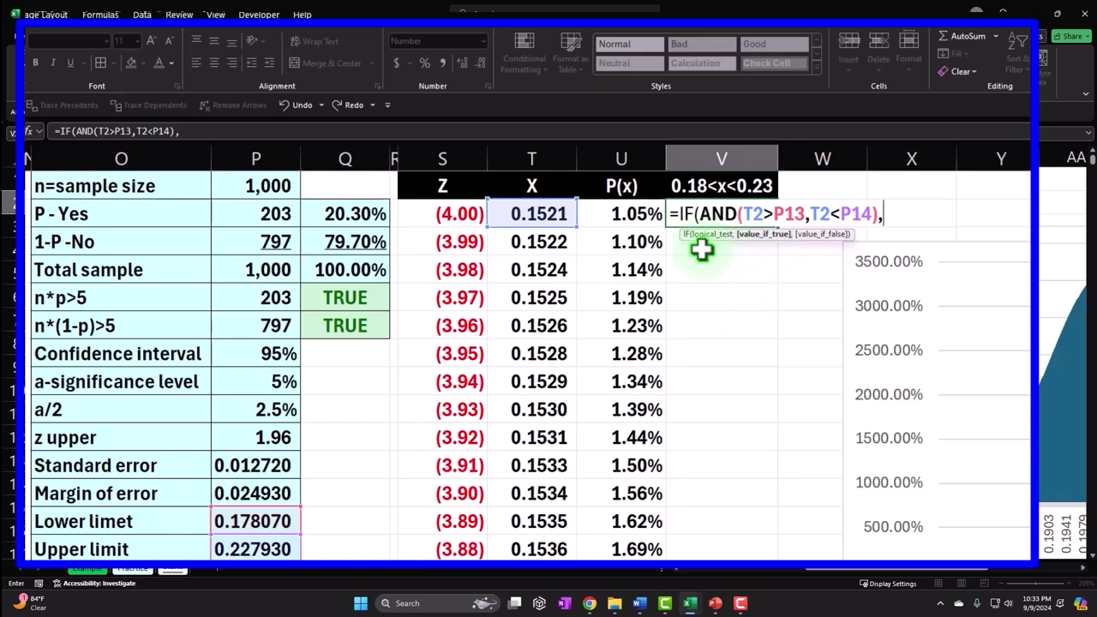
- Complete the V2 IF formula so it returns U2 when the test is true and " " otherwise
click(643, 215)
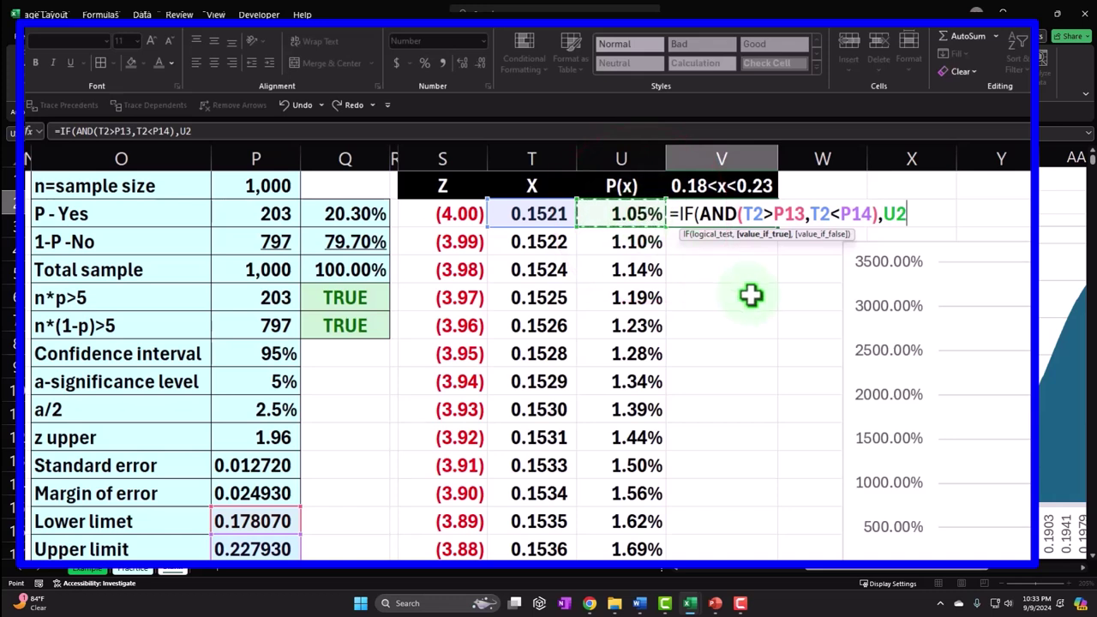
text(,)
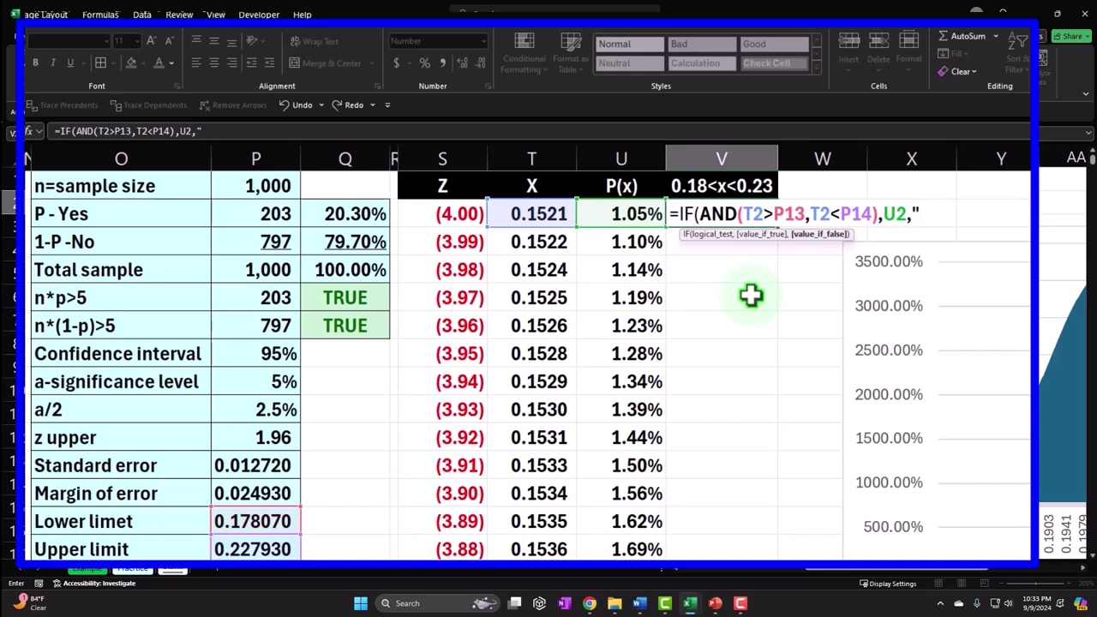
text(" "))
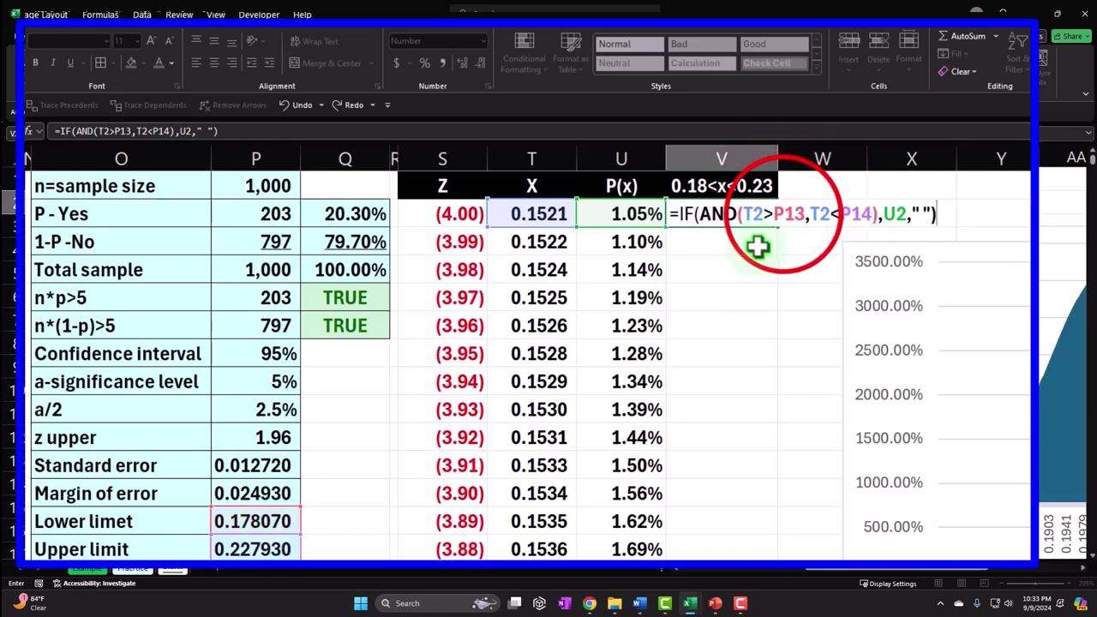
- Make the P13 and P14 references in the V2 formula absolute as $P$13 and $P$14, and enter the formula
click(782, 214)
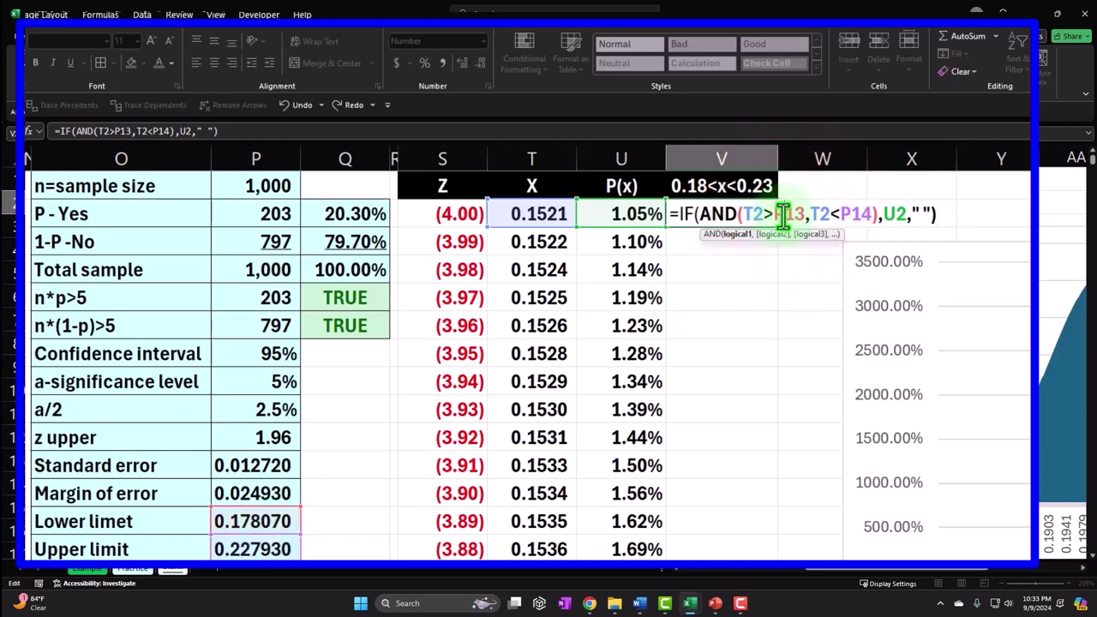
key(F4)
click(879, 214)
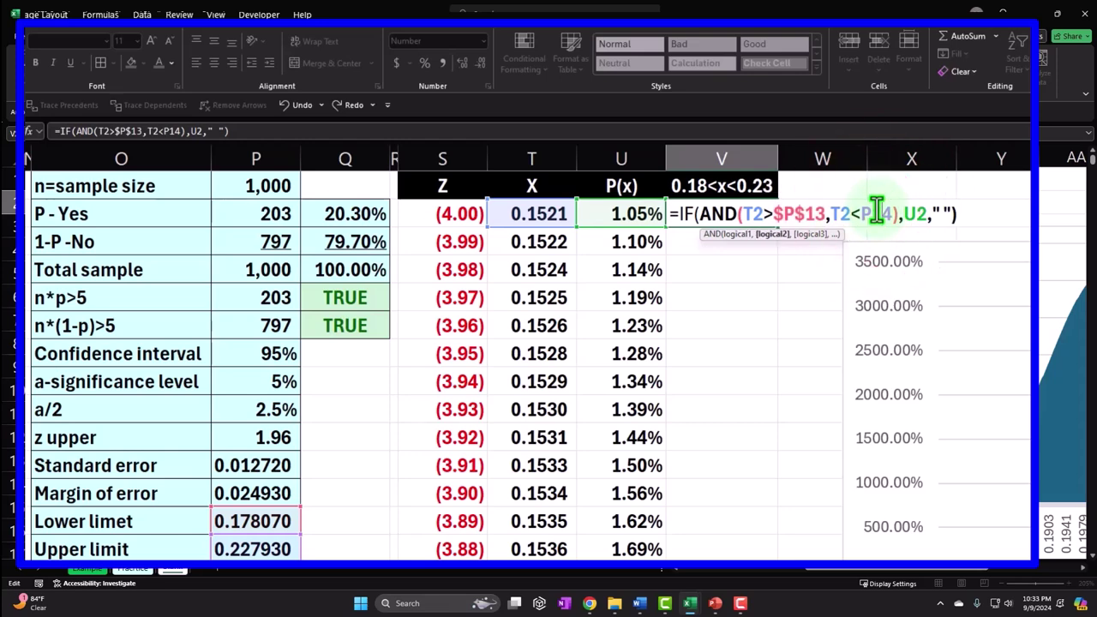
key(F4)
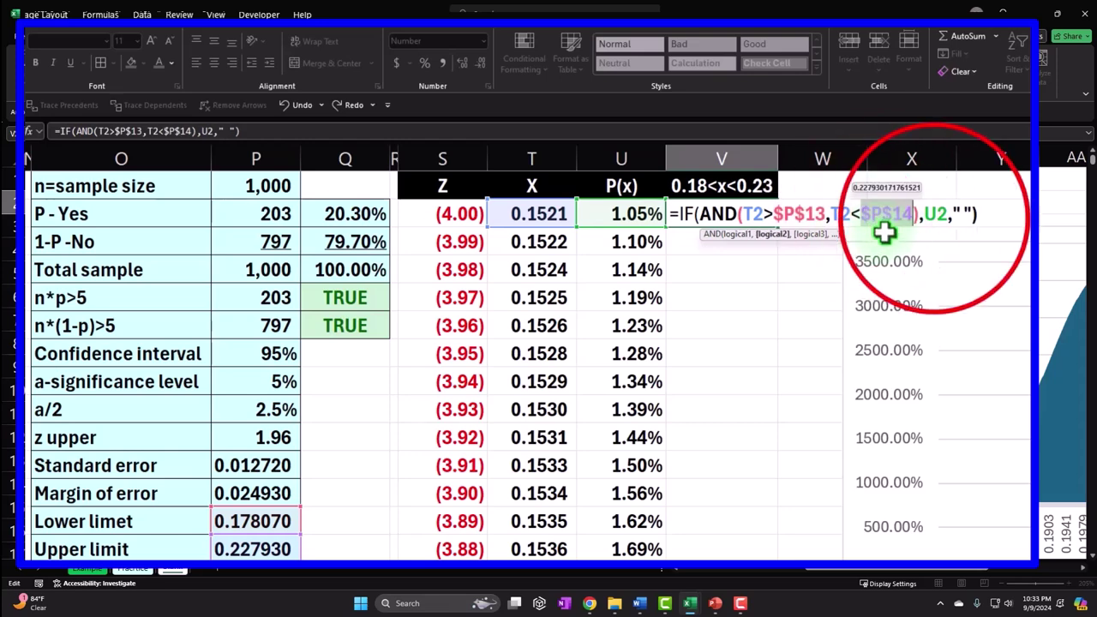
click(934, 216)
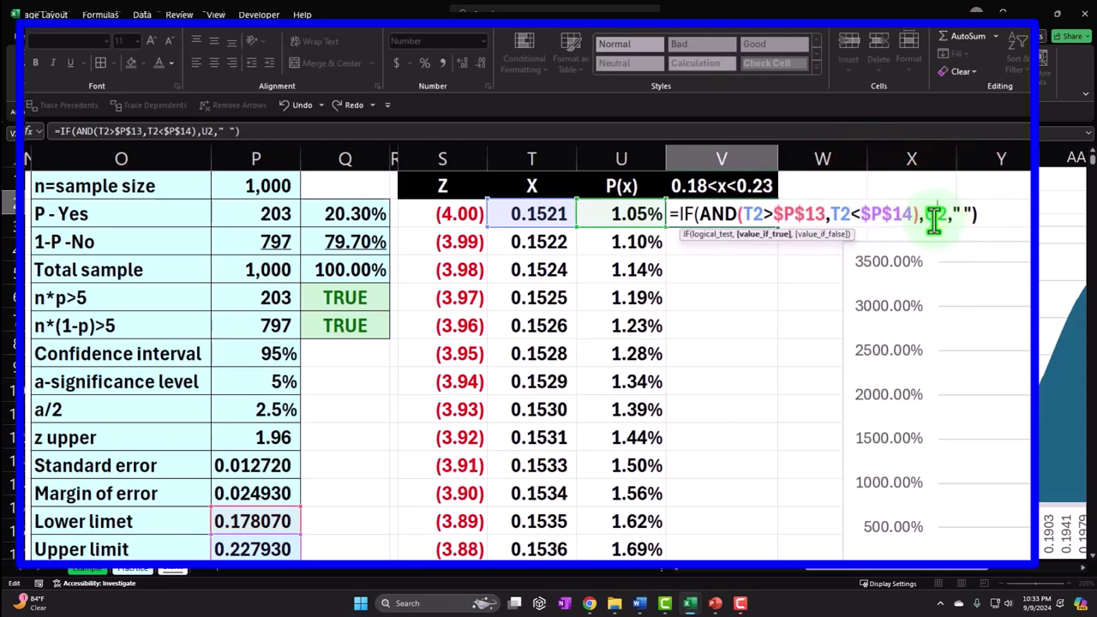
key(Return)
- Format V2 as a percentage with two decimals and fill its formula down column V to the end of the table
click(742, 214)
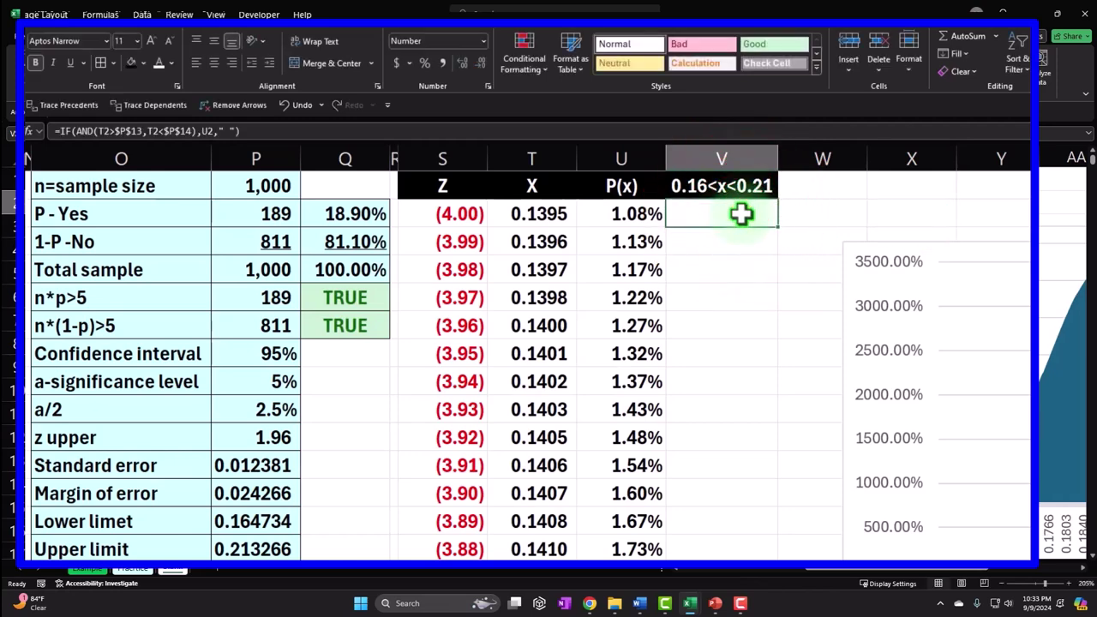
click(424, 64)
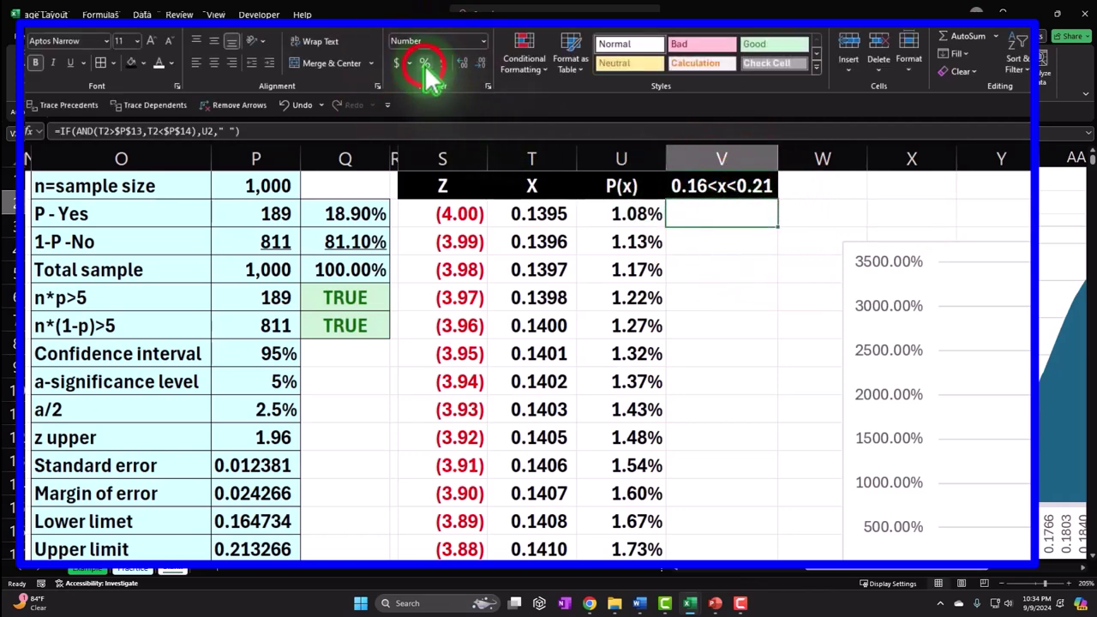
click(463, 62)
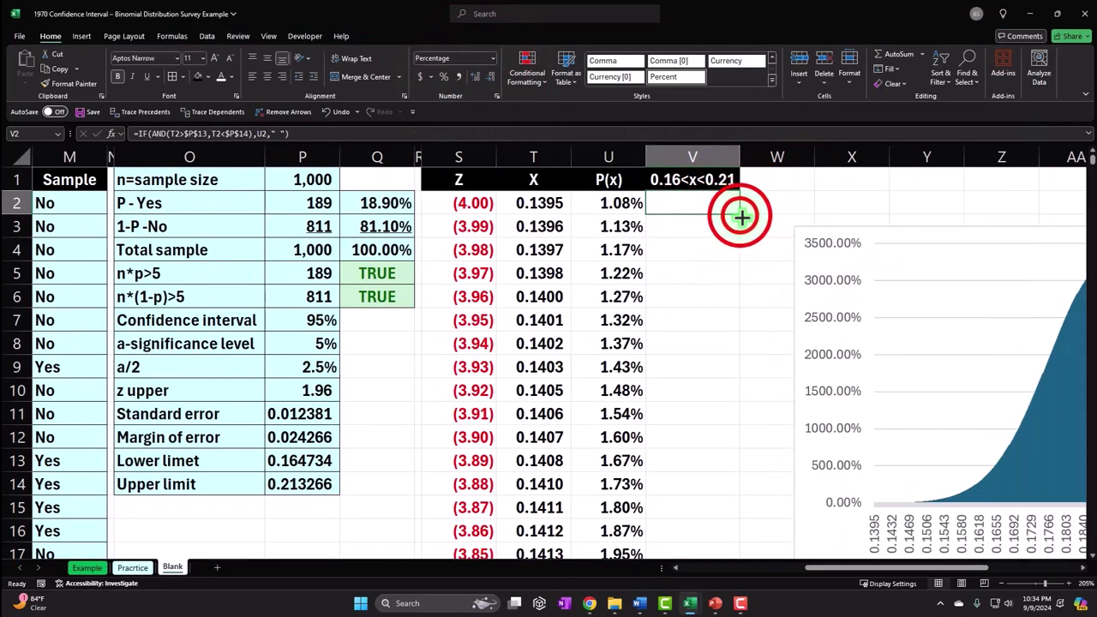
drag(735, 215, 735, 549)
key(ctrl+d)
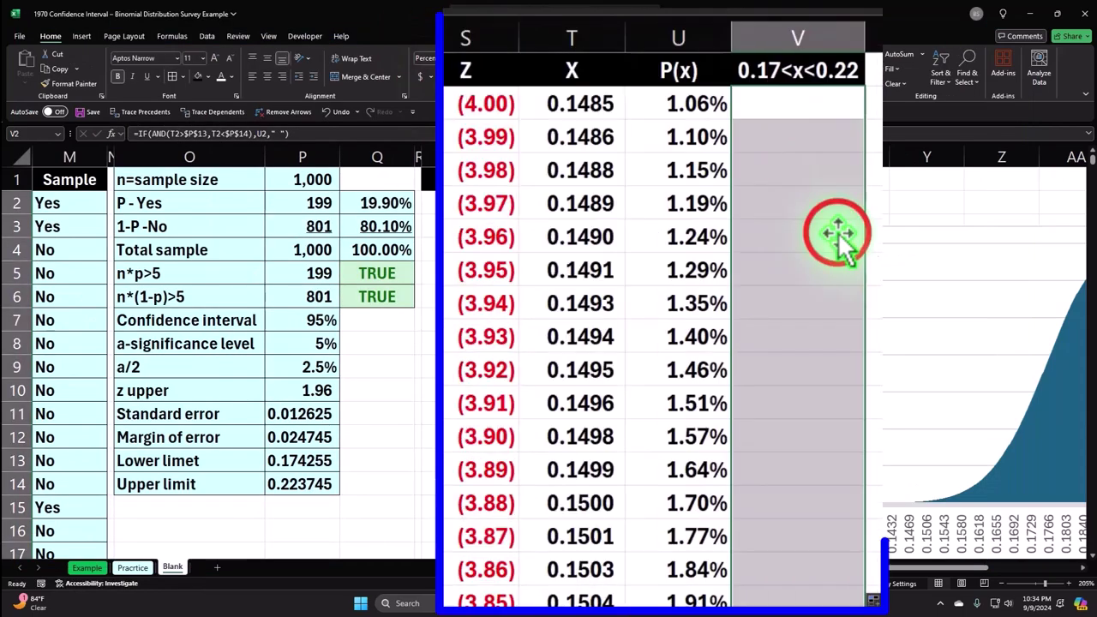
- Examine the filled column V down to the rows inside the interval, comparing its values with P(x)
click(838, 236)
key(Page_Down)
key(Page_Down)
key(Page_Down)
key(Page_Down)
key(Page_Down)
key(Page_Down)
key(Page_Down)
key(Page_Down)
key(Page_Down)
key(Page_Down)
key(Page_Down)
key(Page_Down)
key(Page_Down)
key(Page_Down)
key(Page_Down)
key(Page_Down)
key(Page_Down)
key(Page_Down)
key(Page_Down)
key(Page_Down)
key(Page_Down)
key(Page_Down)
key(Page_Down)
key(Page_Down)
key(Page_Down)
key(Page_Down)
key(Page_Down)
key(Page_Down)
key(Page_Down)
key(Page_Down)
key(Page_Down)
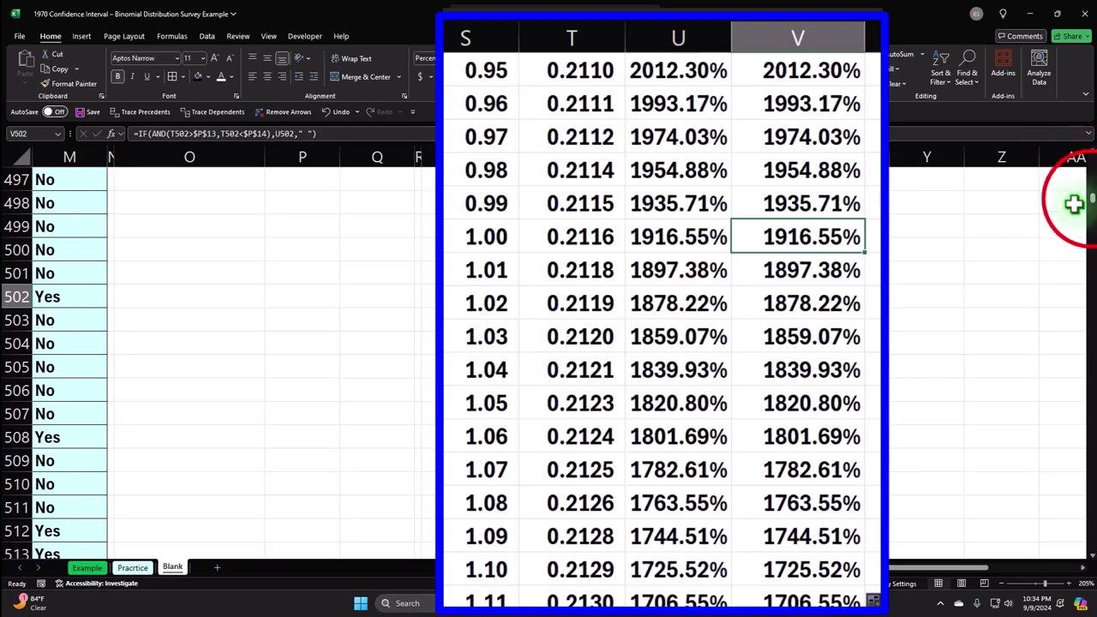
- Add a new series to the bell curve chart's data source, using cell V1 as its series name
drag(1091, 204, 1093, 159)
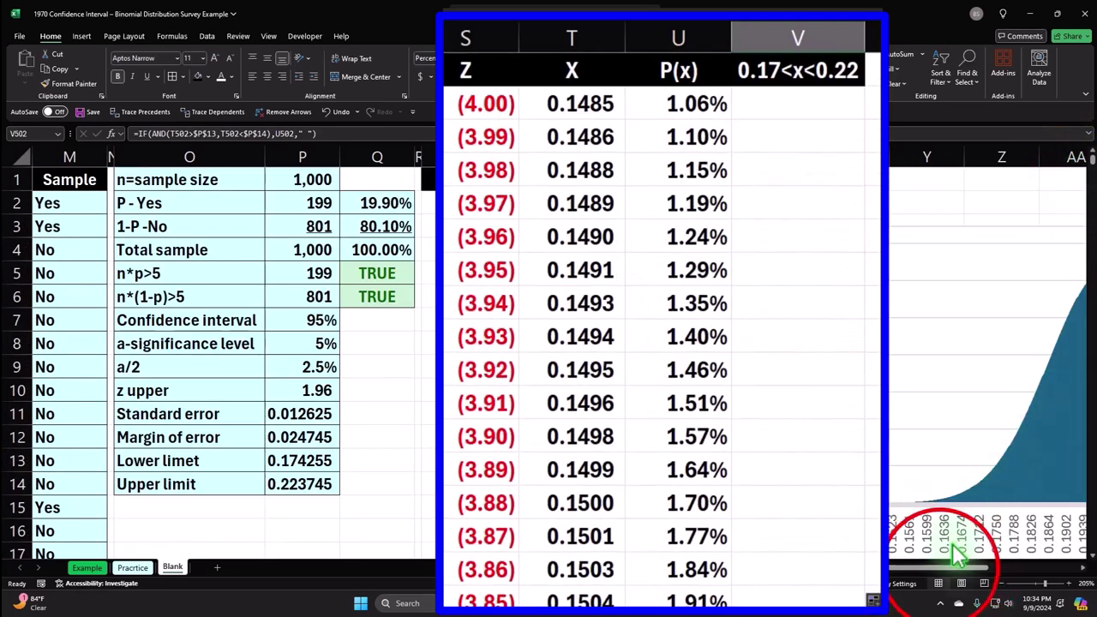
drag(943, 569, 986, 574)
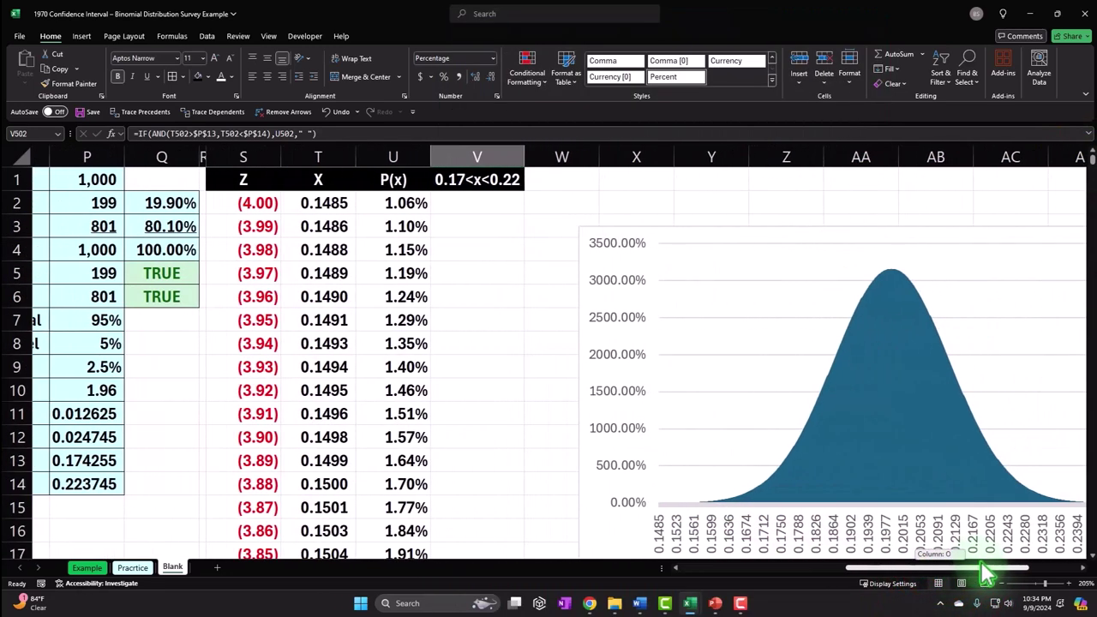
click(600, 544)
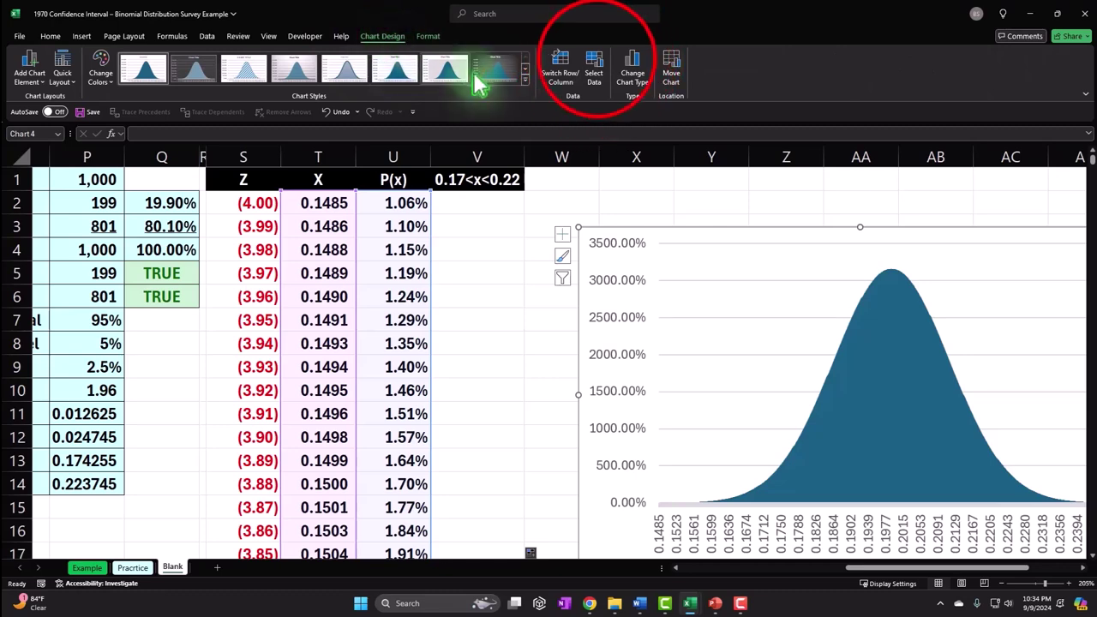
click(594, 67)
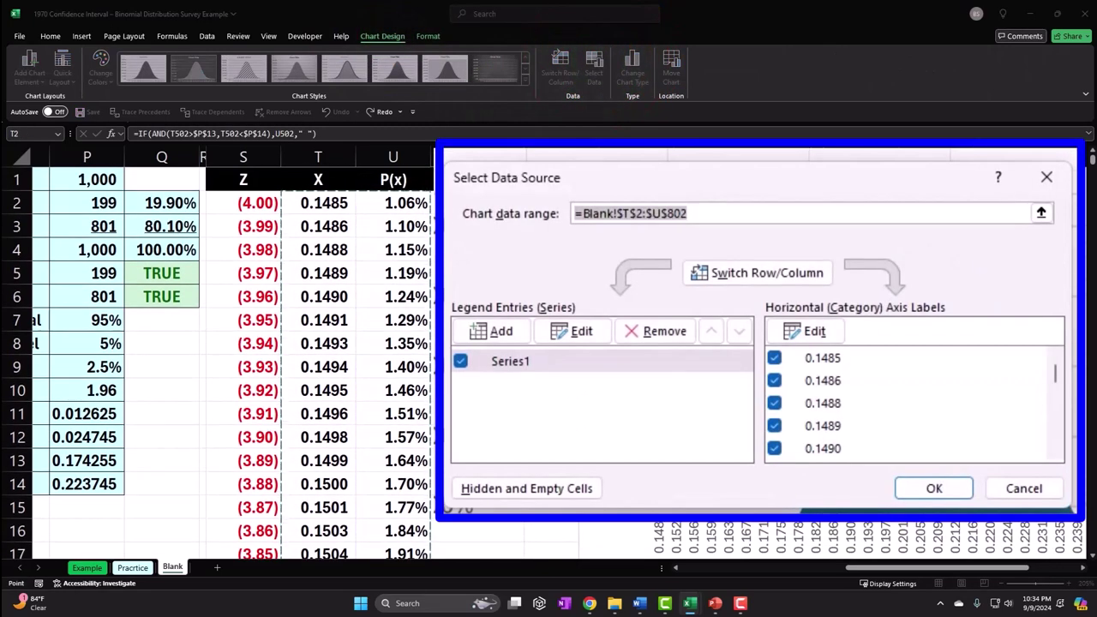
click(497, 333)
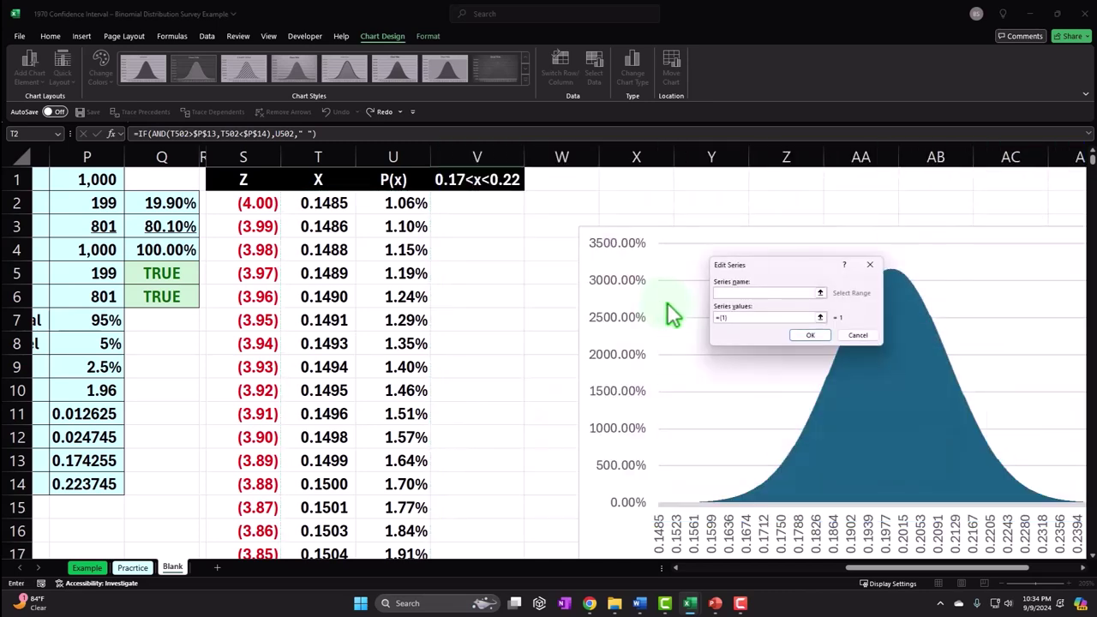
click(477, 179)
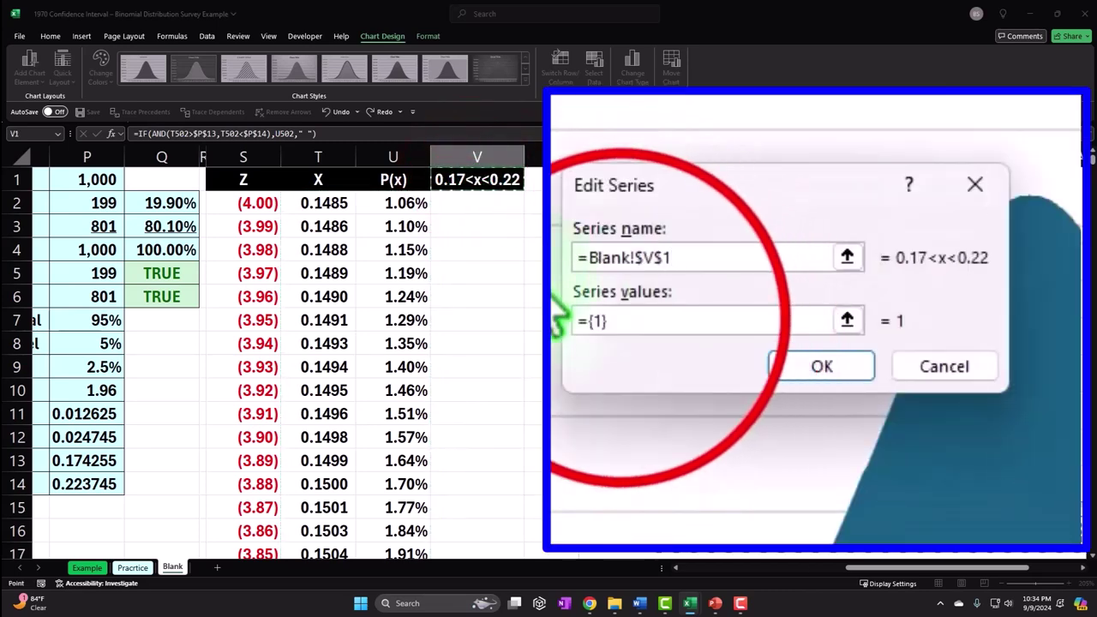
- Set the new series' values to V2:V802 on the Blank sheet and apply the chart data changes
click(616, 322)
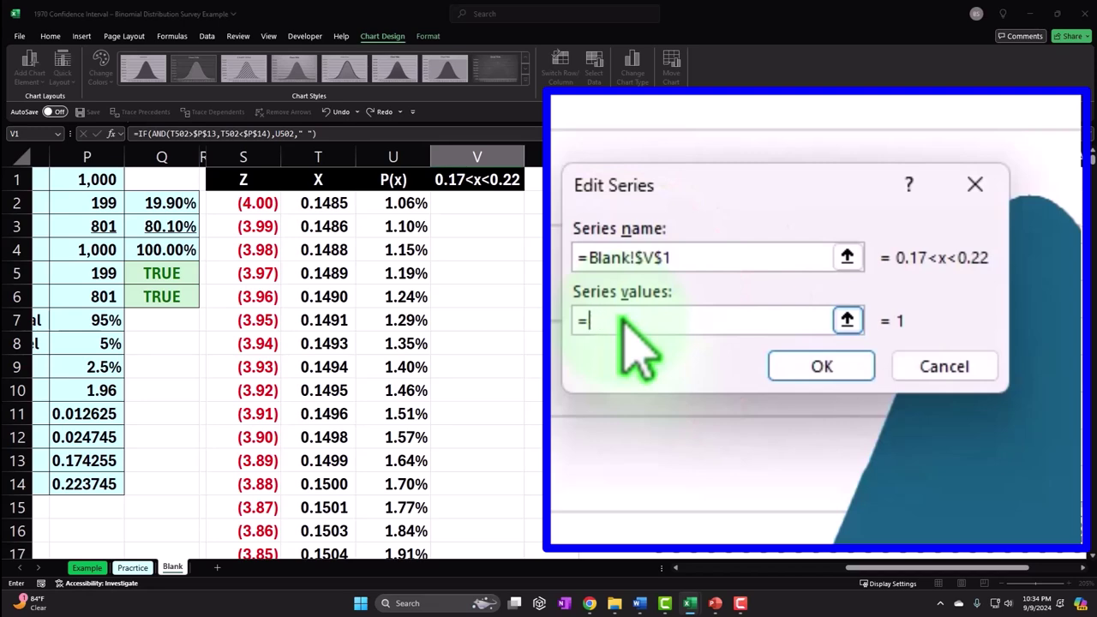
click(487, 210)
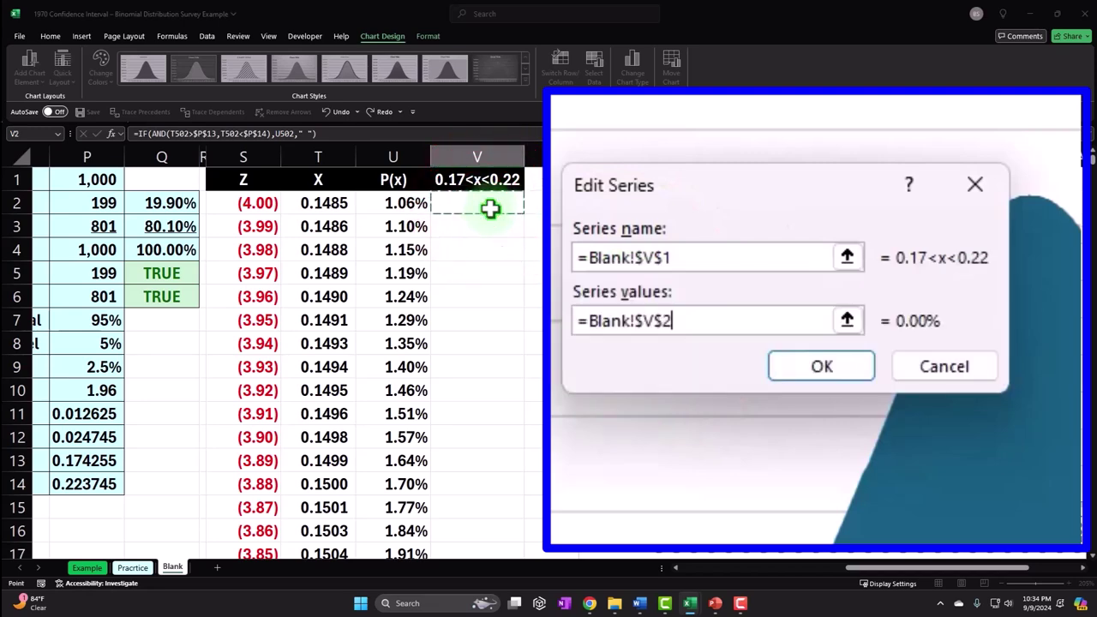
key(ctrl+shift+Down)
key(ctrl+BackSpace)
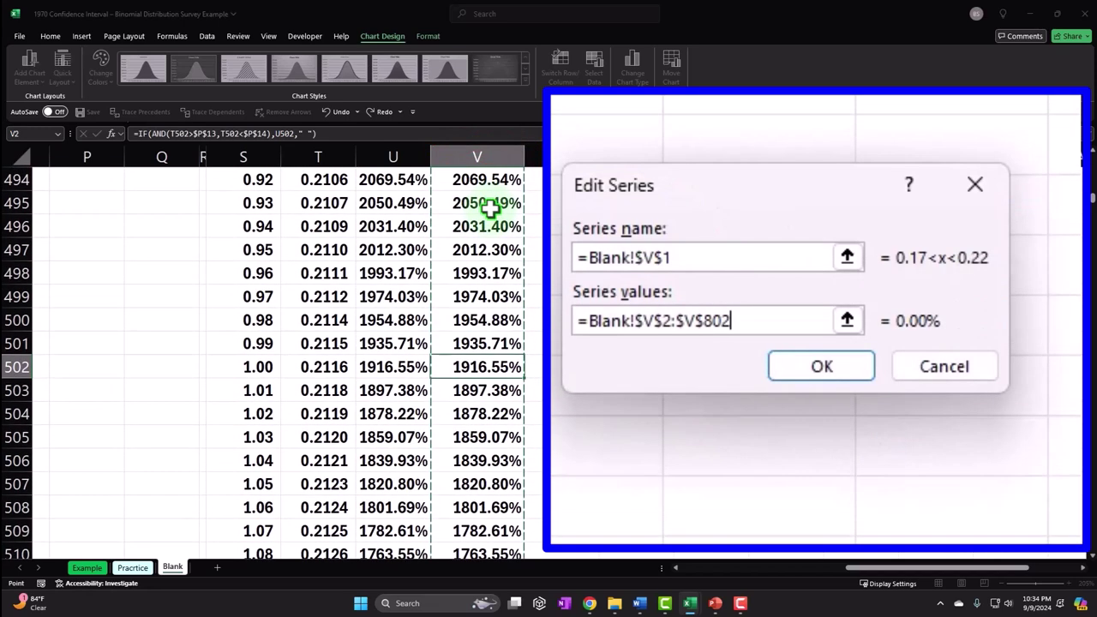
click(847, 320)
click(982, 234)
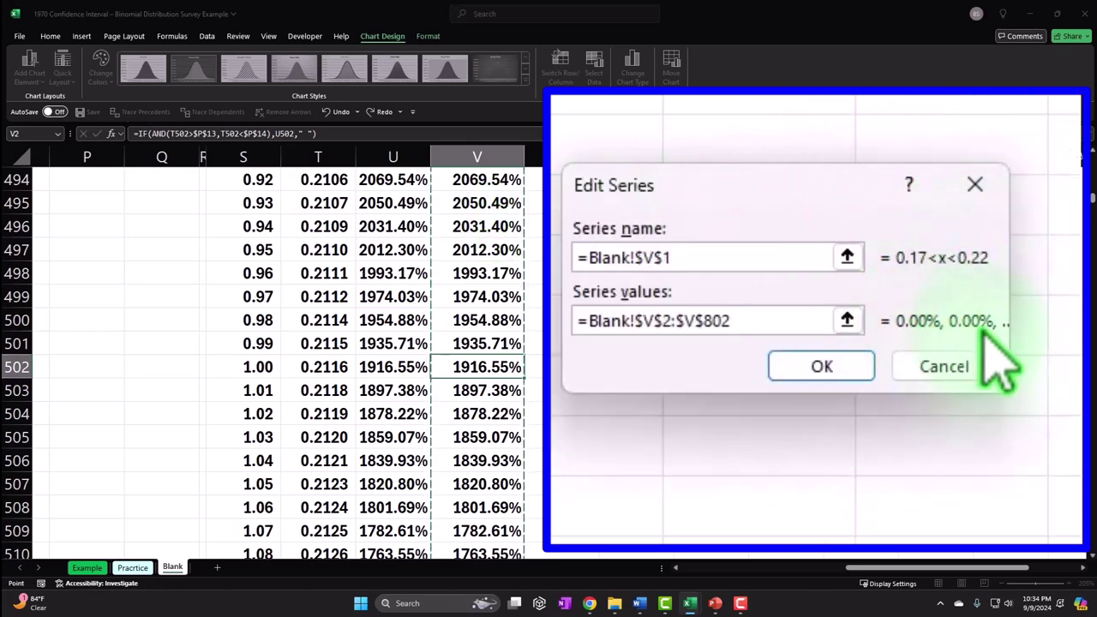
click(853, 366)
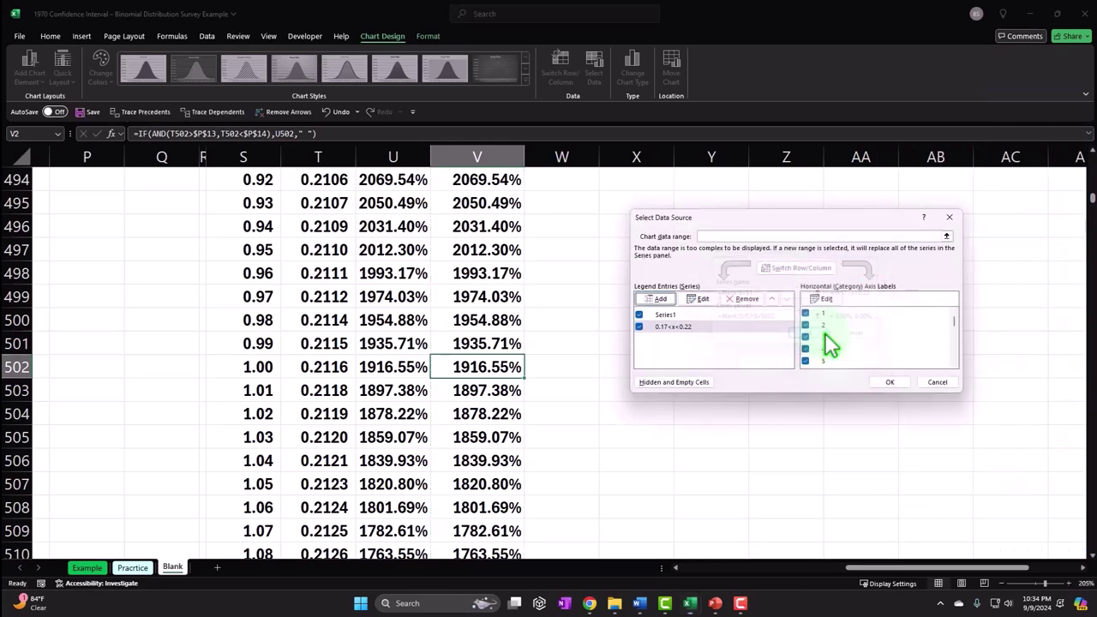
click(956, 433)
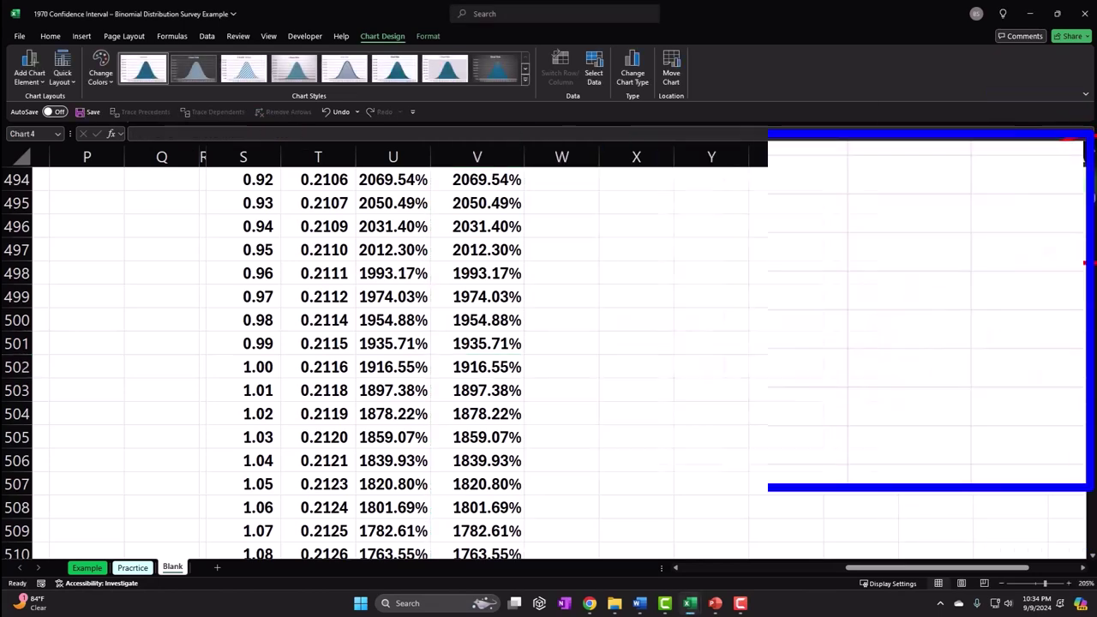
- Plot the highlighted interval series of the chart on the secondary axis
drag(1090, 202, 1092, 164)
drag(935, 563, 940, 568)
scroll(709, 504, down, 1)
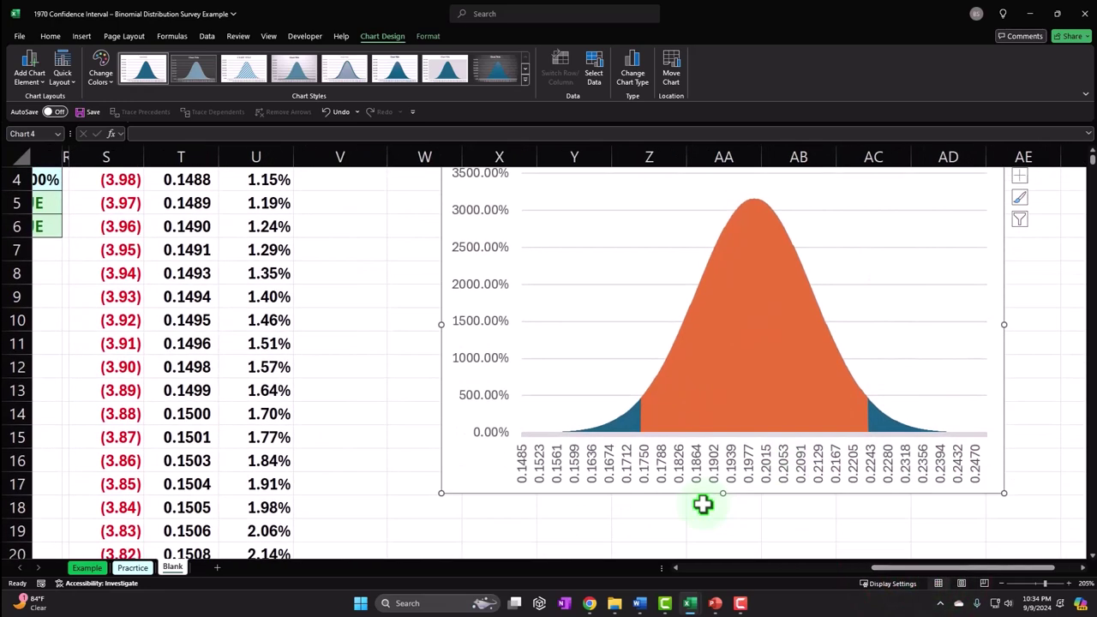
scroll(145, 273, up, 1)
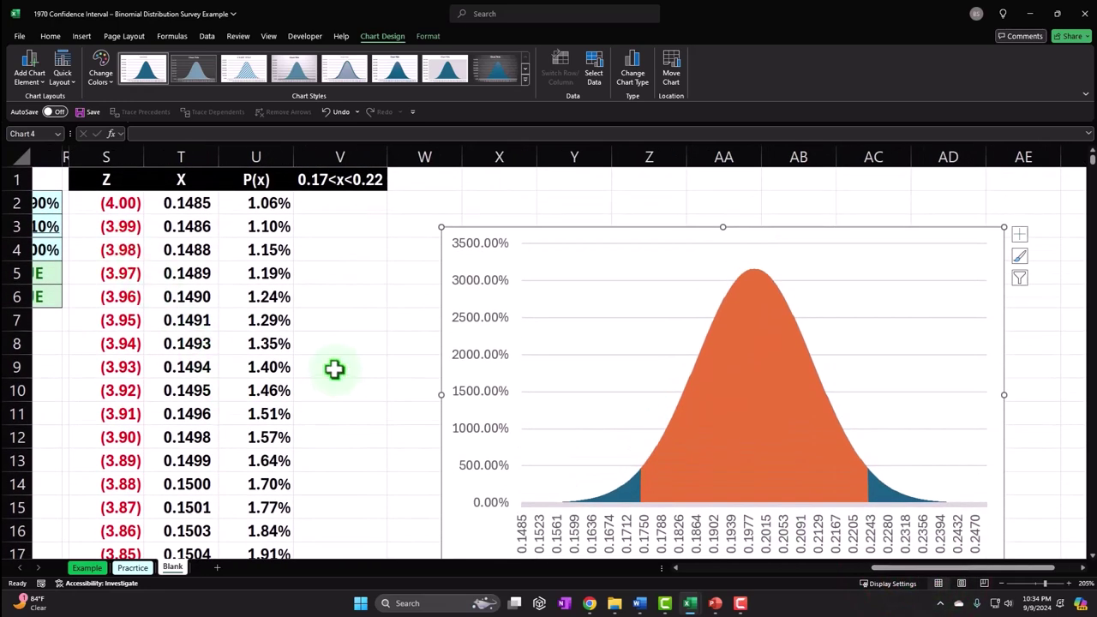
scroll(266, 343, down, 1)
double_click(757, 360)
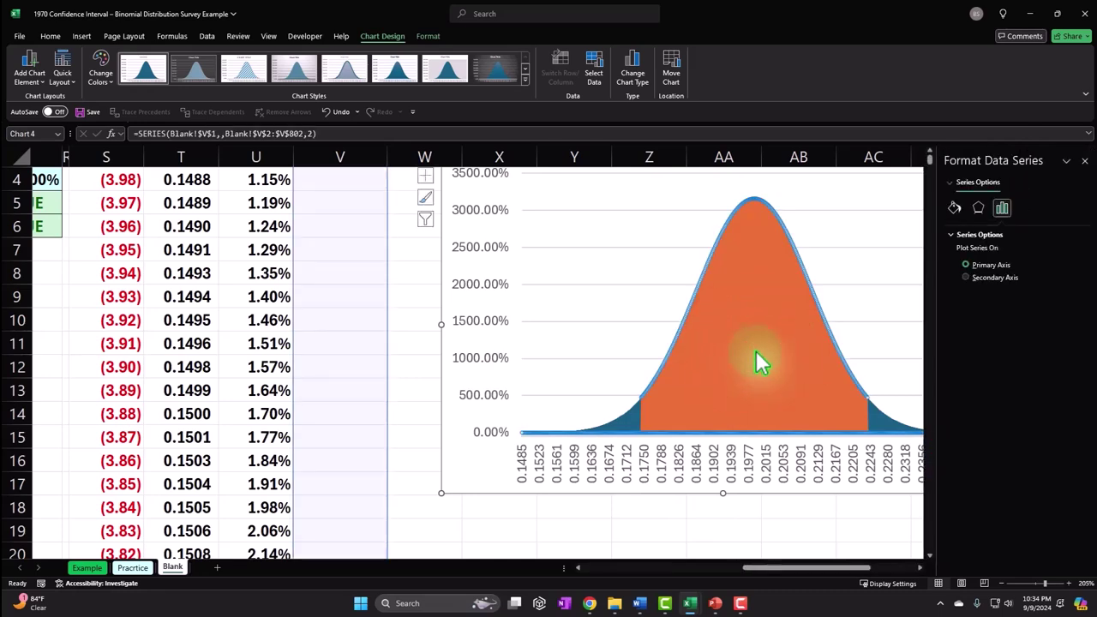
click(967, 277)
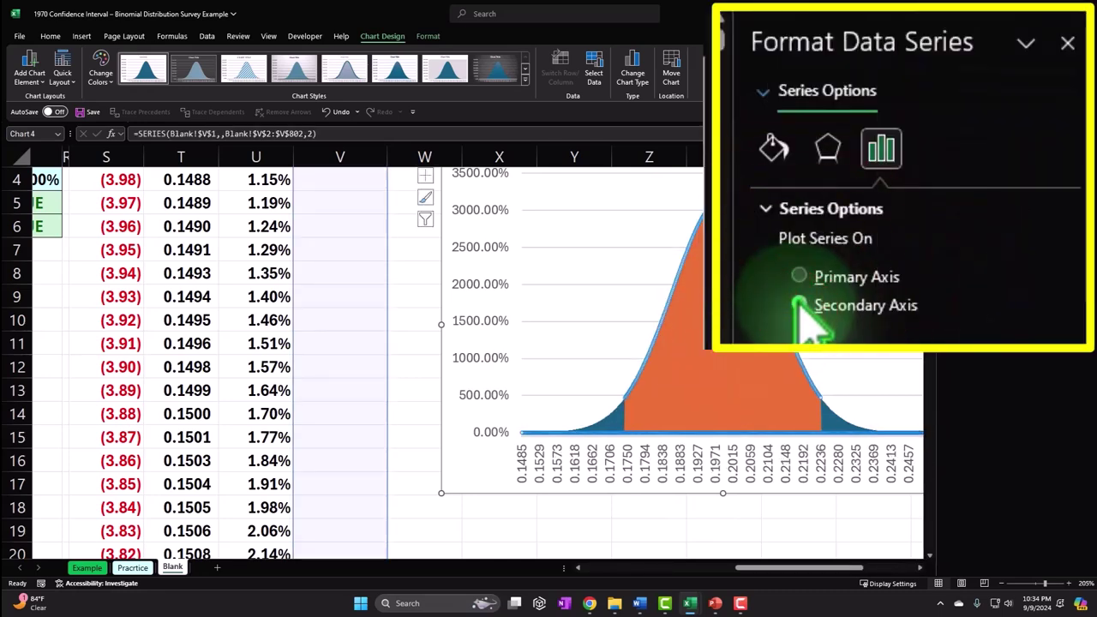
click(1081, 163)
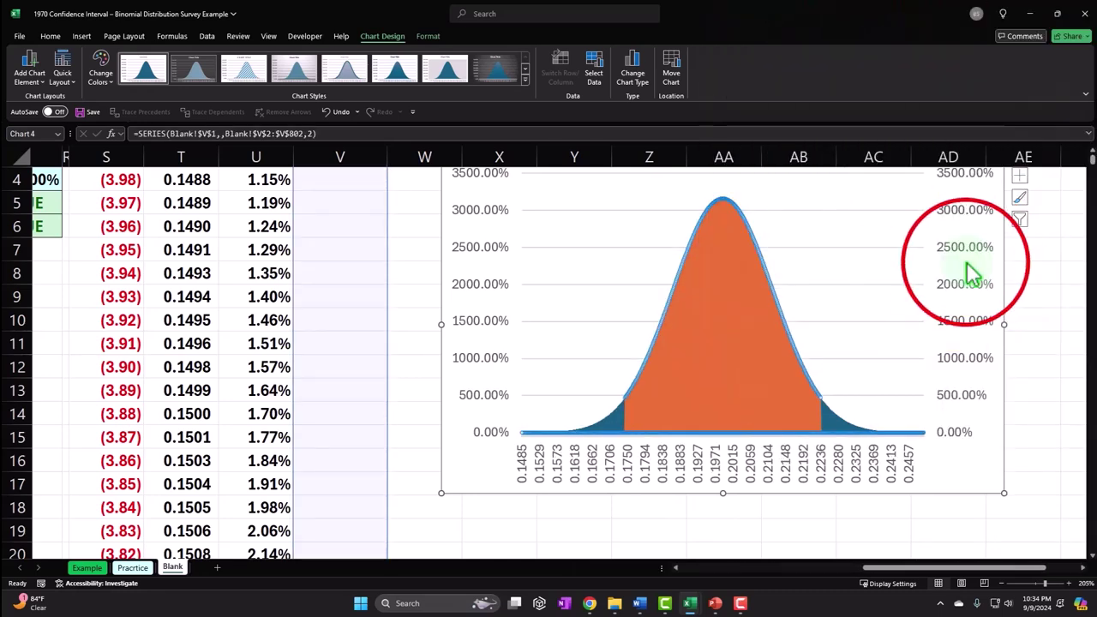
- Delete the secondary vertical axis from the chart
click(965, 258)
click(975, 337)
scroll(974, 350, up, 1)
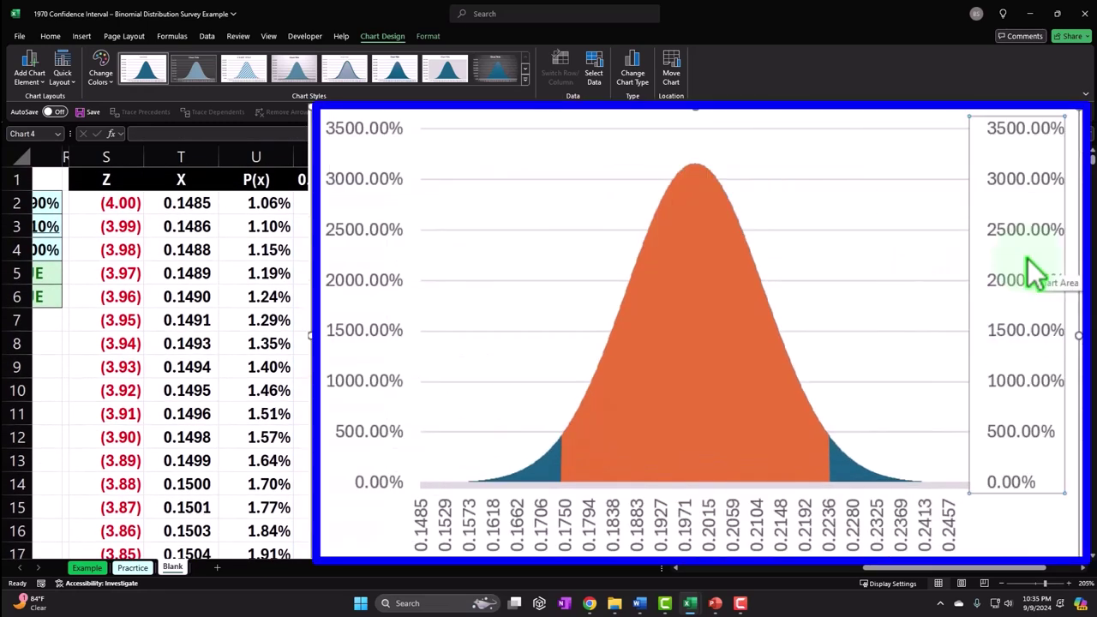
key(Delete)
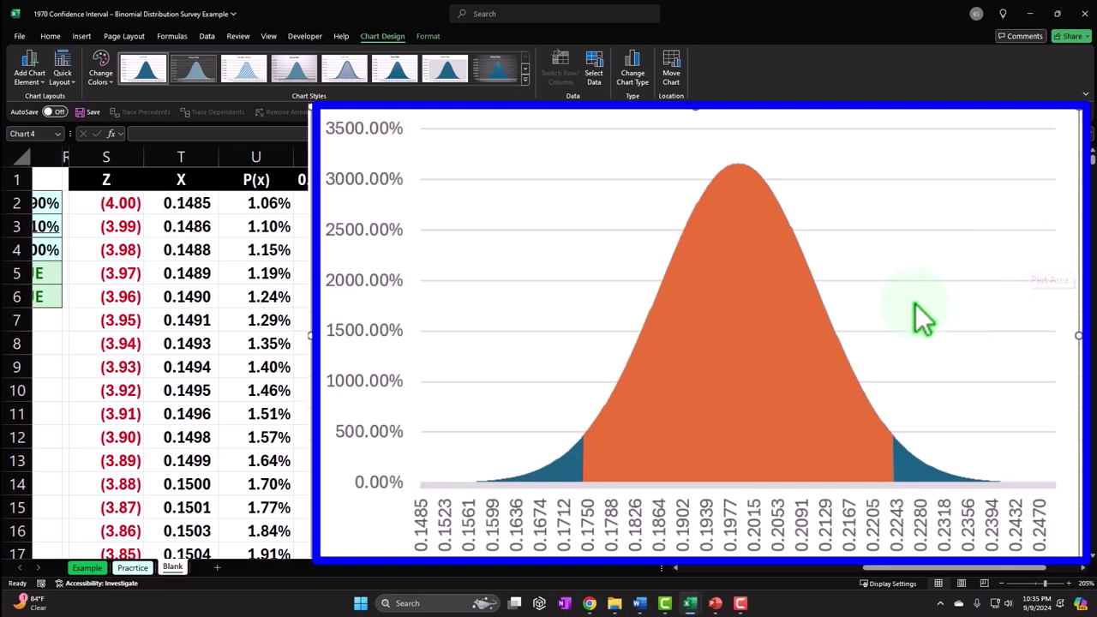
- Set the horizontal axis labels of the chart's interval series to the Z values in S2:S802 and apply the data source changes
click(593, 67)
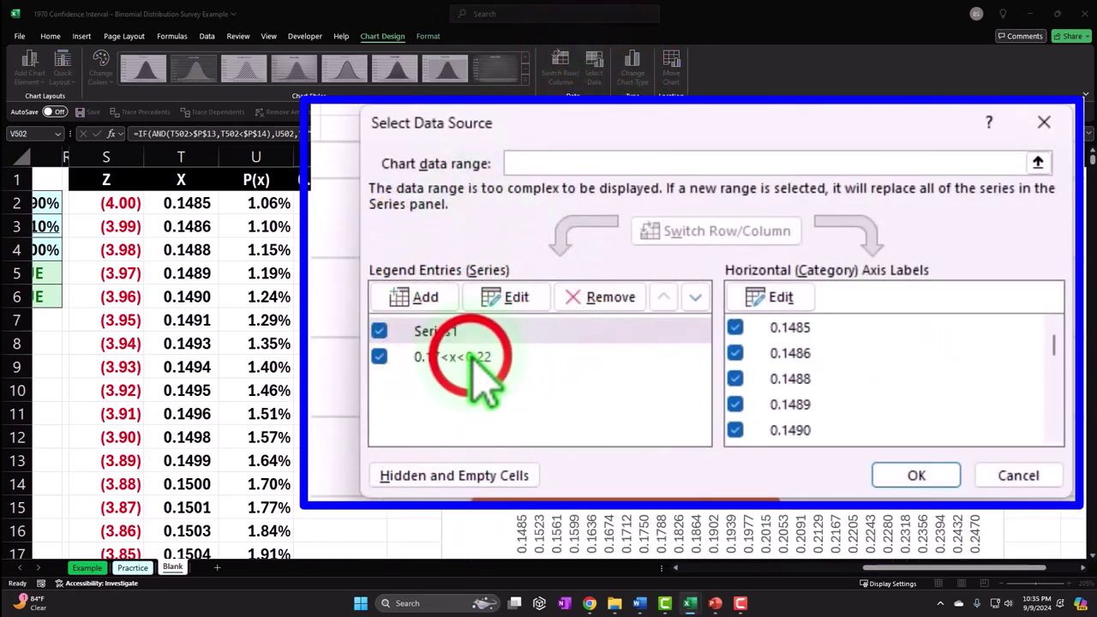
click(473, 358)
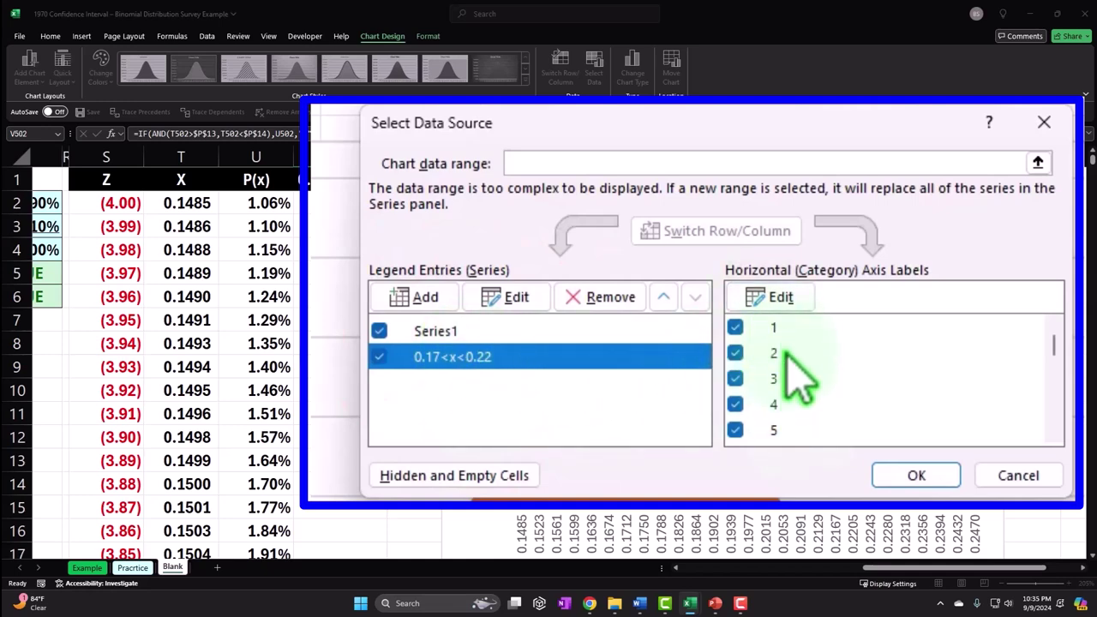
click(776, 298)
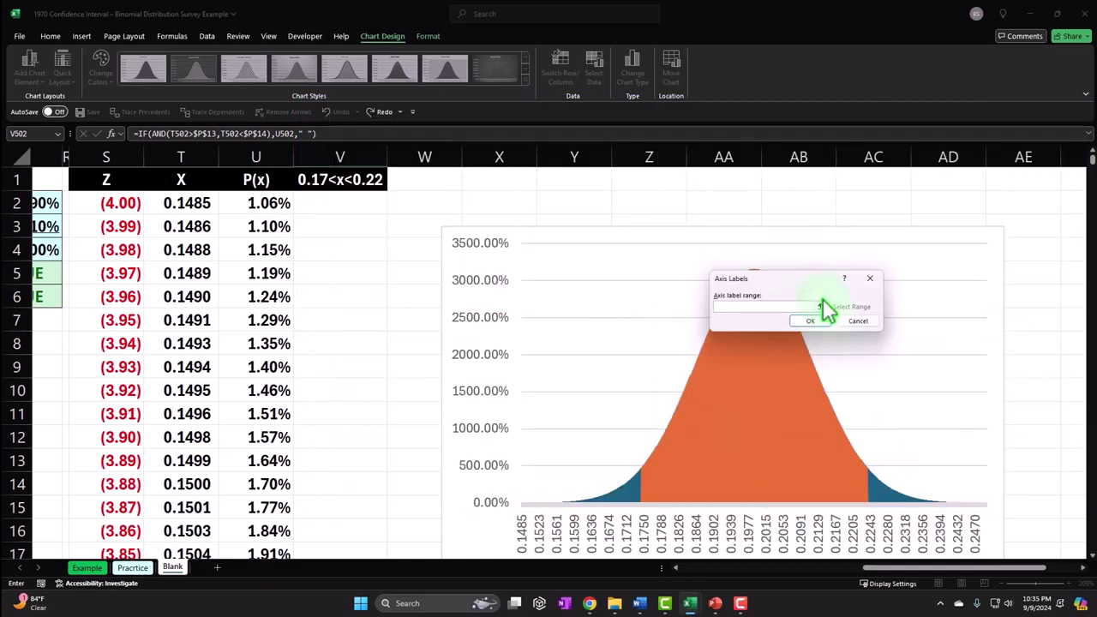
click(132, 201)
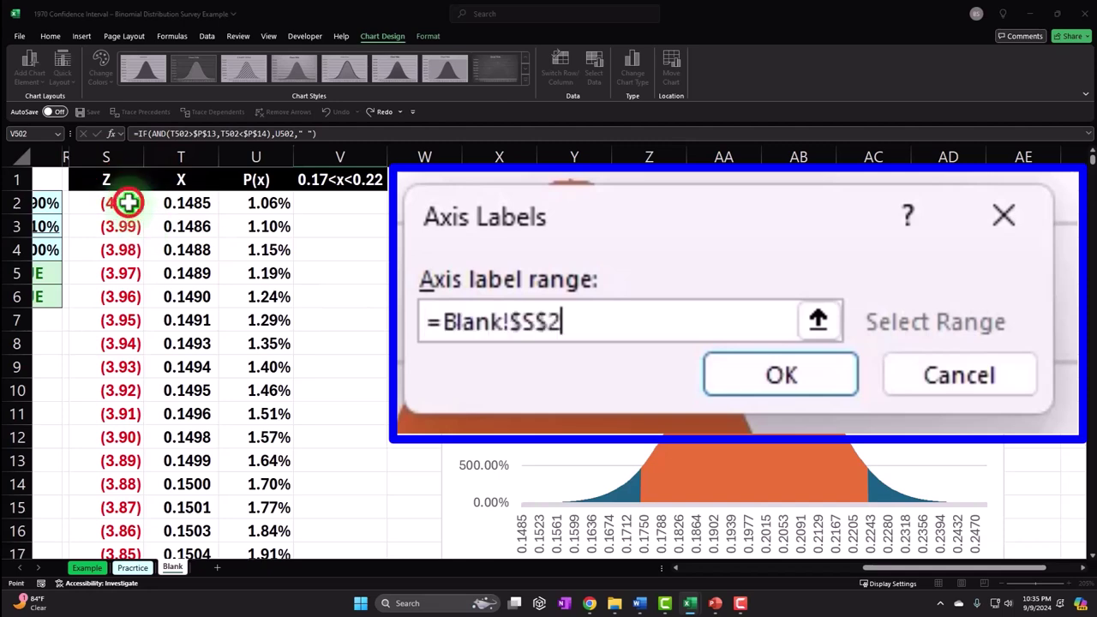
key(ctrl+shift+Down)
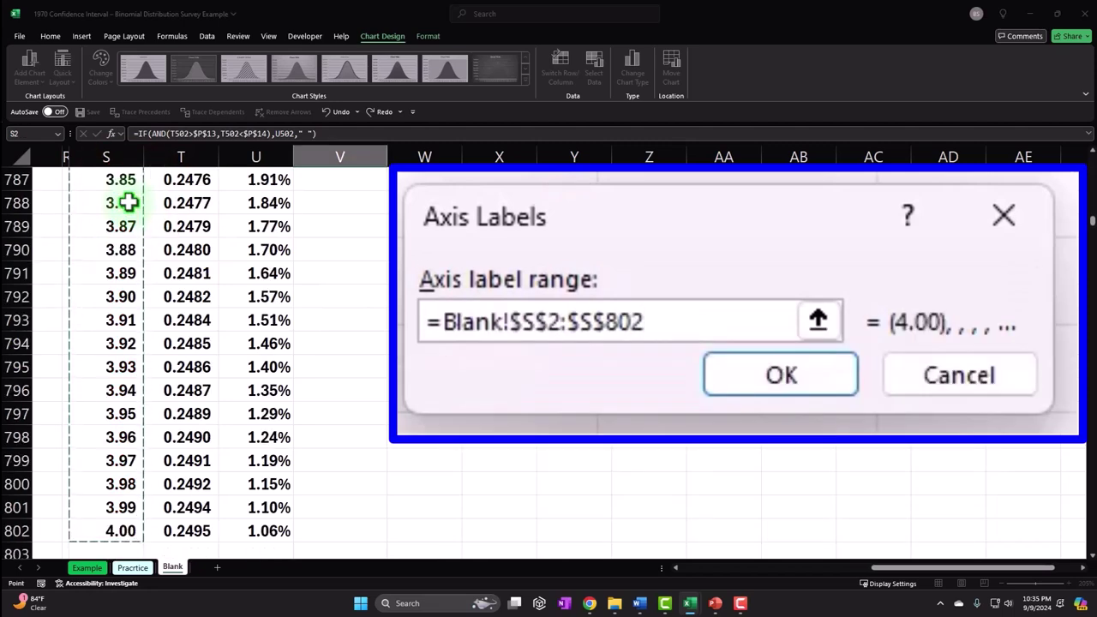
key(ctrl+BackSpace)
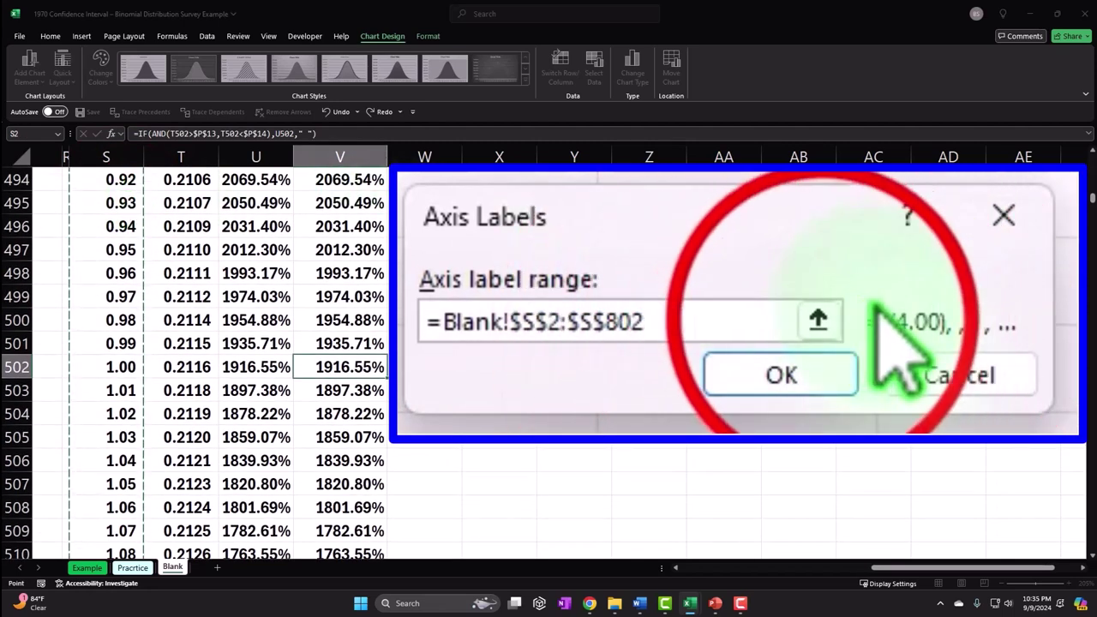
click(818, 321)
click(1014, 286)
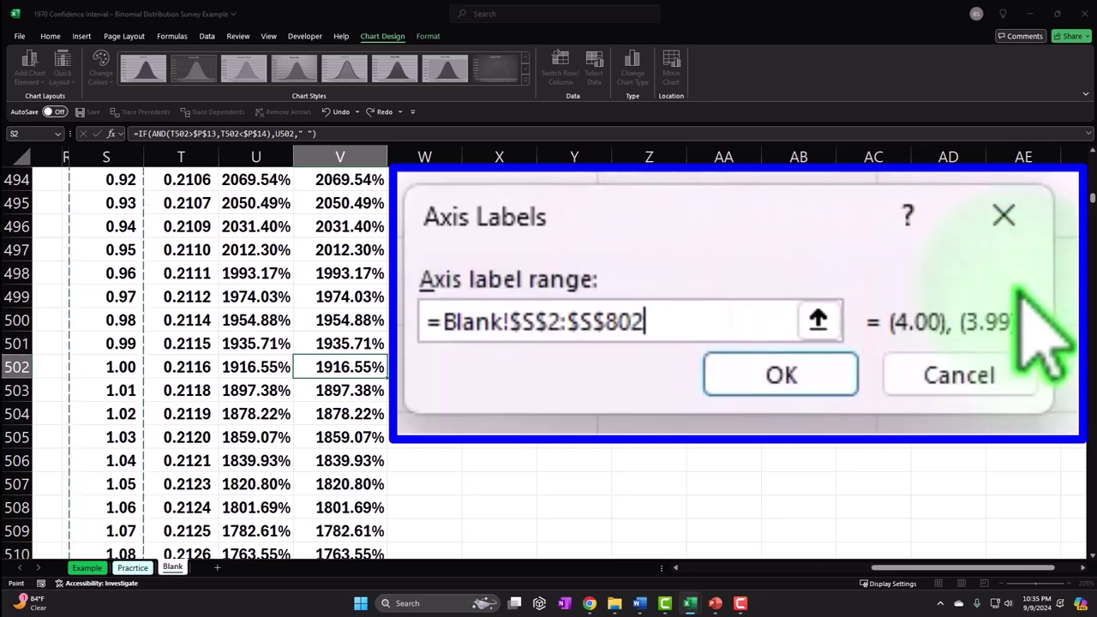
click(781, 381)
click(872, 379)
drag(1086, 199, 1091, 158)
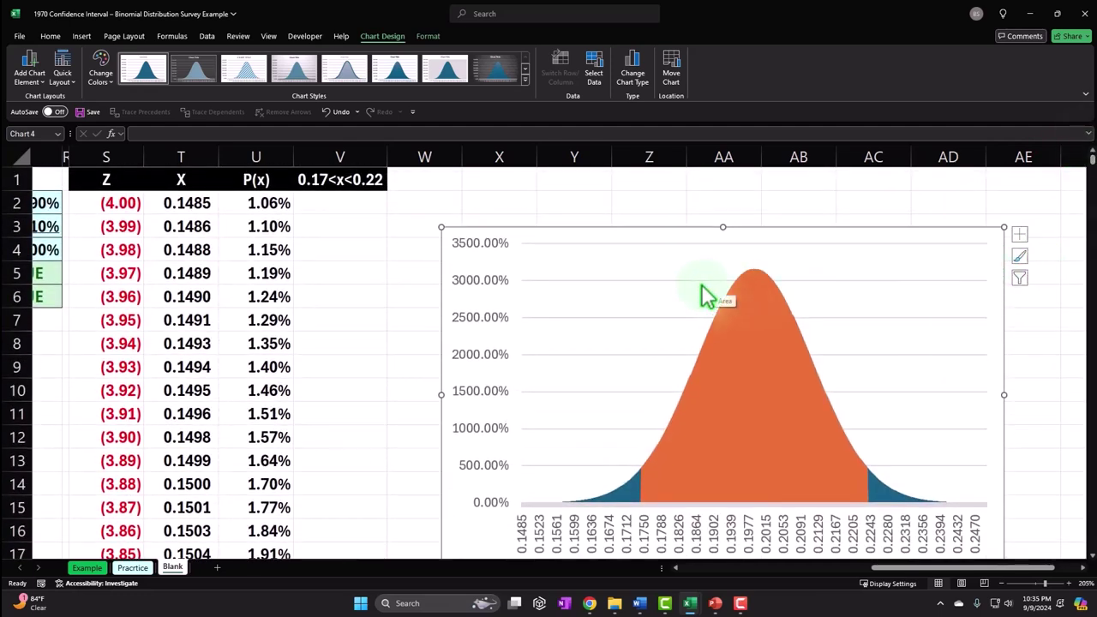
- Add the secondary horizontal axis to the bell curve chart
scroll(703, 298, down, 1)
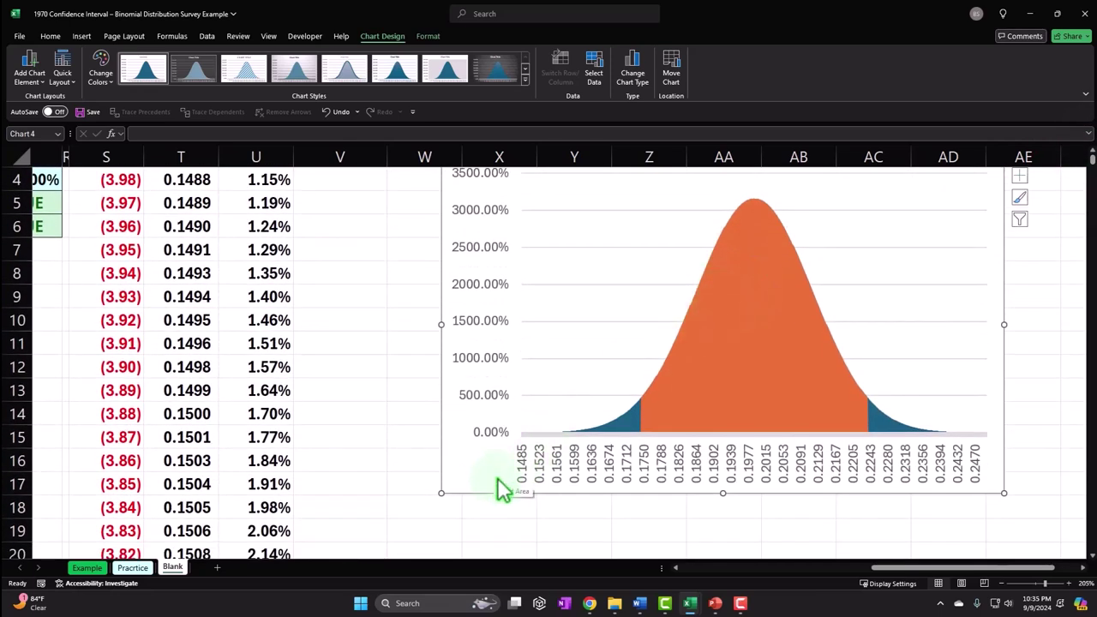
scroll(943, 330, up, 1)
click(1026, 240)
click(1026, 239)
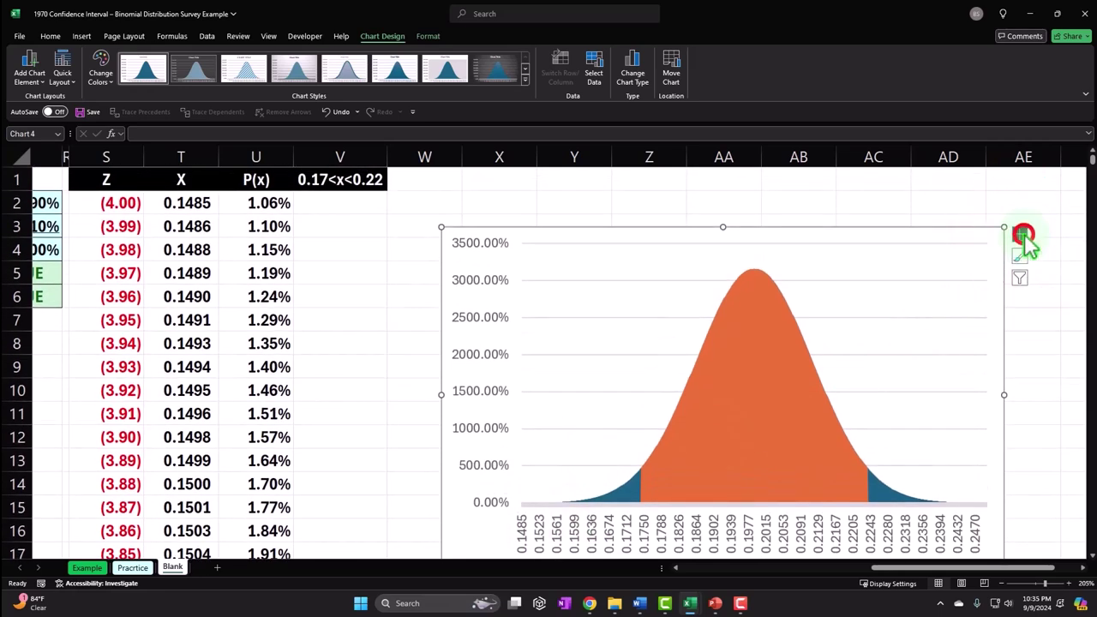
click(542, 123)
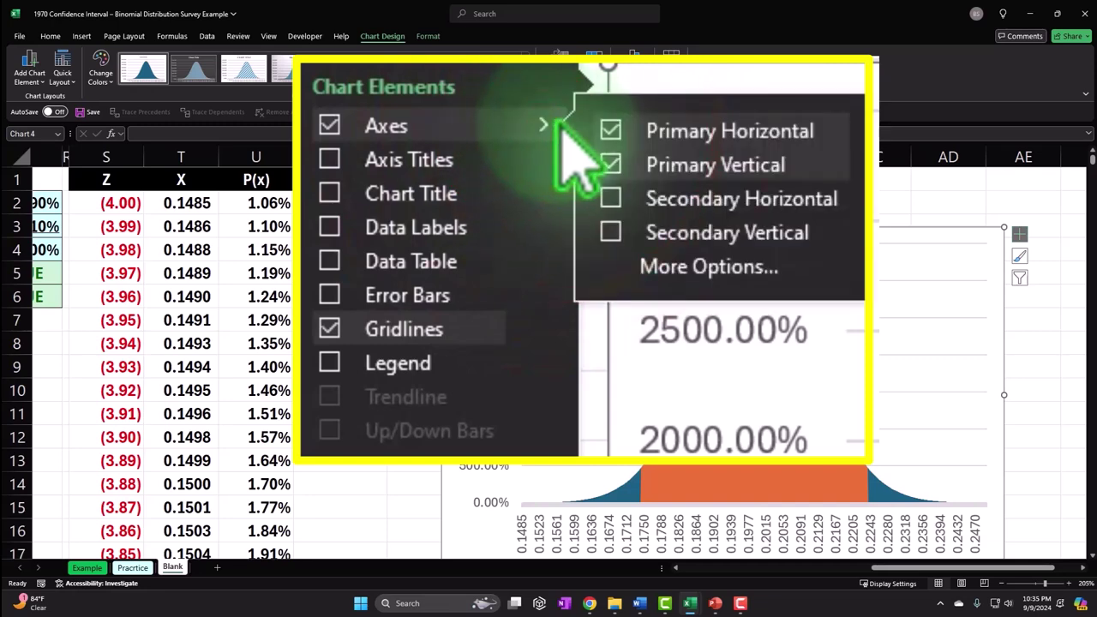
click(612, 200)
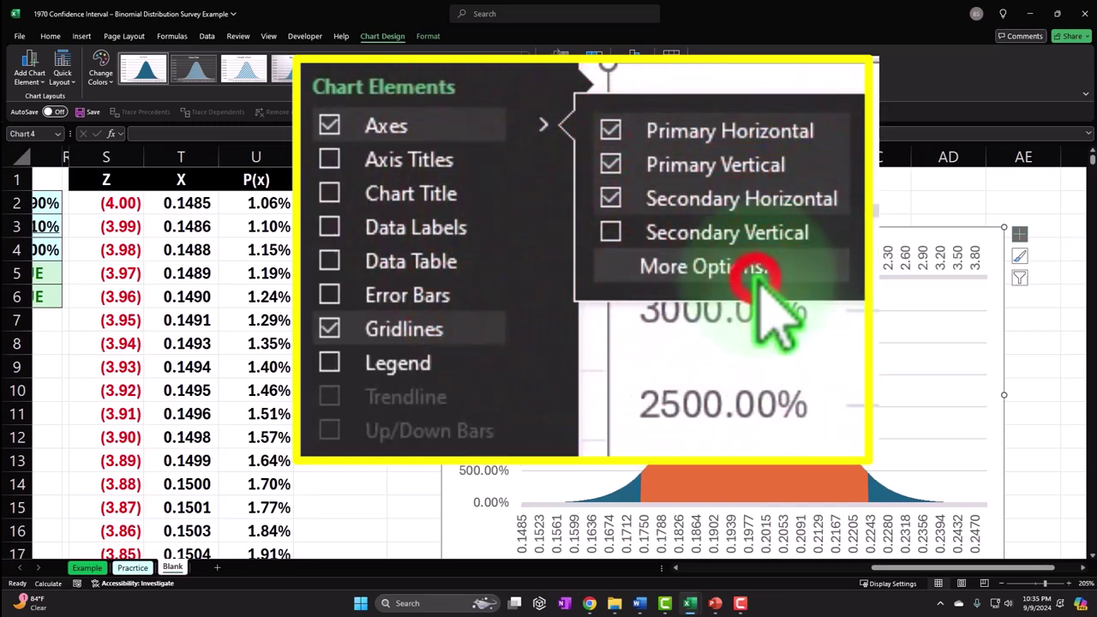
- Set the label position of the secondary horizontal axis to Low and close the axis formatting
click(754, 272)
click(611, 257)
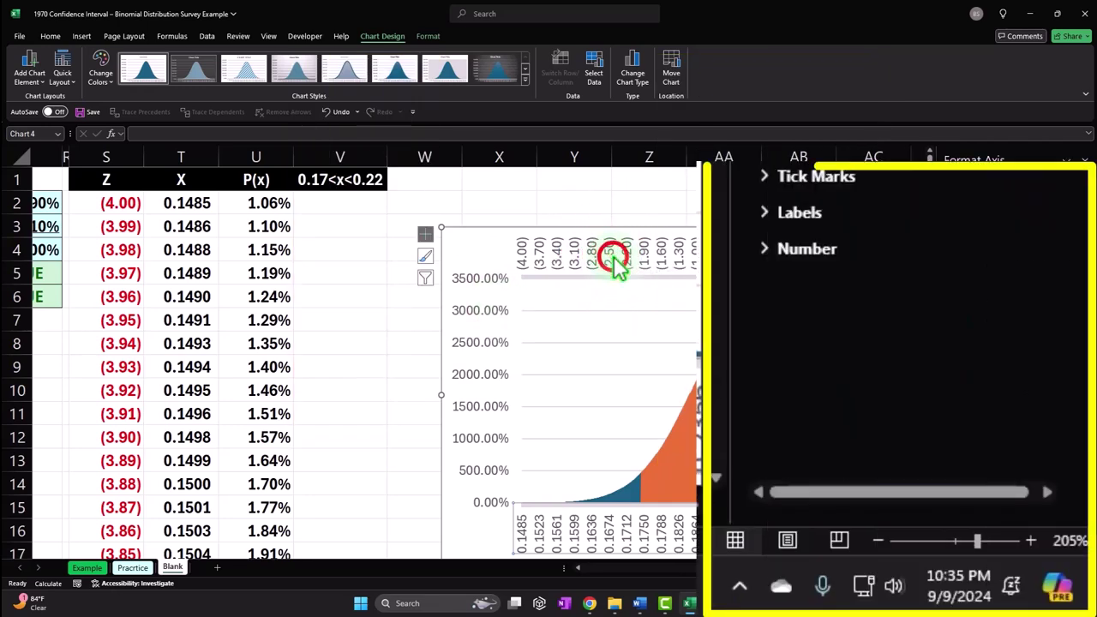
click(830, 216)
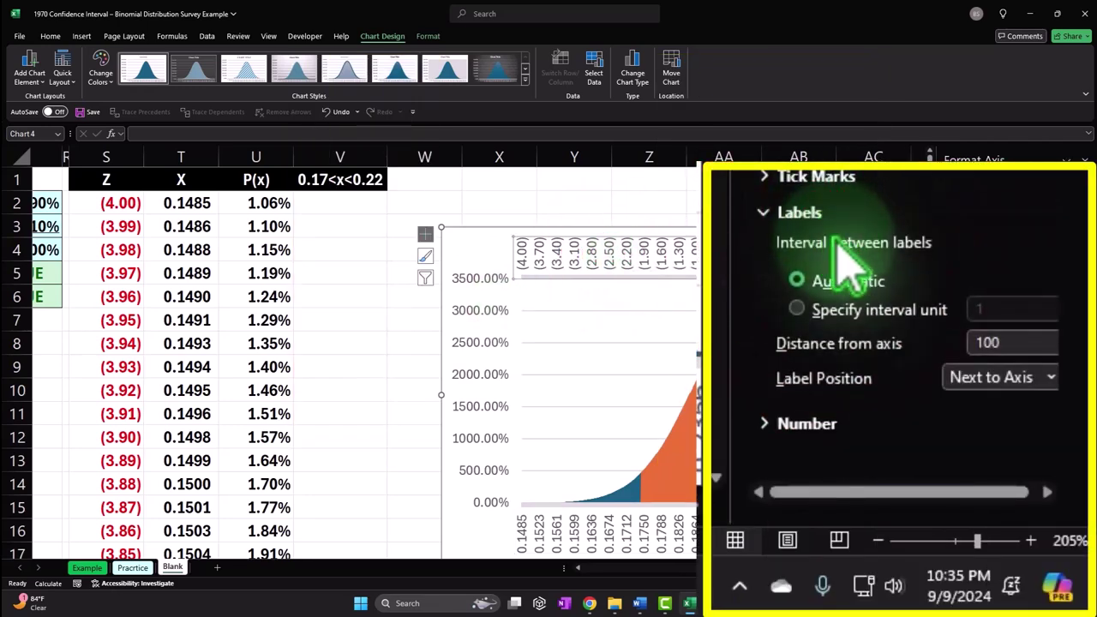
click(1047, 378)
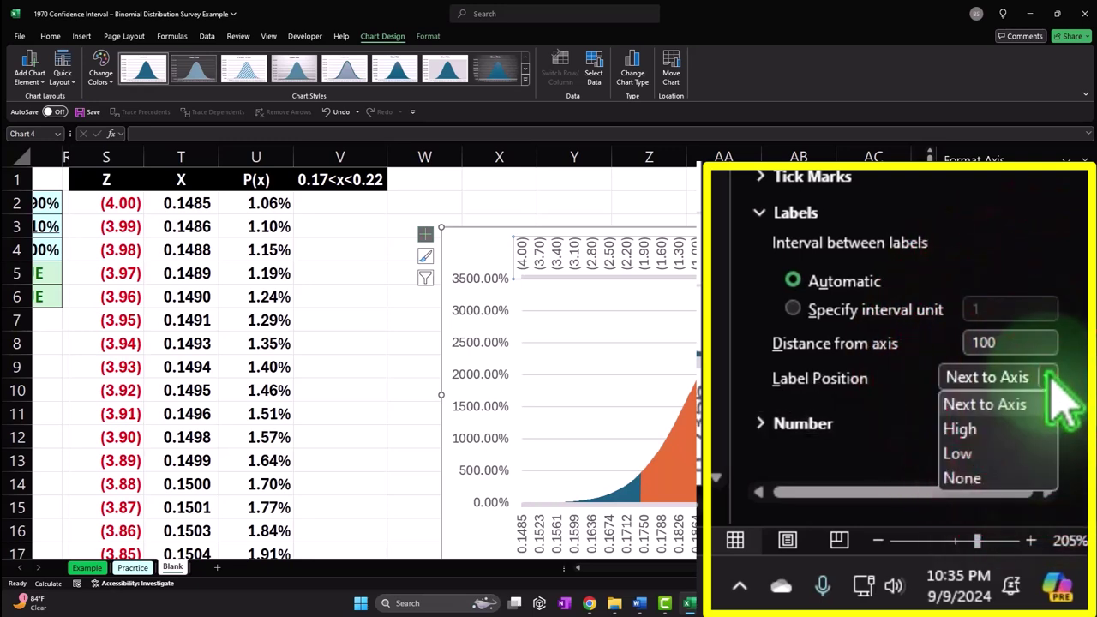
click(990, 454)
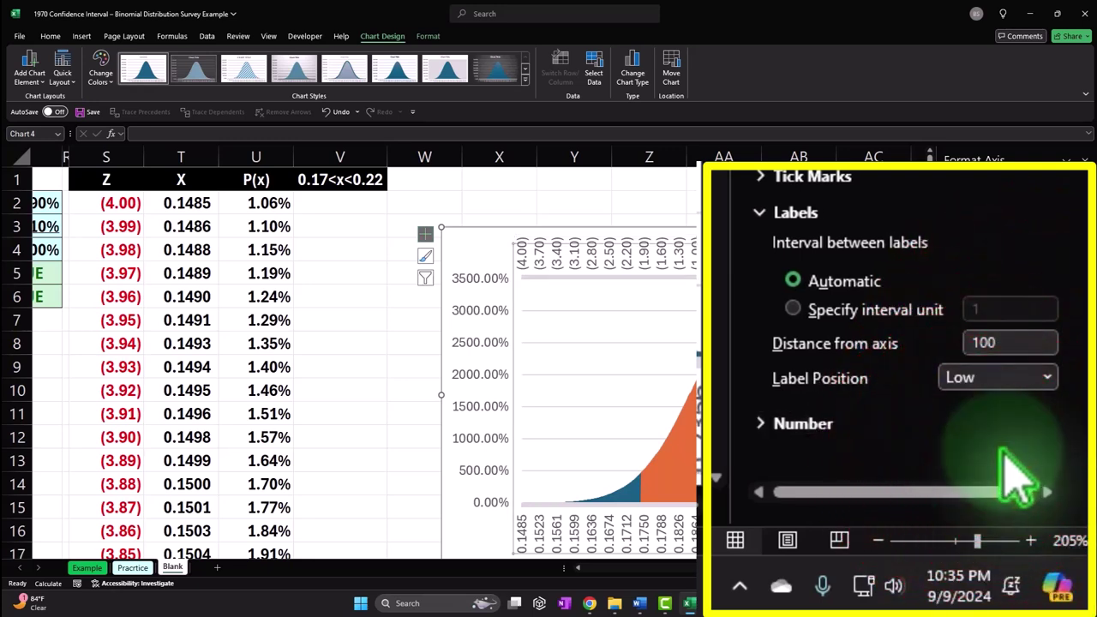
click(1088, 159)
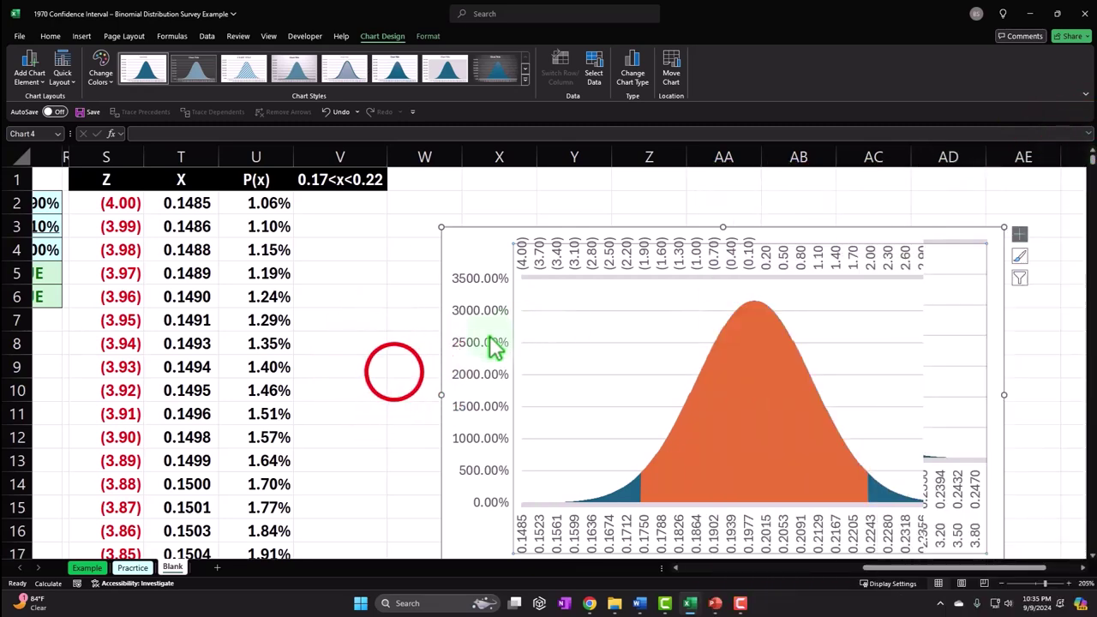
- Re-enter the formula in cell V7 unchanged to recalculate the random sample and the chart
click(392, 368)
double_click(363, 318)
key(Return)
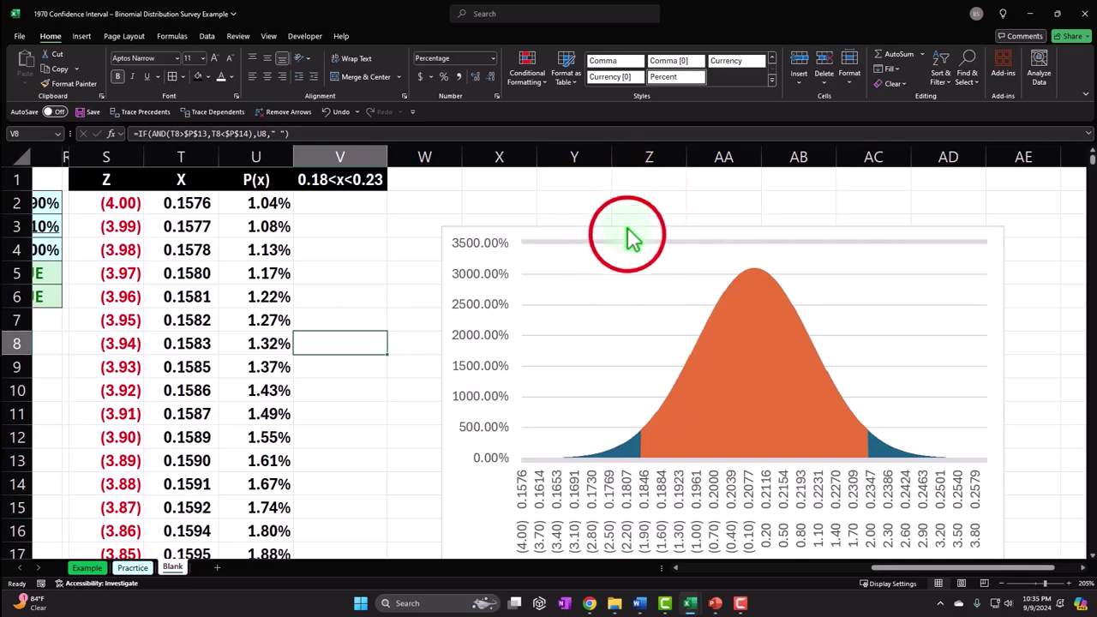
- Move the bell curve chart up beside the table and widen it slightly from its lower corner
drag(625, 234, 600, 191)
click(980, 520)
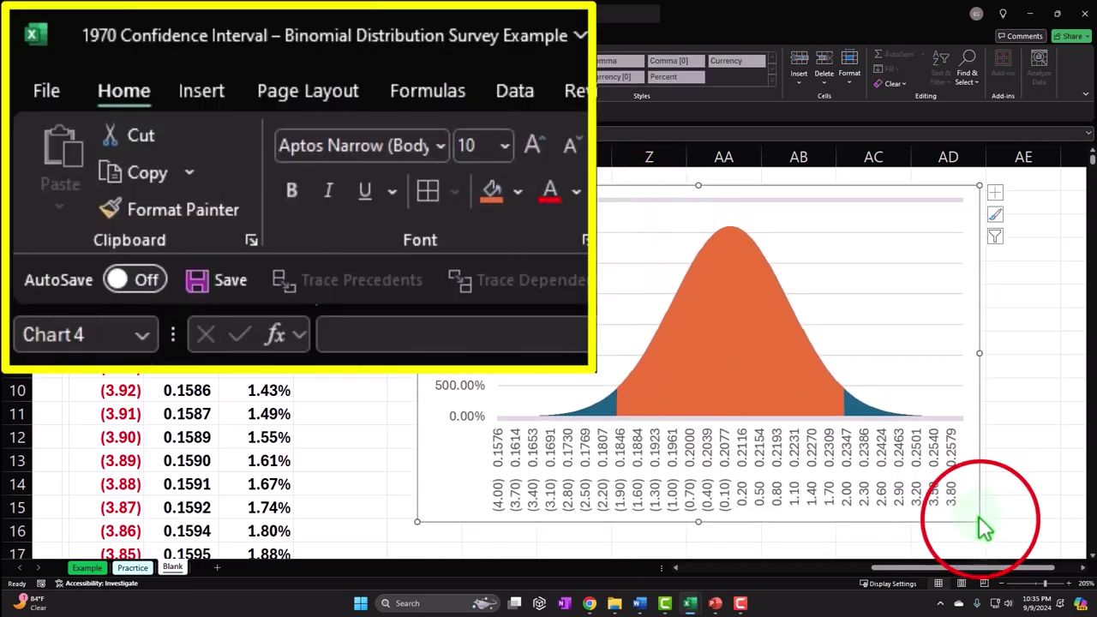
drag(980, 520, 1002, 524)
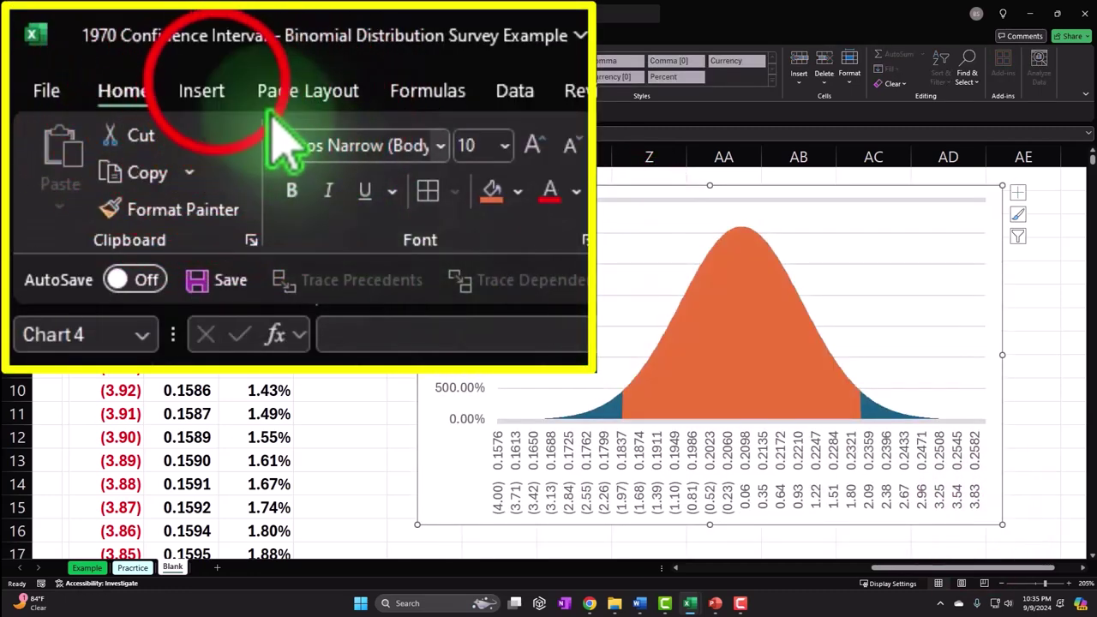
- Draw a straight, nearly vertical line about 1.36" tall at the centre of the bell curve and style it green
click(214, 91)
click(170, 65)
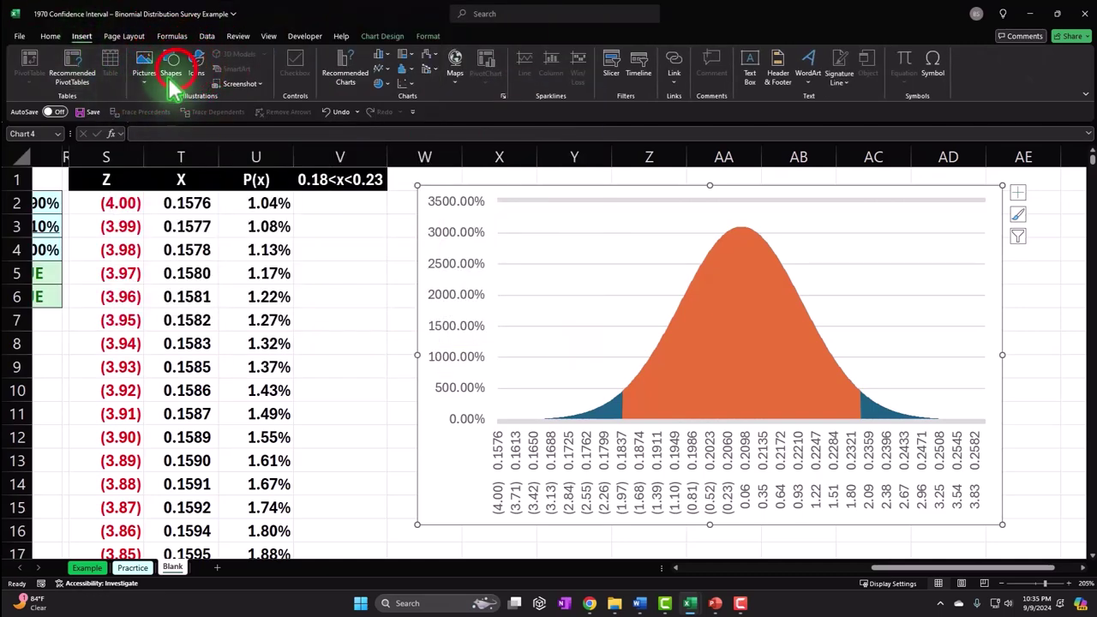
click(183, 105)
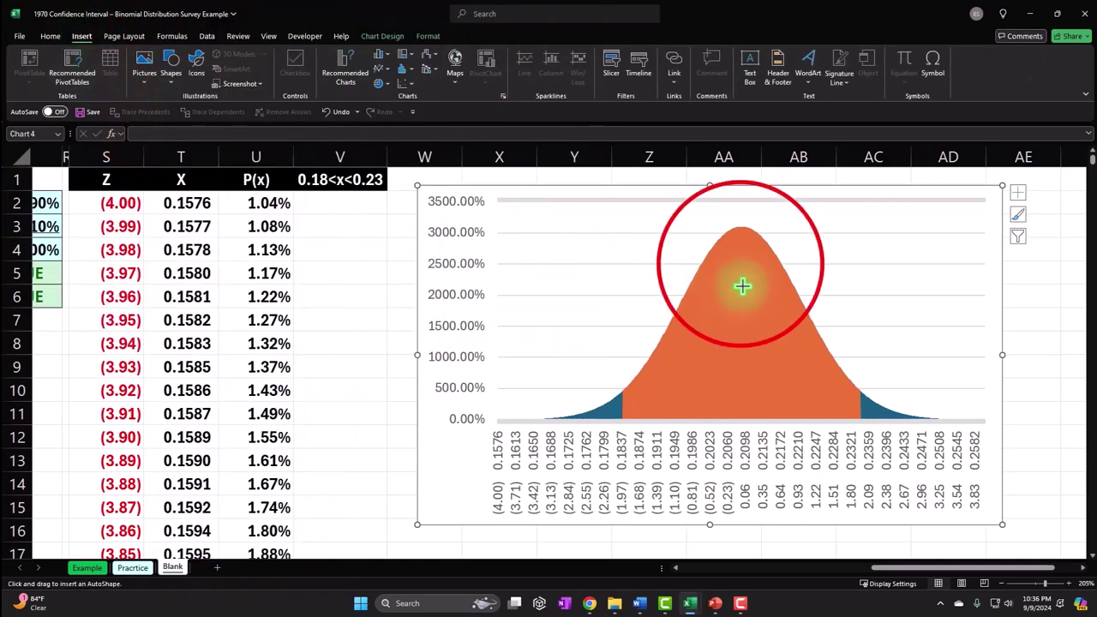
mouse_move(740, 264)
mouse_down()
mouse_move(743, 392)
mouse_move(731, 406)
mouse_up()
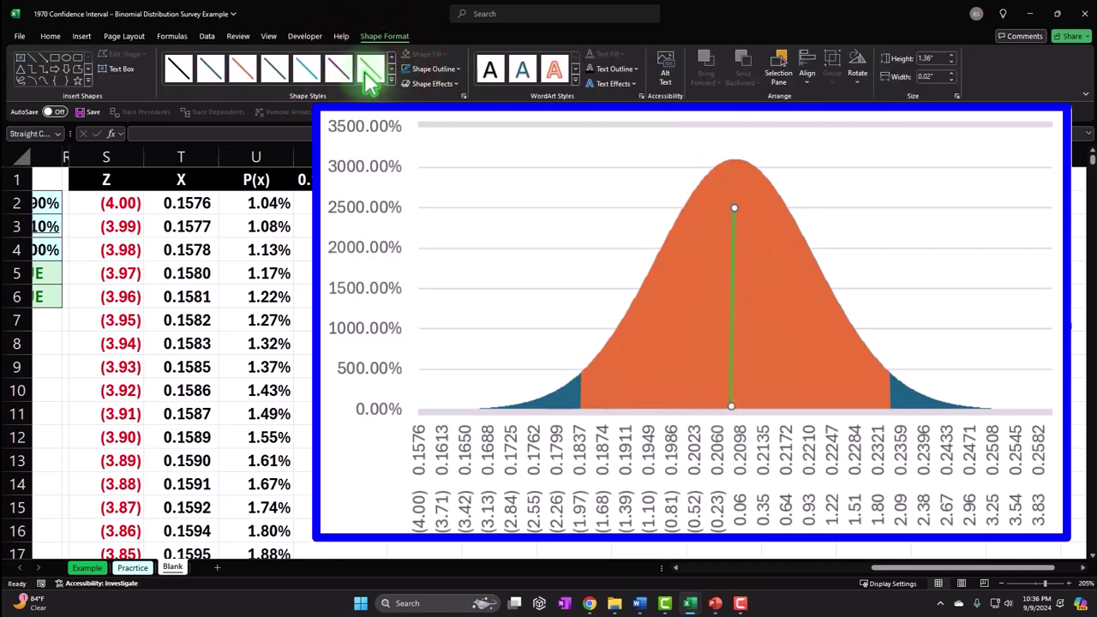
- Compare the chart's centre with the sample proportion, and move the green line to the interval's lower limit
click(906, 570)
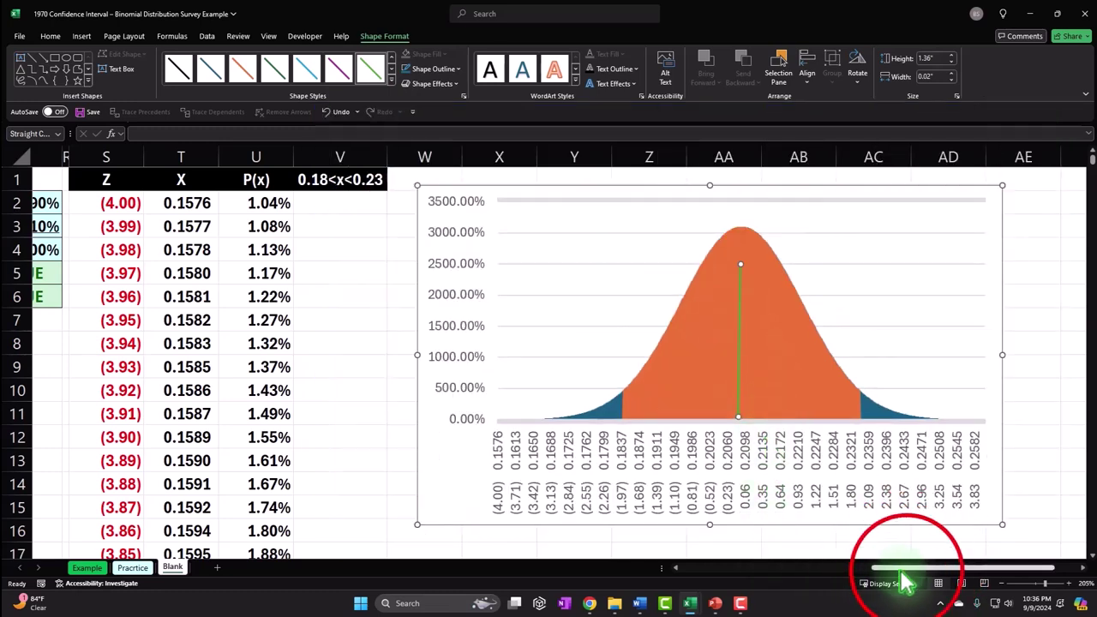
drag(911, 578, 857, 578)
drag(984, 570, 1027, 578)
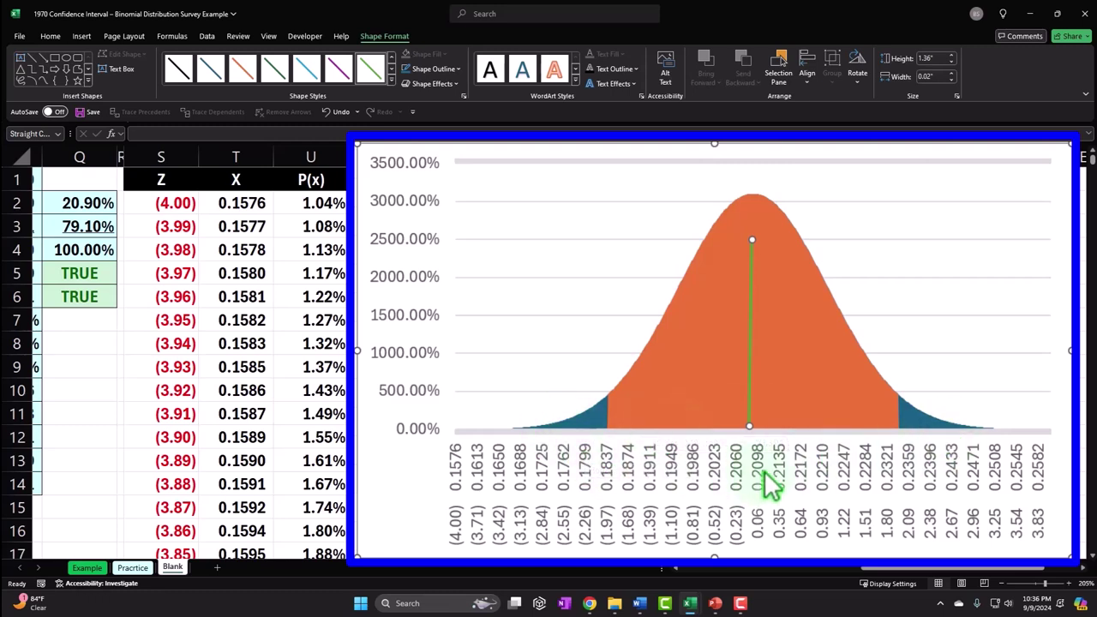
click(762, 399)
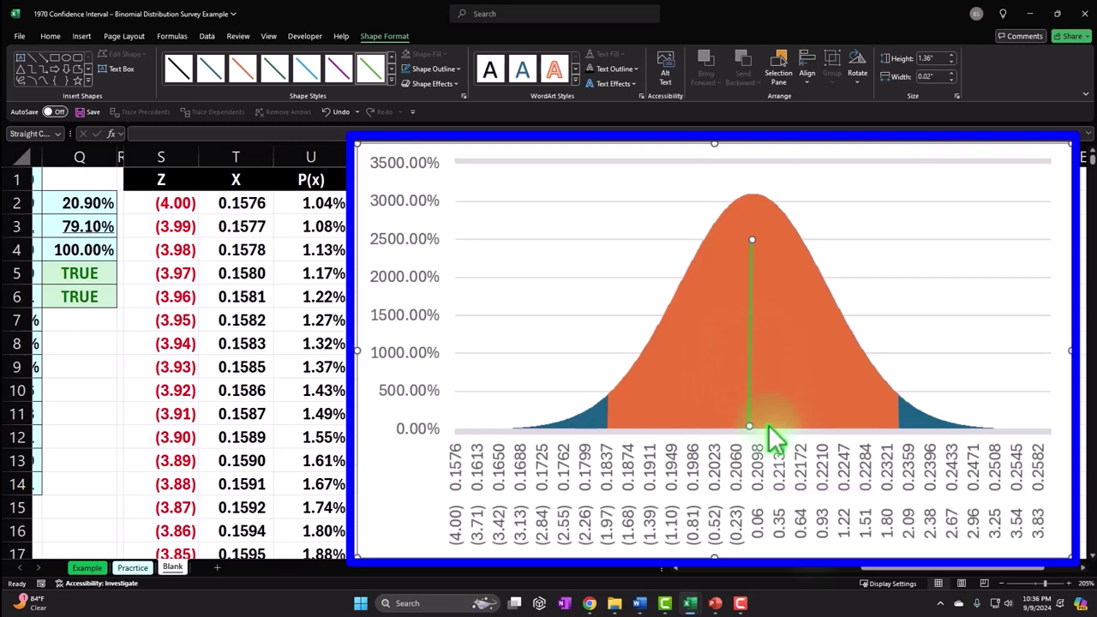
drag(746, 343, 735, 350)
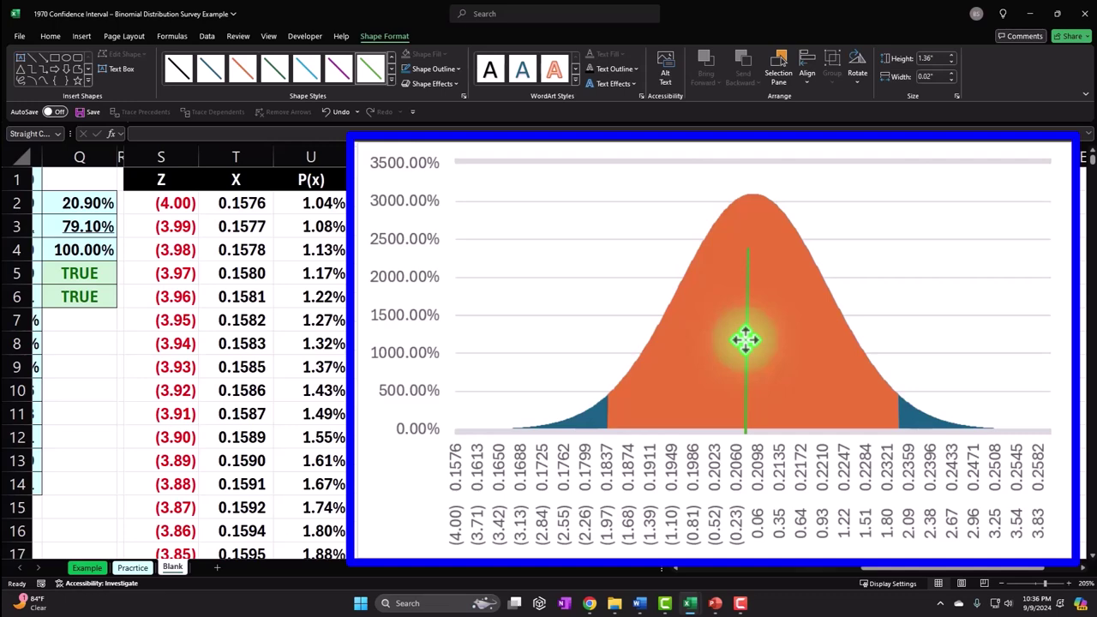
drag(745, 340, 748, 342)
drag(744, 405, 613, 410)
- Check the lower limit in the statistics table, and move the green line to the interval's upper limit on the chart
drag(863, 569, 797, 579)
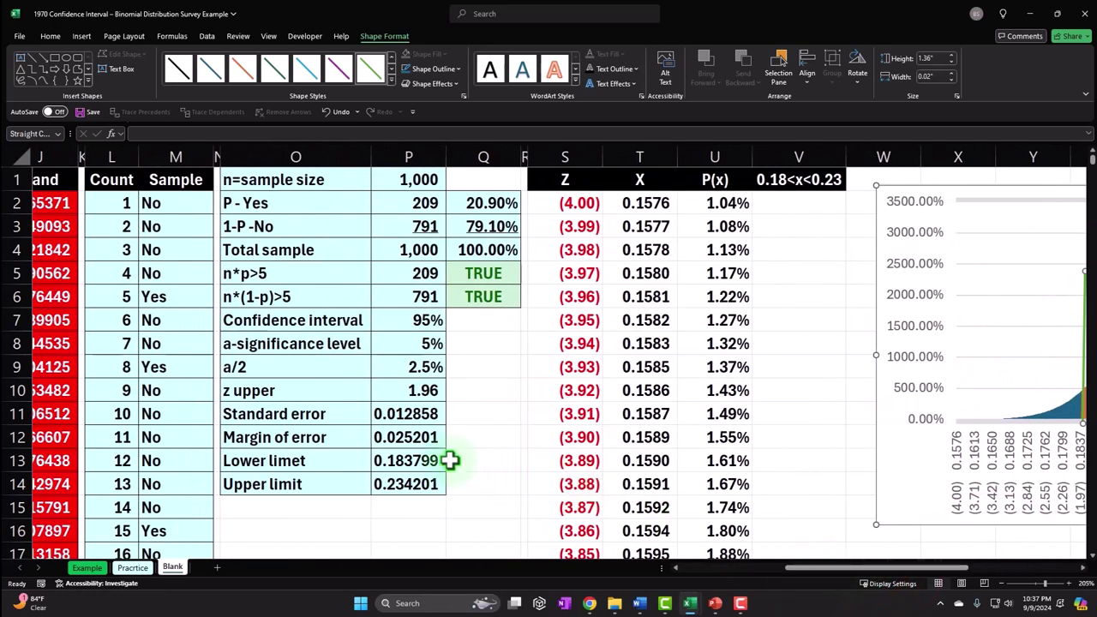
drag(875, 579, 956, 576)
click(585, 420)
drag(586, 420, 895, 389)
- Check the upper limit in the statistics table, and move the green line away from the curve's upper boundary
drag(918, 572, 814, 576)
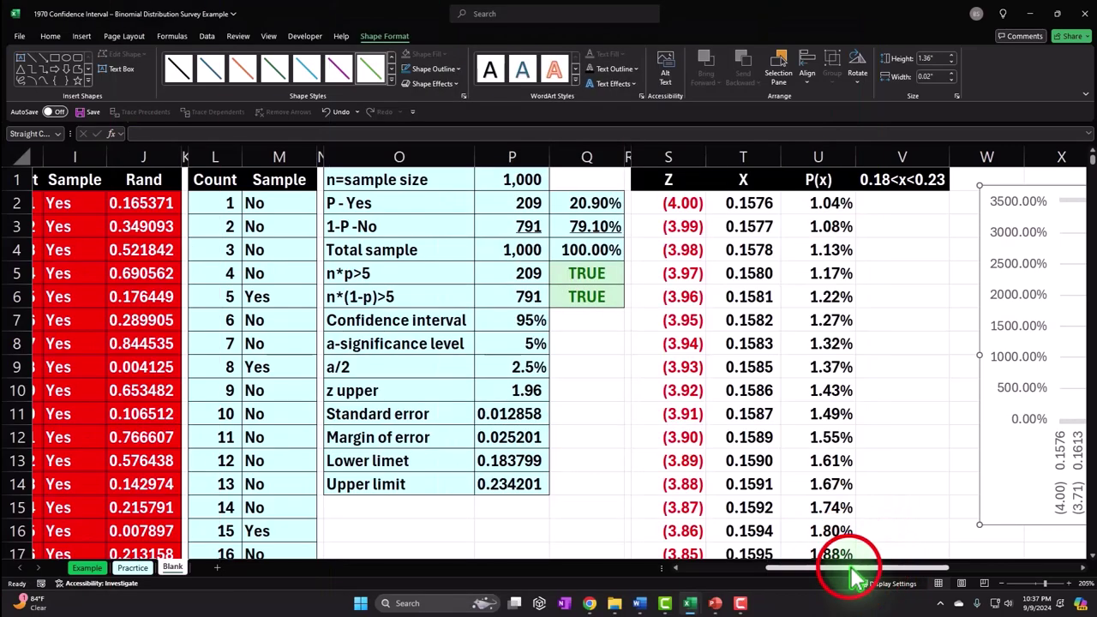
drag(857, 573, 964, 576)
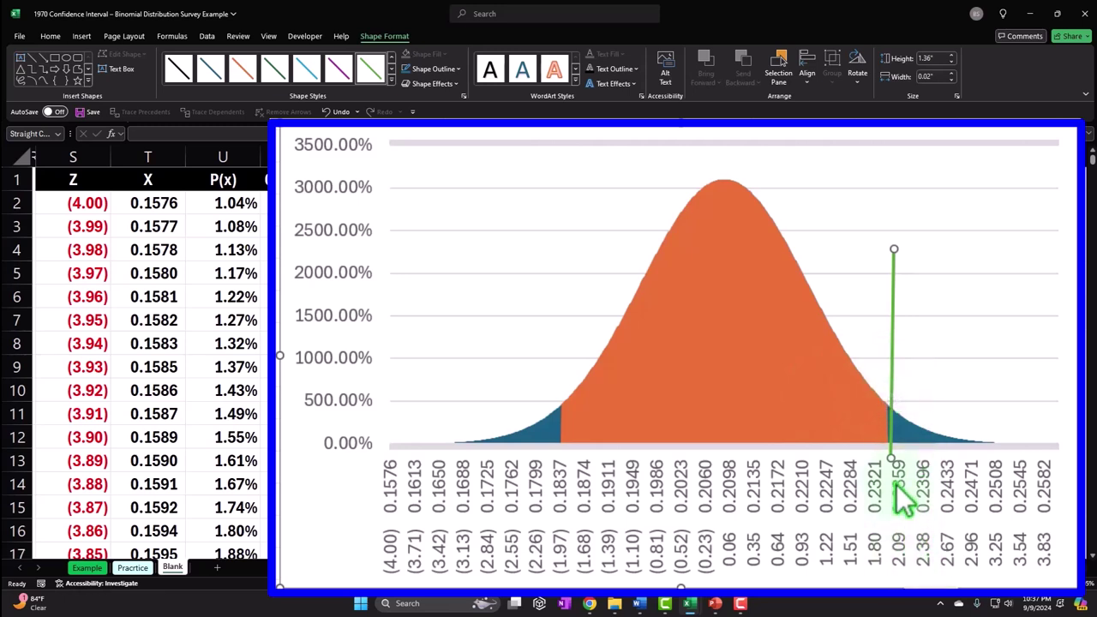
drag(896, 399, 933, 311)
- Examine the Z value and the X and P(x) formulas in row 2 of the distribution table
drag(923, 570, 842, 569)
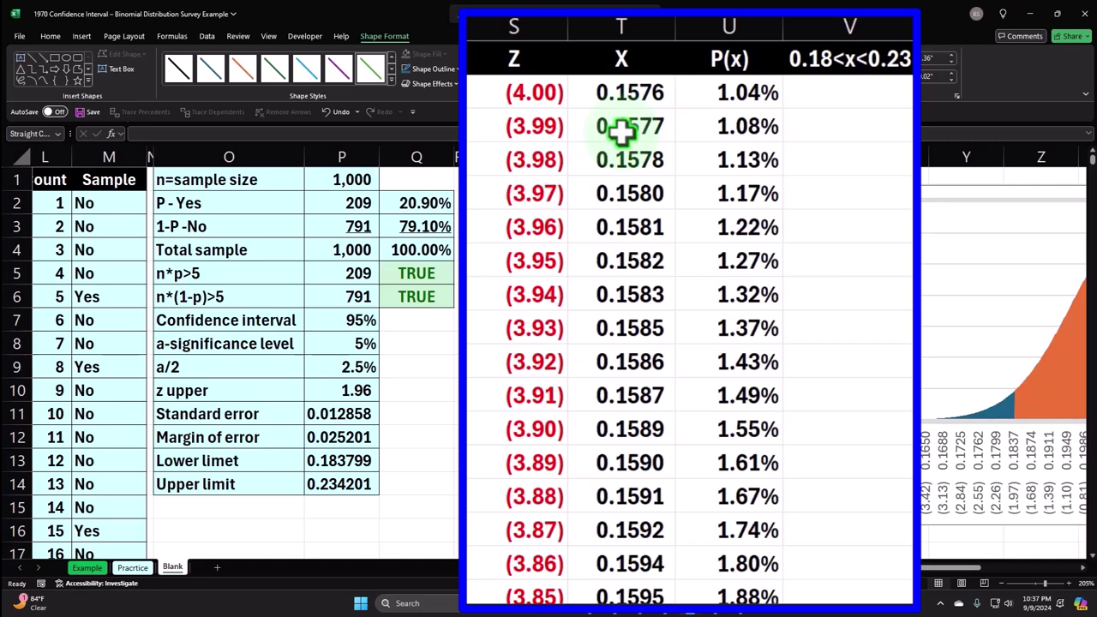
click(615, 89)
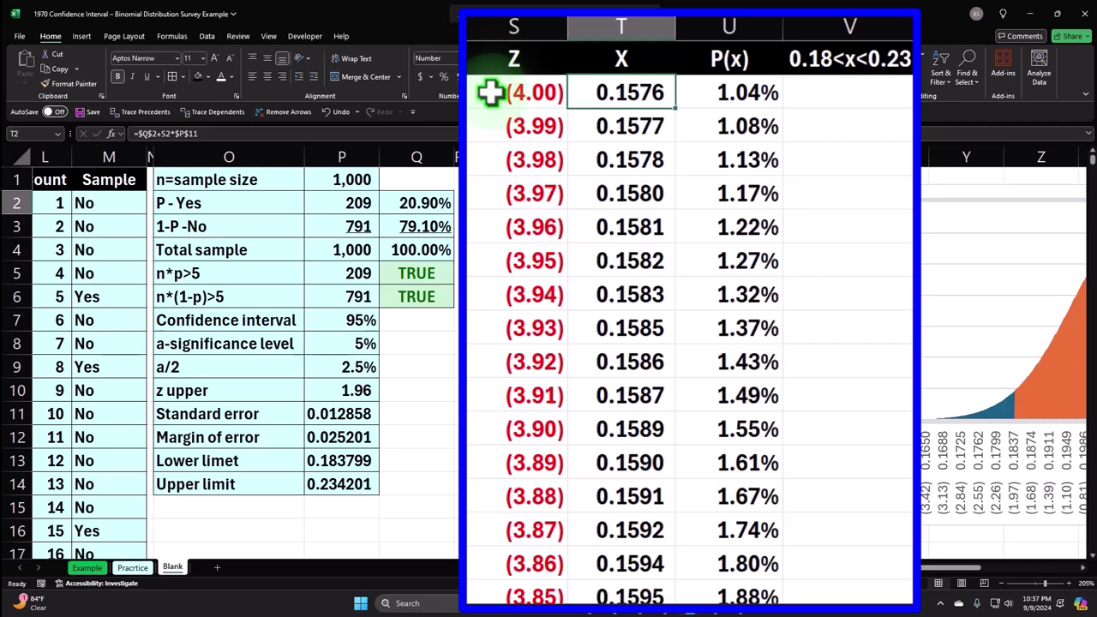
drag(490, 93, 812, 94)
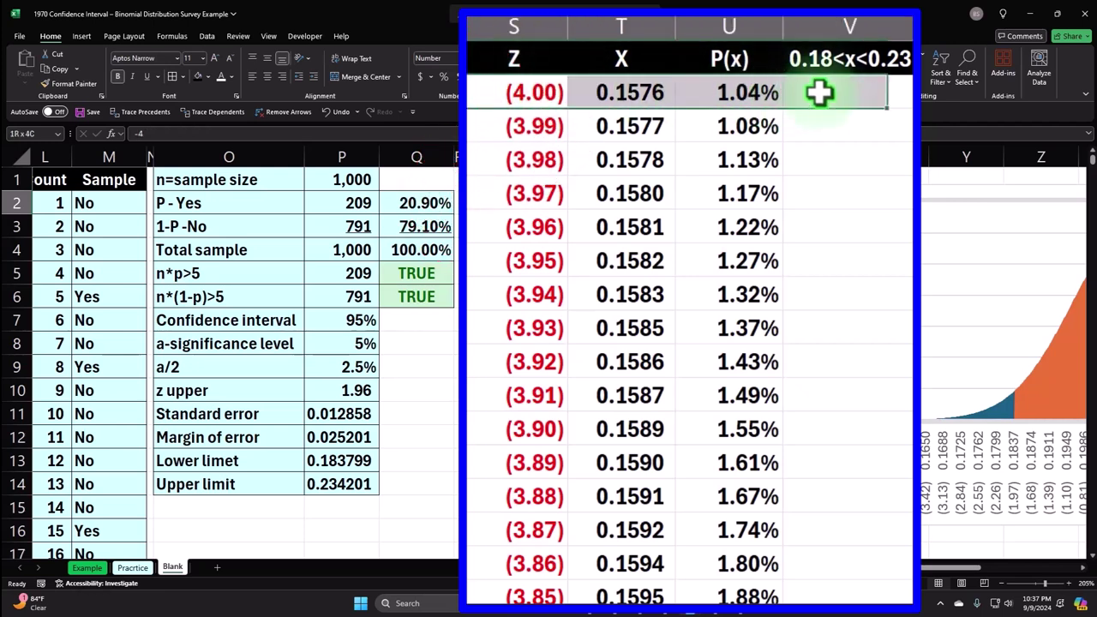
click(514, 95)
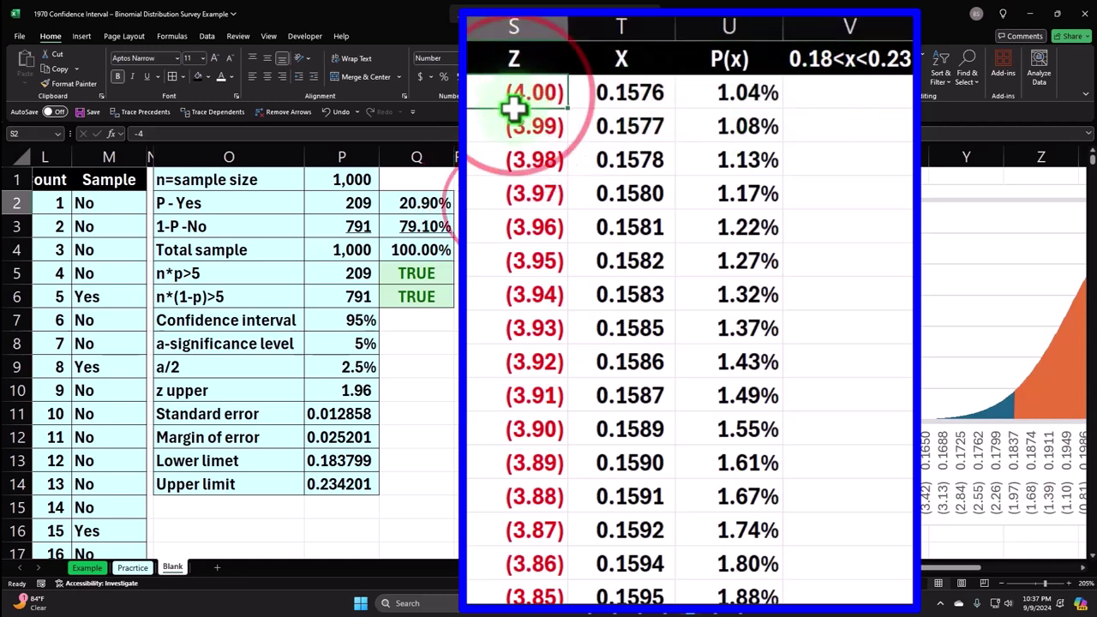
click(605, 94)
click(727, 97)
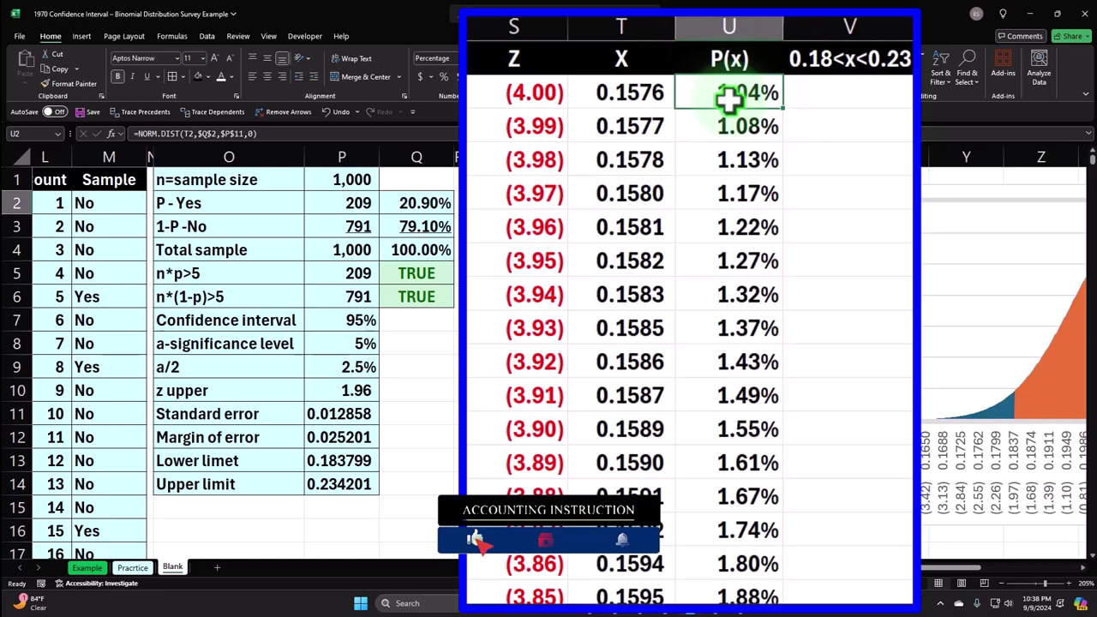
- Apply borders and the recently used light cyan fill to the distribution table's Z, X, P(x) and 0.18<x<0.23 columns, from row 2 to the end
scroll(742, 314, down, 4)
scroll(754, 351, up, 4)
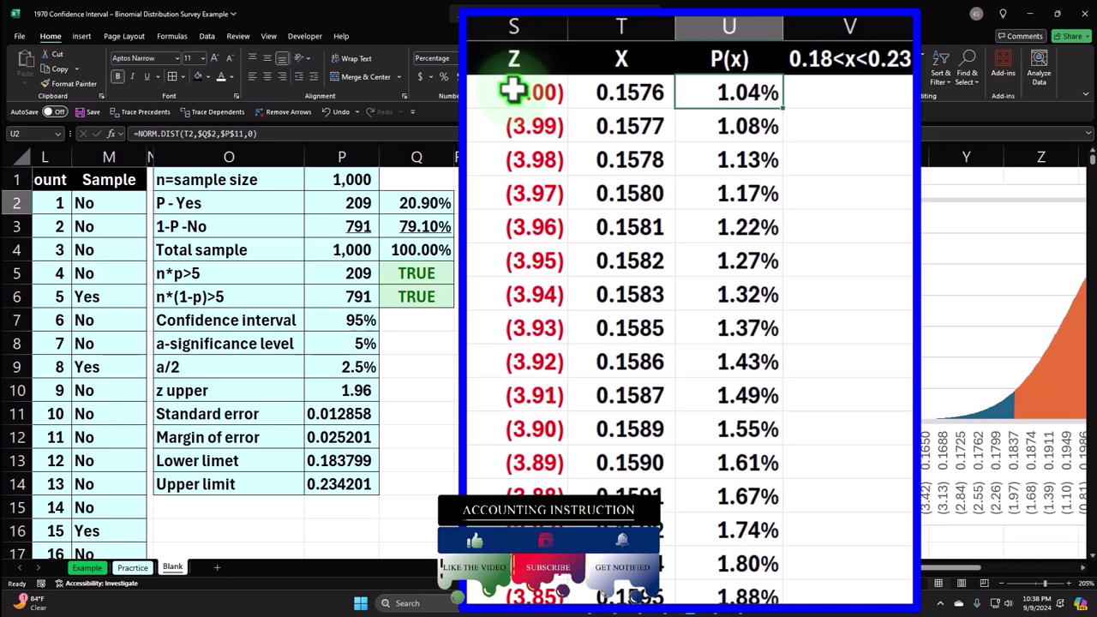
drag(507, 202, 696, 202)
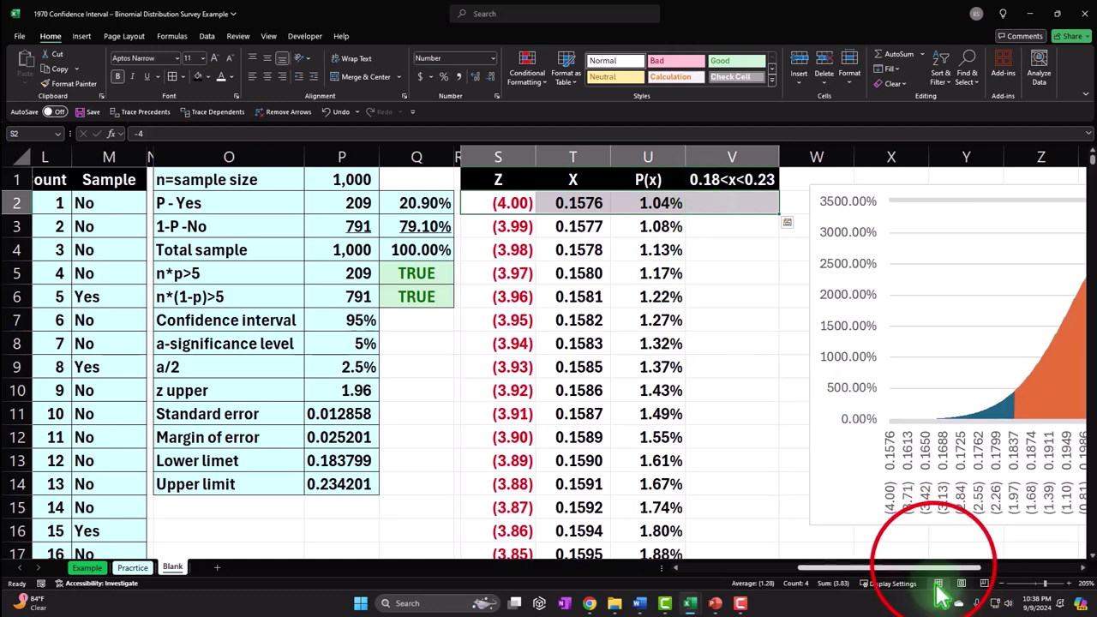
drag(943, 569, 943, 590)
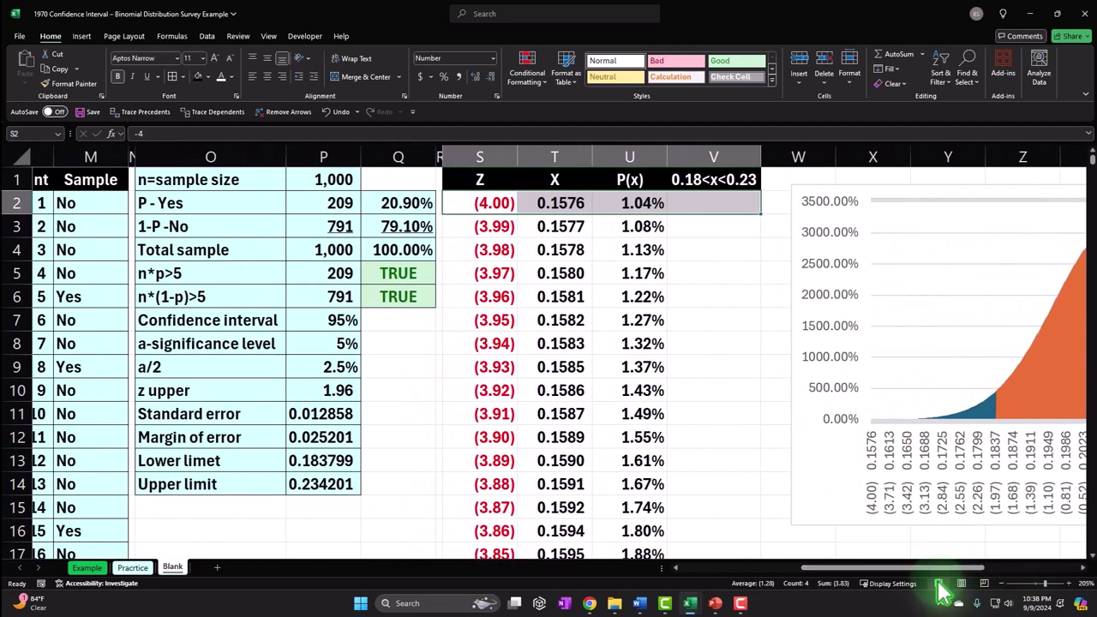
drag(480, 203, 699, 213)
key(ctrl+shift+Down)
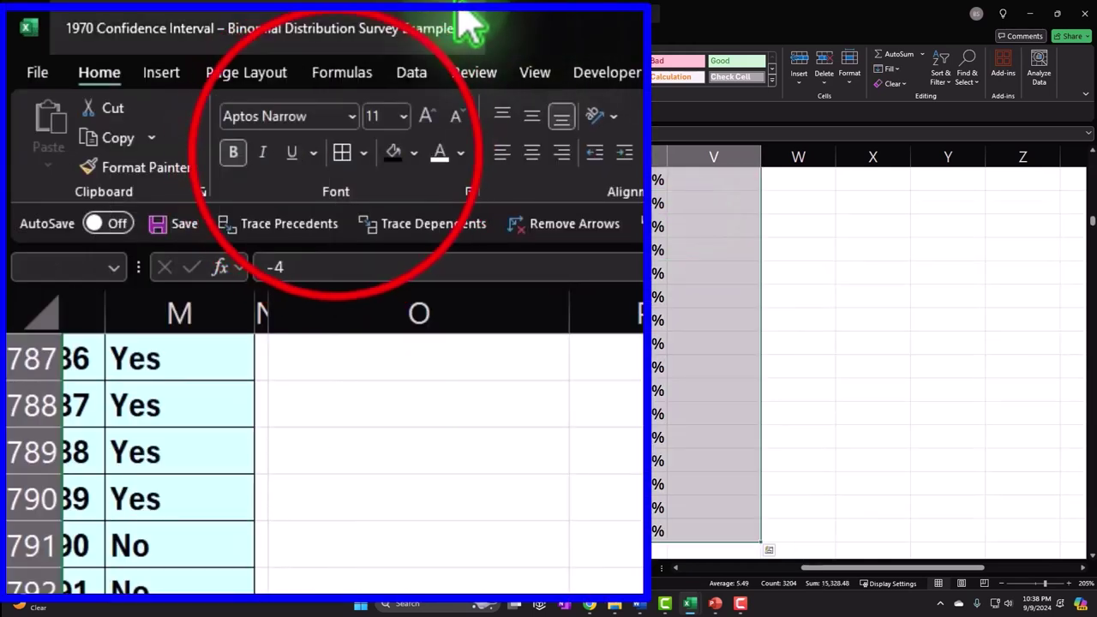
click(342, 152)
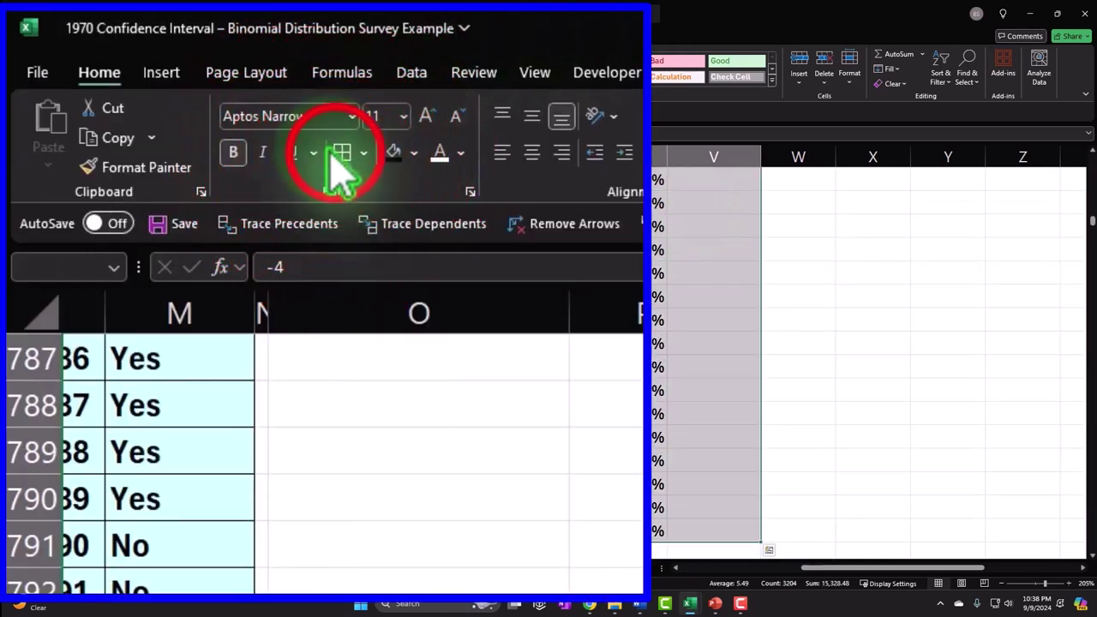
click(415, 154)
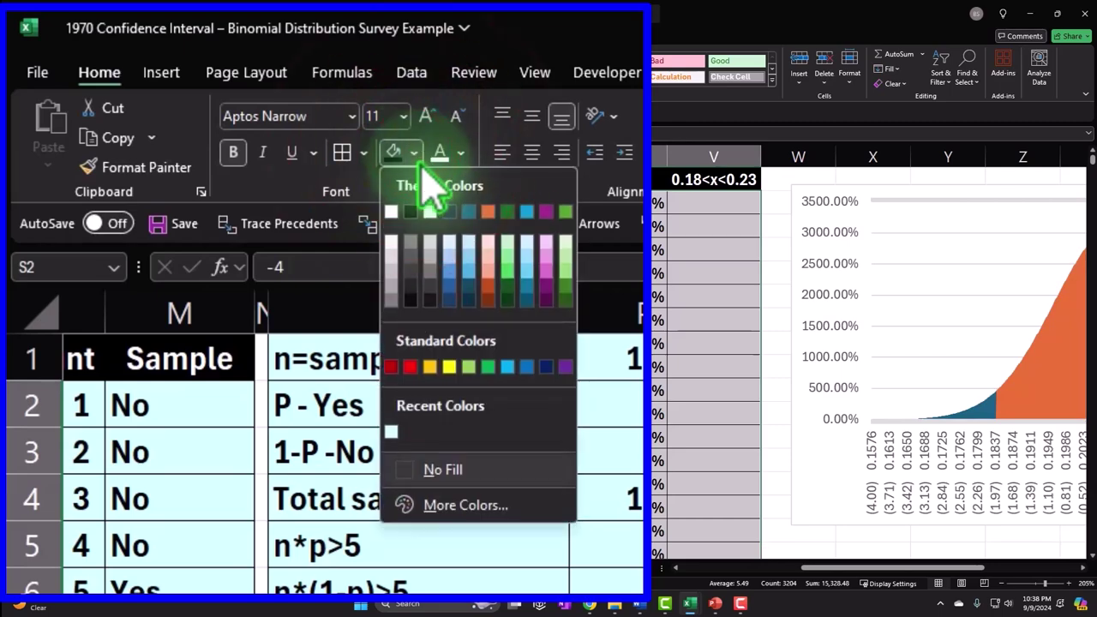
click(394, 429)
click(649, 343)
- Redraw the random survey sample by re-entering blank cells in column Q beside the statistics table to force a recalculation
drag(849, 568, 720, 590)
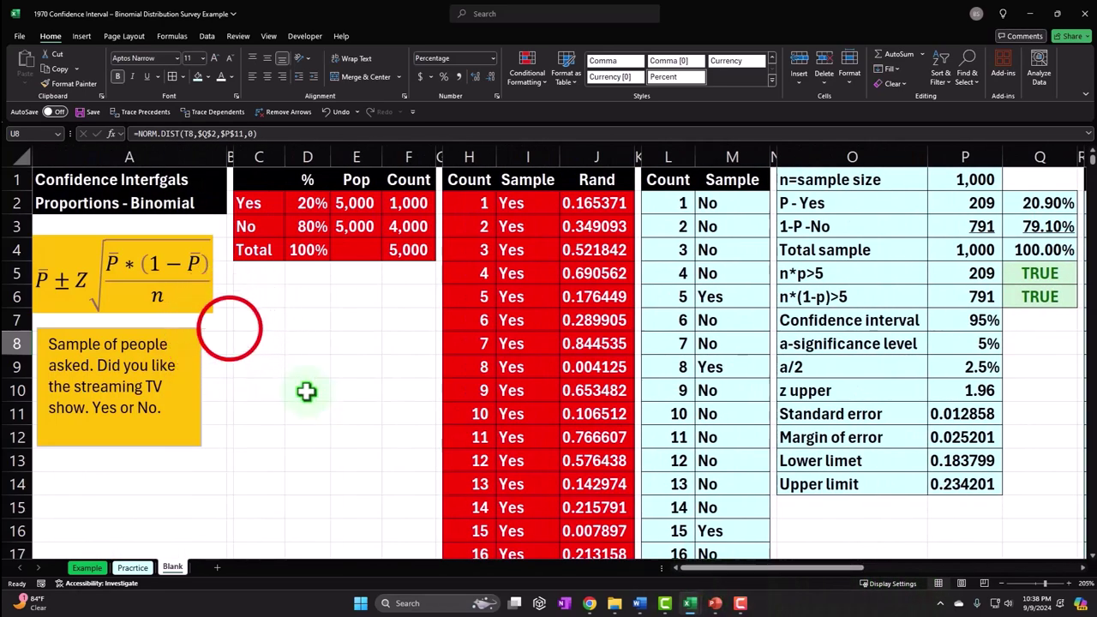
click(266, 343)
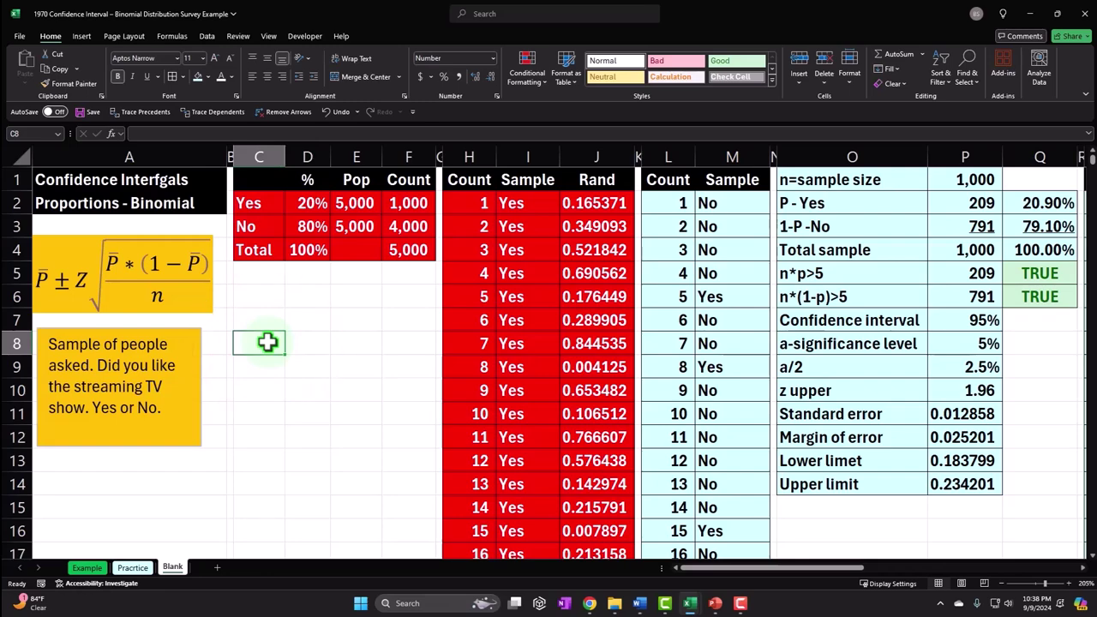
drag(723, 569, 847, 590)
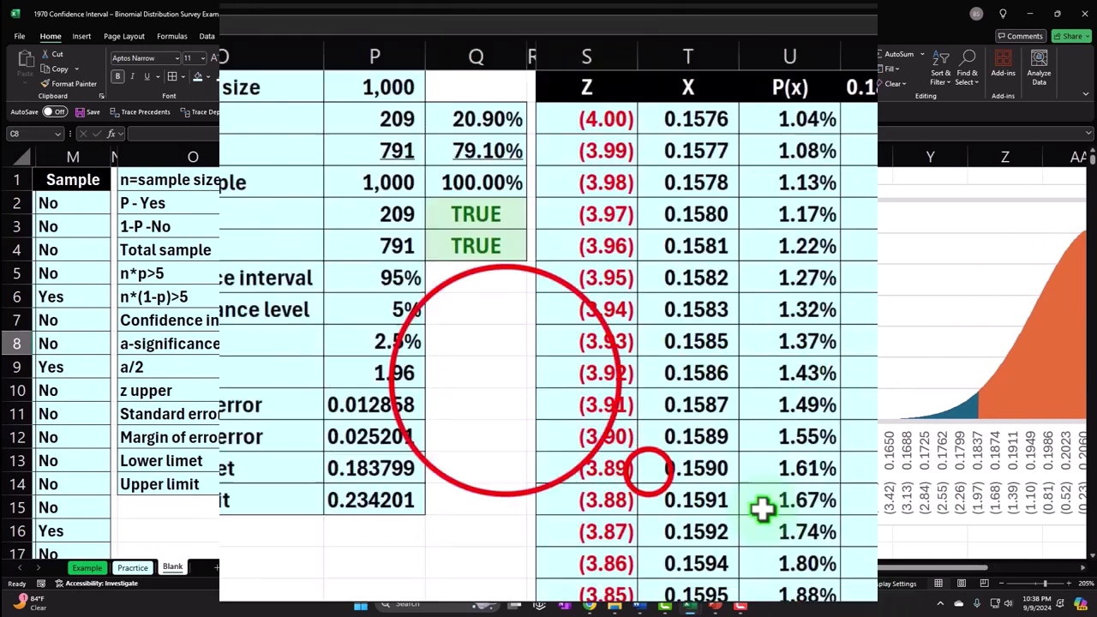
click(401, 394)
double_click(504, 380)
key(Return)
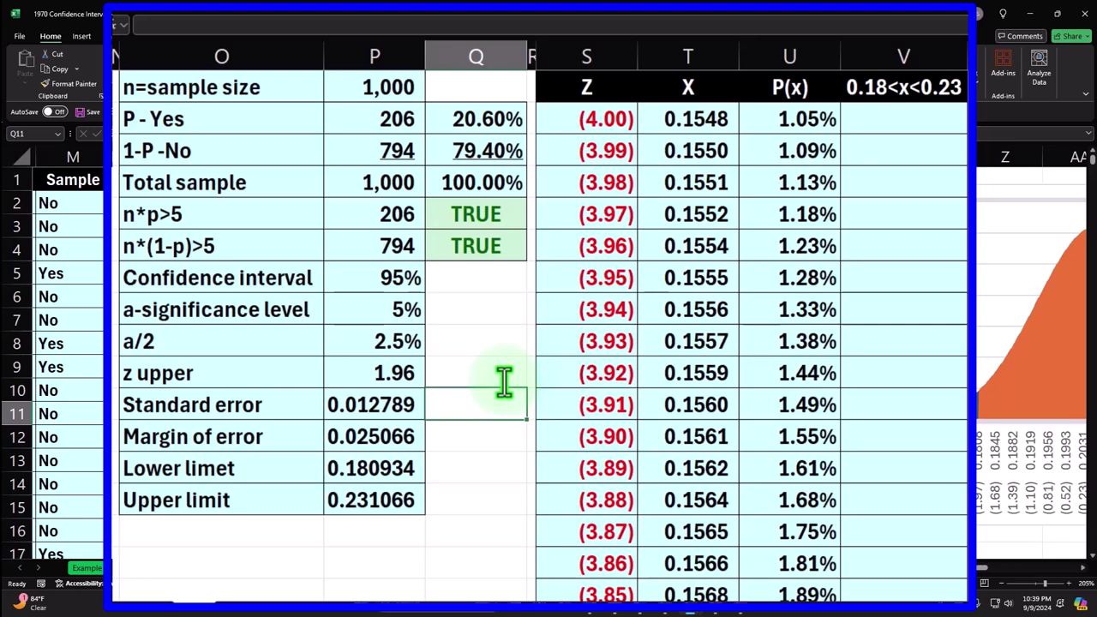
click(504, 380)
double_click(504, 341)
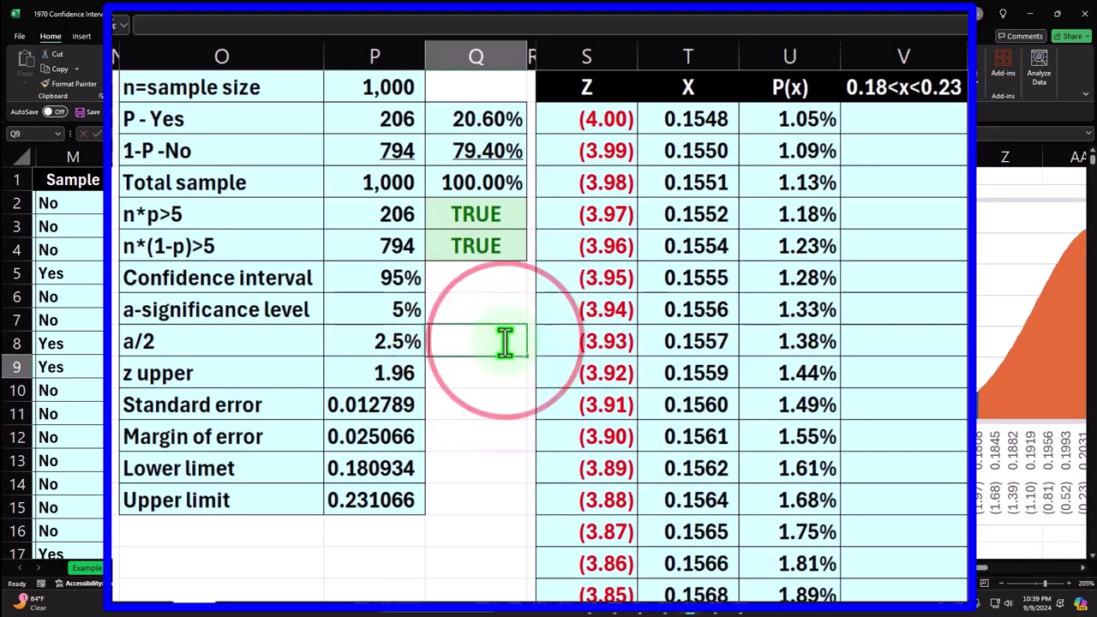